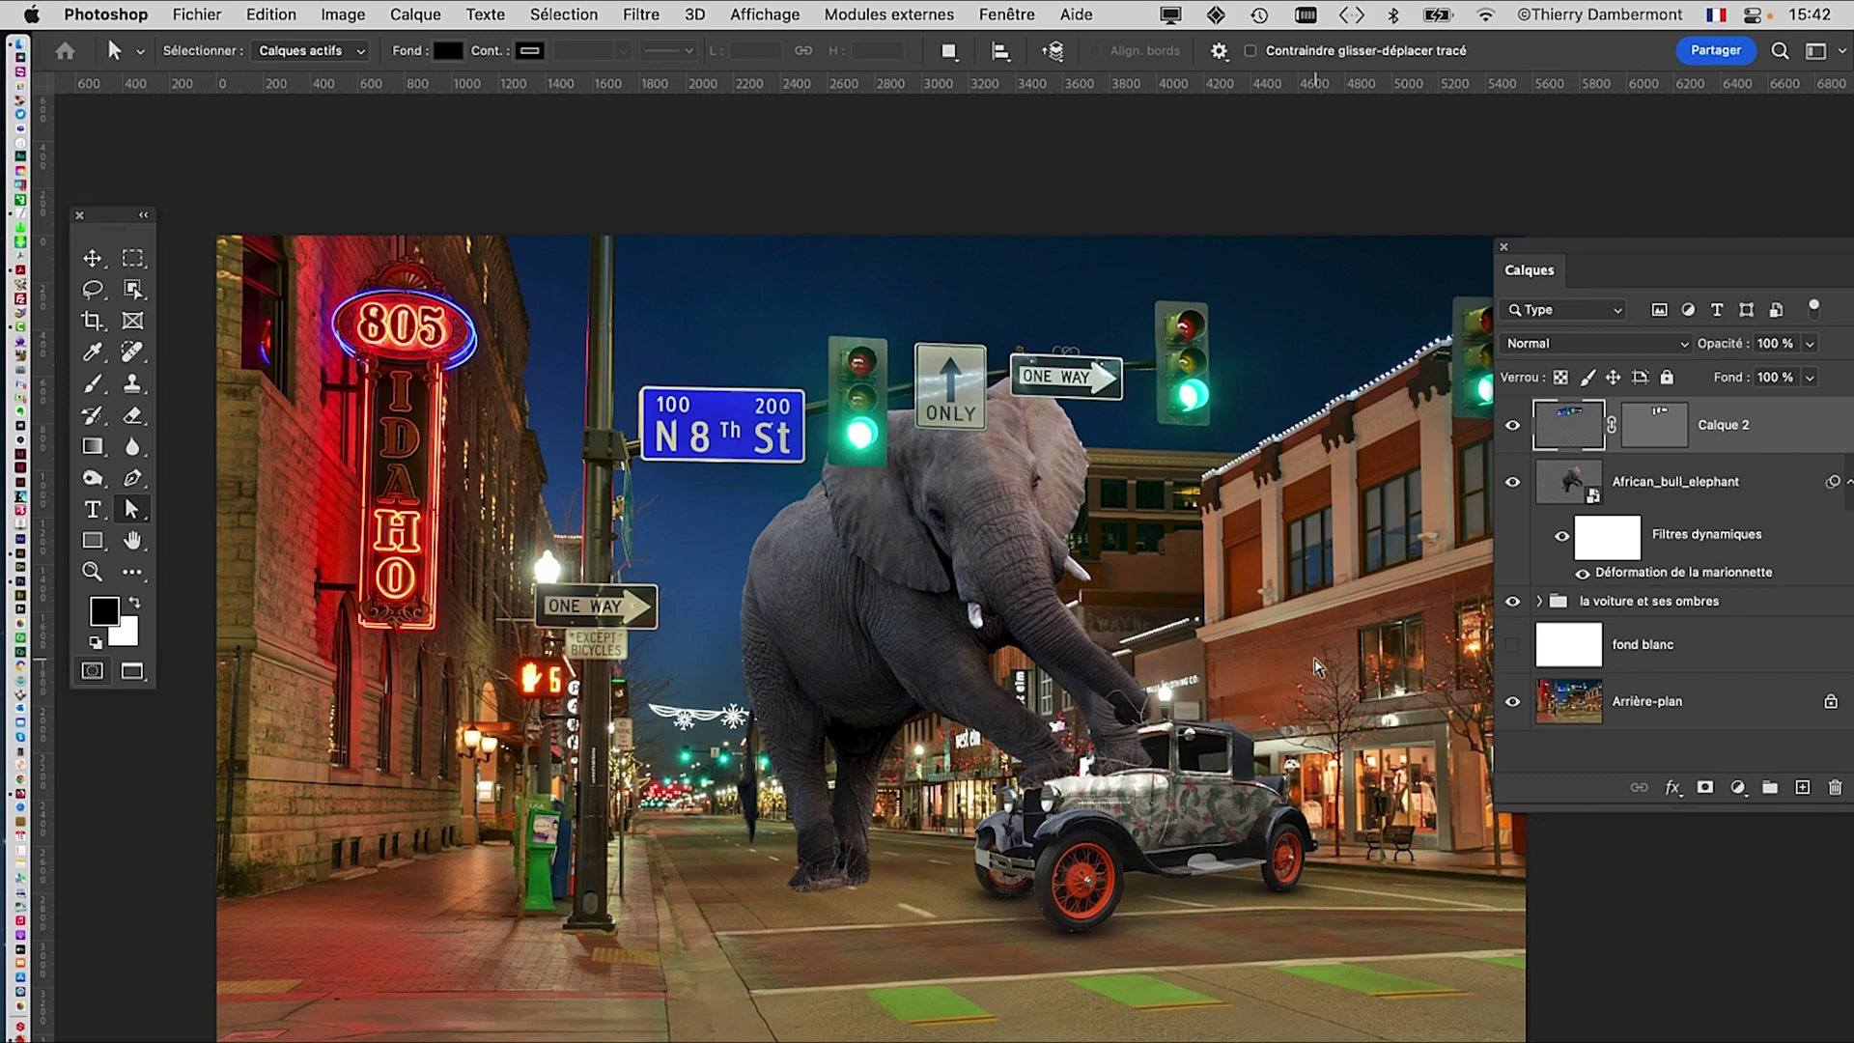
scroll(1030, 631, up, 3)
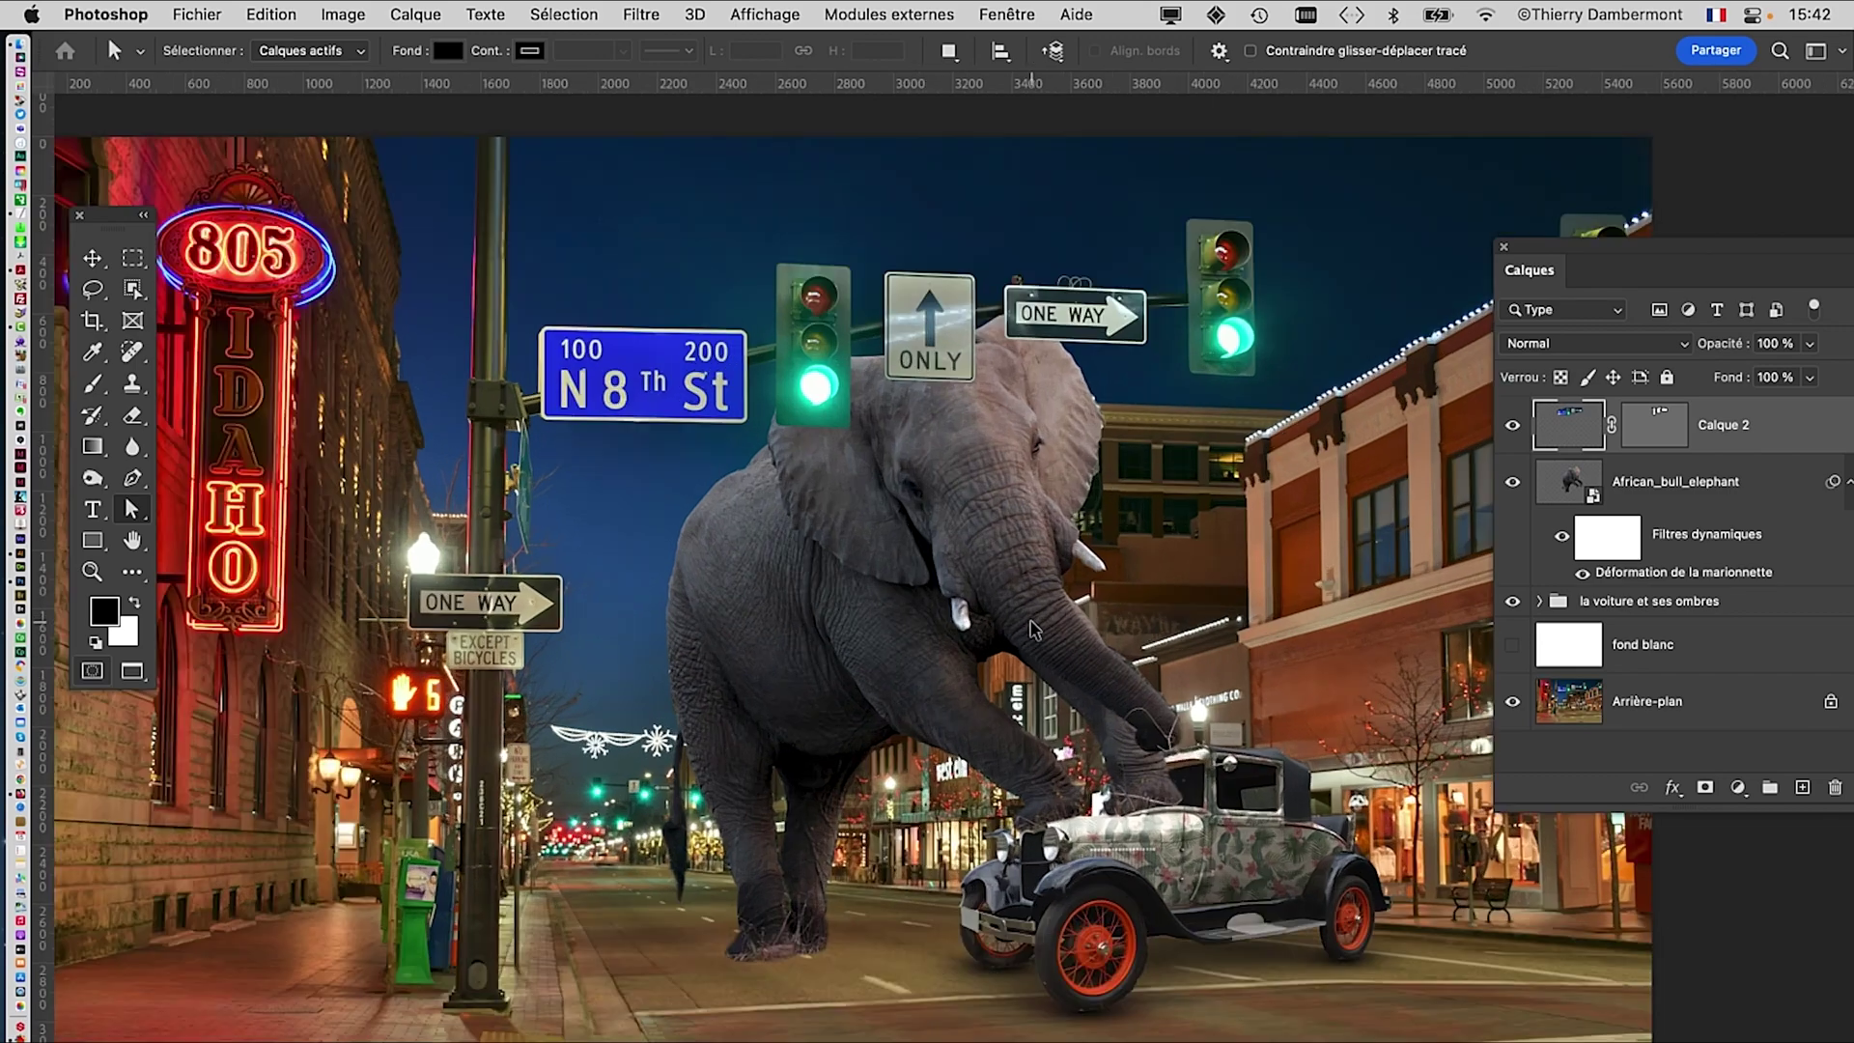
drag(968, 537, 750, 534)
scroll(780, 630, up, 2)
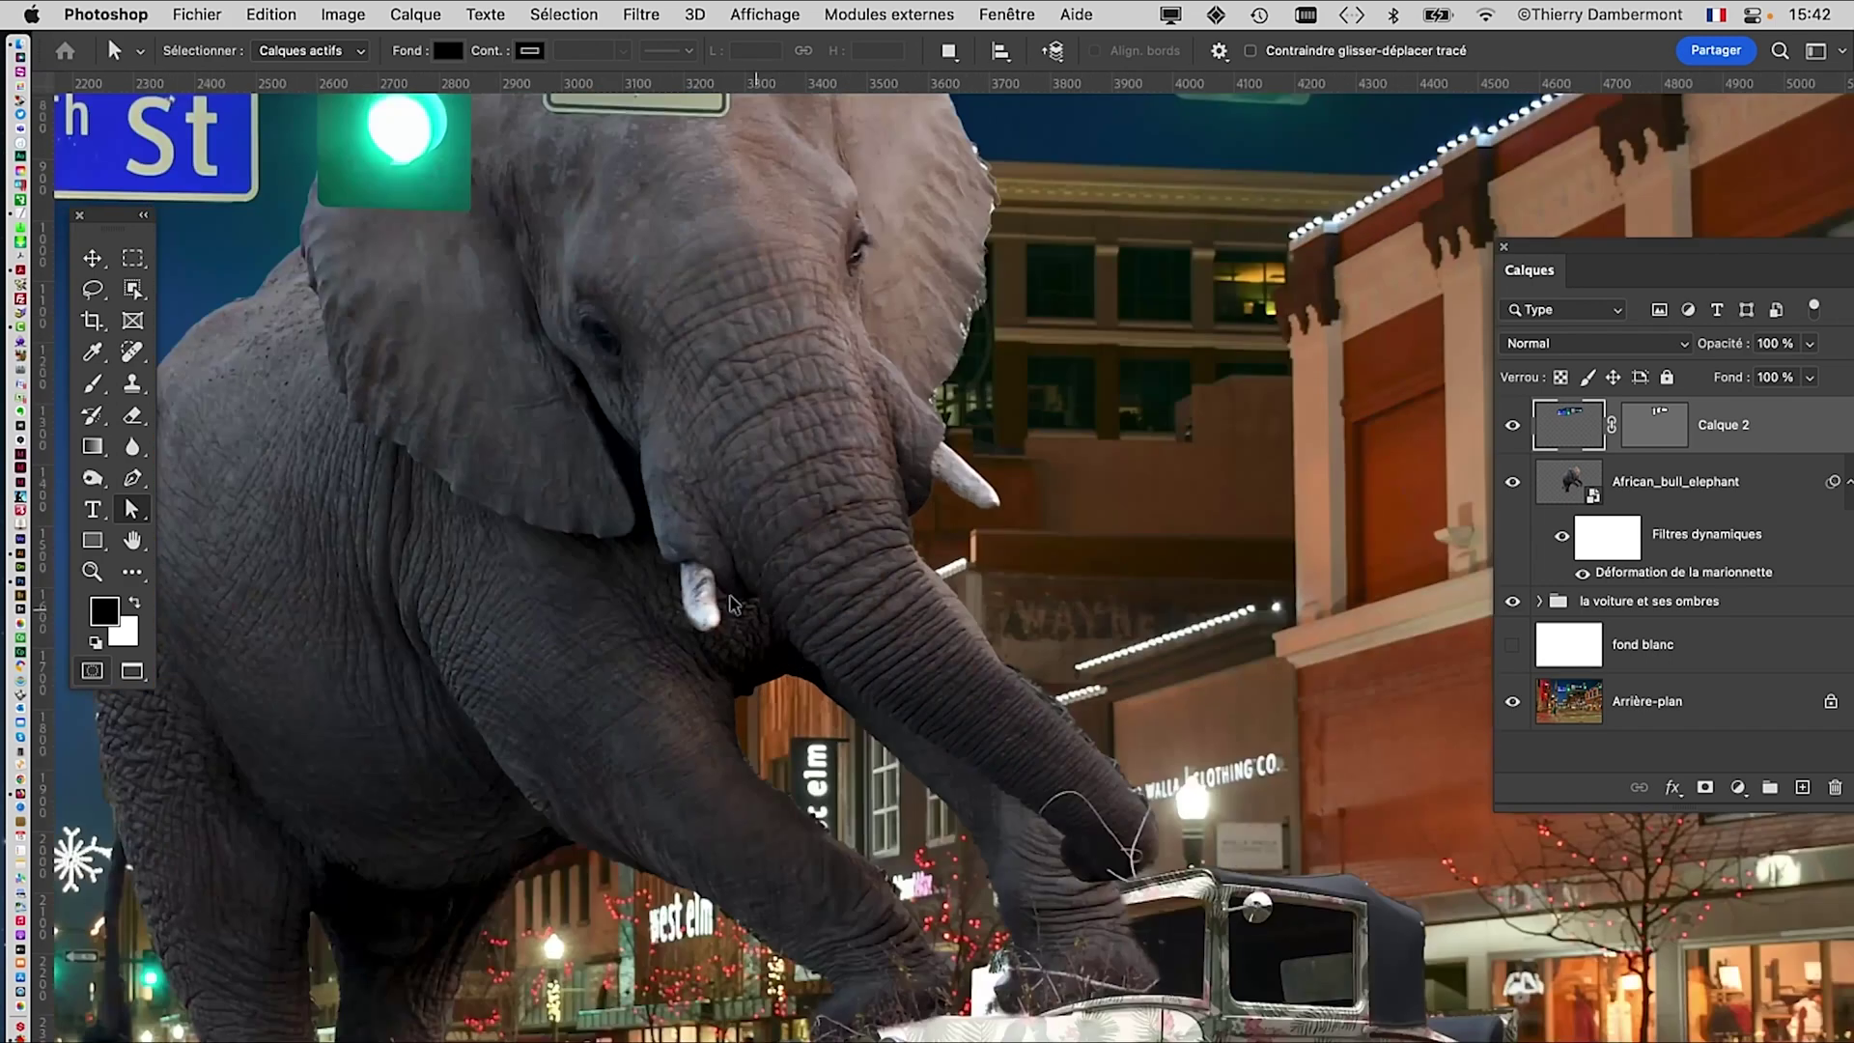
scroll(1197, 966, down, 3)
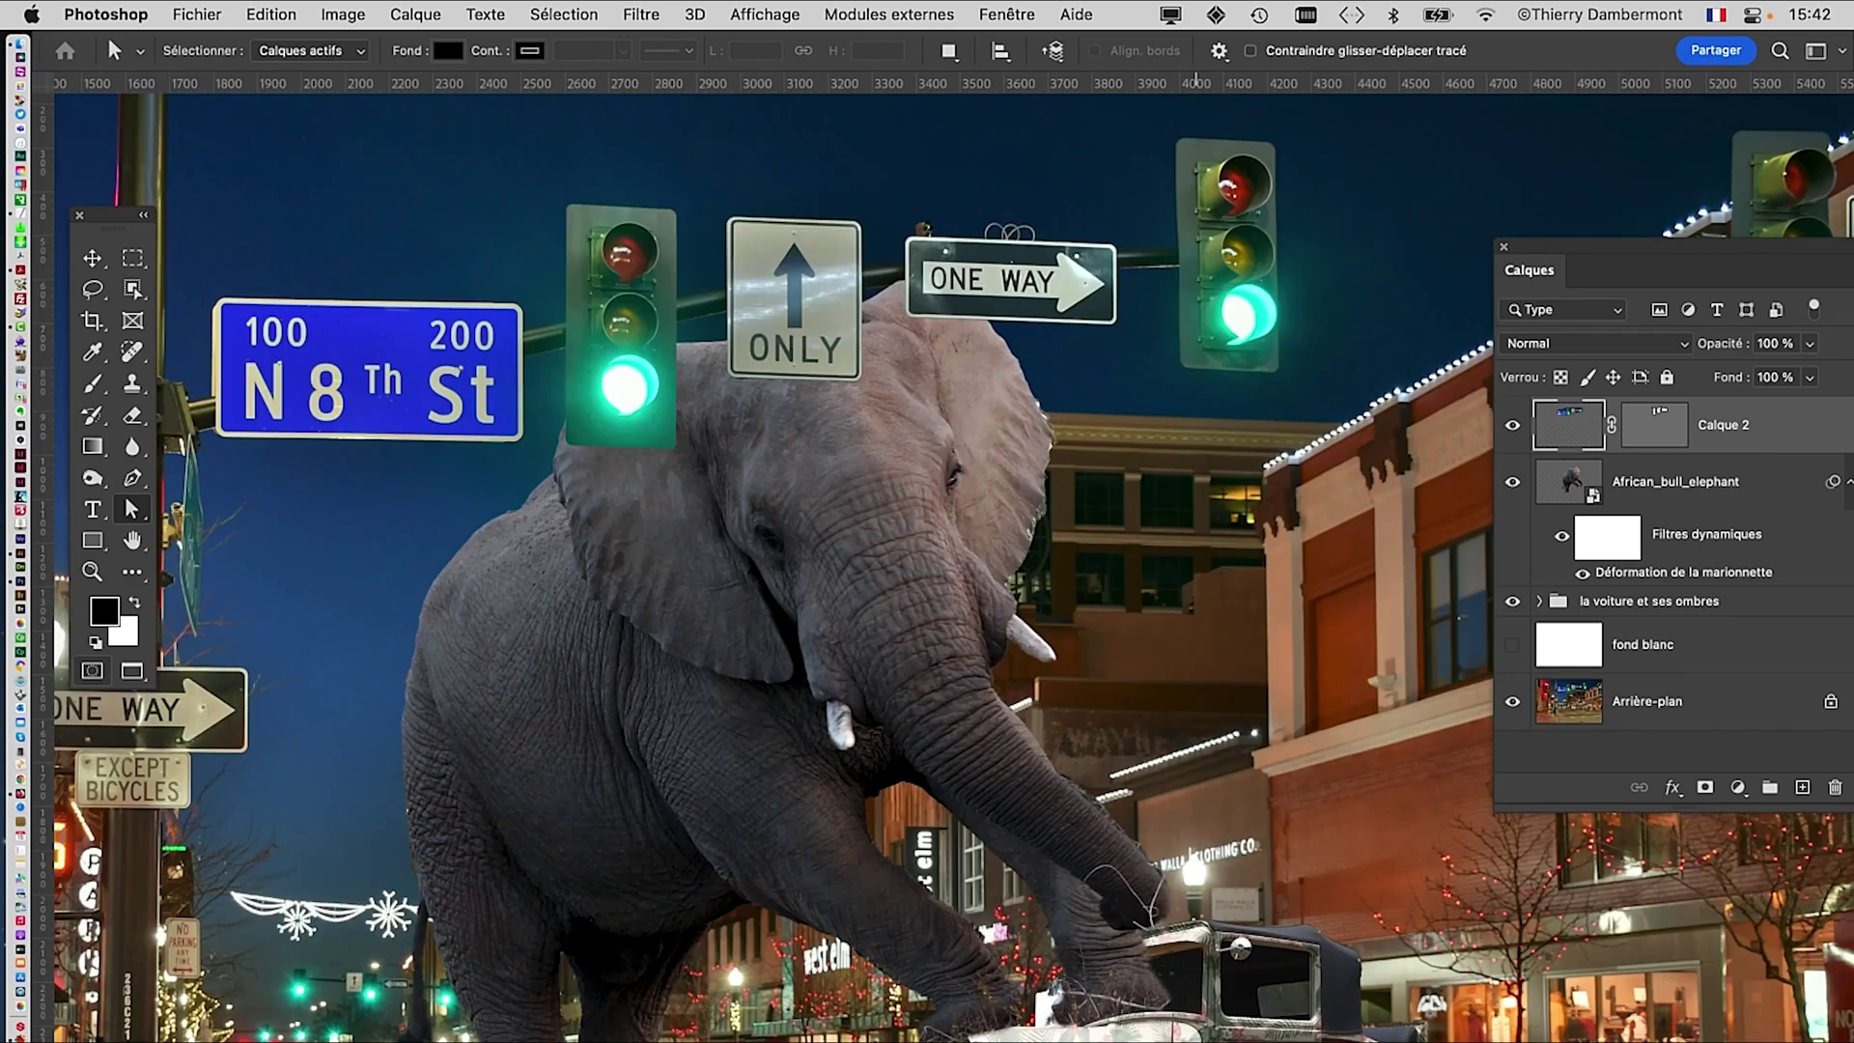
scroll(1104, 993, down, 3)
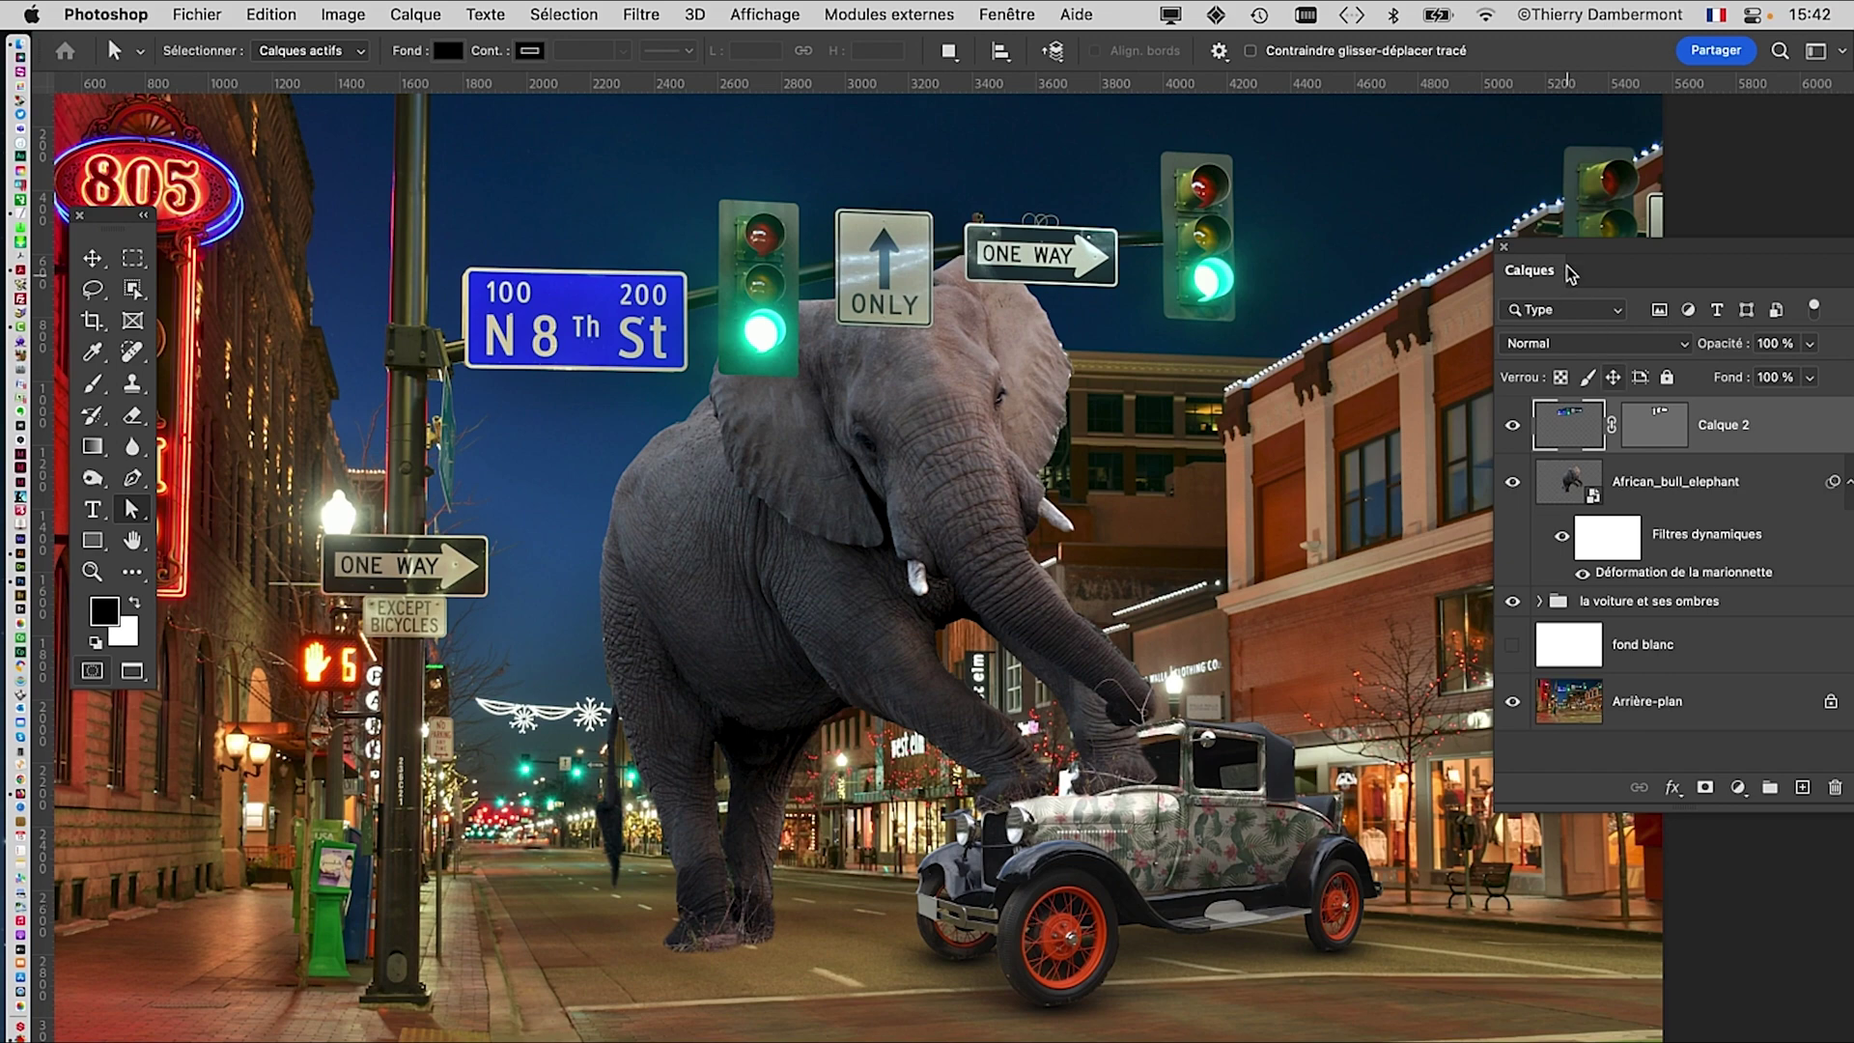
Step: Add a Curves adjustment layer directly above the Arrière-plan layer and make room to see the whole layer stack
drag(1568, 250, 1422, 178)
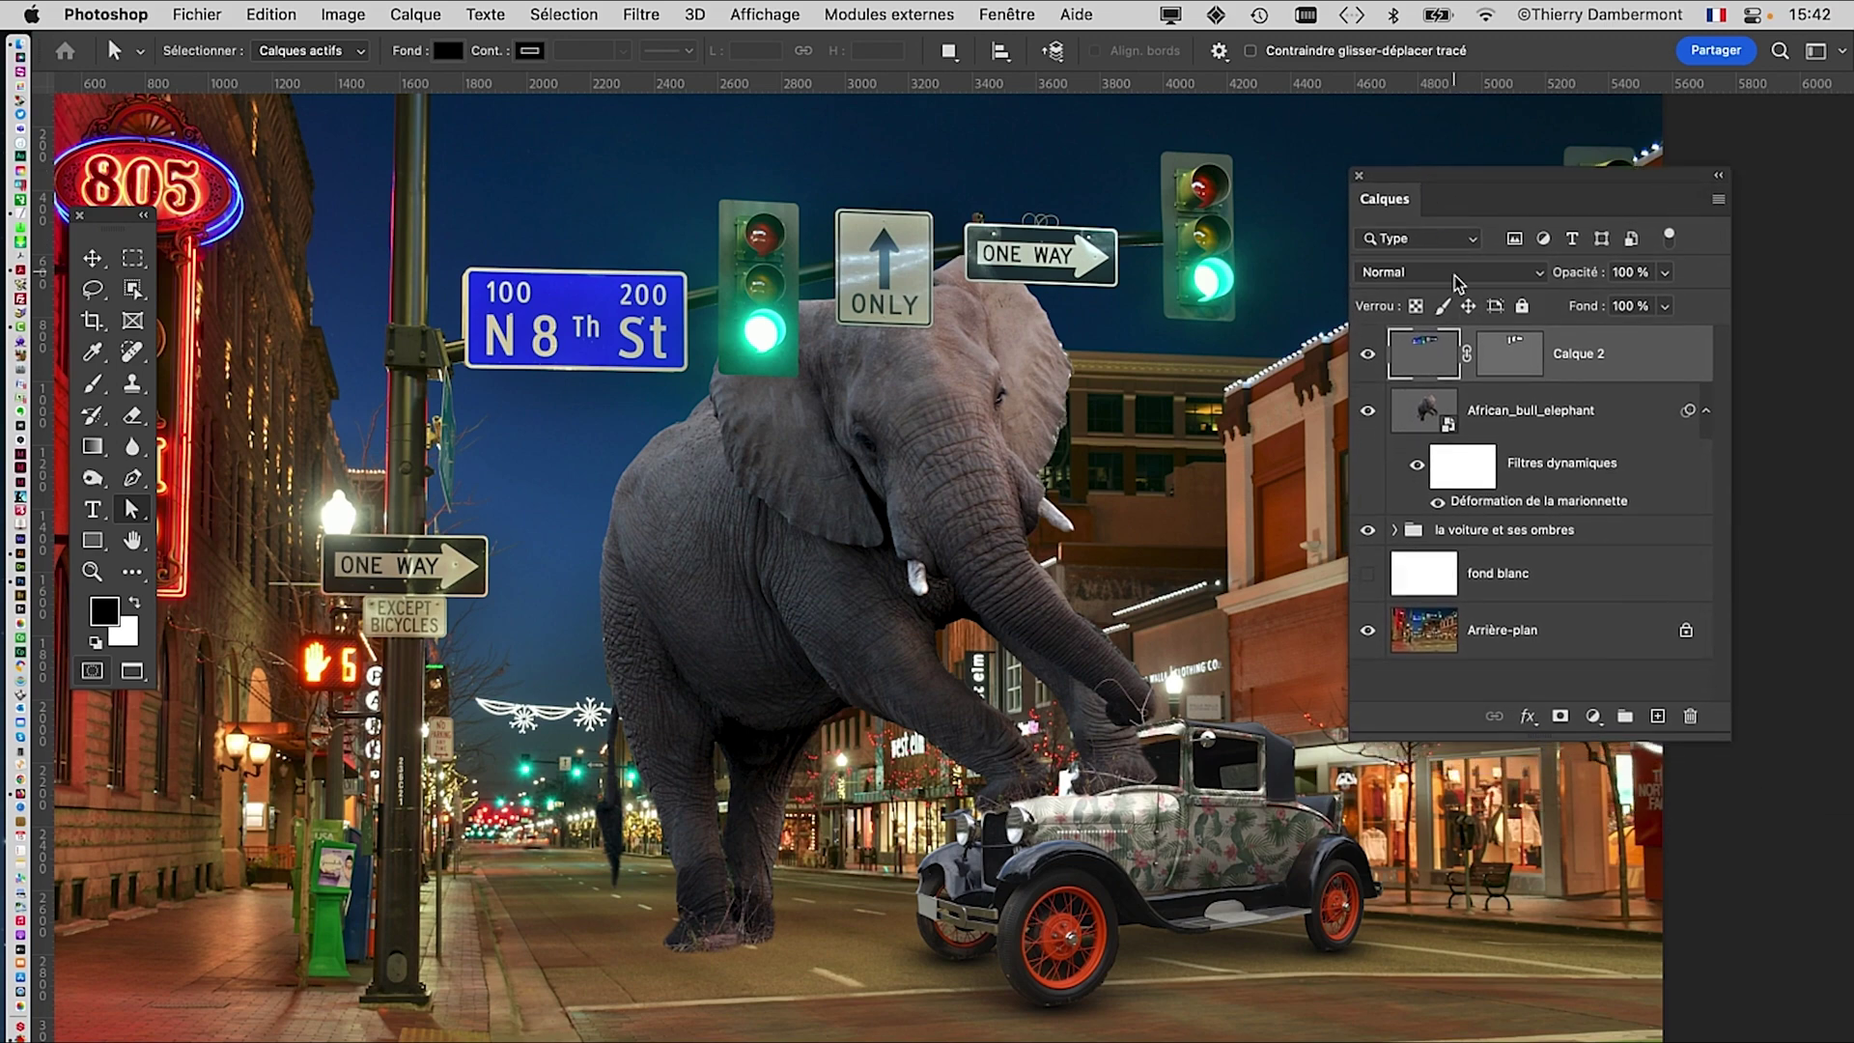
click(1509, 632)
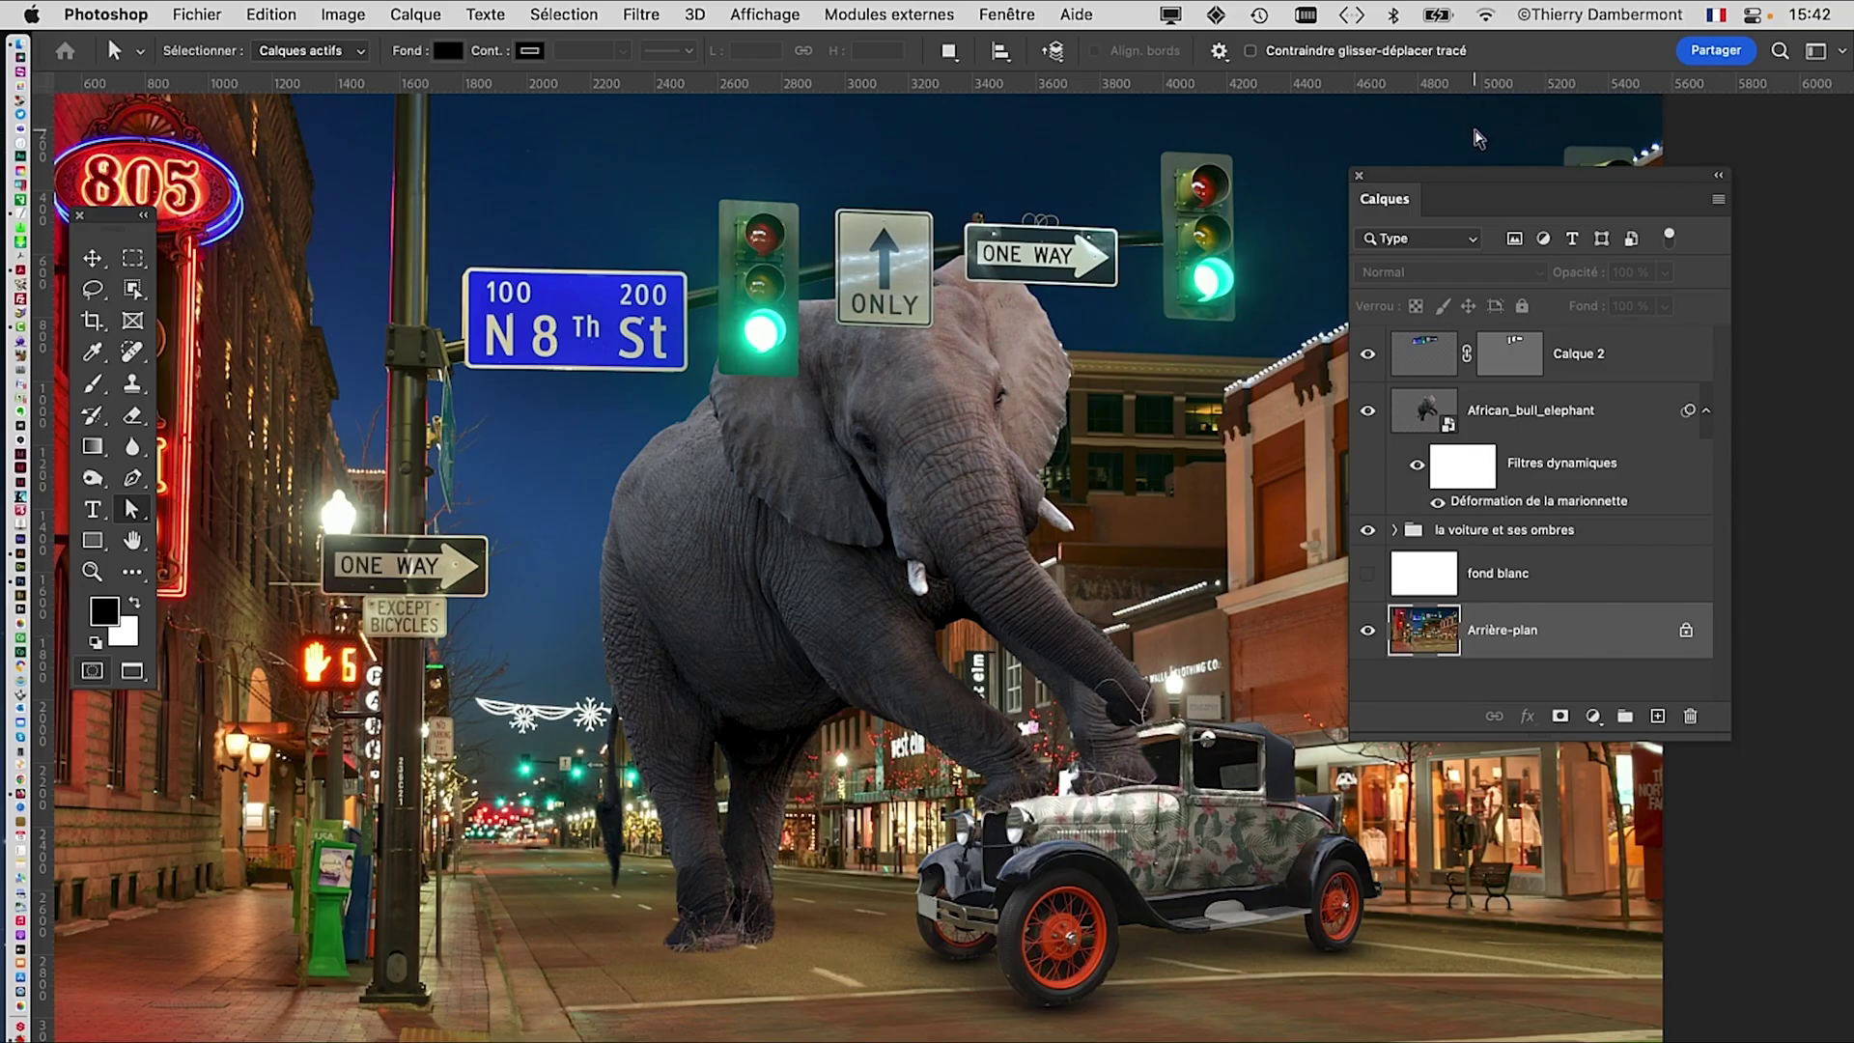
drag(1485, 176, 1485, 126)
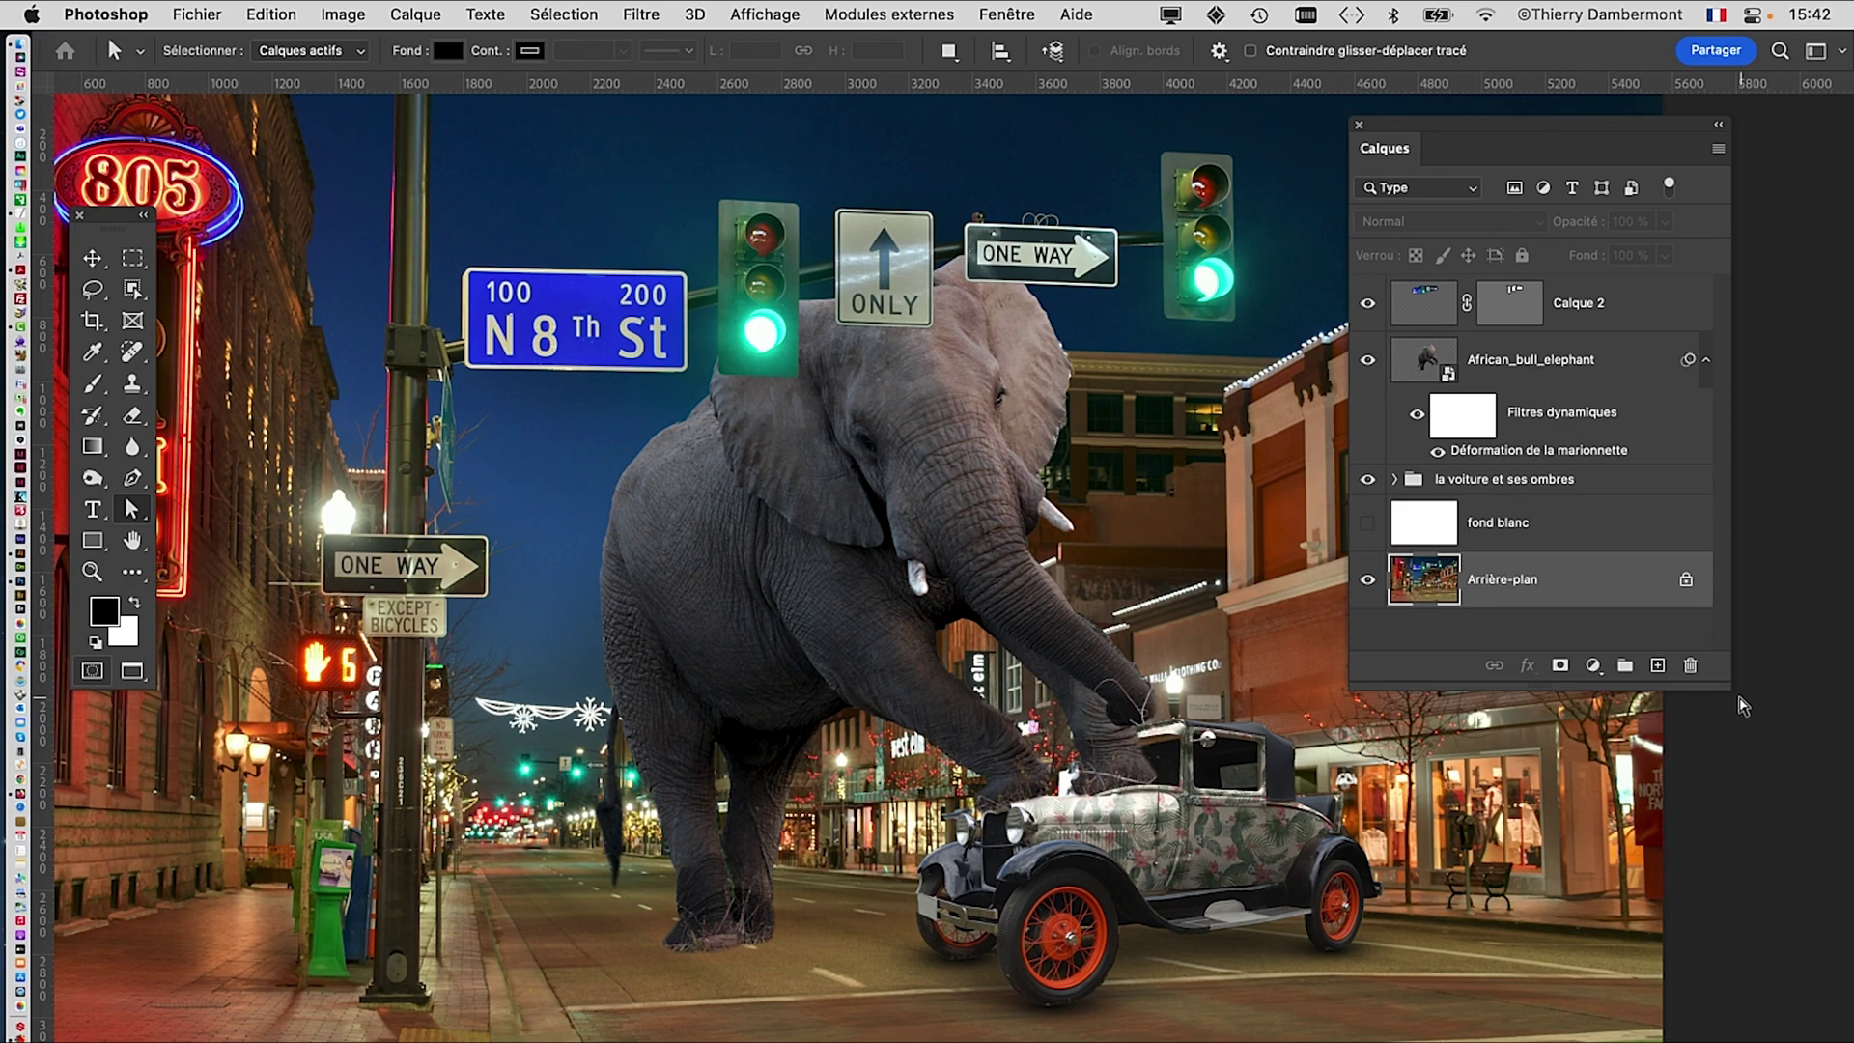
drag(1727, 684, 1727, 673)
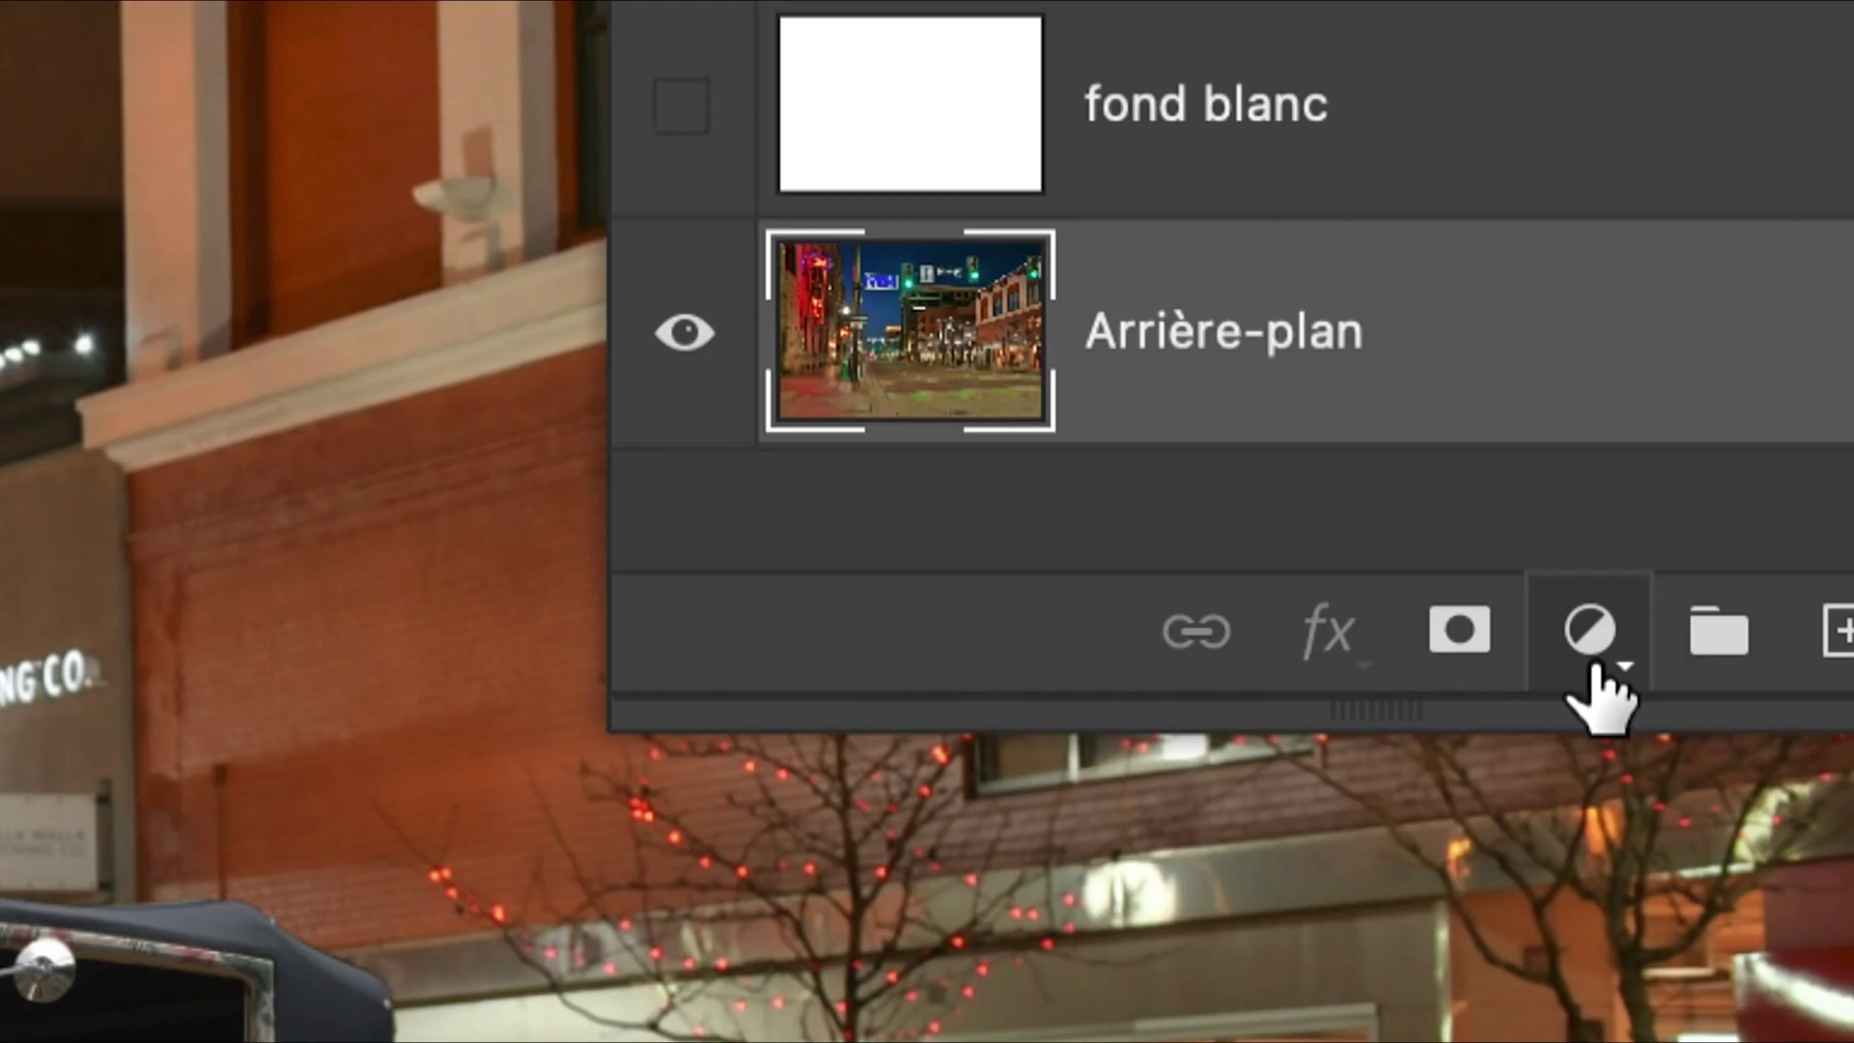
click(1592, 643)
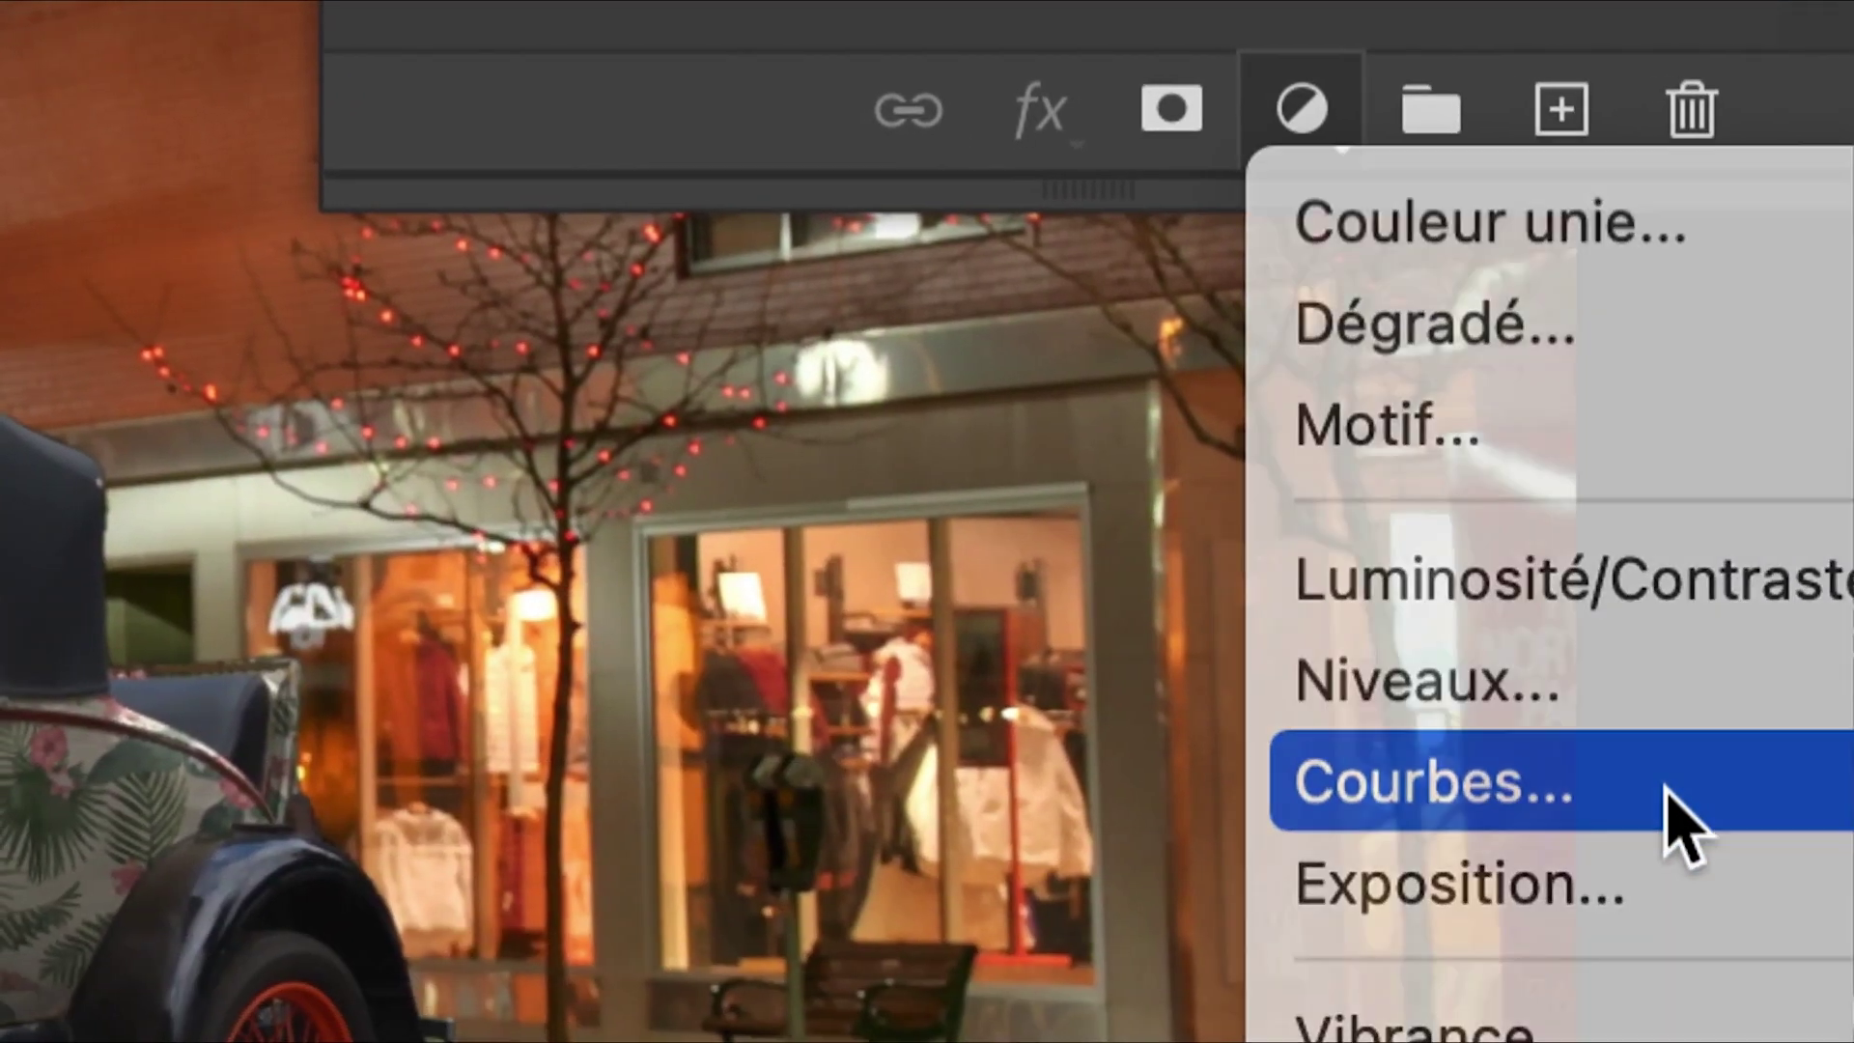
click(1680, 820)
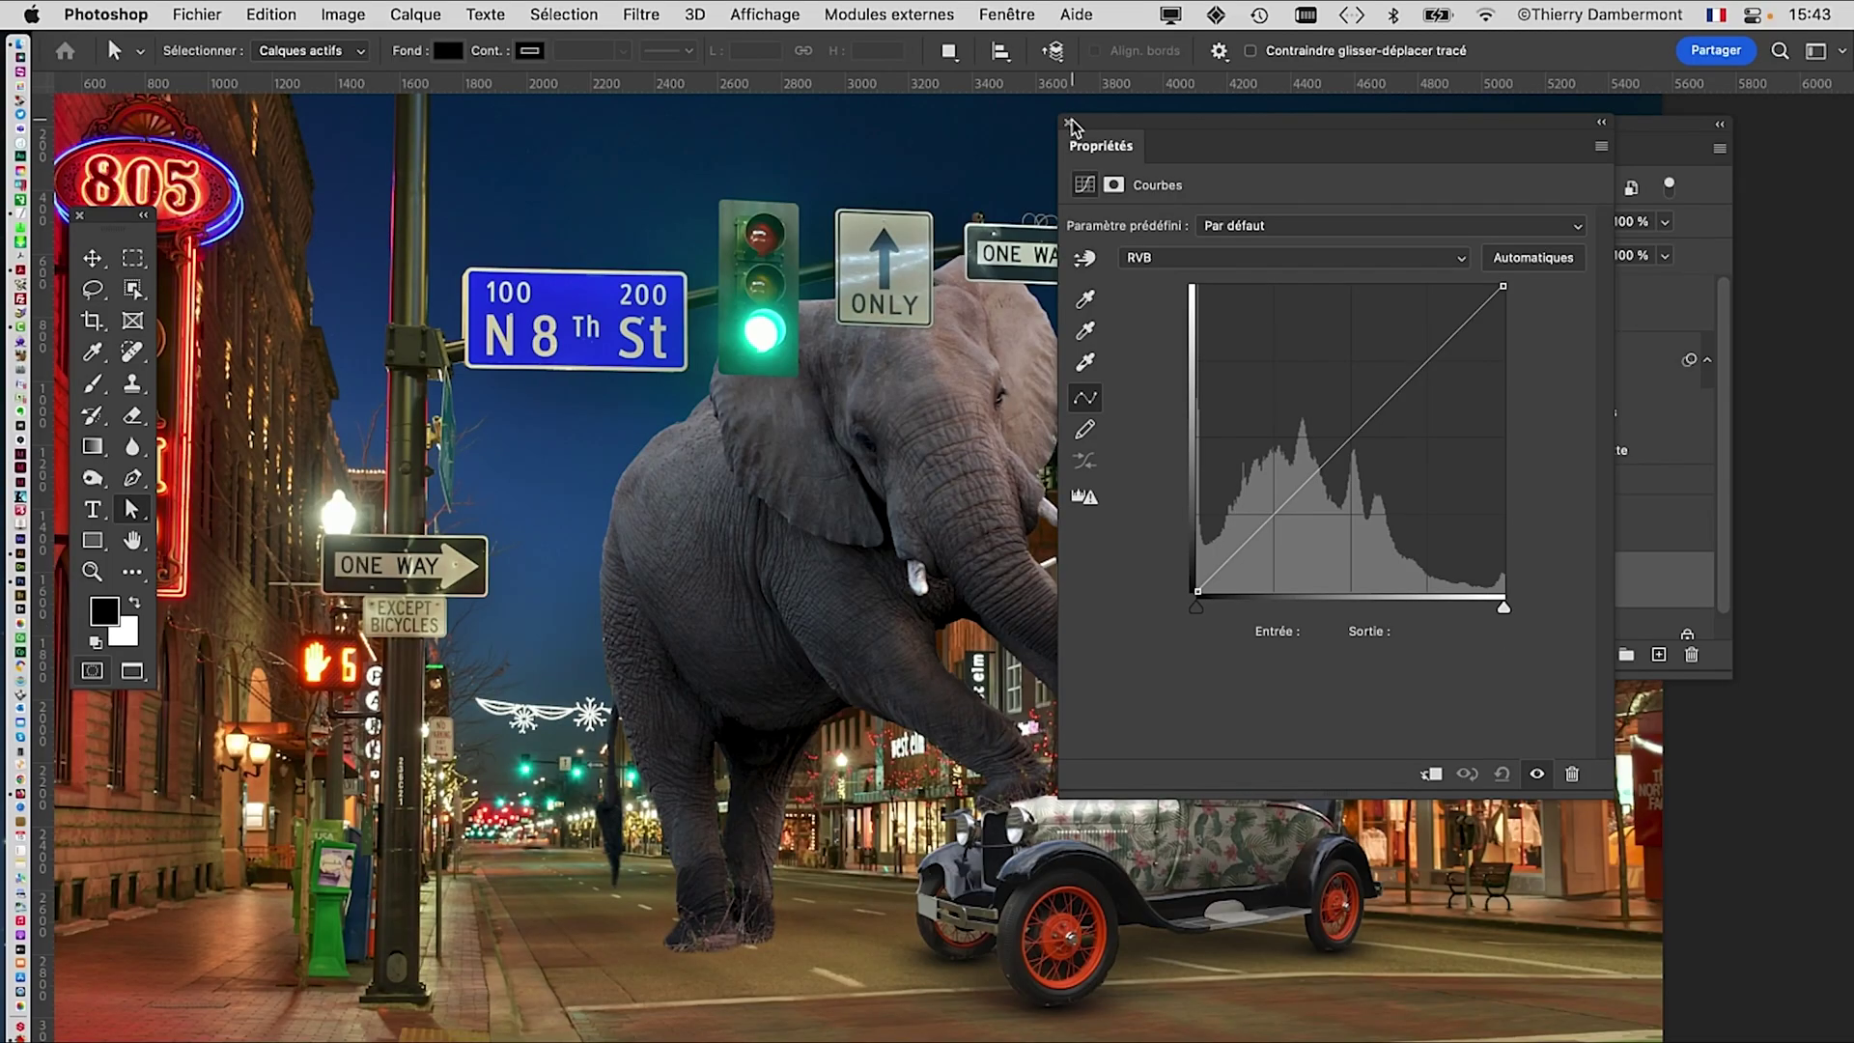
click(1070, 121)
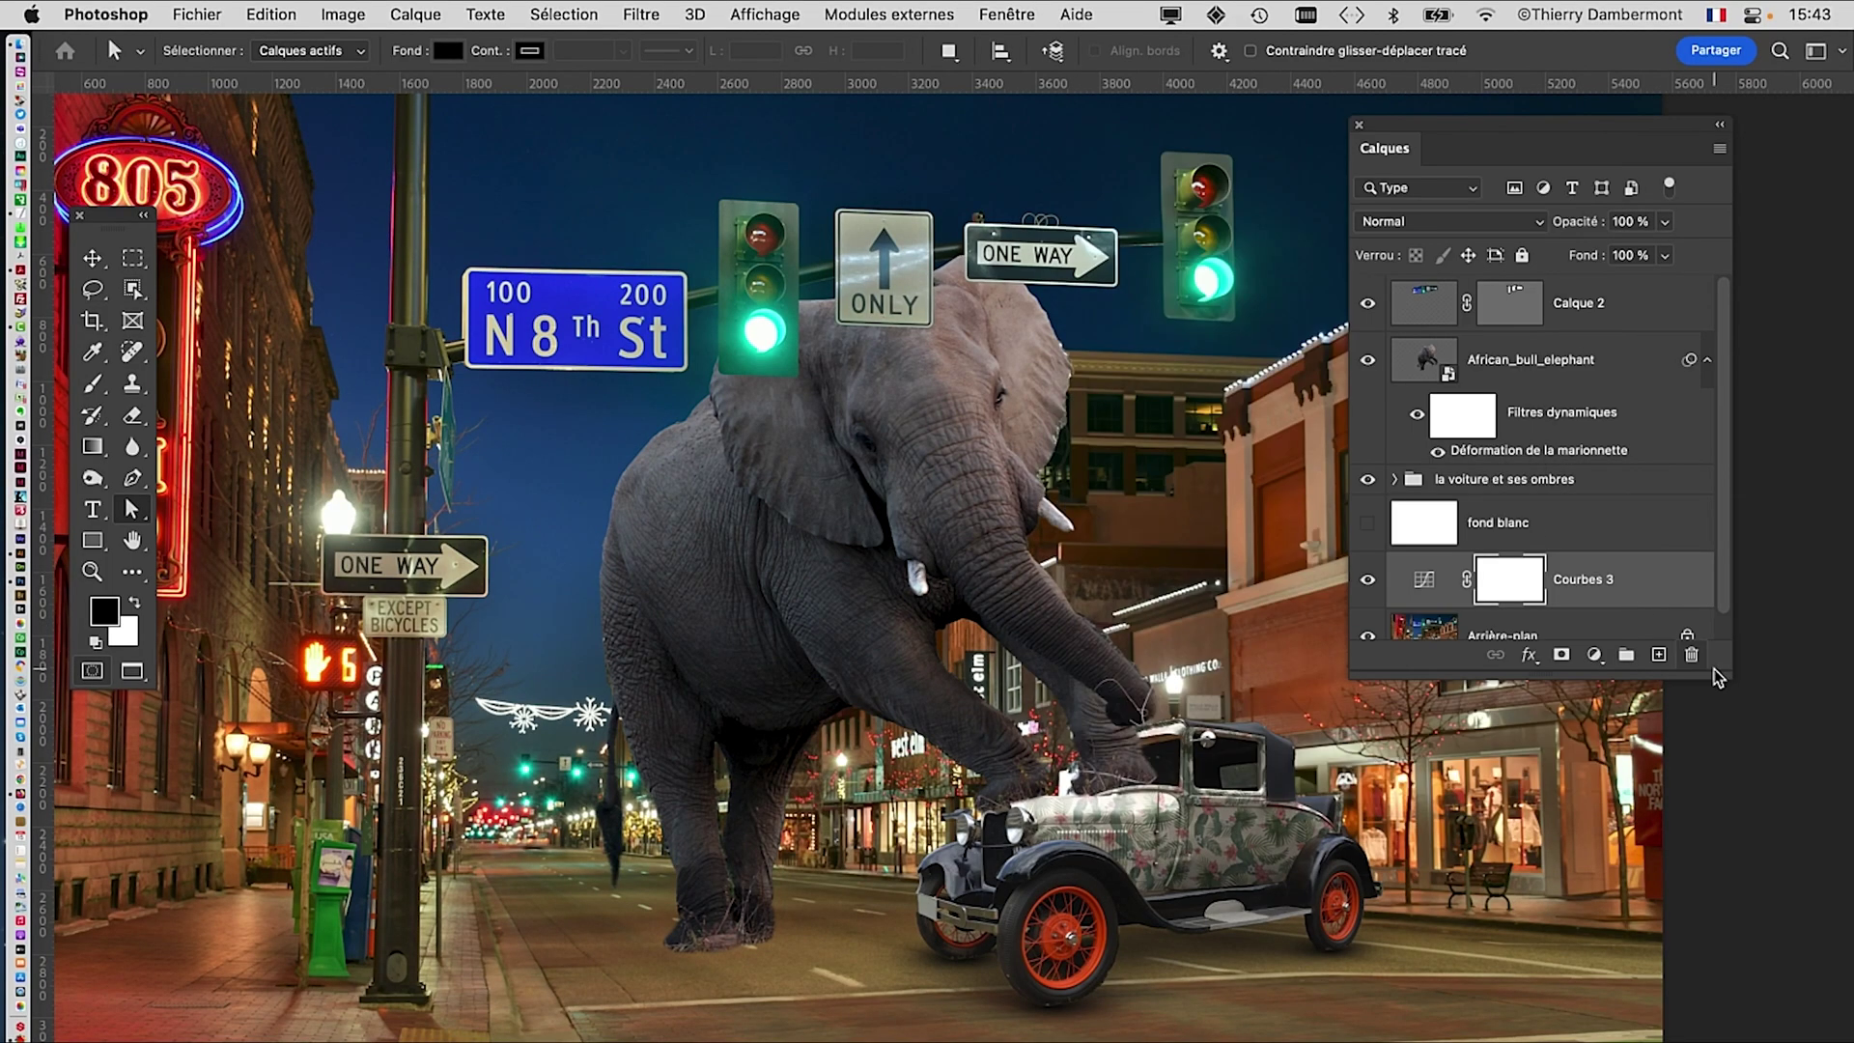
drag(1717, 676, 1717, 901)
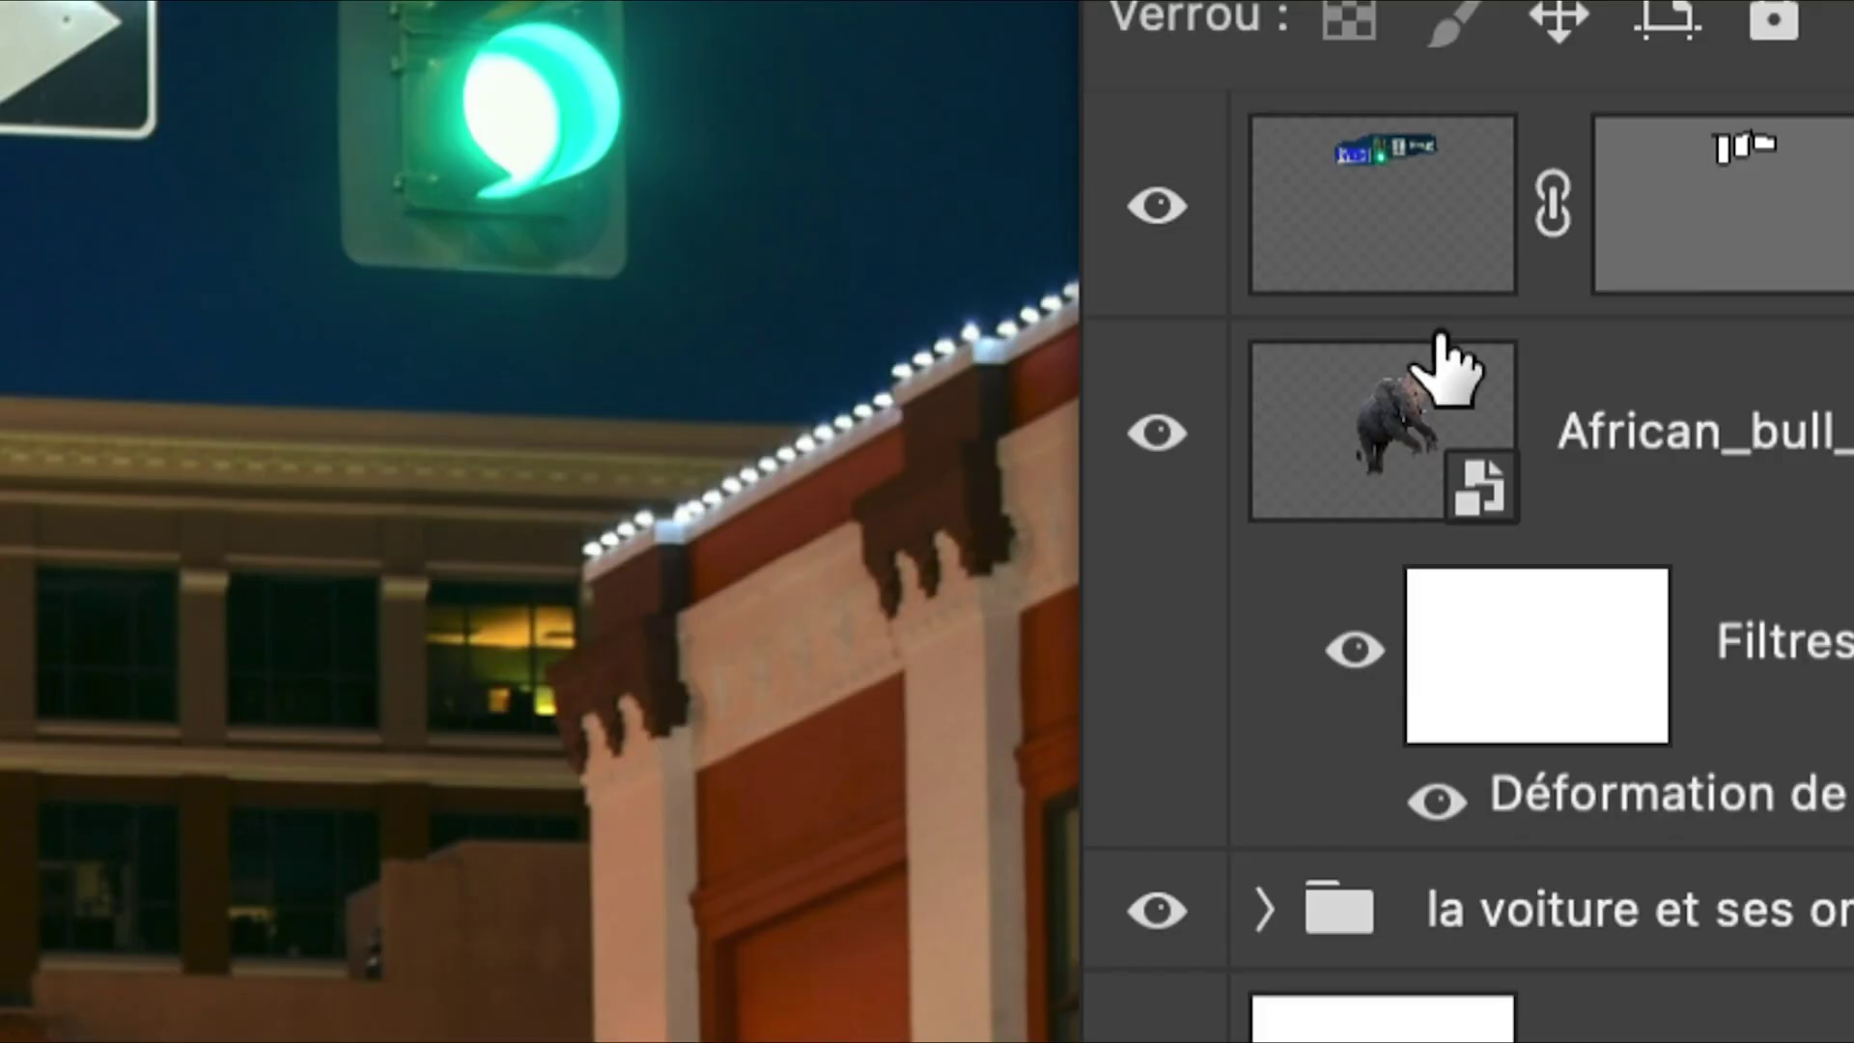
Step: Duplicate the Courbes 3 adjustment layer to the position directly above the African_bull_elephant layer
click(1381, 396)
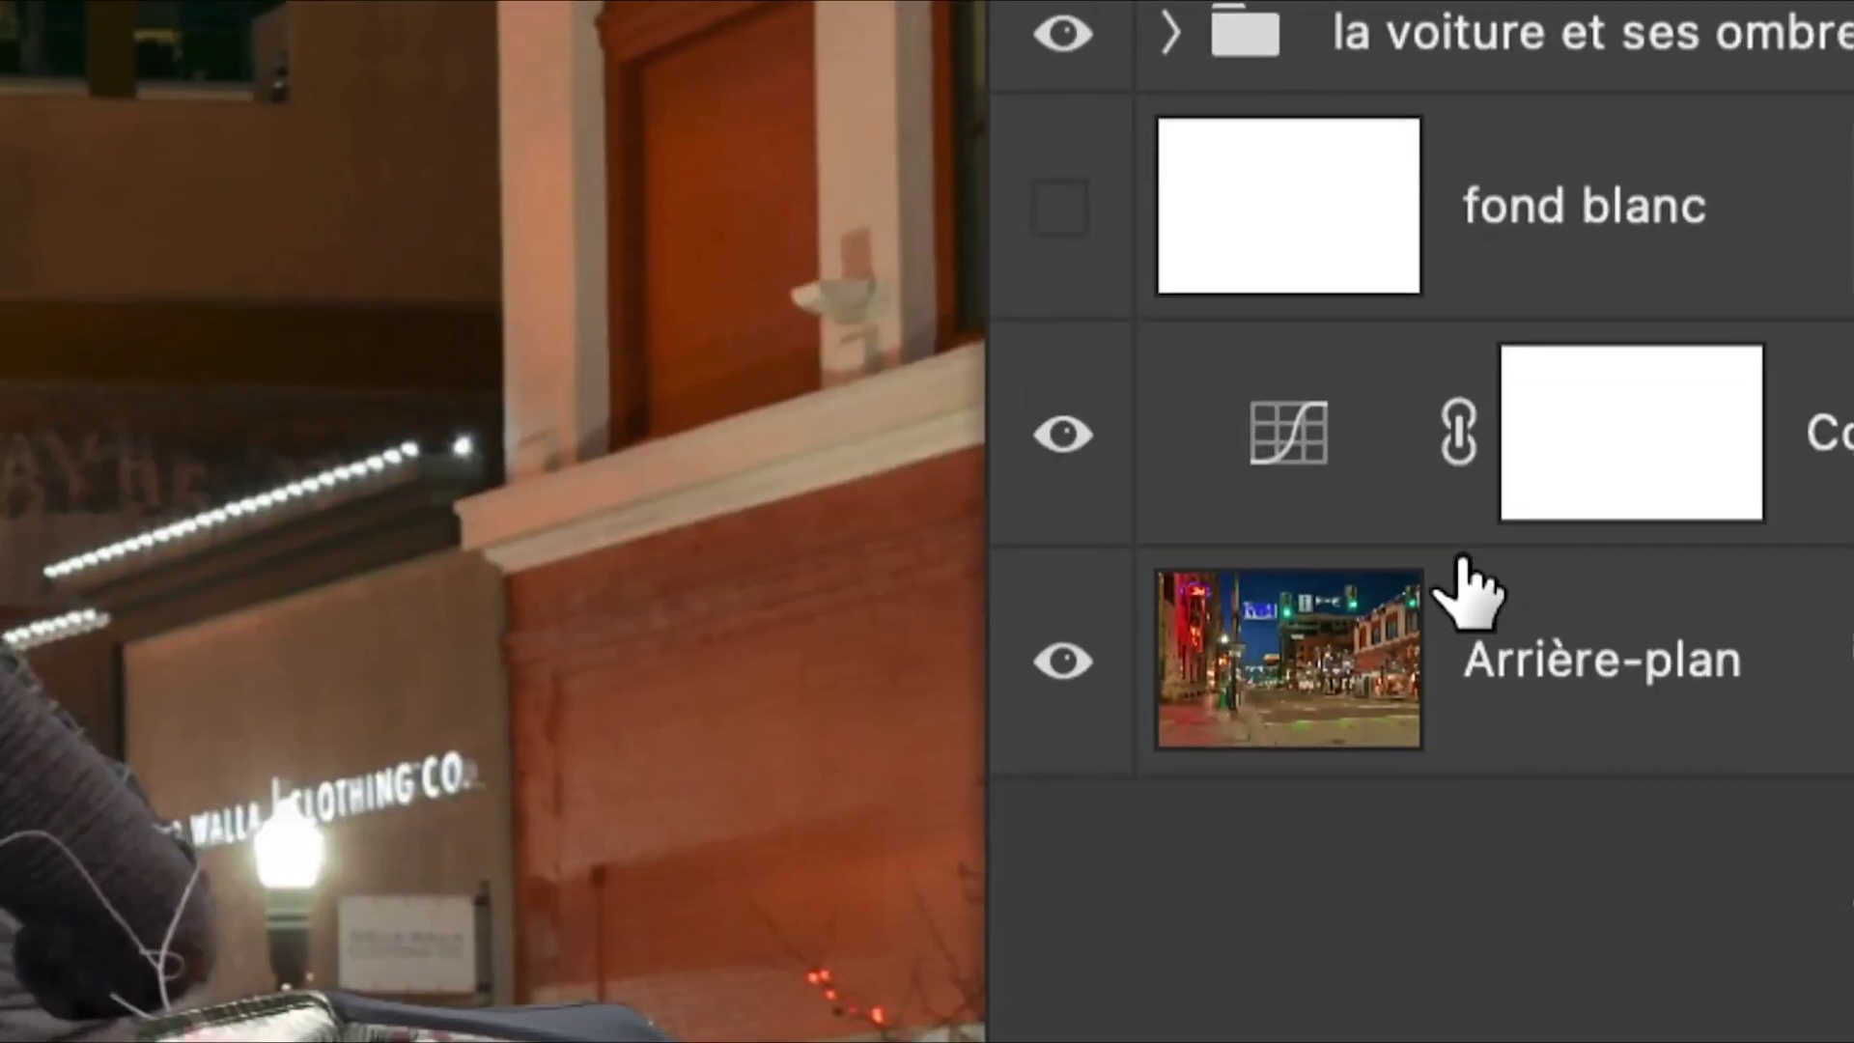
click(1306, 434)
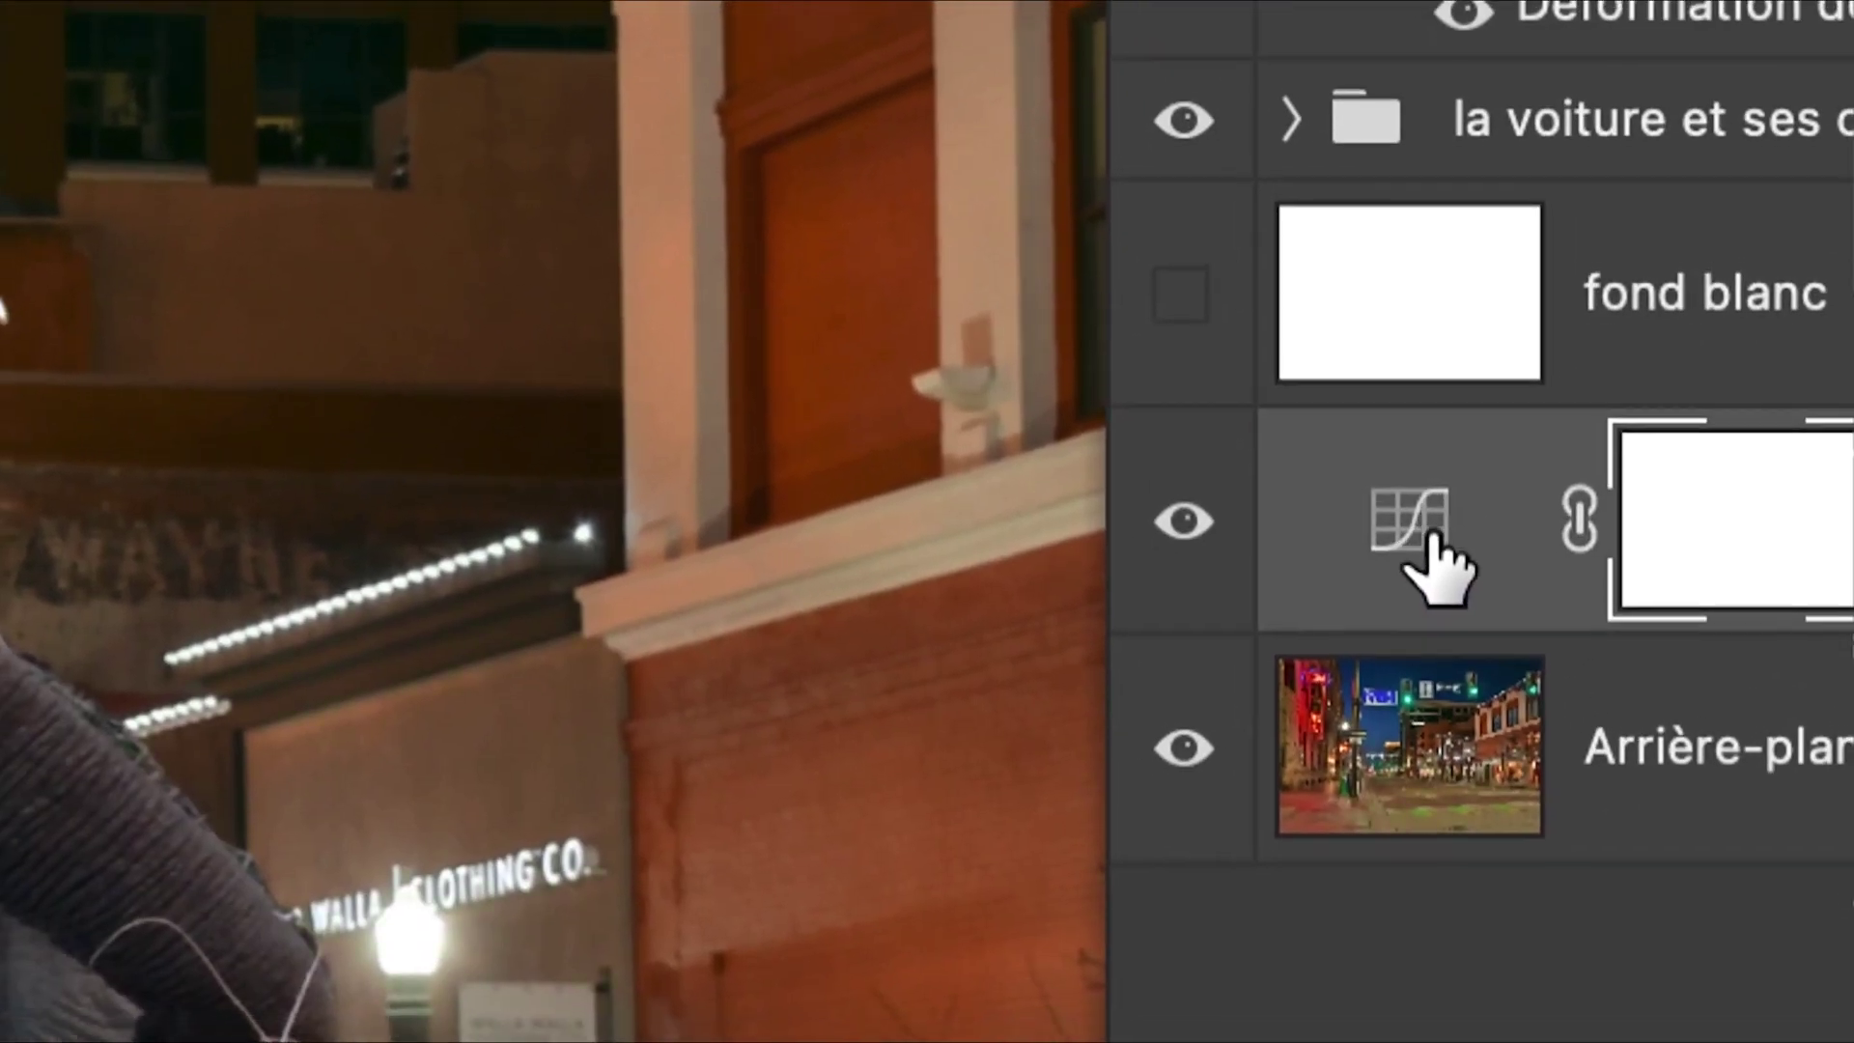
drag(1428, 560, 1552, 0)
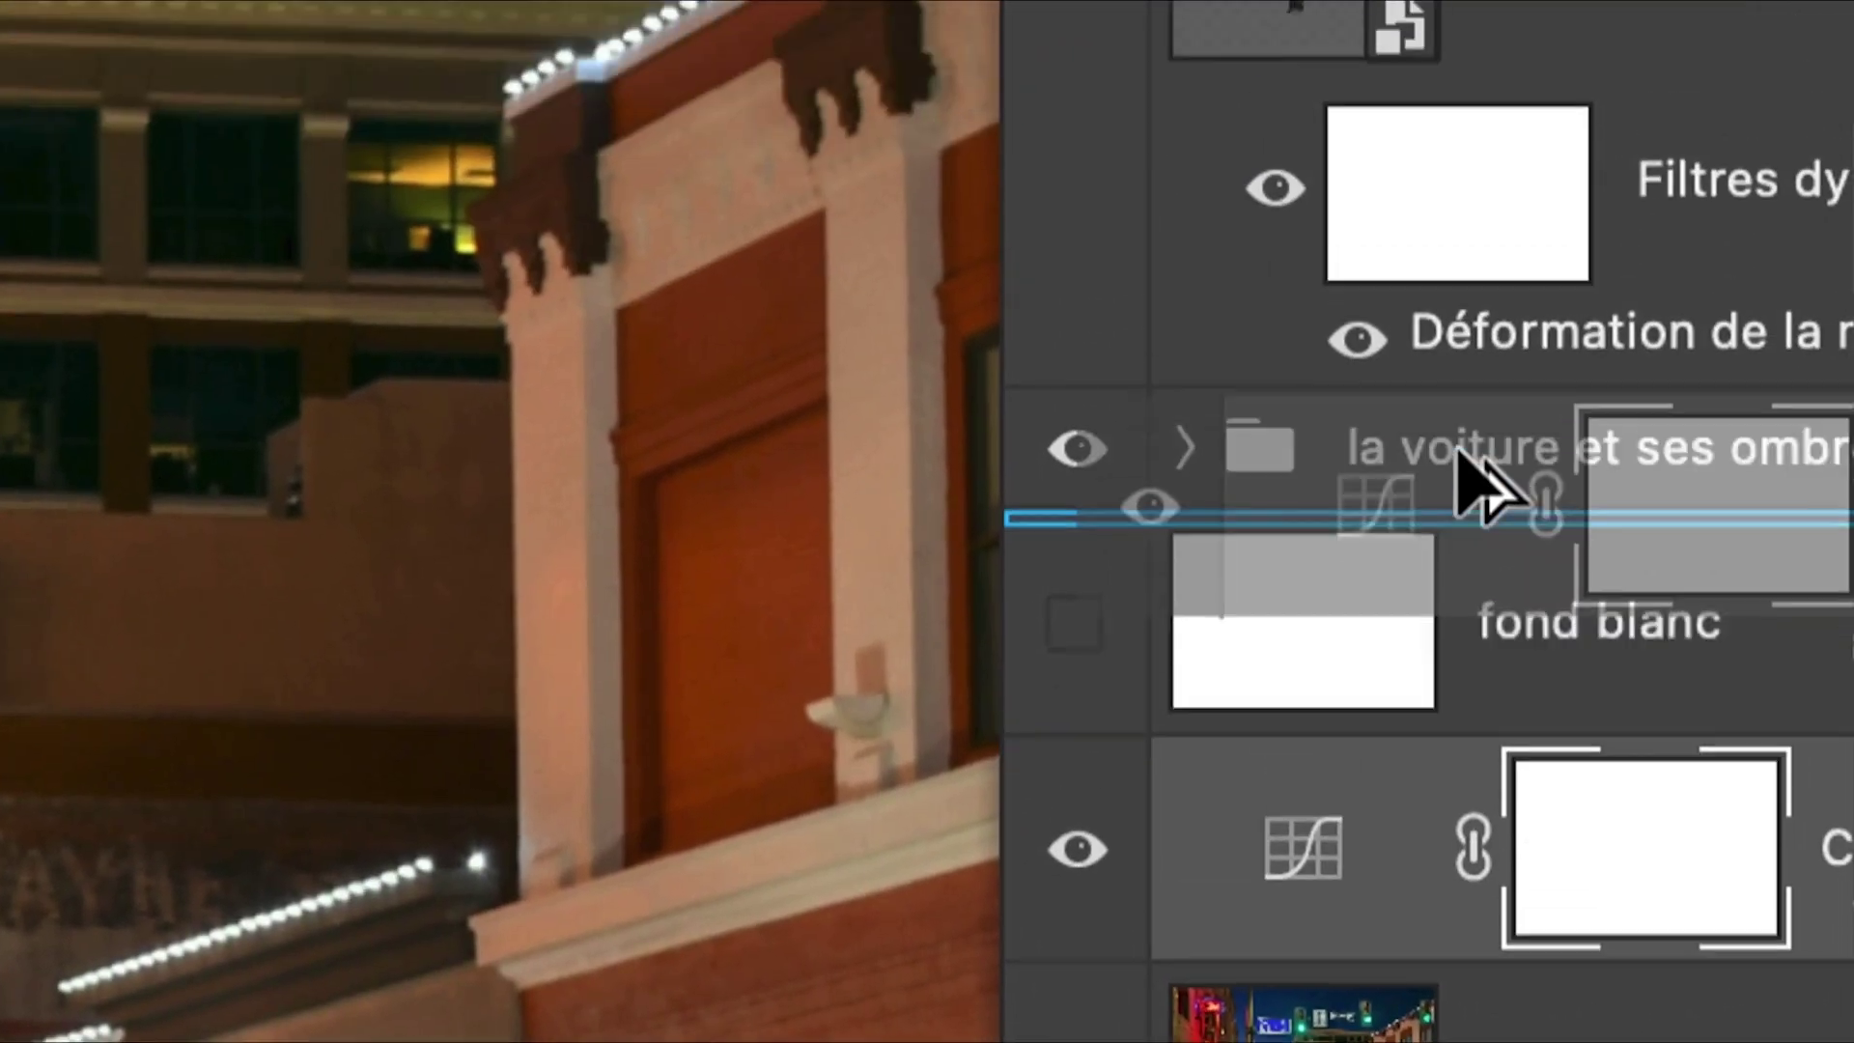
drag(1484, 372, 1469, 381)
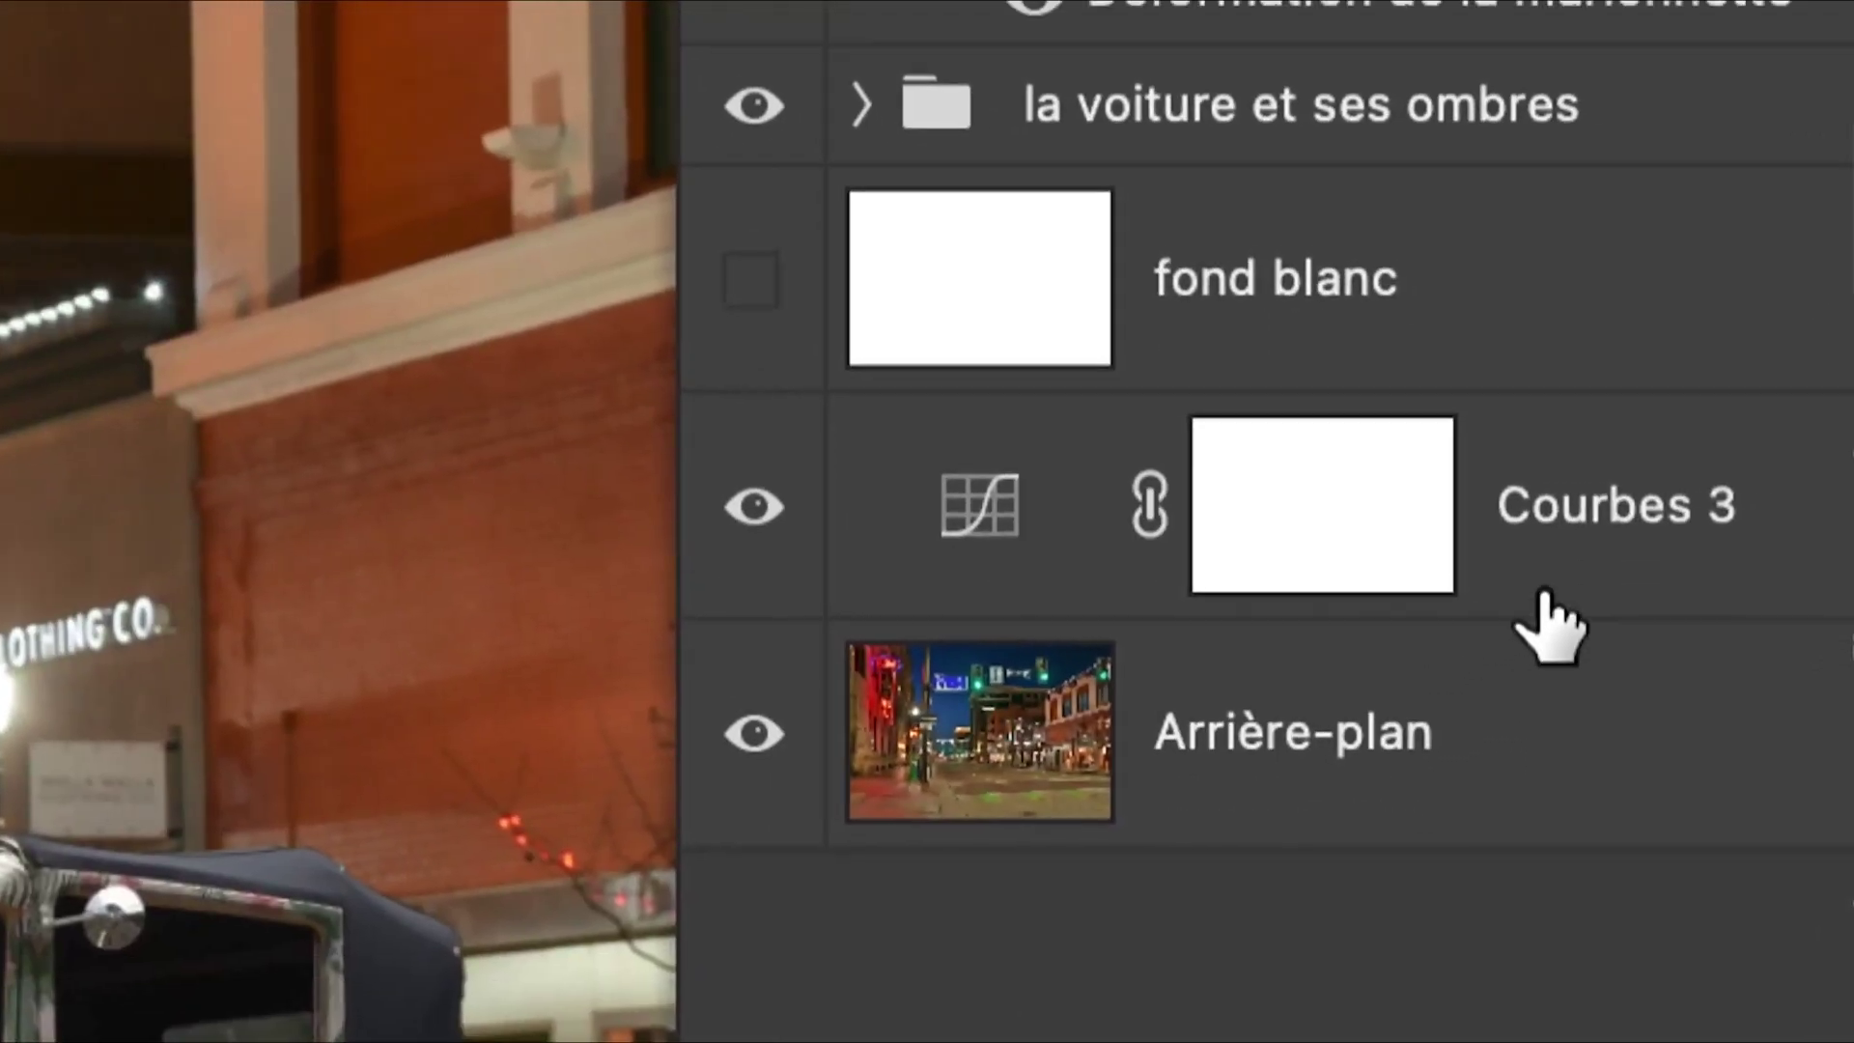
click(1185, 1042)
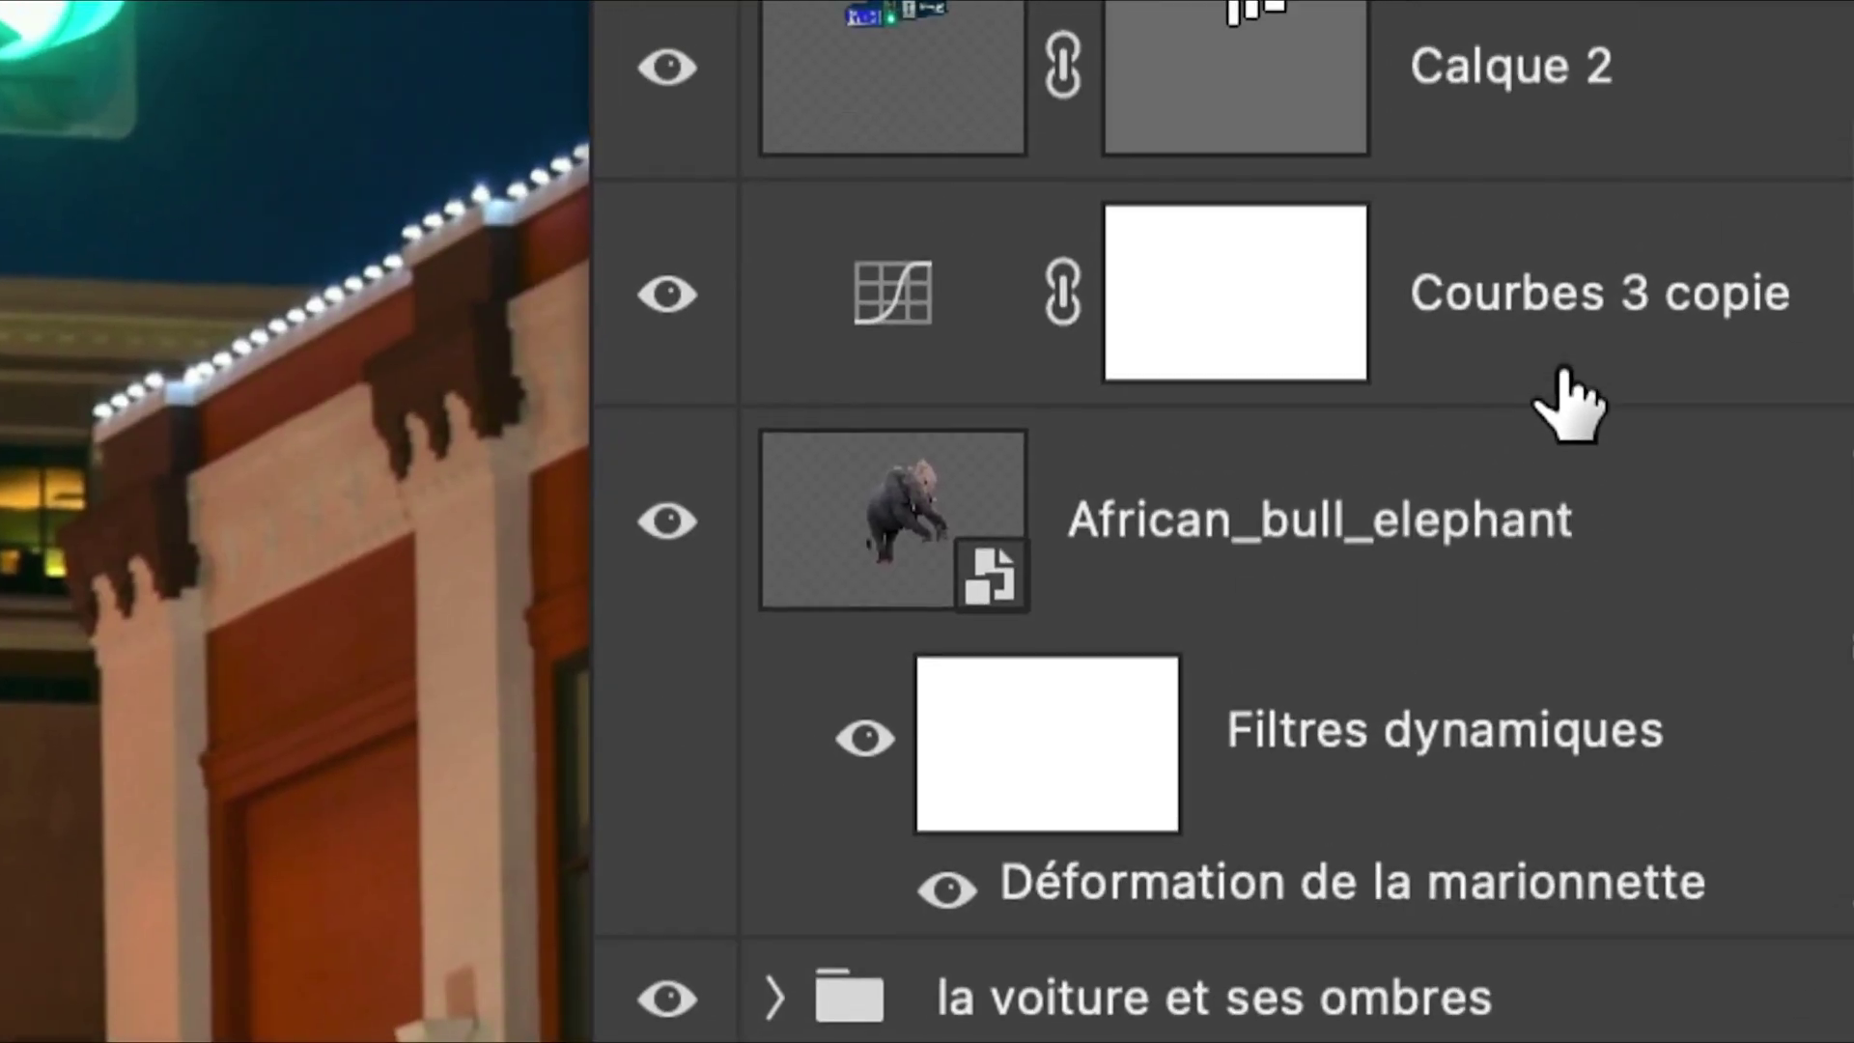
Step: Duplicate the Courbes 3 copie layer to the position directly above the "la voiture et ses ombres" group
click(1611, 295)
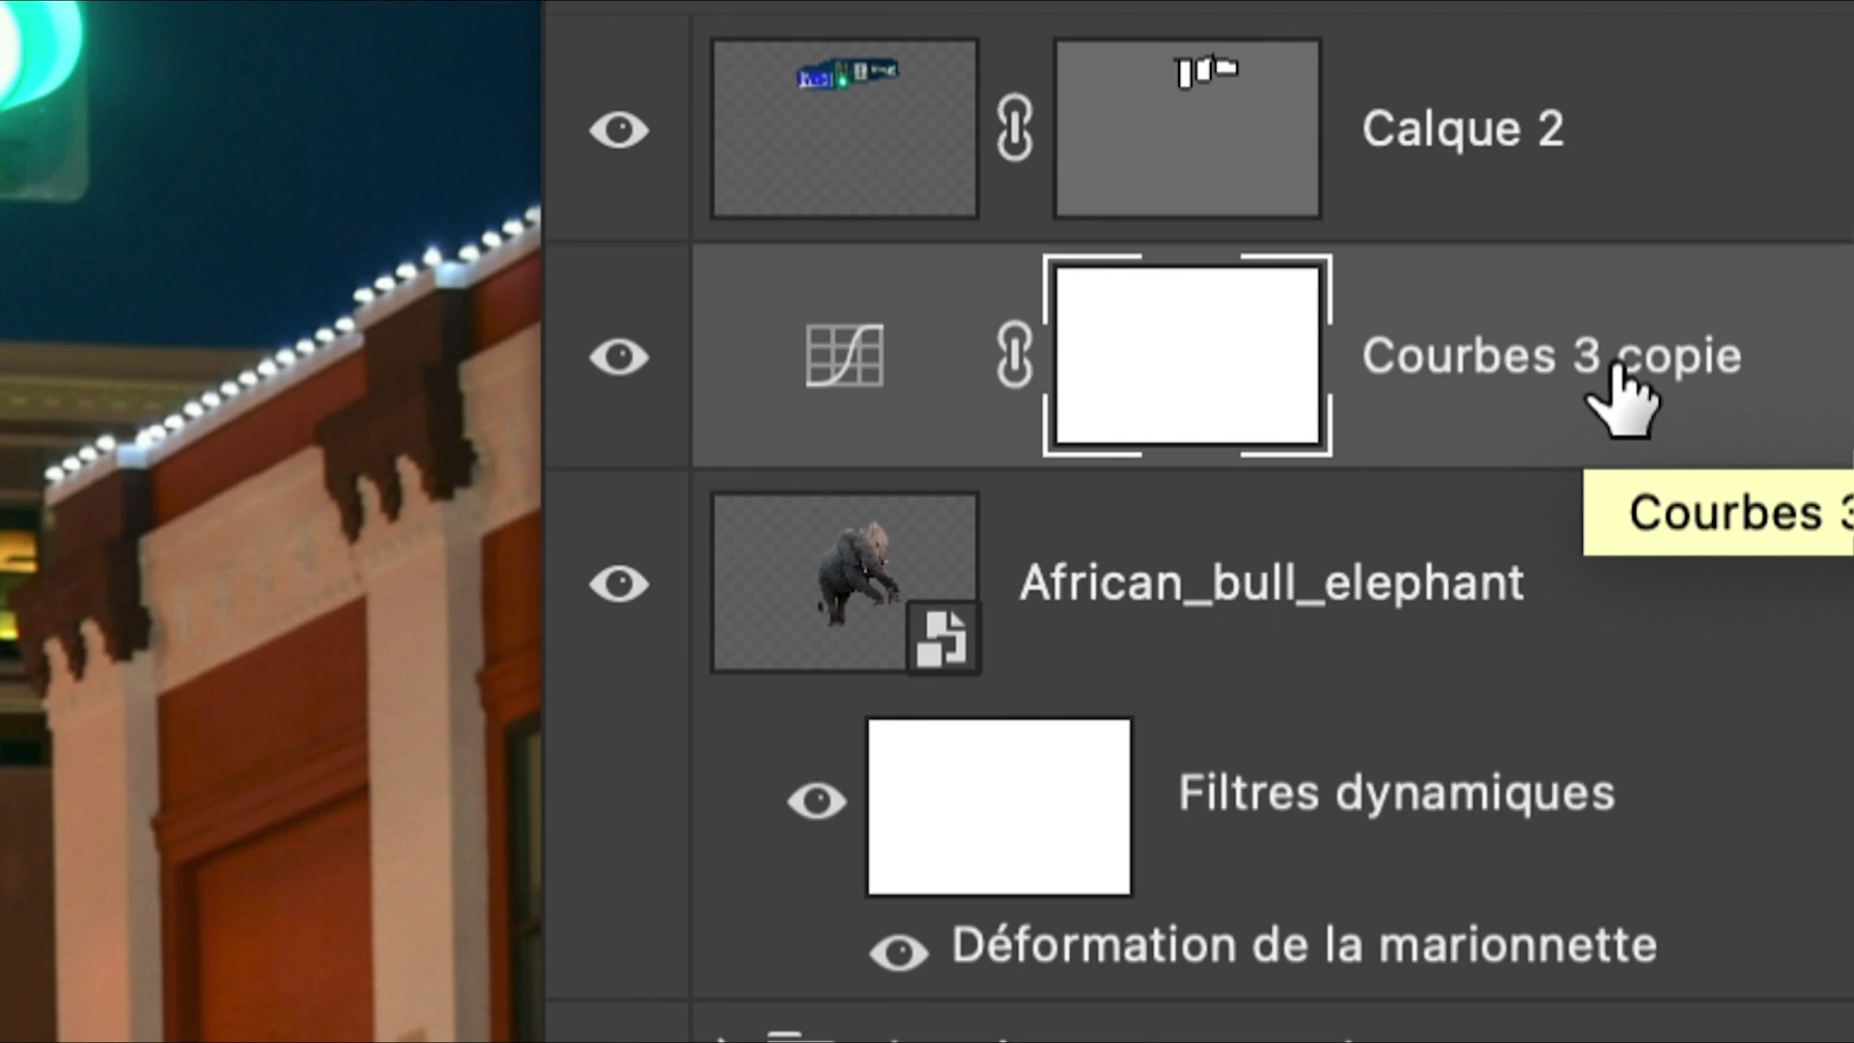
drag(1615, 386, 1632, 1023)
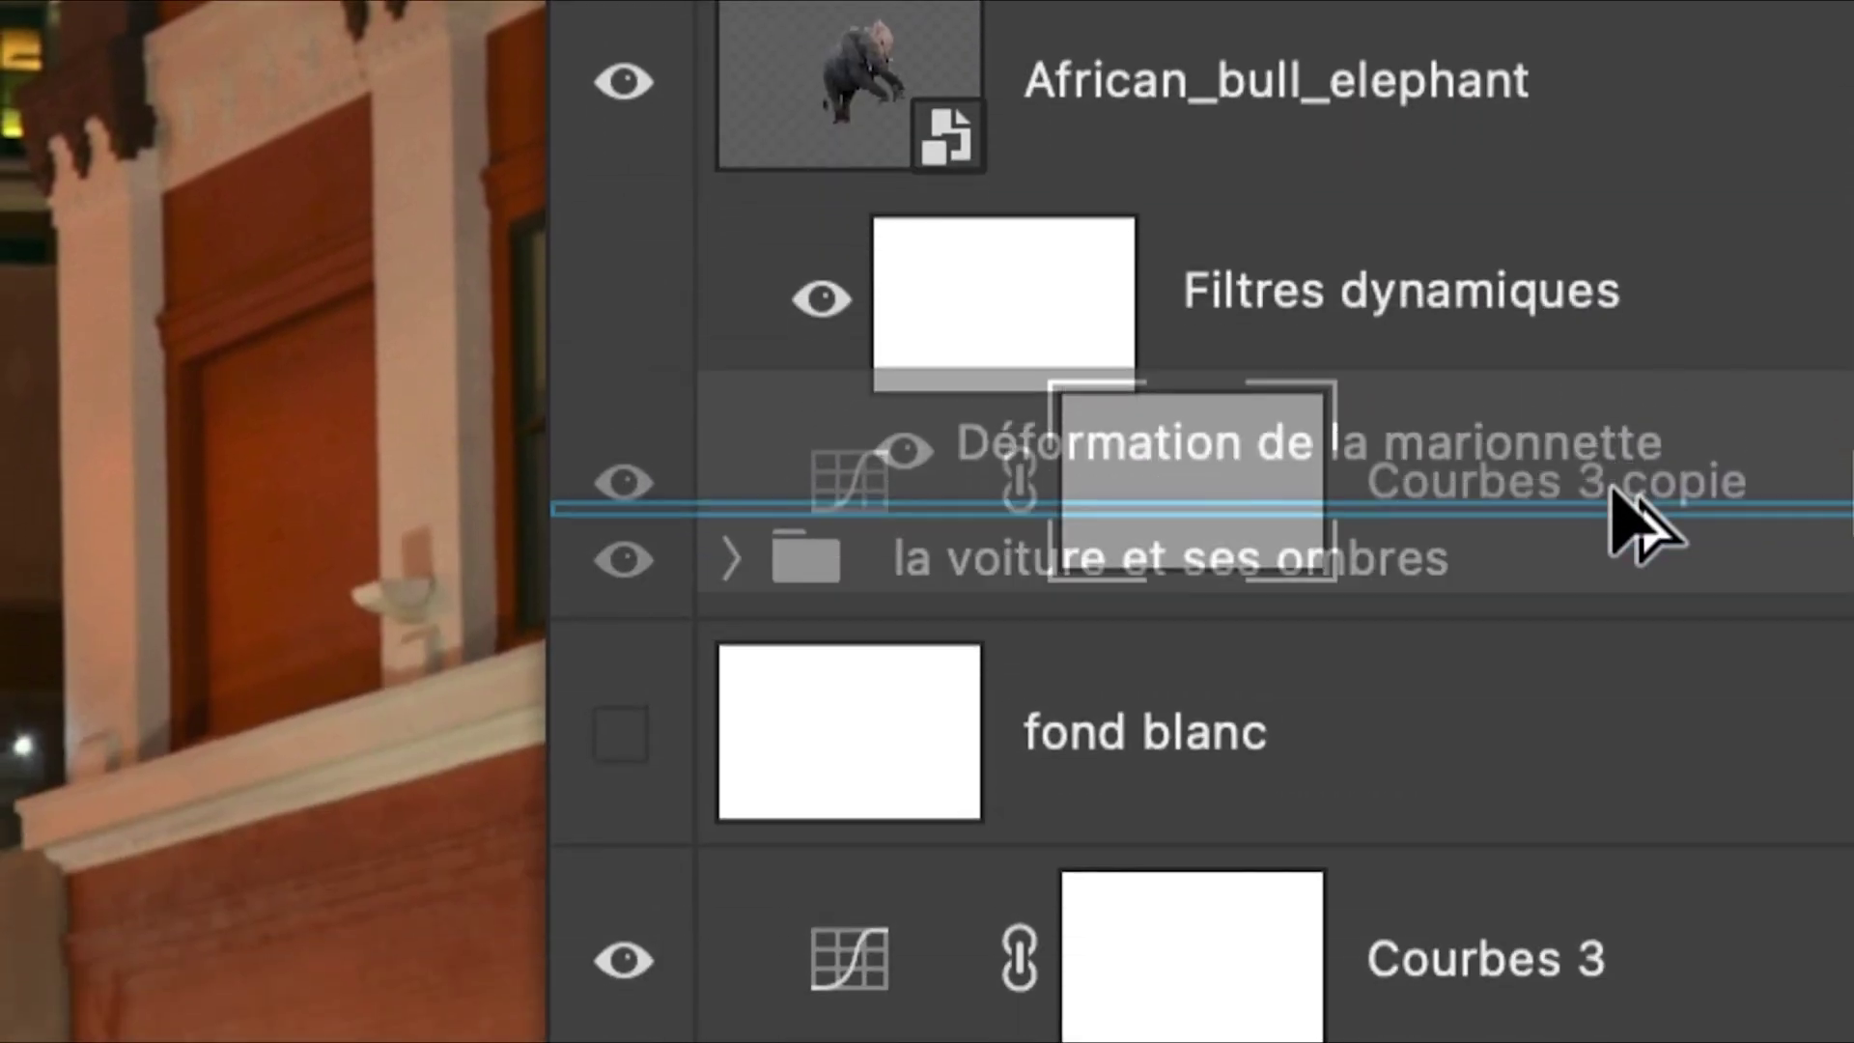
drag(1613, 489, 1611, 490)
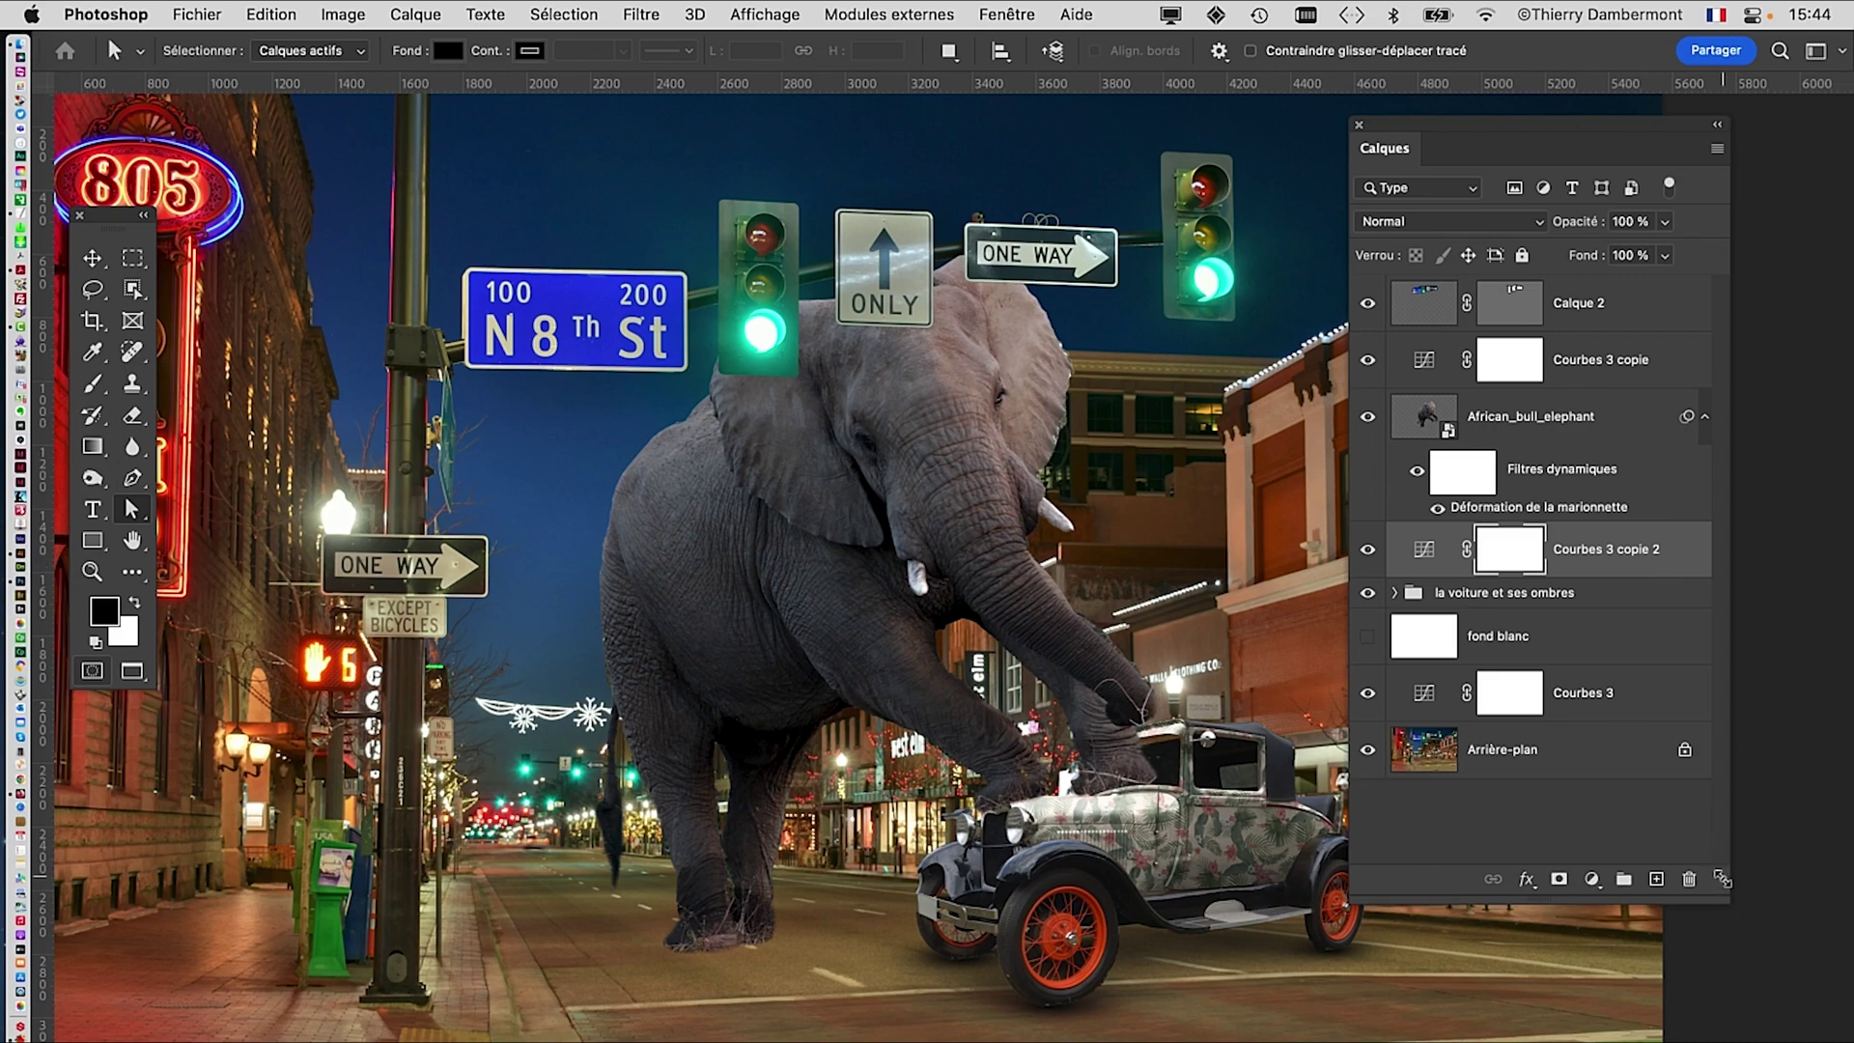
drag(1724, 894, 1735, 992)
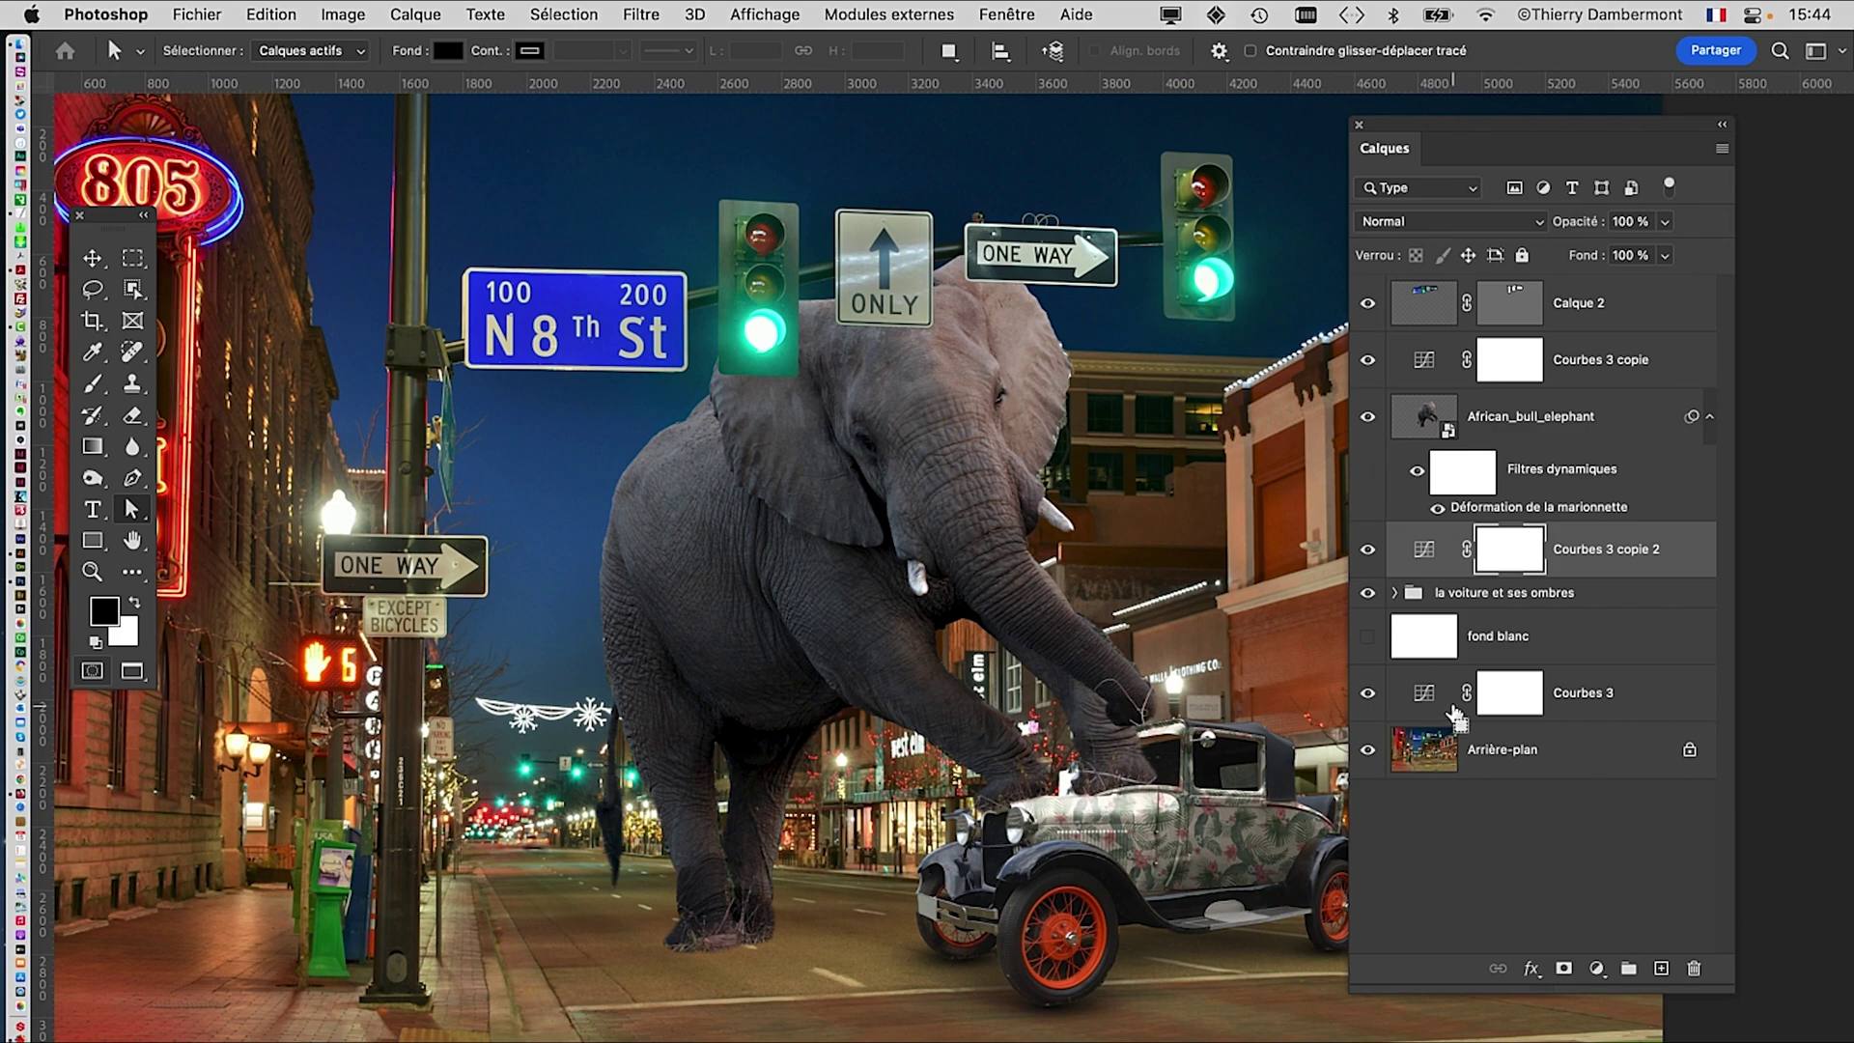
Step: Open the Courbes 3 adjustment settings and sample a gray point on the road just beside the elephant's hind feet
click(1456, 715)
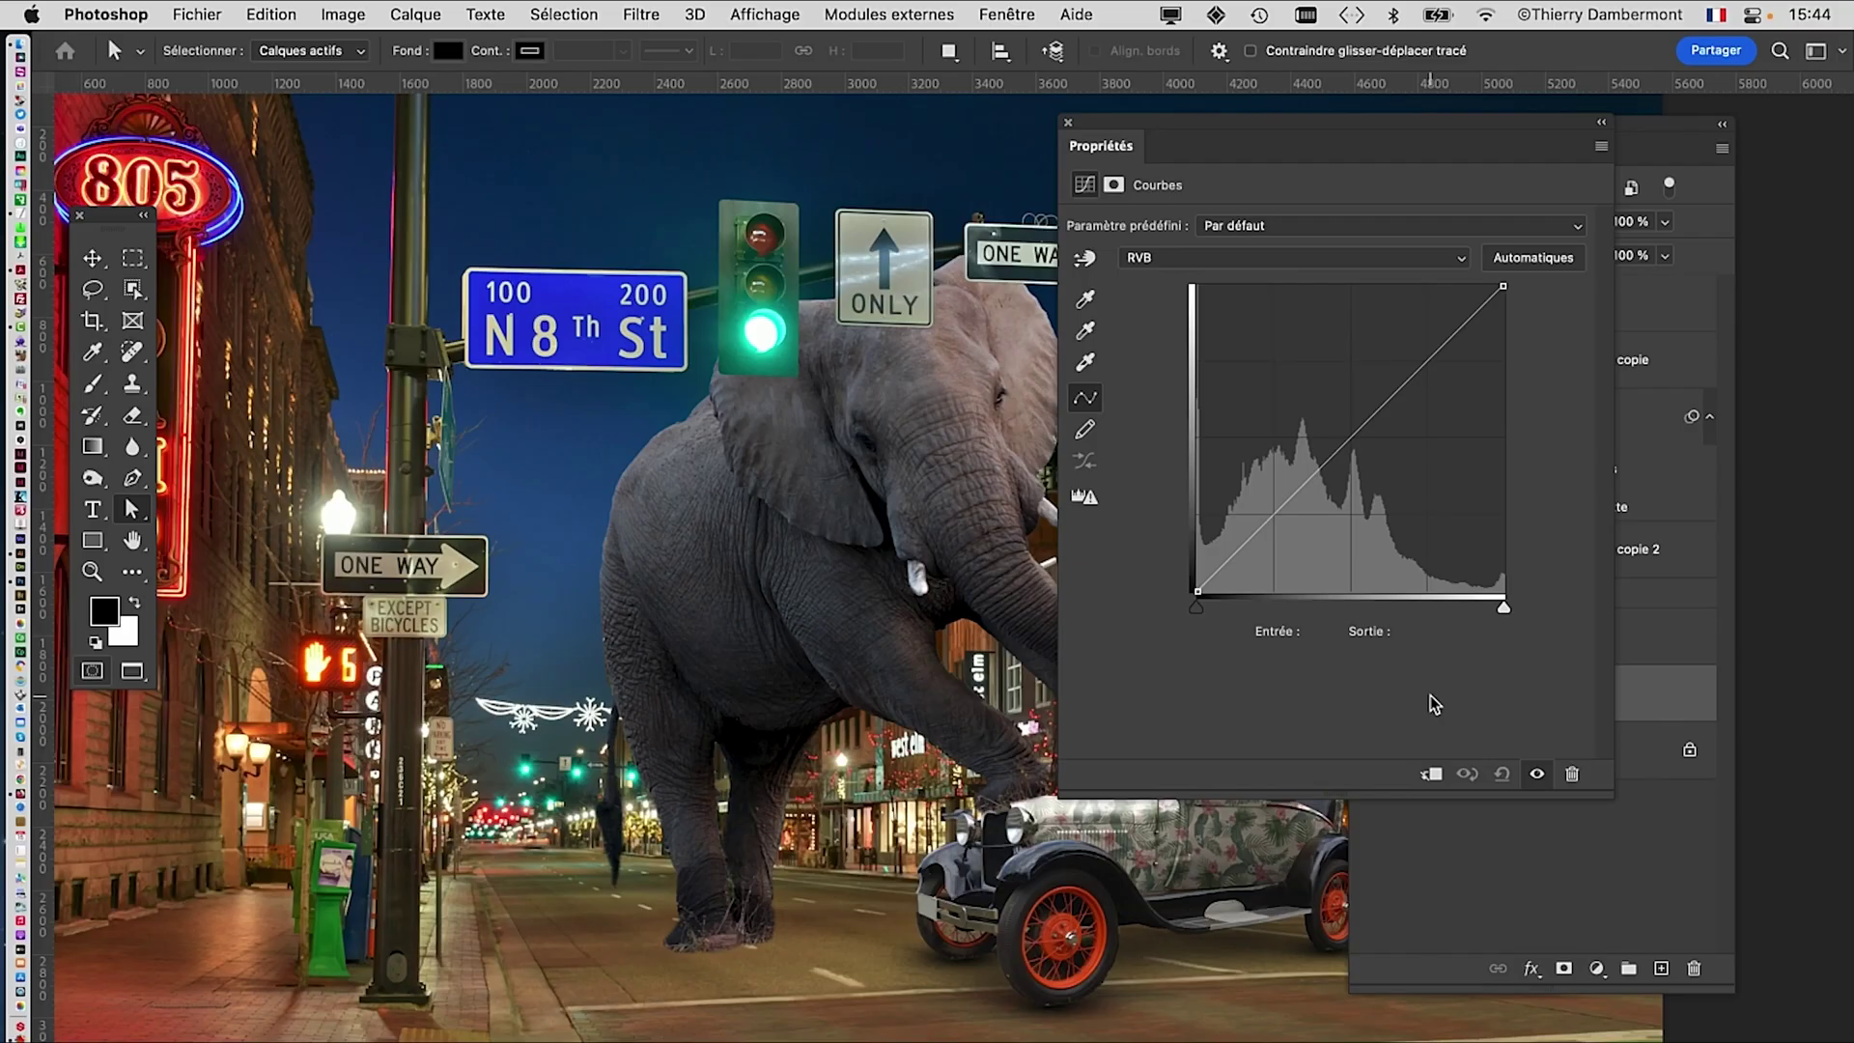
drag(1214, 127, 1369, 480)
drag(1397, 166, 1659, 208)
drag(1316, 499, 1374, 197)
scroll(1096, 502, down, 4)
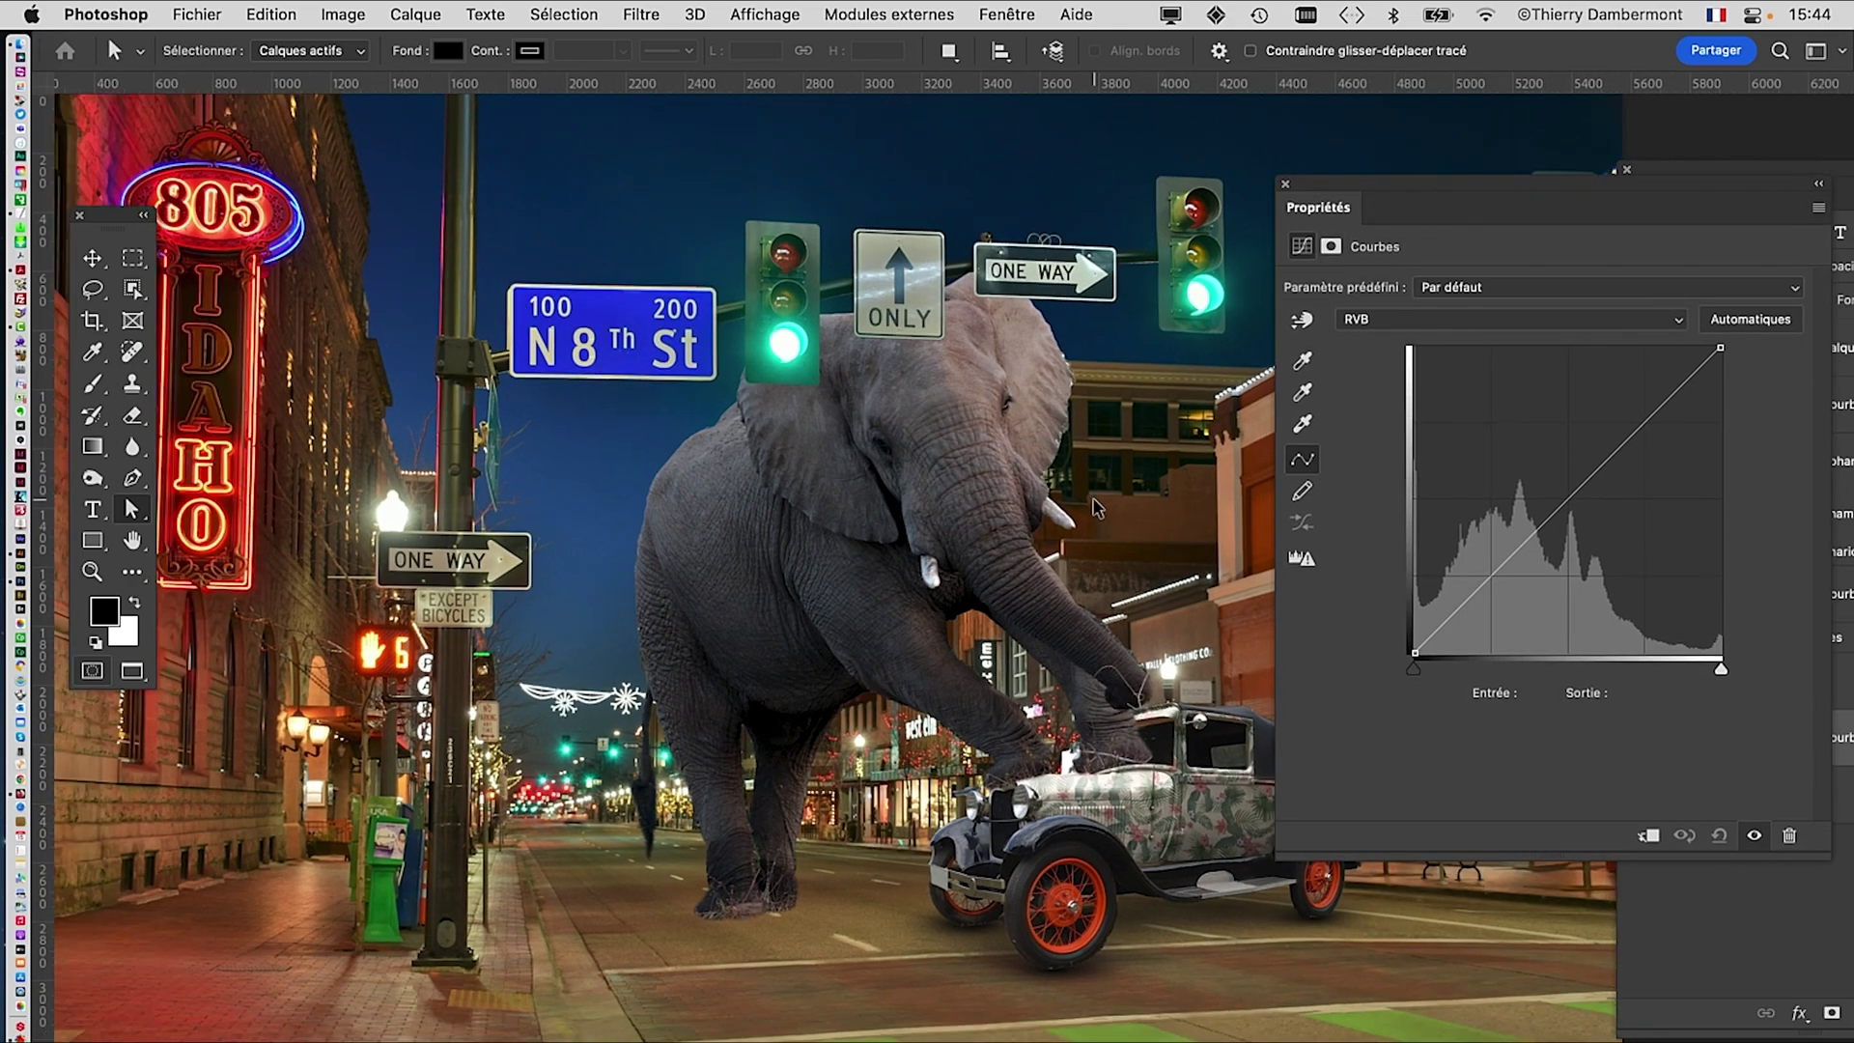
drag(1046, 533, 970, 493)
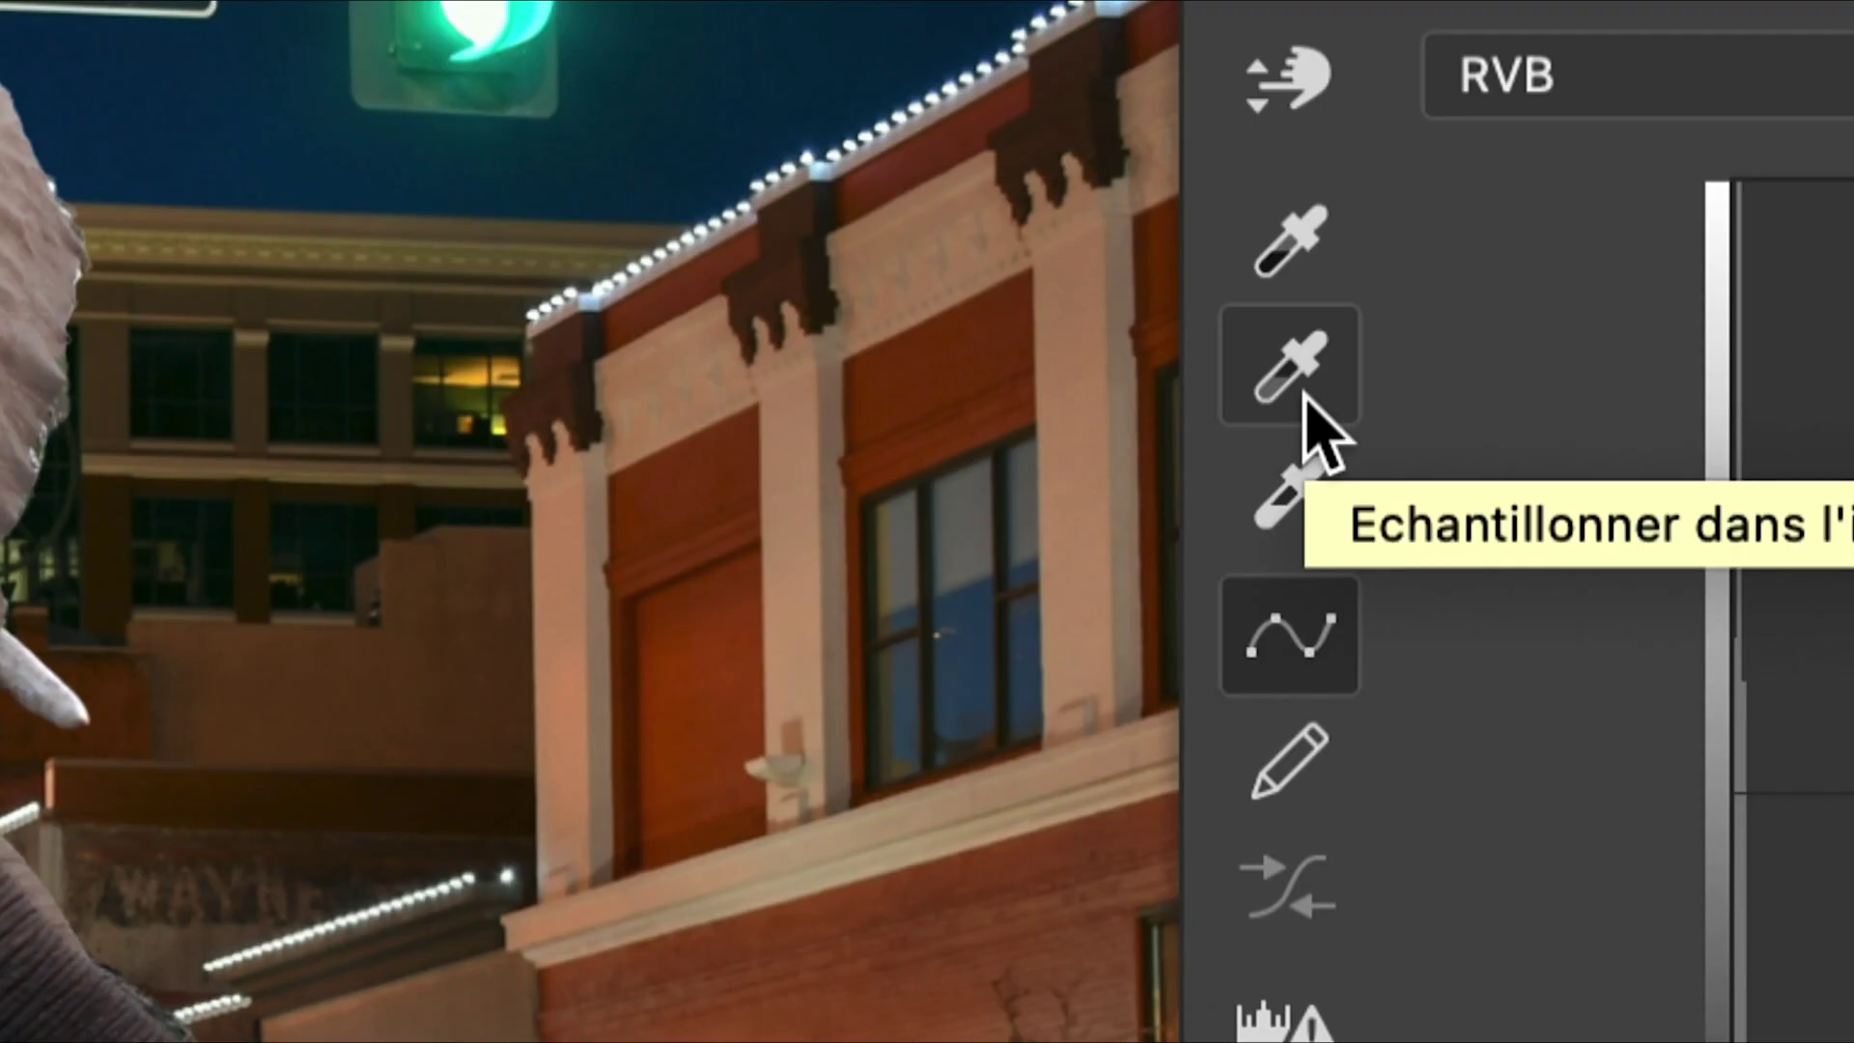
click(1306, 396)
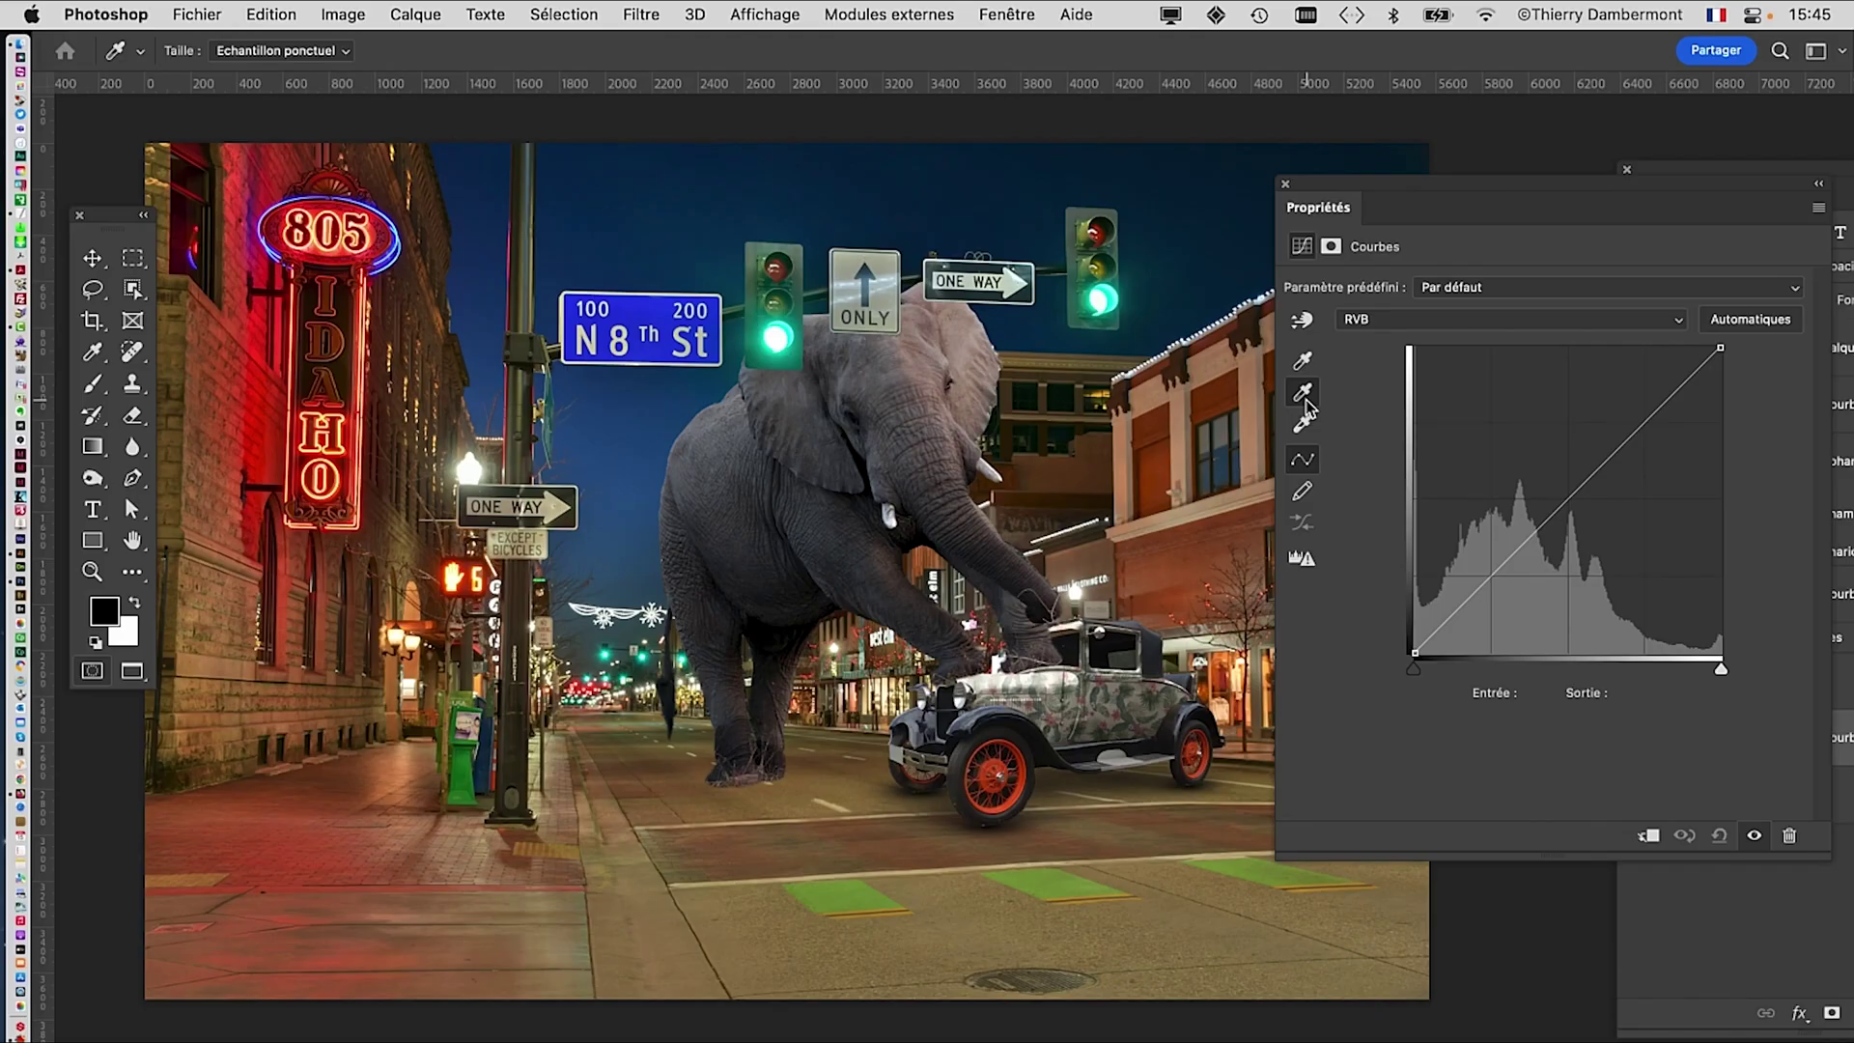
click(770, 806)
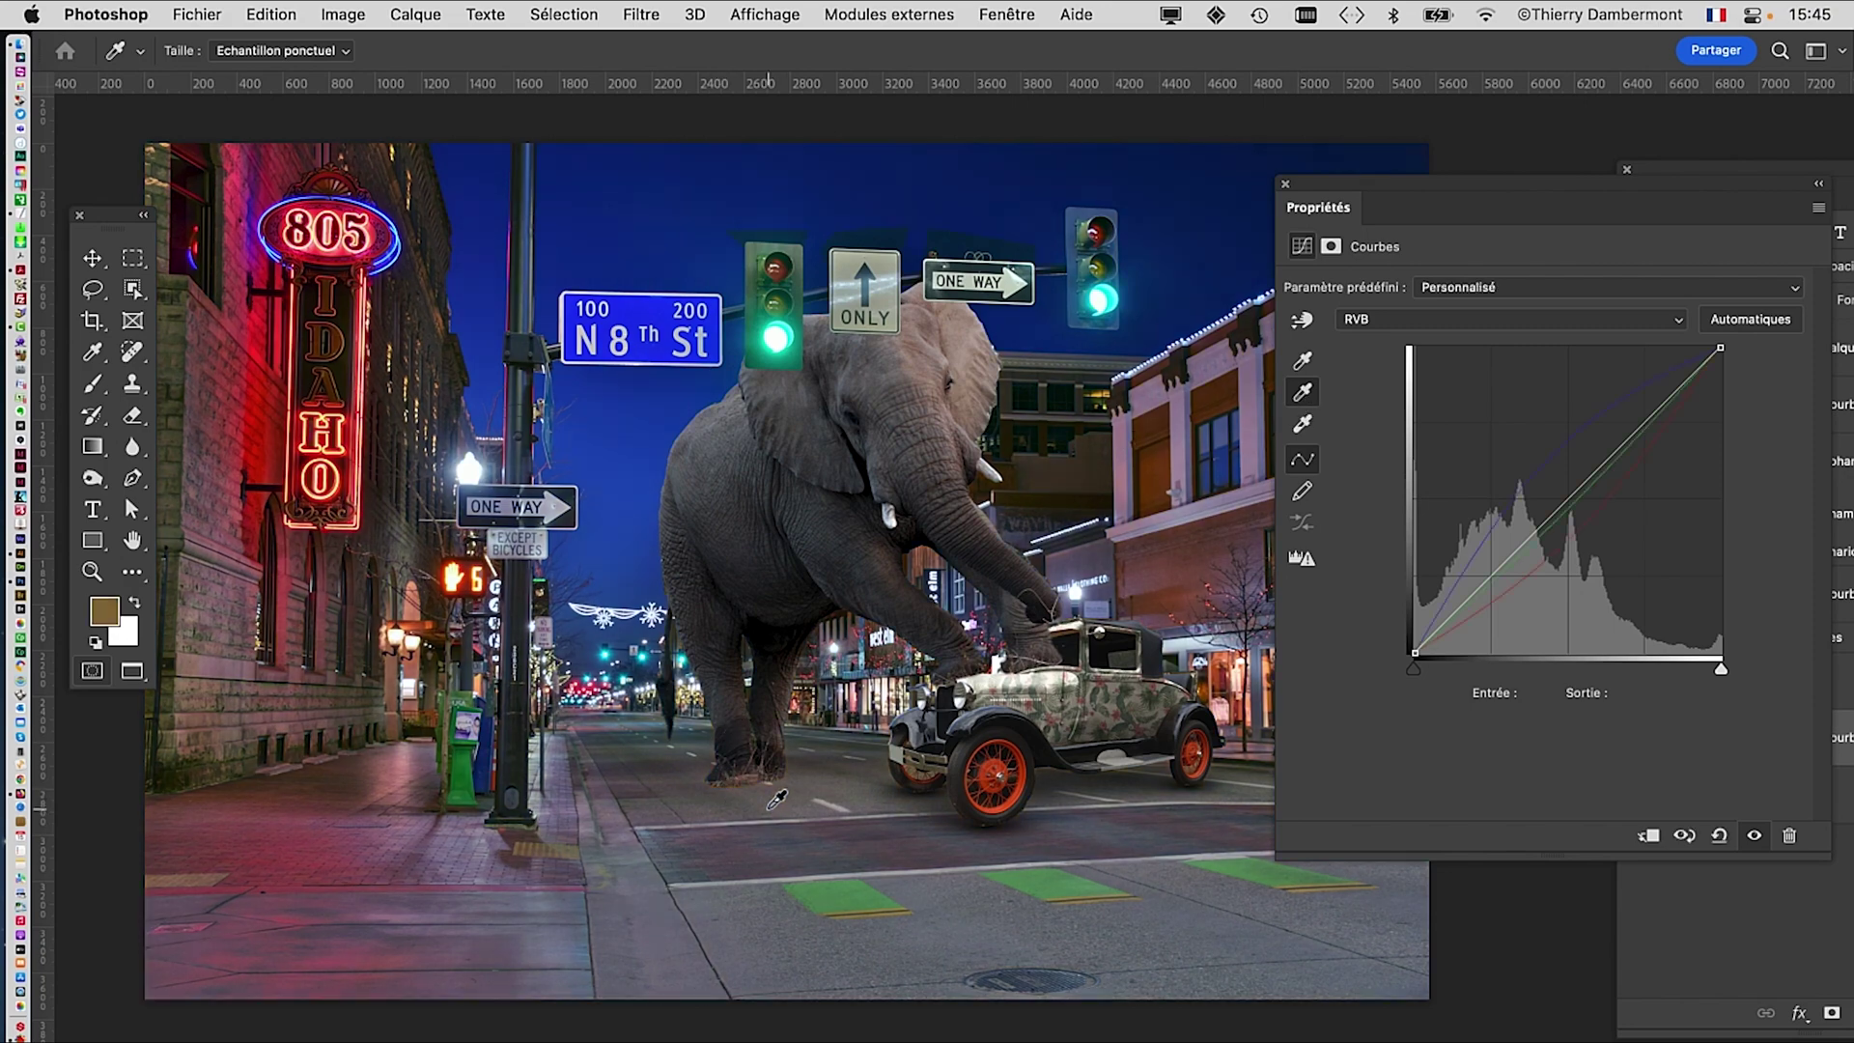
Step: Try other gray points on the building facade, sidewalk and road foreground, finishing with a sample on the road near the elephant's hind feet
click(1188, 411)
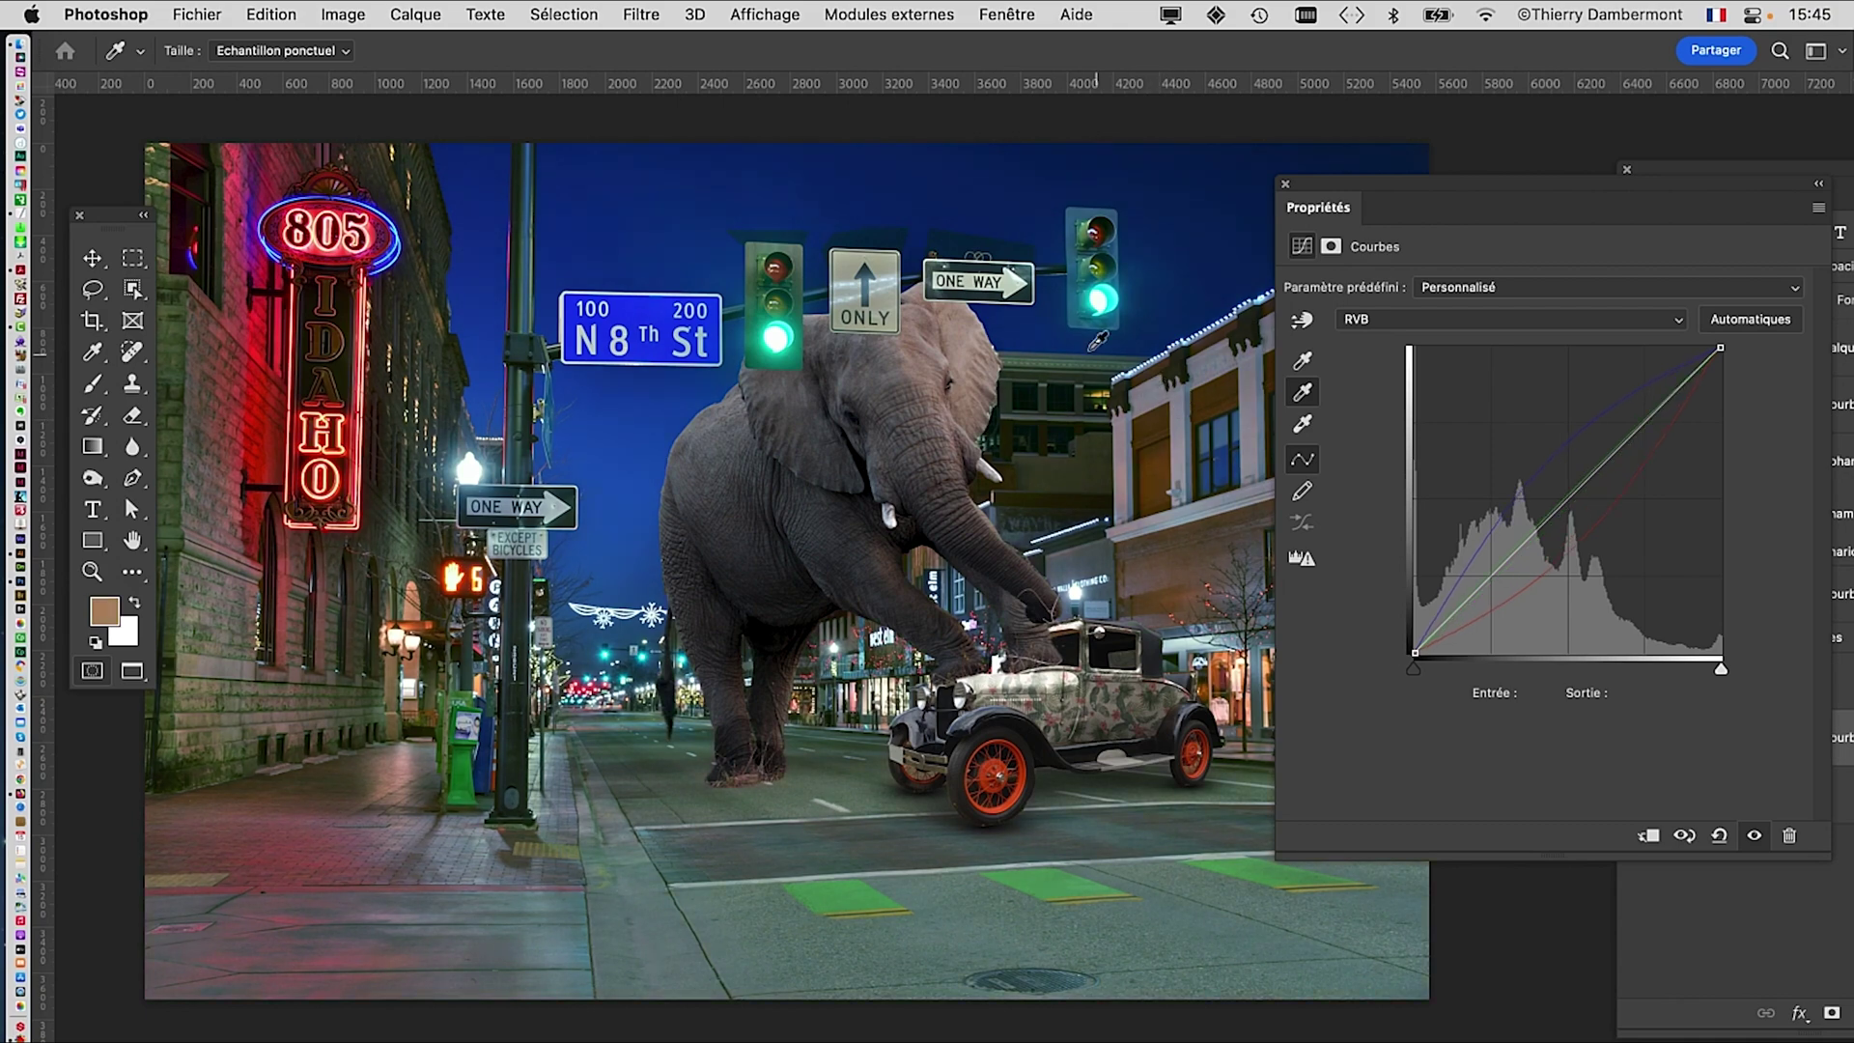
click(649, 738)
click(306, 841)
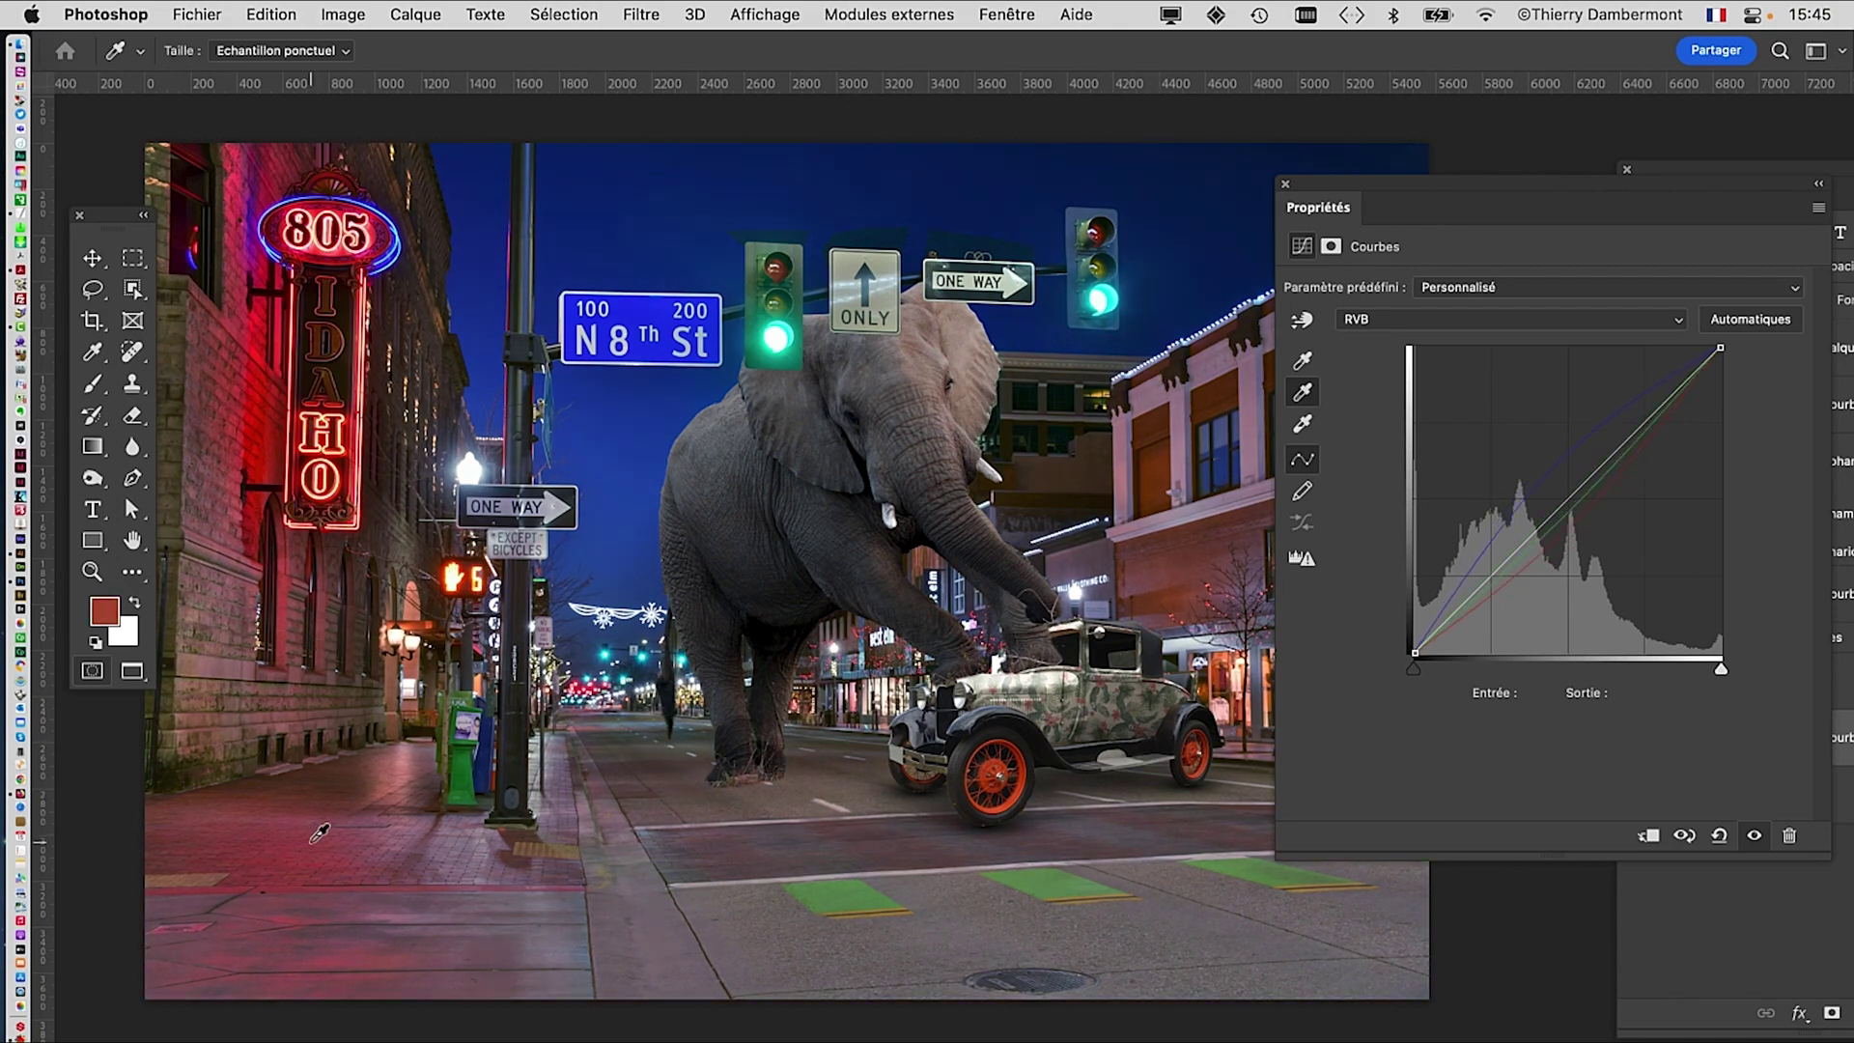
click(445, 941)
click(826, 941)
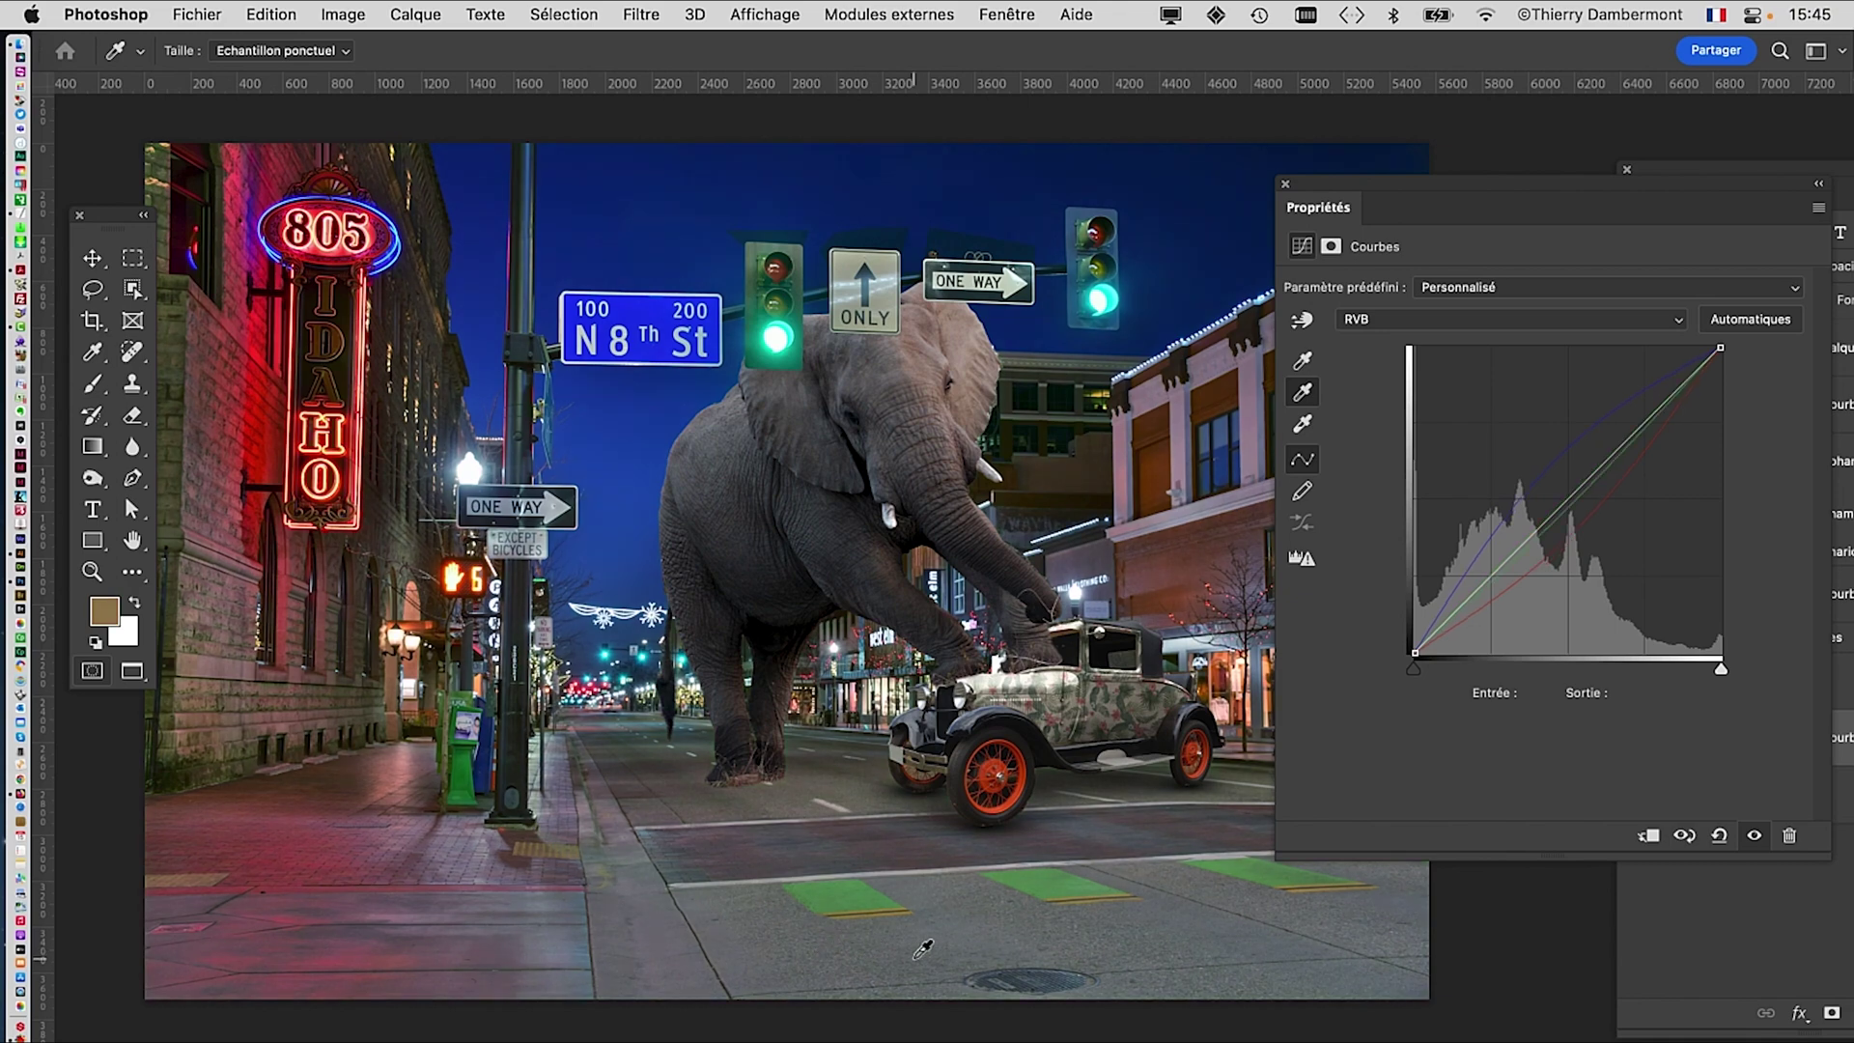
click(950, 919)
click(751, 792)
Step: Toggle the Courbes 3 correction off and on to compare the street before and after, and close its settings
drag(1489, 186, 1161, 59)
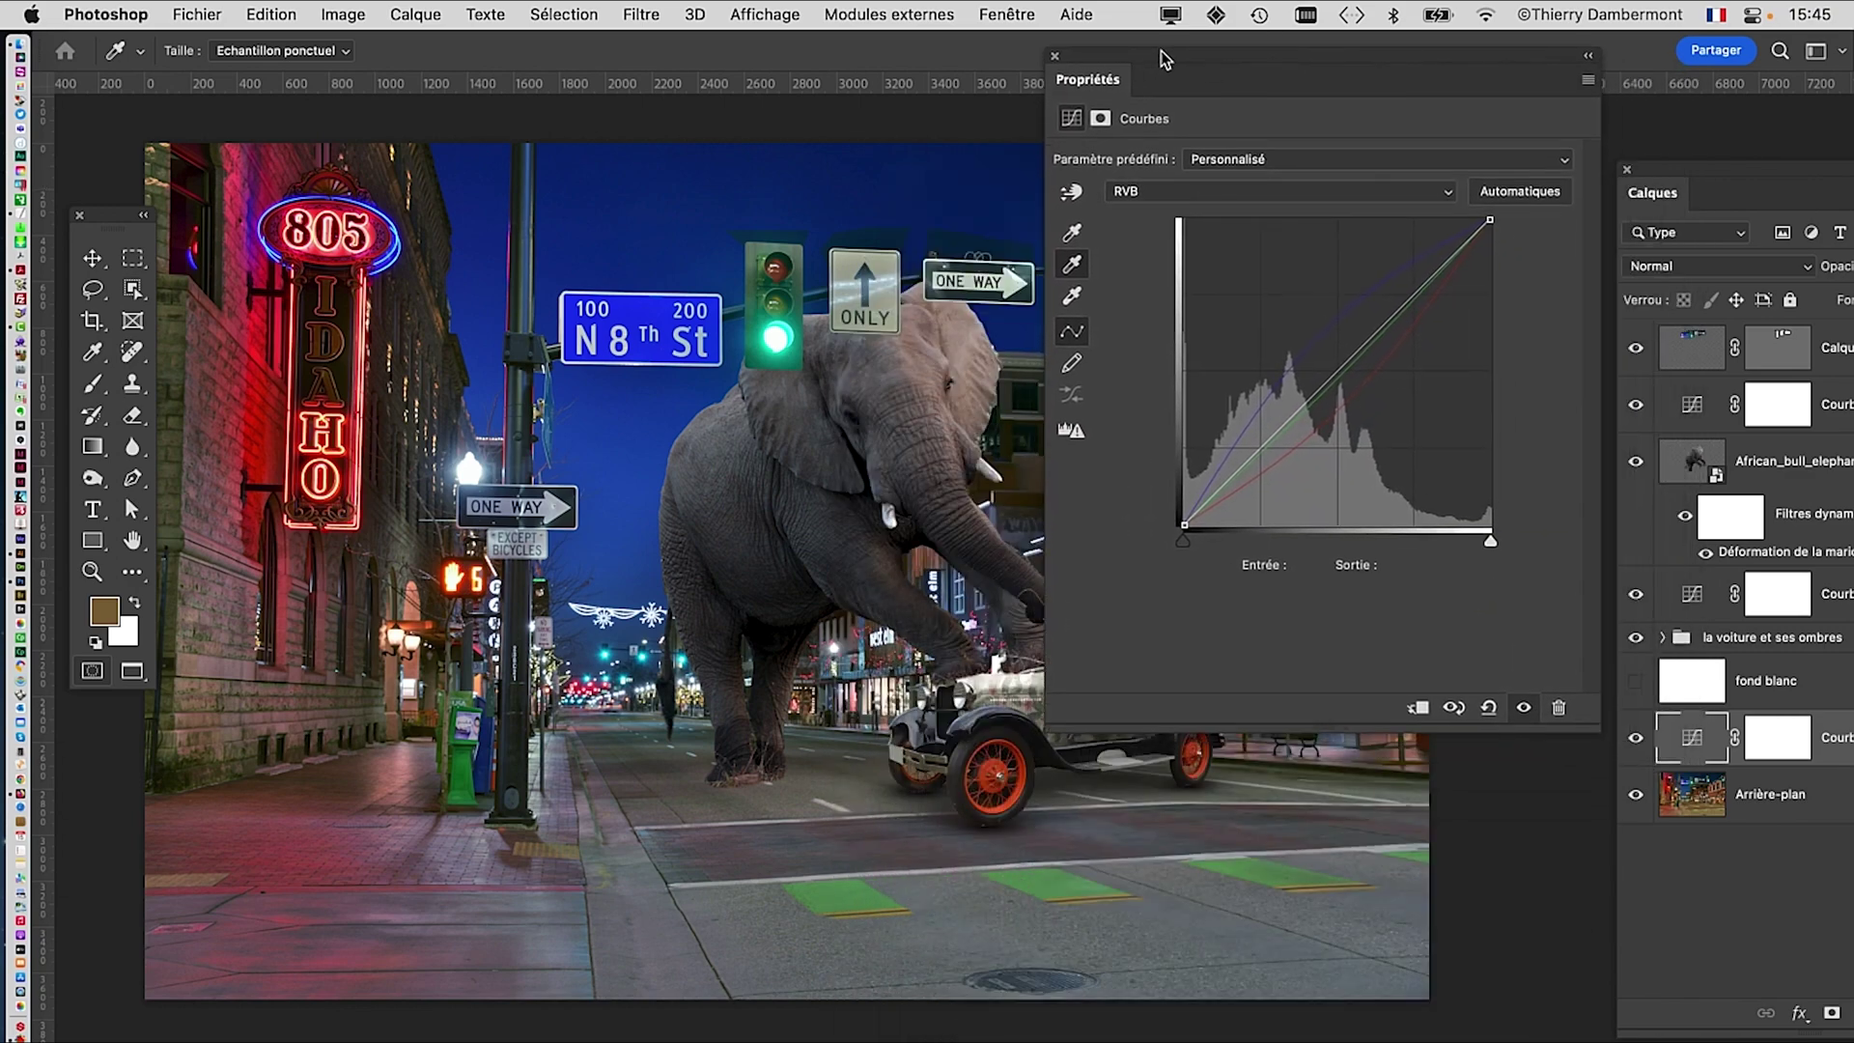
click(1526, 708)
click(1527, 709)
click(1526, 708)
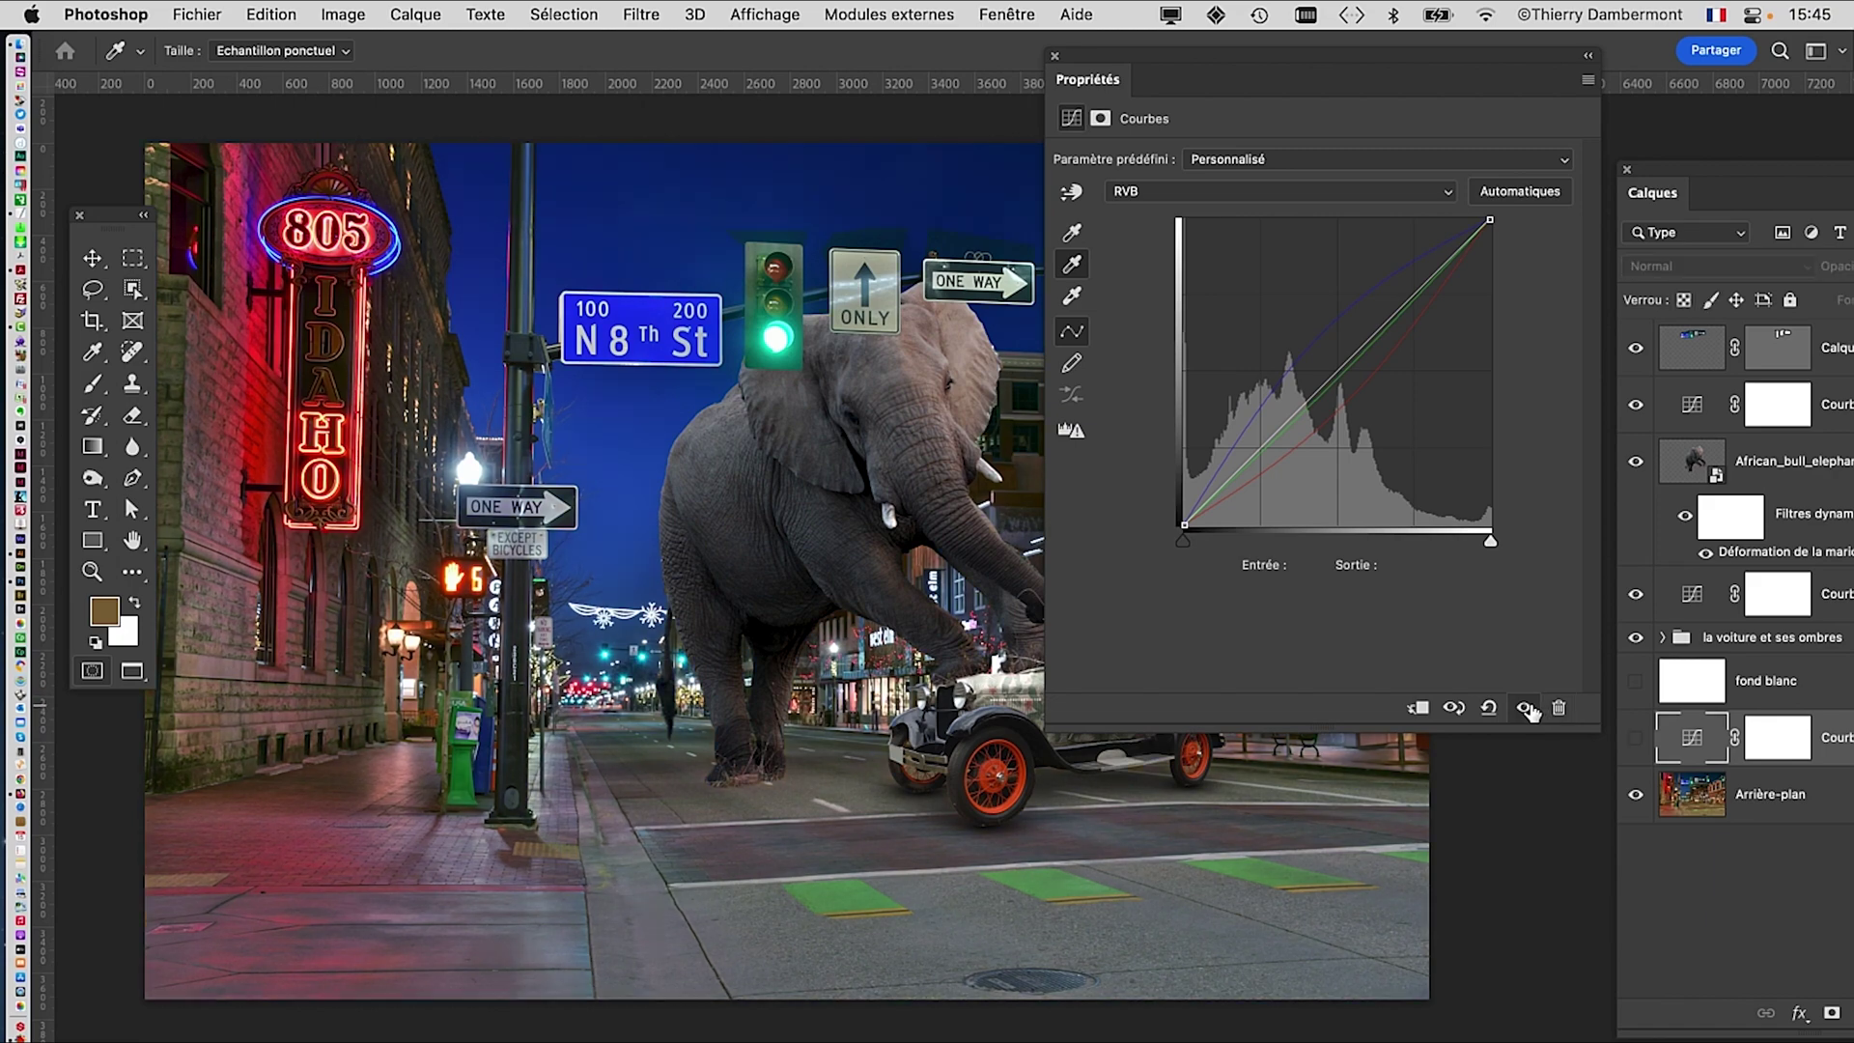
click(1526, 708)
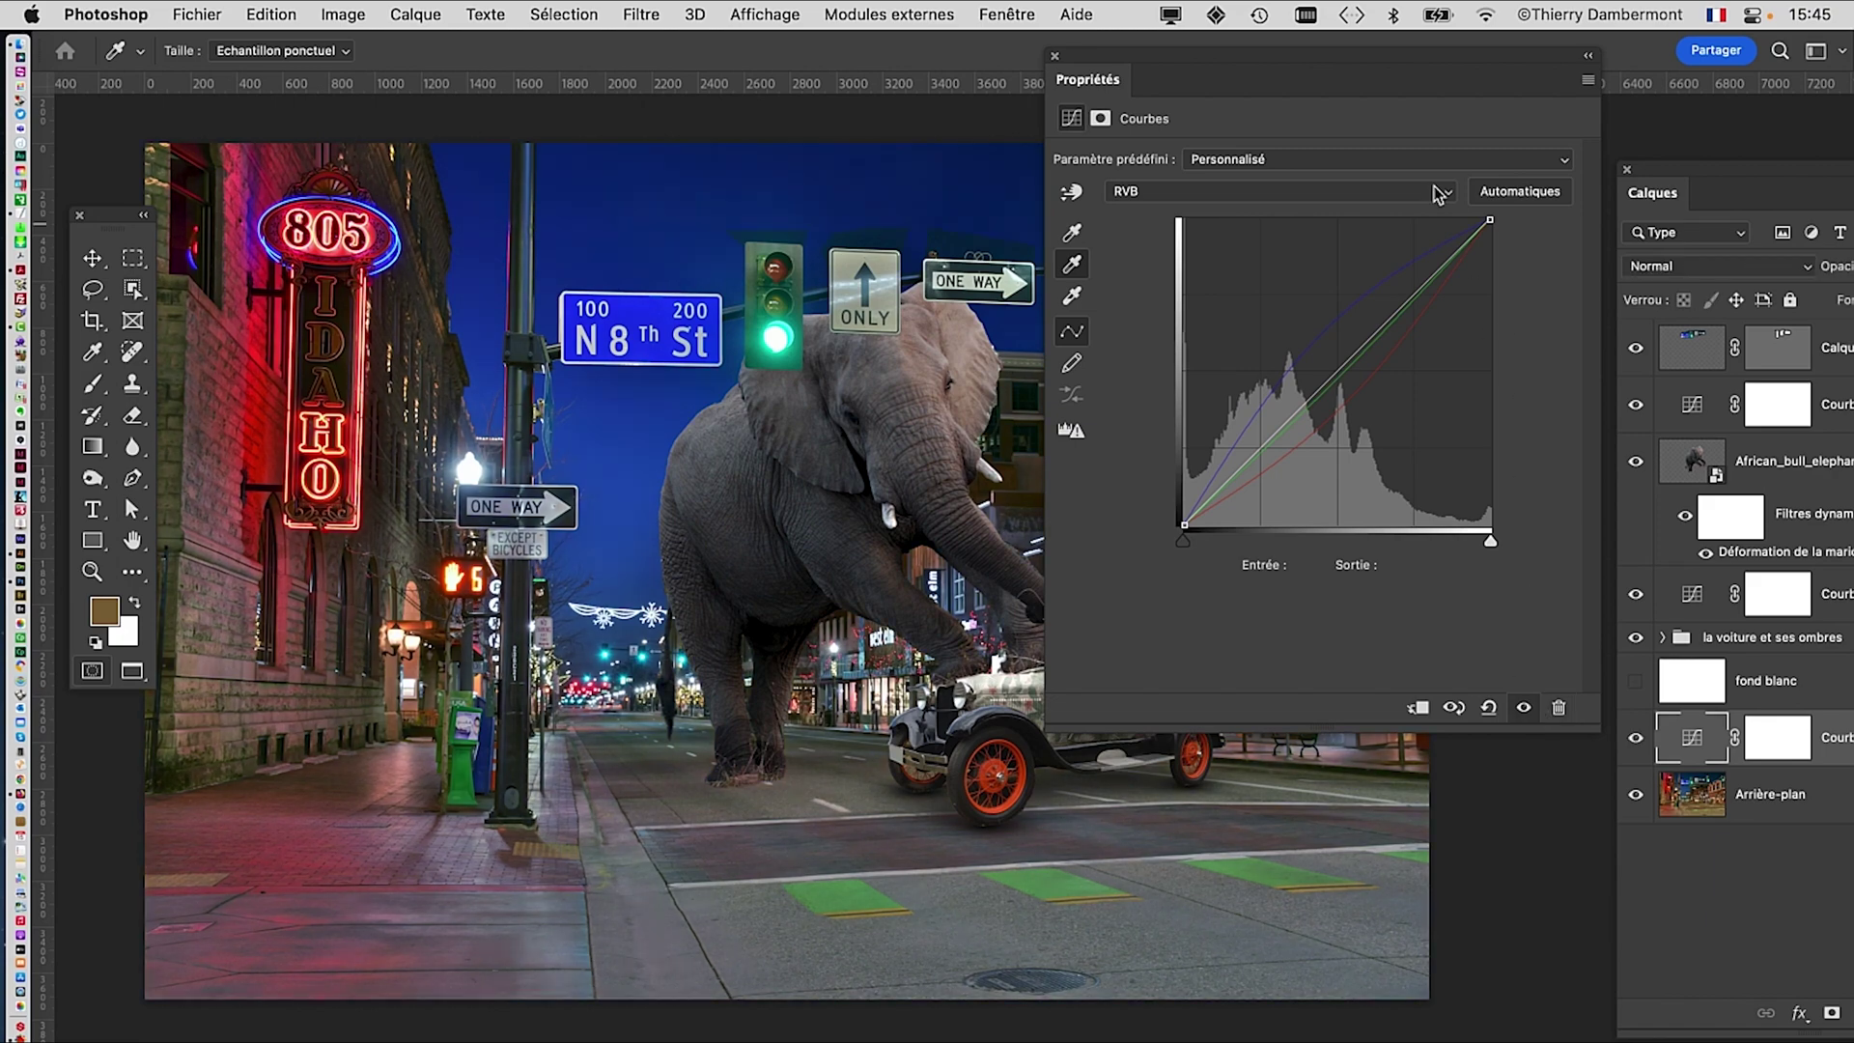
click(1056, 60)
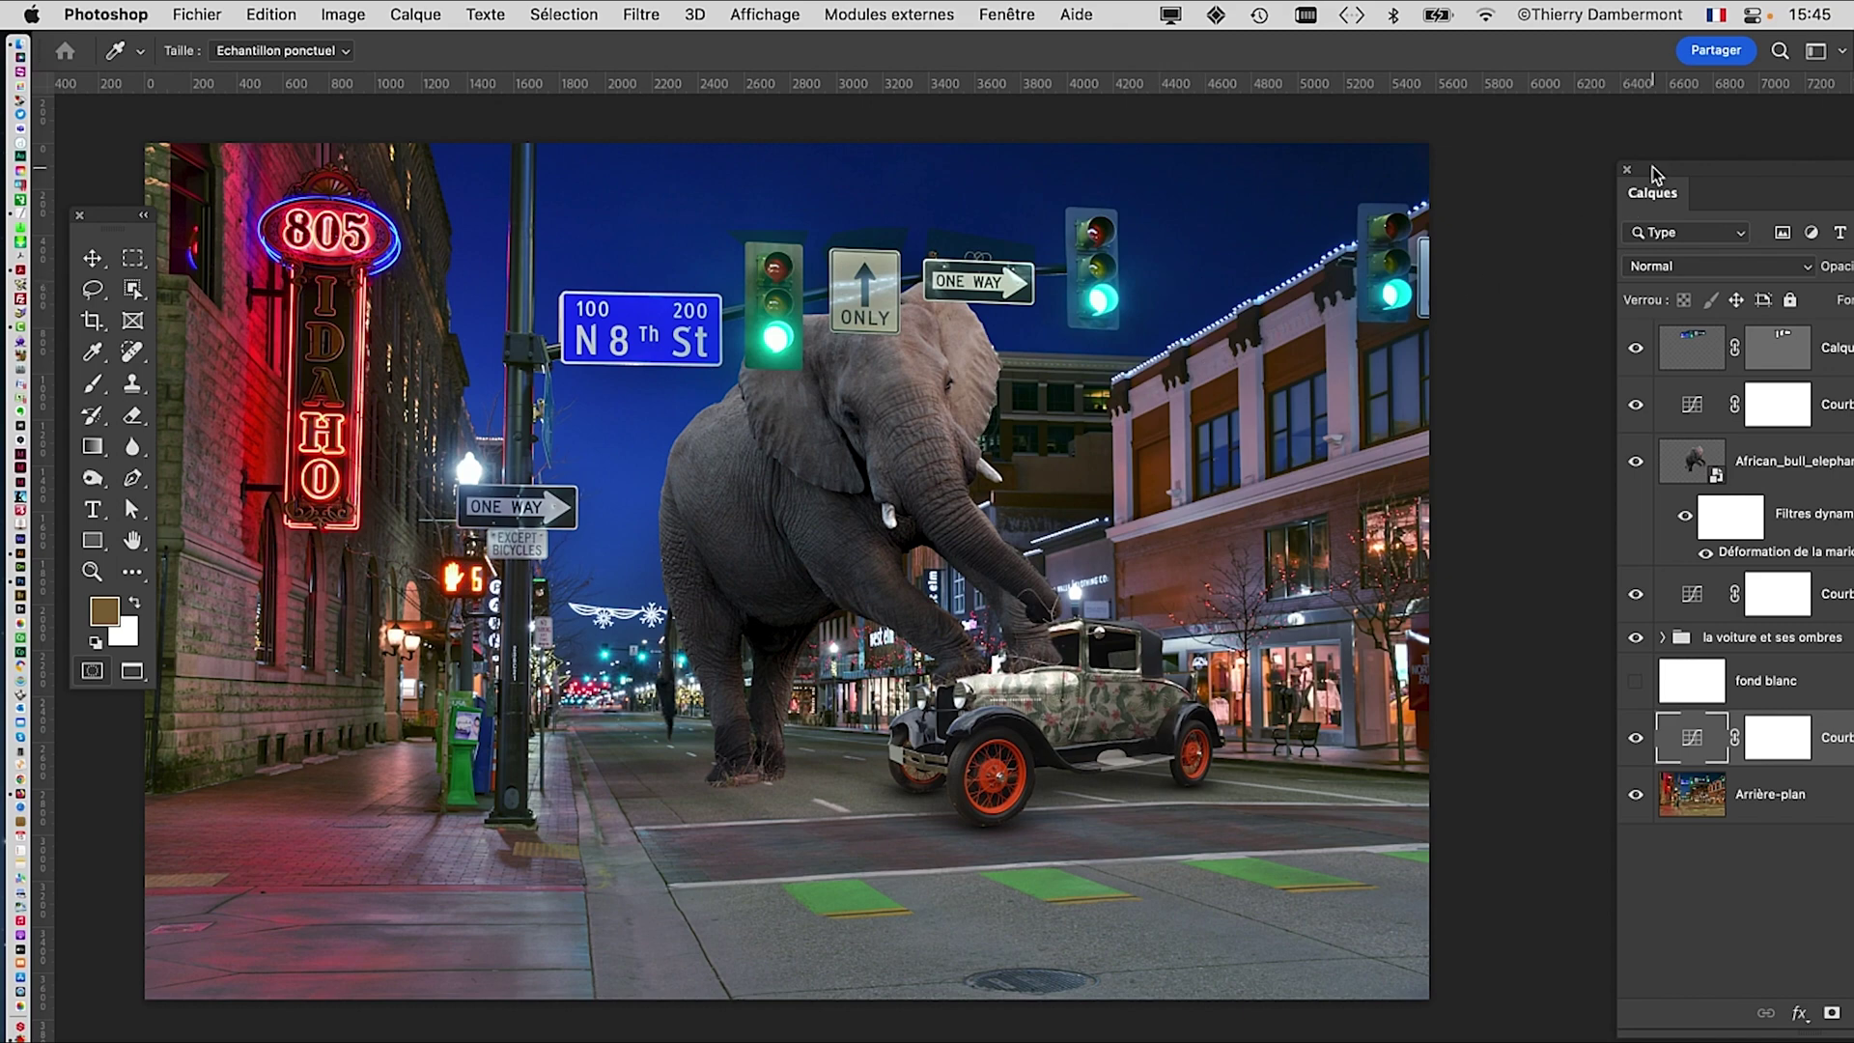
drag(1653, 166, 1441, 138)
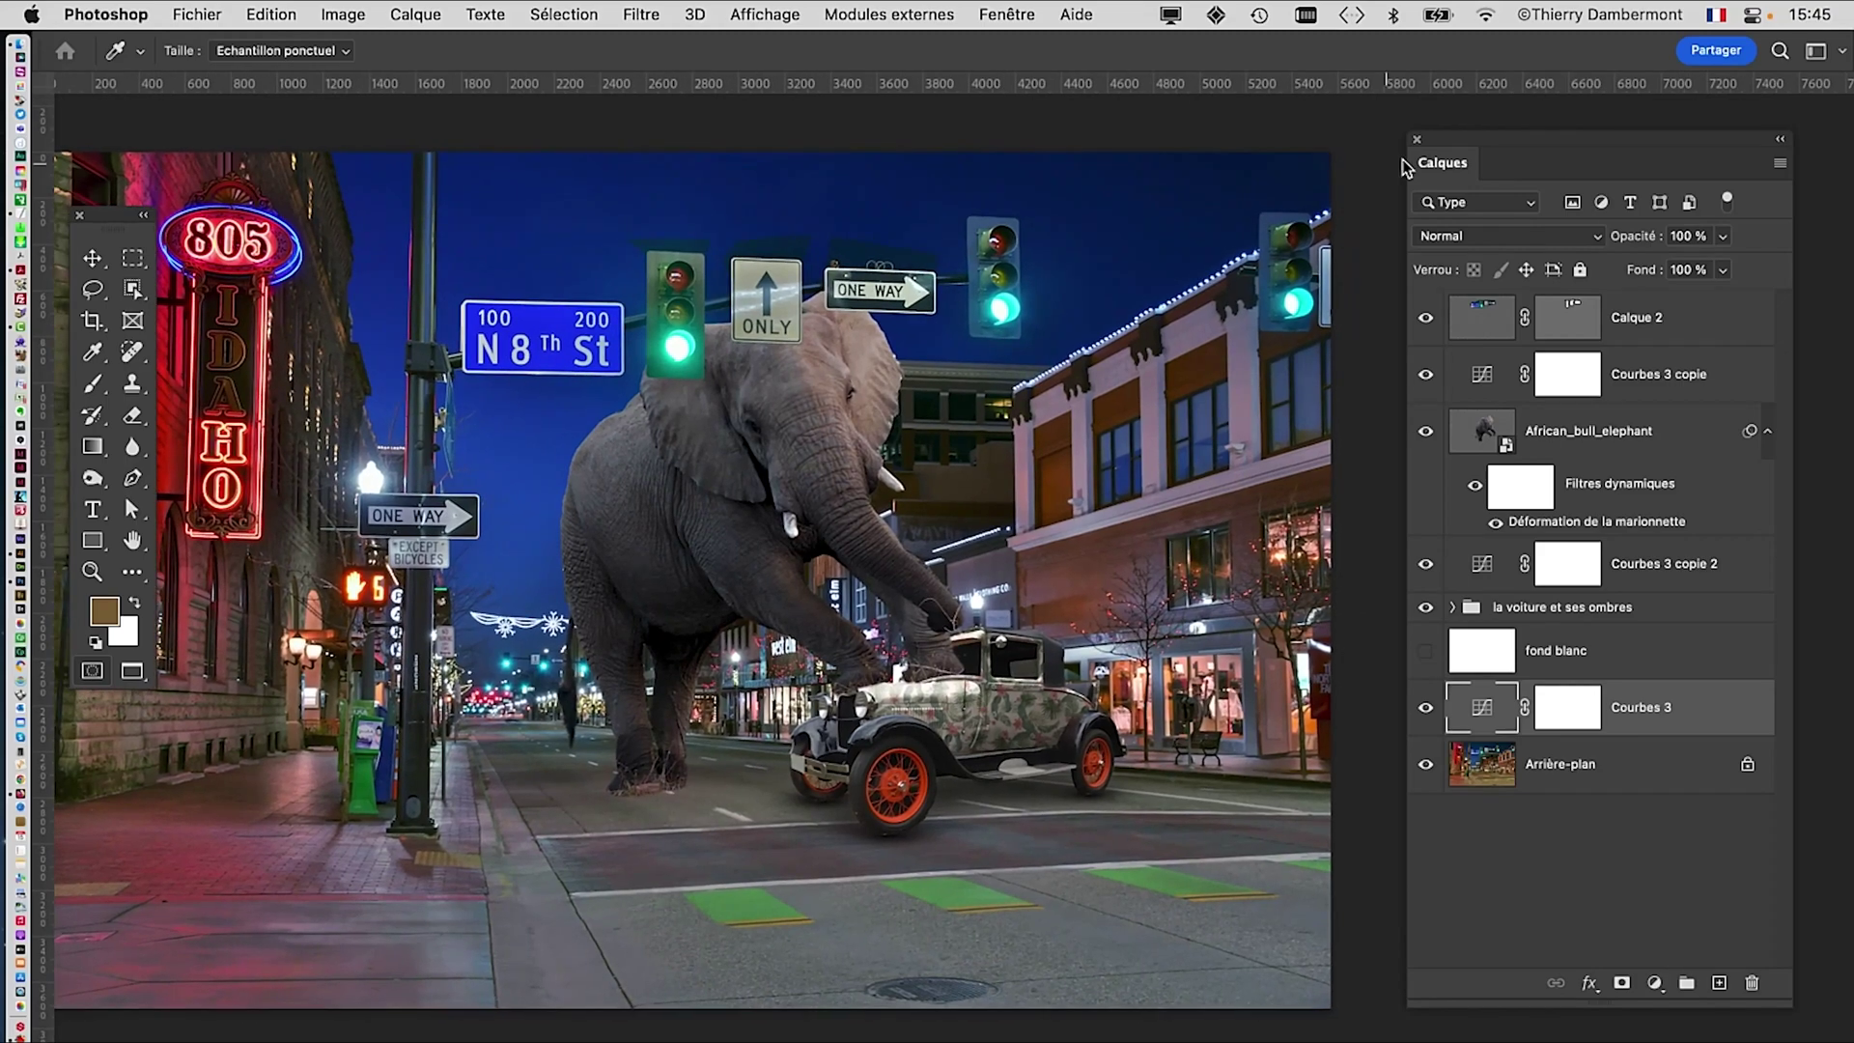
drag(1469, 143, 1424, 116)
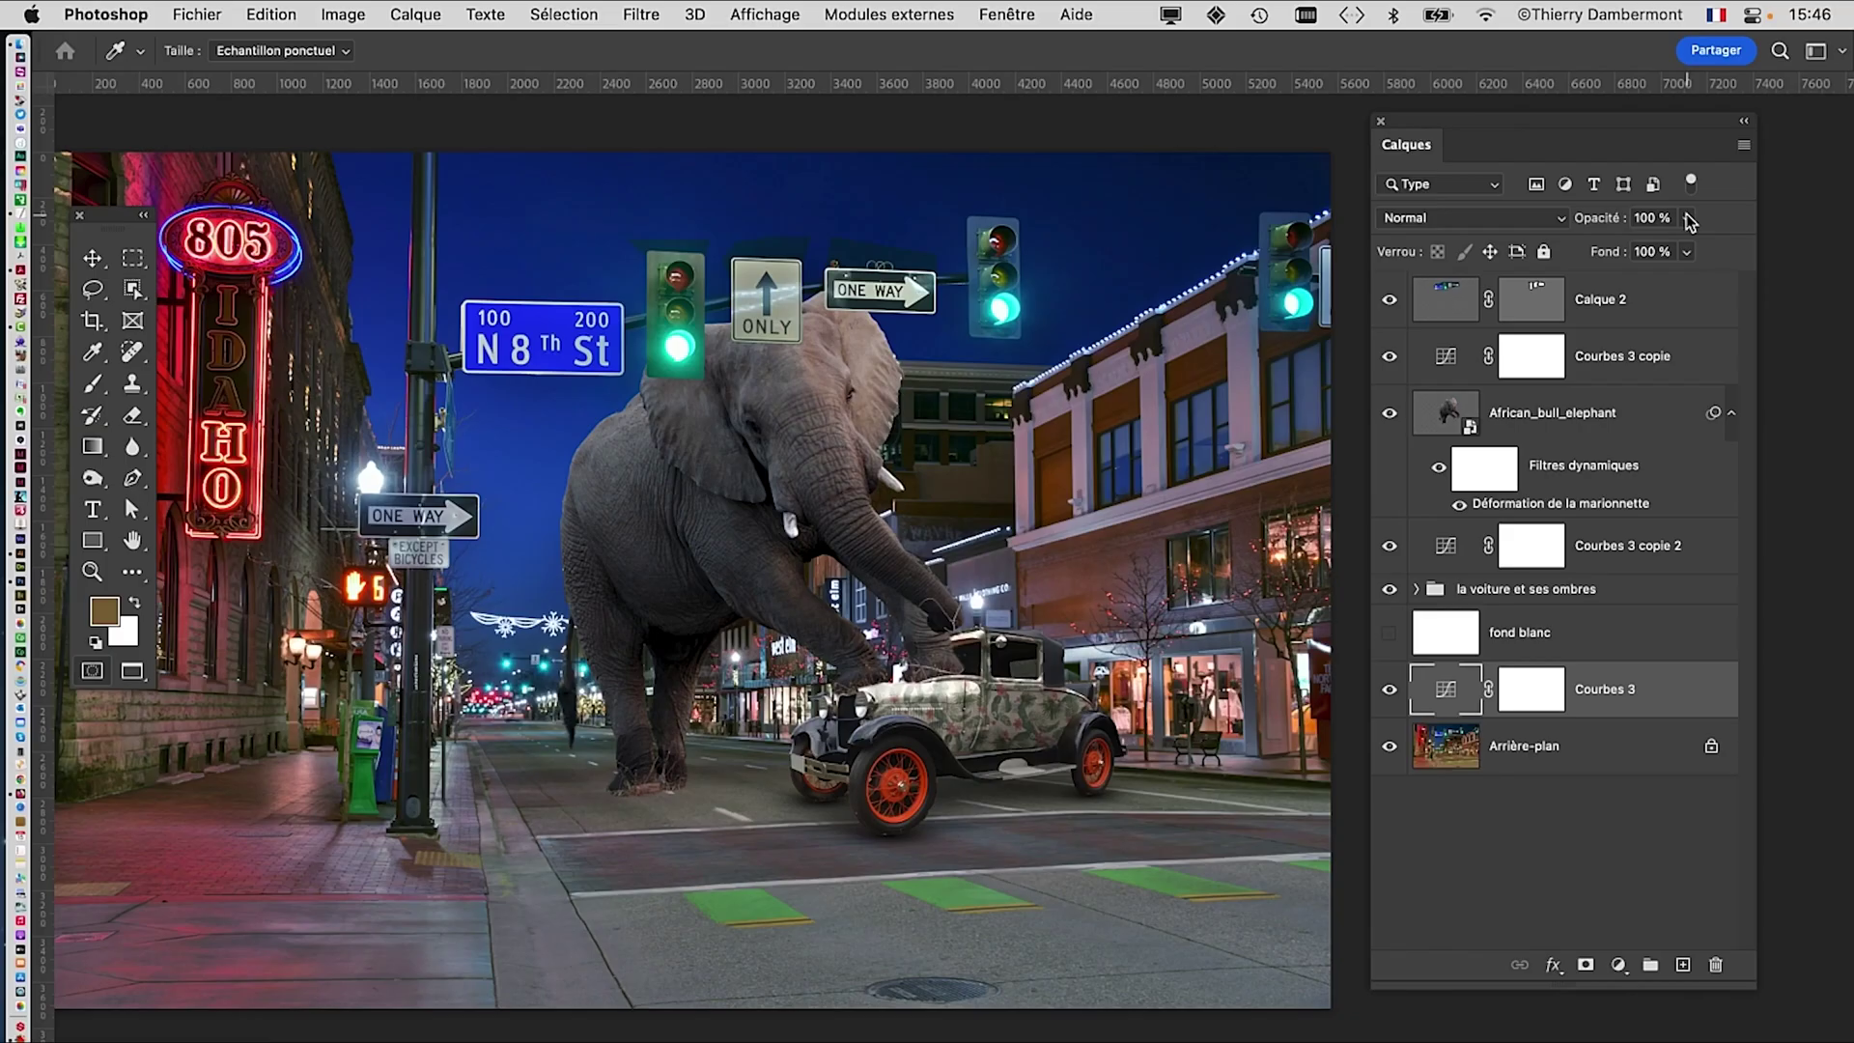
Step: Reduce the opacity of the Courbes 3 adjustment layer above the background to 50 %
click(1671, 325)
drag(1685, 246, 1597, 250)
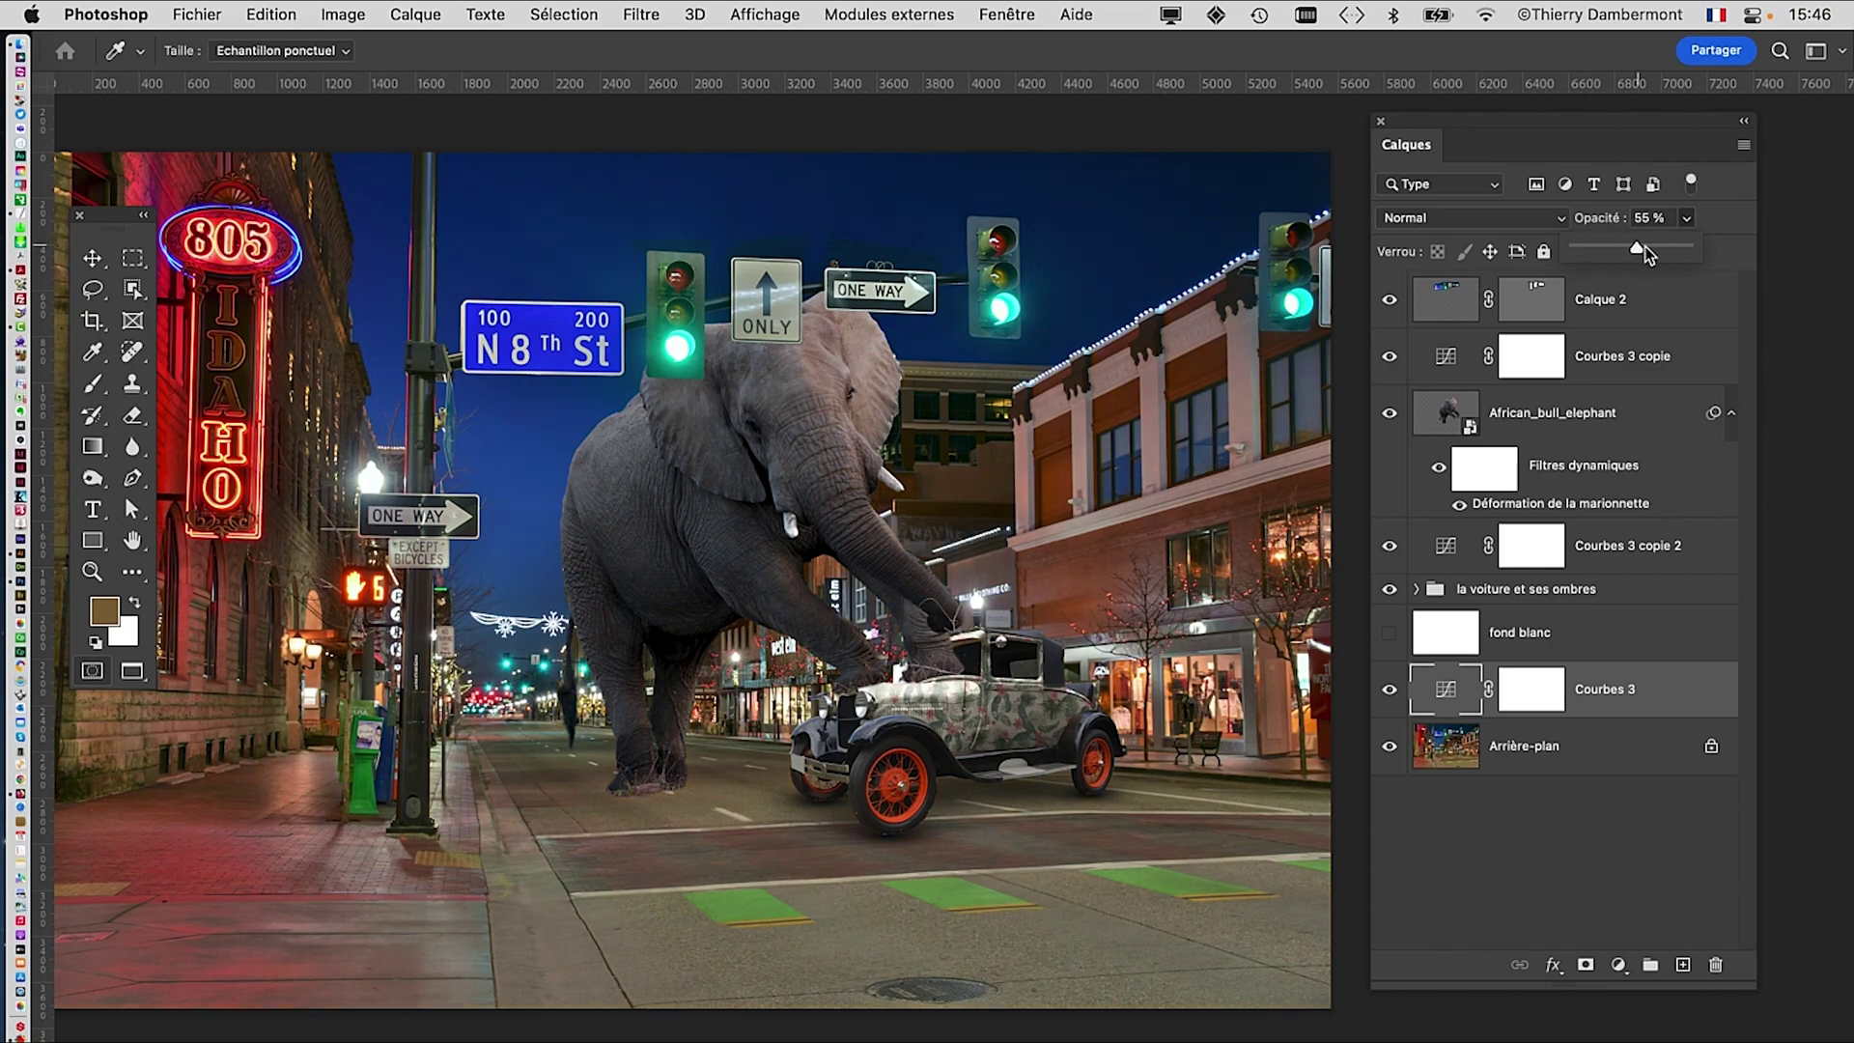
drag(1660, 250, 1550, 250)
click(1637, 817)
Step: Examine the sky immediately around the traffic light, the ONLY sign and the ONE WAY sign for colour differences with the background
scroll(747, 232, up, 8)
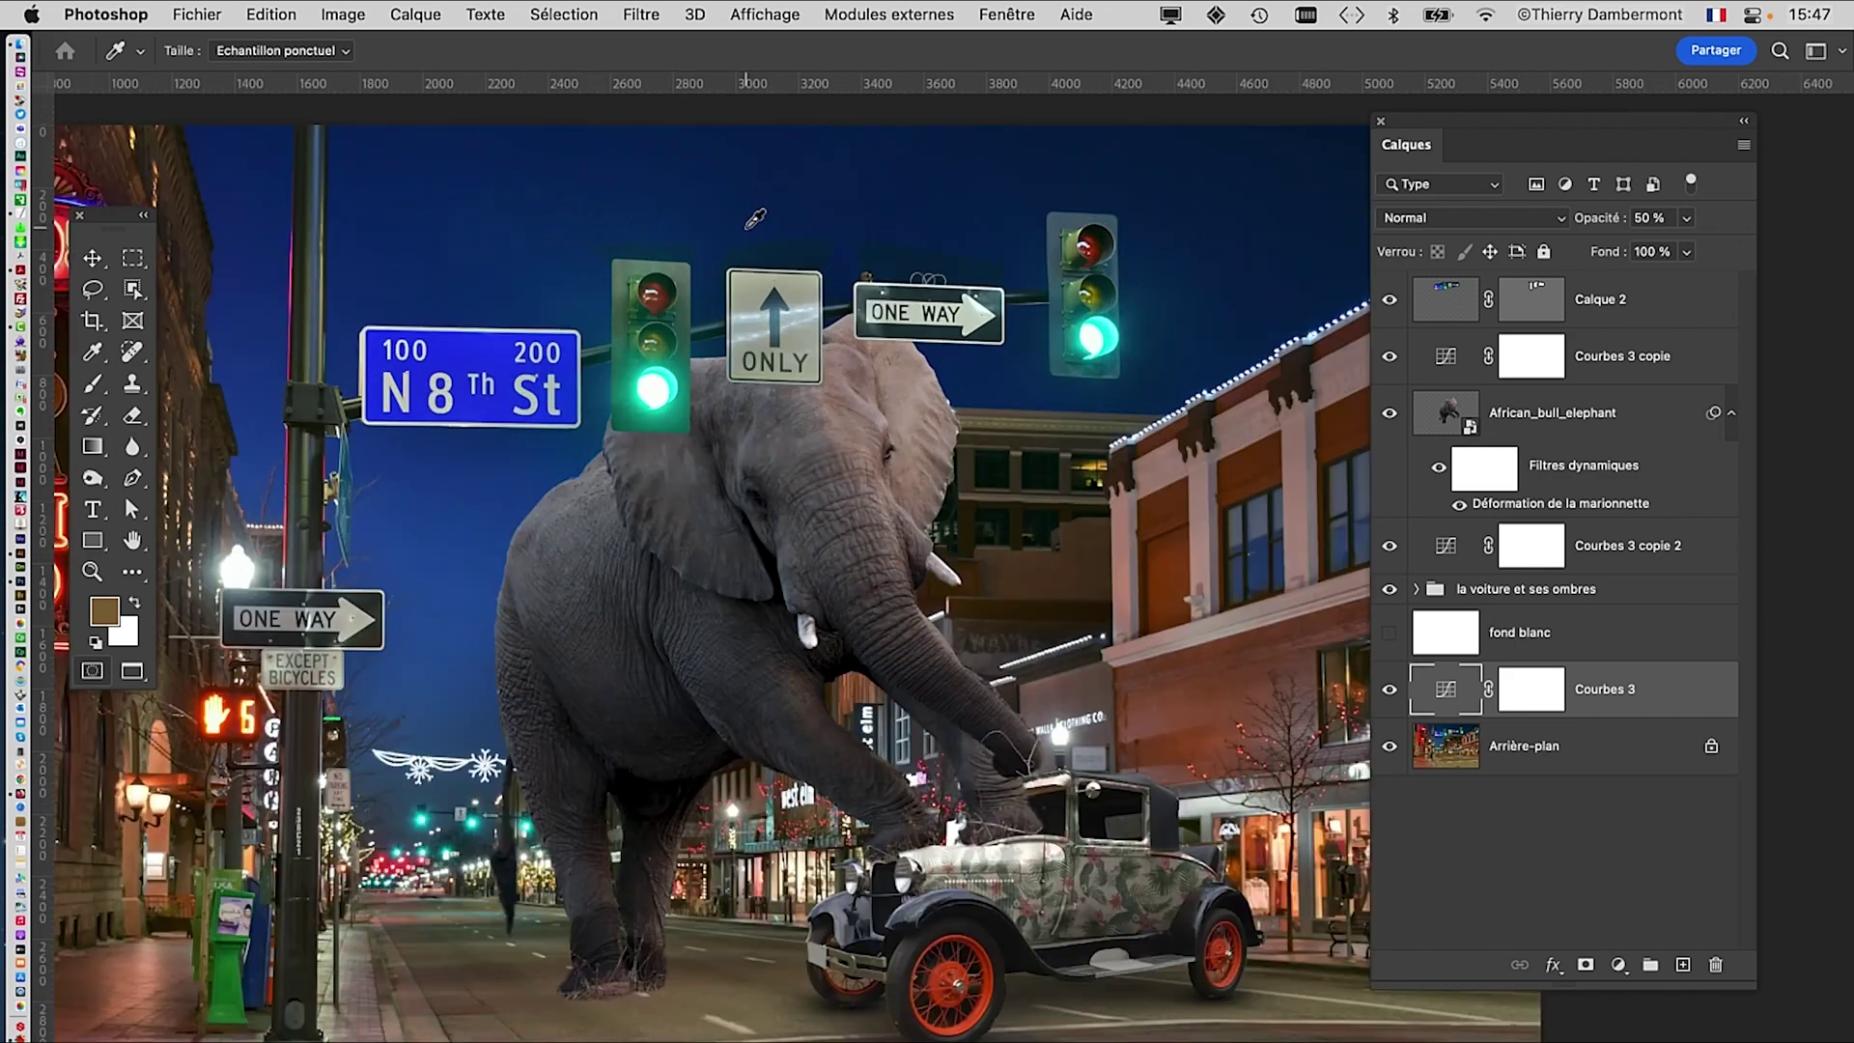
drag(936, 362, 1226, 390)
scroll(748, 332, up, 3)
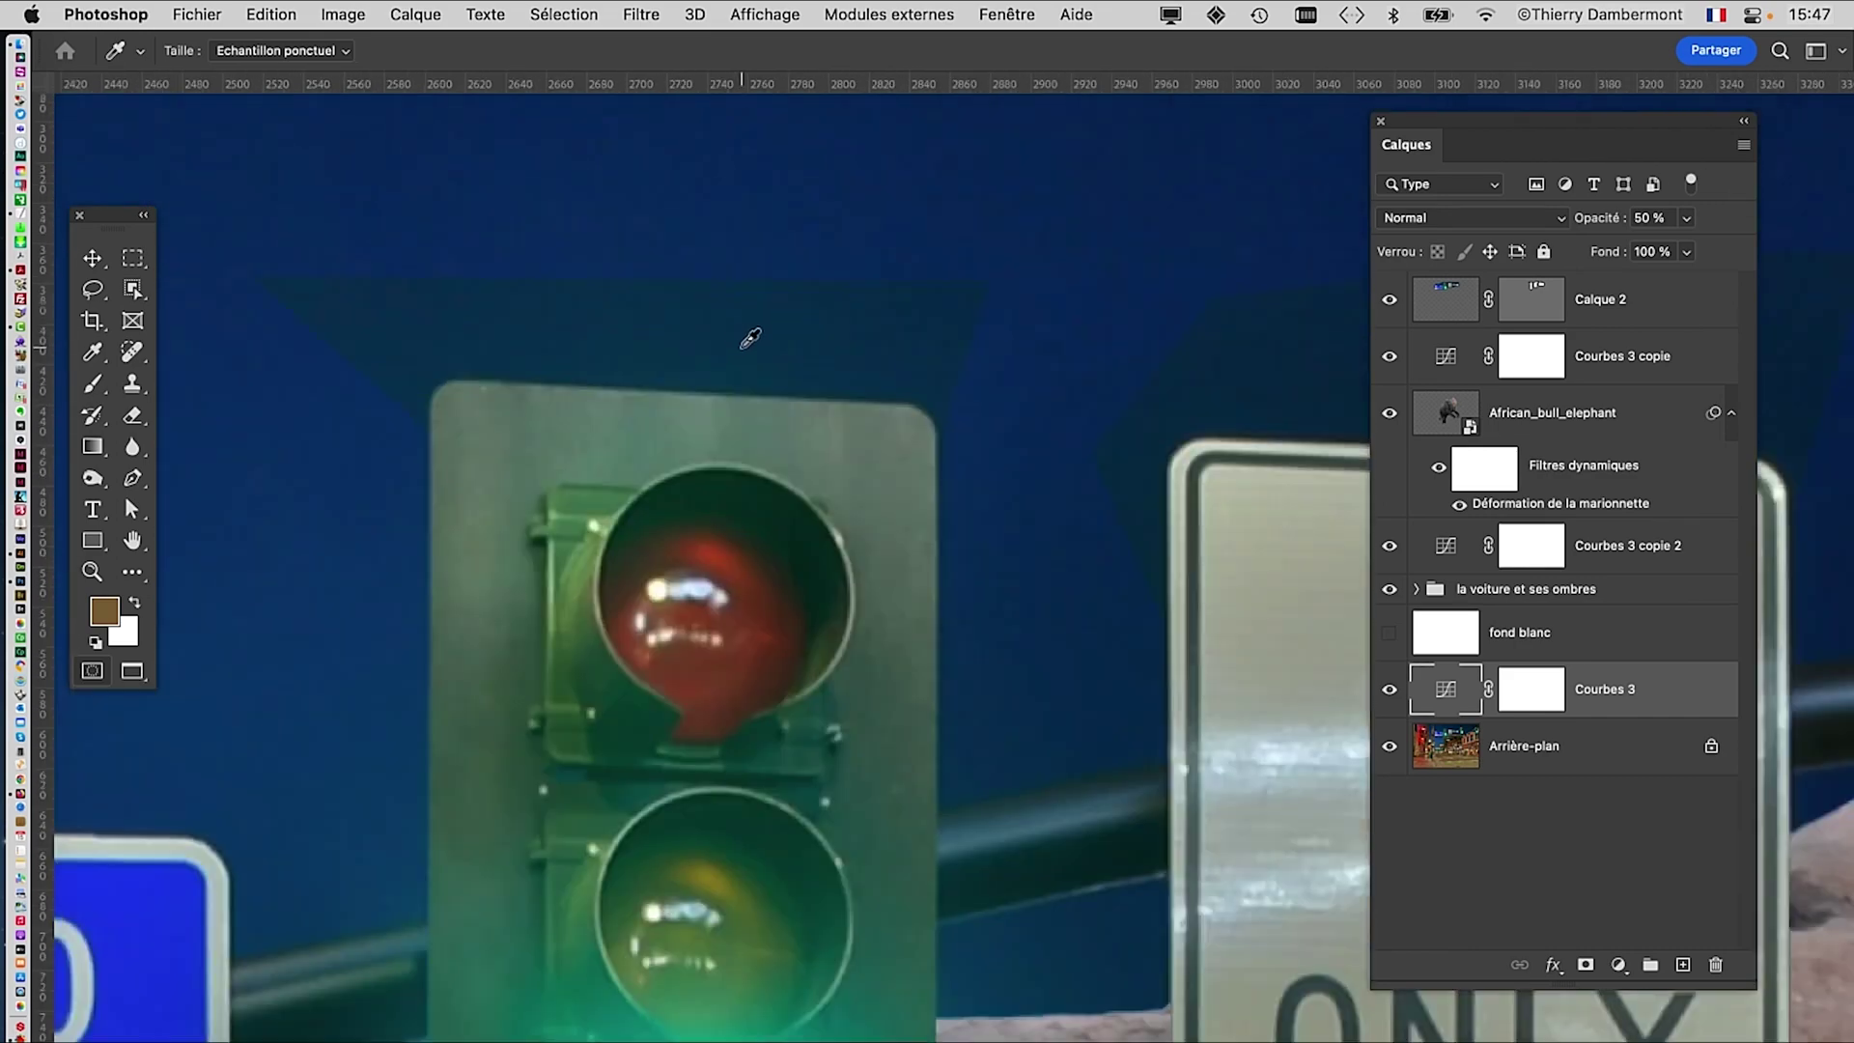
drag(992, 328, 579, 454)
scroll(981, 426, right, 10)
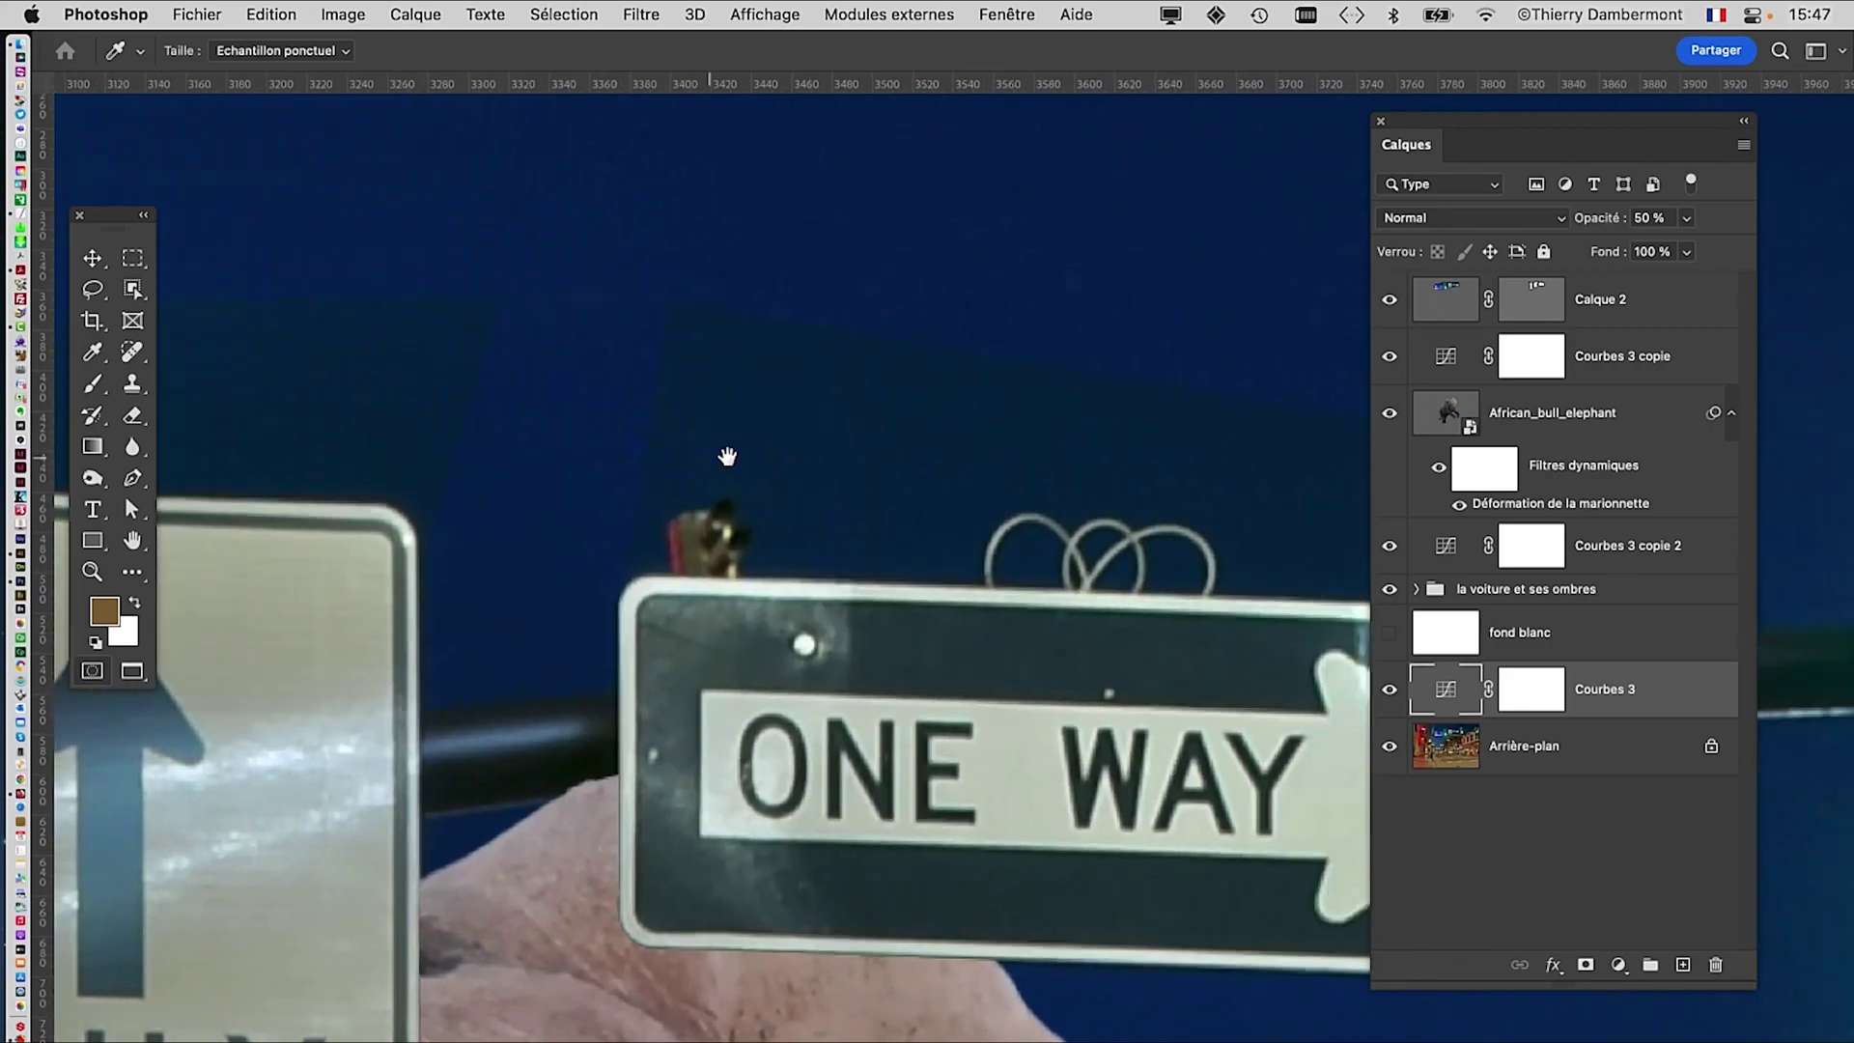
drag(813, 466, 848, 351)
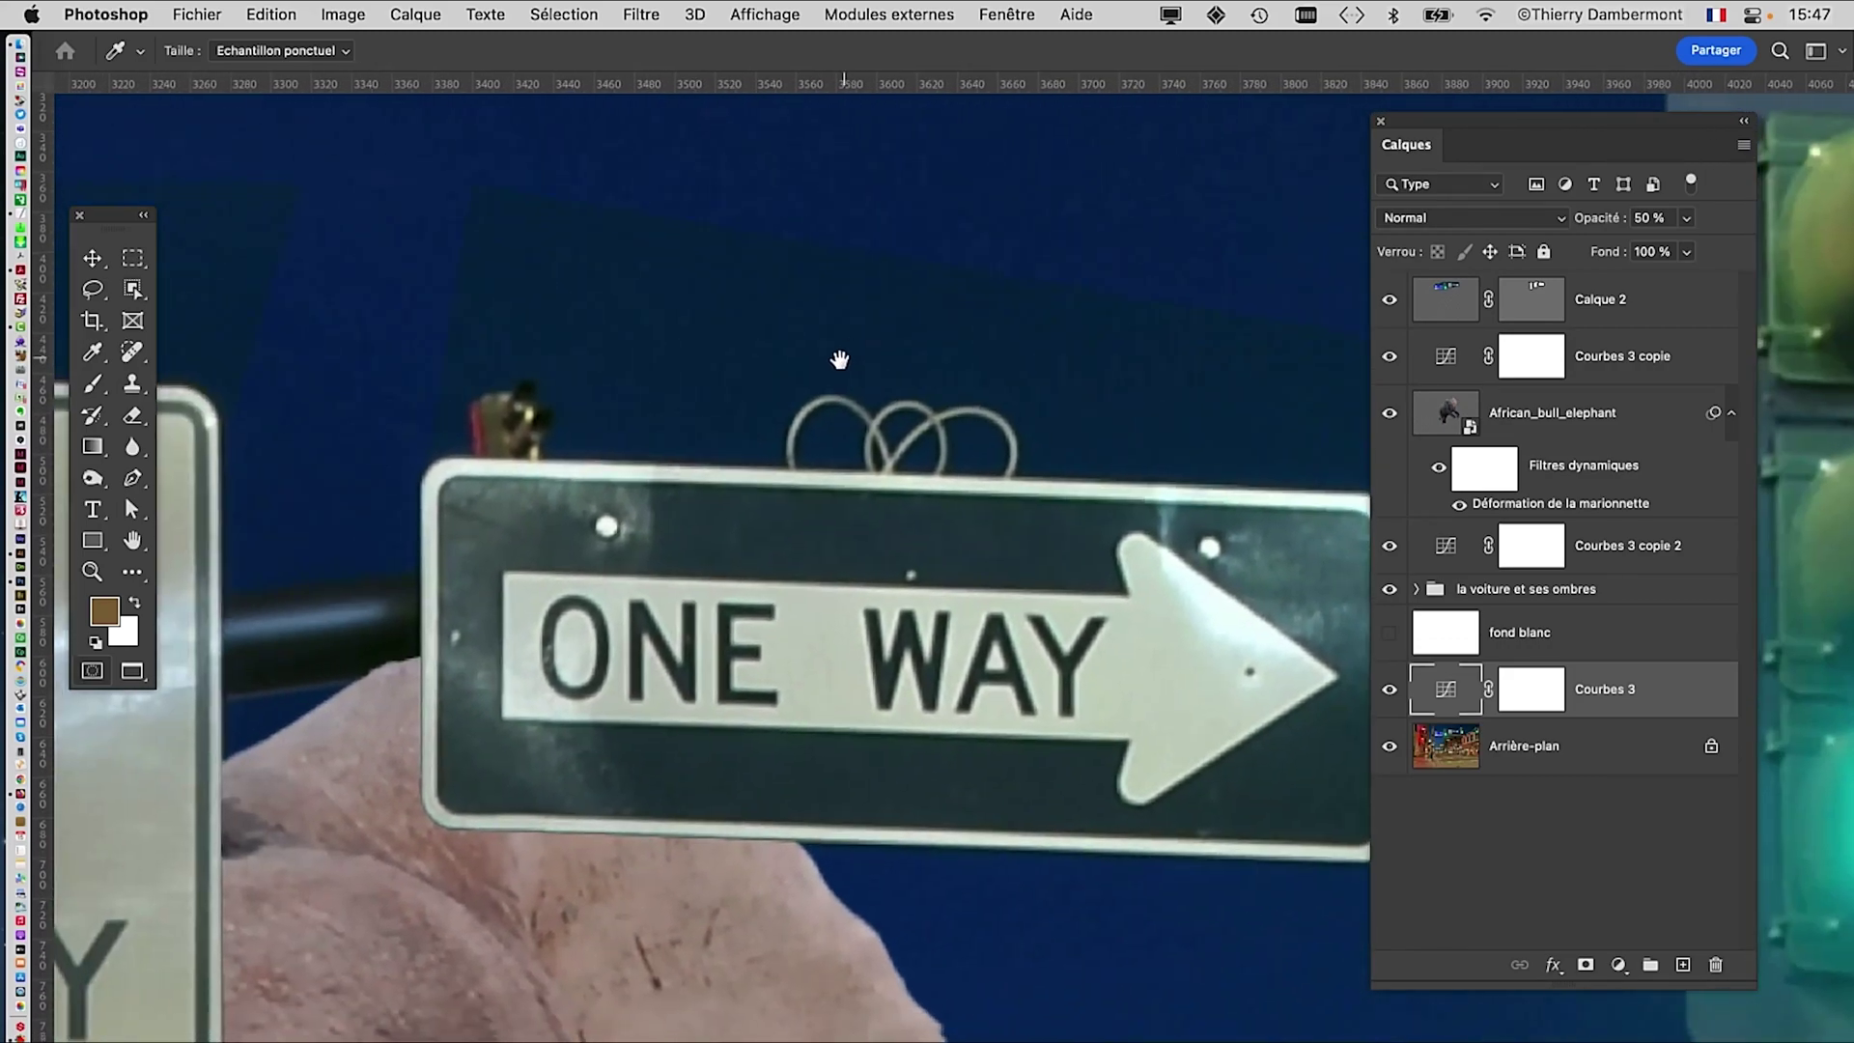
scroll(770, 440, down, 5)
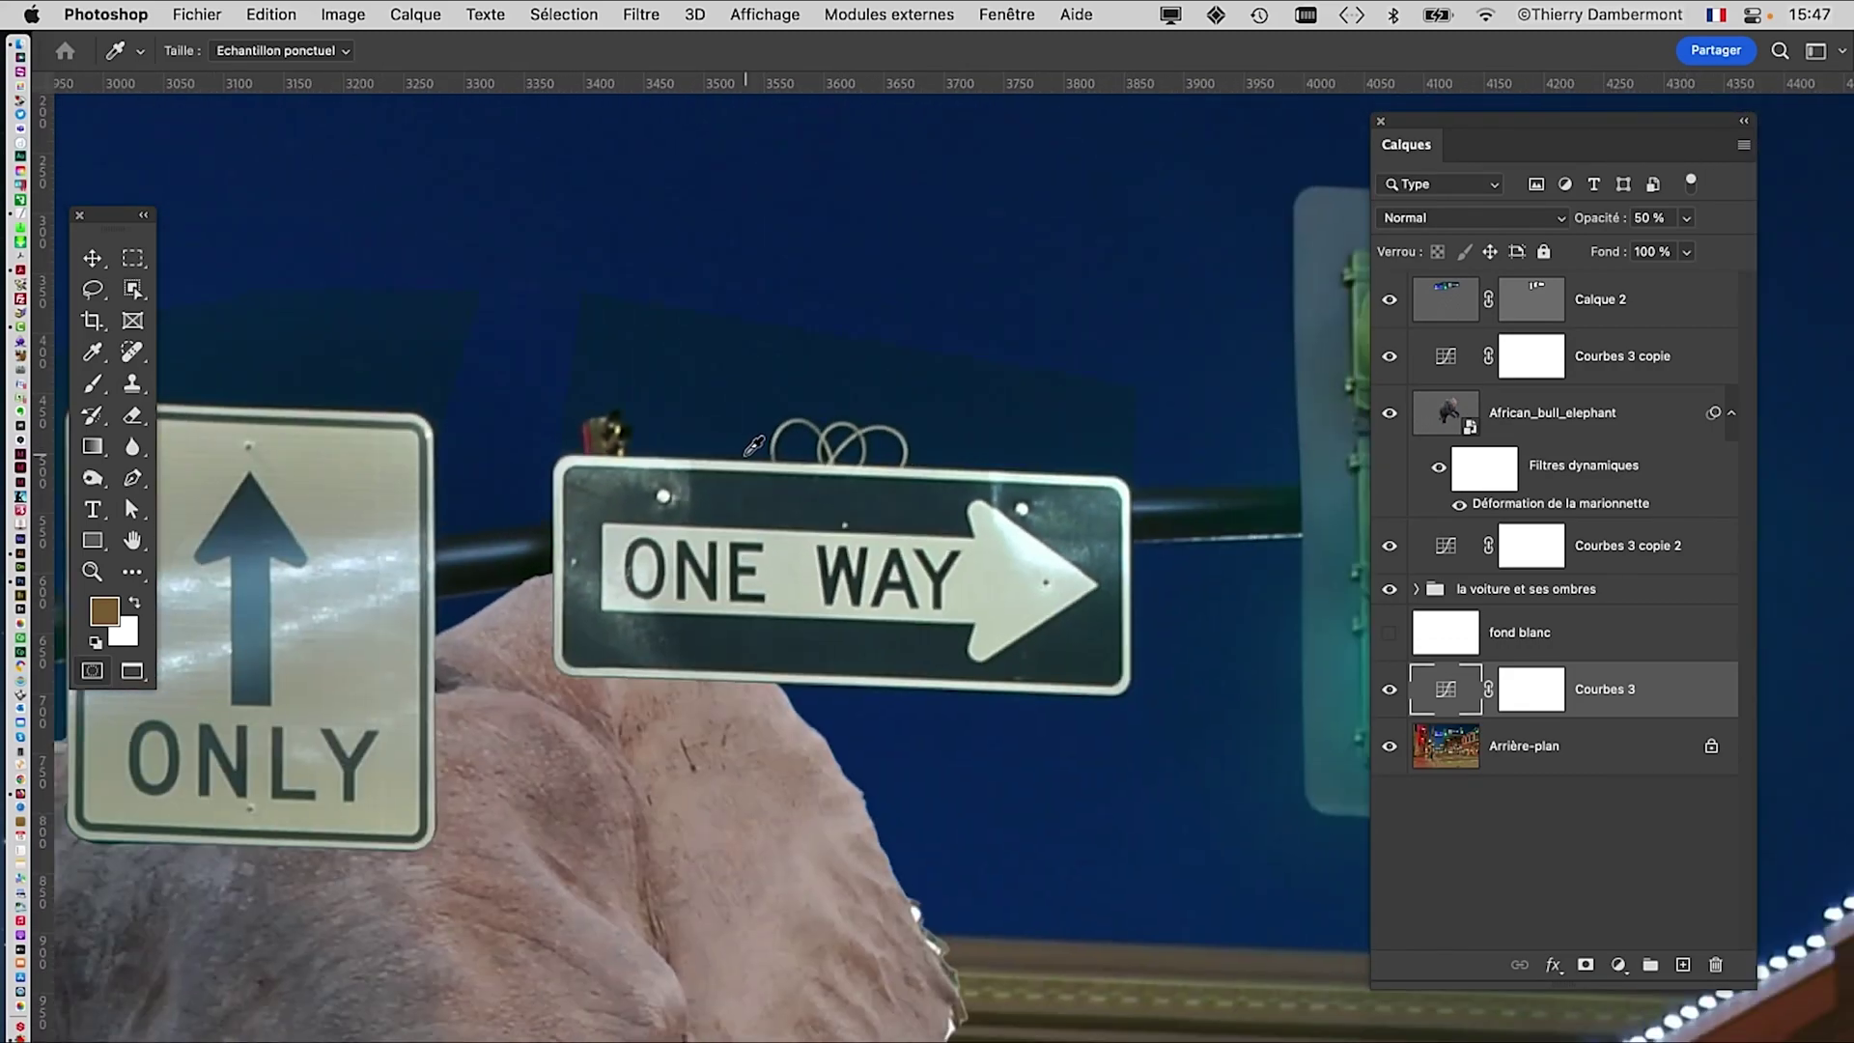
scroll(734, 441, up, 5)
drag(600, 471, 1256, 452)
drag(483, 502, 1027, 493)
drag(583, 365, 873, 501)
drag(776, 464, 1081, 467)
drag(592, 541, 913, 478)
drag(753, 460, 818, 569)
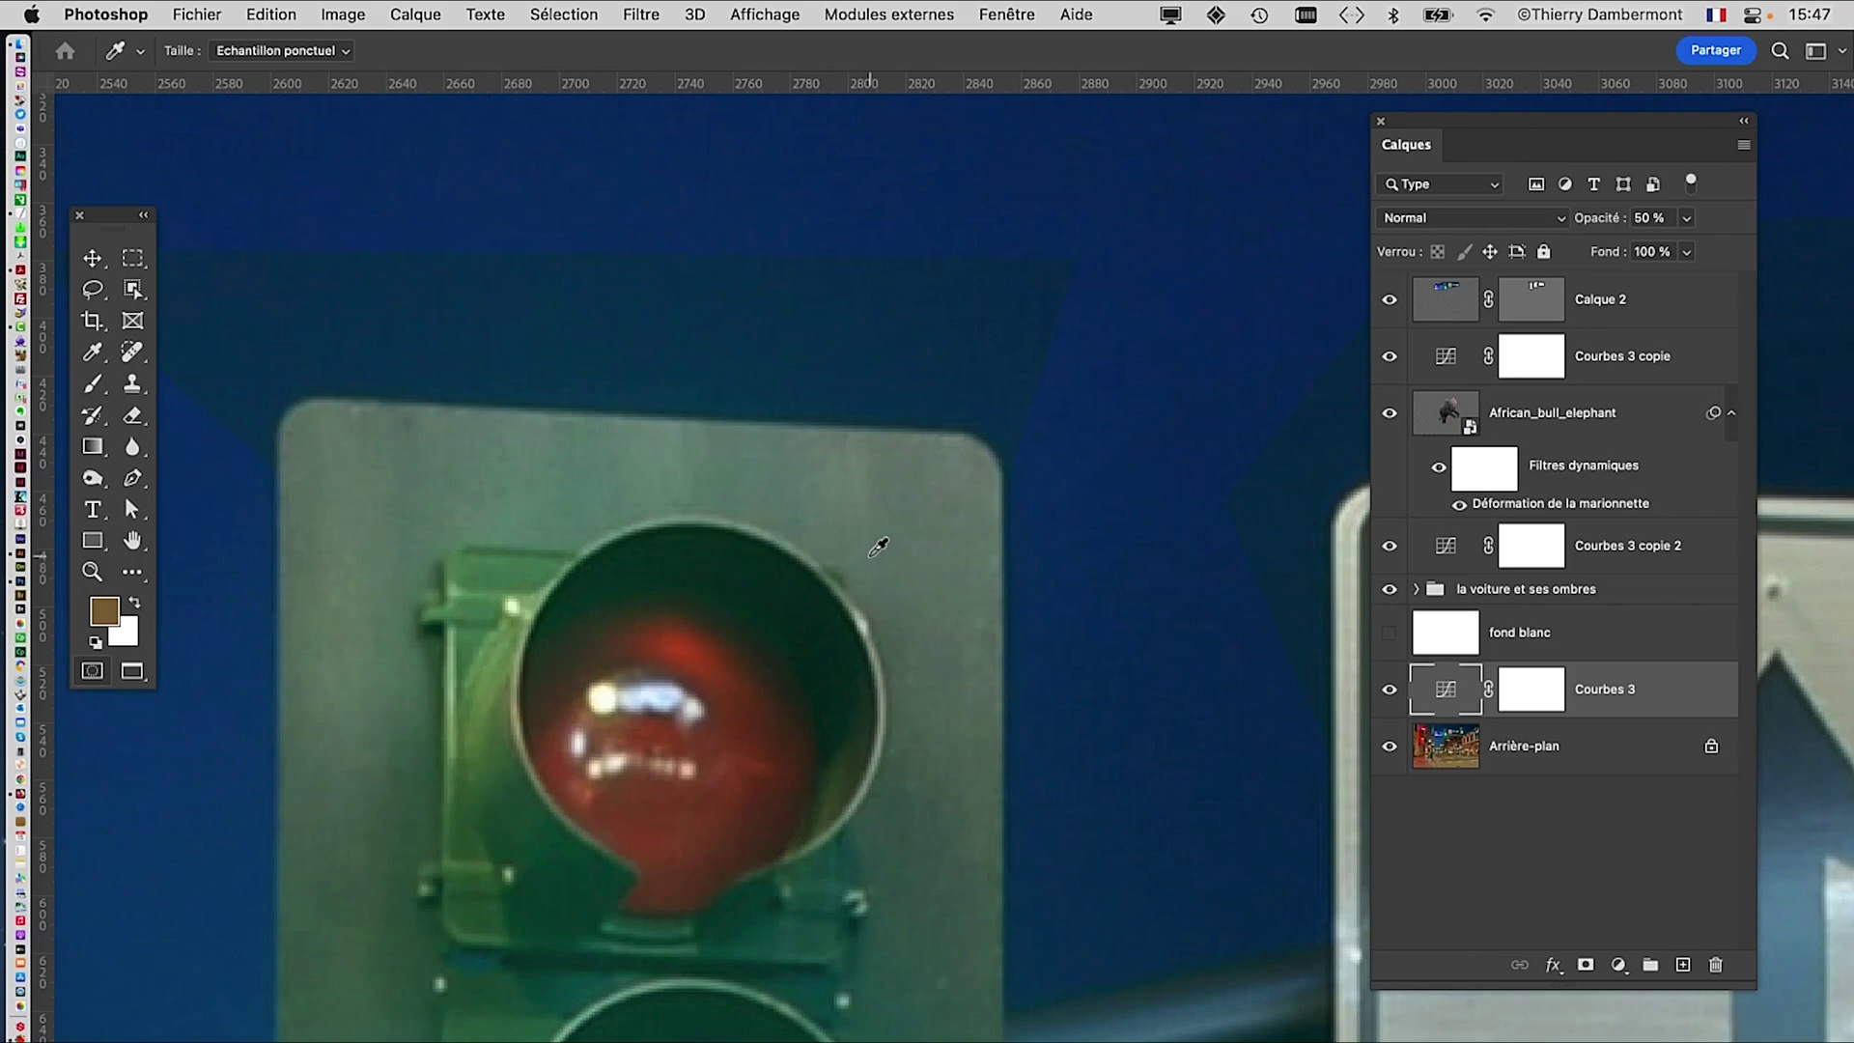
scroll(878, 547, down, 5)
drag(840, 567, 728, 480)
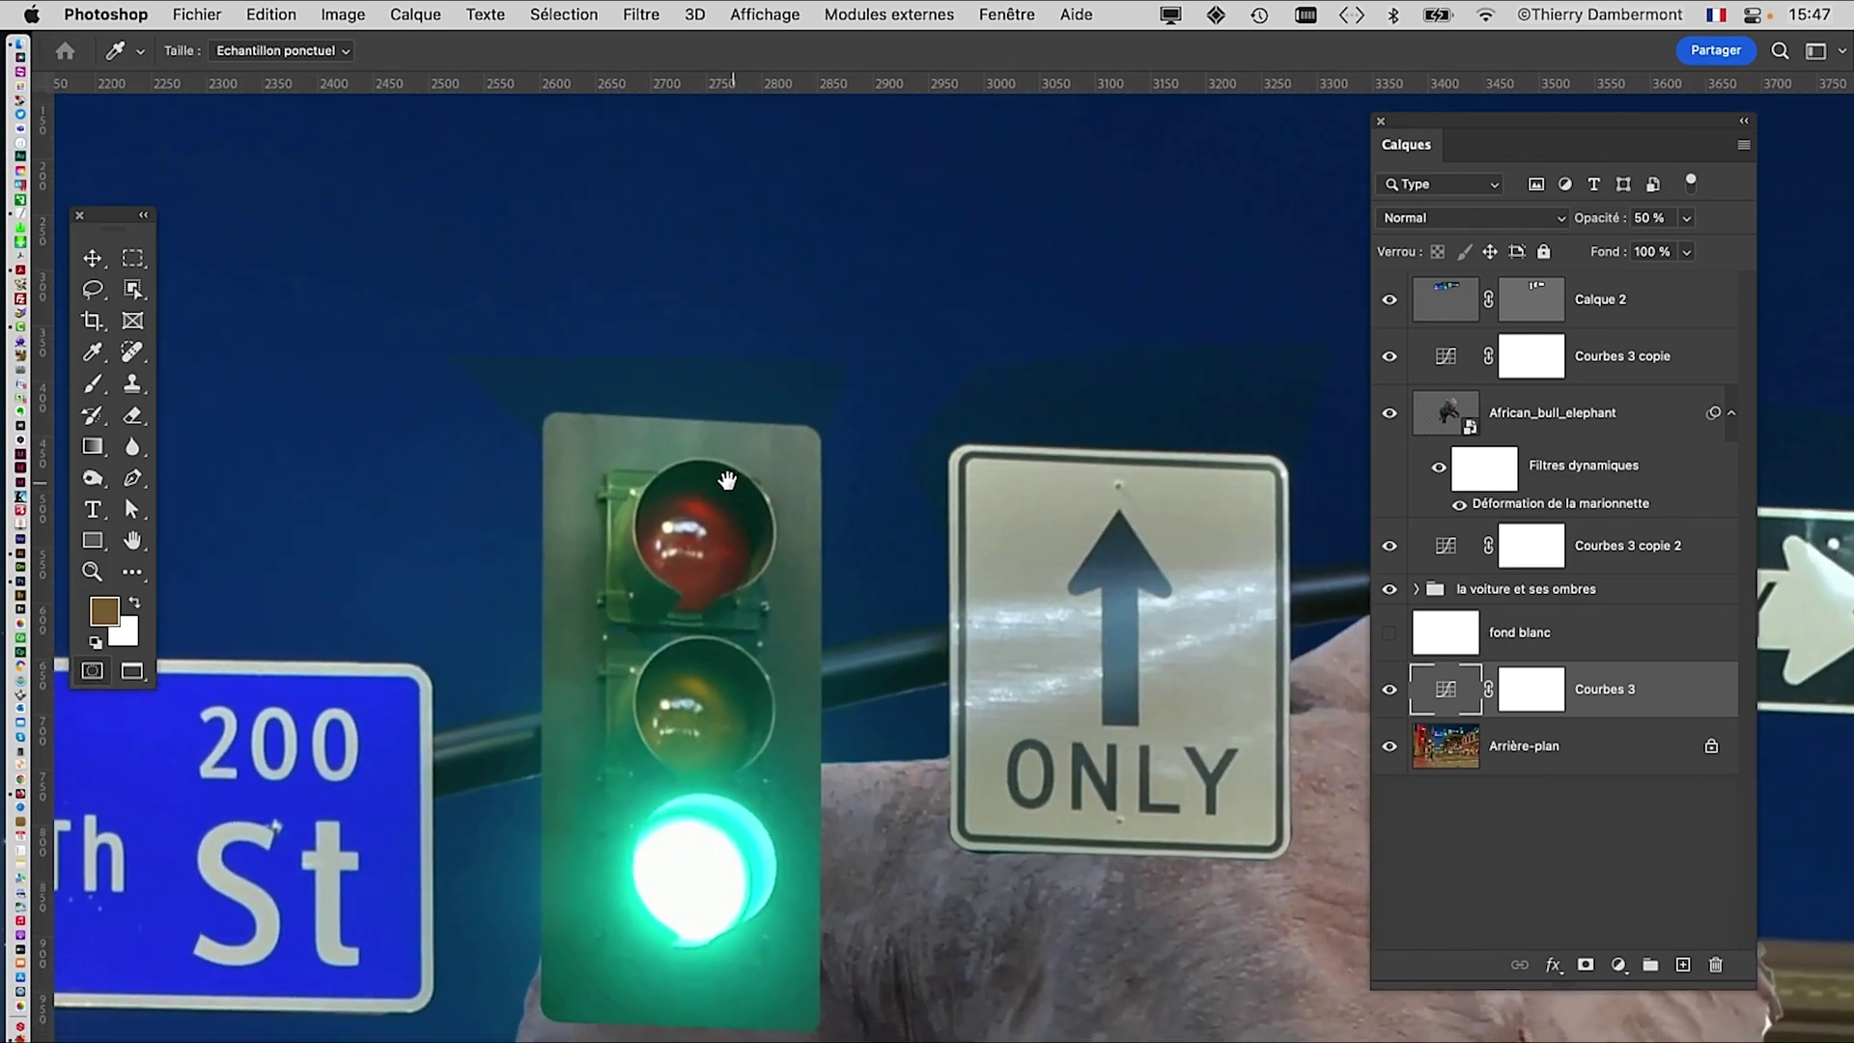
scroll(727, 480, down, 3)
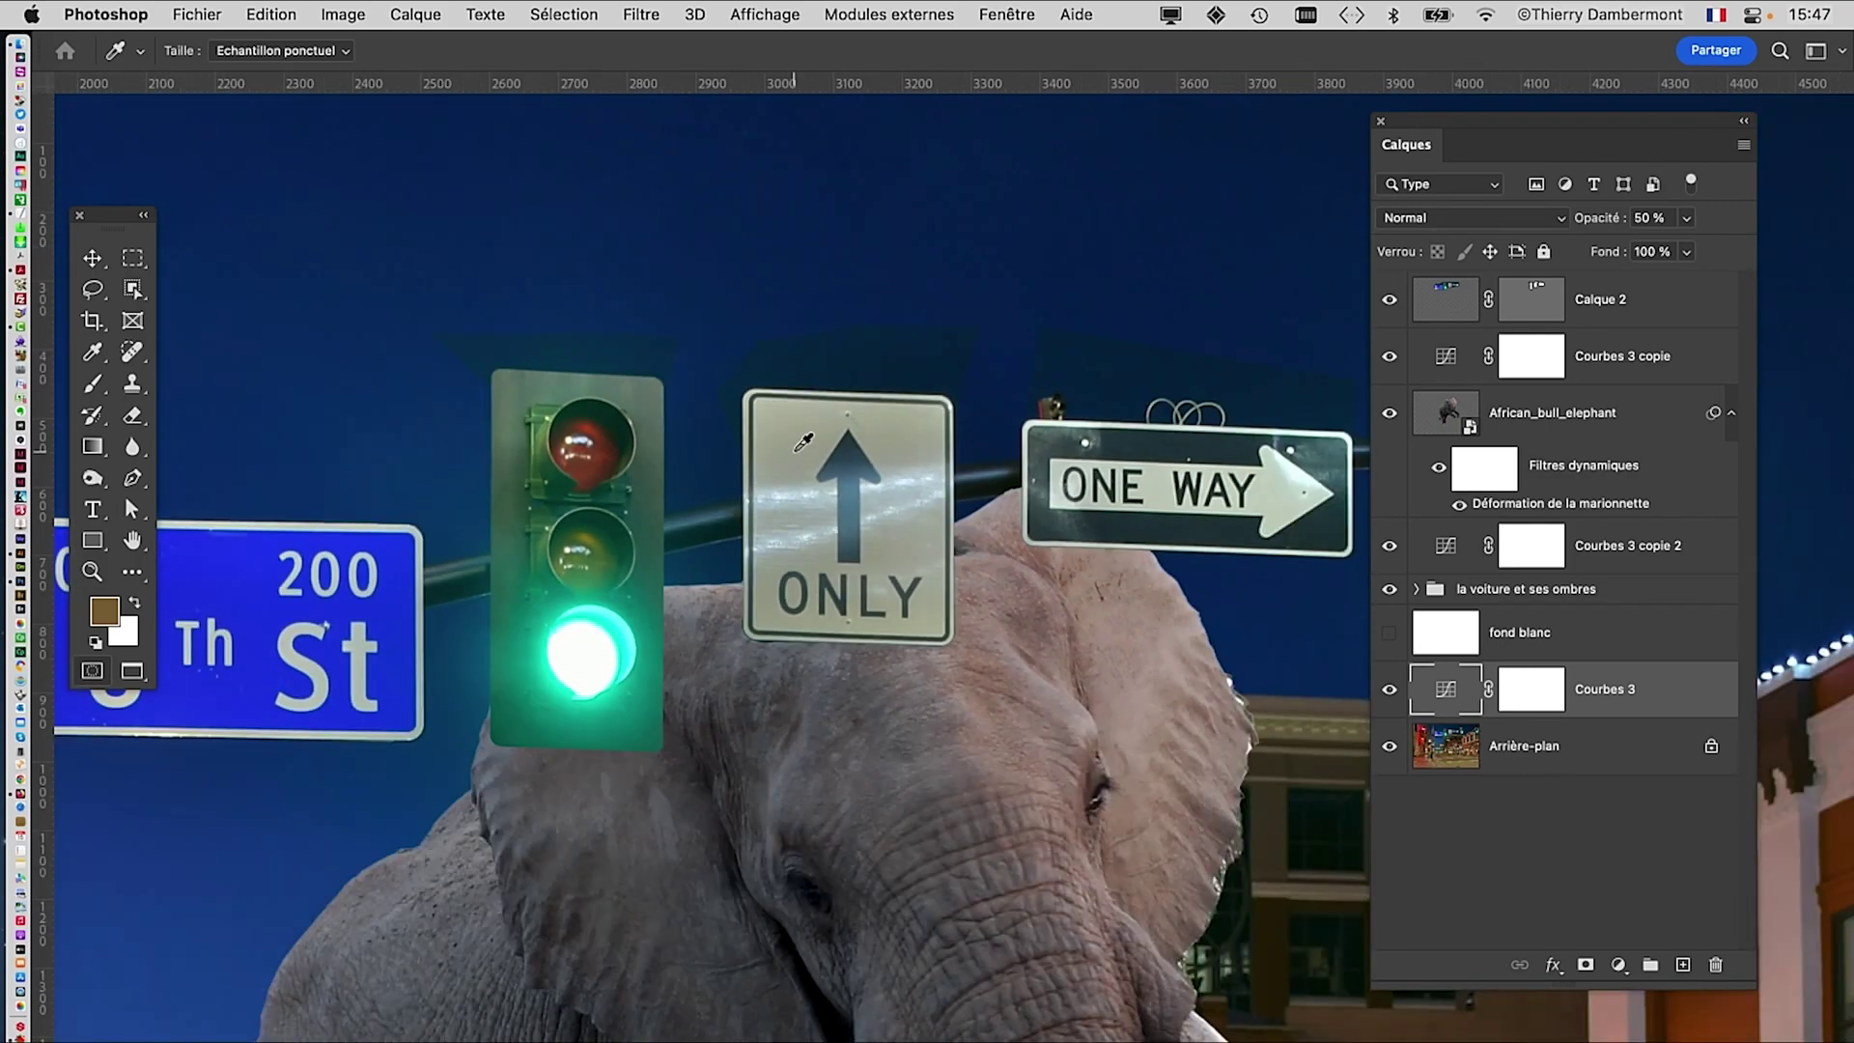
scroll(802, 442, down, 1)
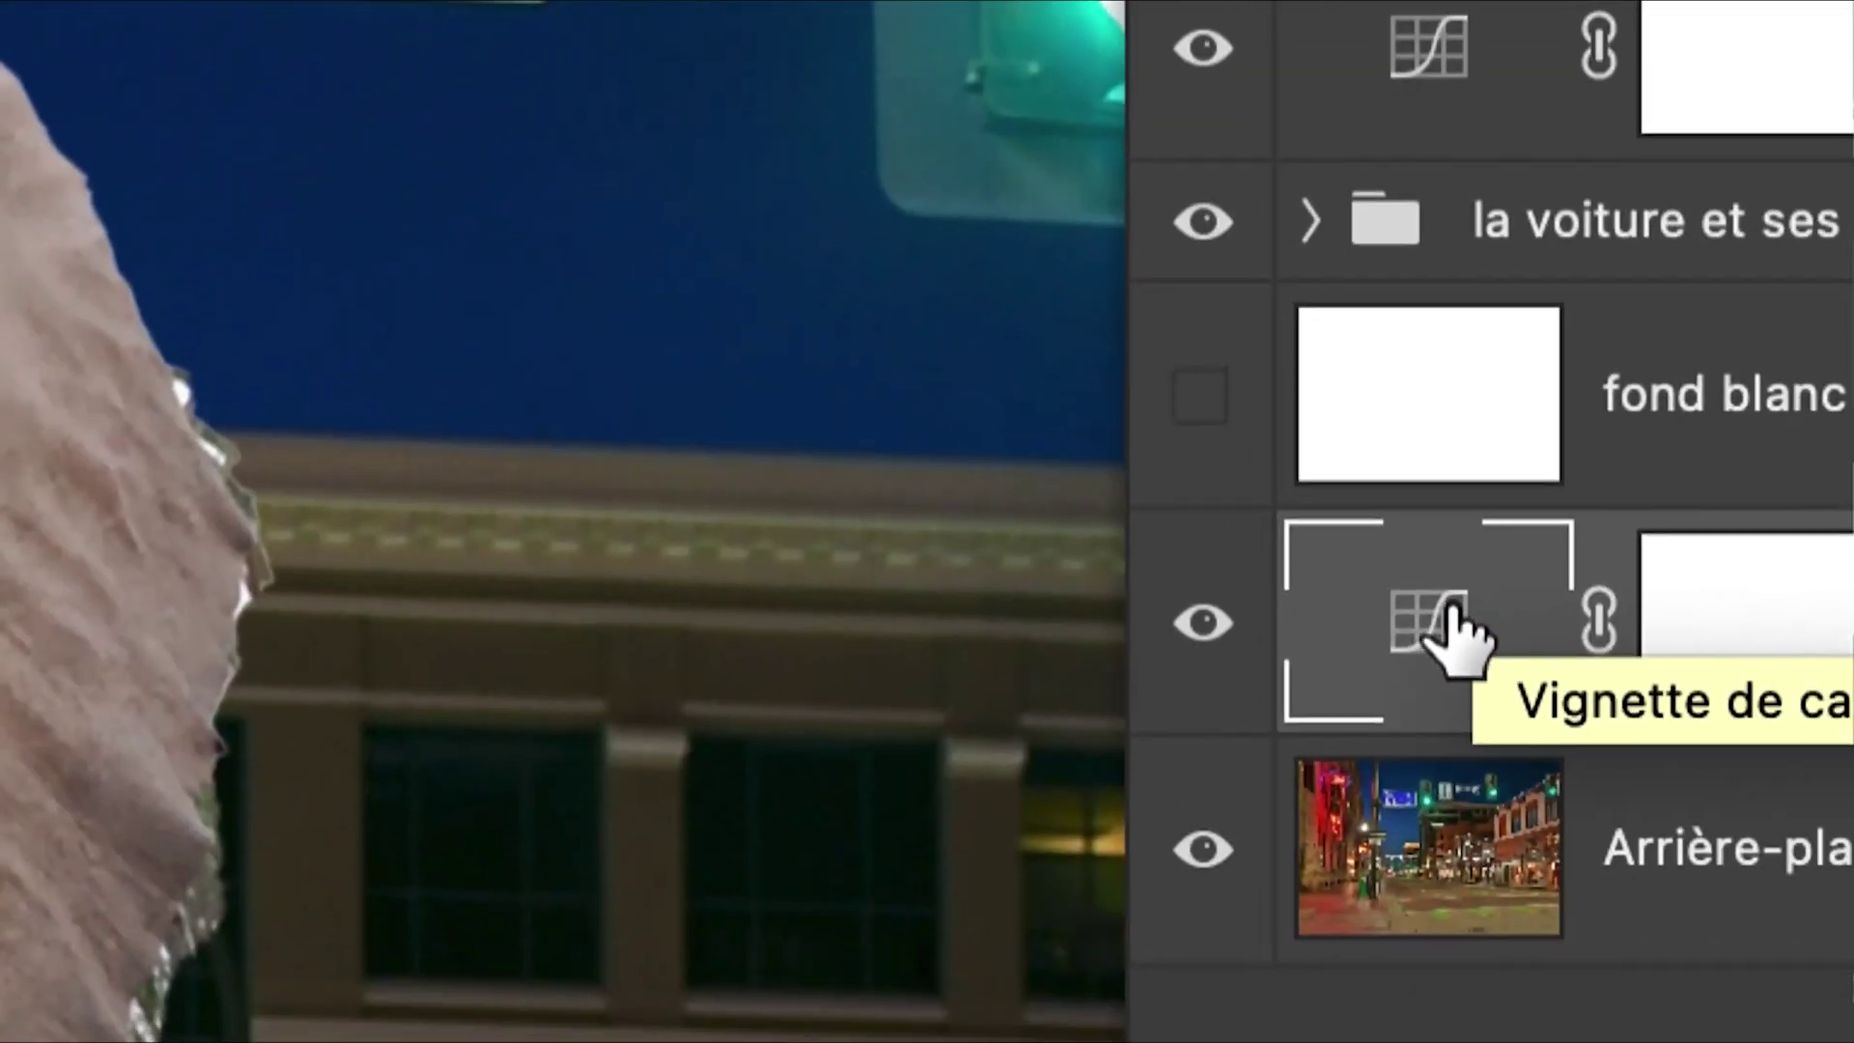
Step: Duplicate Courbes 3 to directly above Calque 2 and toggle the copy's clipping to Calque 2, leaving it clipped
drag(1458, 629, 1488, 319)
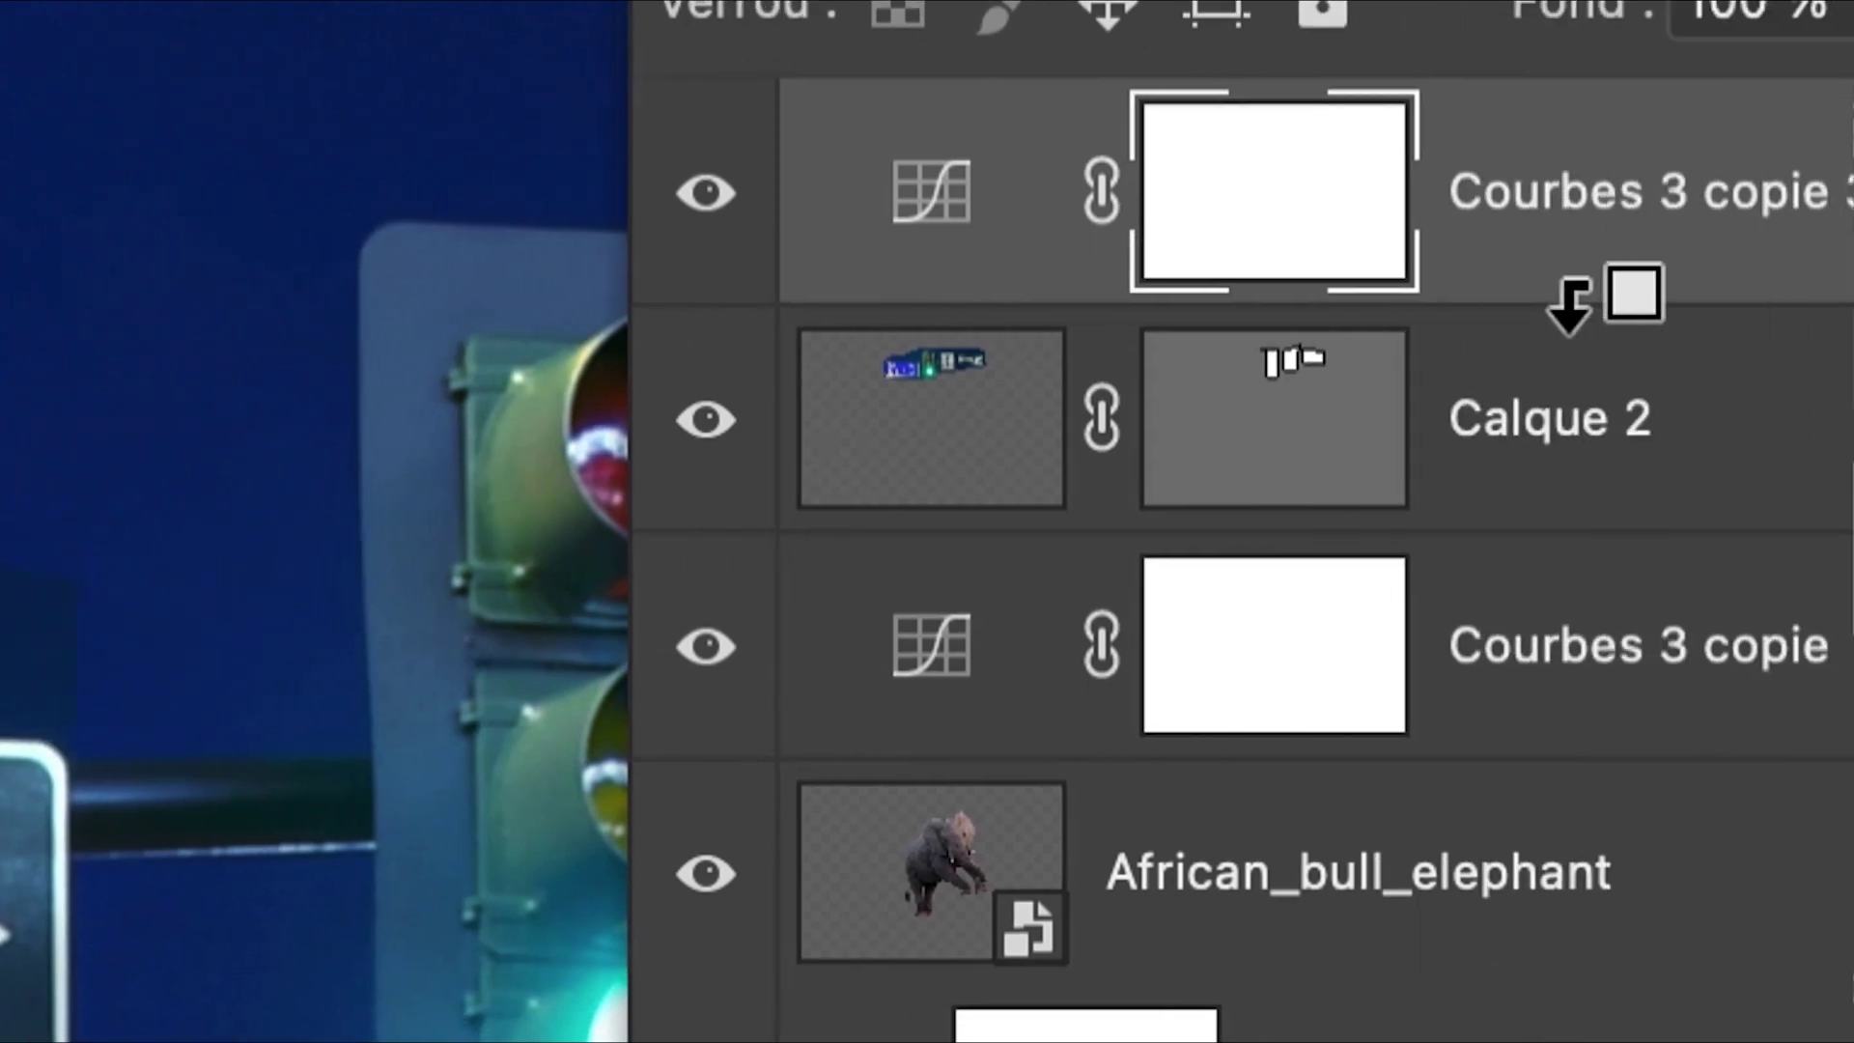
alt+click(1585, 307)
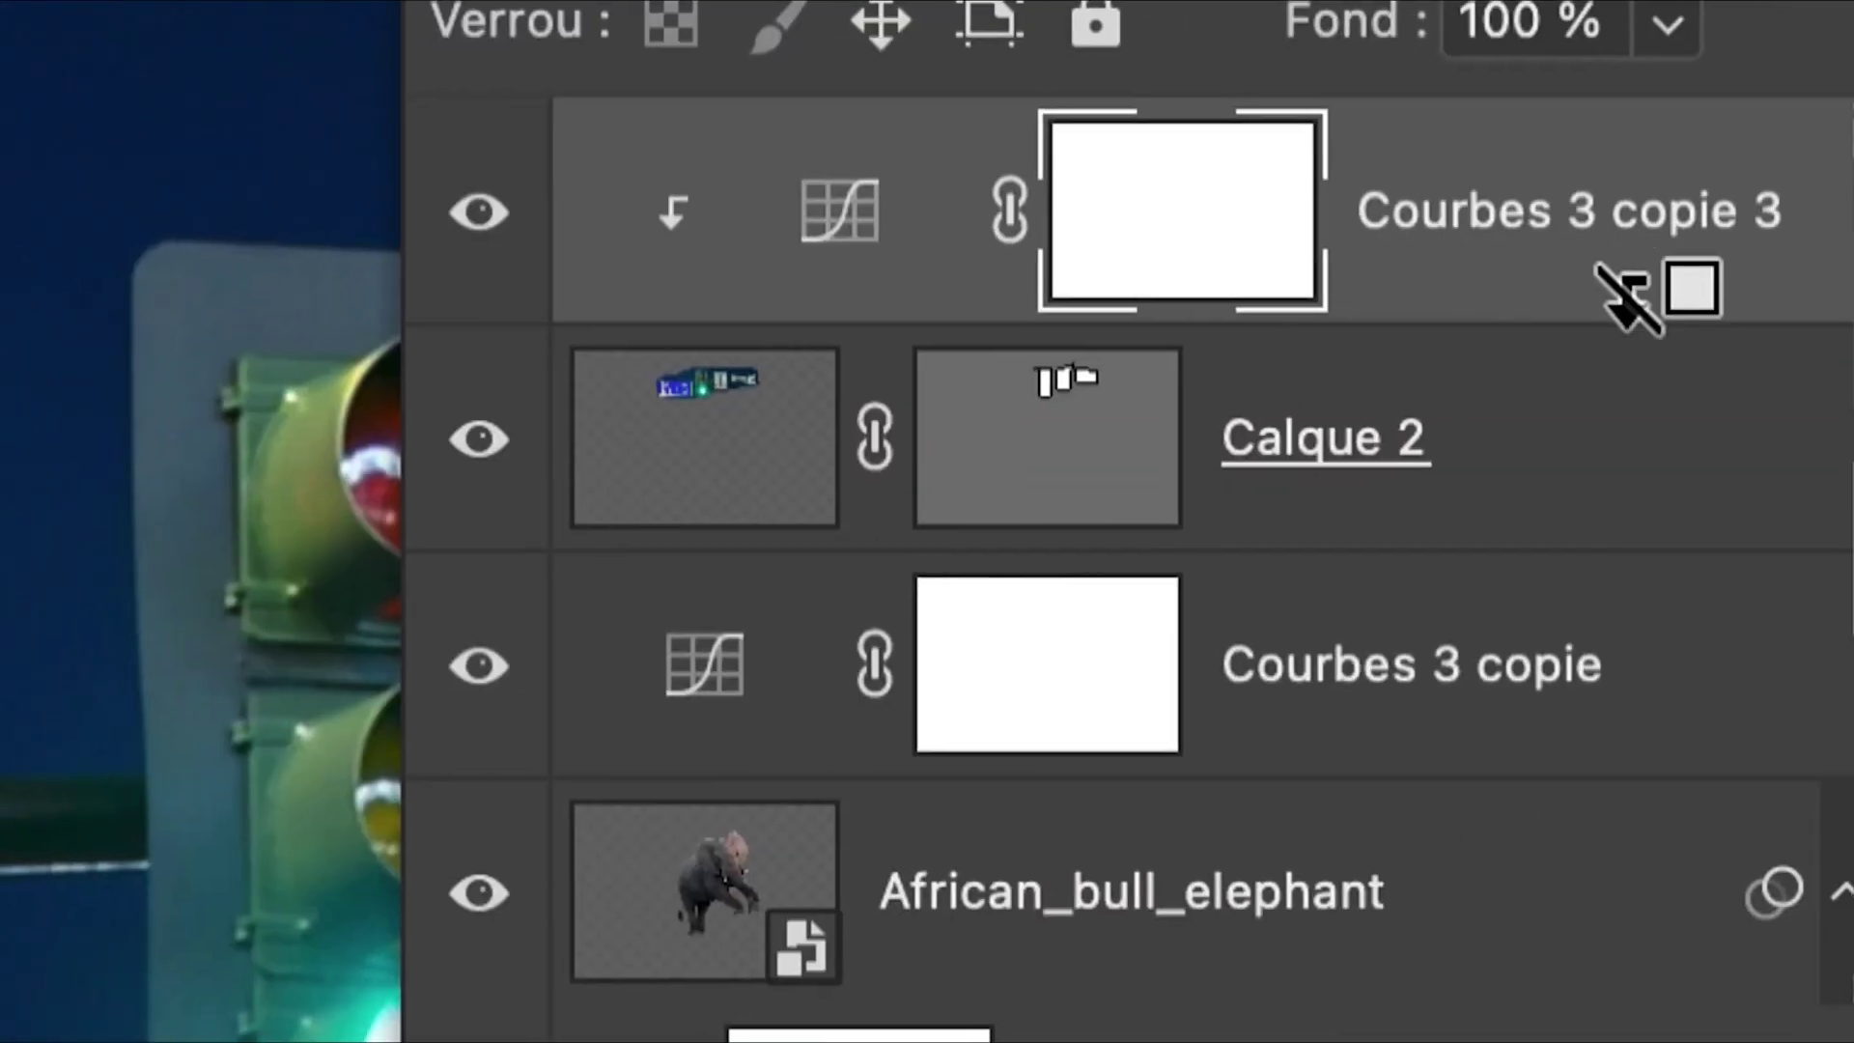
alt+click(1705, 304)
alt+click(1628, 301)
alt+click(1628, 302)
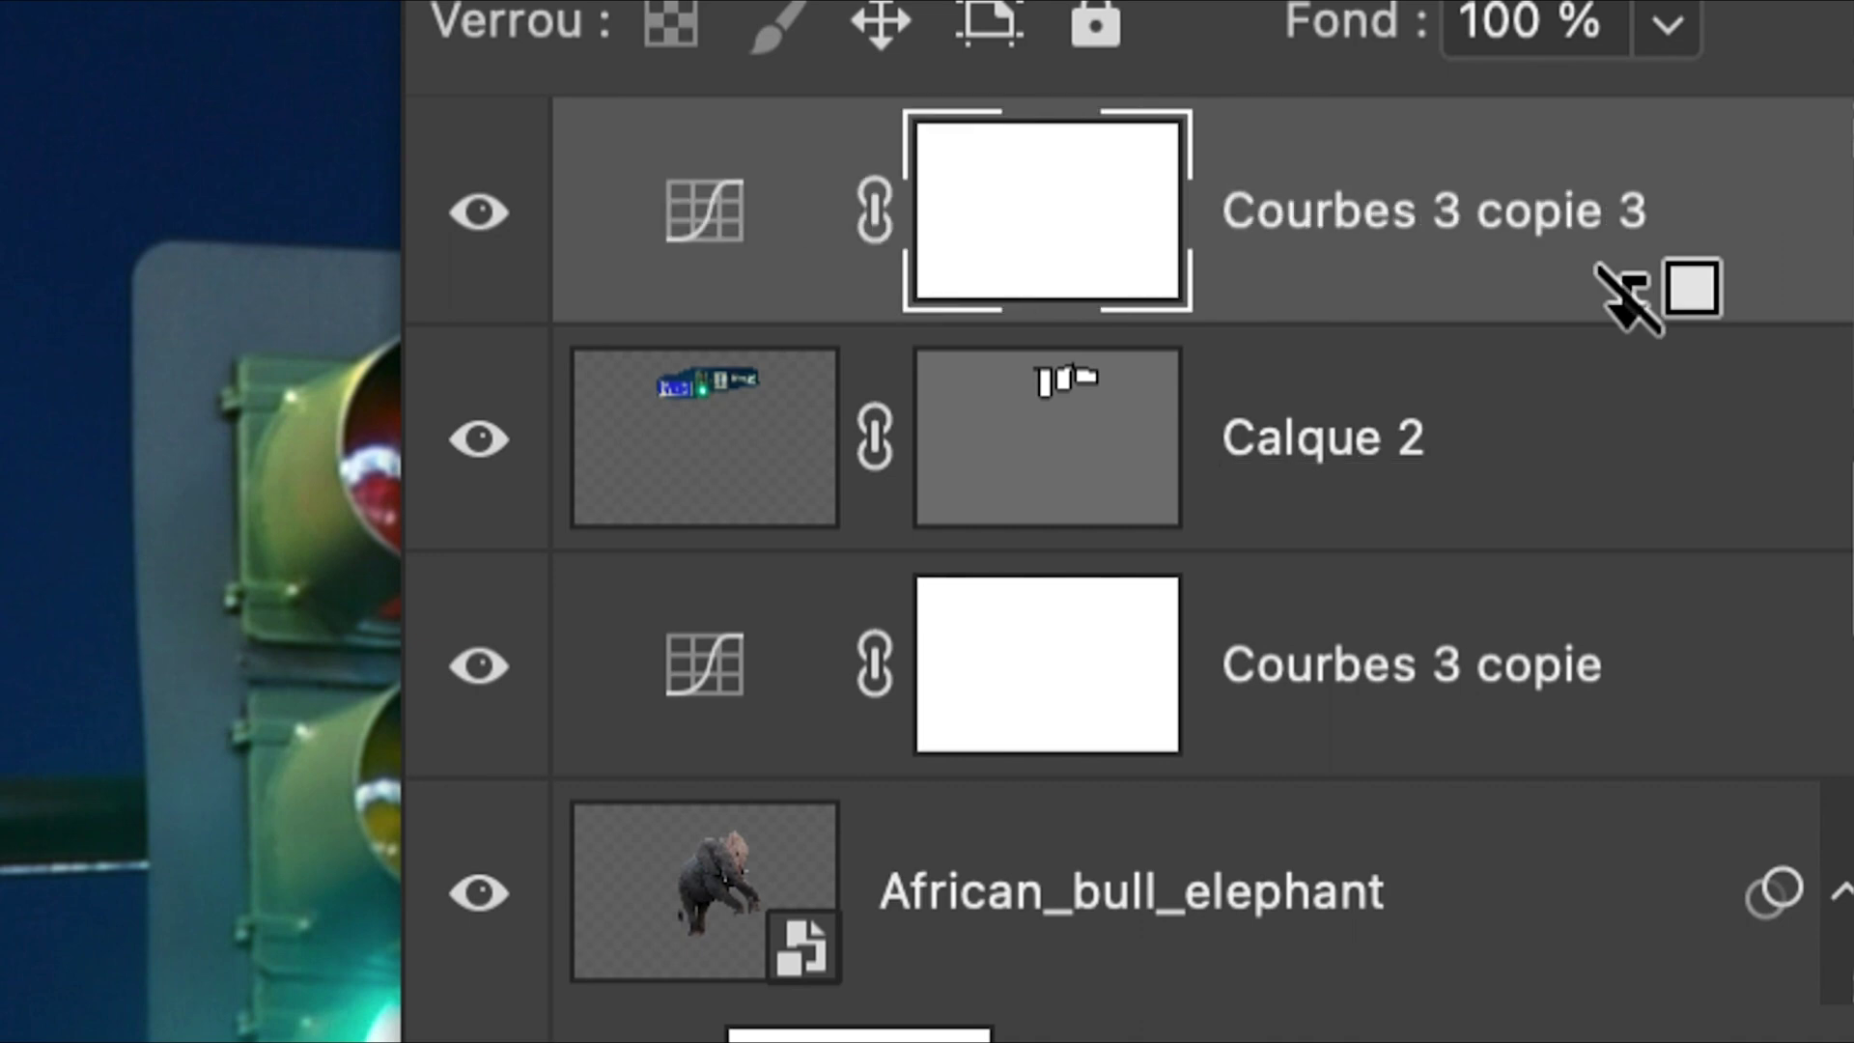
alt+click(1628, 301)
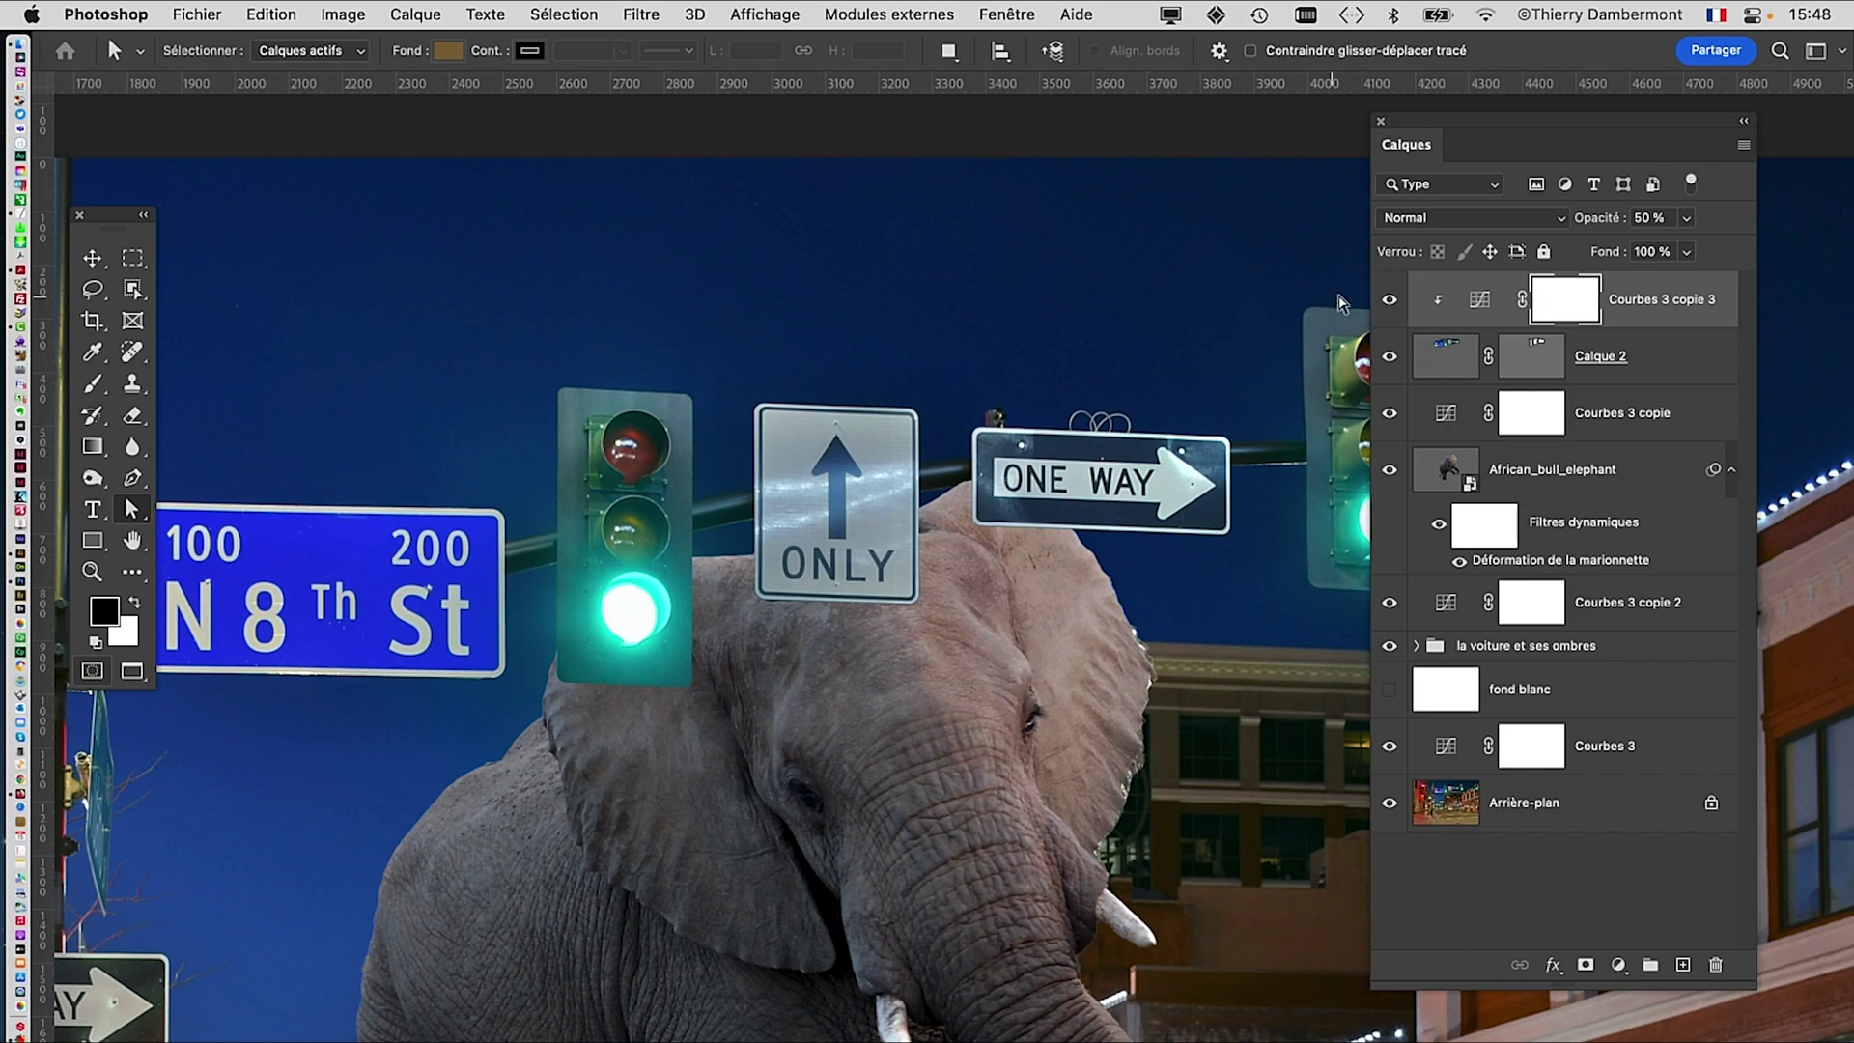
Step: Toggle the Courbes 3 copie 3 correction off and on to compare the sky around the traffic light and signs
click(1388, 299)
scroll(739, 396, up, 2)
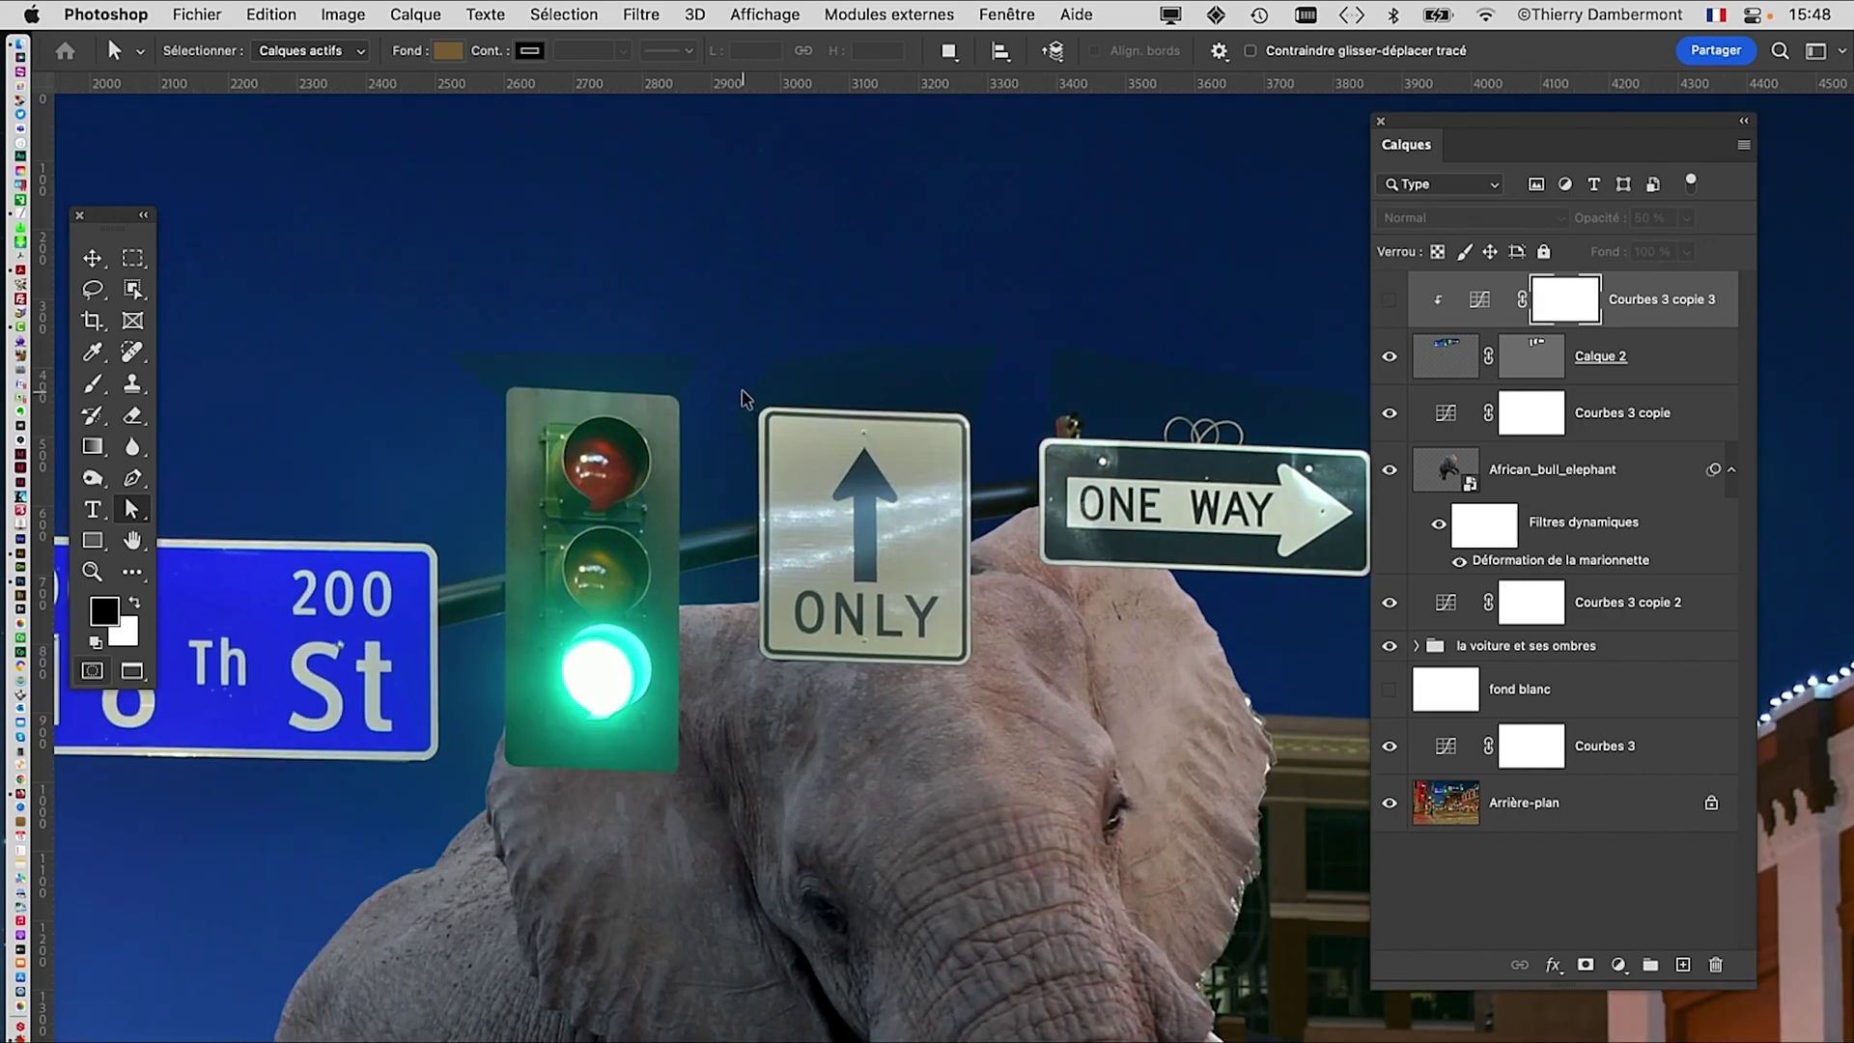
click(1389, 299)
click(1388, 299)
click(1389, 299)
scroll(1120, 472, up, 2)
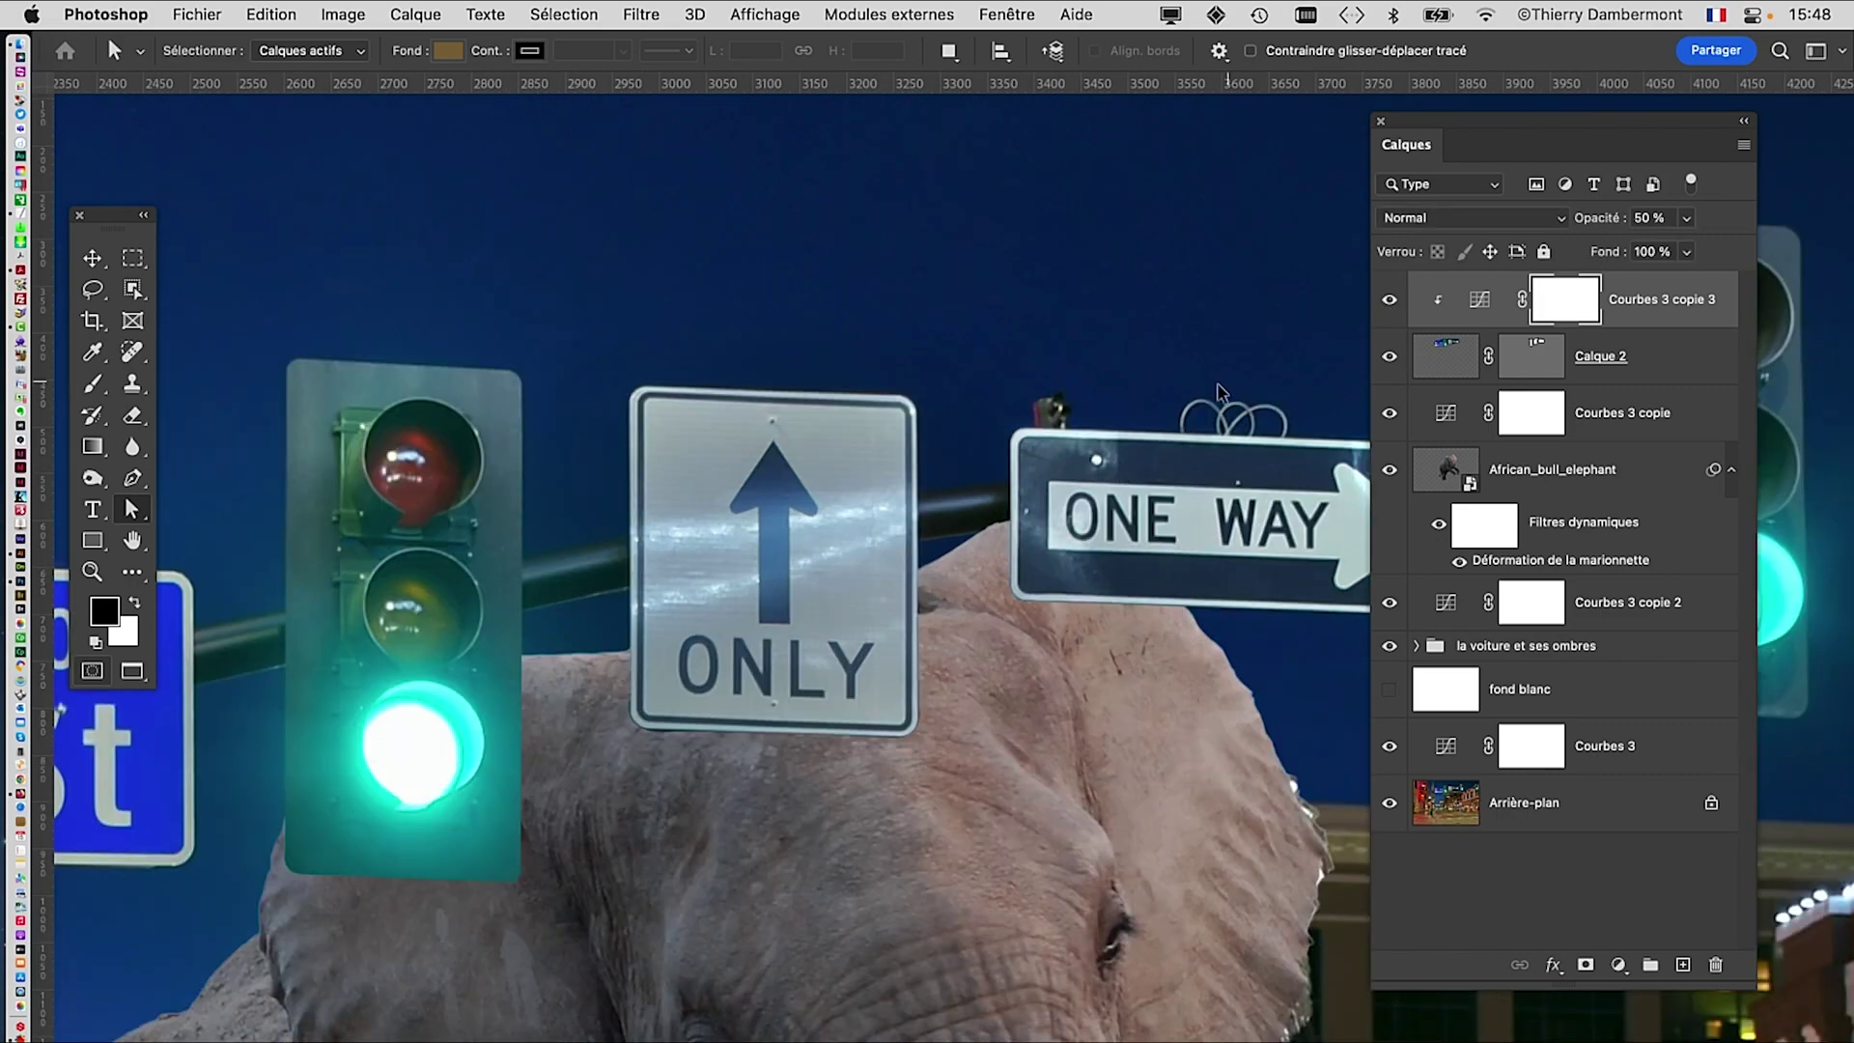
scroll(1159, 406, up, 1)
click(1388, 302)
click(1388, 302)
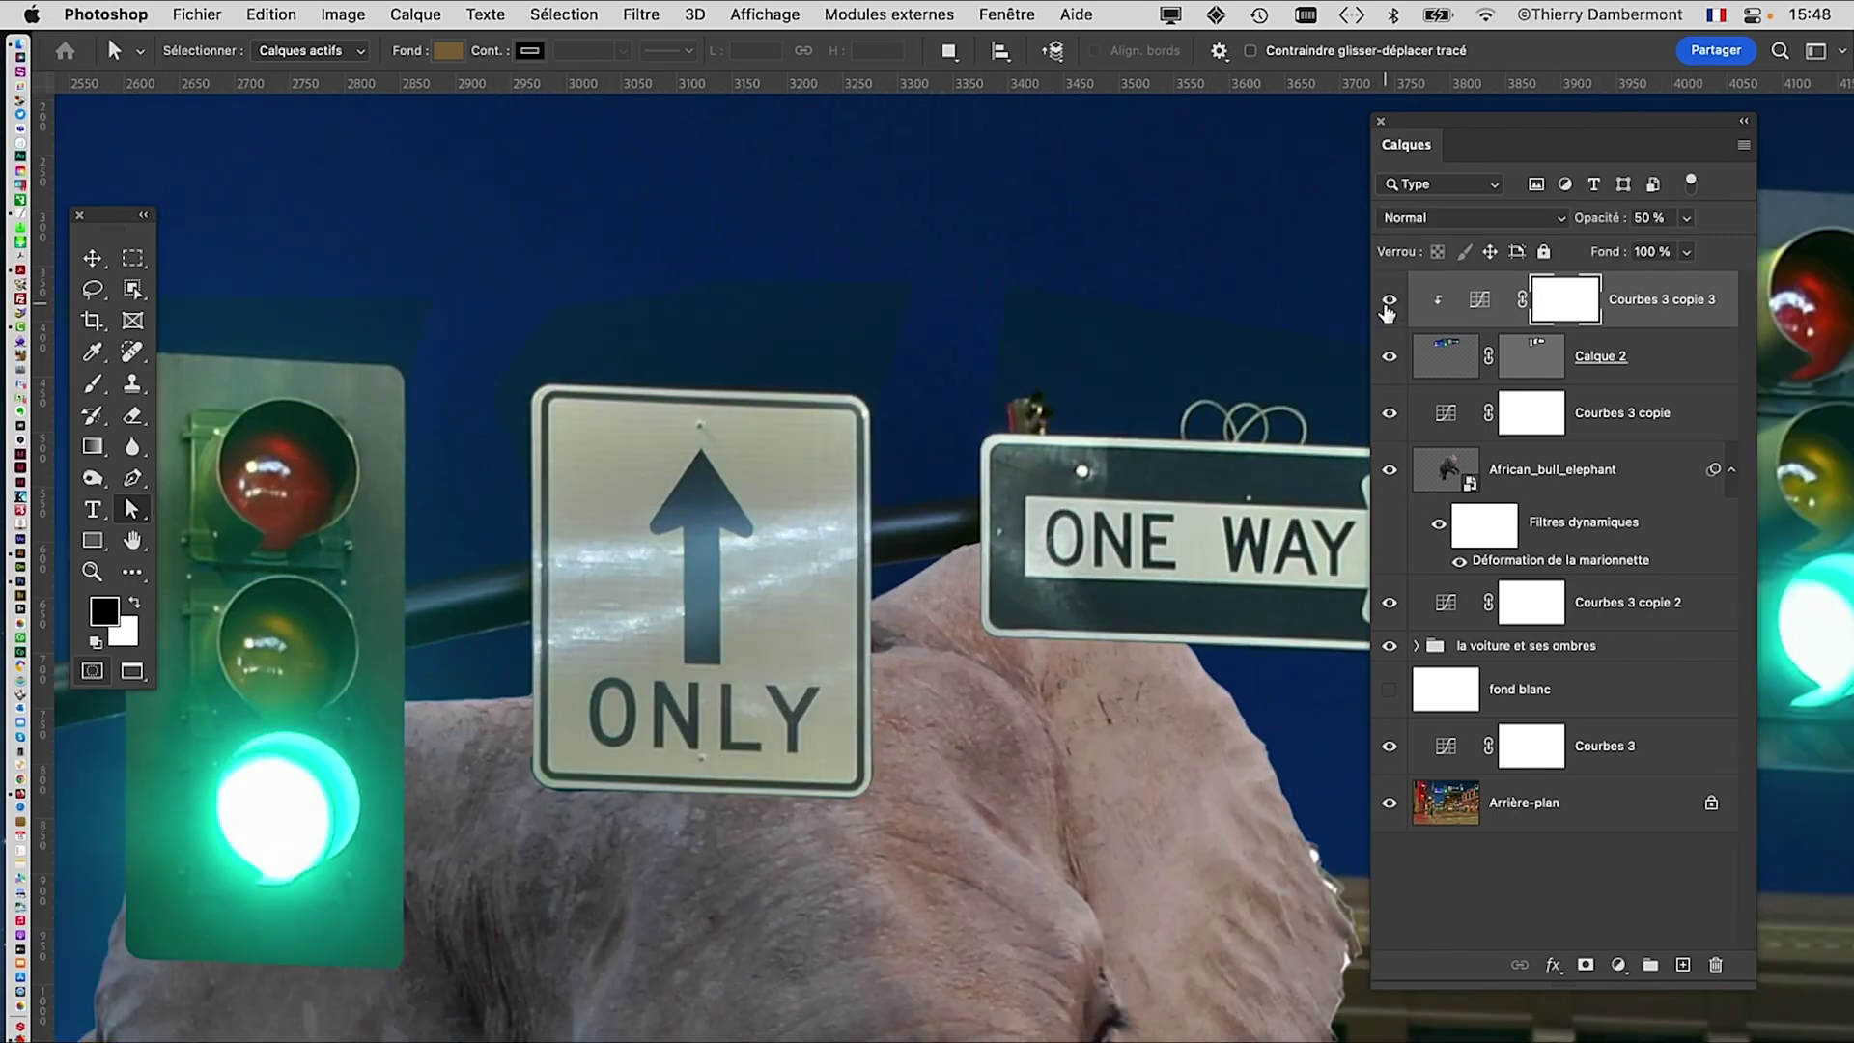
click(1388, 301)
click(1388, 301)
scroll(1036, 495, down, 6)
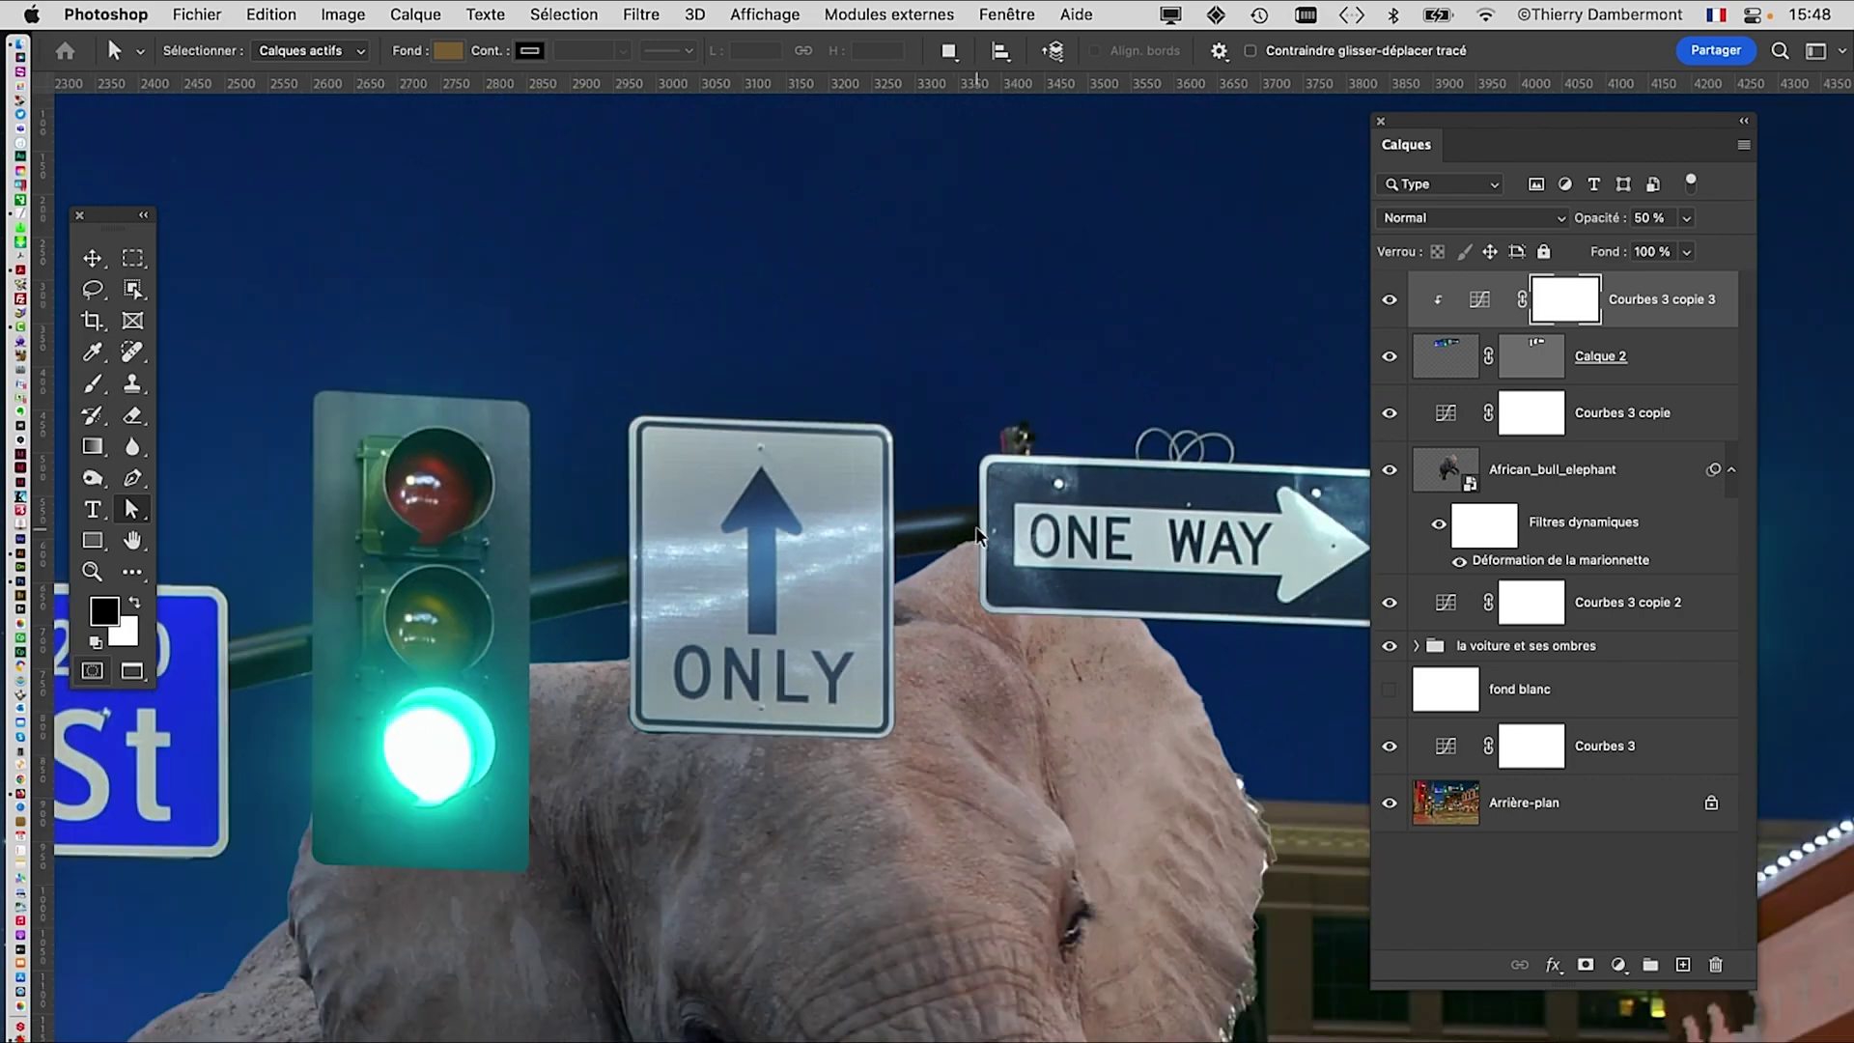
scroll(819, 588, up, 3)
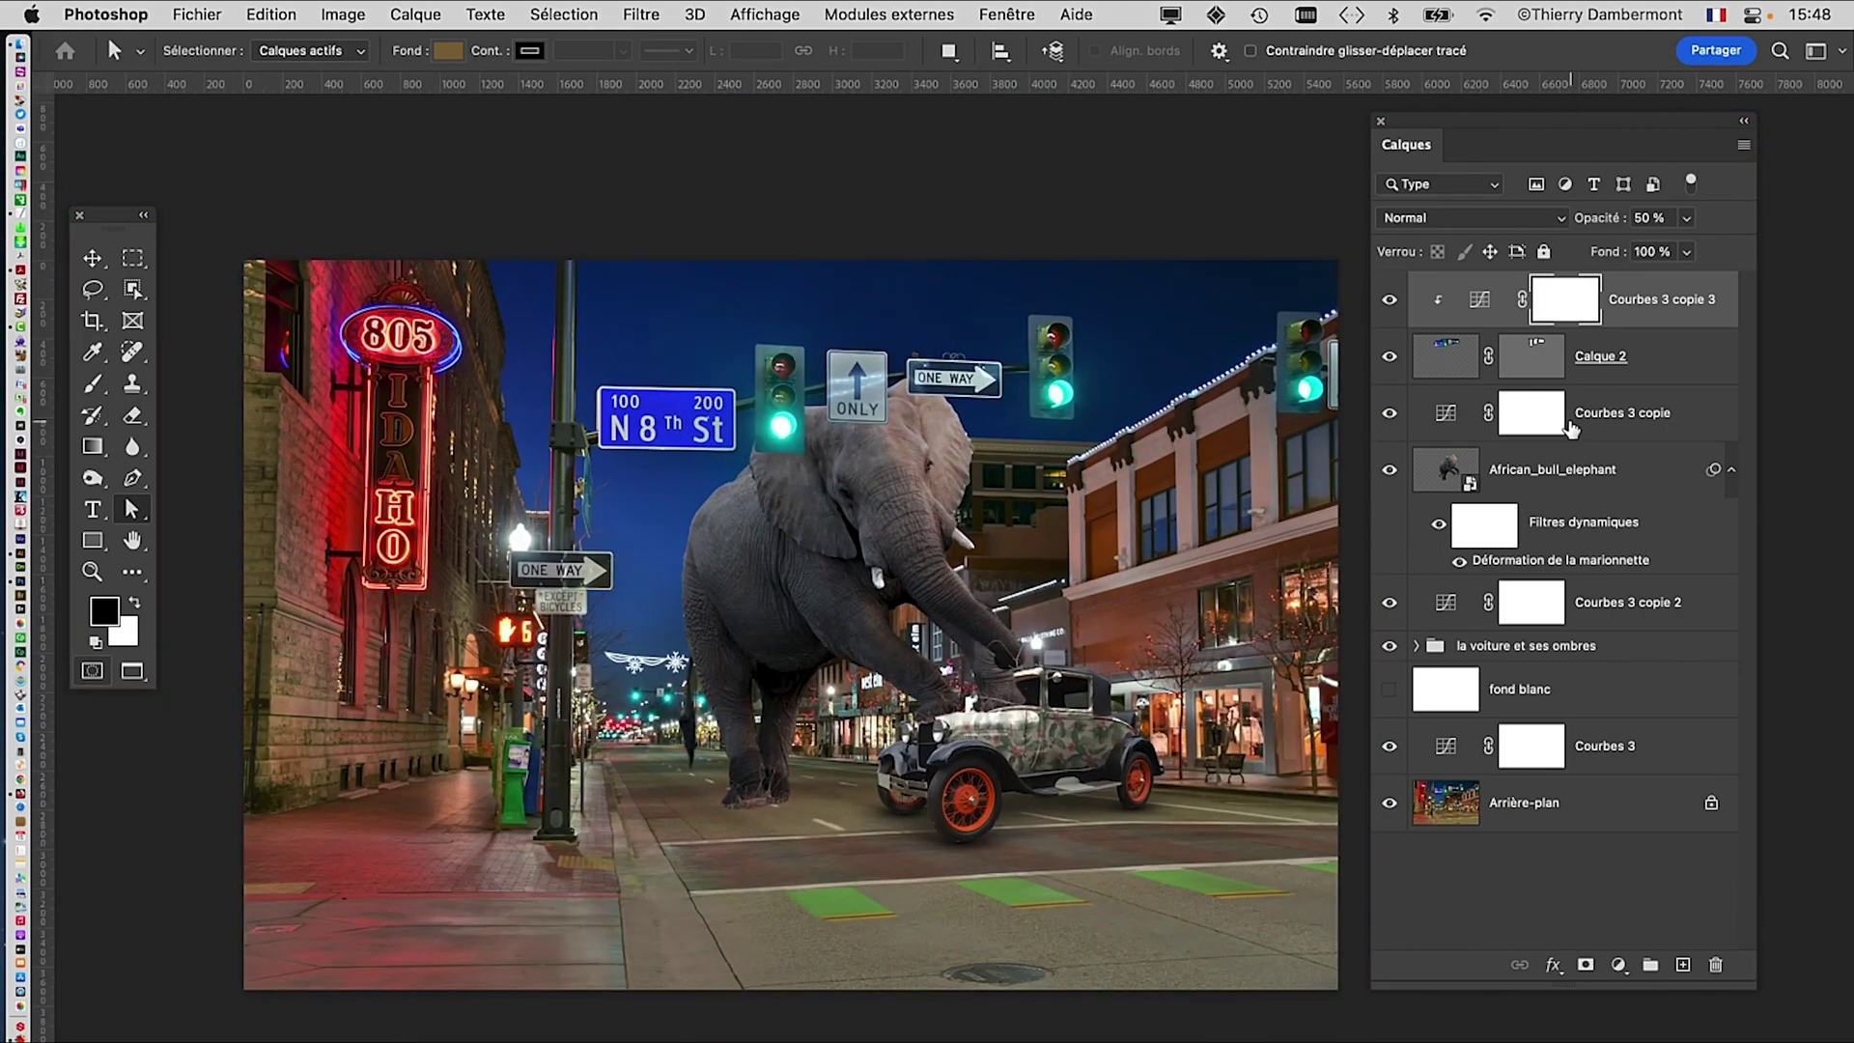
Step: Select Courbes 3 copie and clip it to the African_bull_elephant layer, releasing and reapplying the clipping once
scroll(773, 483, up, 3)
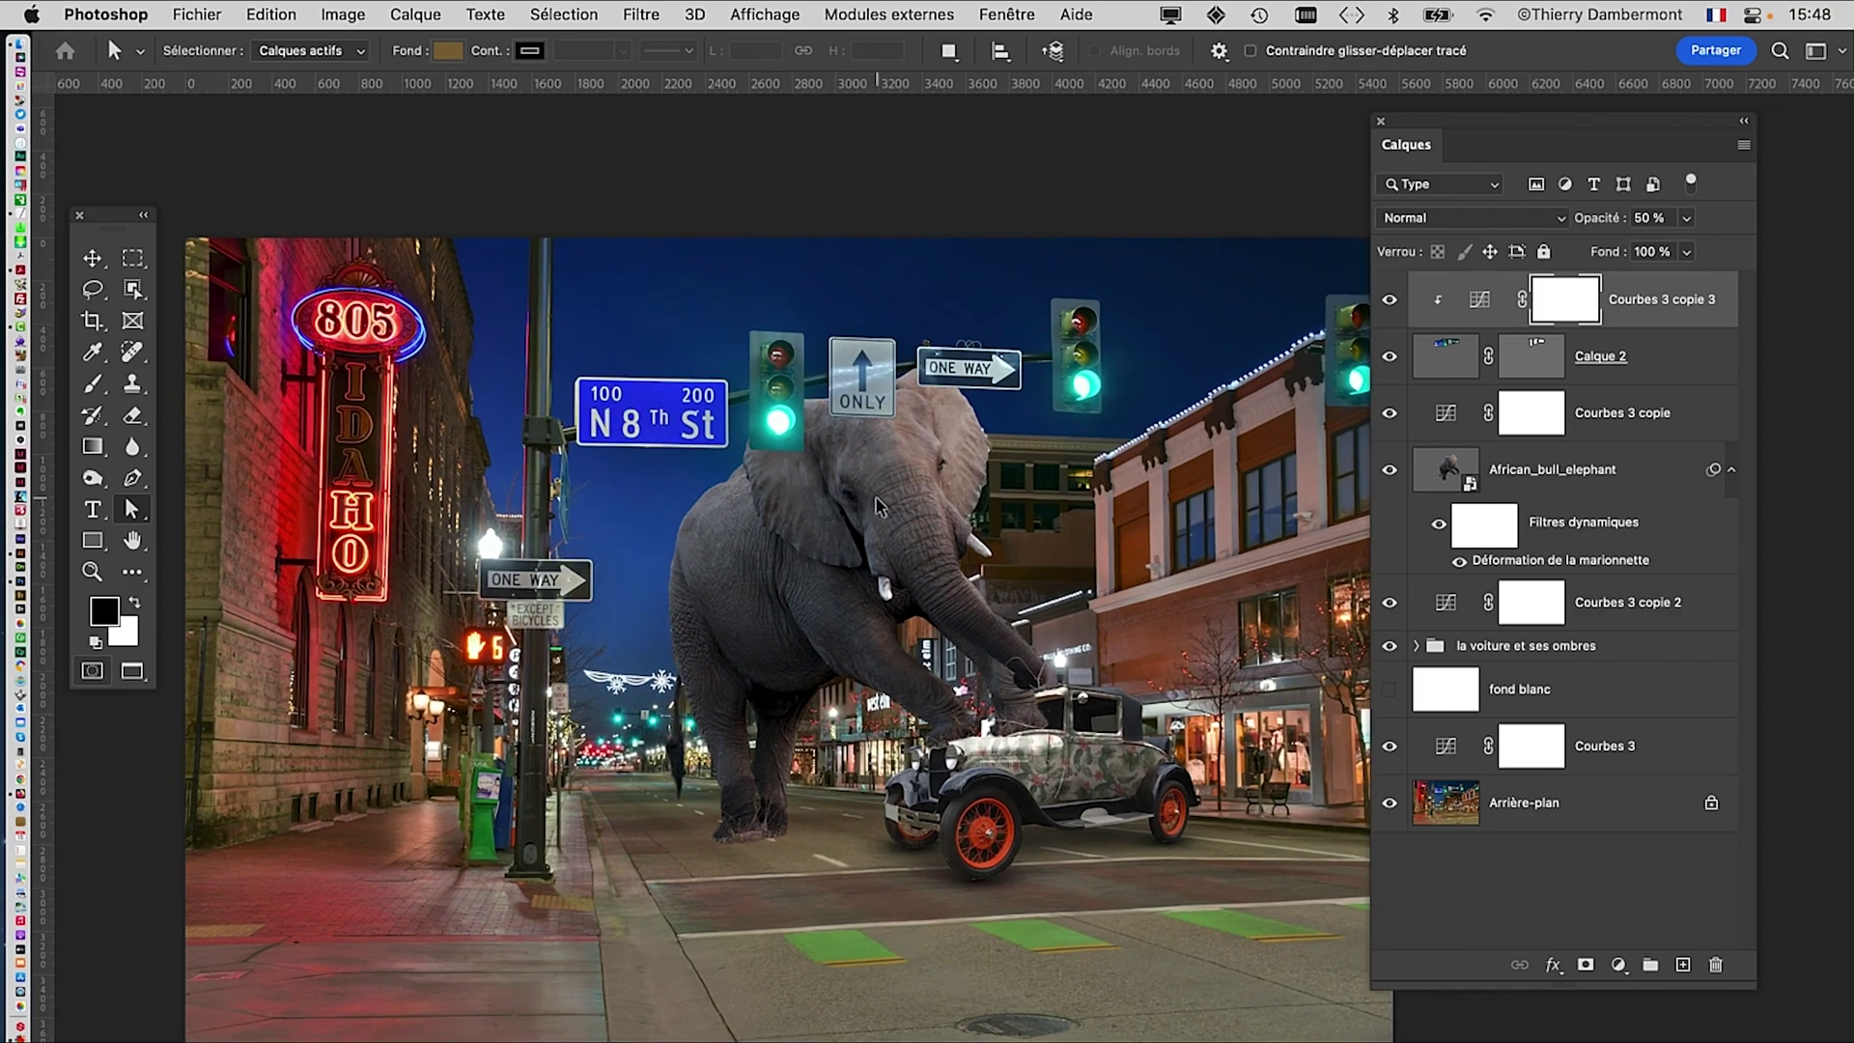
scroll(879, 506, up, 1)
mouse_move(802, 464)
mouse_down()
mouse_move(677, 450)
mouse_move(804, 448)
mouse_up()
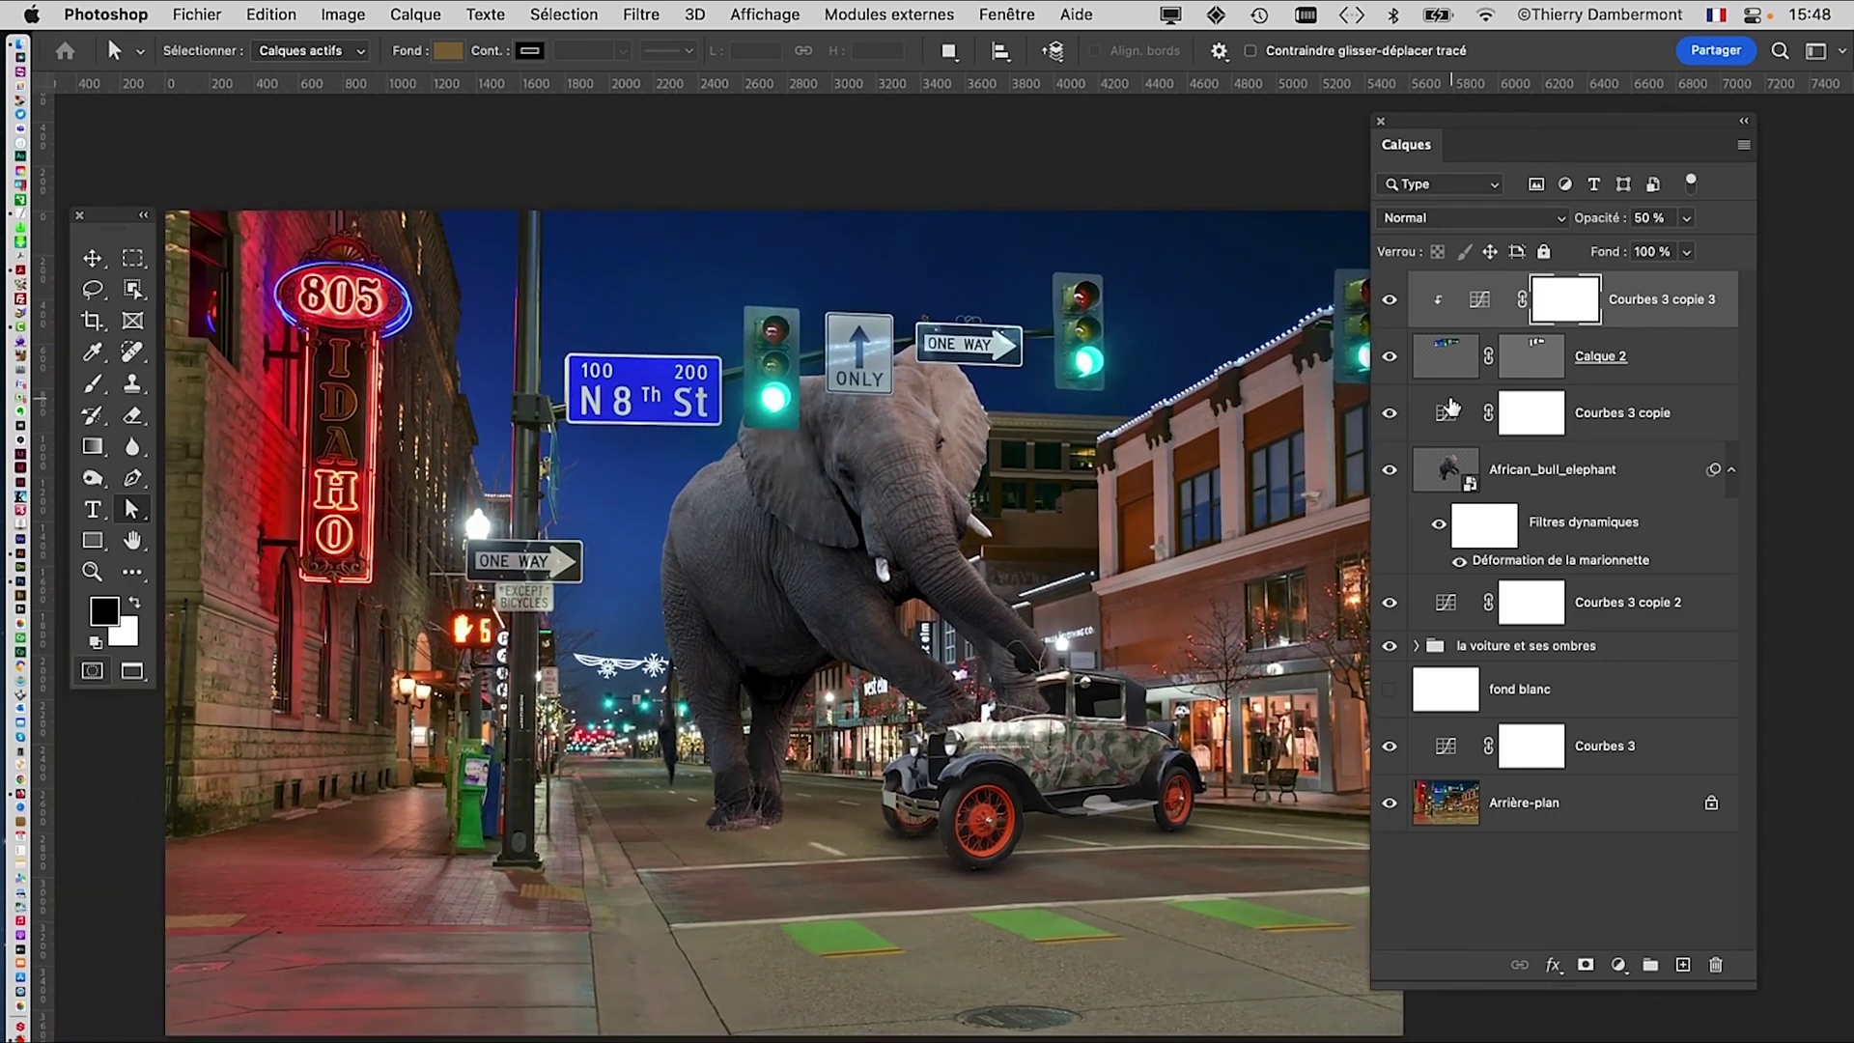
click(1451, 410)
drag(1415, 140, 1471, 141)
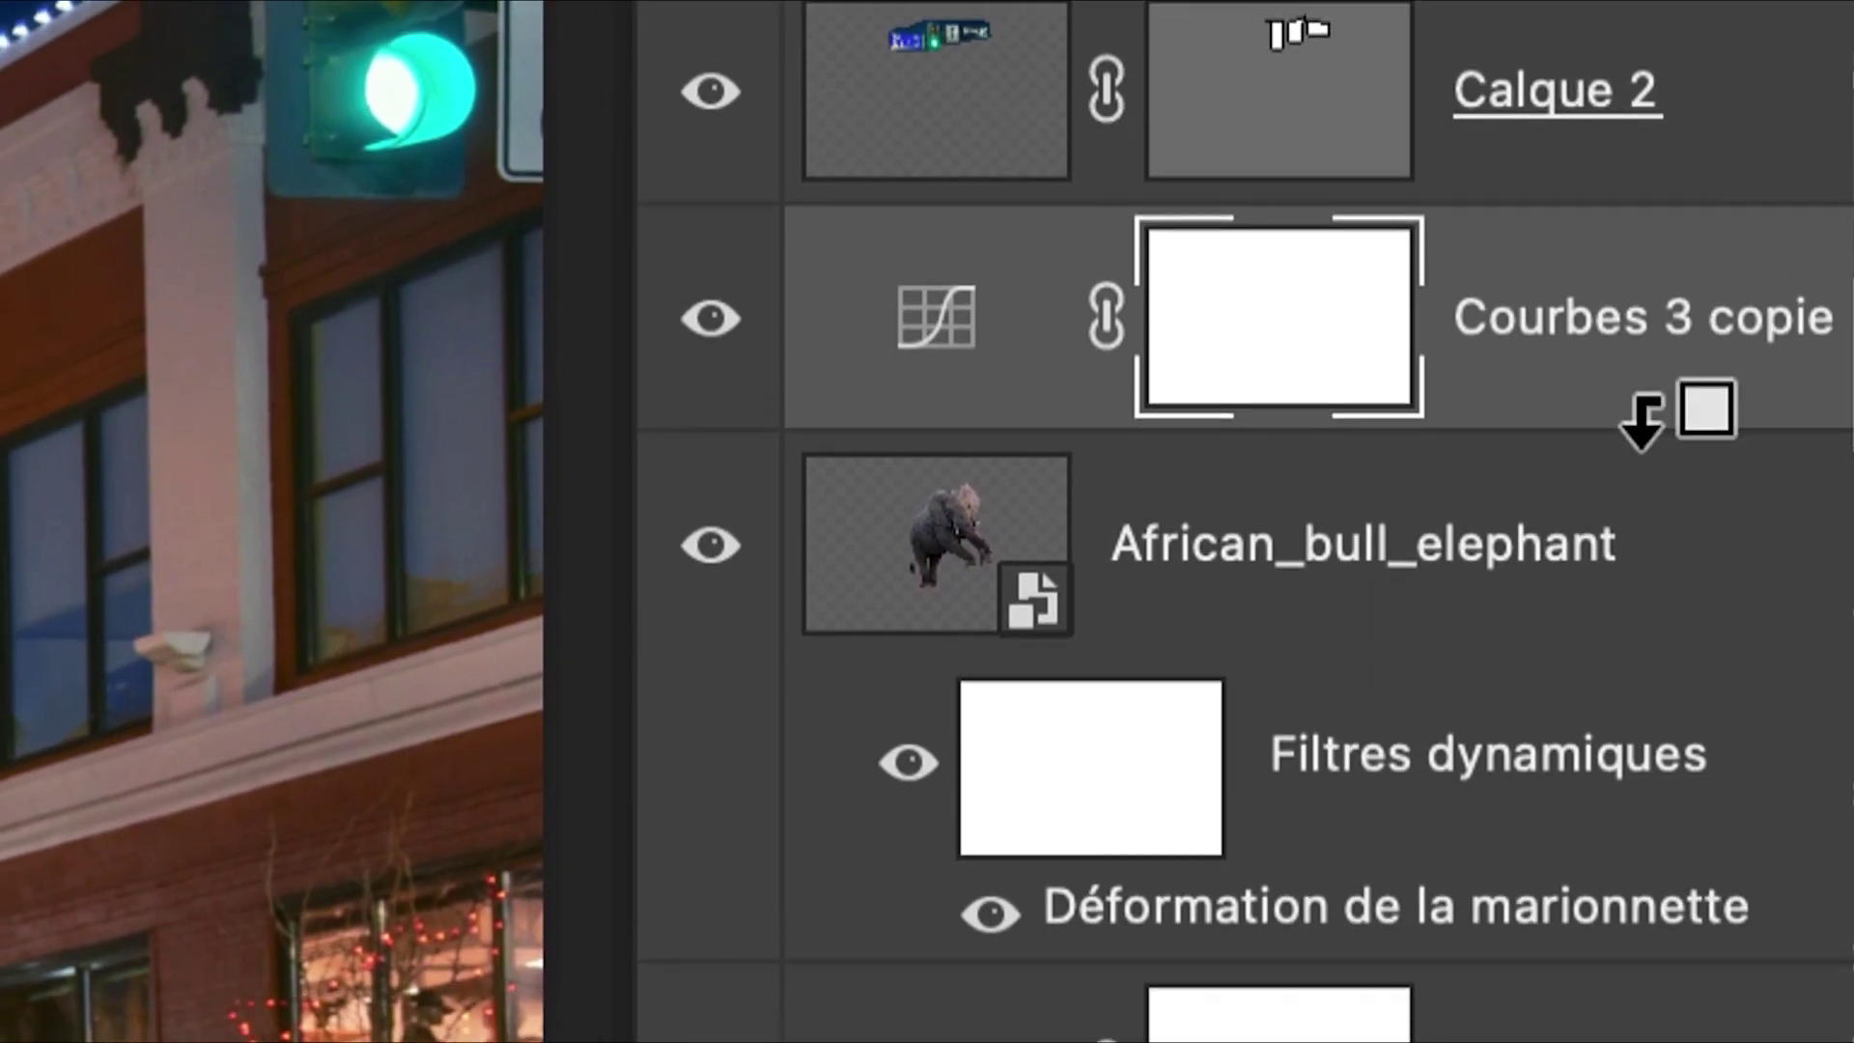
alt+click(1642, 425)
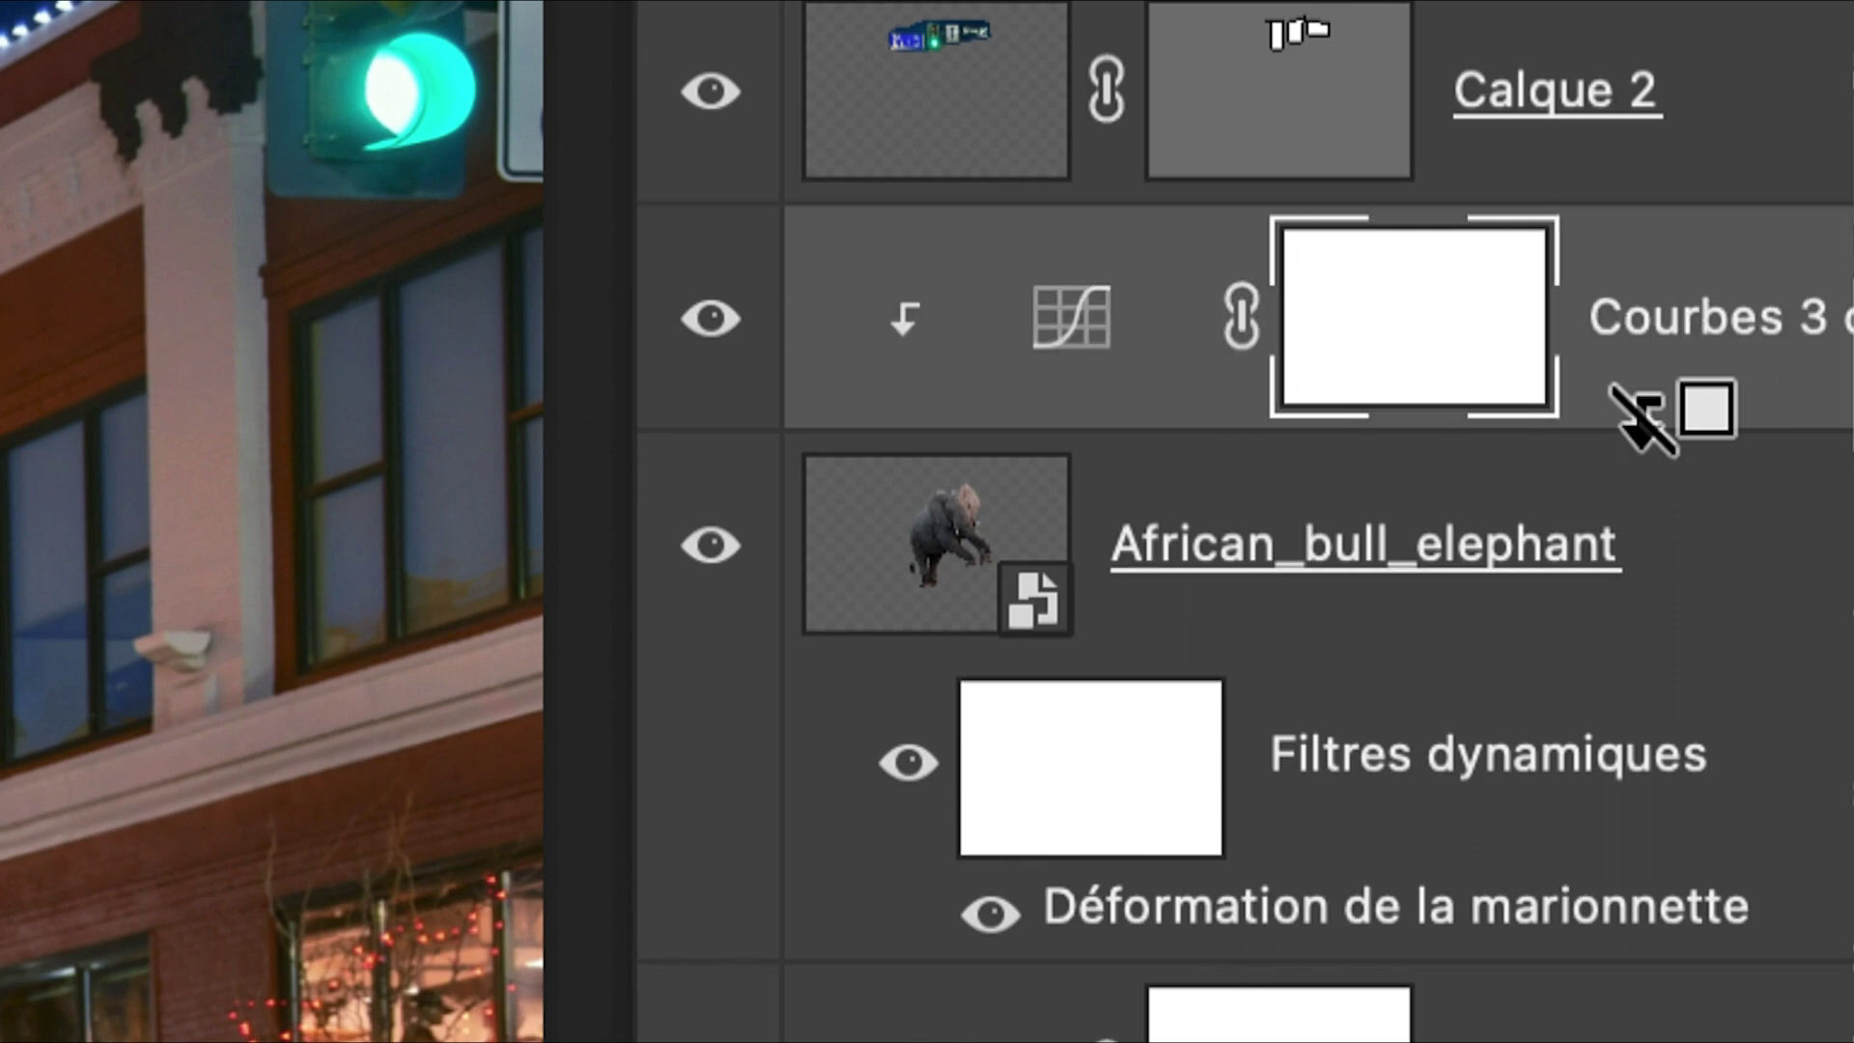
alt+click(1638, 433)
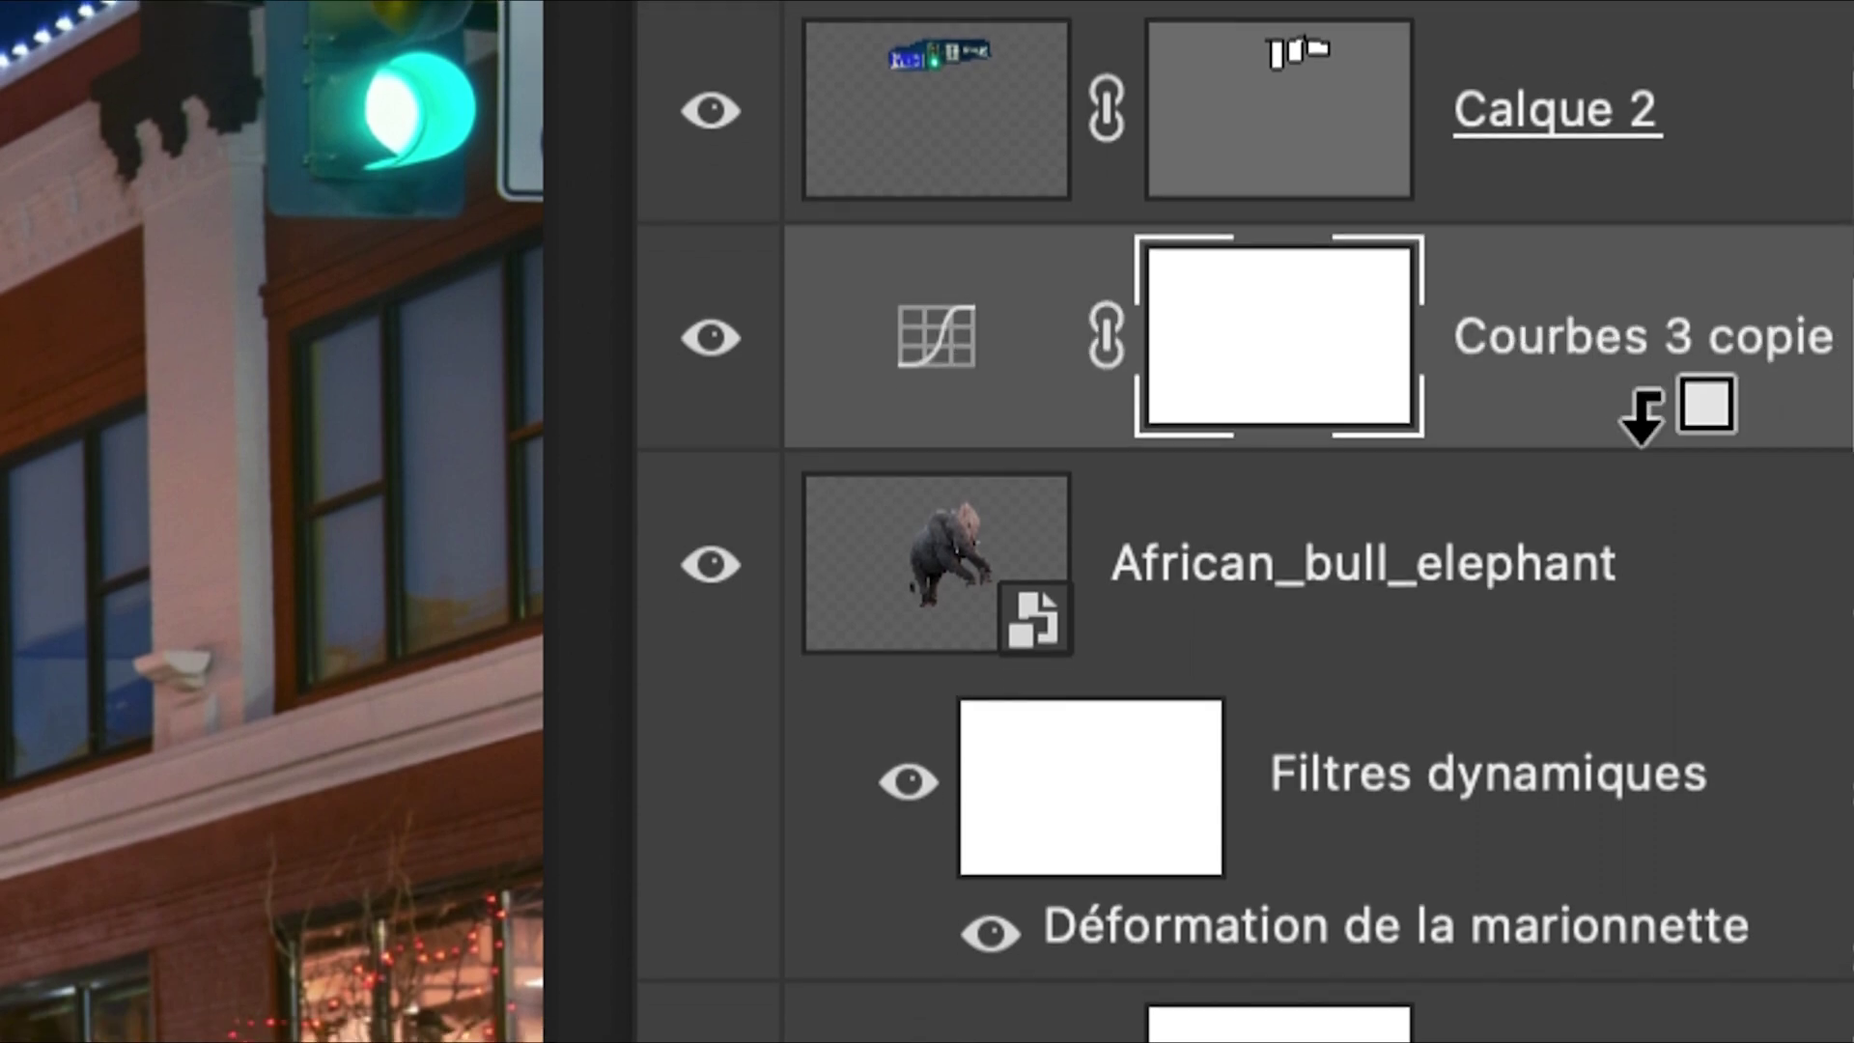
alt+click(1642, 417)
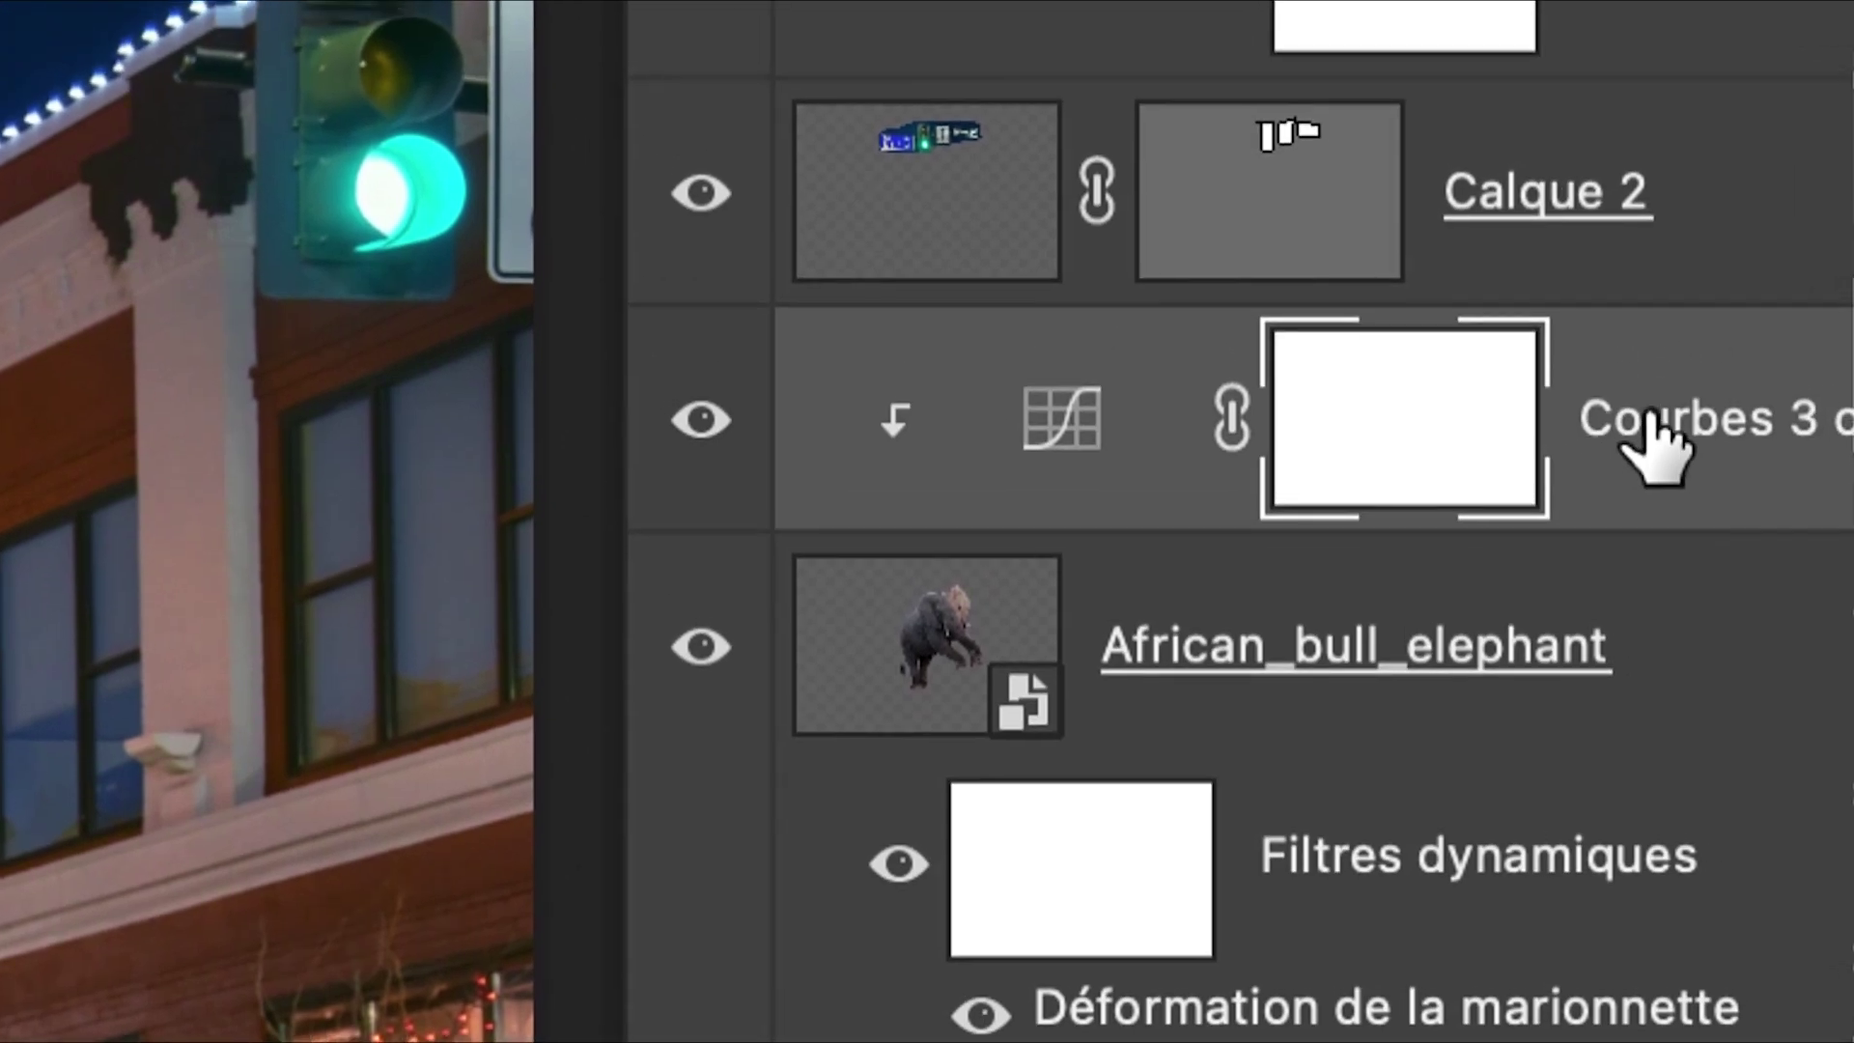
Step: Undo the accidental duplicate of Courbes 3 copie, and release and reapply its clipping to the elephant layer
drag(1656, 450, 1656, 447)
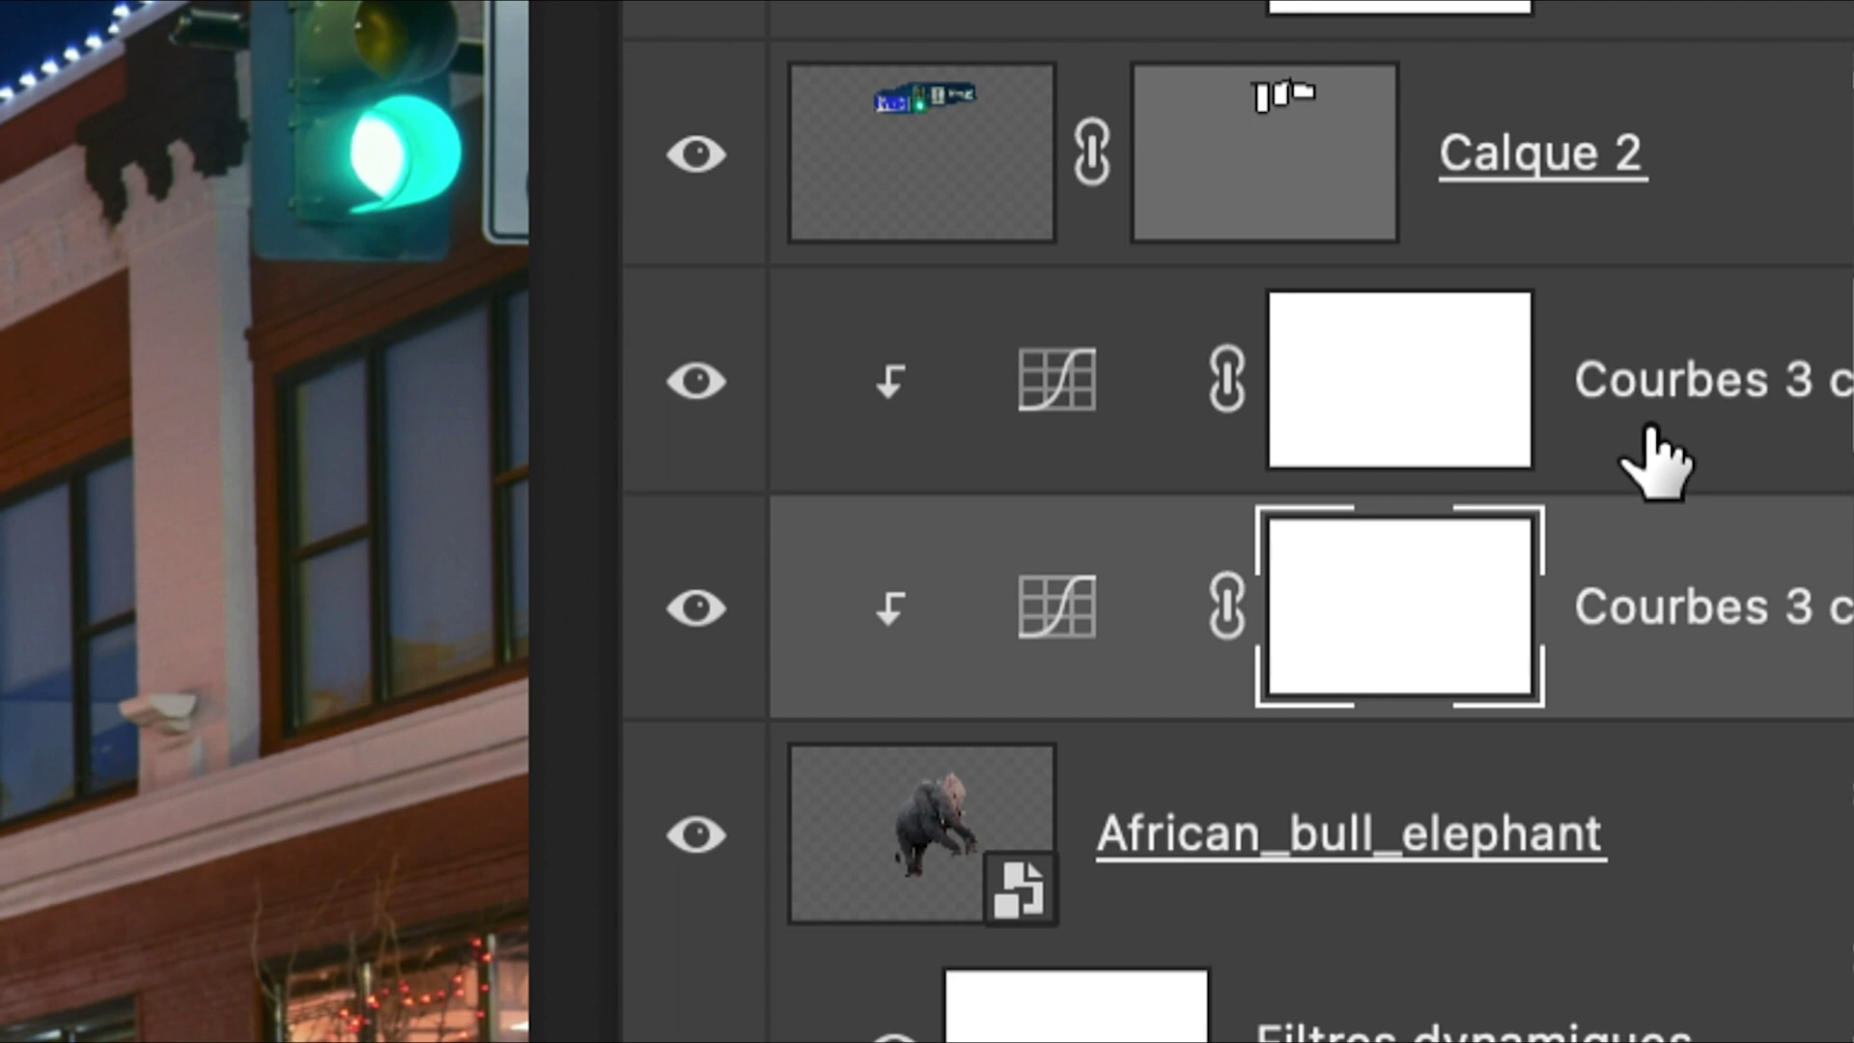
key(super+z)
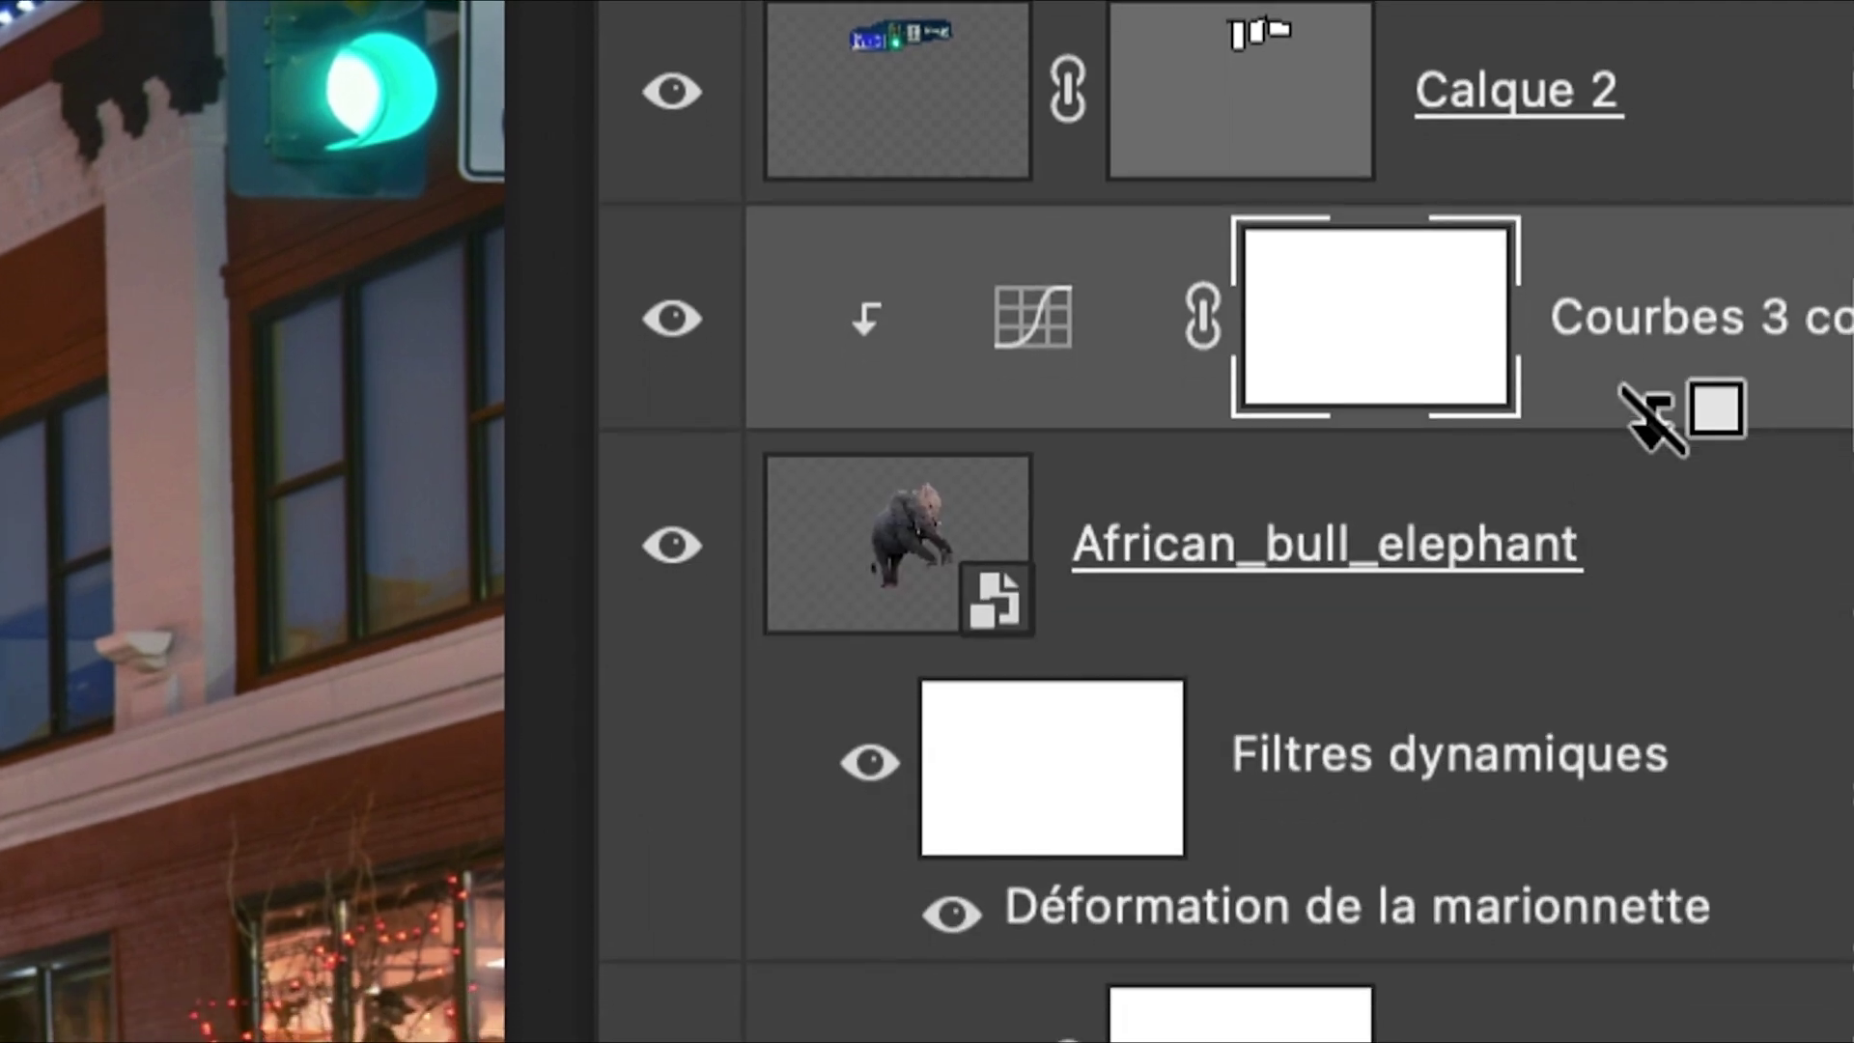
alt+click(1654, 421)
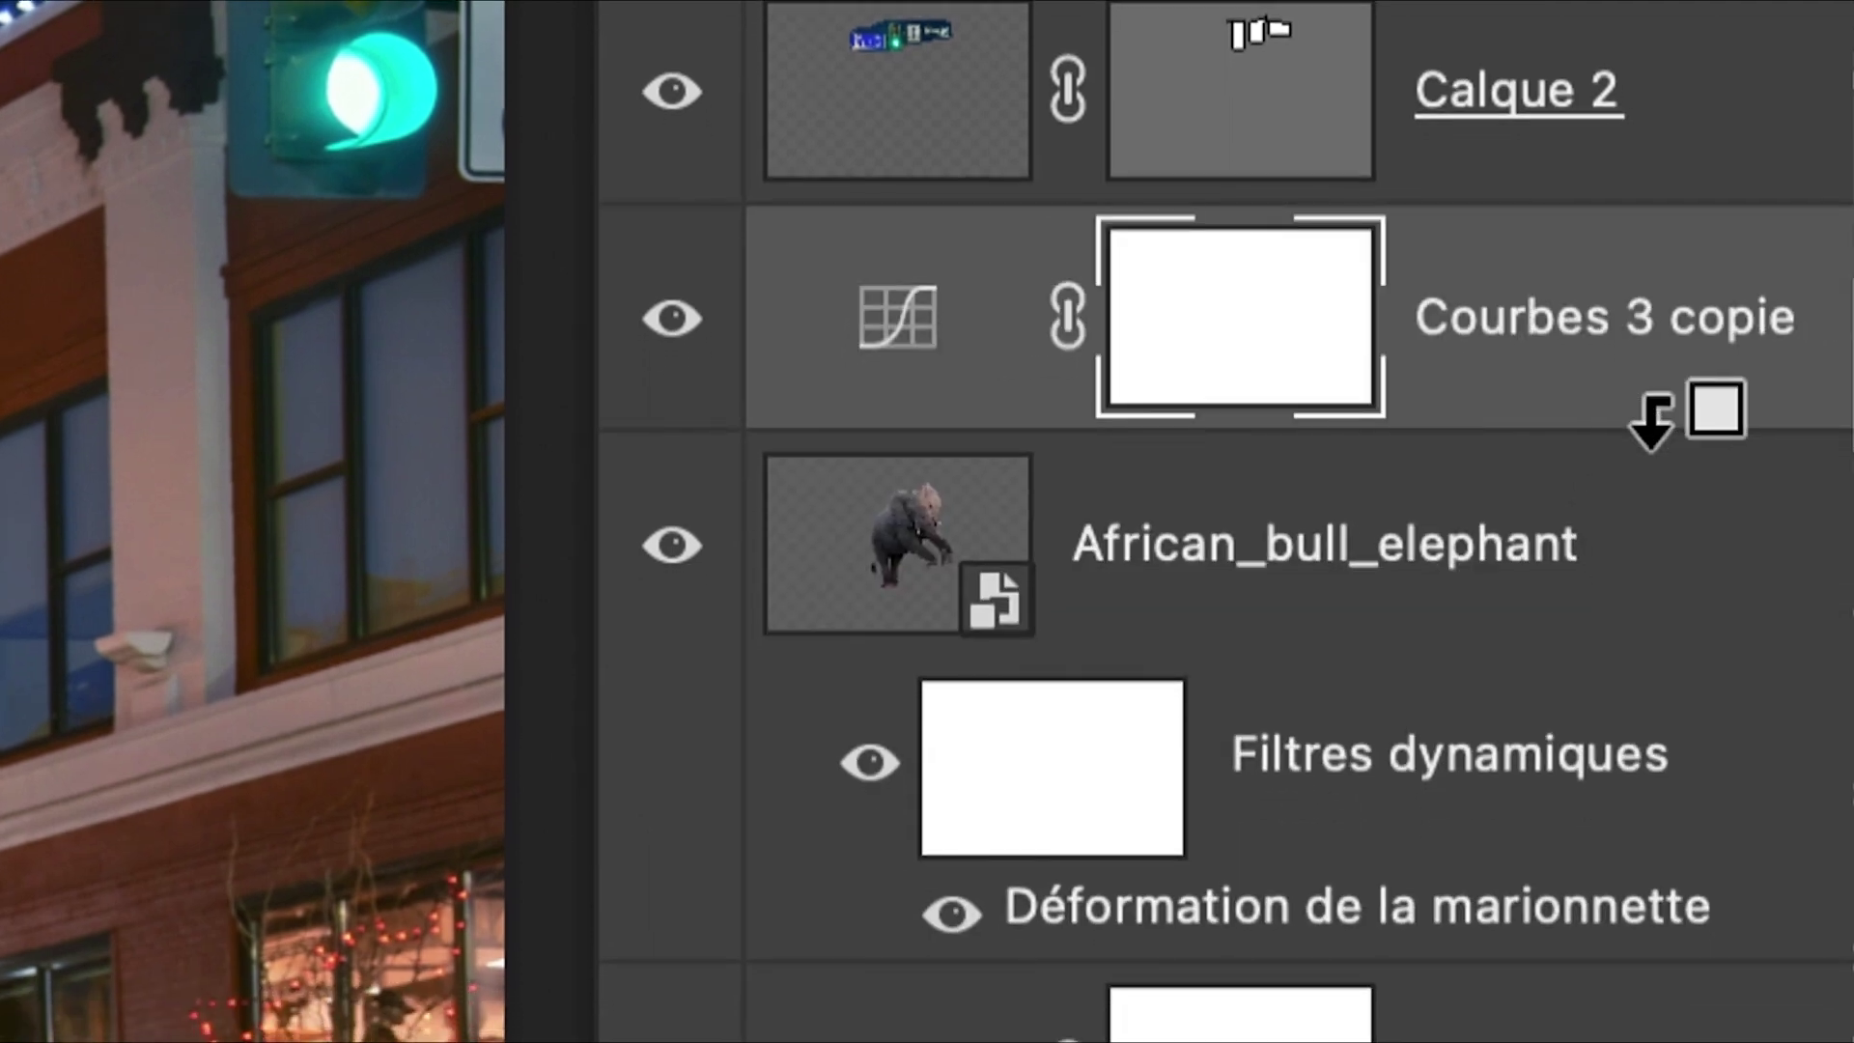
alt+click(1654, 420)
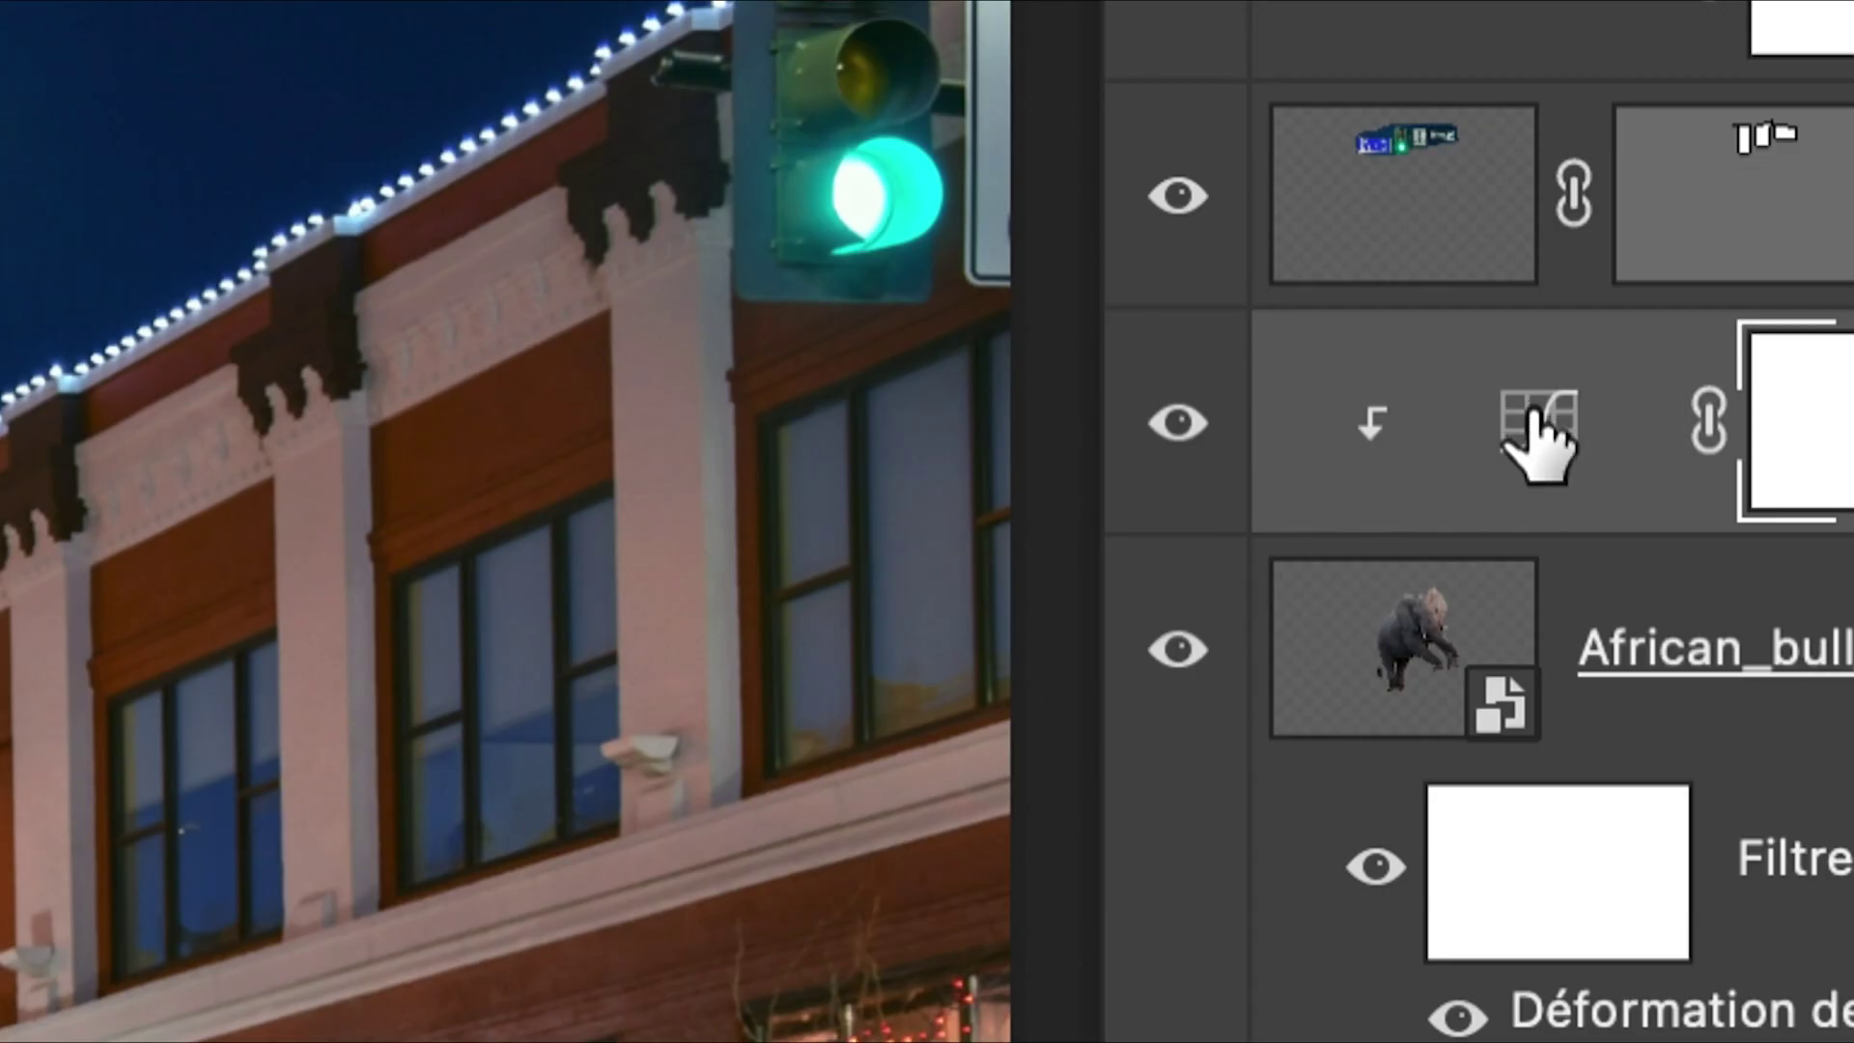
Step: Open the Courbes 3 copie adjustment settings and sample gray points on the elephant's head, belly and the shadow between its hind legs
double_click(1536, 415)
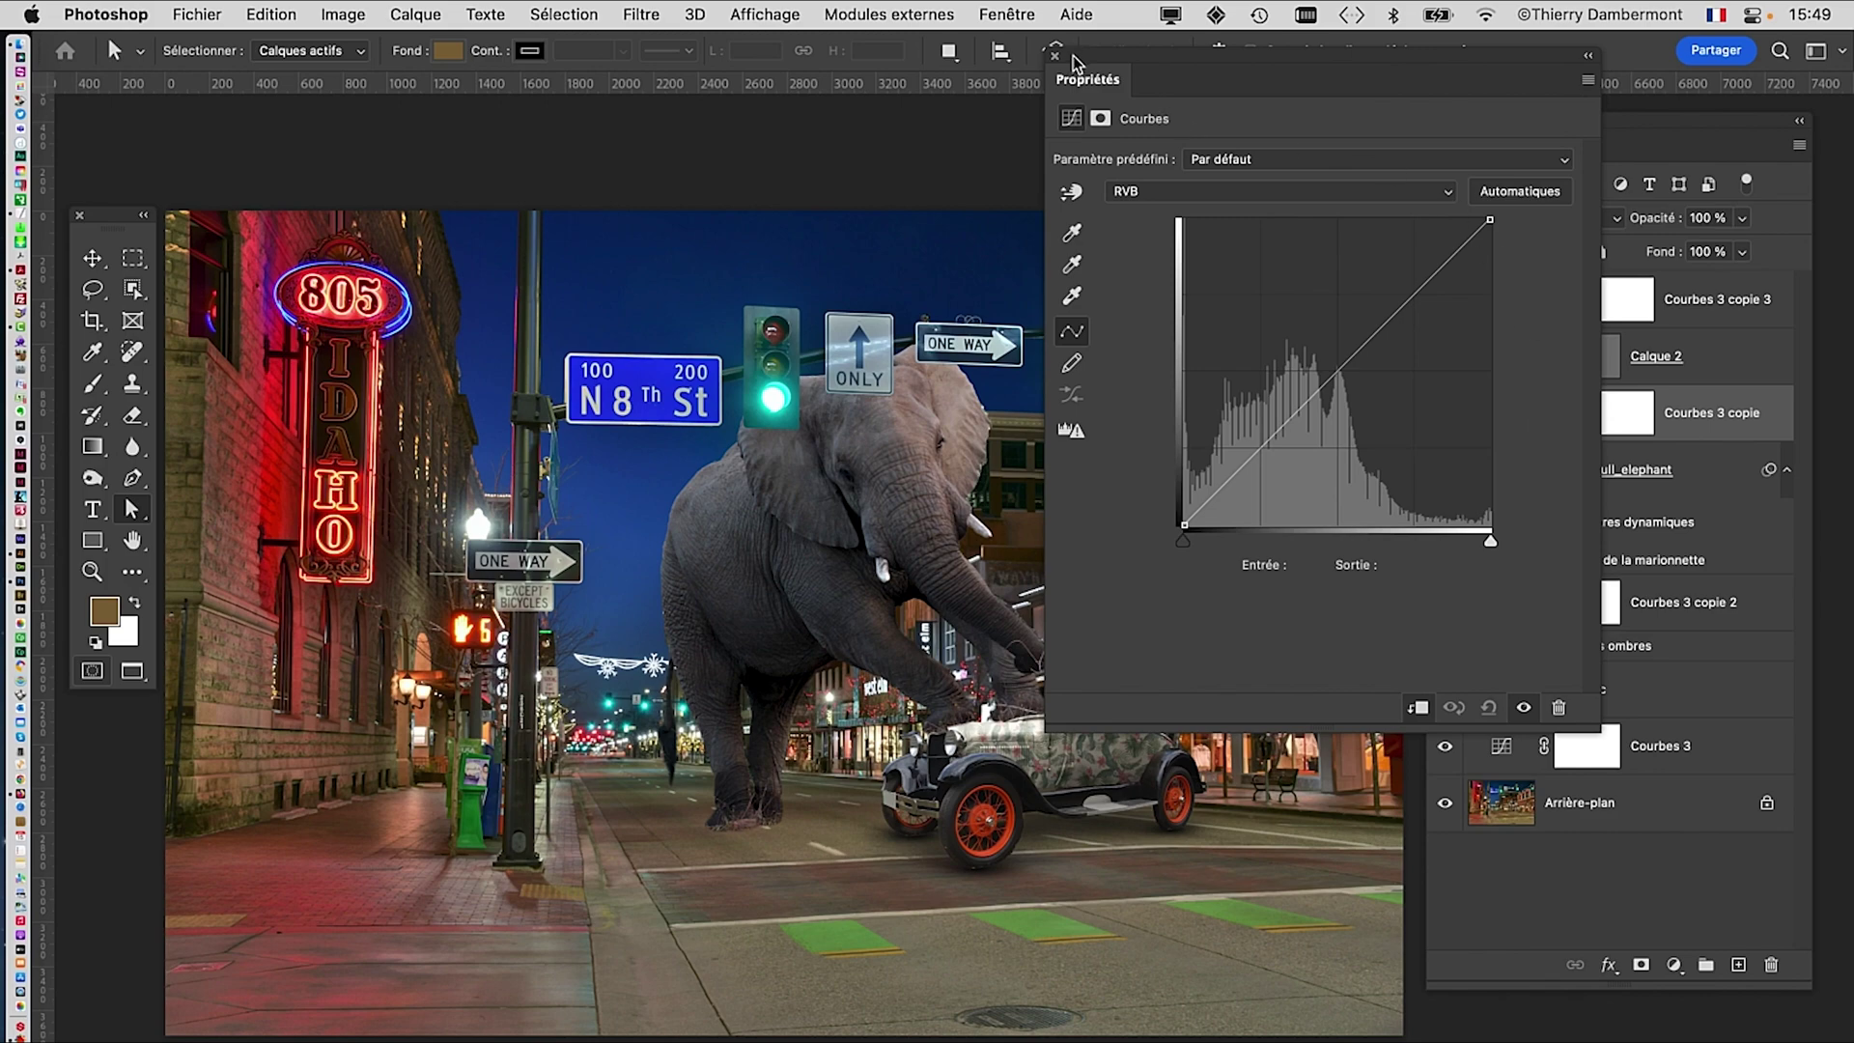
drag(1088, 65, 1300, 152)
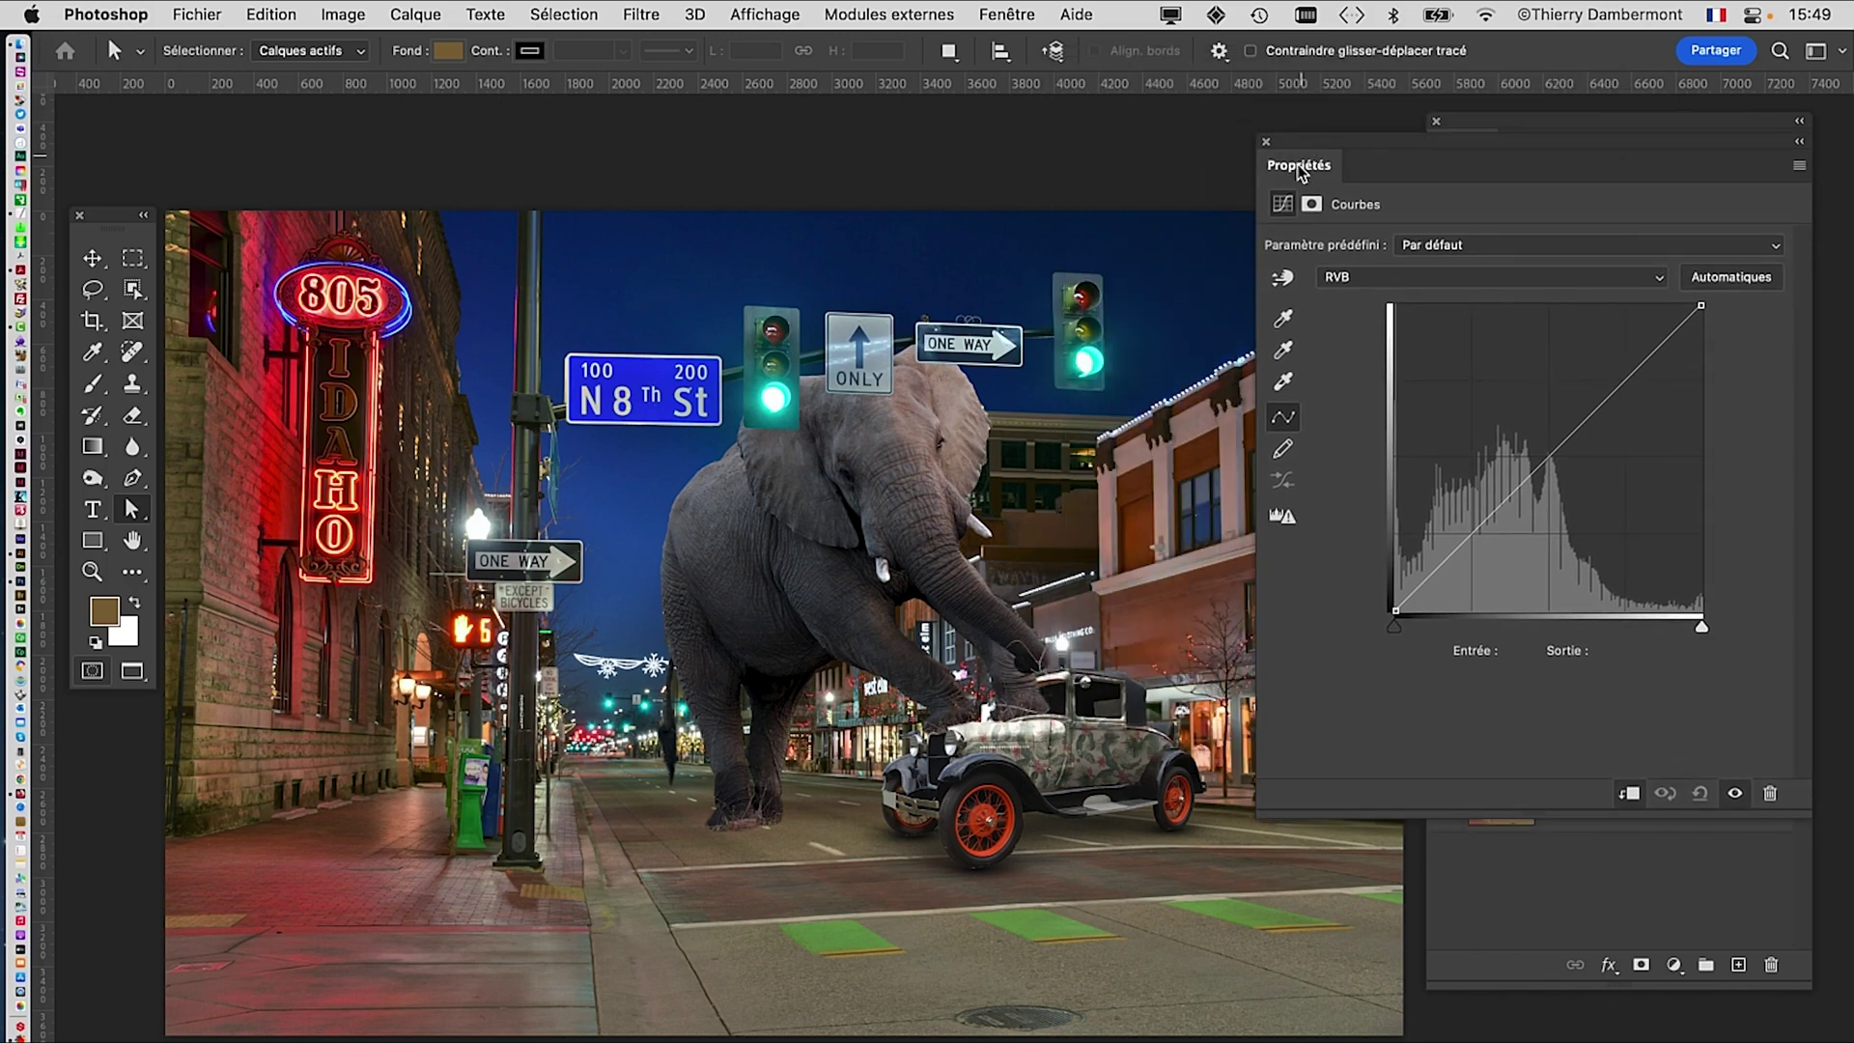
click(1280, 355)
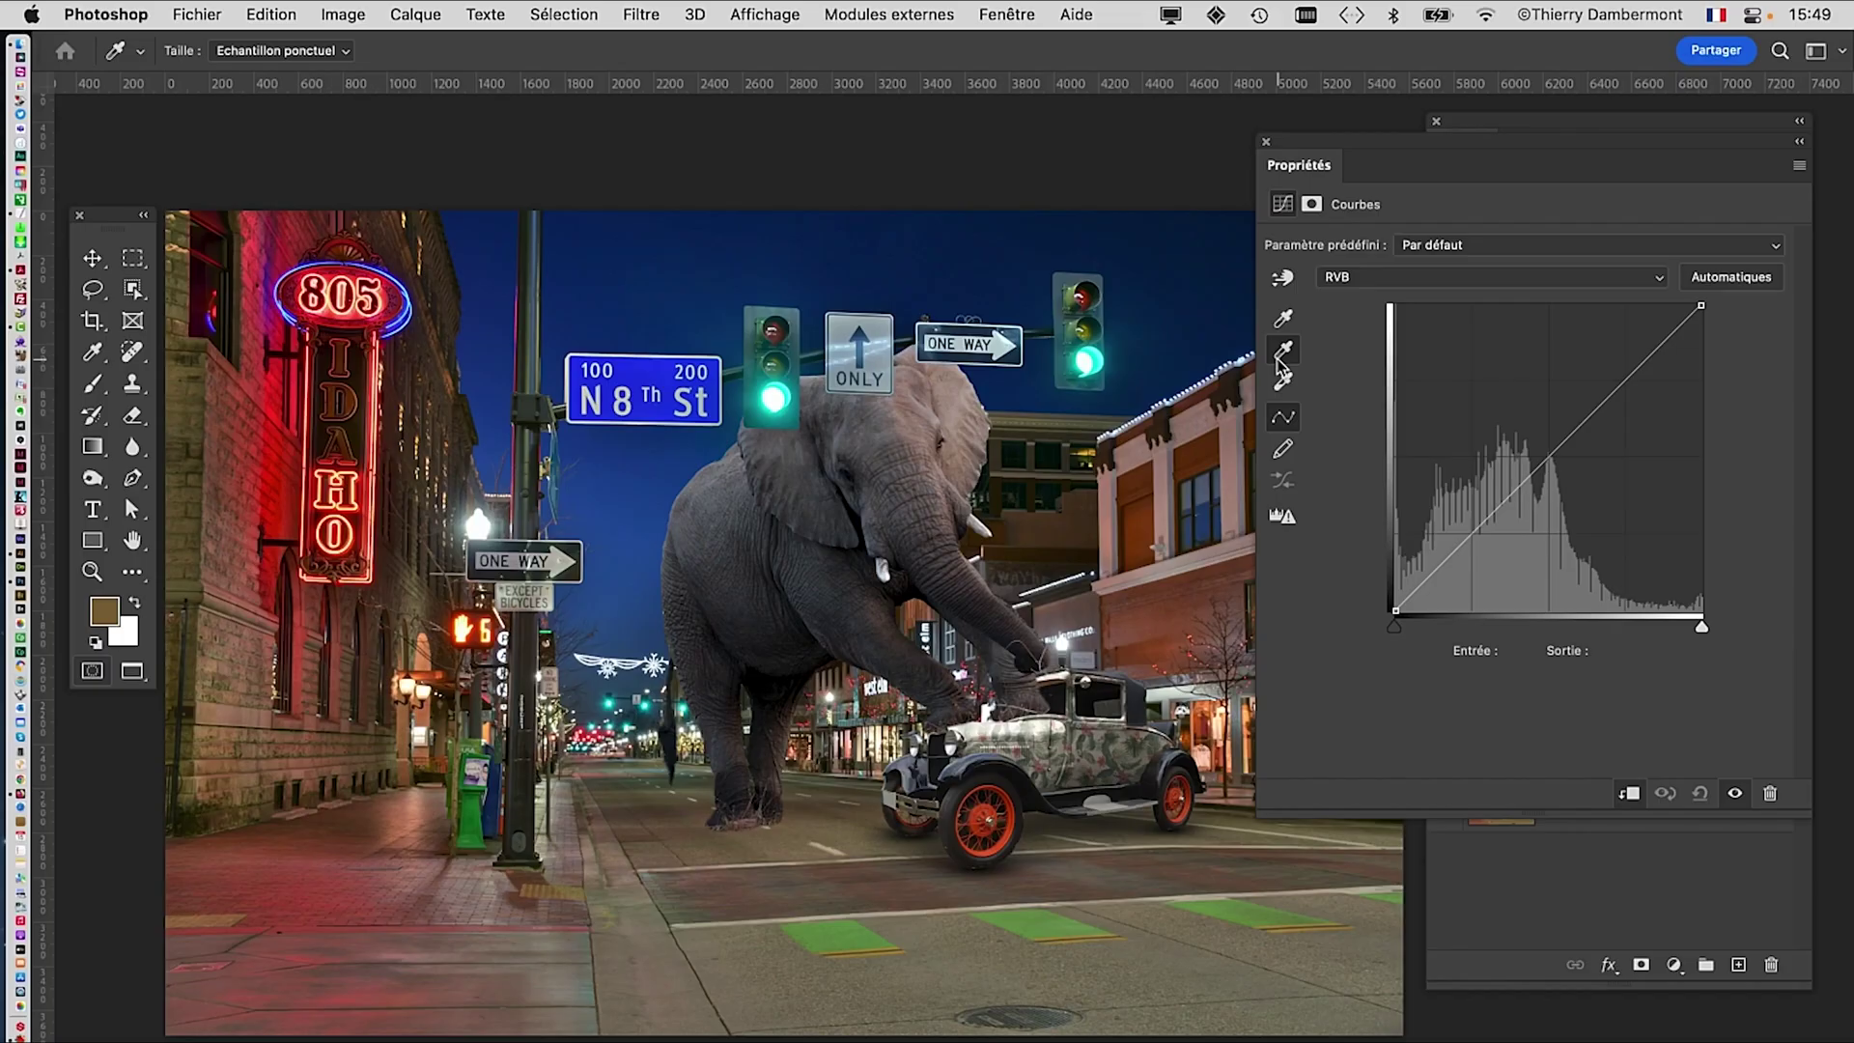
click(925, 467)
click(786, 609)
click(772, 669)
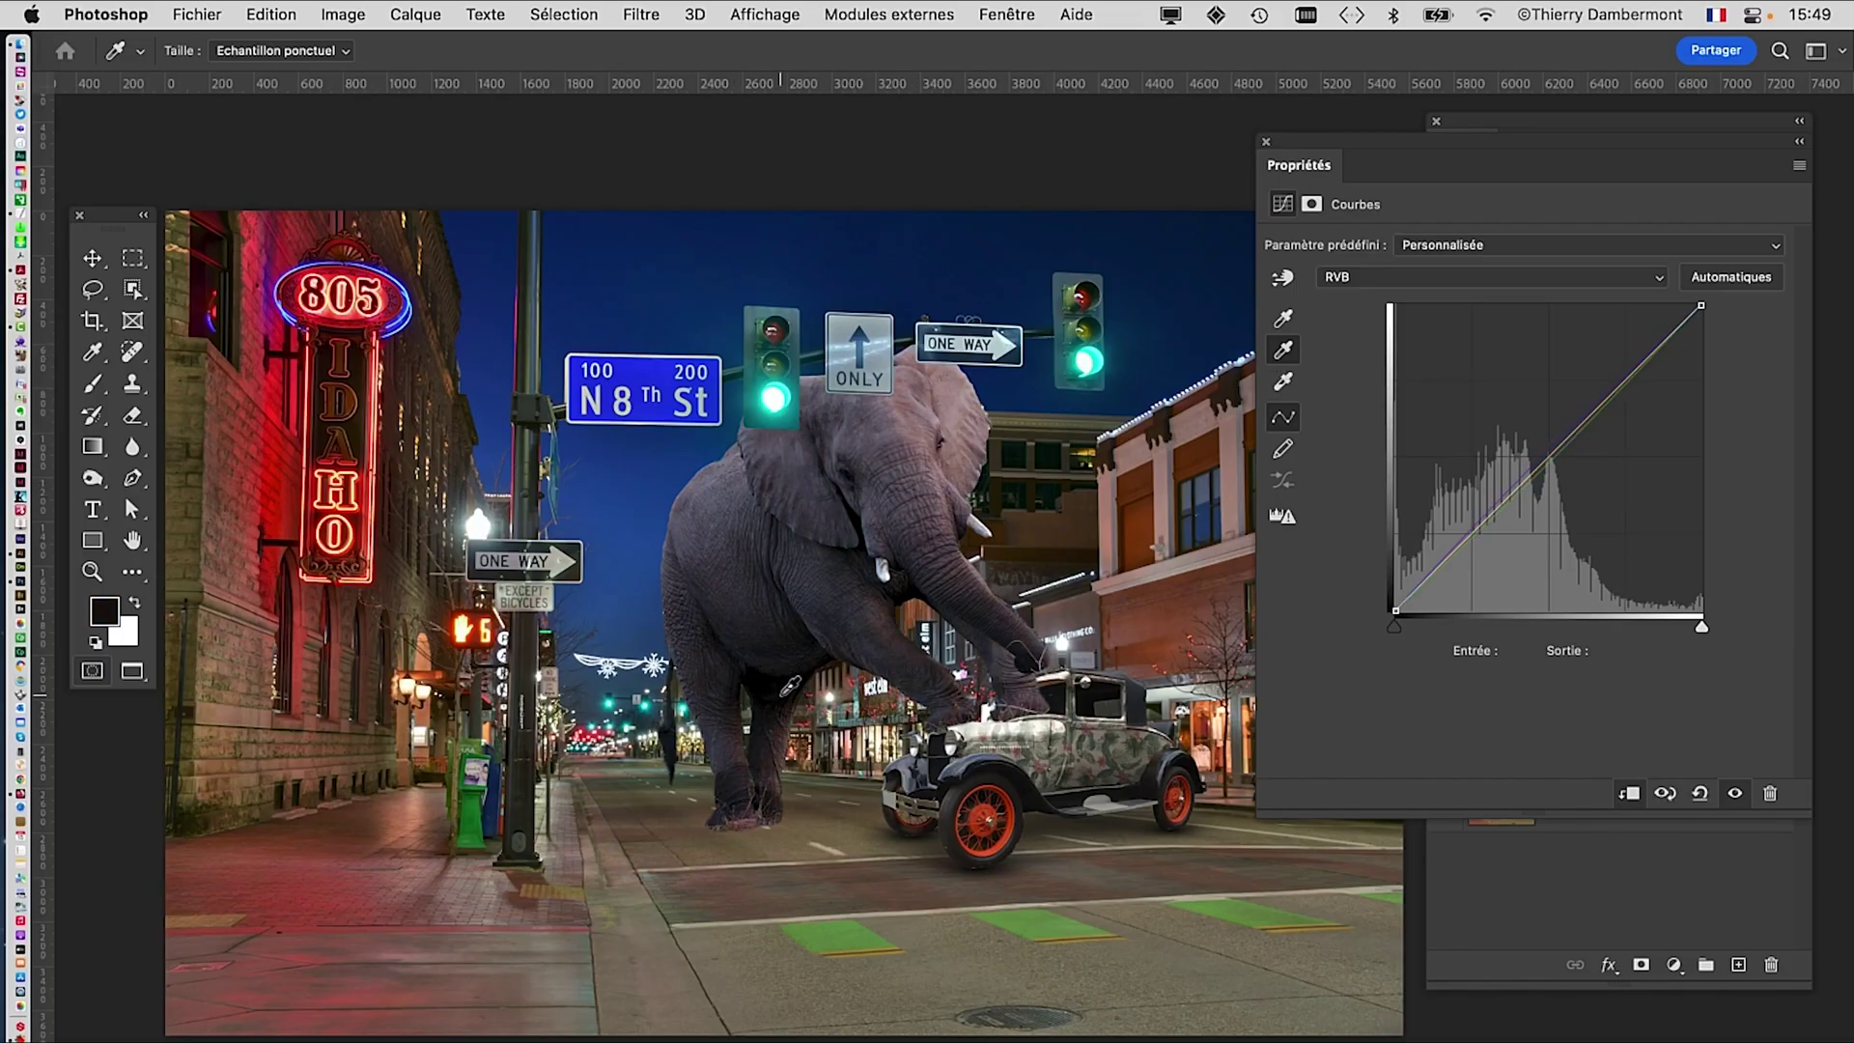
Step: Try further gray points on the elephant's lower belly and hind leg
click(816, 629)
click(859, 606)
click(810, 628)
scroll(759, 663, up, 3)
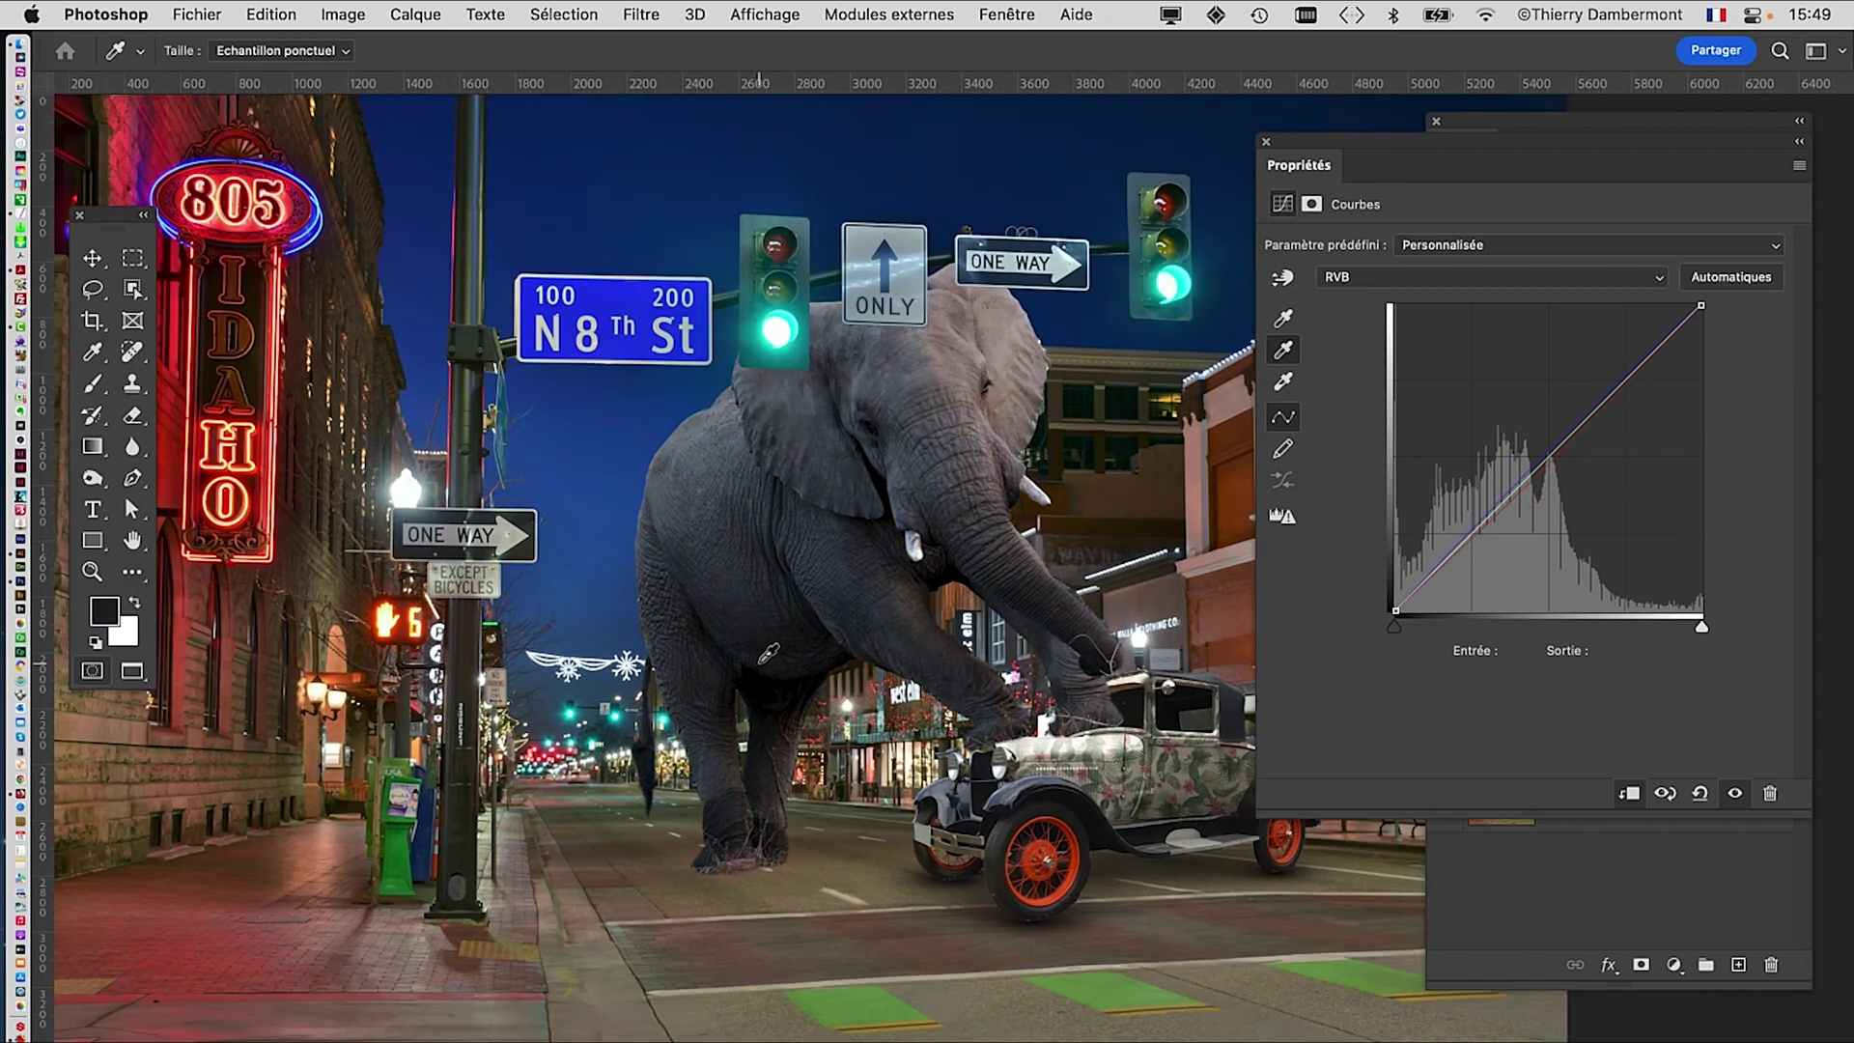
click(790, 649)
click(792, 674)
click(783, 730)
Step: Sample gray points on the elephant's flank, head and ear, finishing on the forehead beside the far ear
click(755, 563)
click(871, 436)
click(926, 361)
click(990, 314)
click(962, 389)
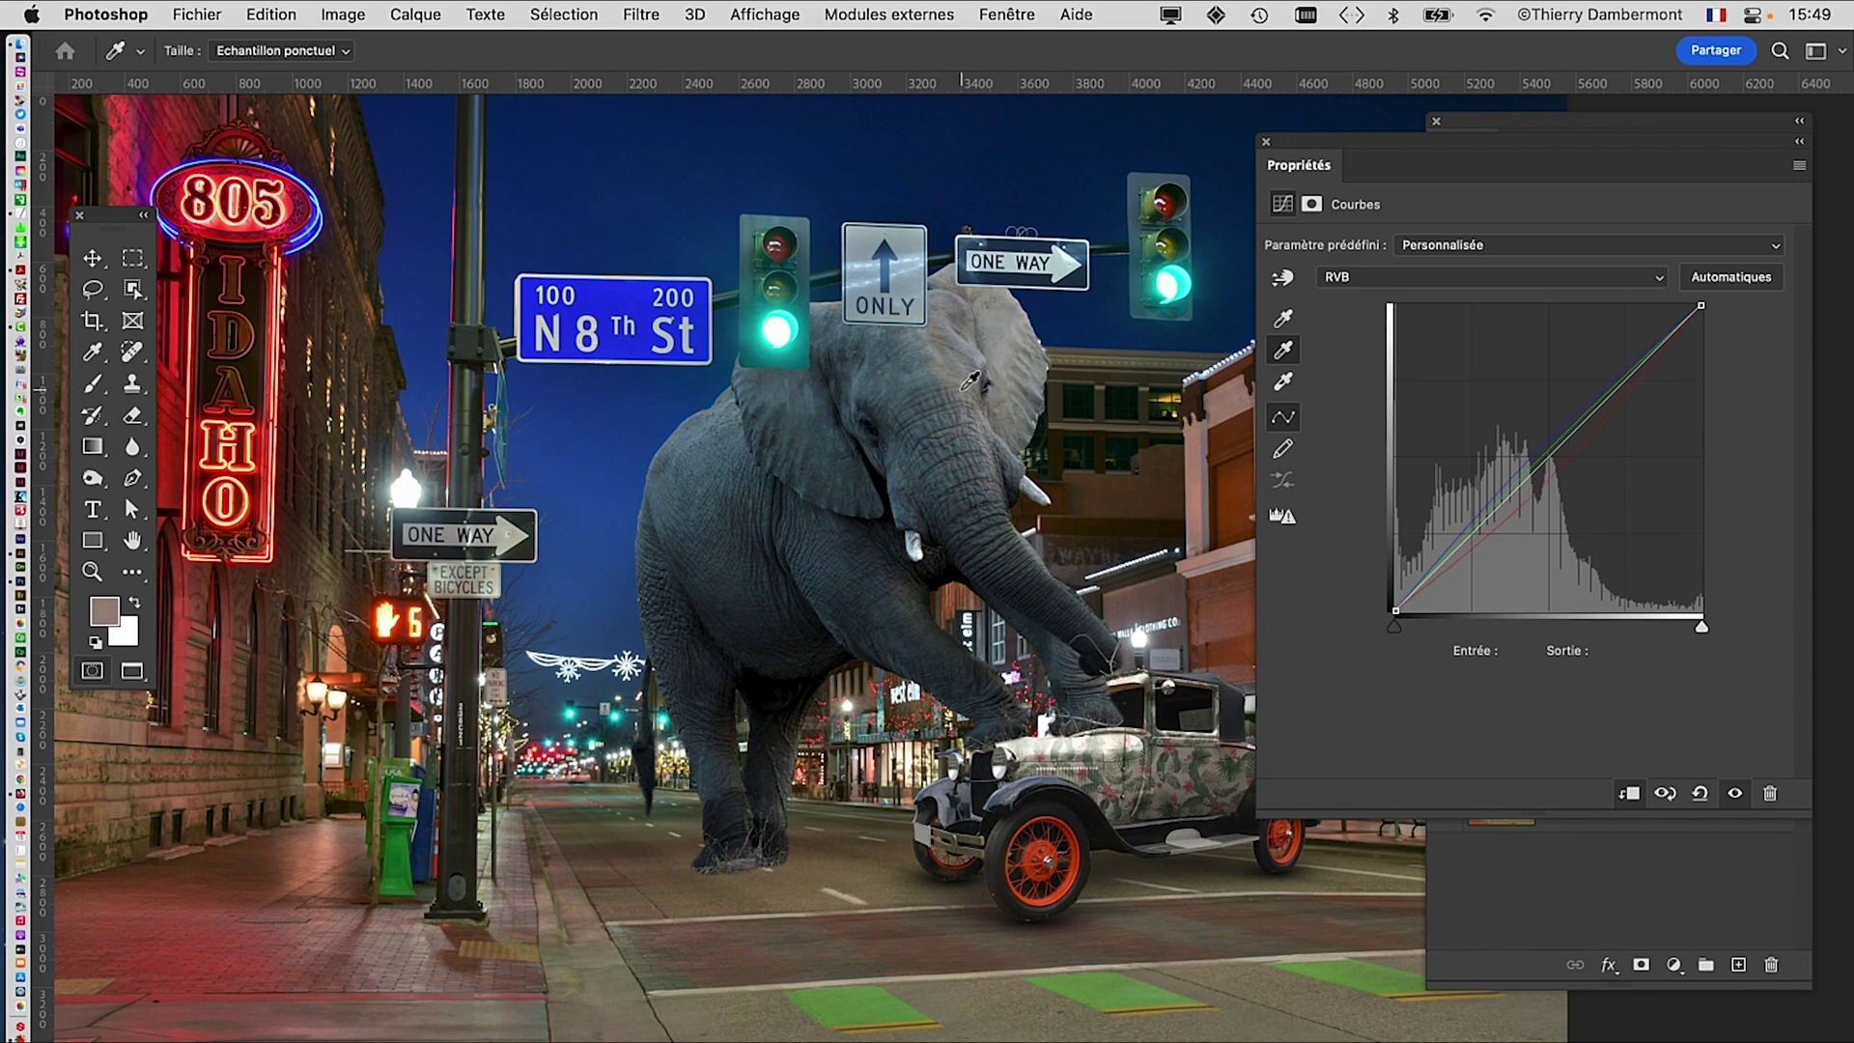
Step: Sample gray points on the elephant's near ear, flank, trunk and the dark fold behind the ear
click(800, 406)
click(741, 509)
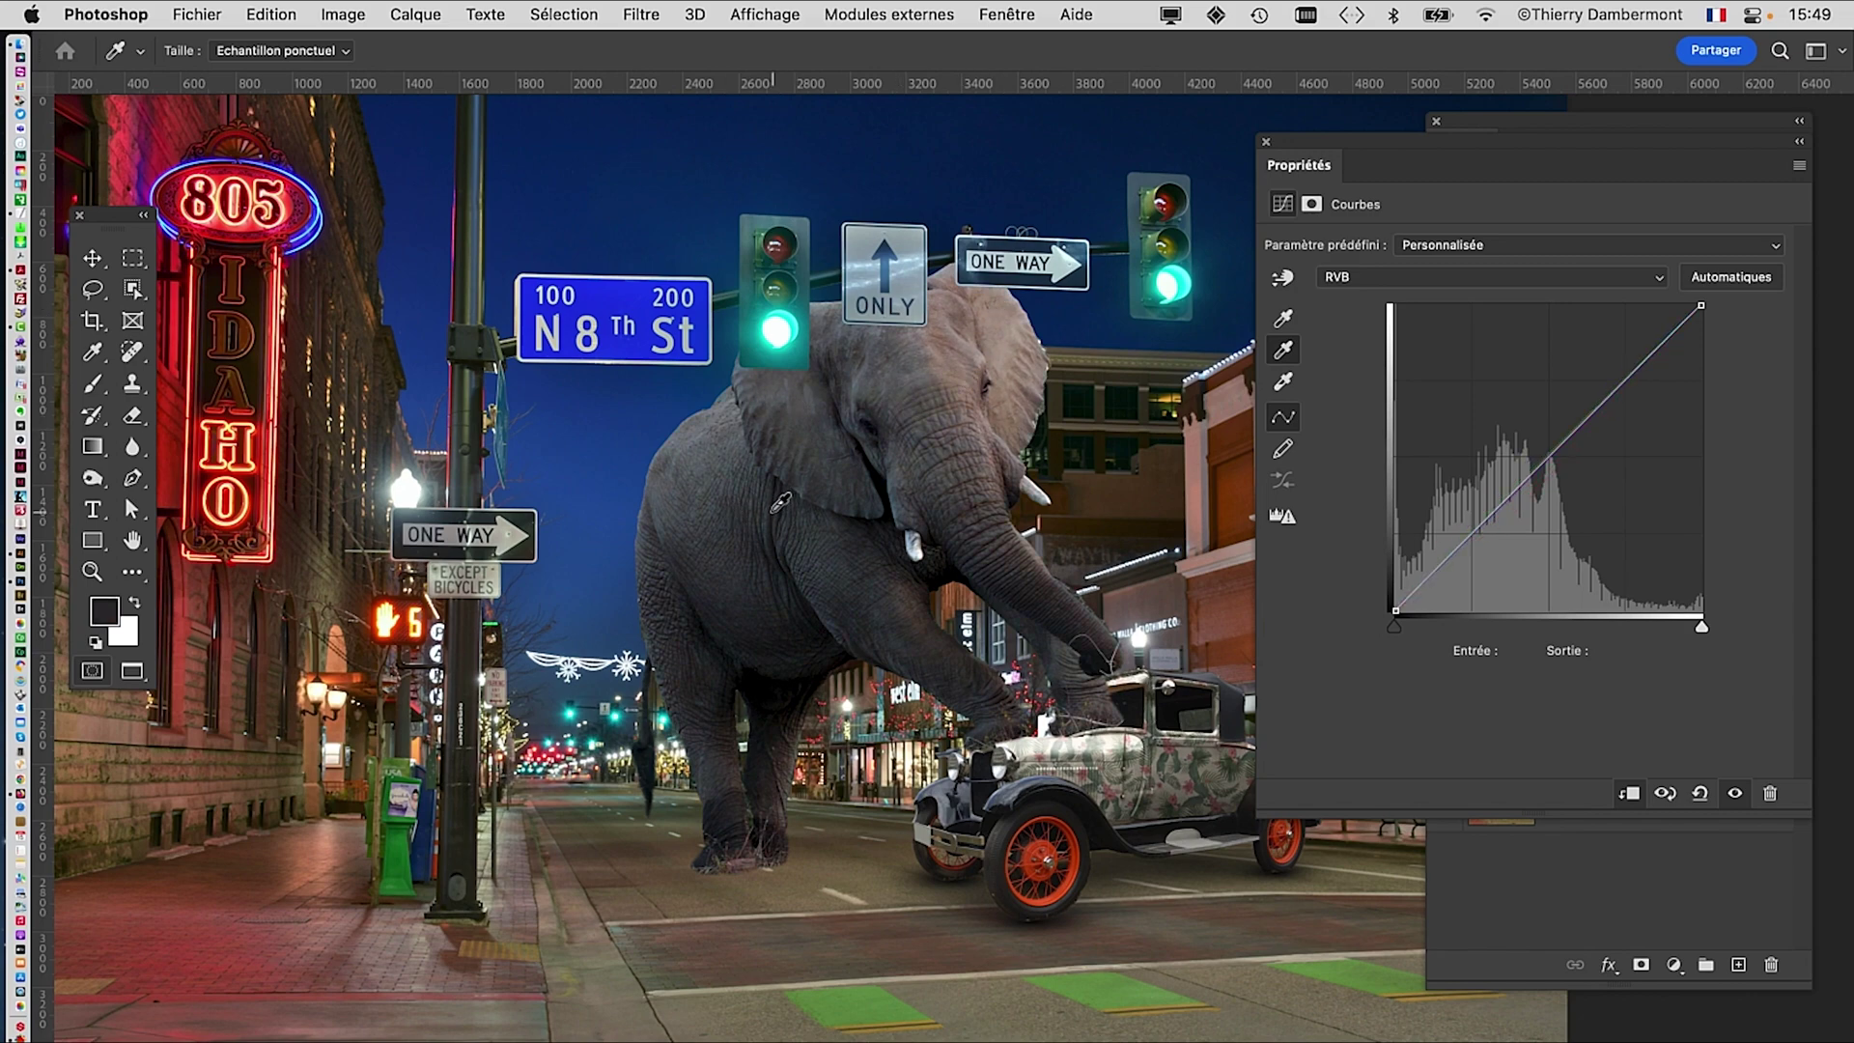
scroll(774, 512, up, 5)
click(1061, 462)
click(948, 463)
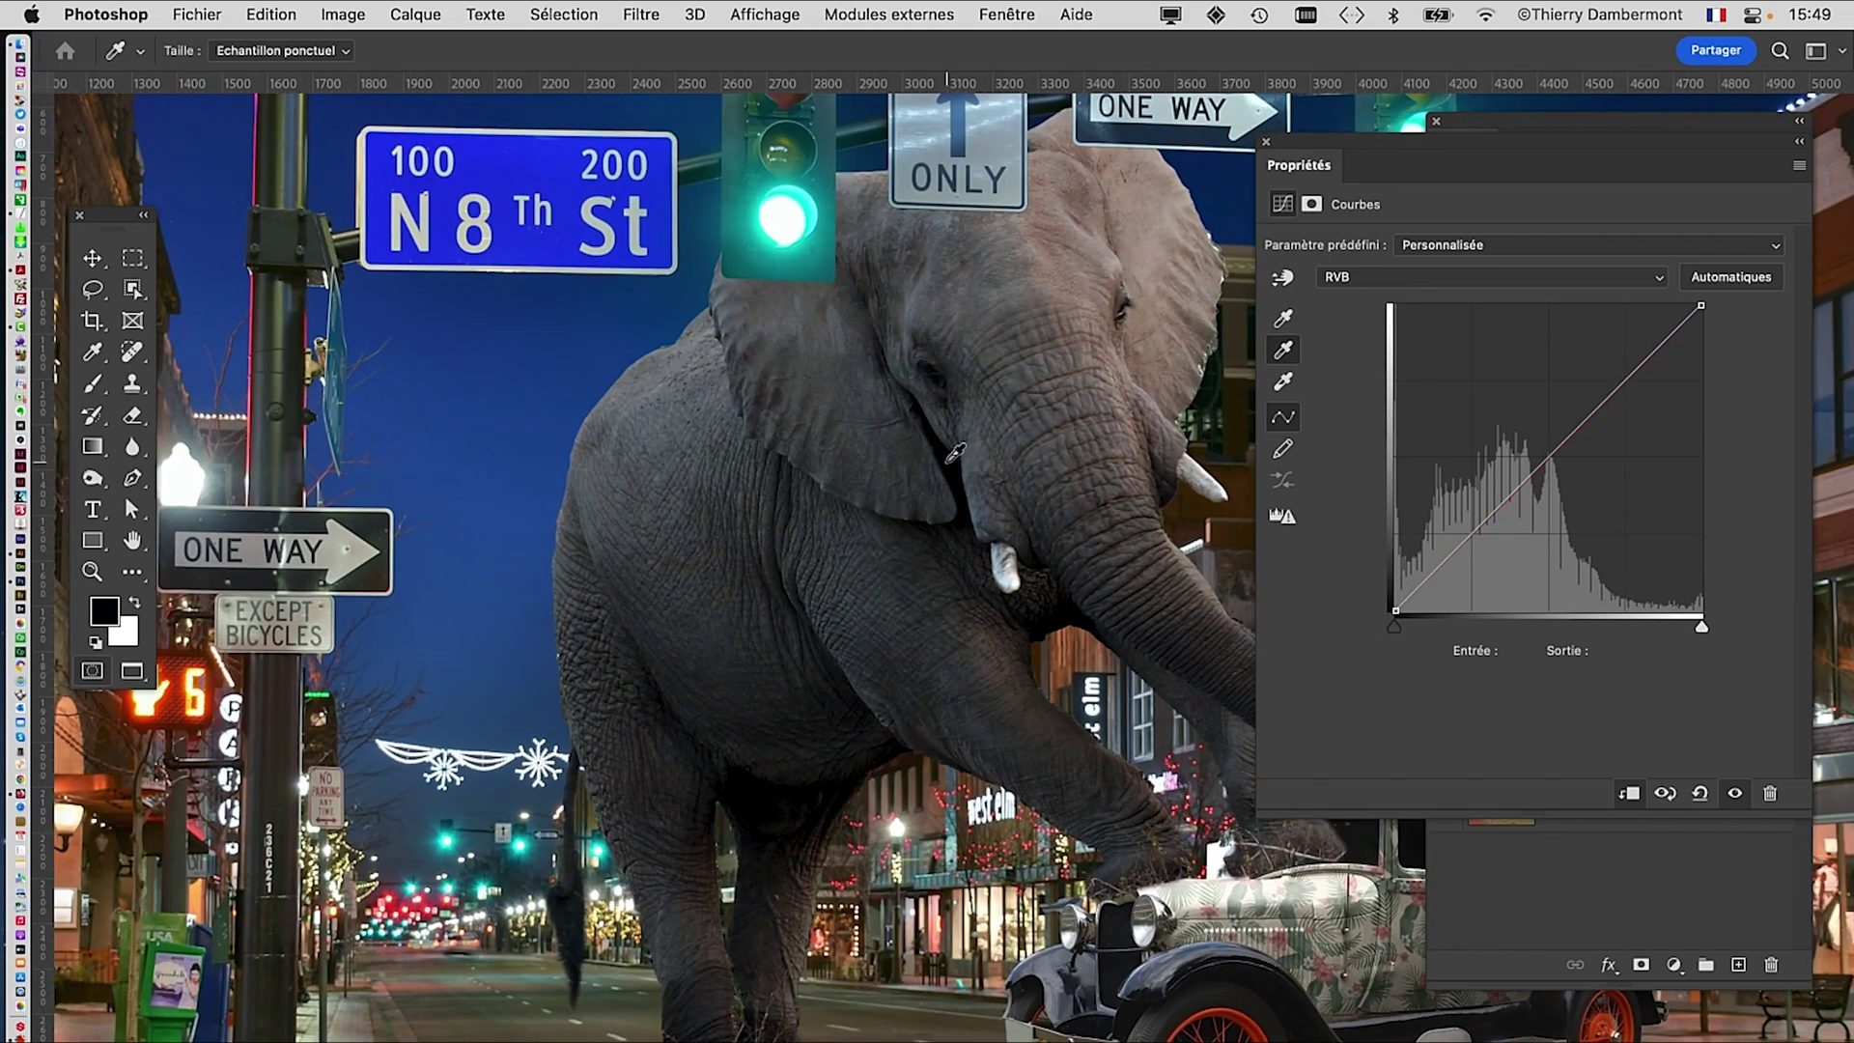
Step: Sample gray points on the elephant's trunk, forehead and near ear, finishing on the flank just behind the ear
click(1041, 382)
click(992, 308)
click(803, 469)
click(762, 521)
click(736, 529)
scroll(763, 535, down, 4)
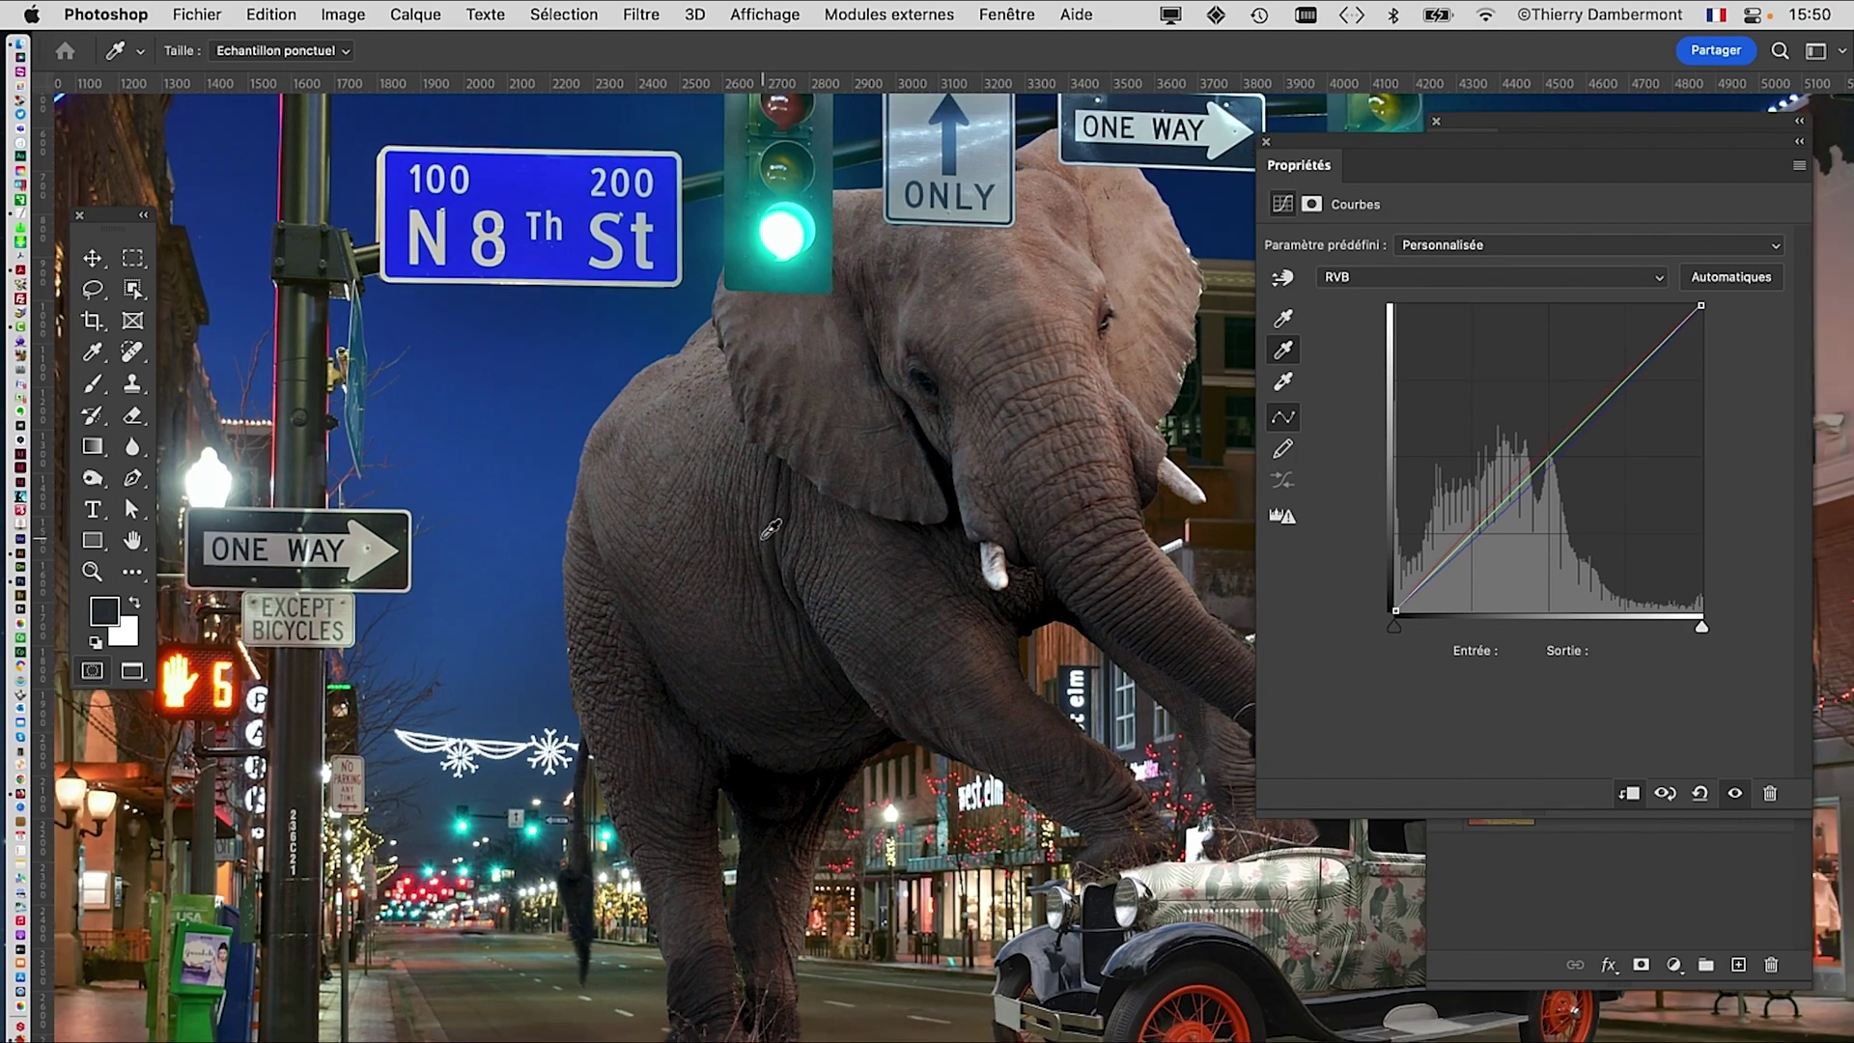
drag(874, 502, 674, 495)
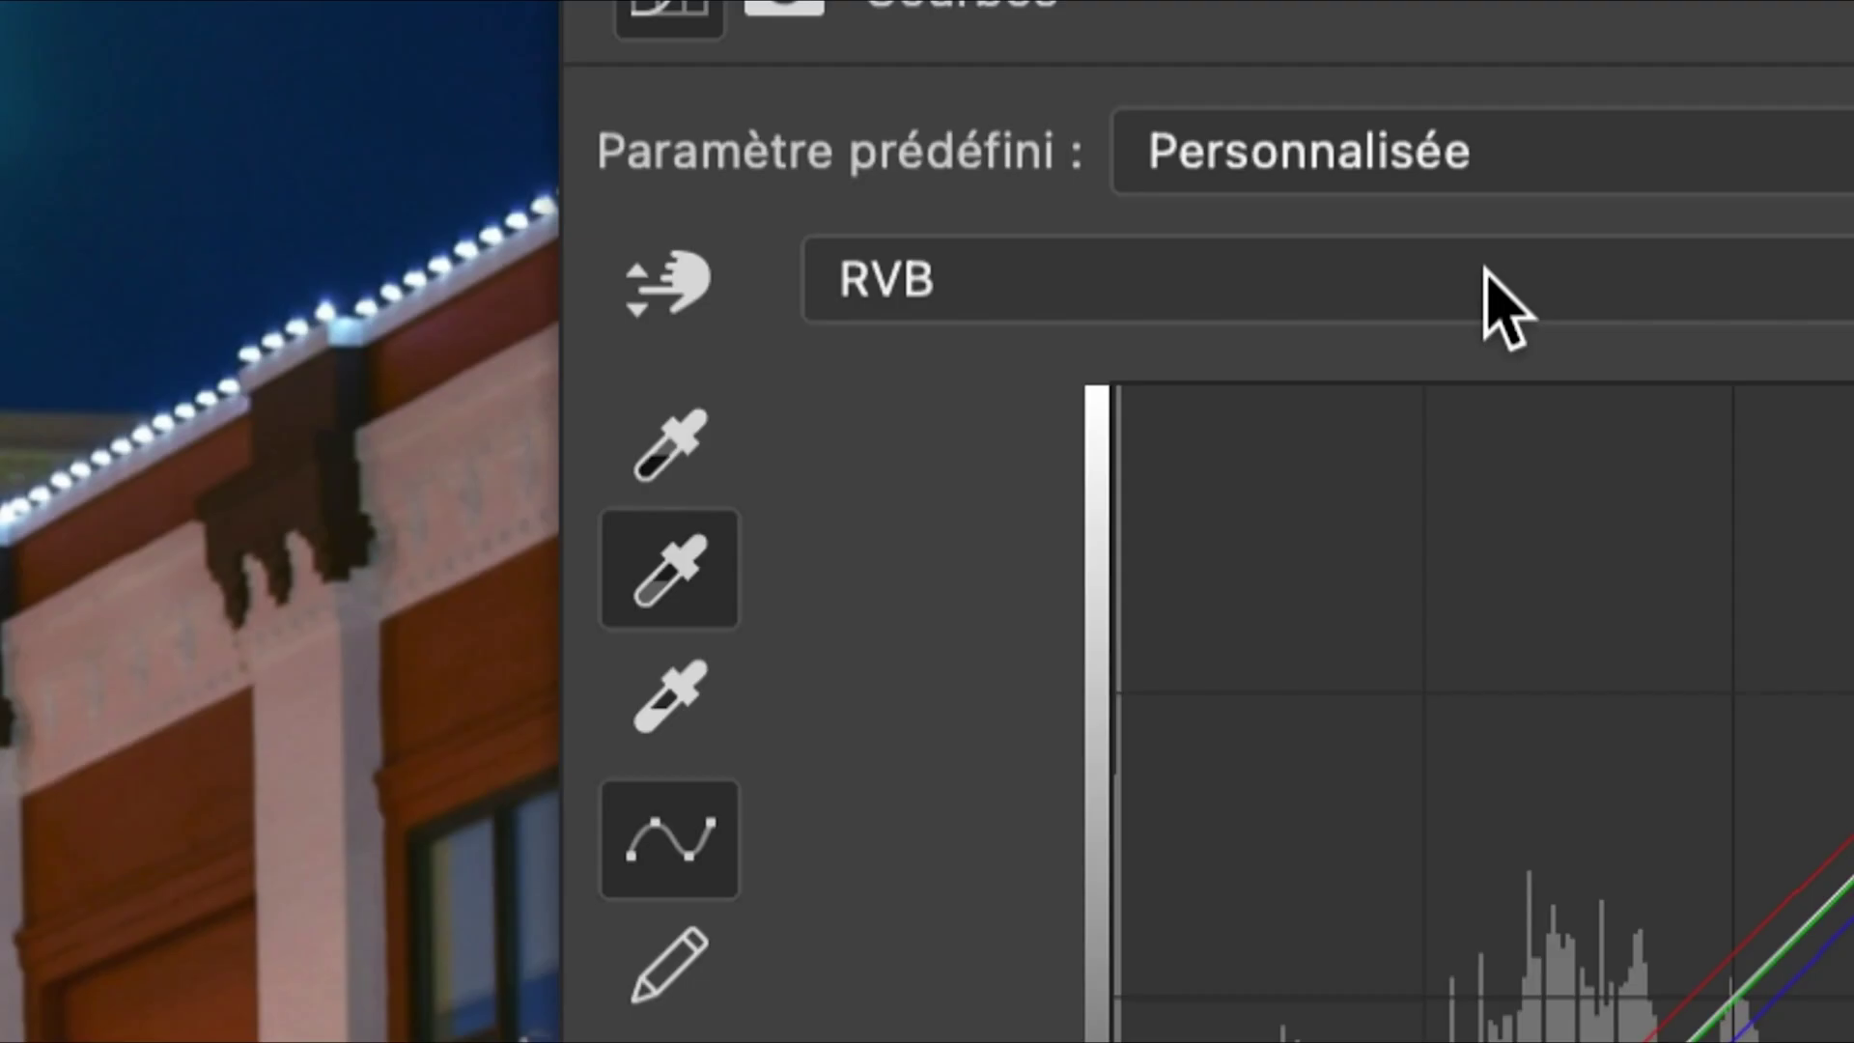
Step: Go through the RVB, Vert and Bleu channels of the curve, and move the Rouge midpoint to input 112, output 122
click(1487, 280)
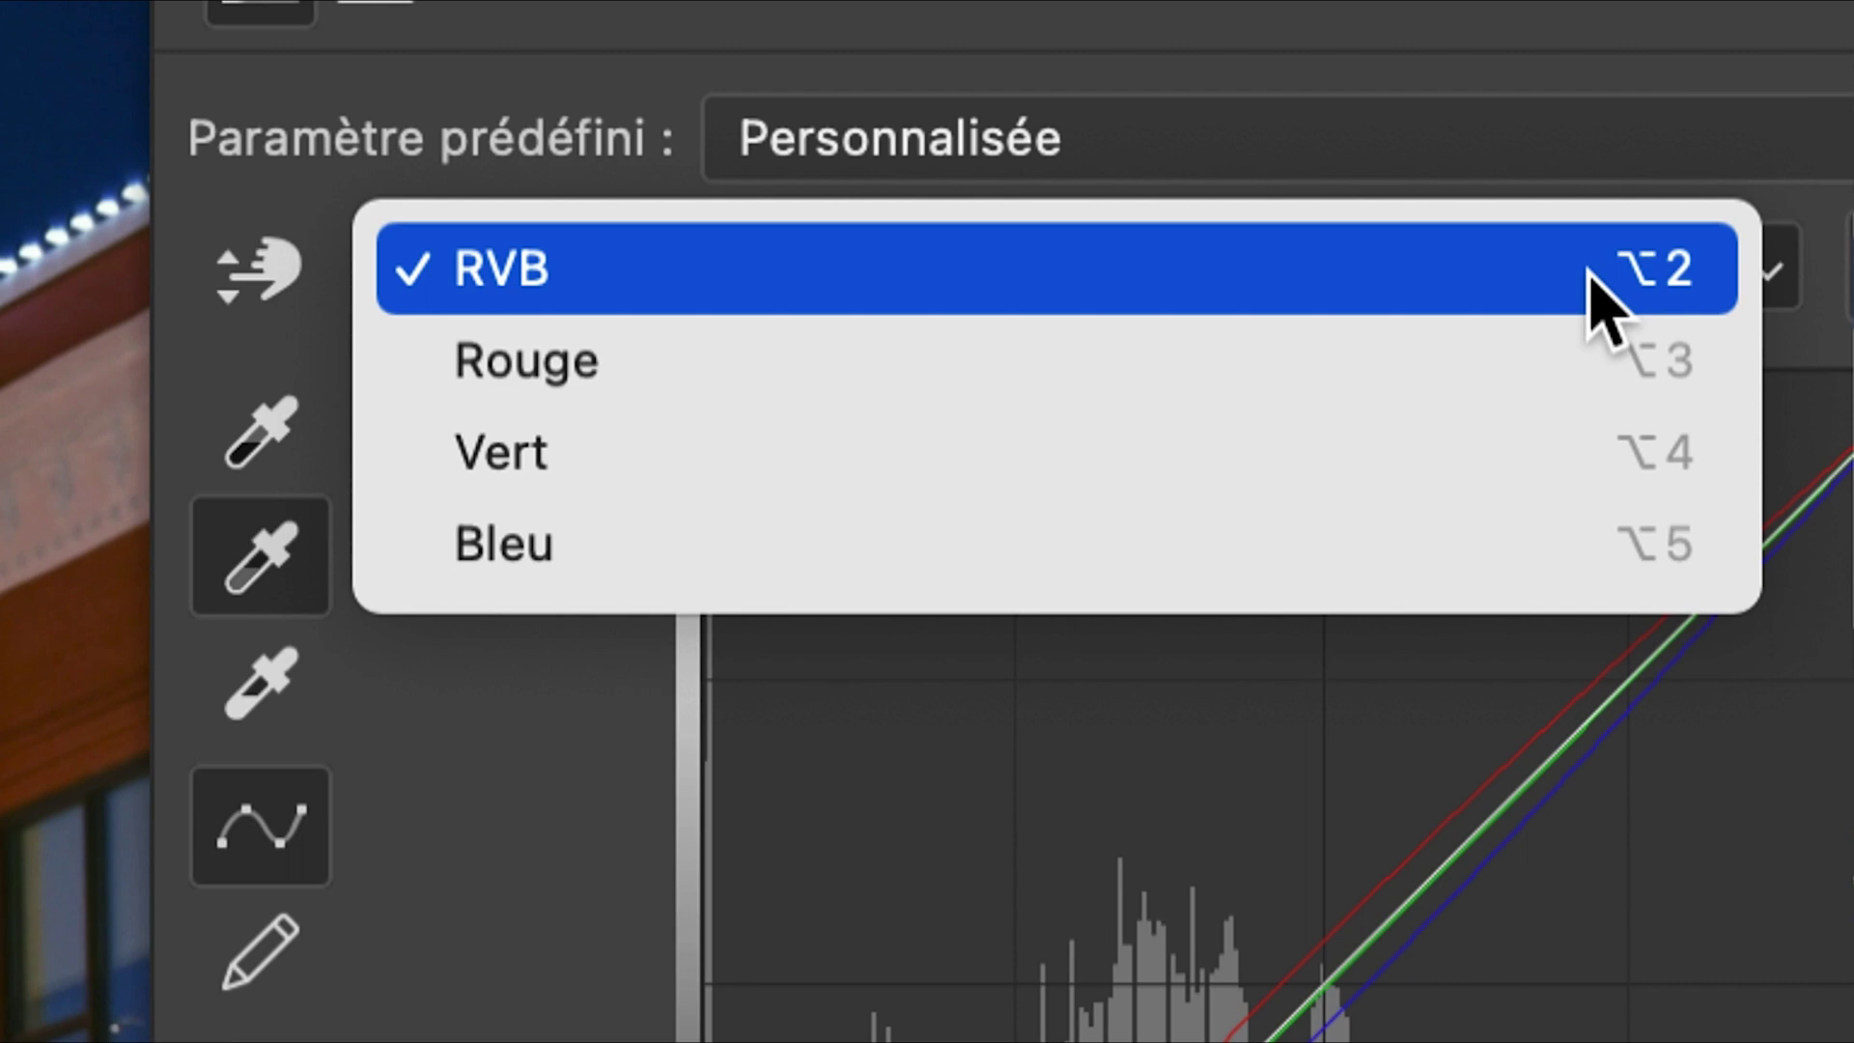
click(1592, 280)
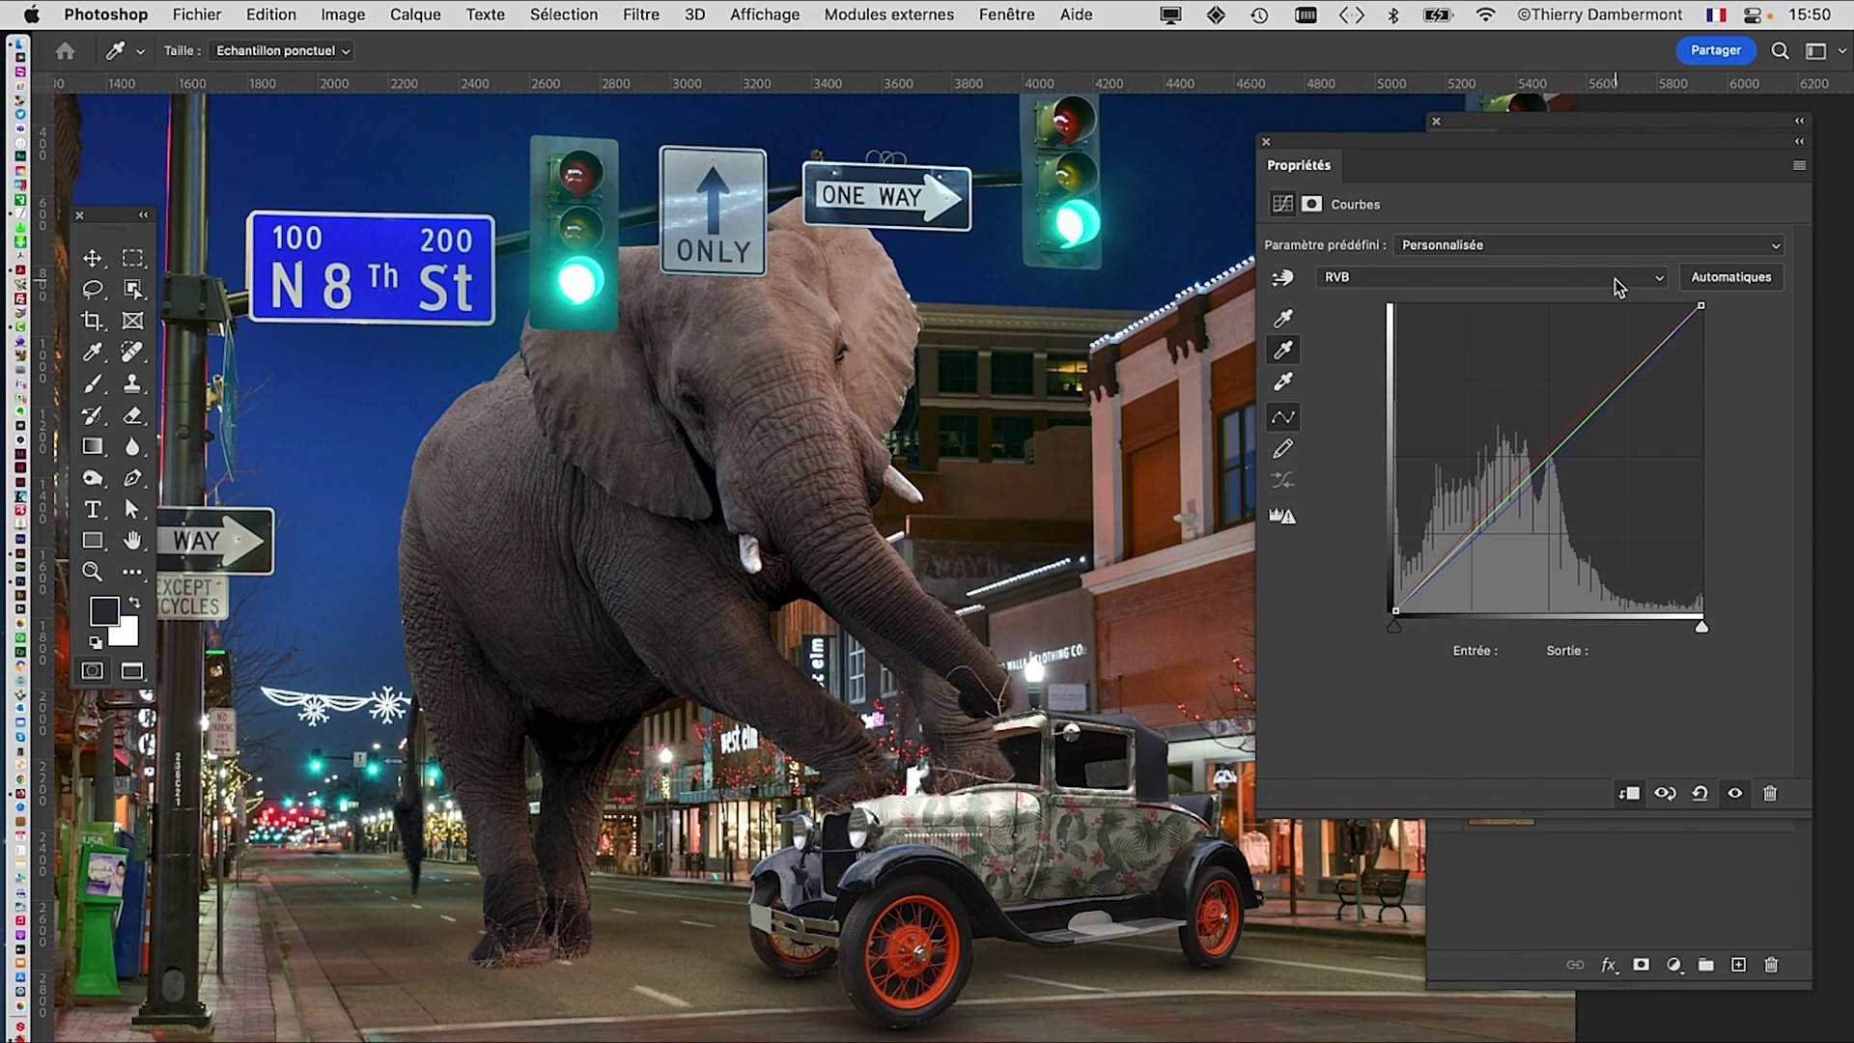
key(alt+3)
key(alt+4)
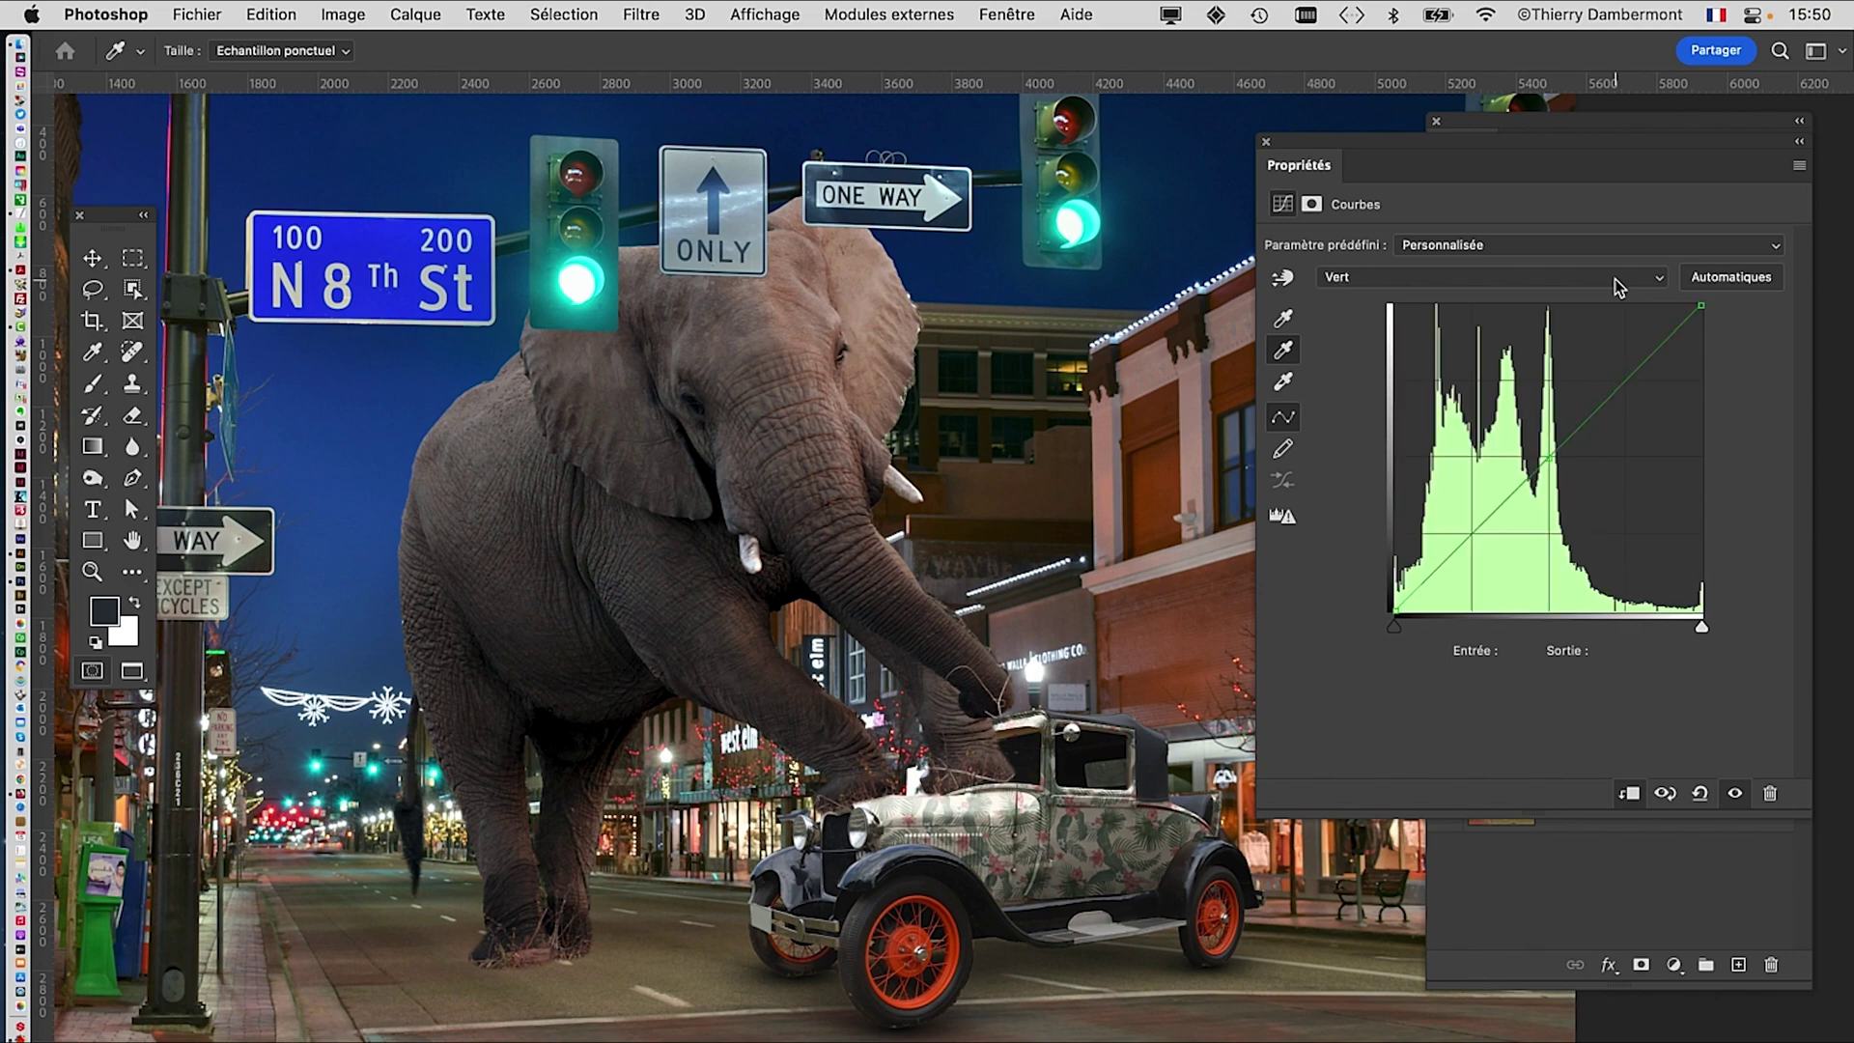
key(alt+5)
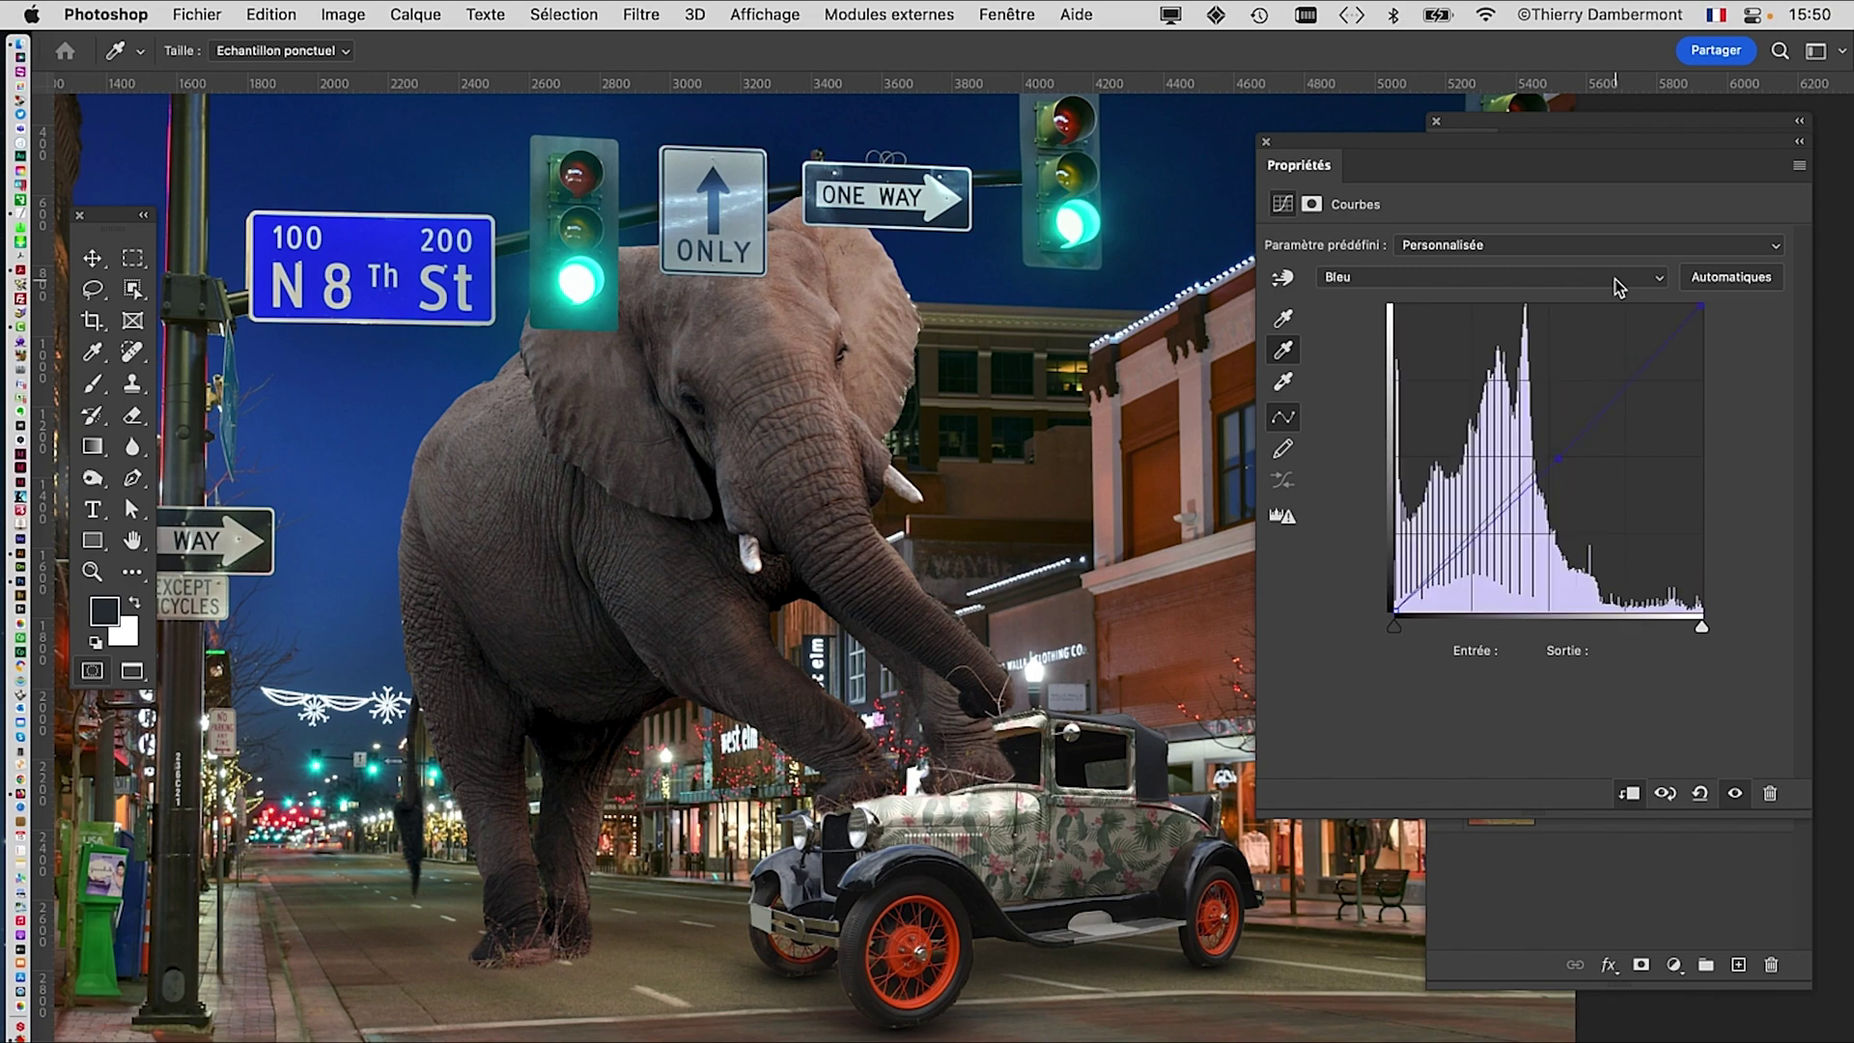
key(alt+3)
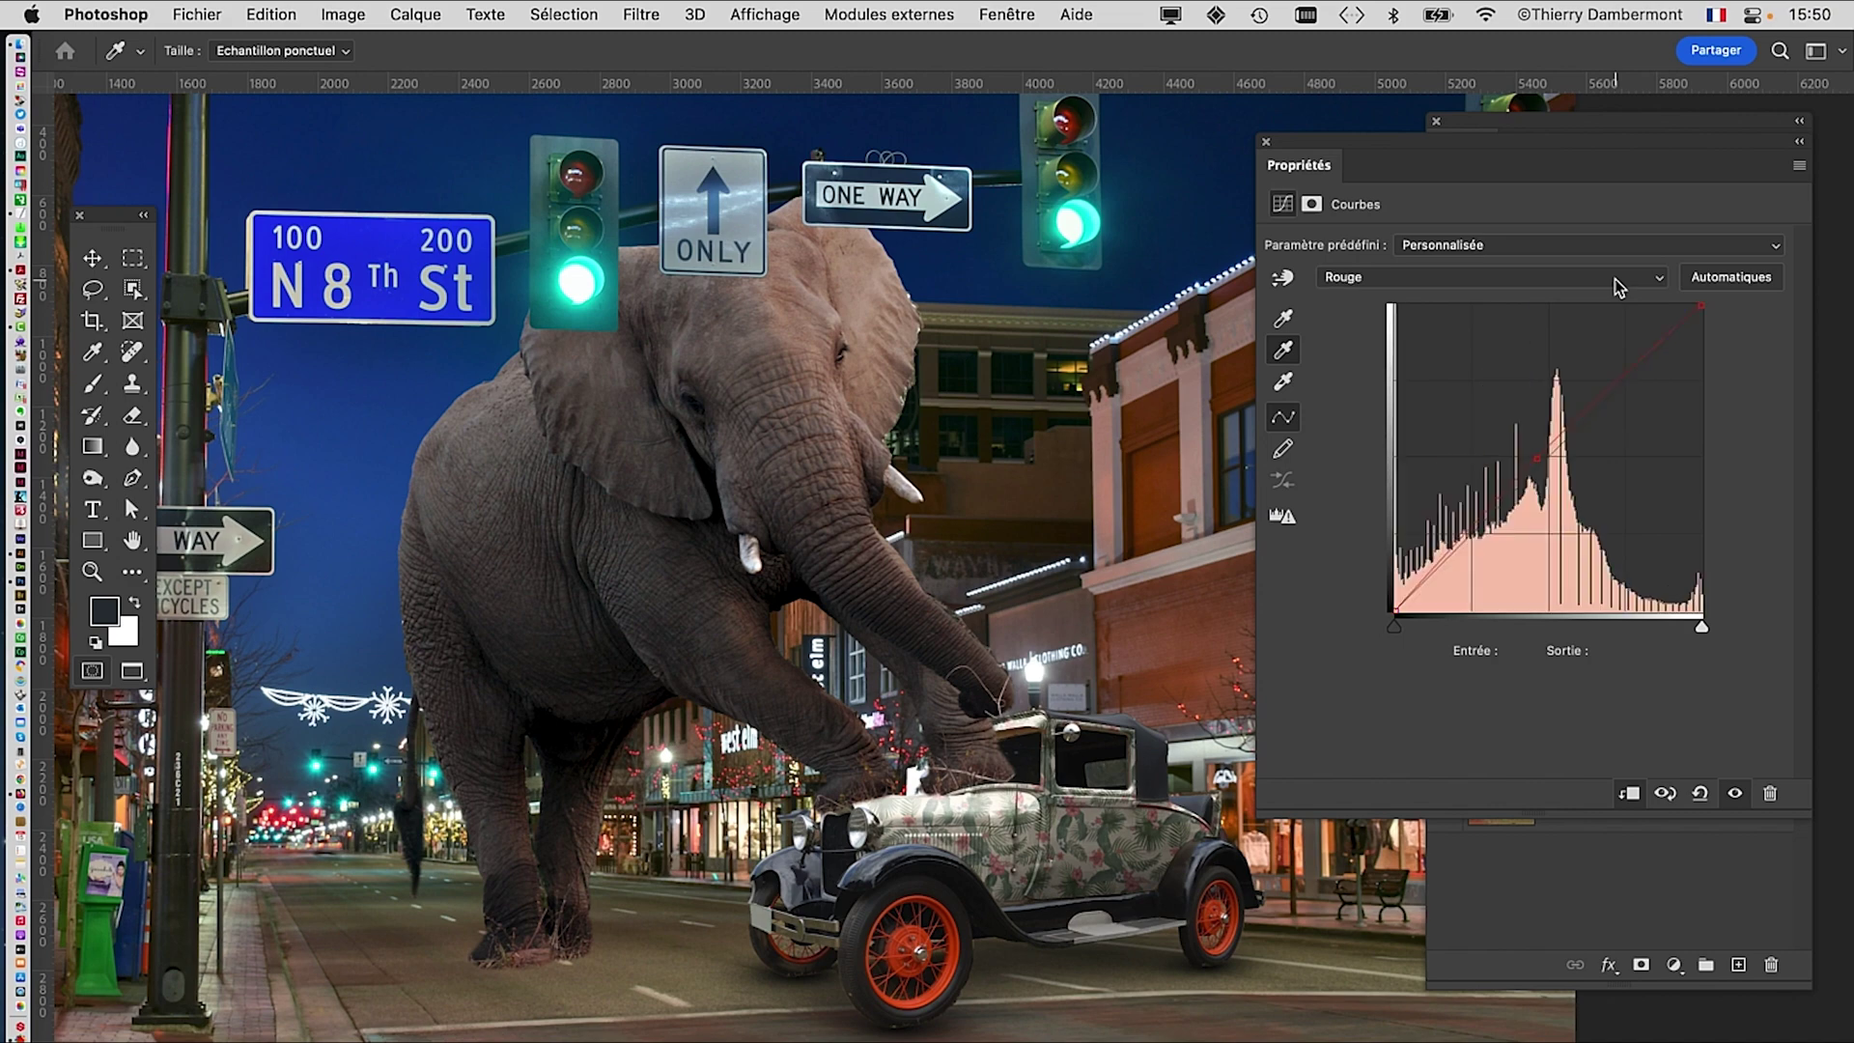
click(1538, 460)
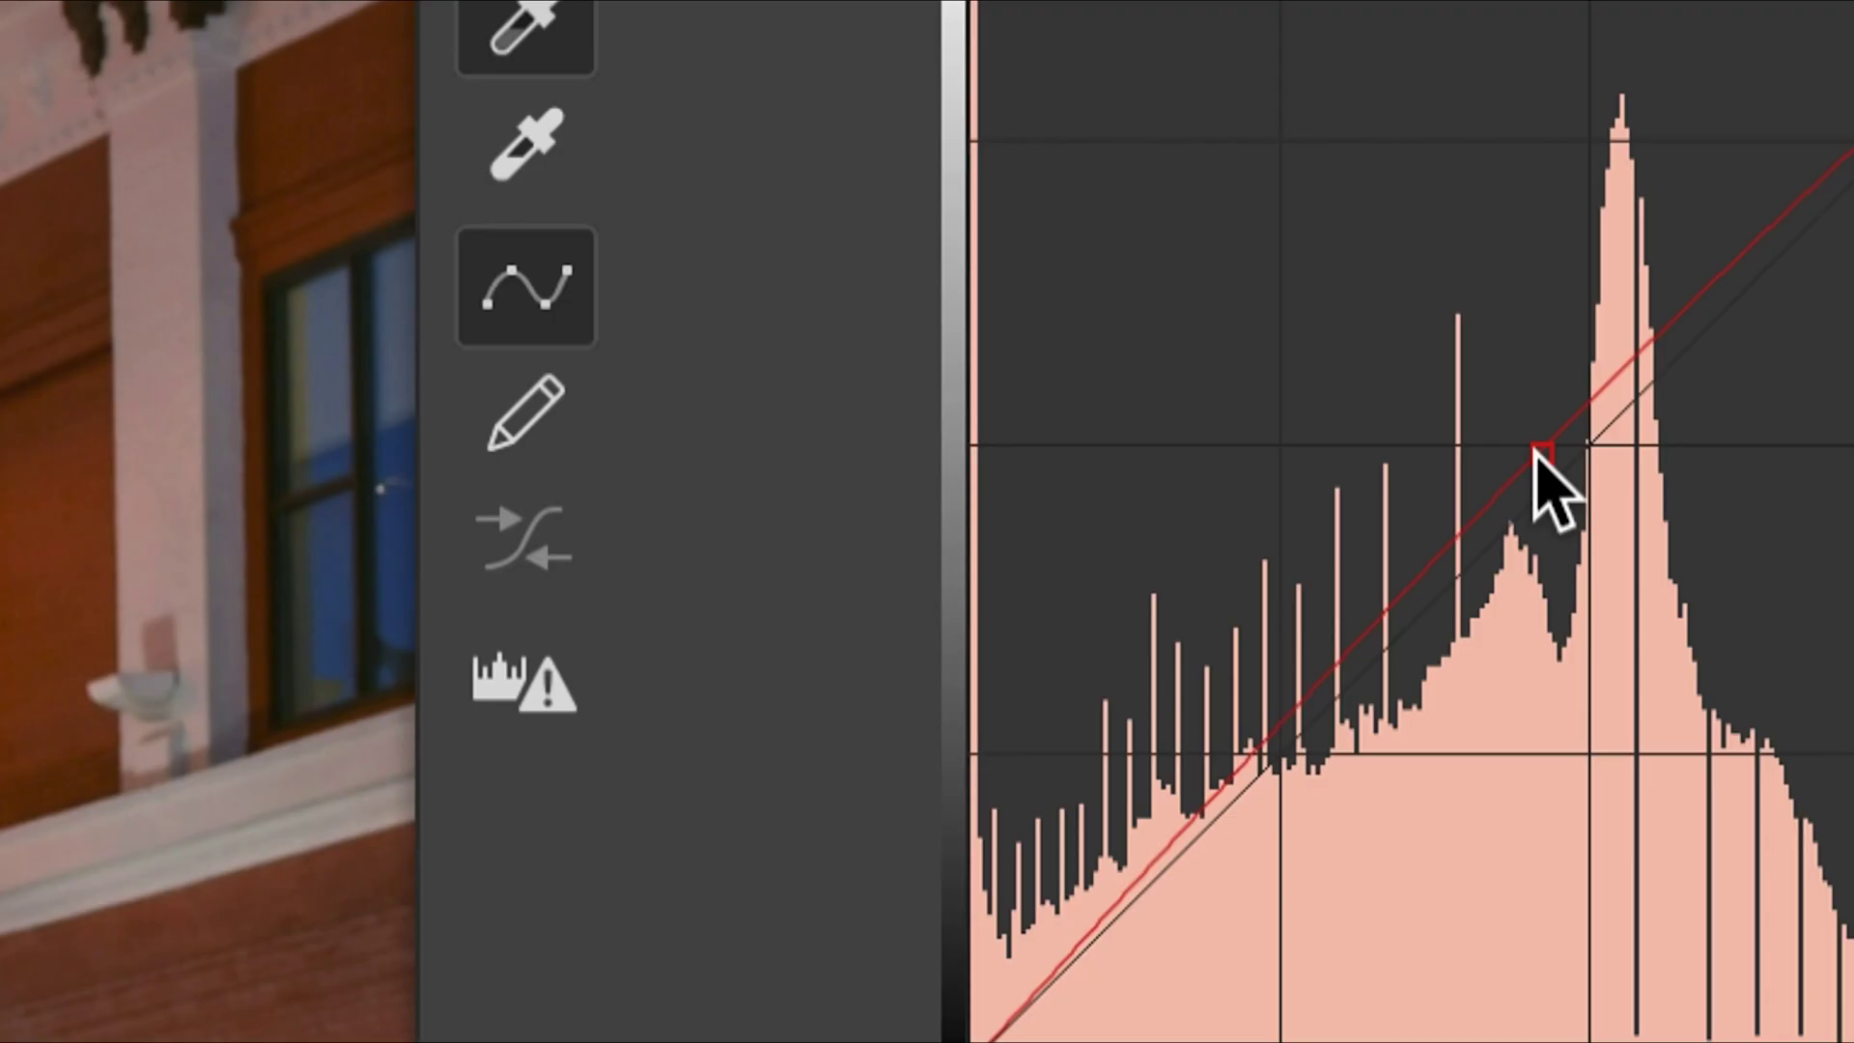
mouse_move(1533, 453)
mouse_down()
mouse_move(1539, 406)
mouse_move(1543, 546)
mouse_move(1527, 465)
mouse_up()
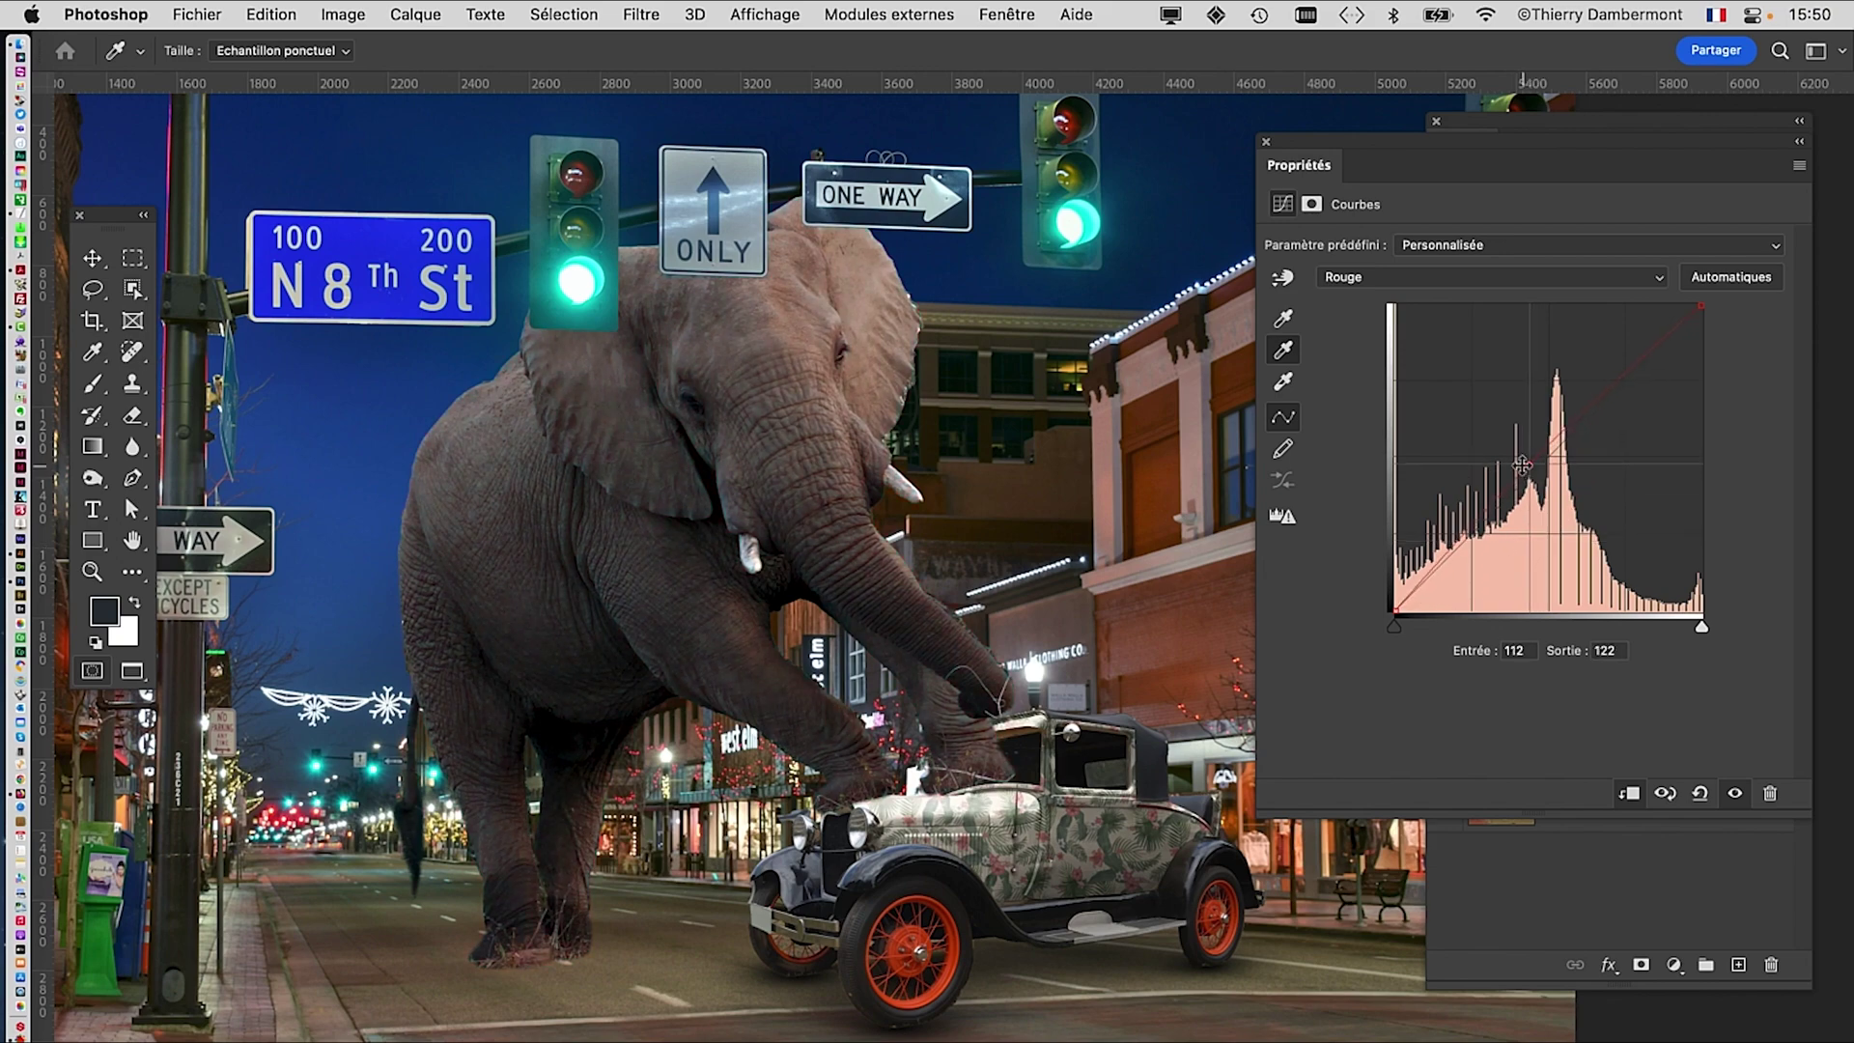
Step: Test the Vert curve by lowering its midpoint to input 135, output 78, and raise it slightly above the diagonal
key(alt+4)
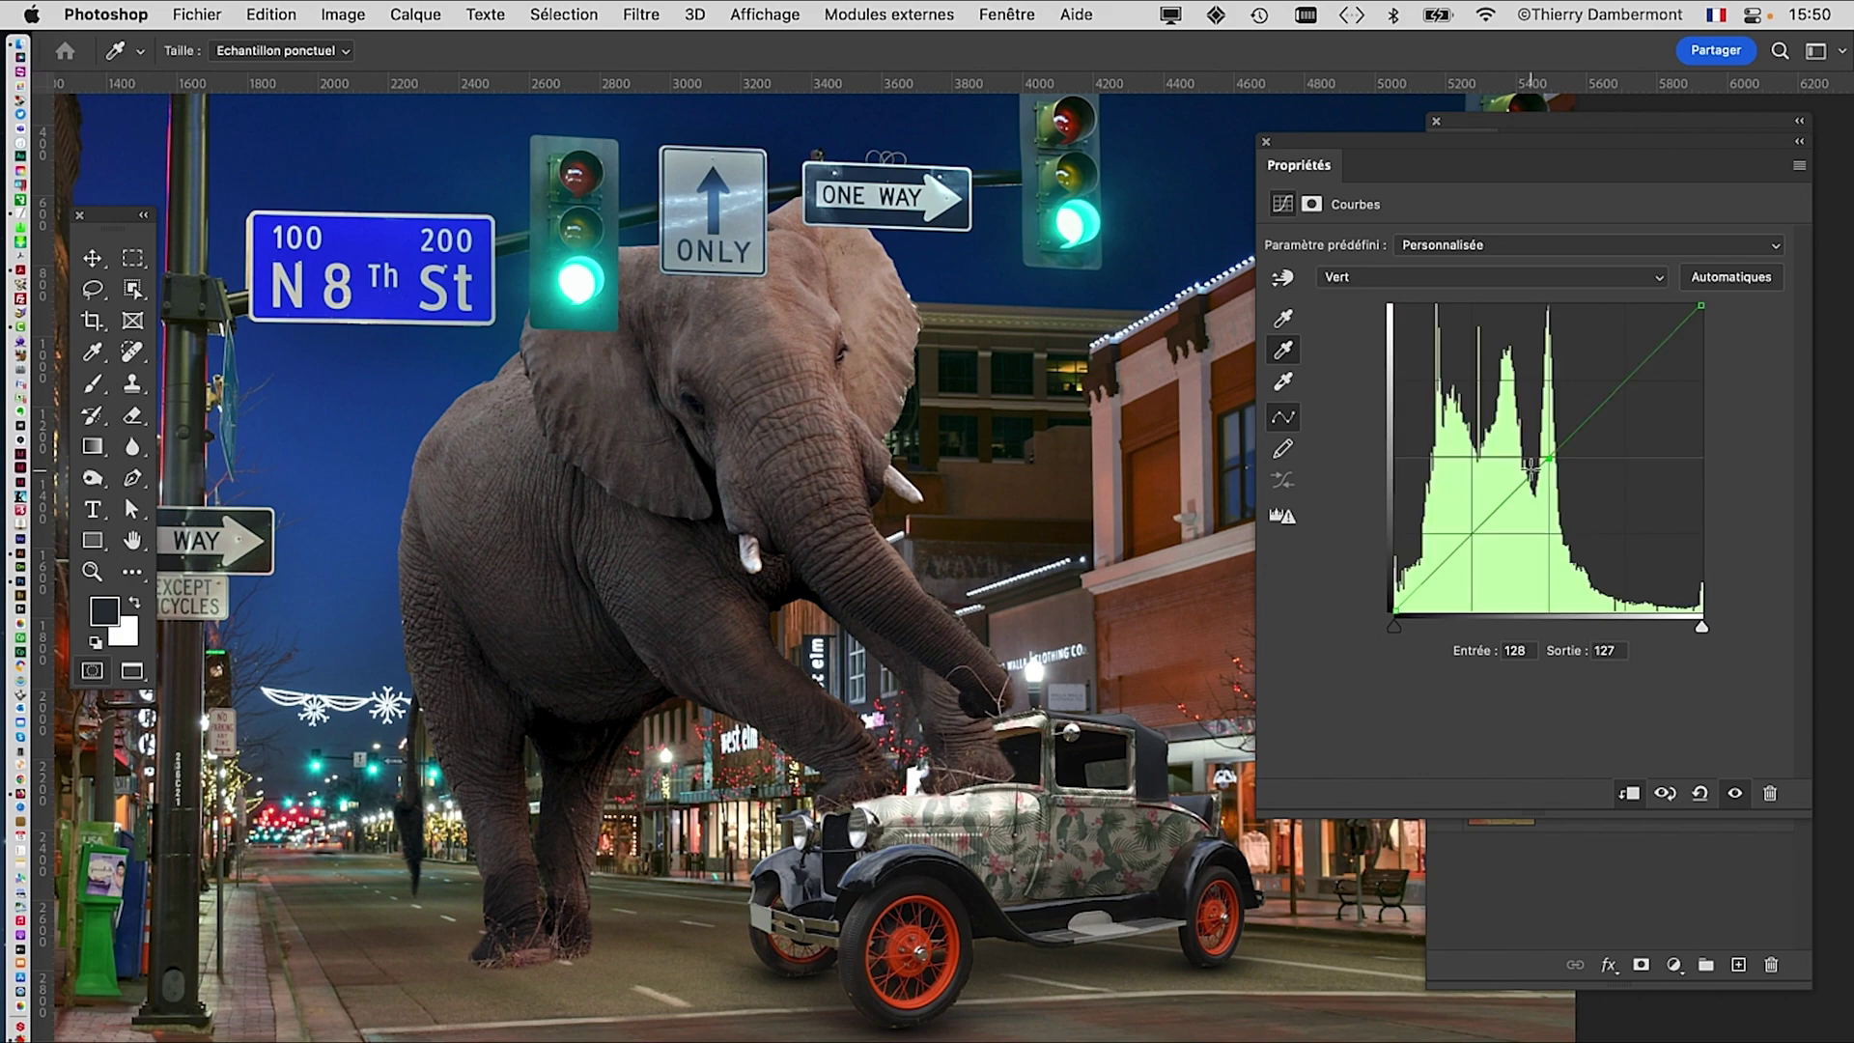
drag(1550, 459, 1558, 519)
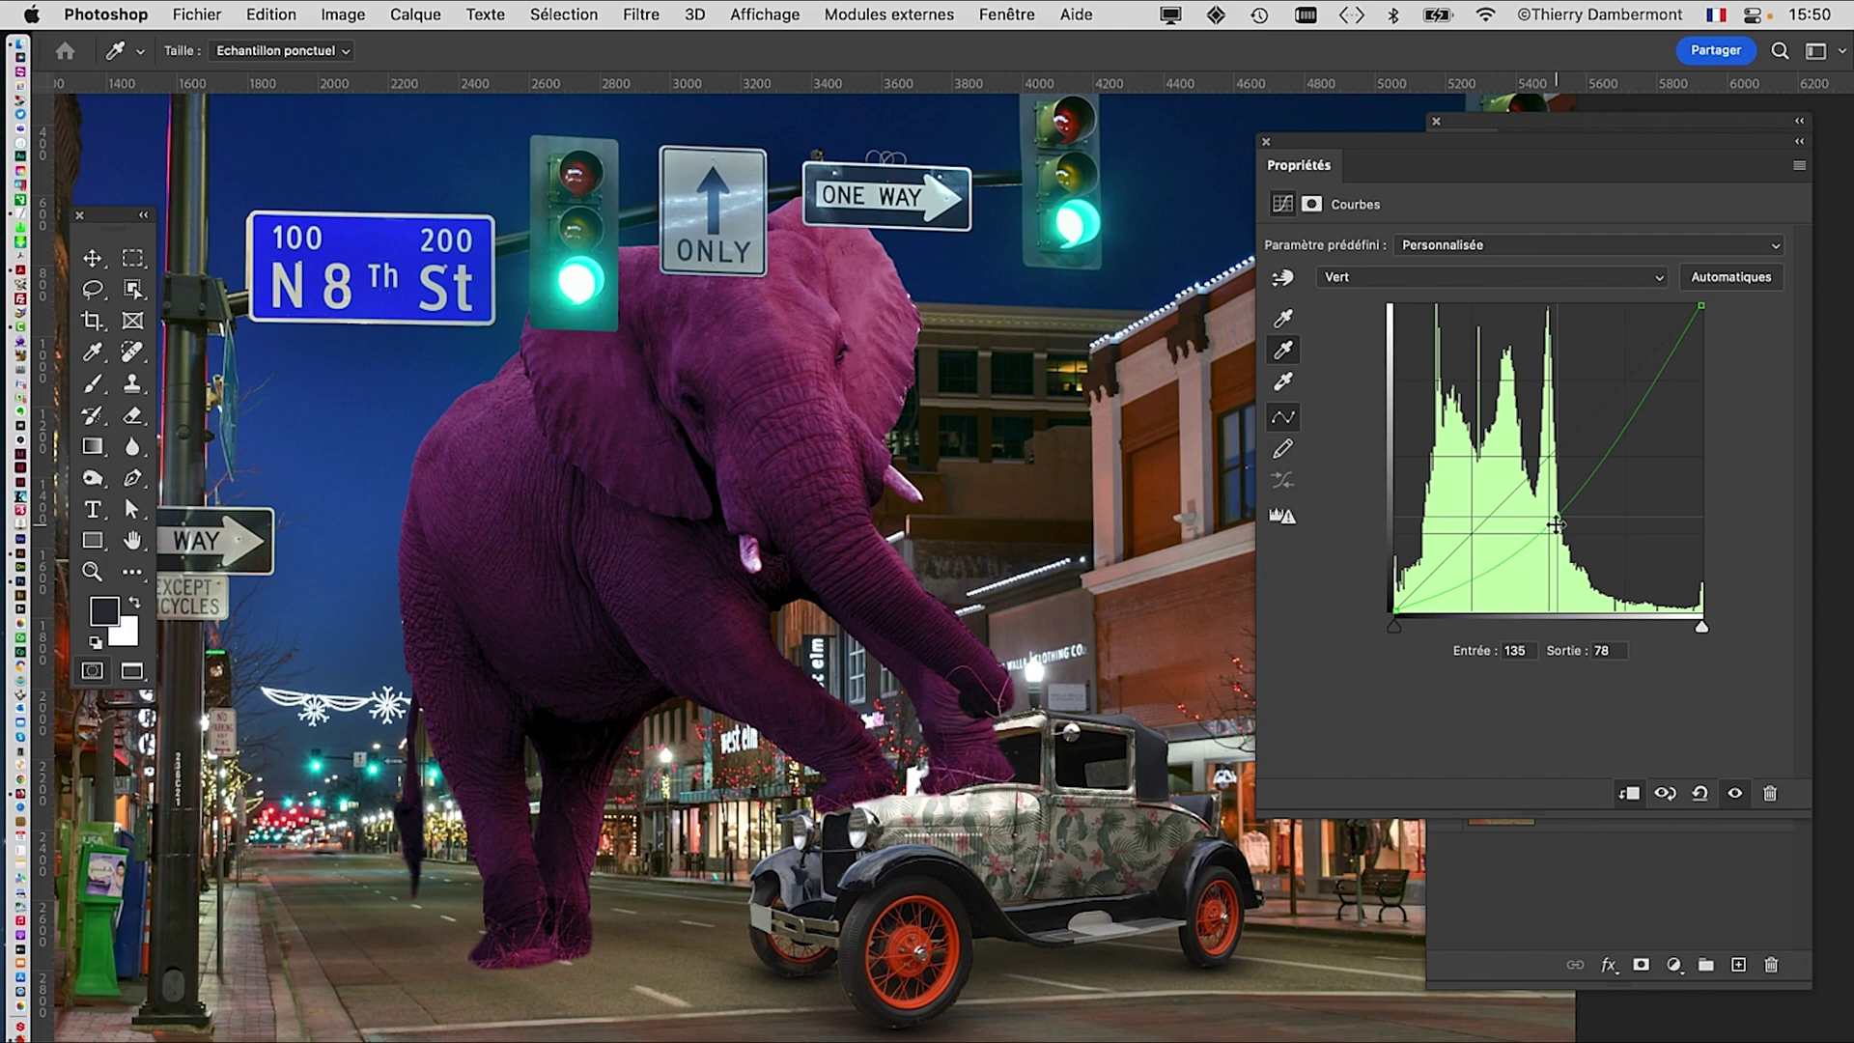
drag(1557, 521, 1537, 456)
Step: Test the Bleu curve with its midpoint at input 145, output 77, and raise it to input 122, output 143
key(alt+5)
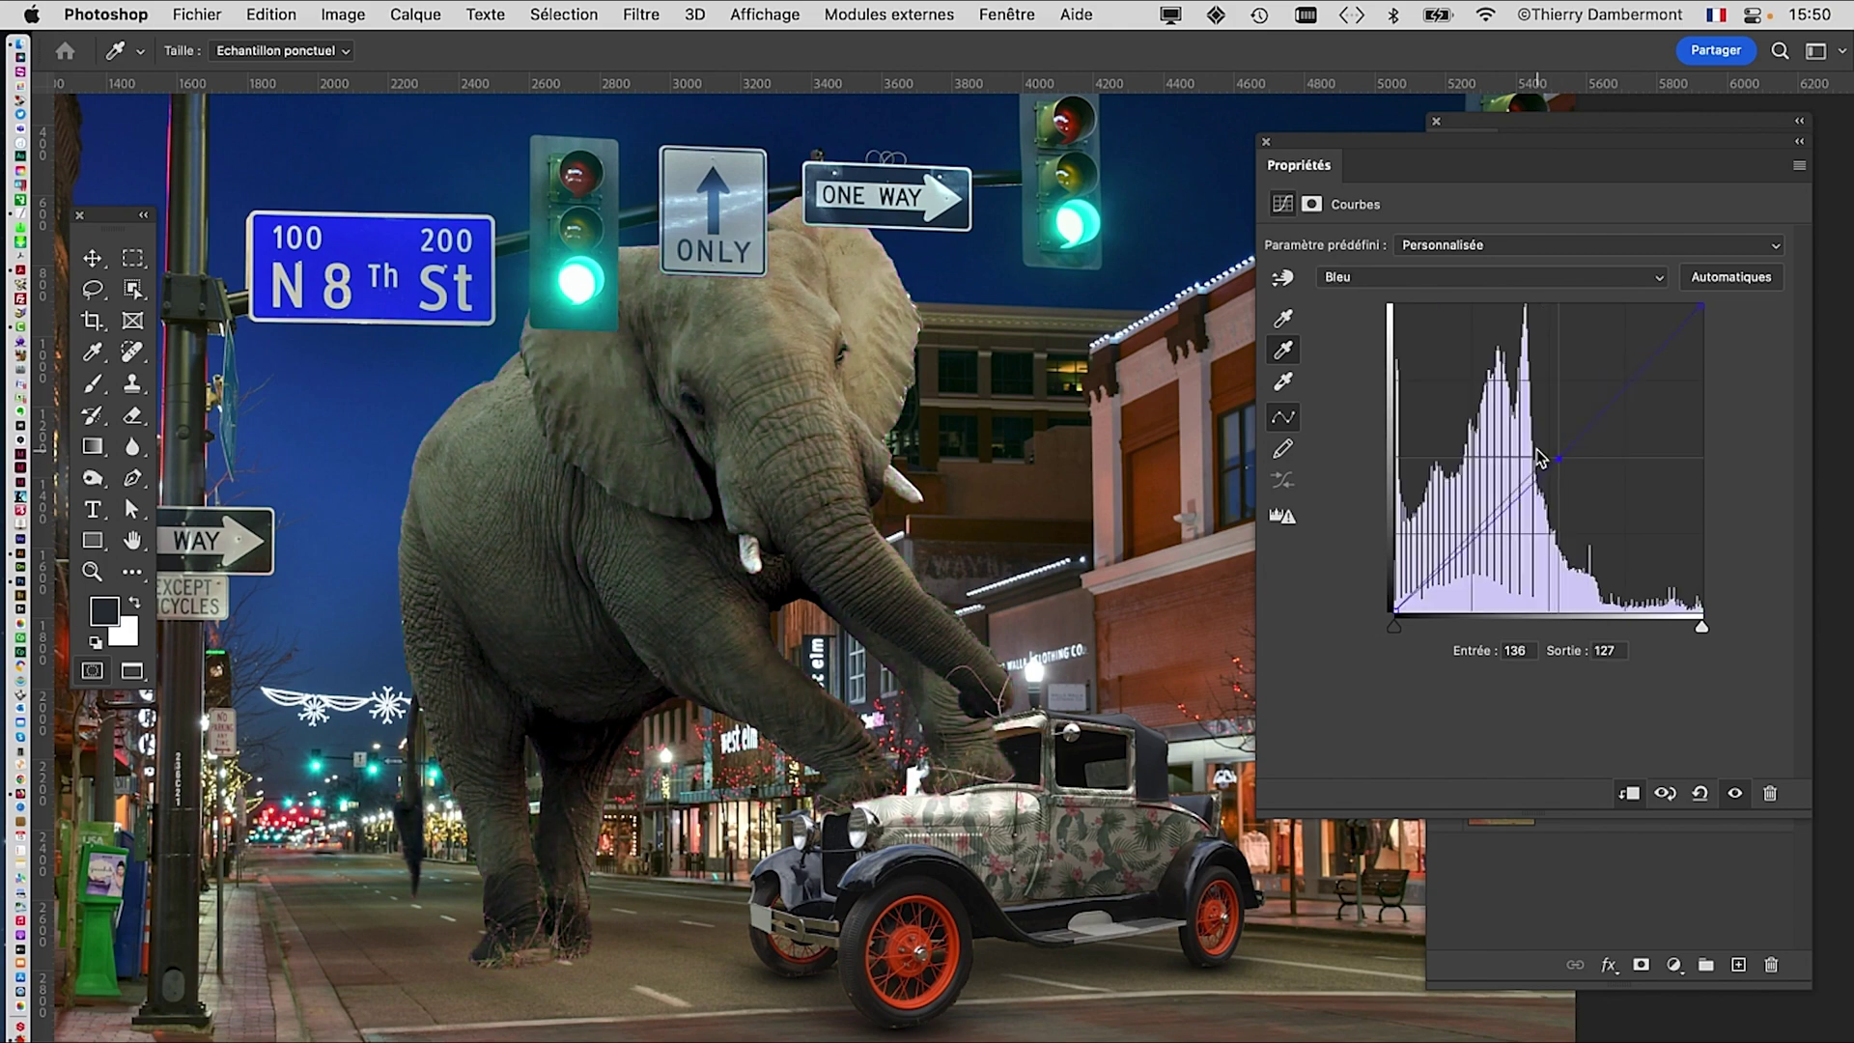
drag(1555, 459, 1567, 523)
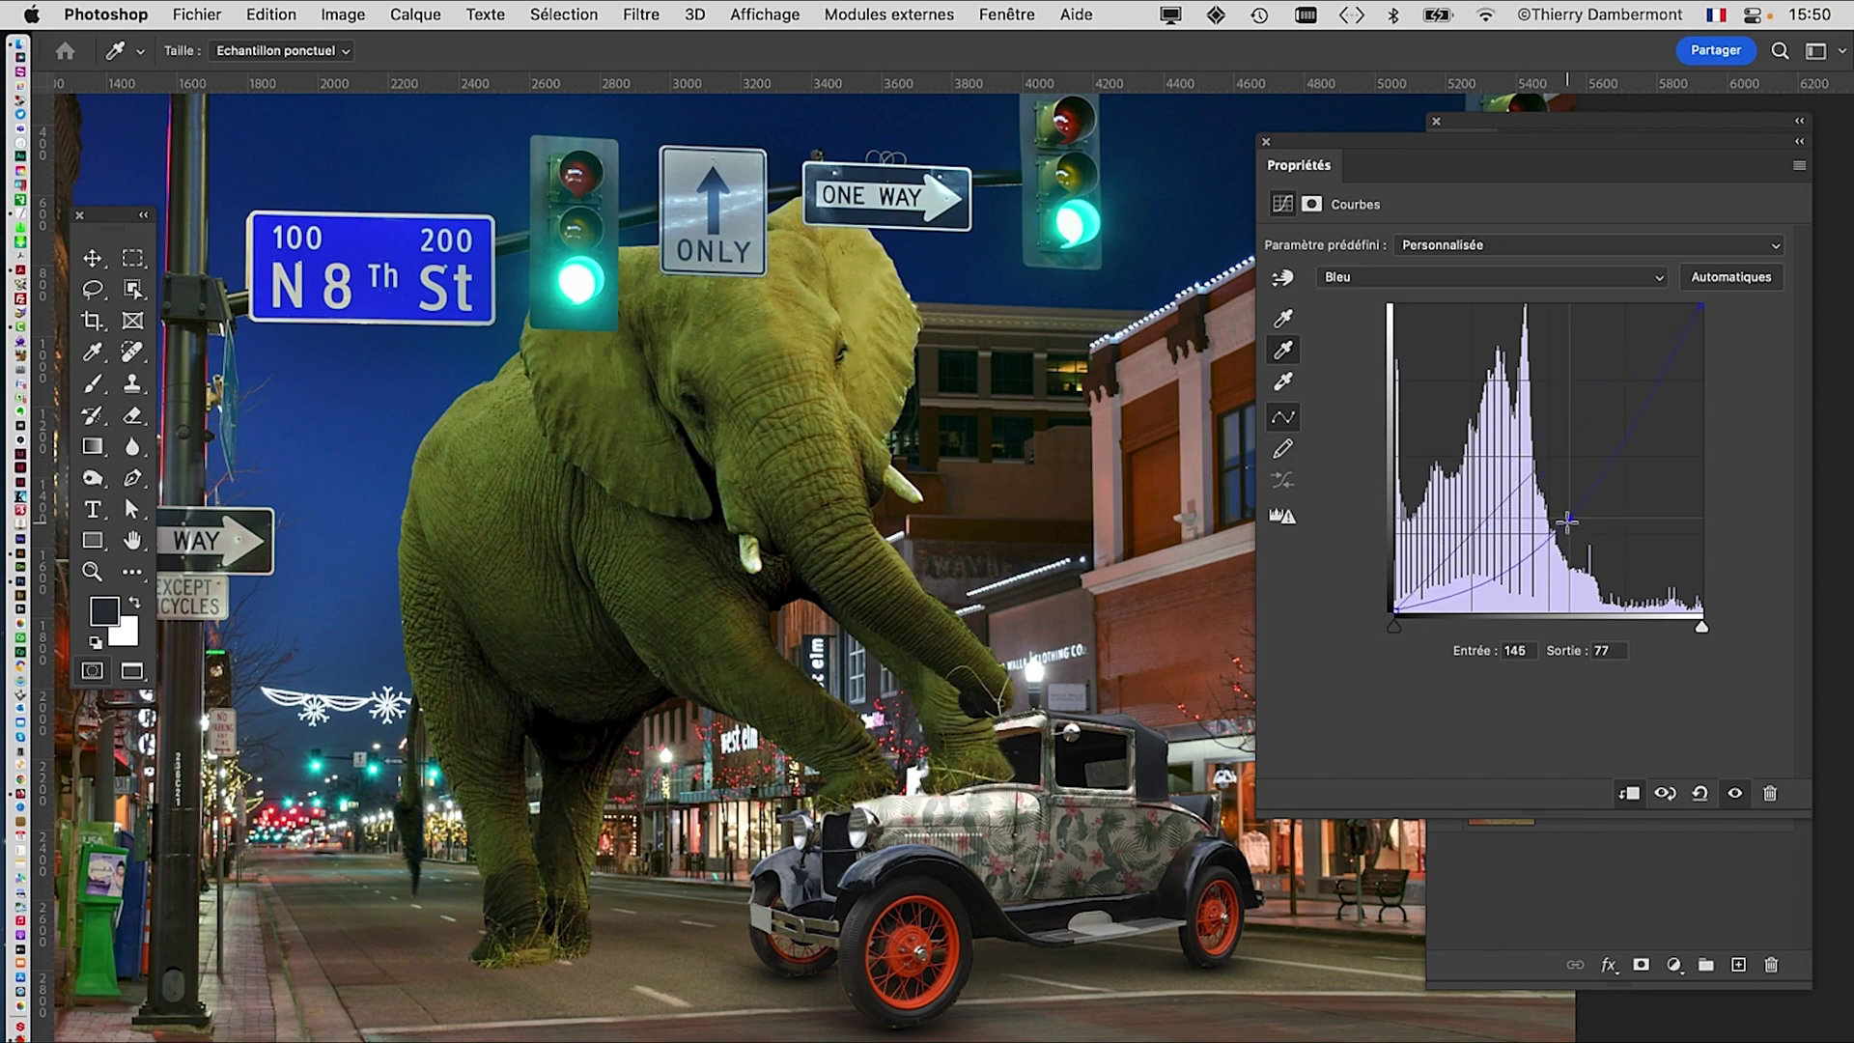
drag(1569, 522, 1541, 441)
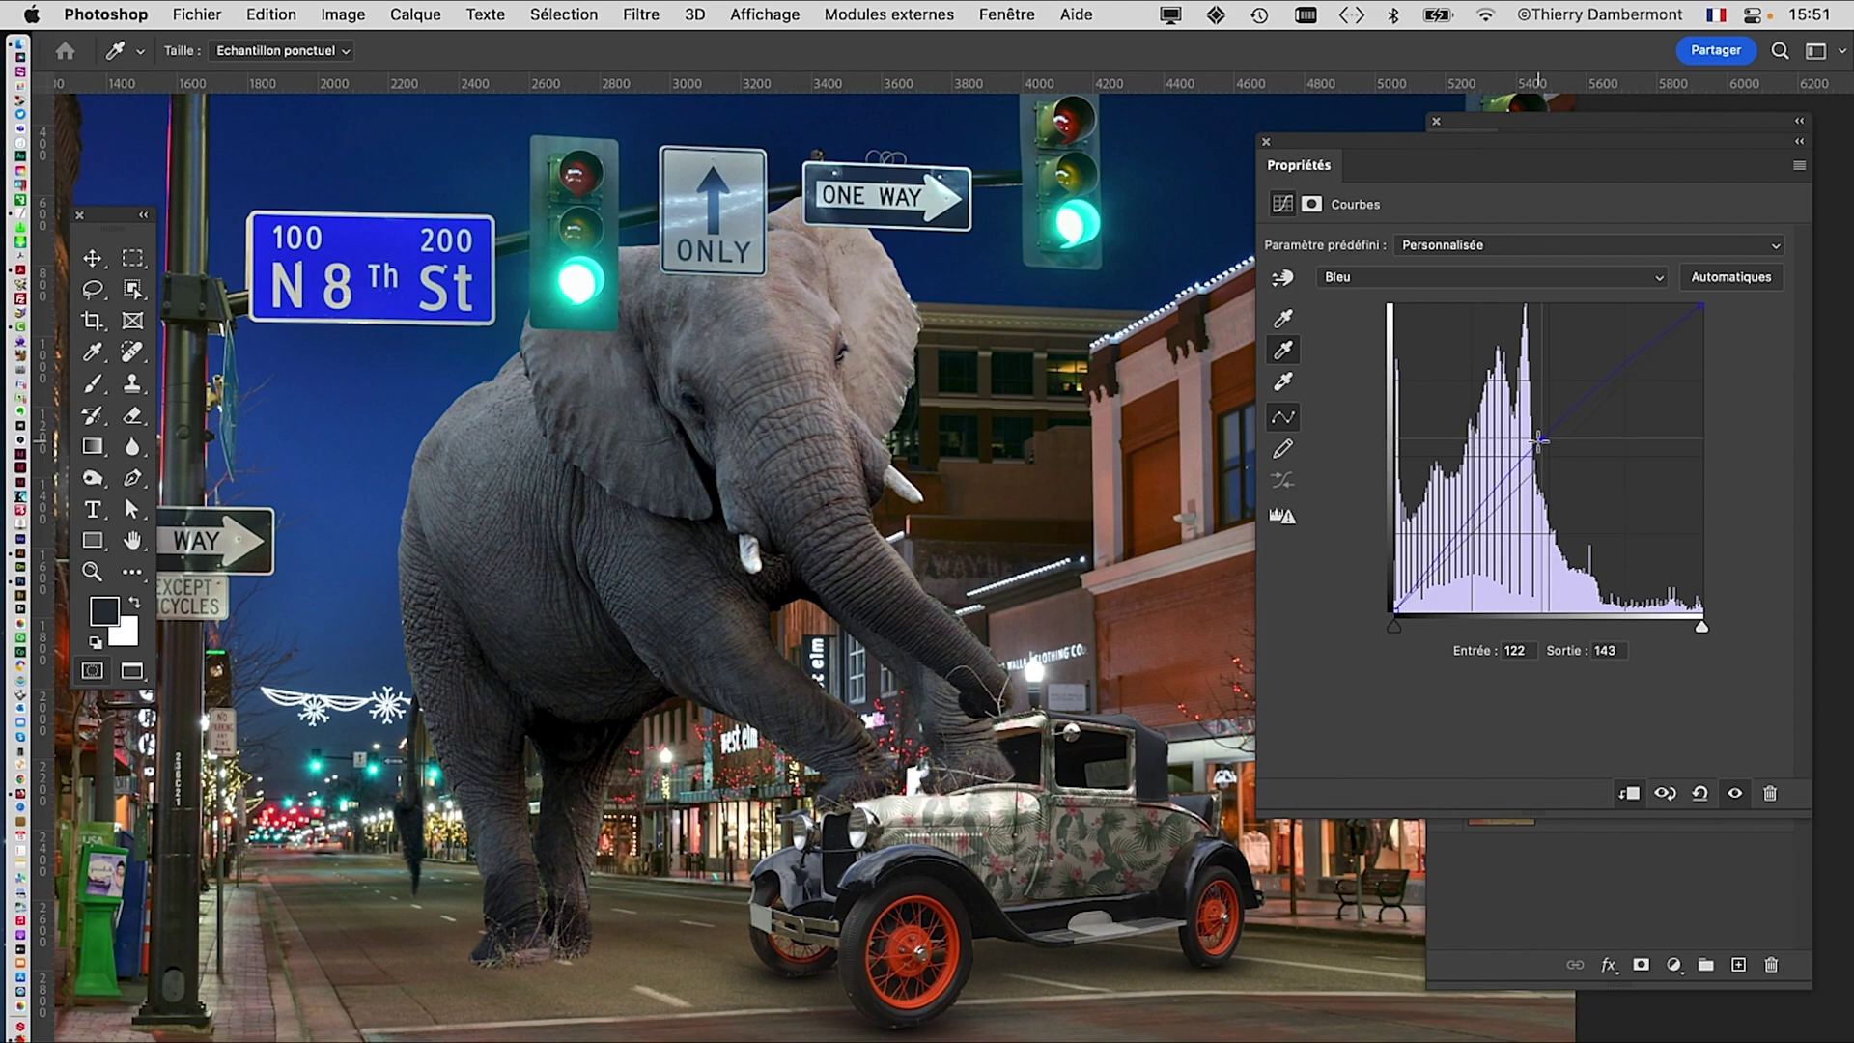
Step: Toggle the visibility of the elephant's Courbes 3 copie layer repeatedly to compare its colours with and without the correction
drag(1580, 147, 881, 907)
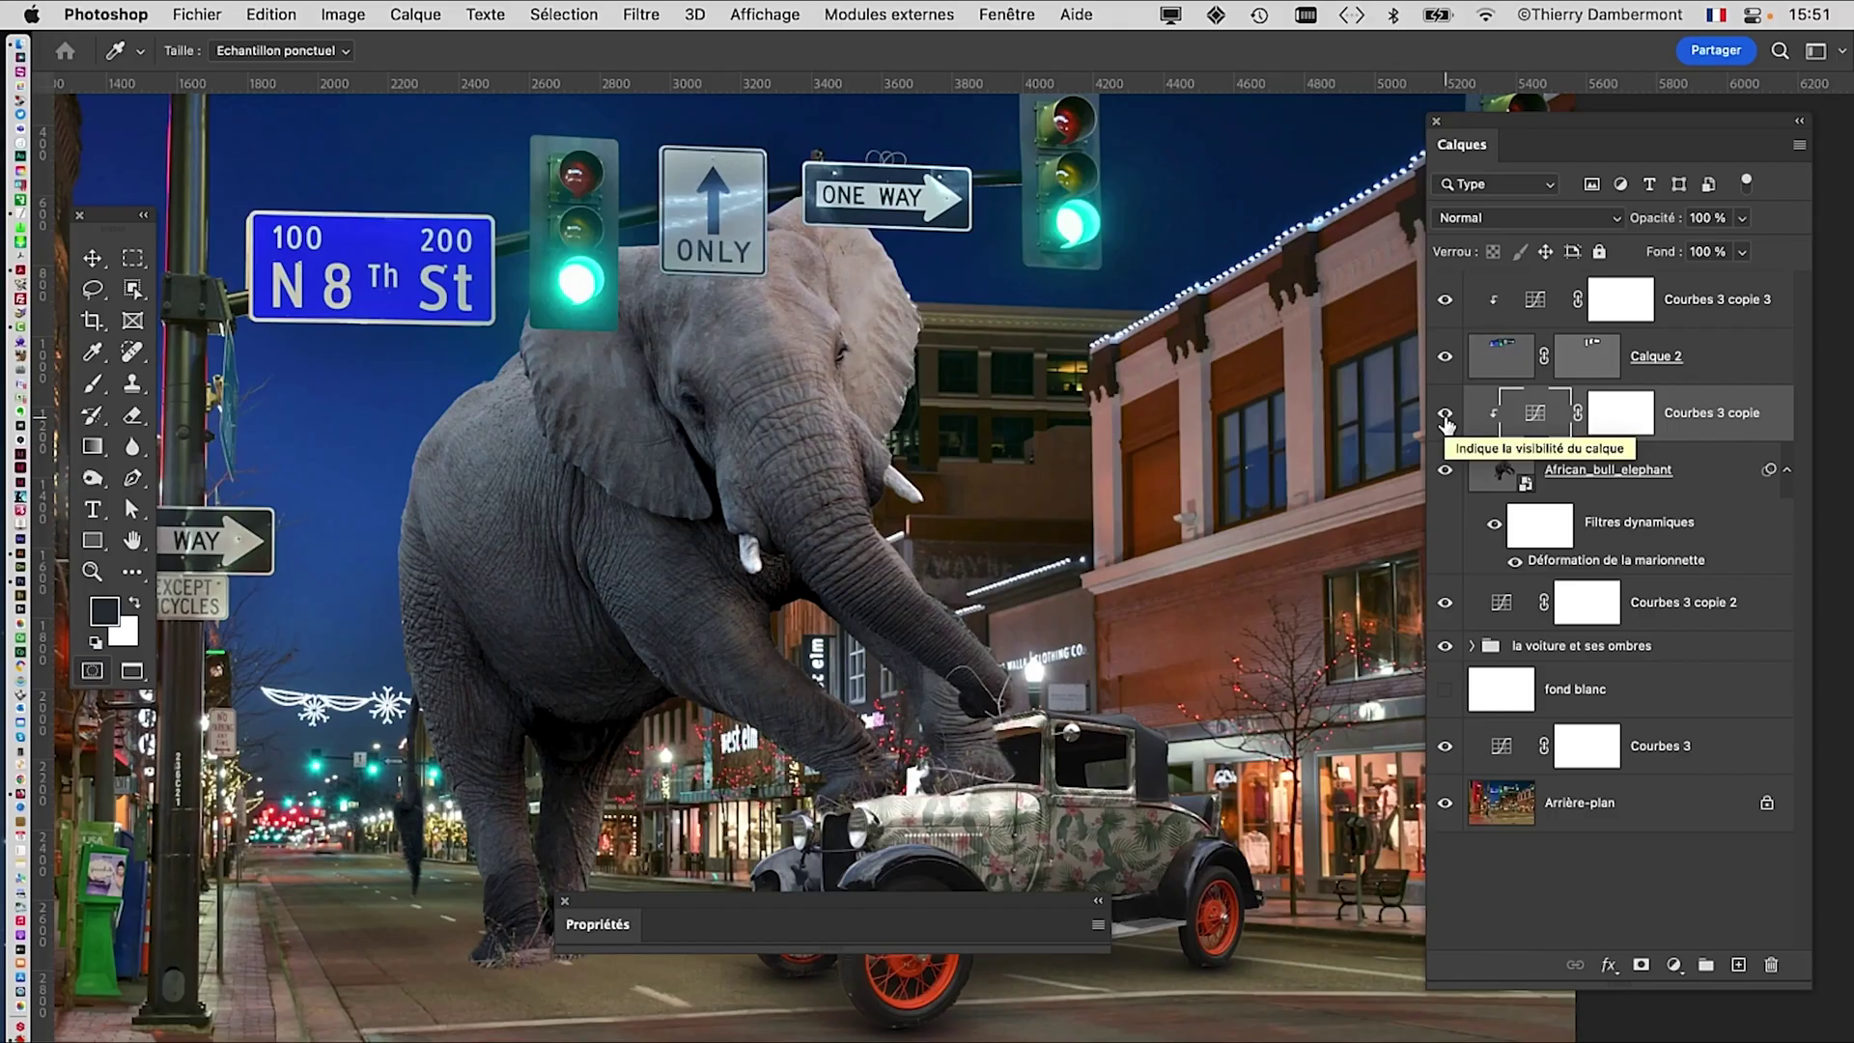
click(1446, 415)
click(1446, 417)
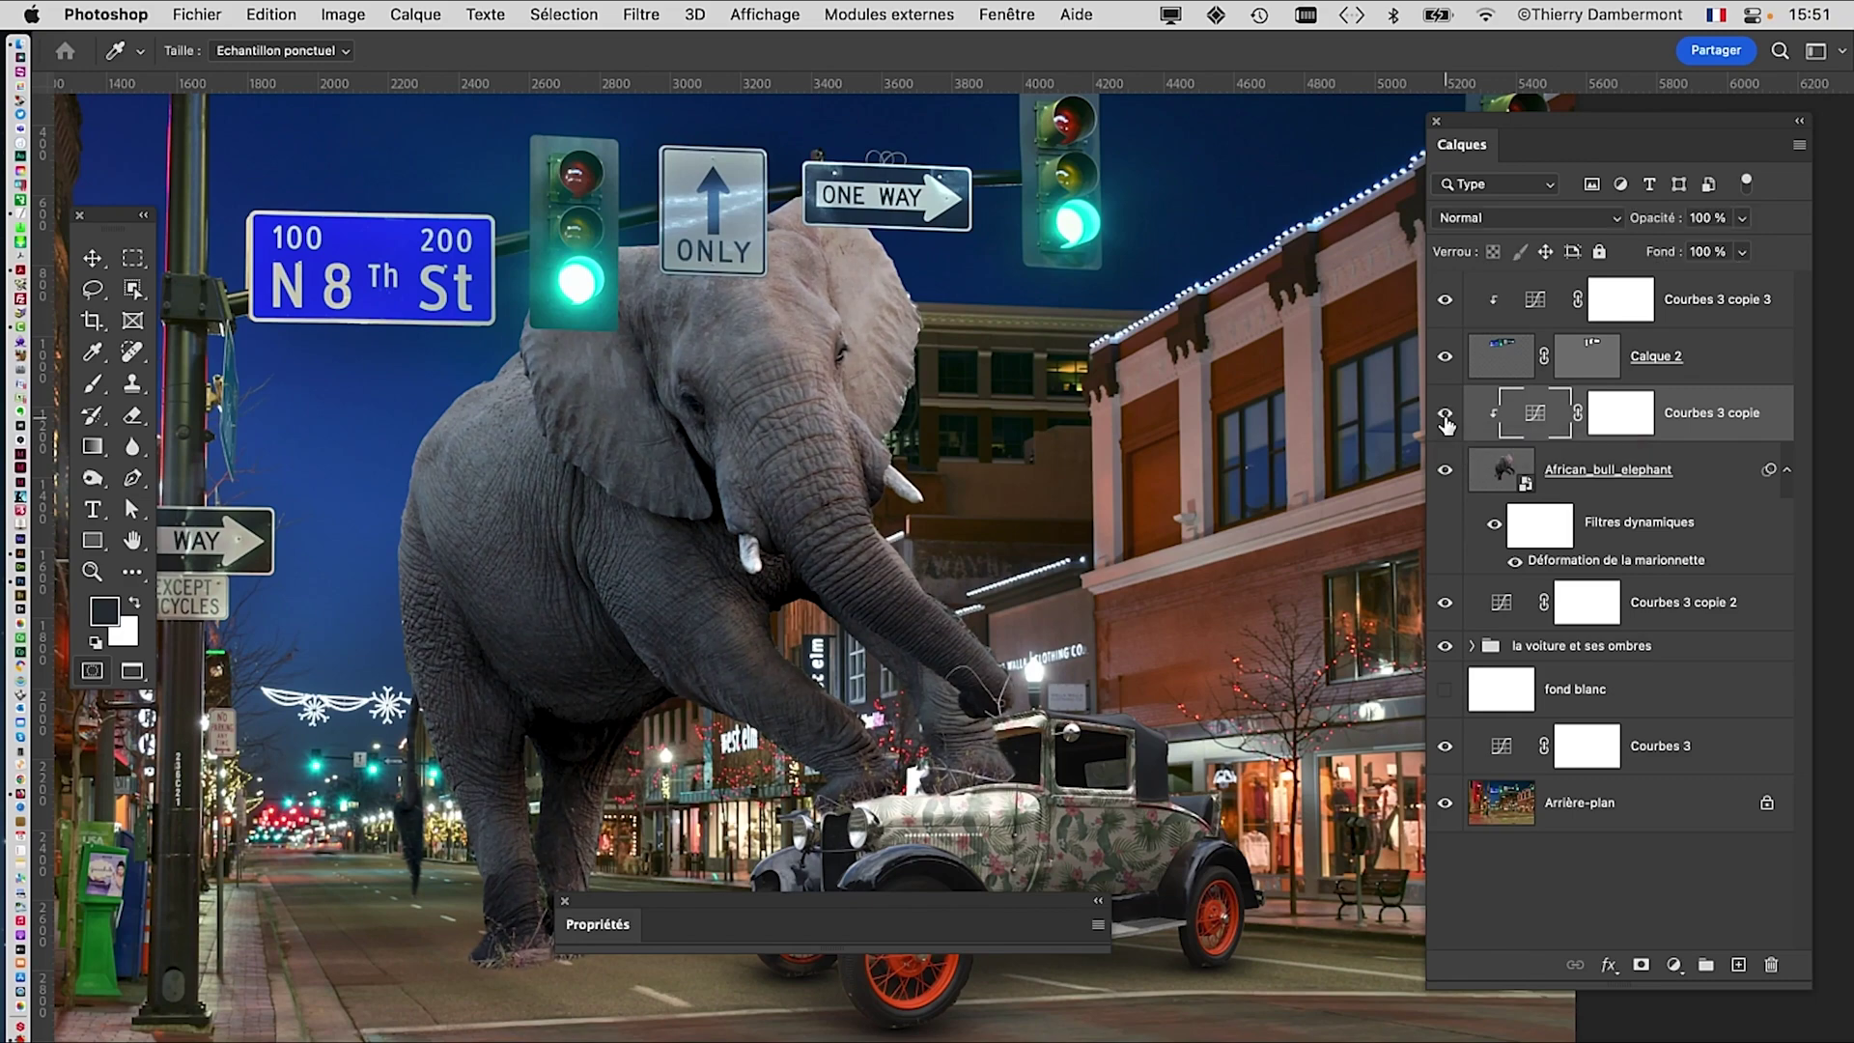
click(1446, 415)
scroll(1229, 444, down, 3)
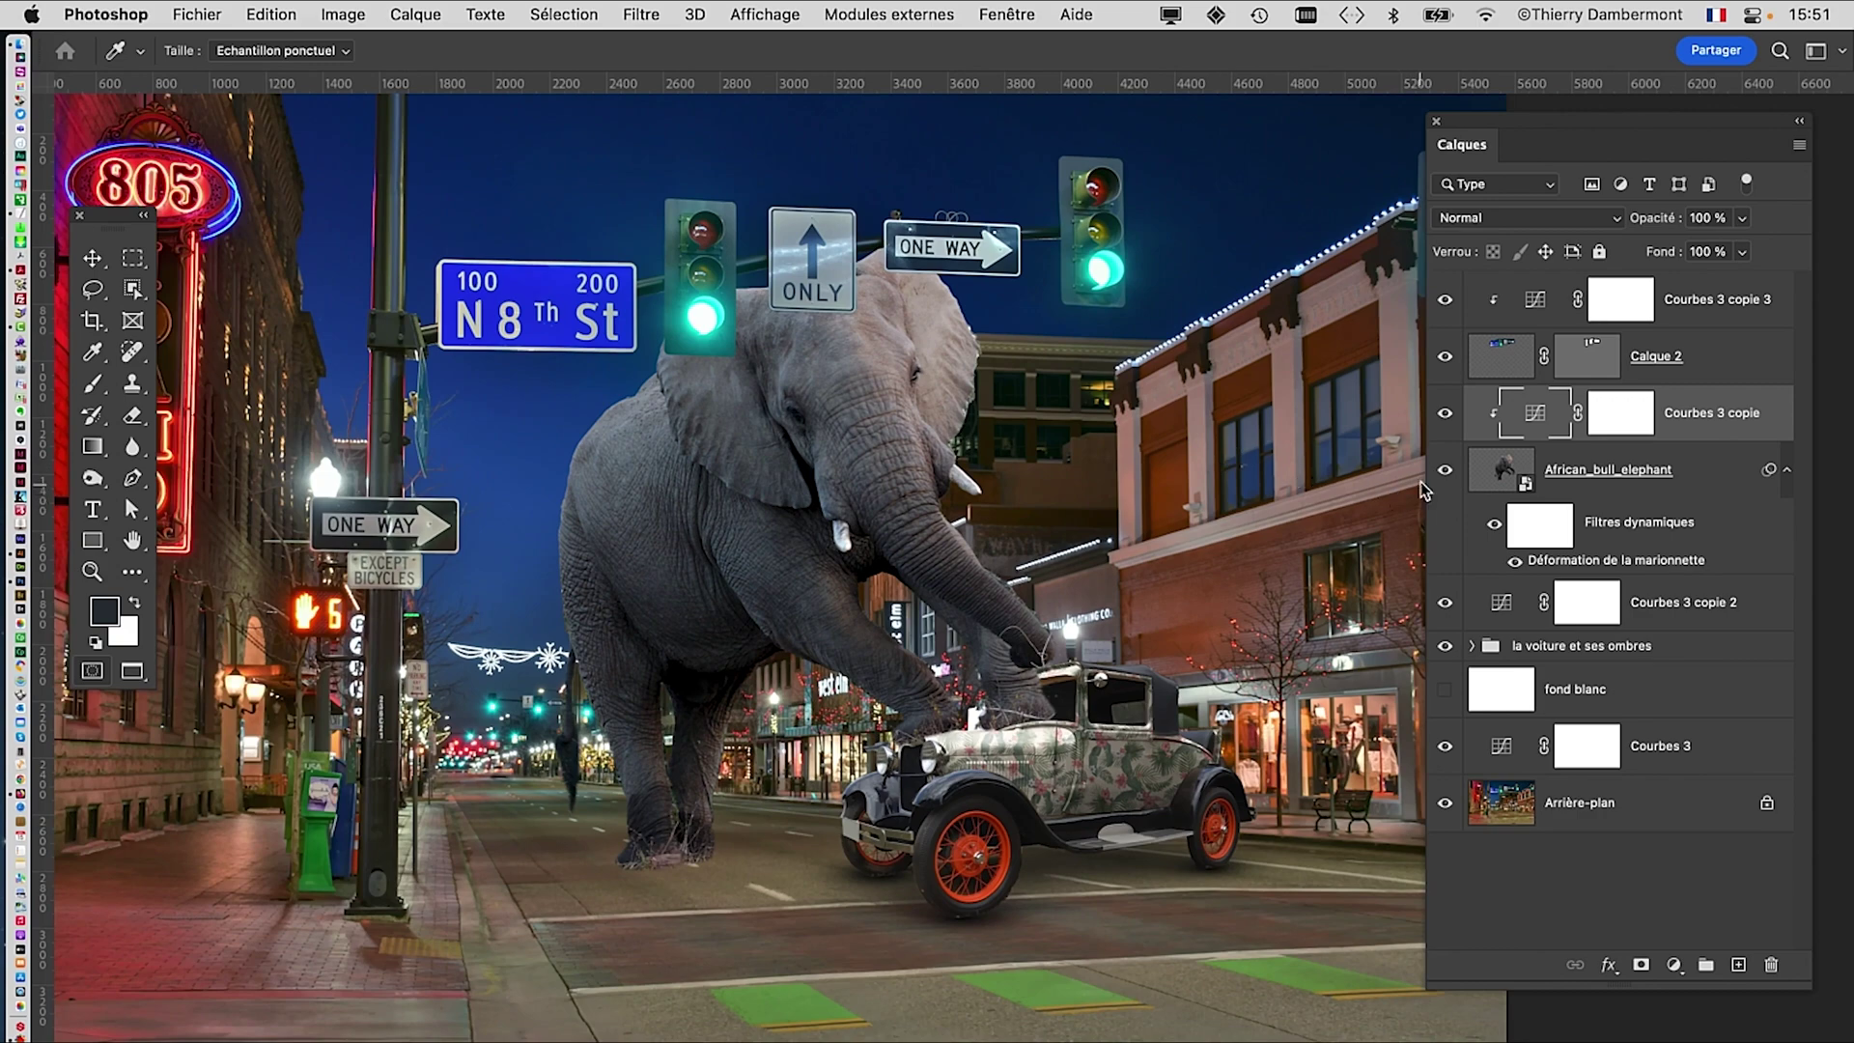
click(1446, 418)
click(1446, 415)
click(1446, 417)
click(1444, 418)
click(1445, 418)
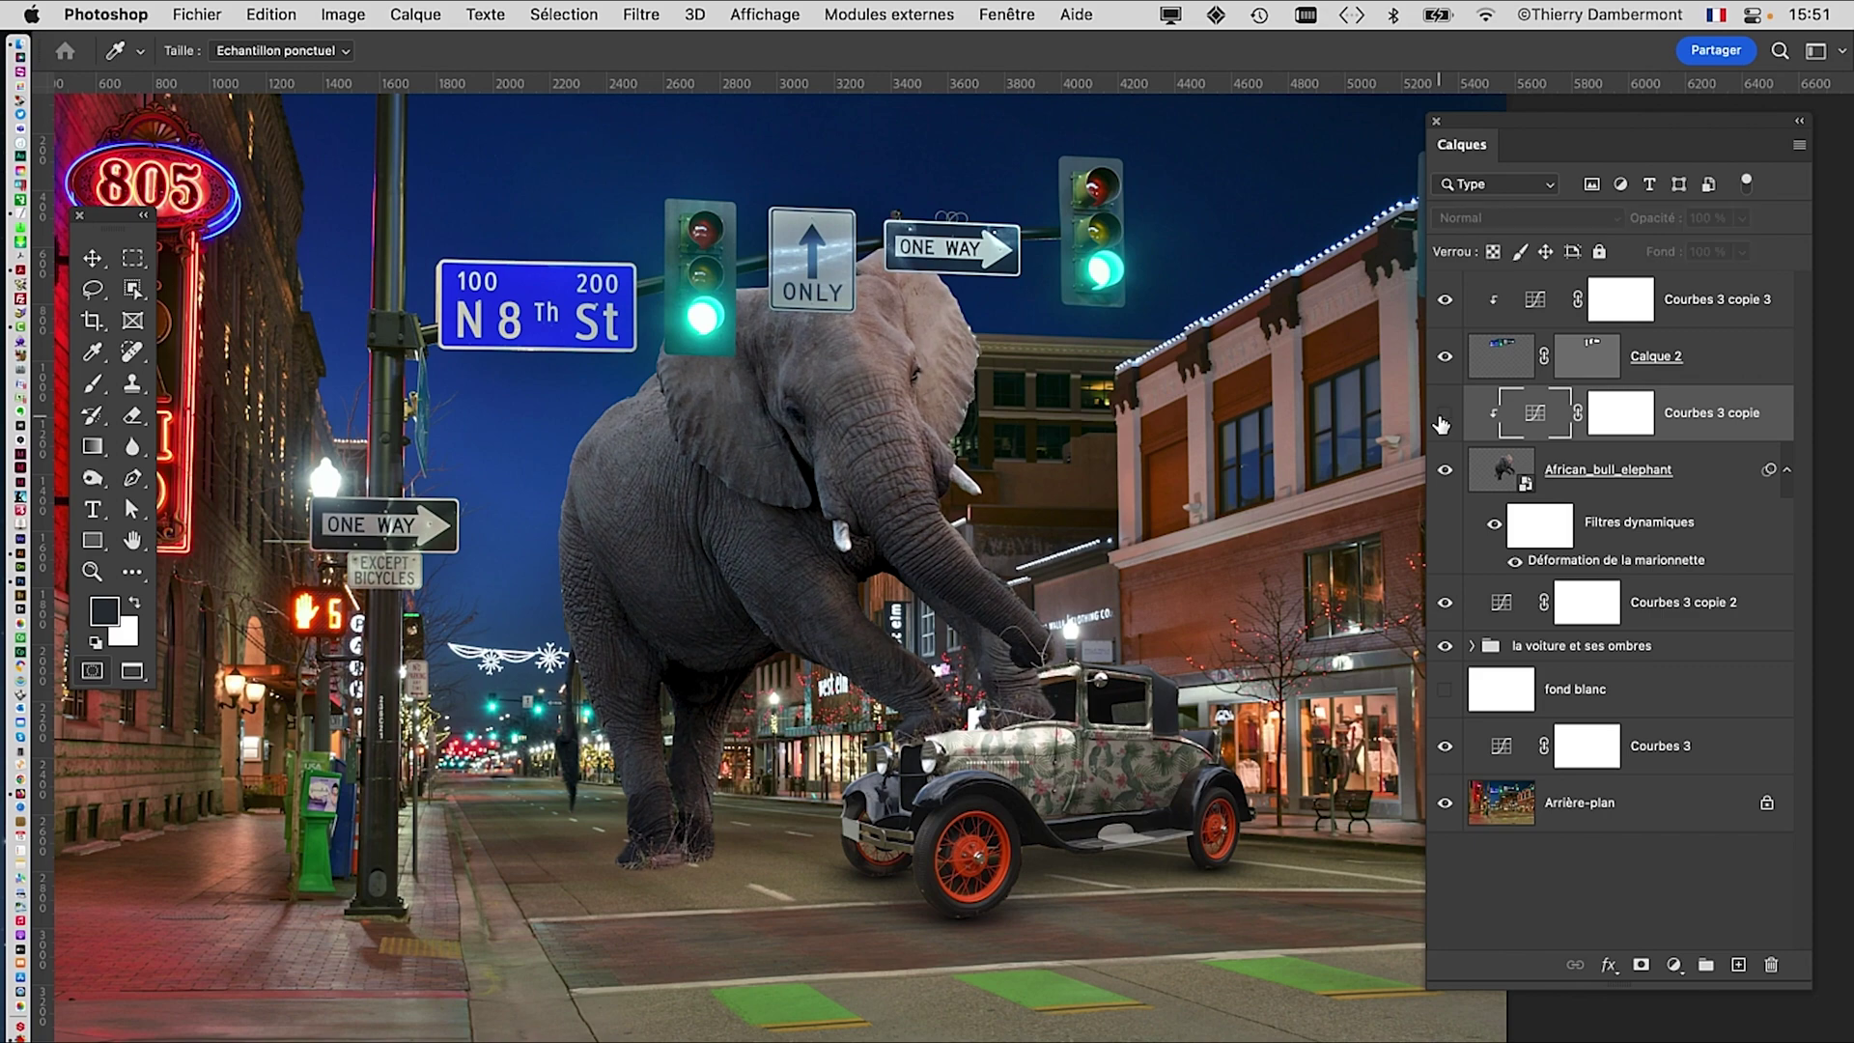
click(1445, 418)
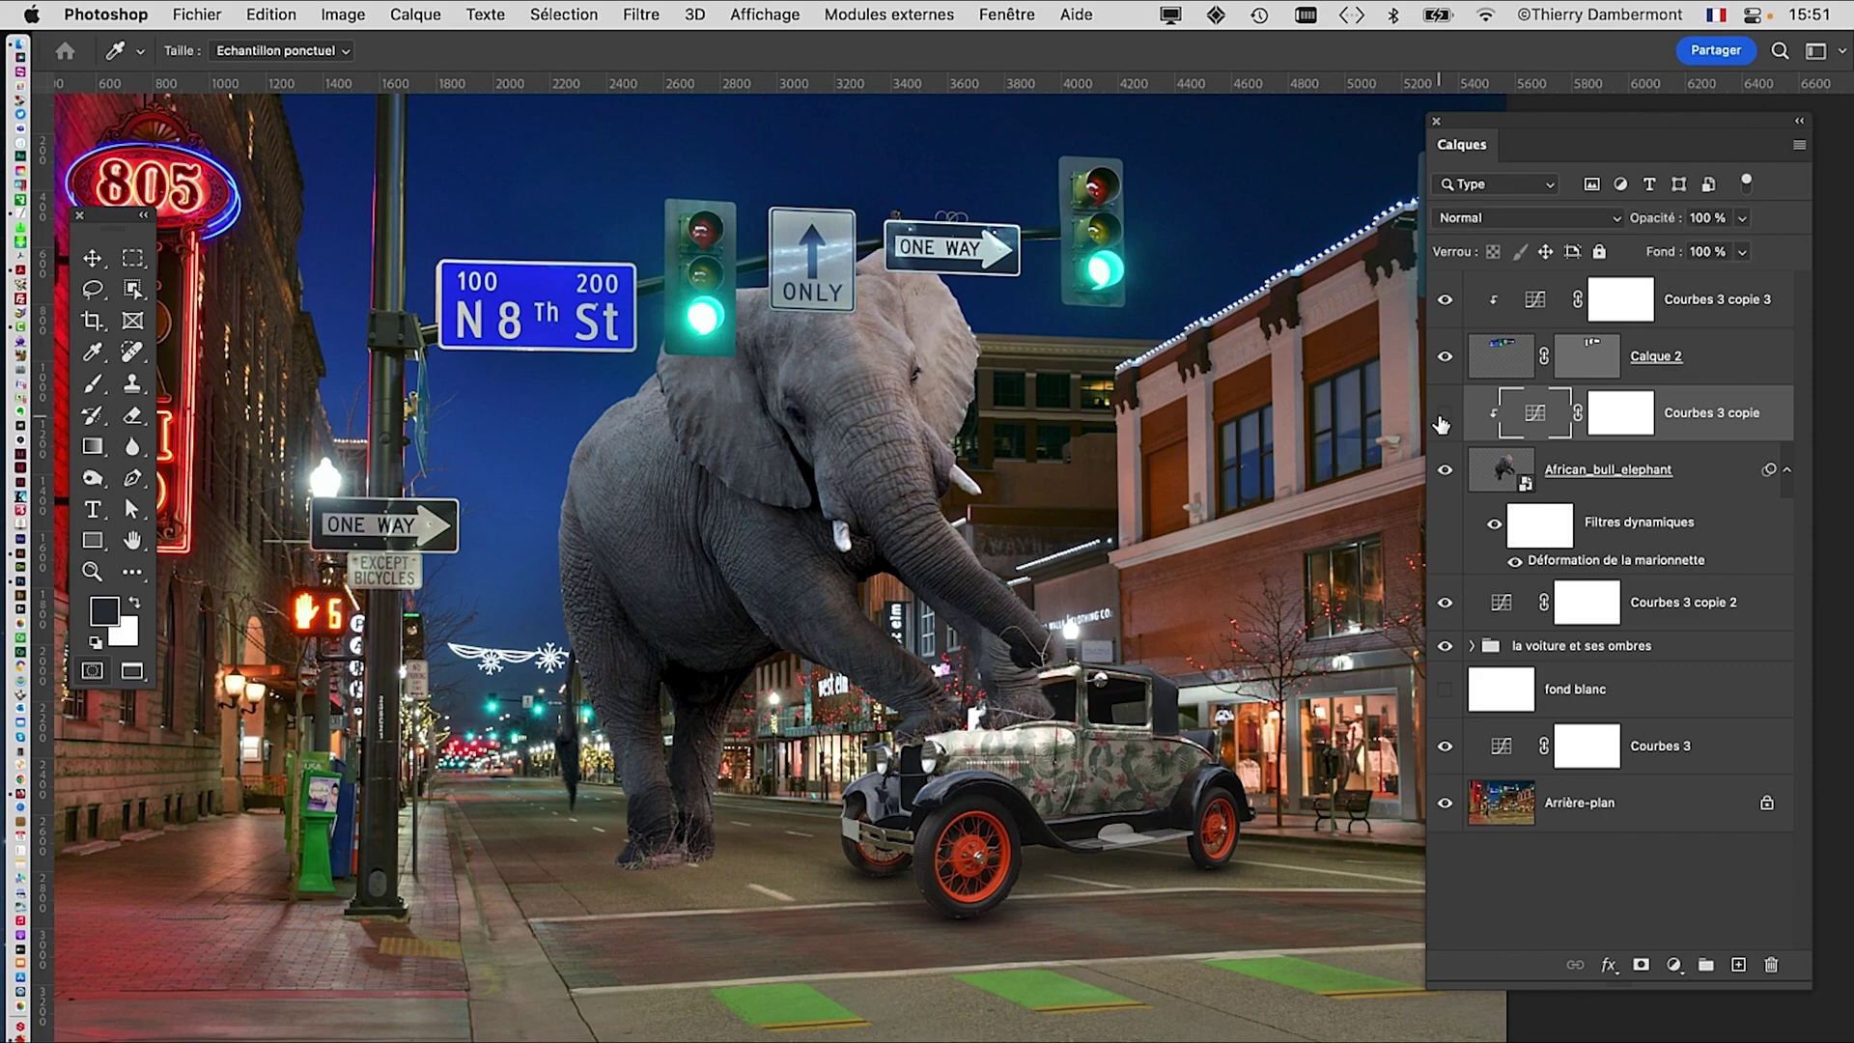
click(1442, 422)
Step: Close the Properties panel, and reposition and widen the Layers panel so long layer names fit
drag(1490, 118, 1620, 113)
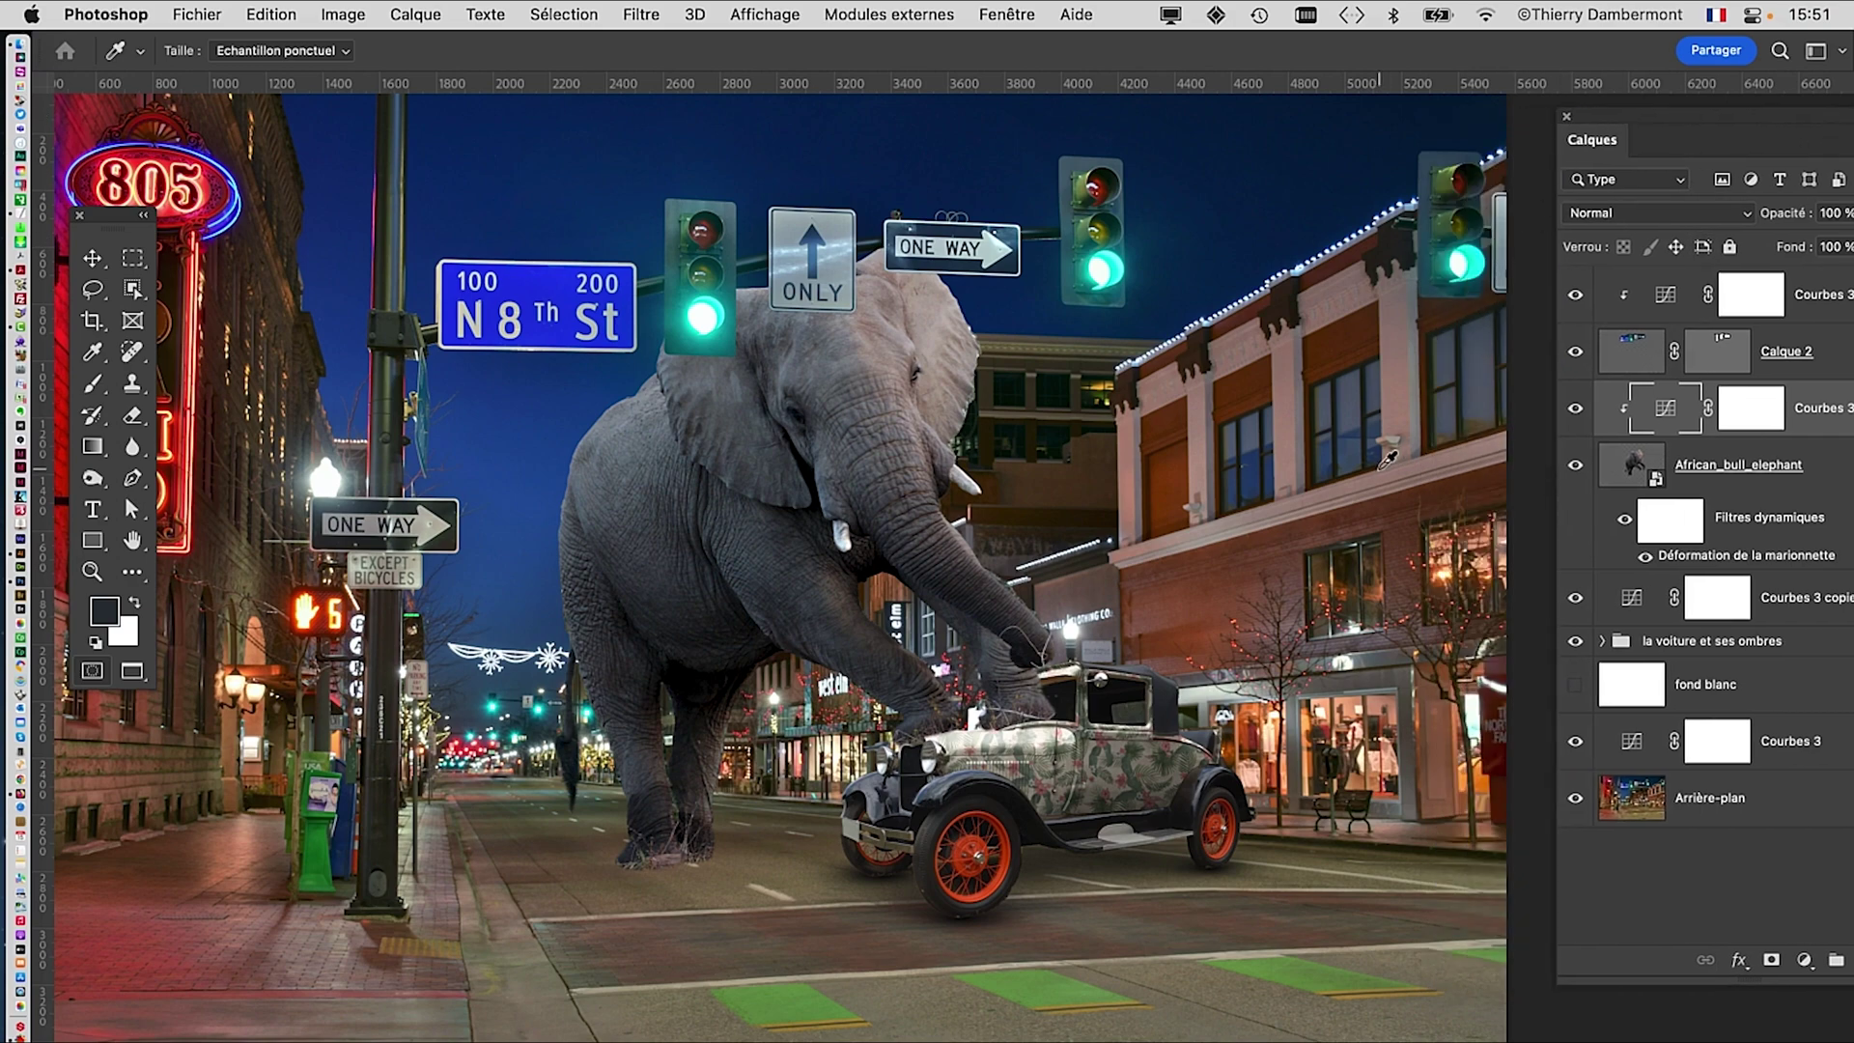
drag(1188, 1039, 1219, 332)
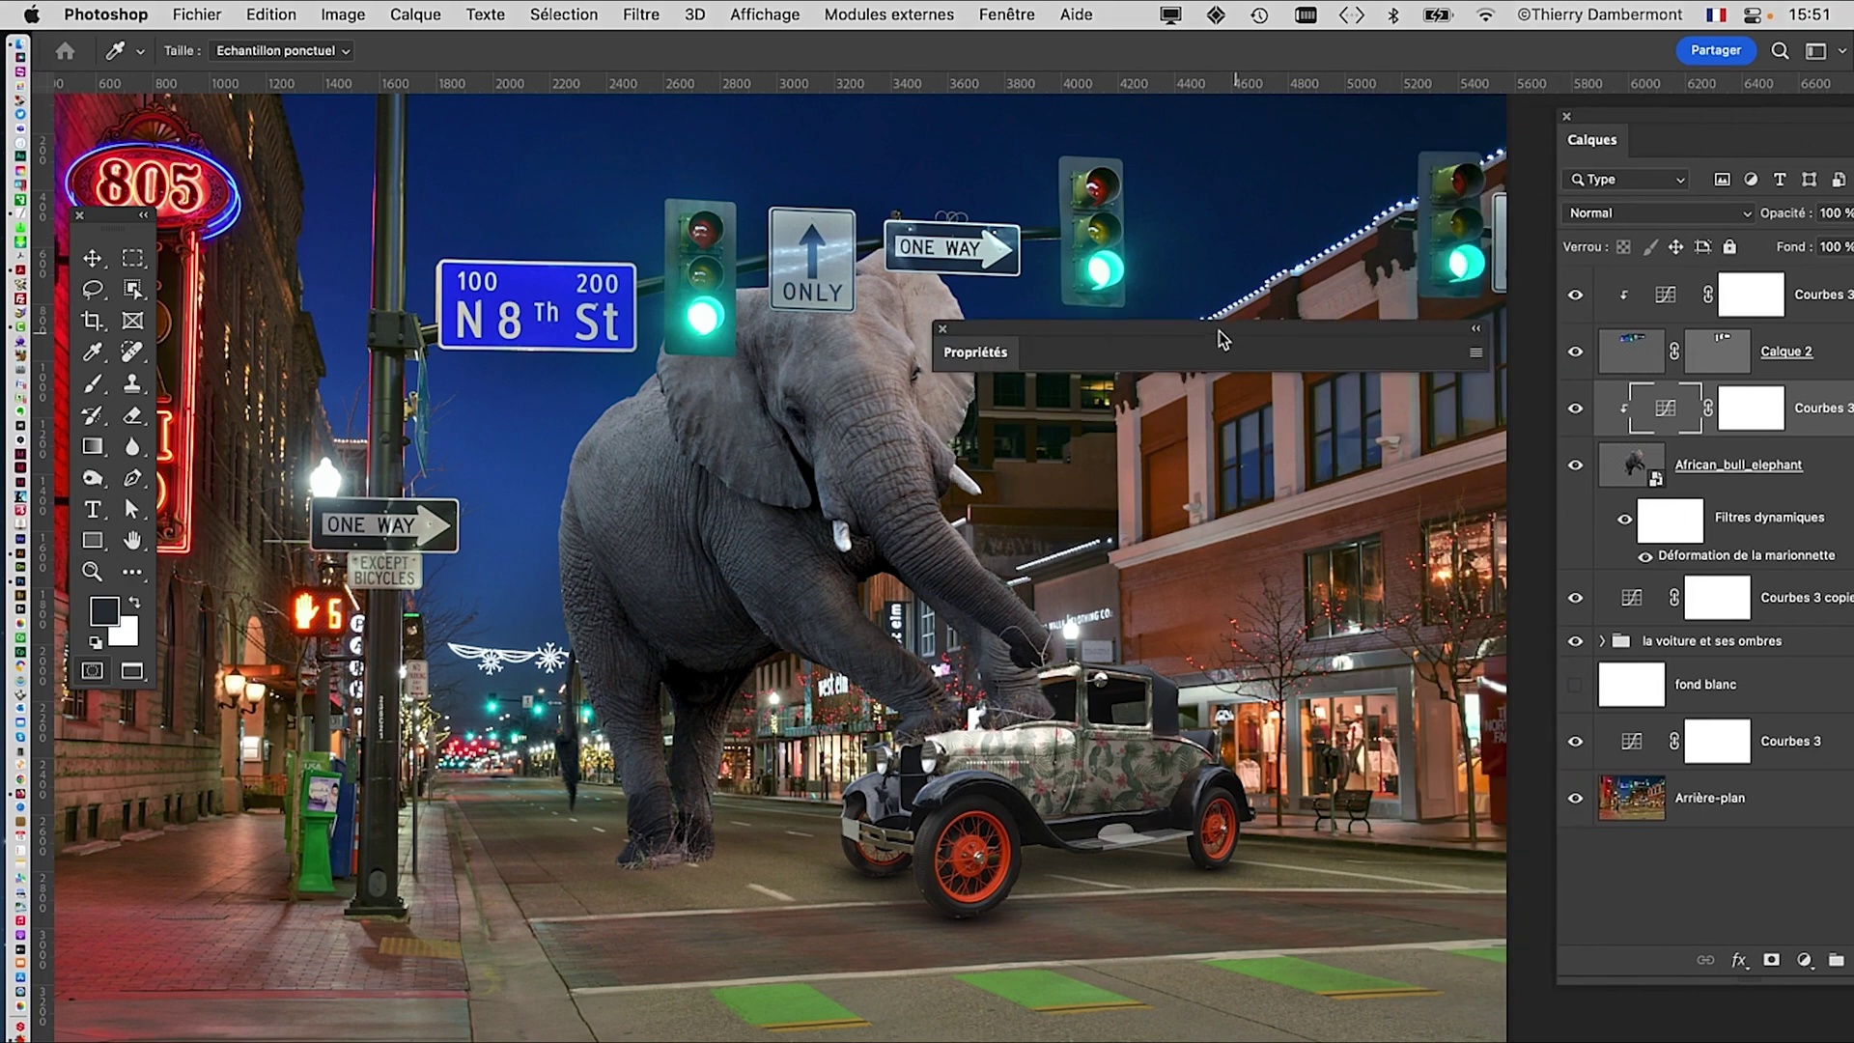
click(944, 331)
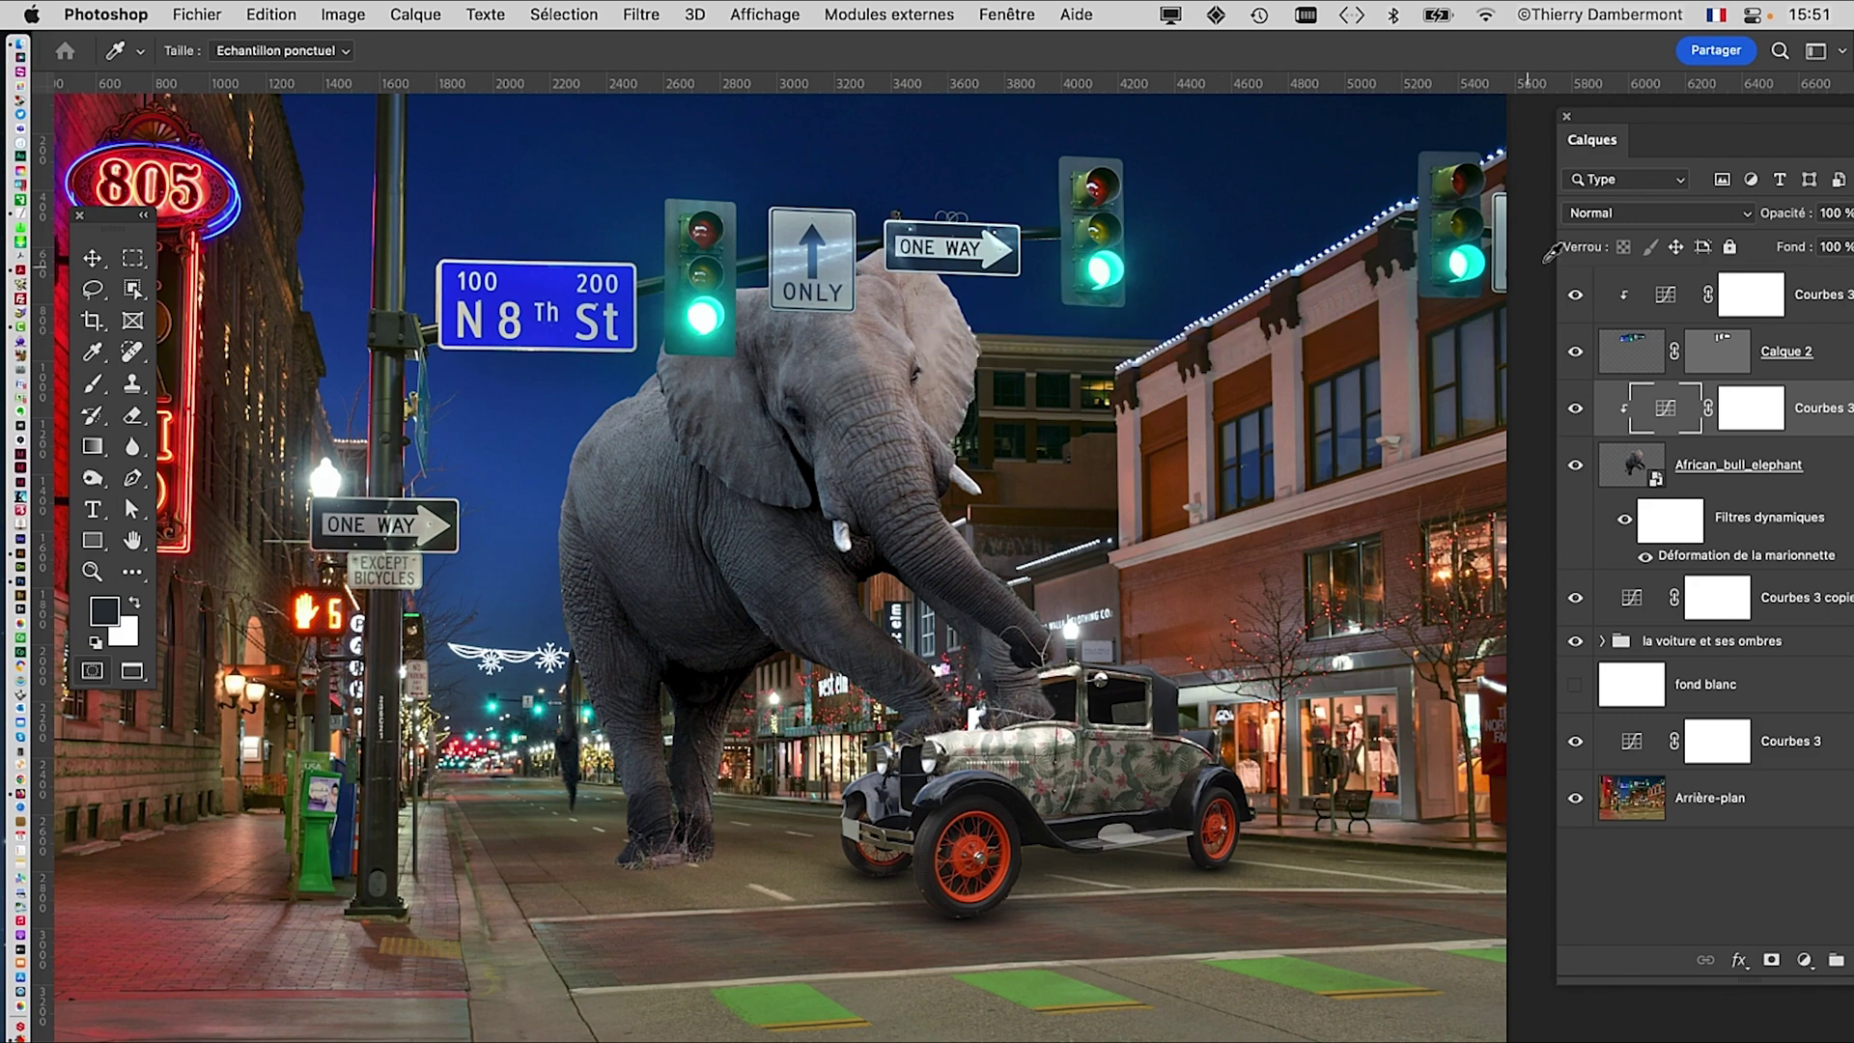
drag(1620, 118, 1110, 142)
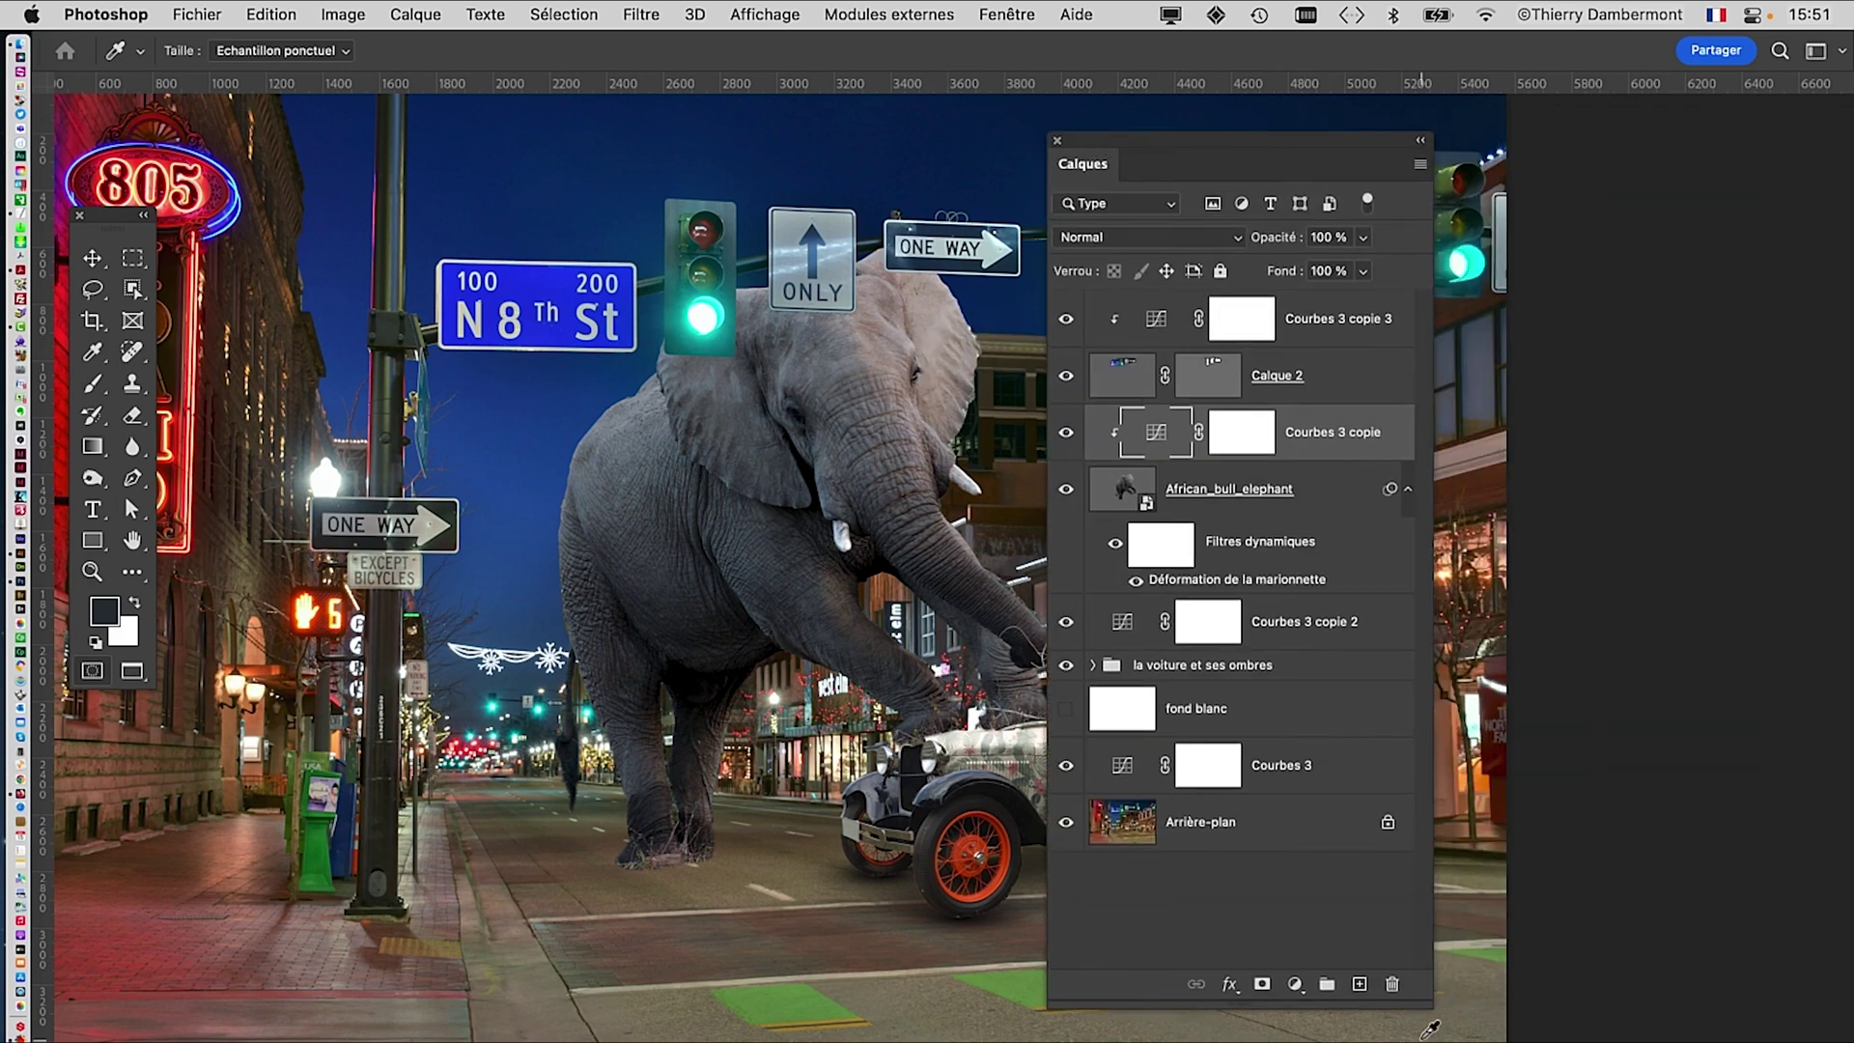
drag(1430, 1004, 1753, 927)
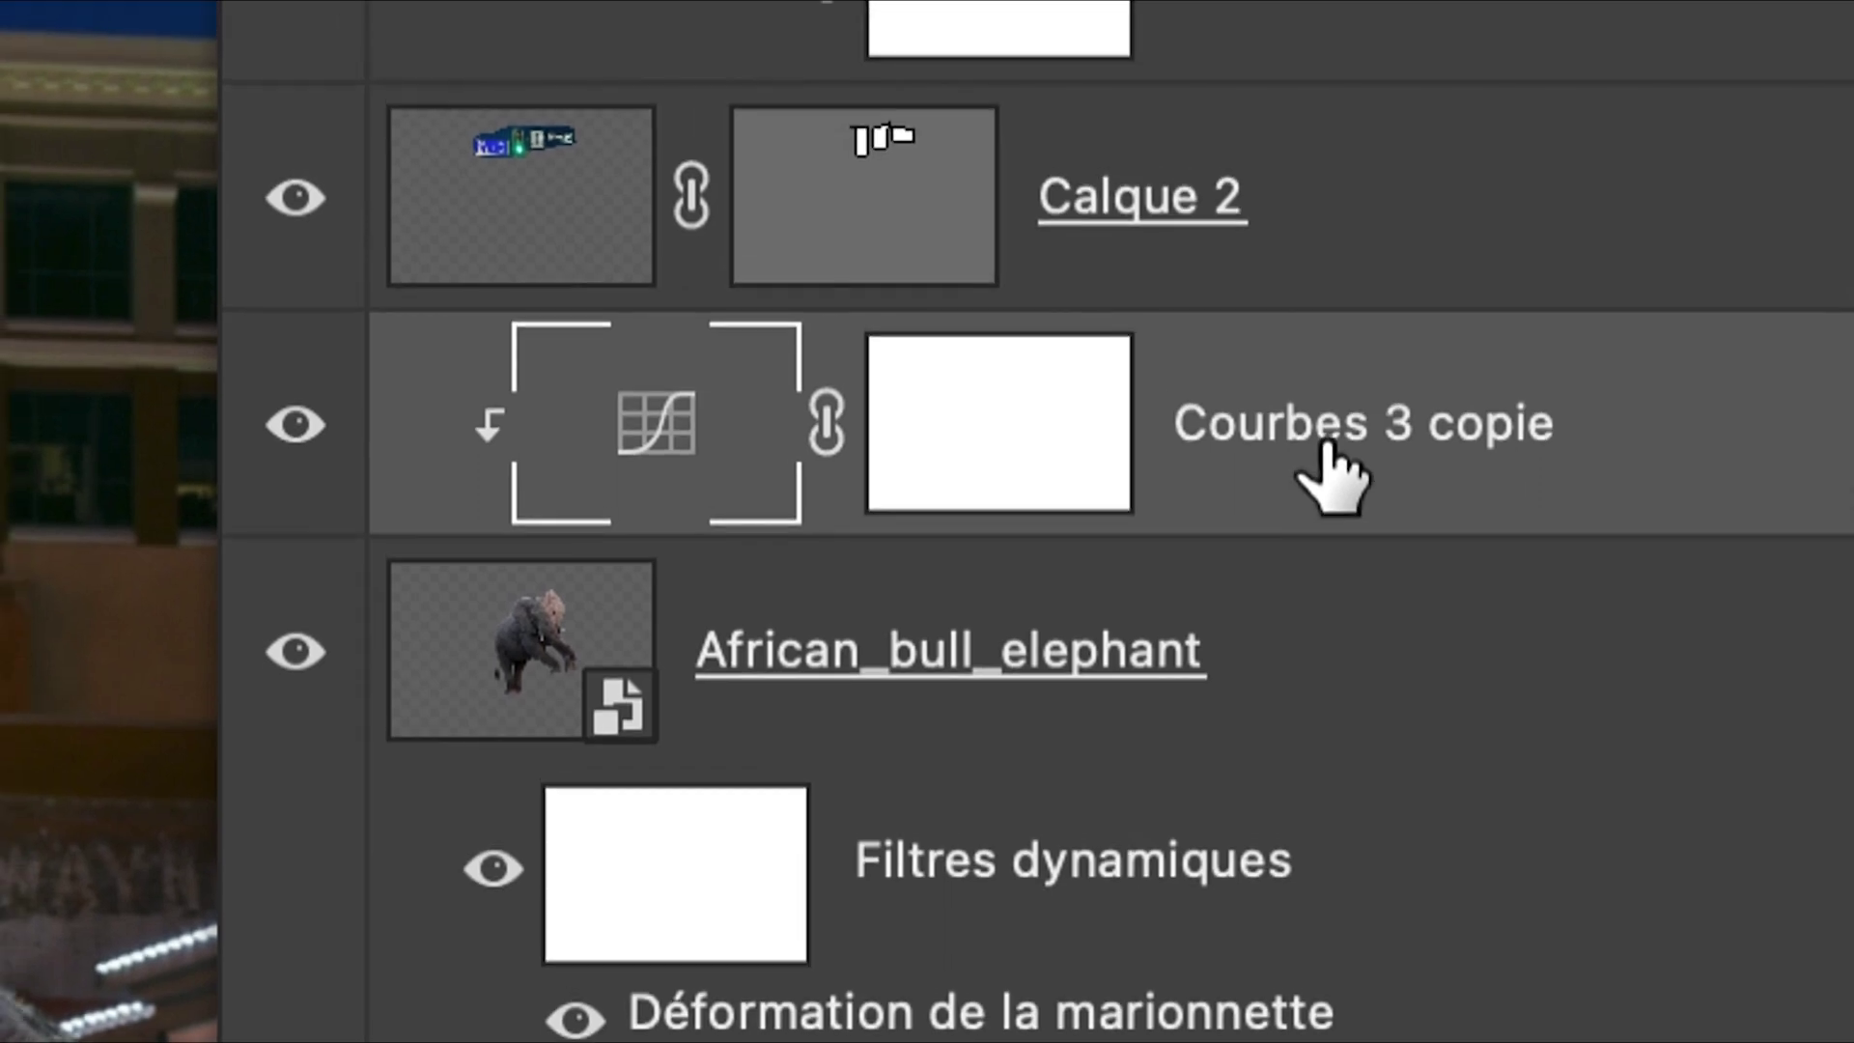
Step: Rename the Courbes 3 copie layer as "Courbes sur elephant pour COULEURS" and copy the new name to the clipboard
double_click(1323, 436)
click(1480, 424)
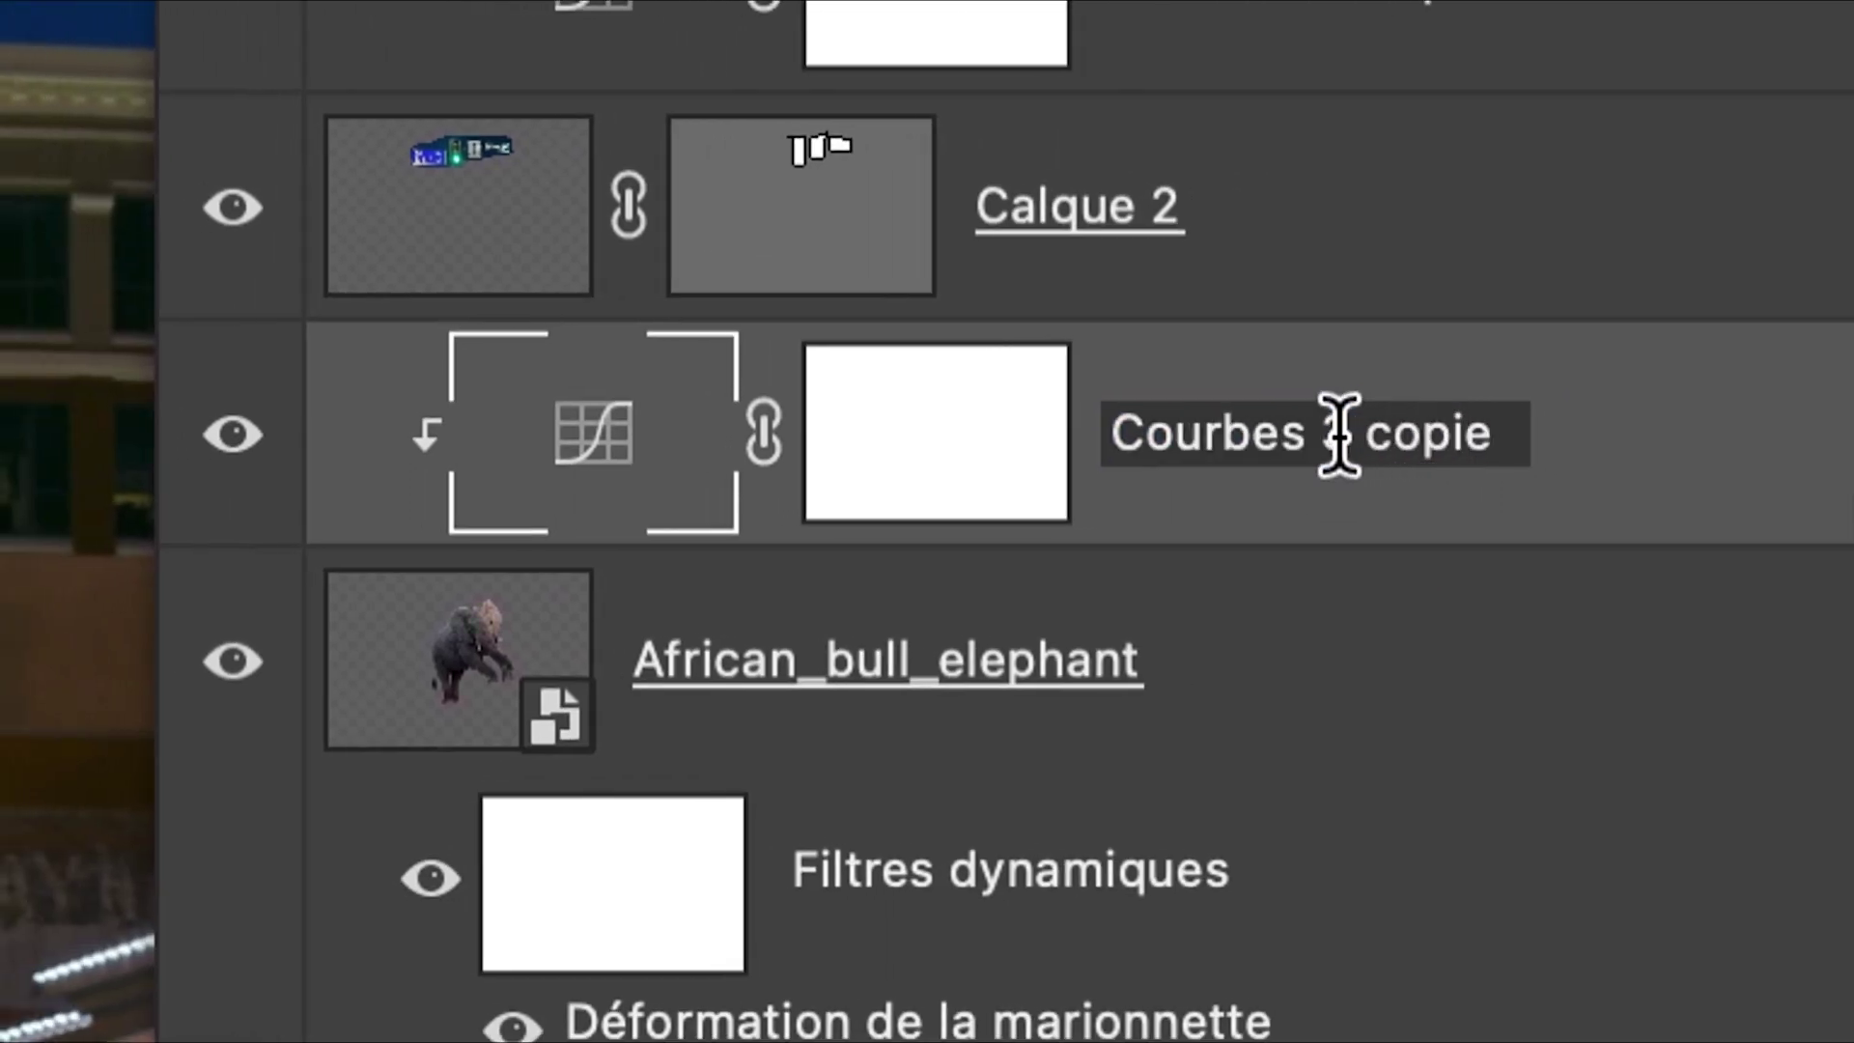
drag(1333, 435, 1555, 440)
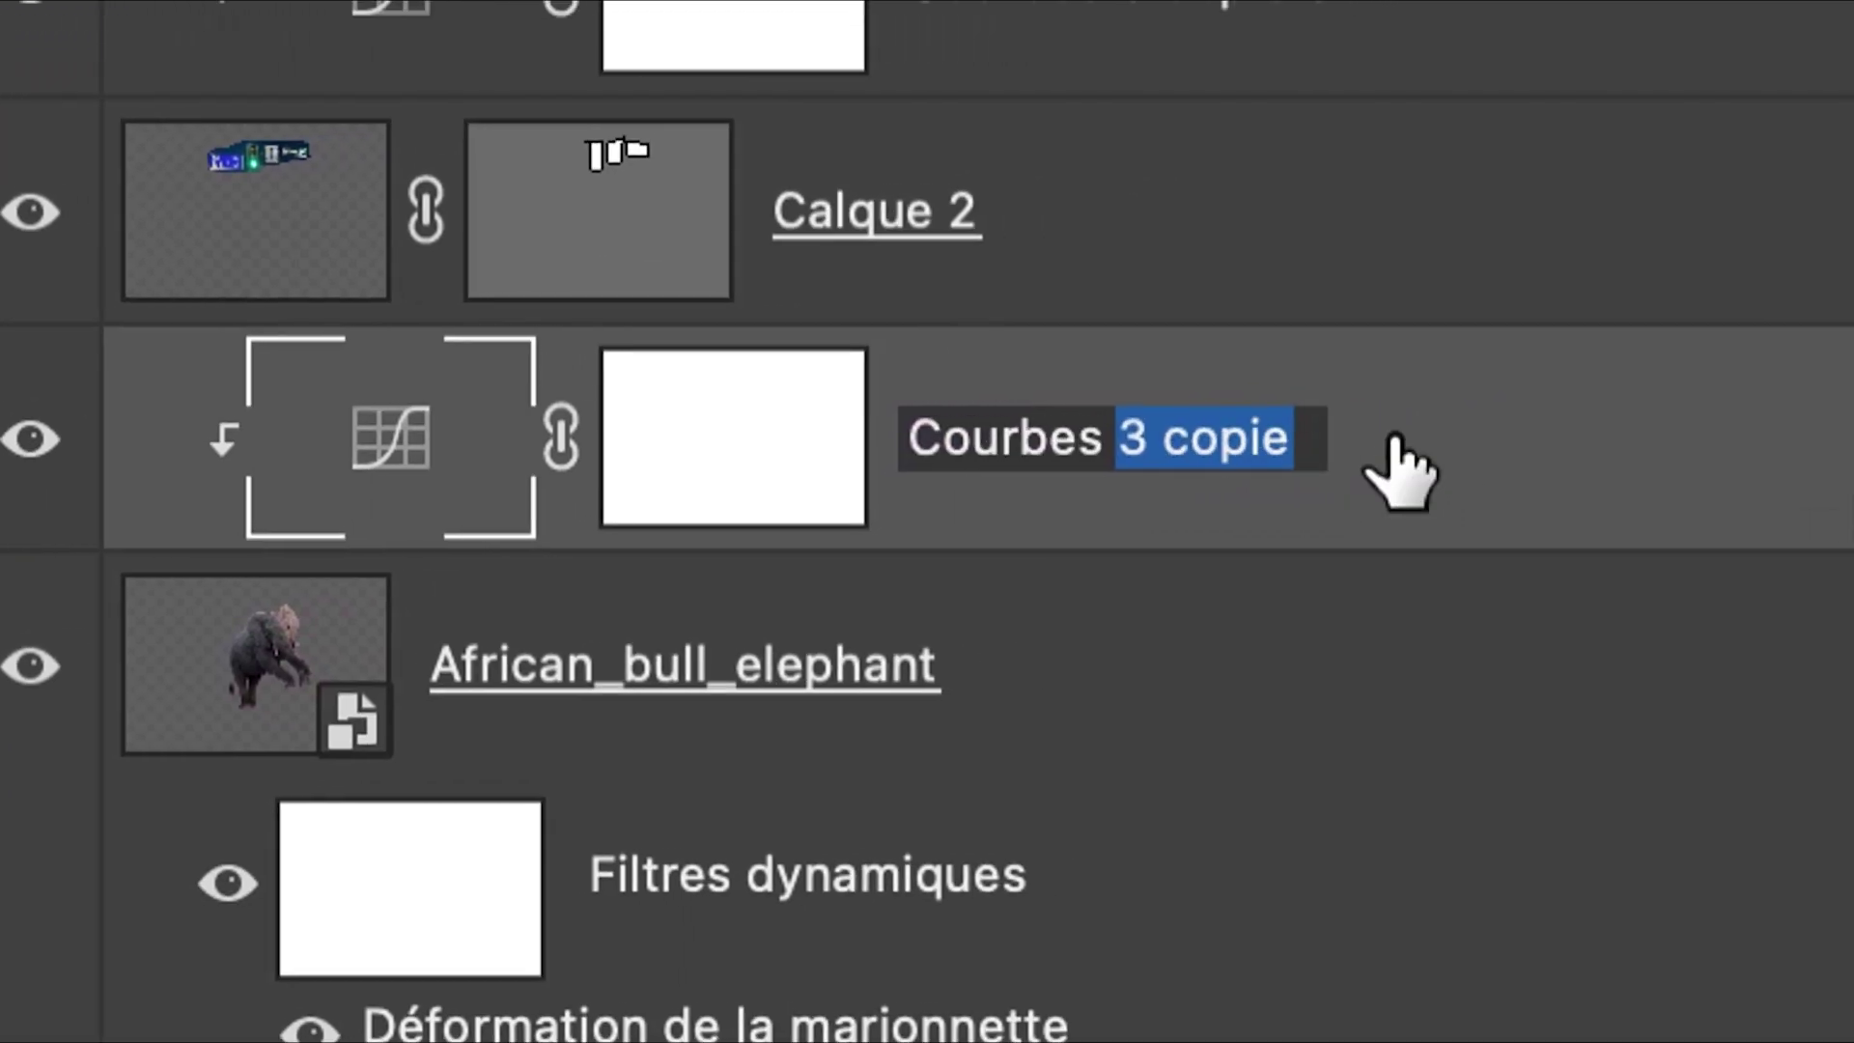
text(sur e)
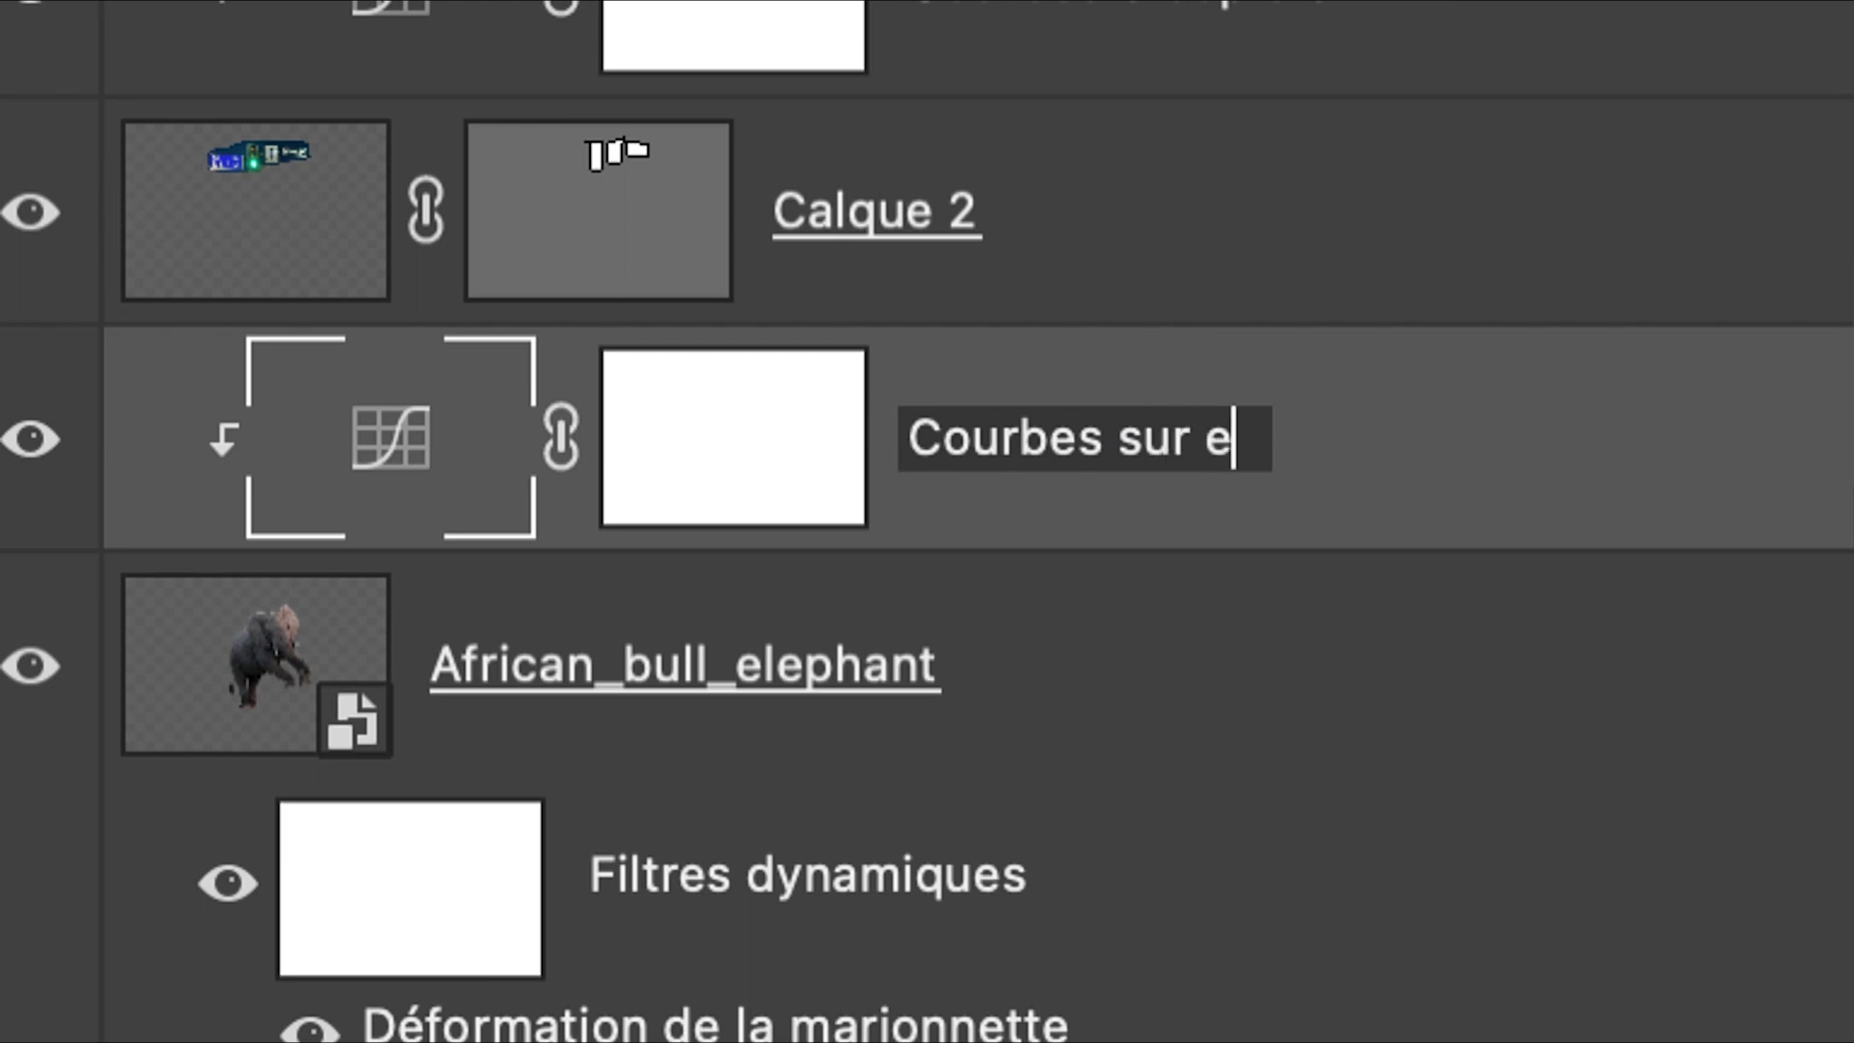
text(lephant pour)
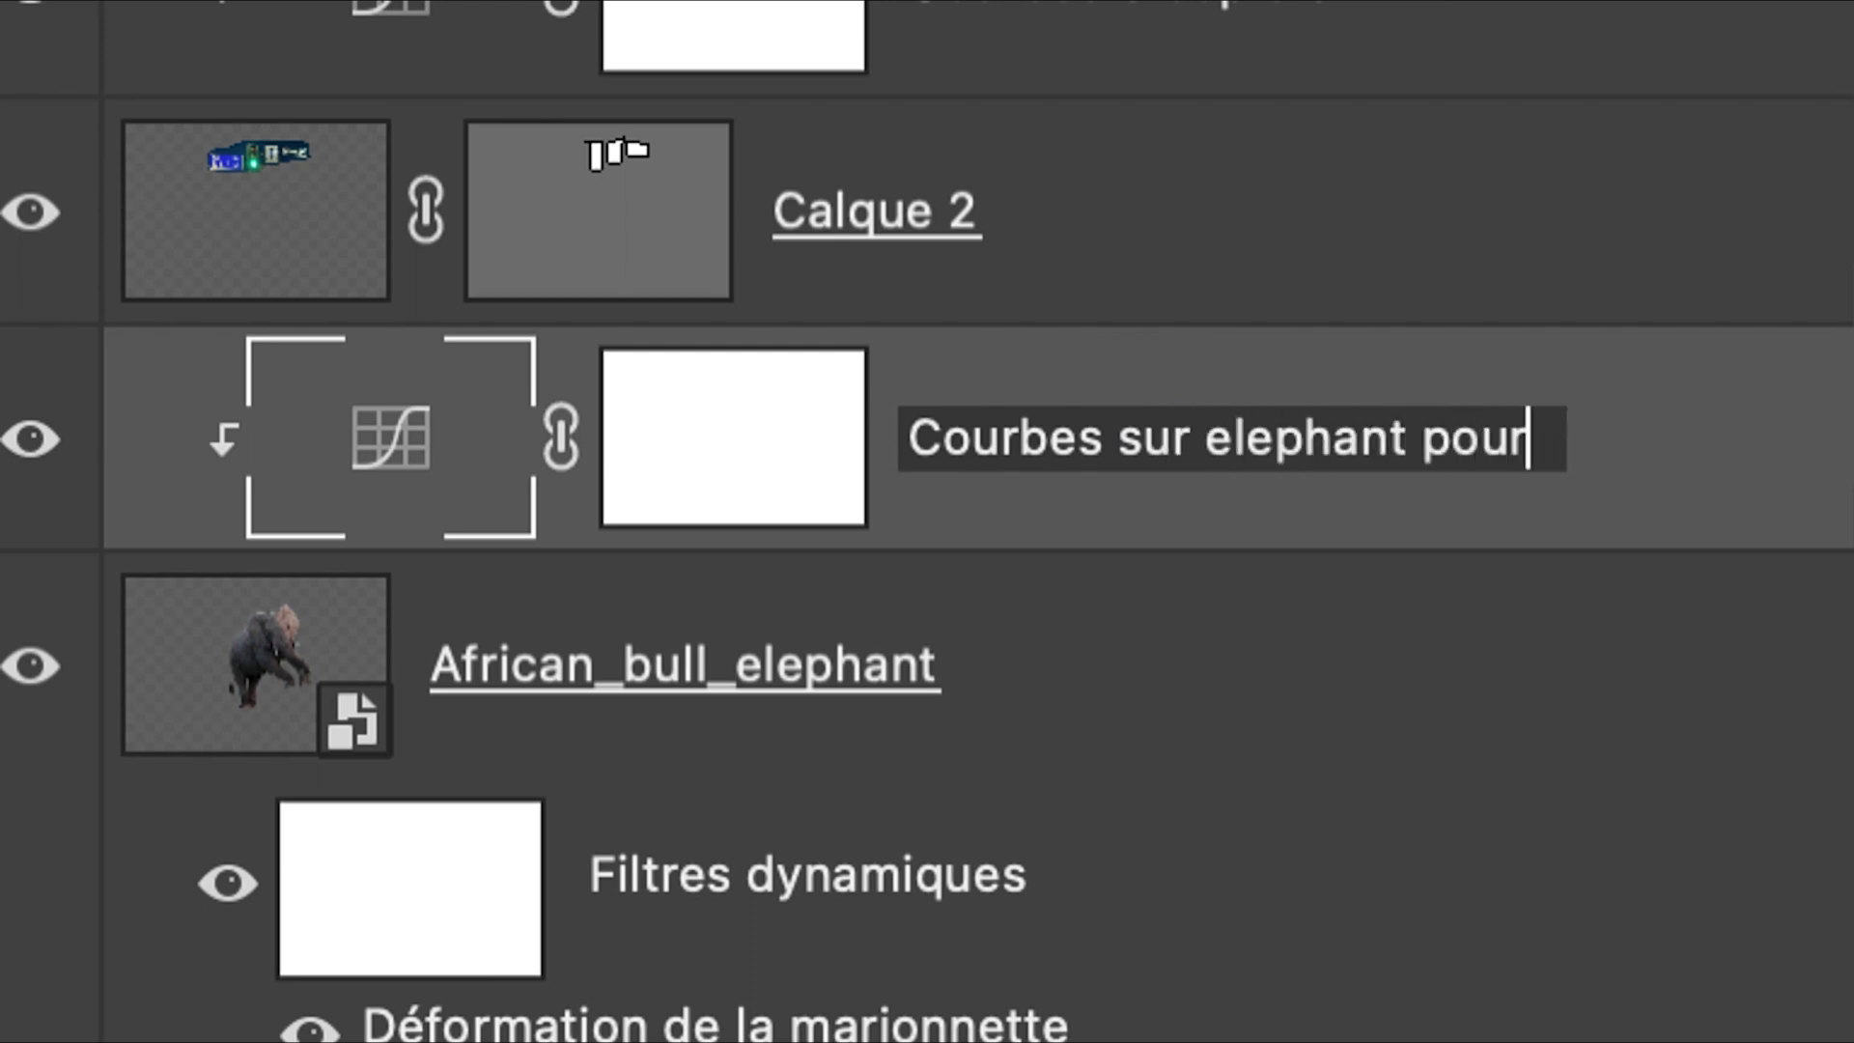
text( COULEURS)
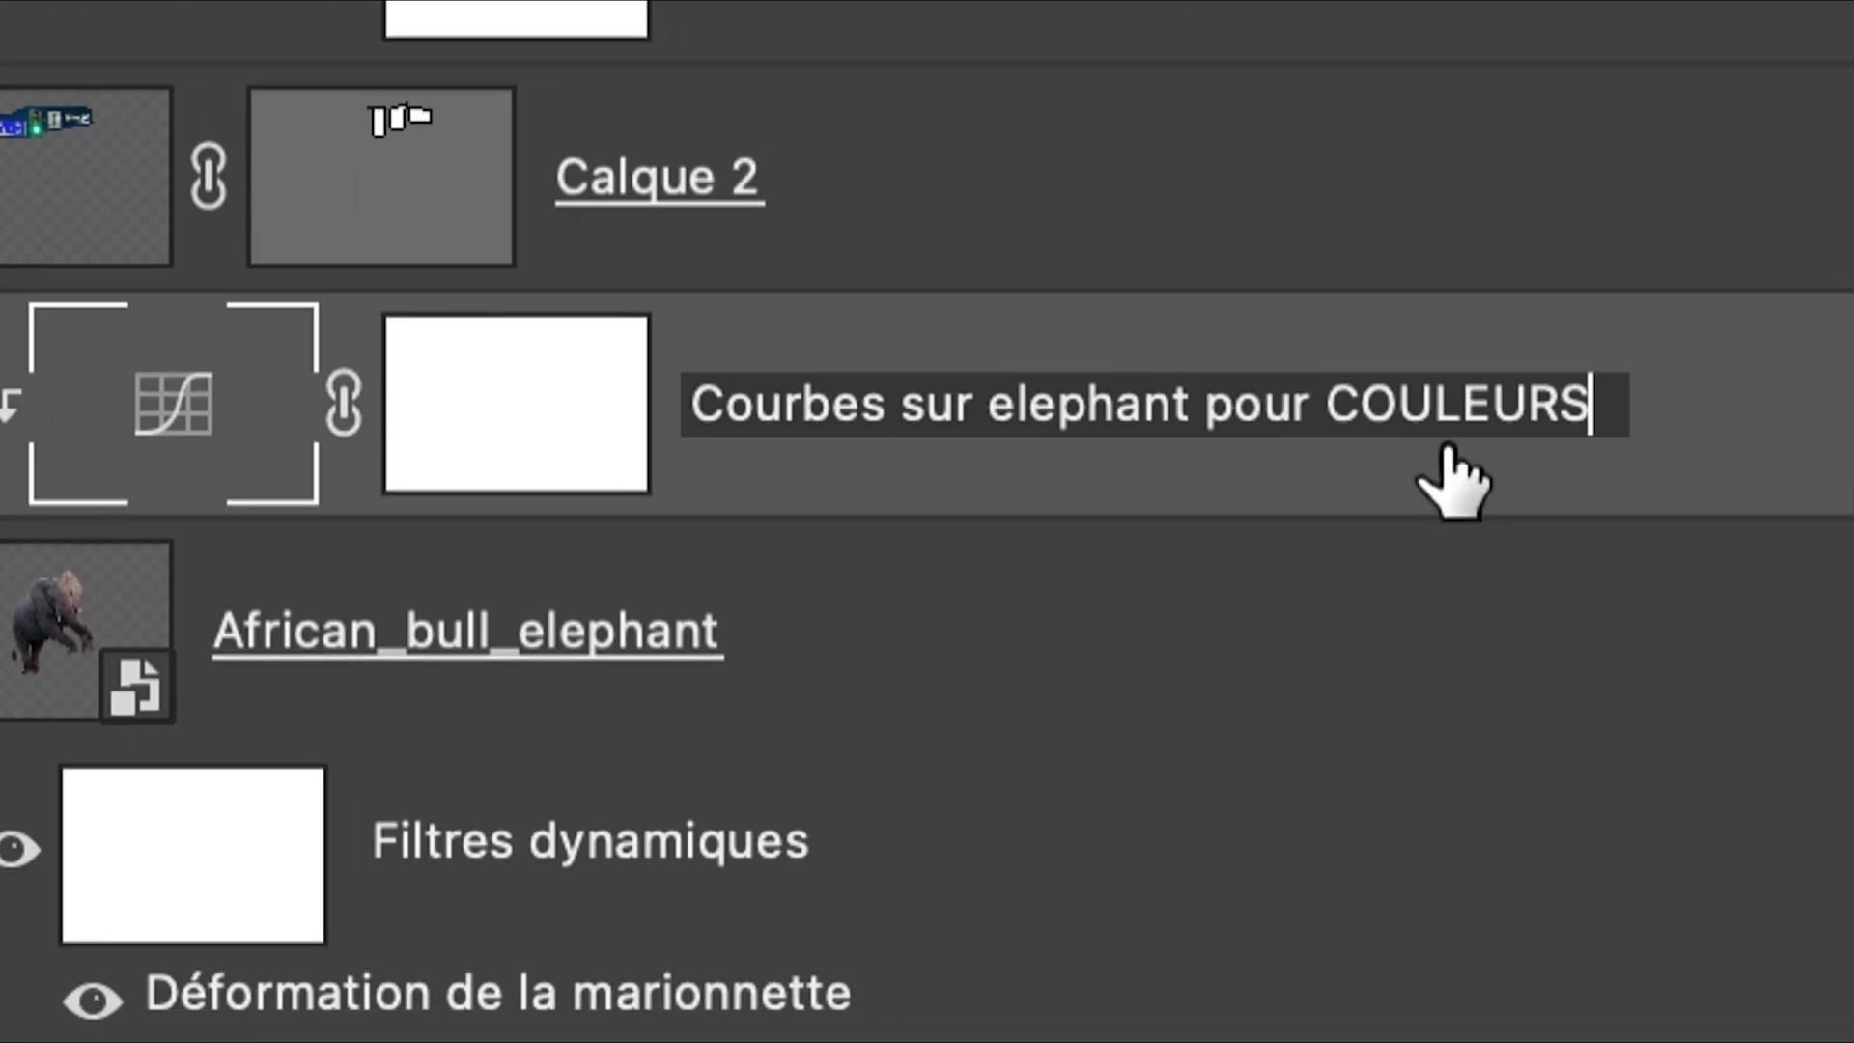
key(super+a)
key(super+c)
key(Return)
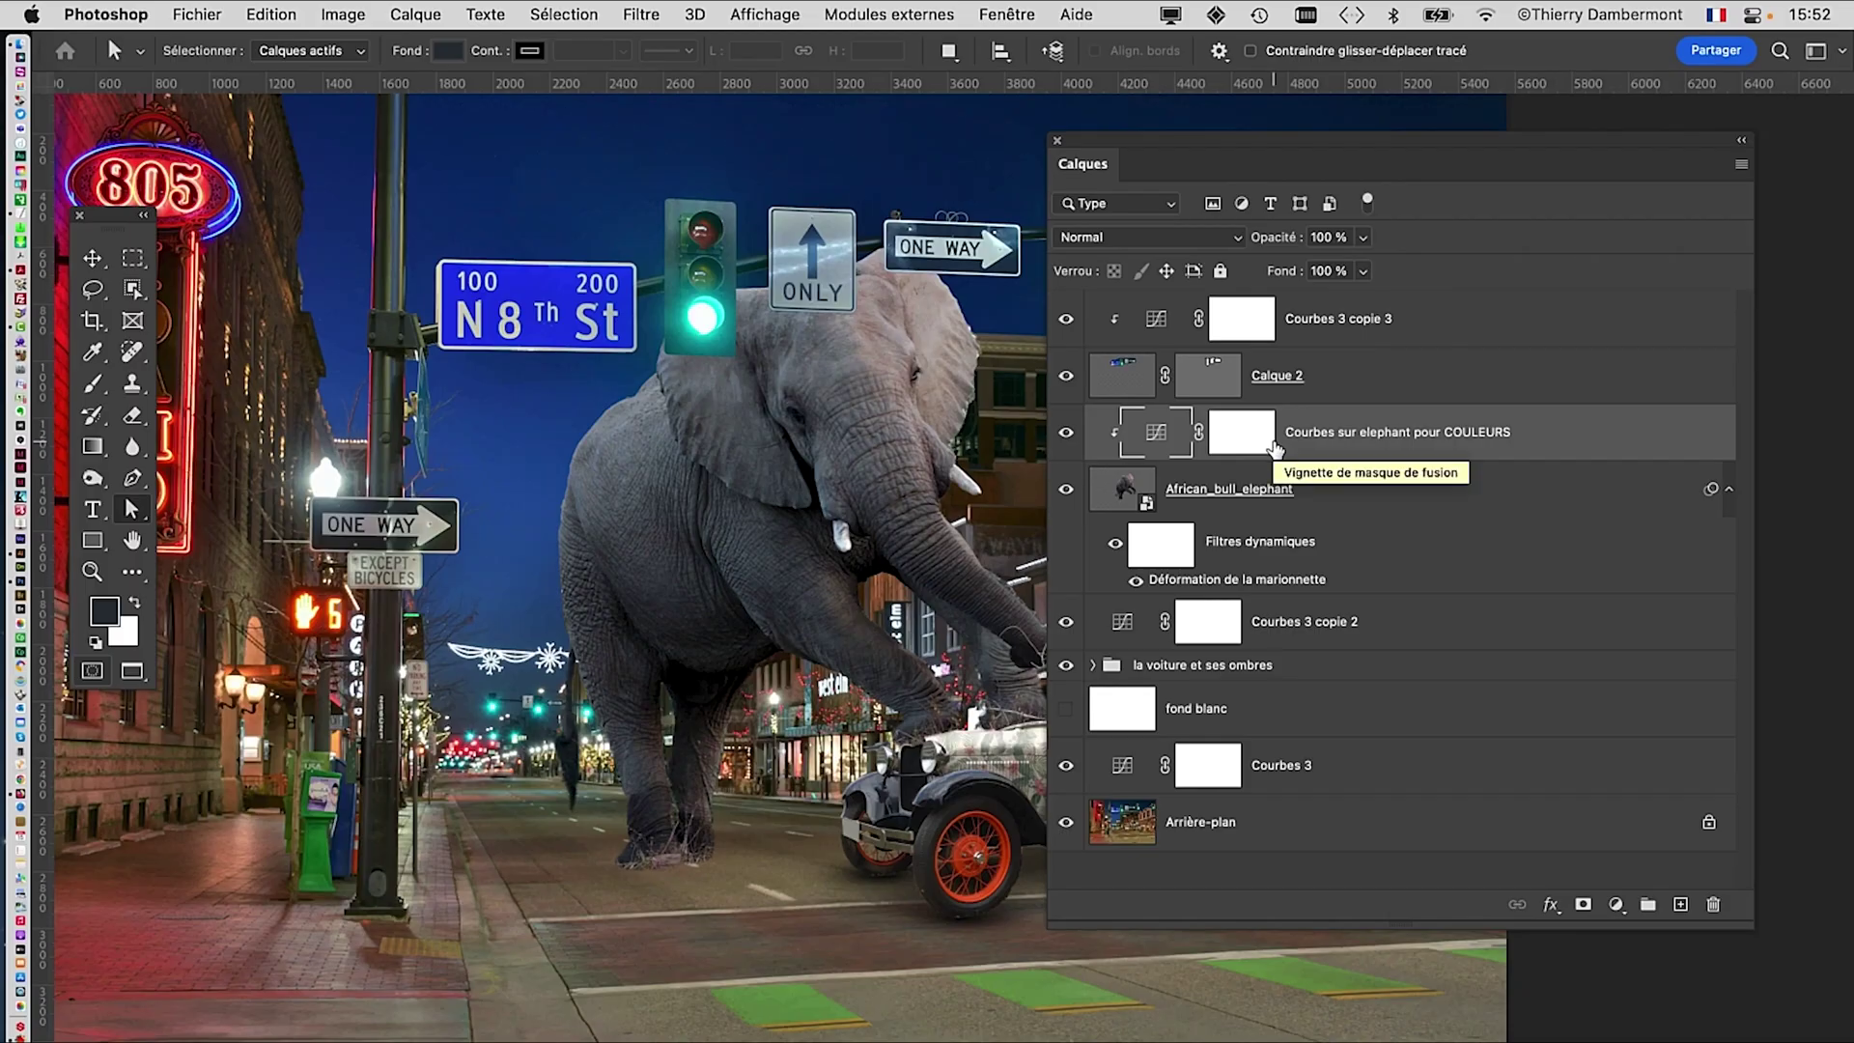
Step: Move the Layers panel off the elephant and open the settings of the Courbes sur elephant pour COULEURS adjustment
drag(1207, 153, 1447, 133)
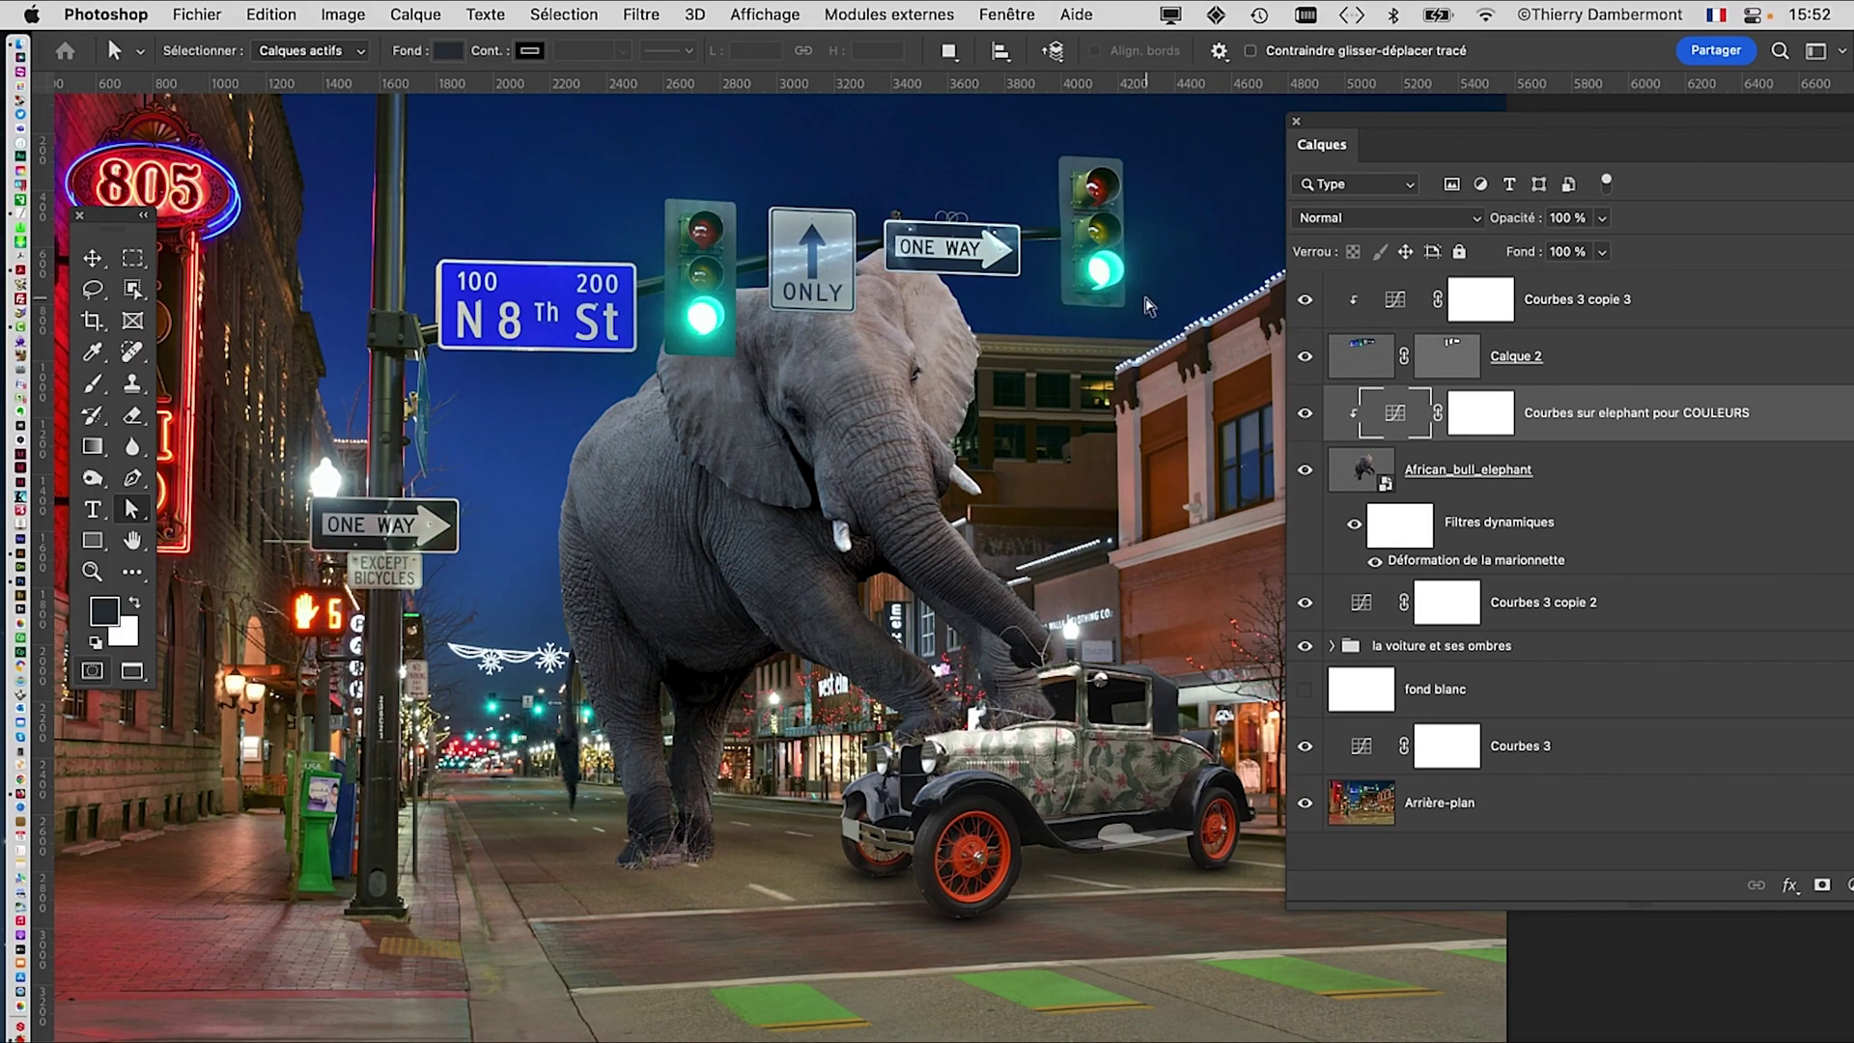
scroll(869, 486, up, 2)
scroll(870, 486, up, 1)
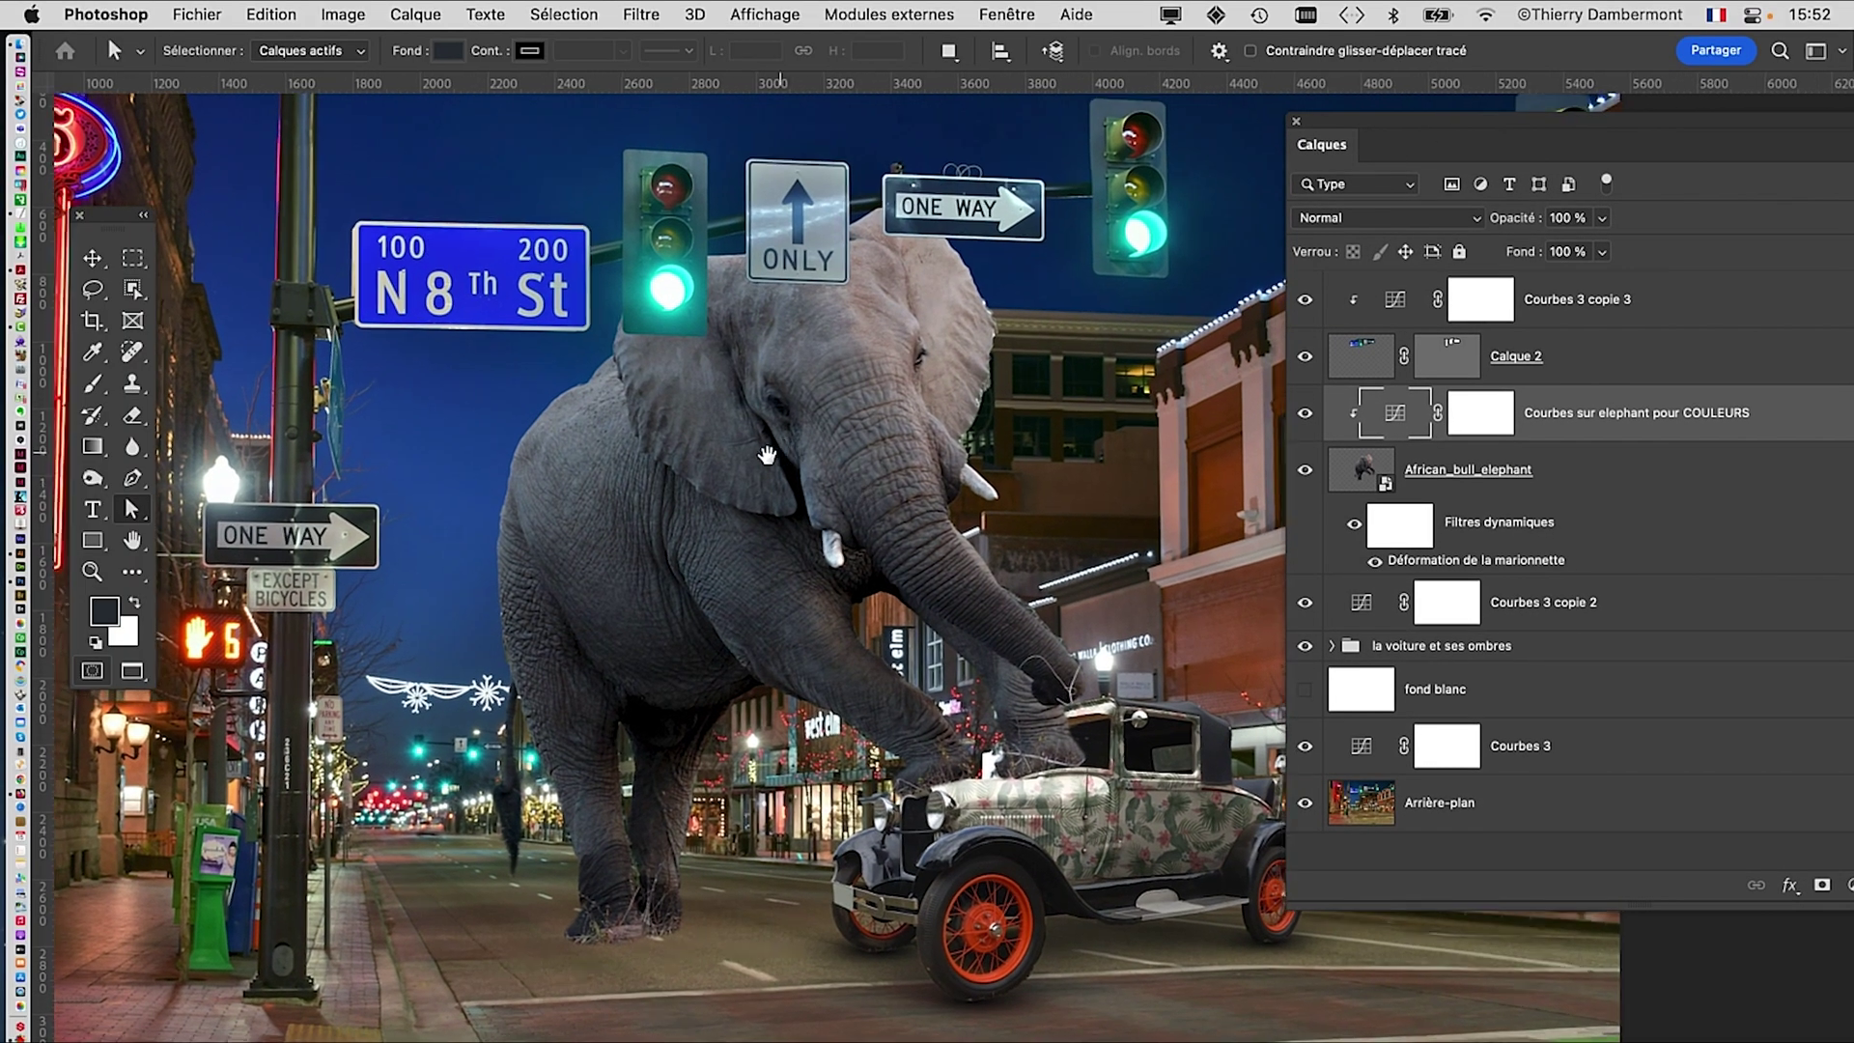
scroll(857, 488, right, 3)
double_click(1372, 422)
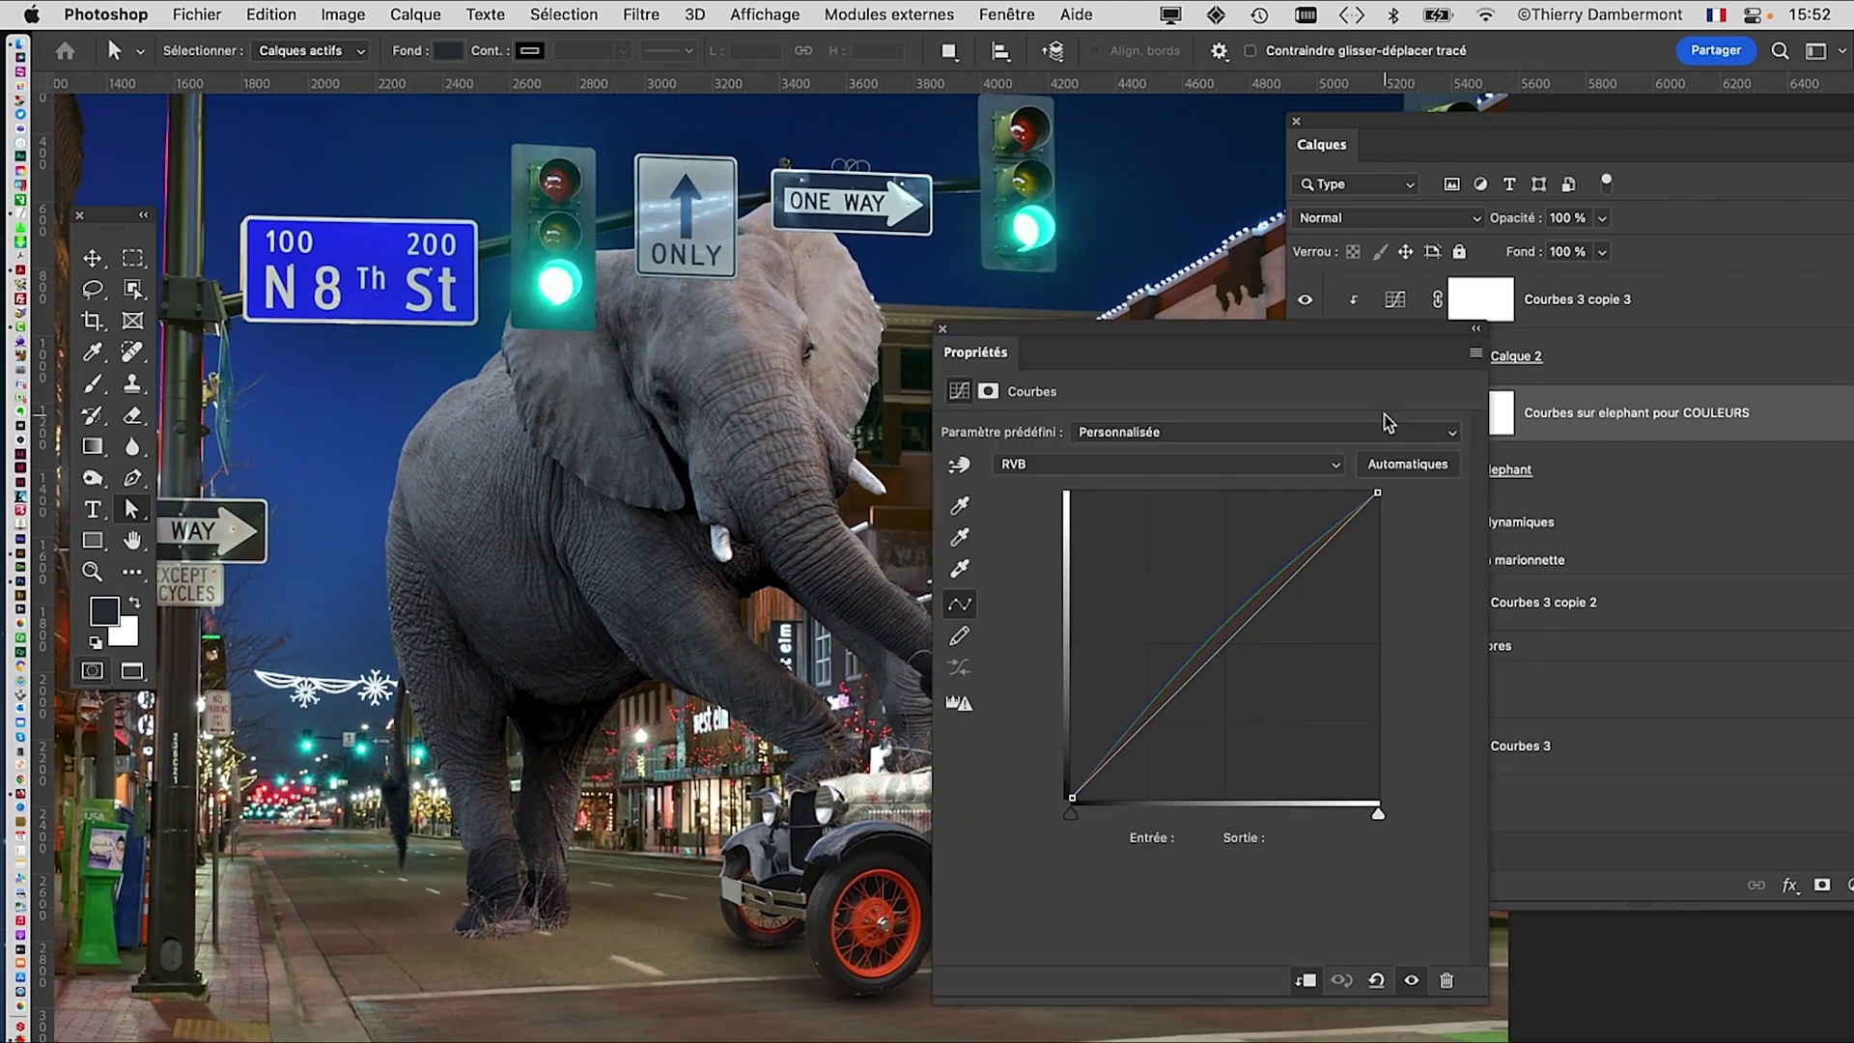
Step: Try to adjust the elephant's tones with two points on the RVB curve of the Courbes sur elephant pour COULEURS adjustment
drag(1149, 340, 1351, 215)
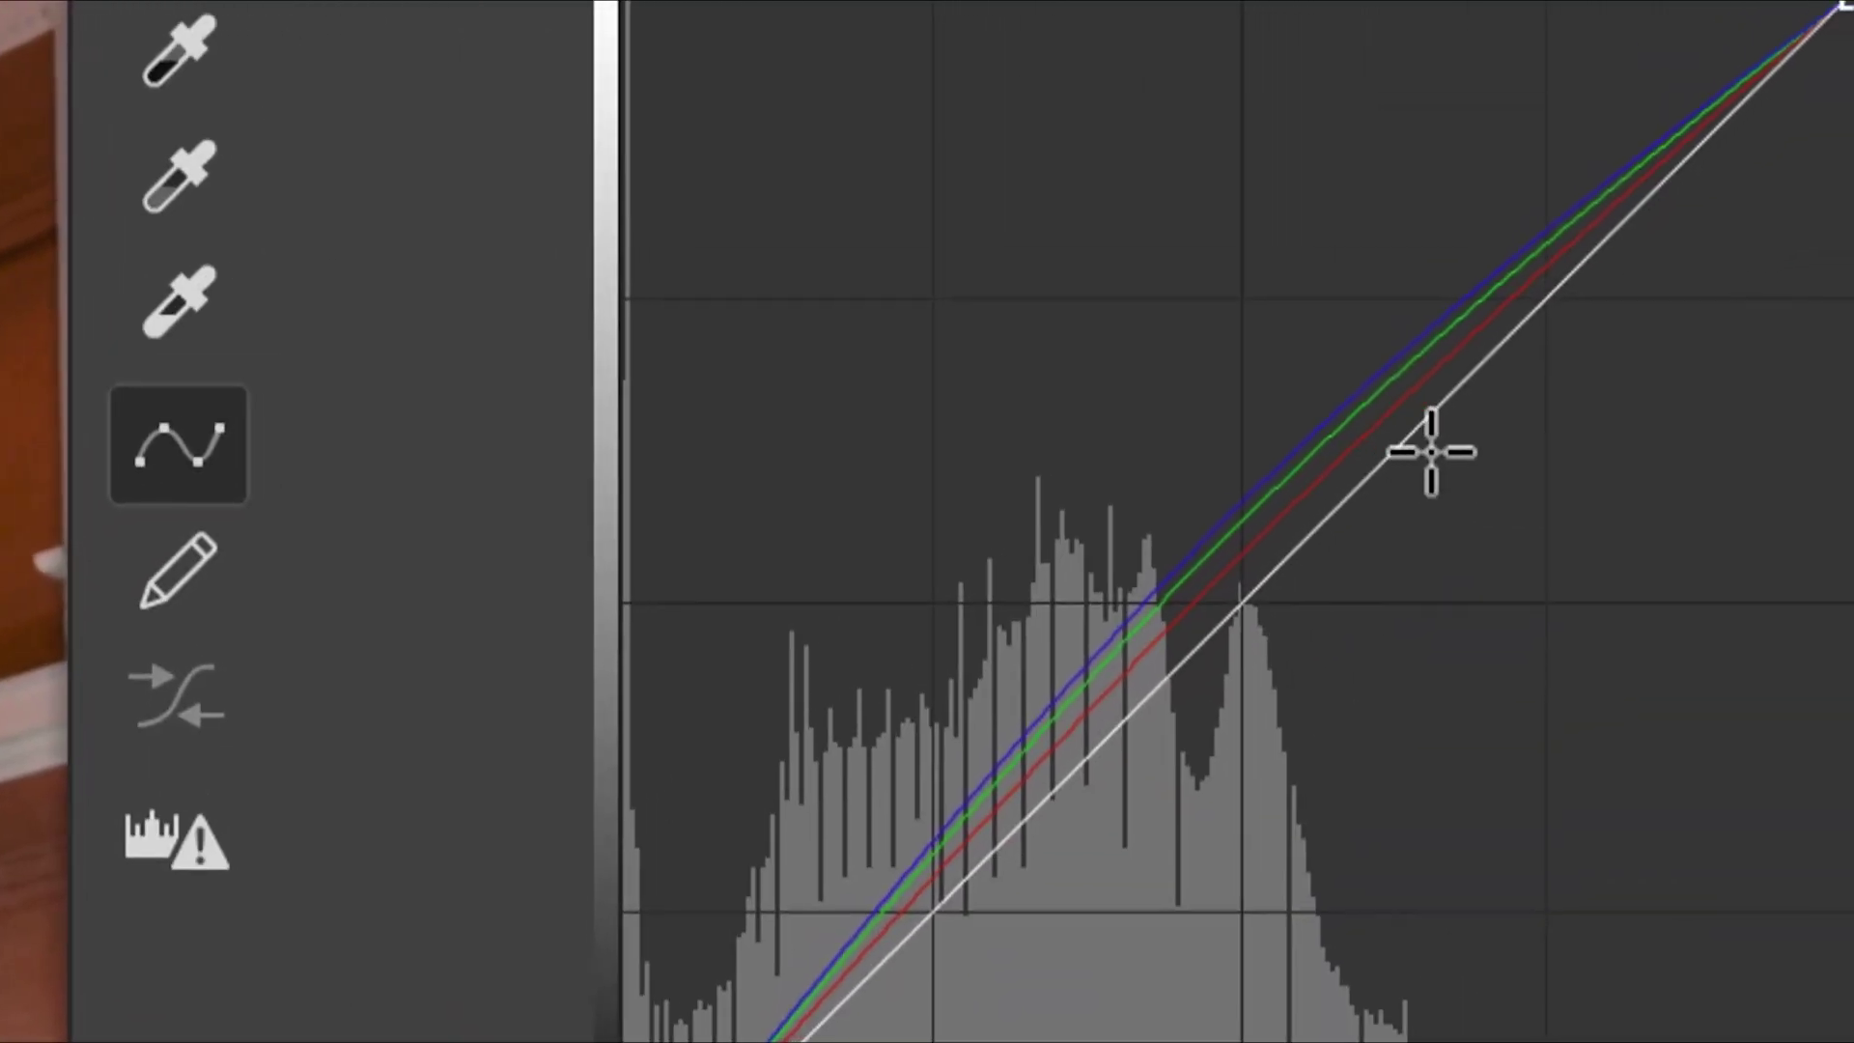
click(1440, 443)
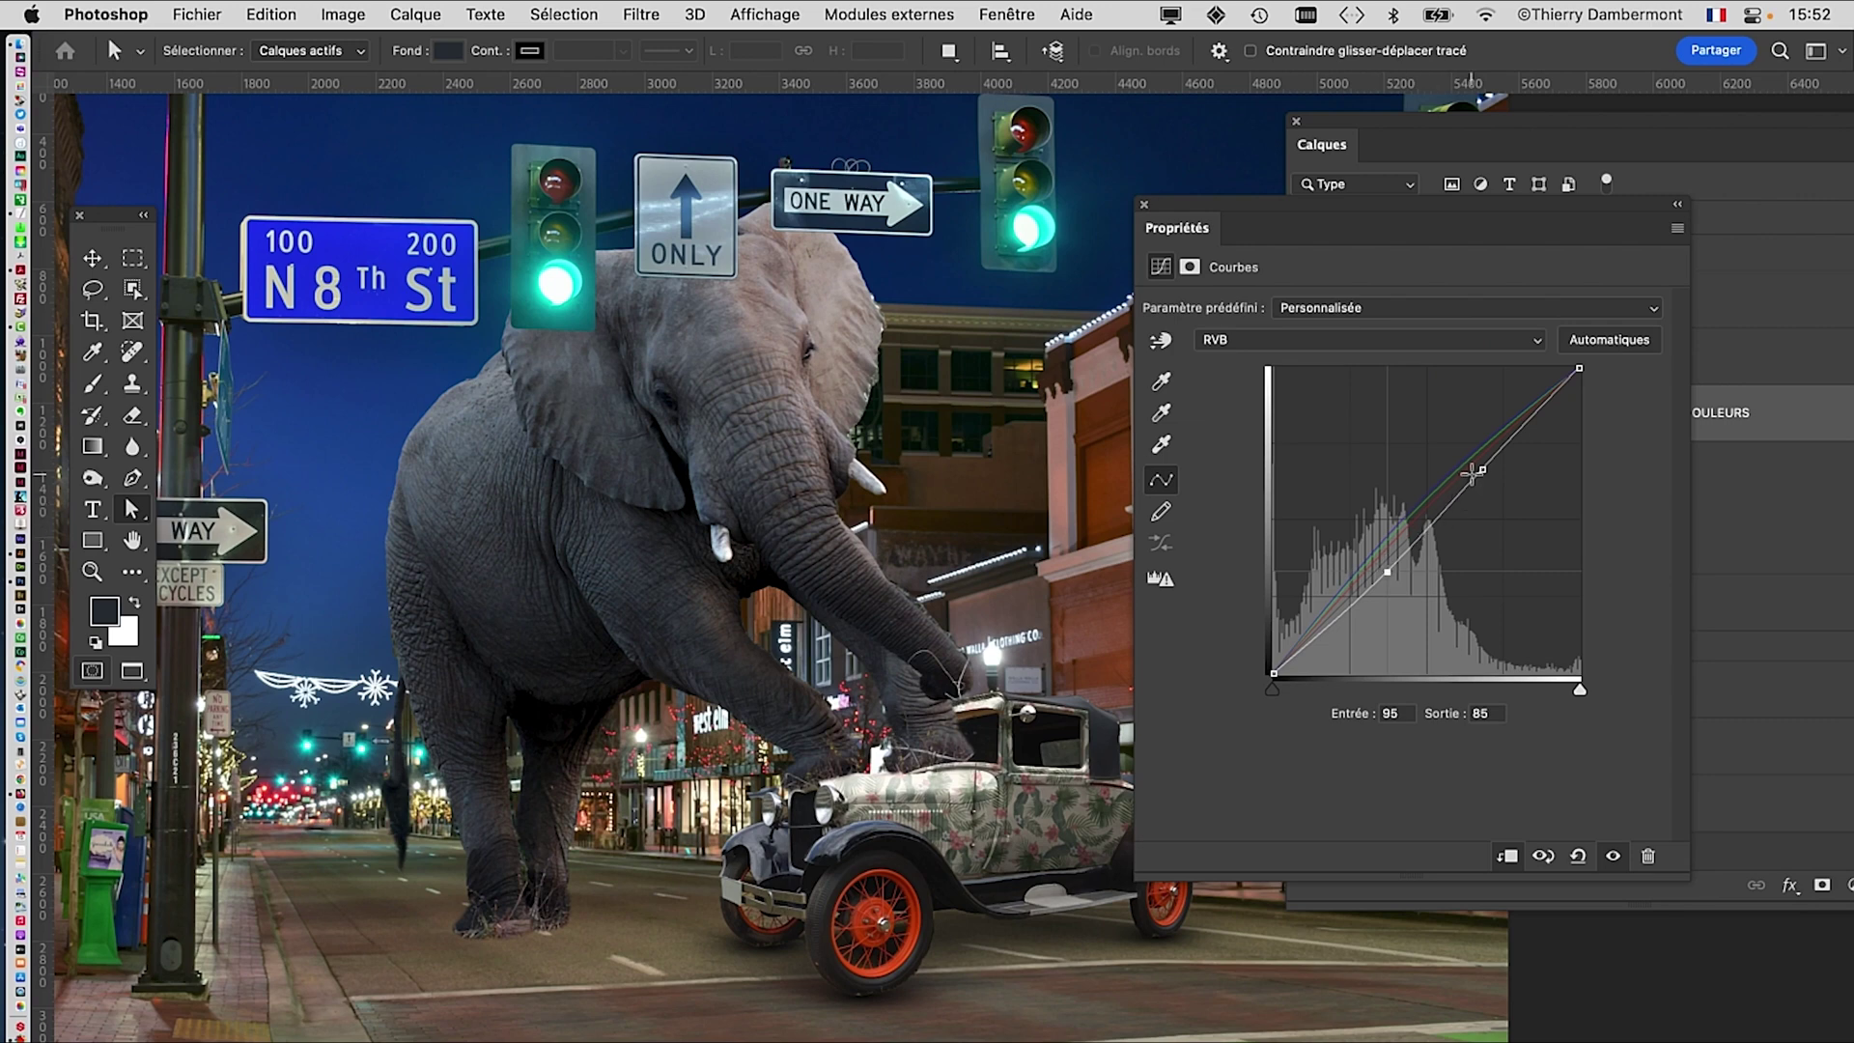
mouse_move(1480, 464)
mouse_down()
mouse_move(1475, 449)
mouse_move(1495, 463)
mouse_up()
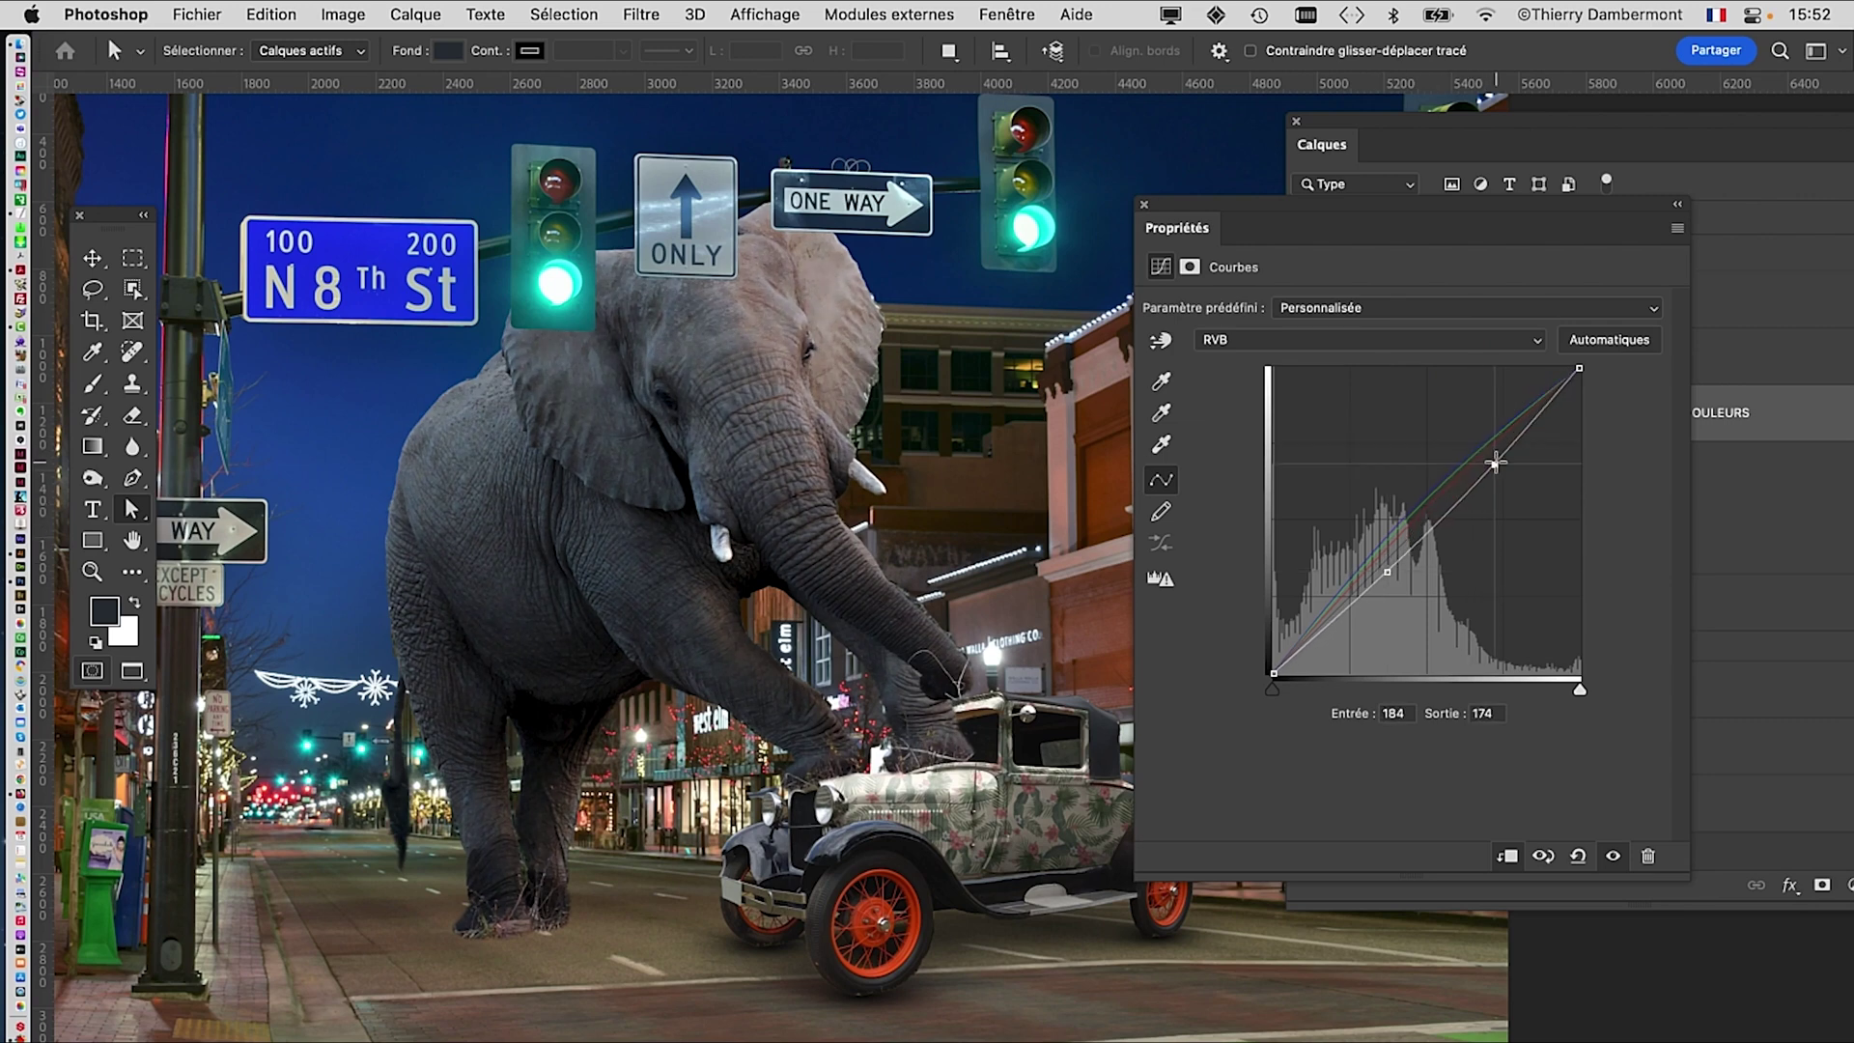
mouse_move(1385, 574)
mouse_down()
mouse_move(1378, 533)
mouse_move(1374, 566)
mouse_up()
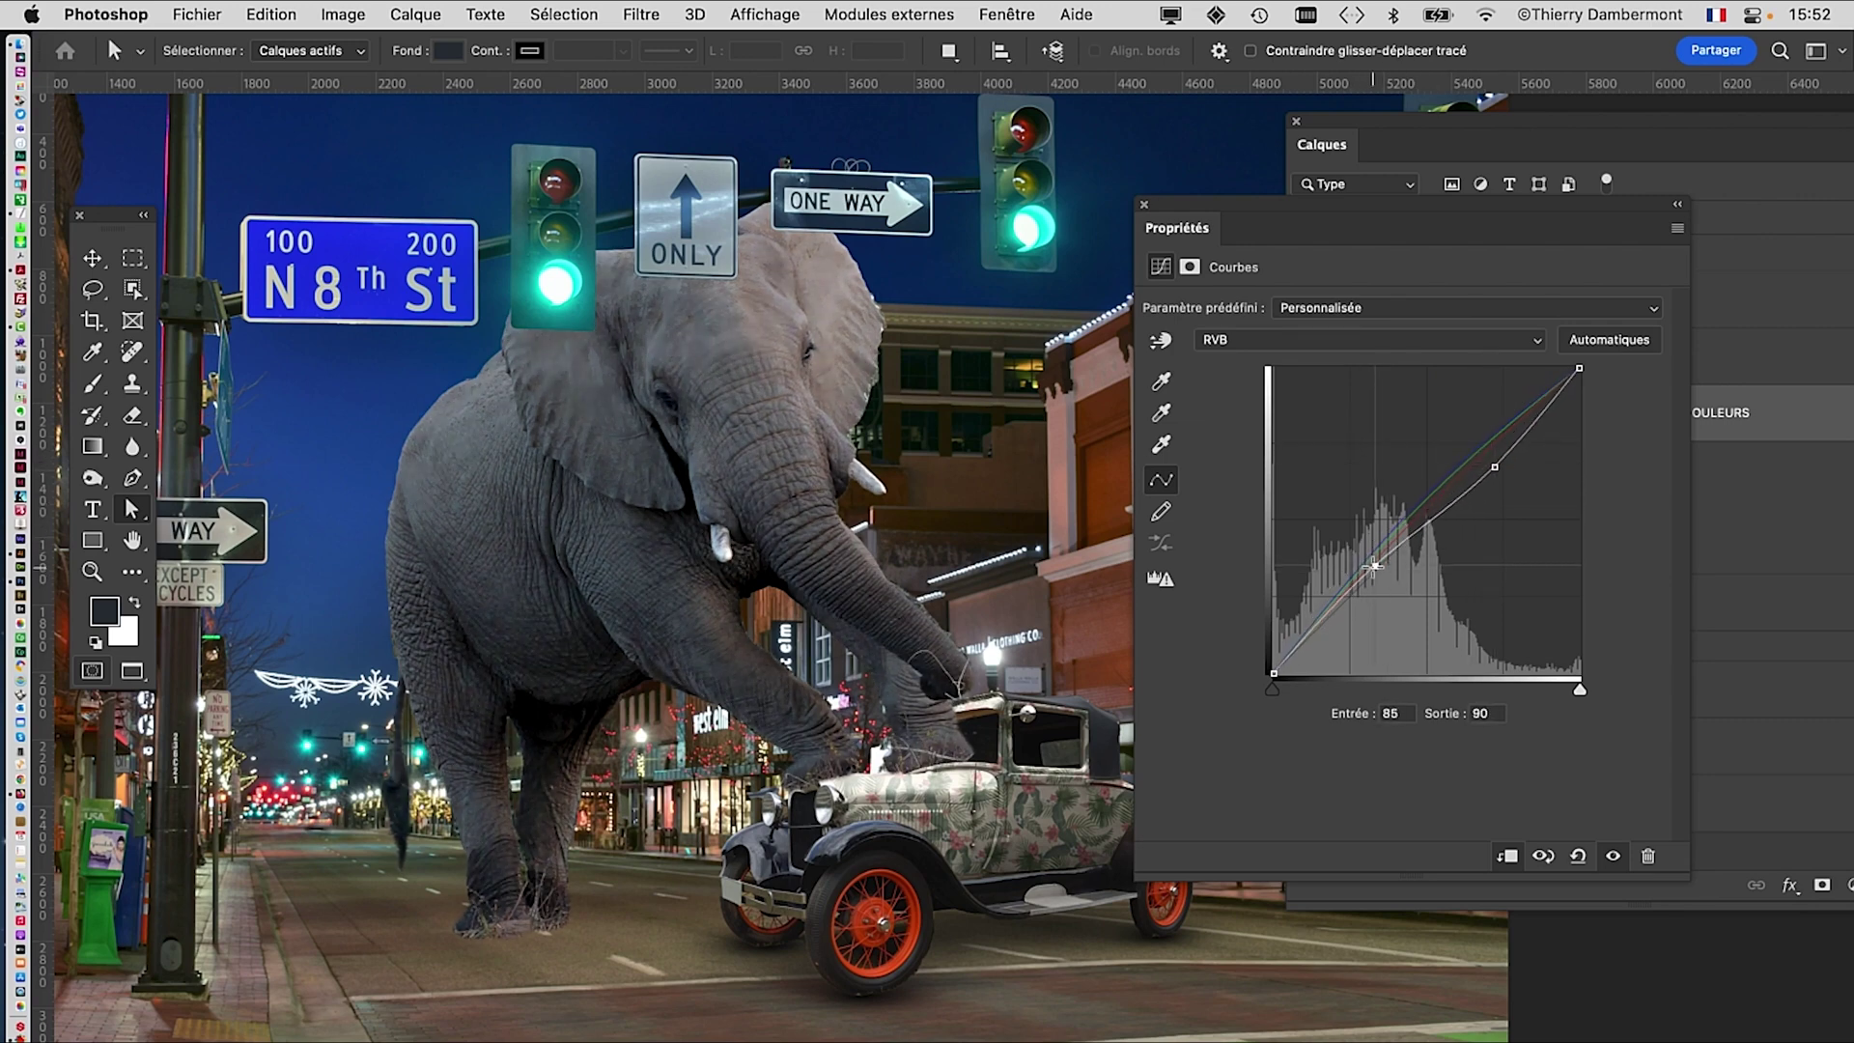
drag(1489, 473, 1499, 477)
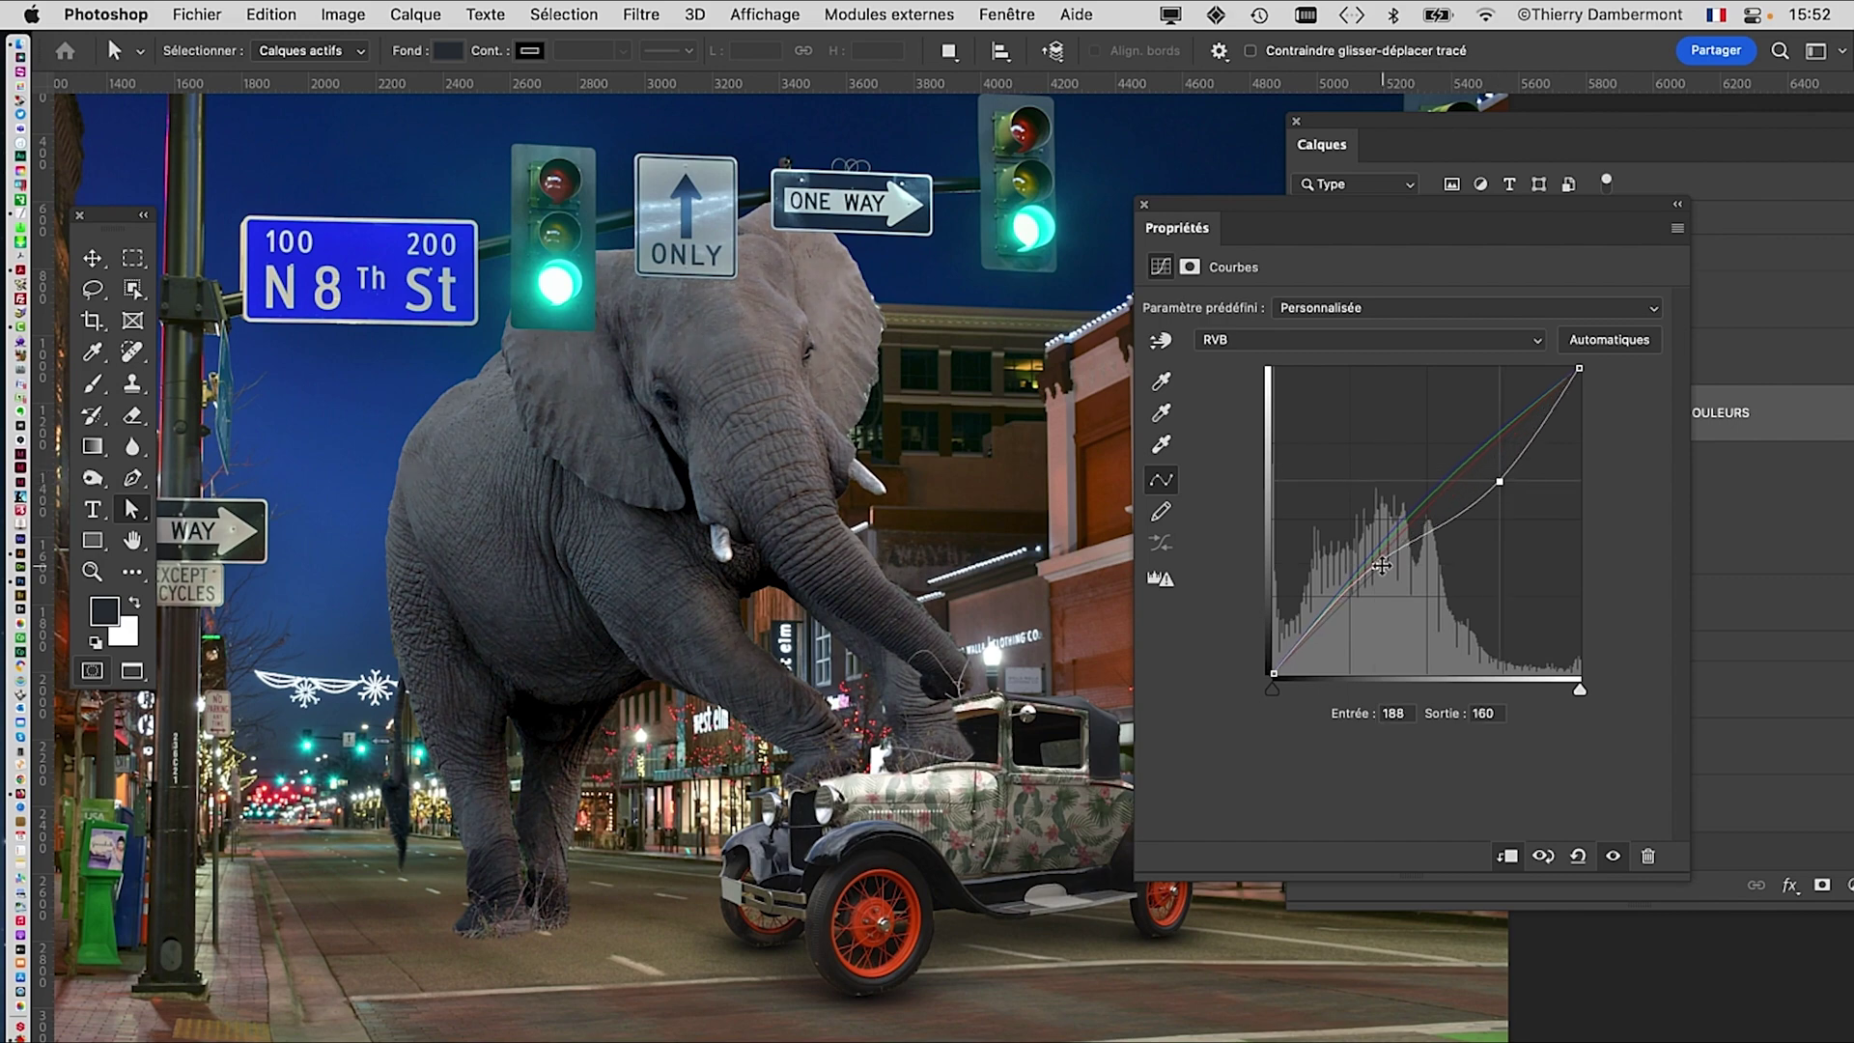
drag(1382, 565, 1381, 578)
drag(1499, 479, 1502, 471)
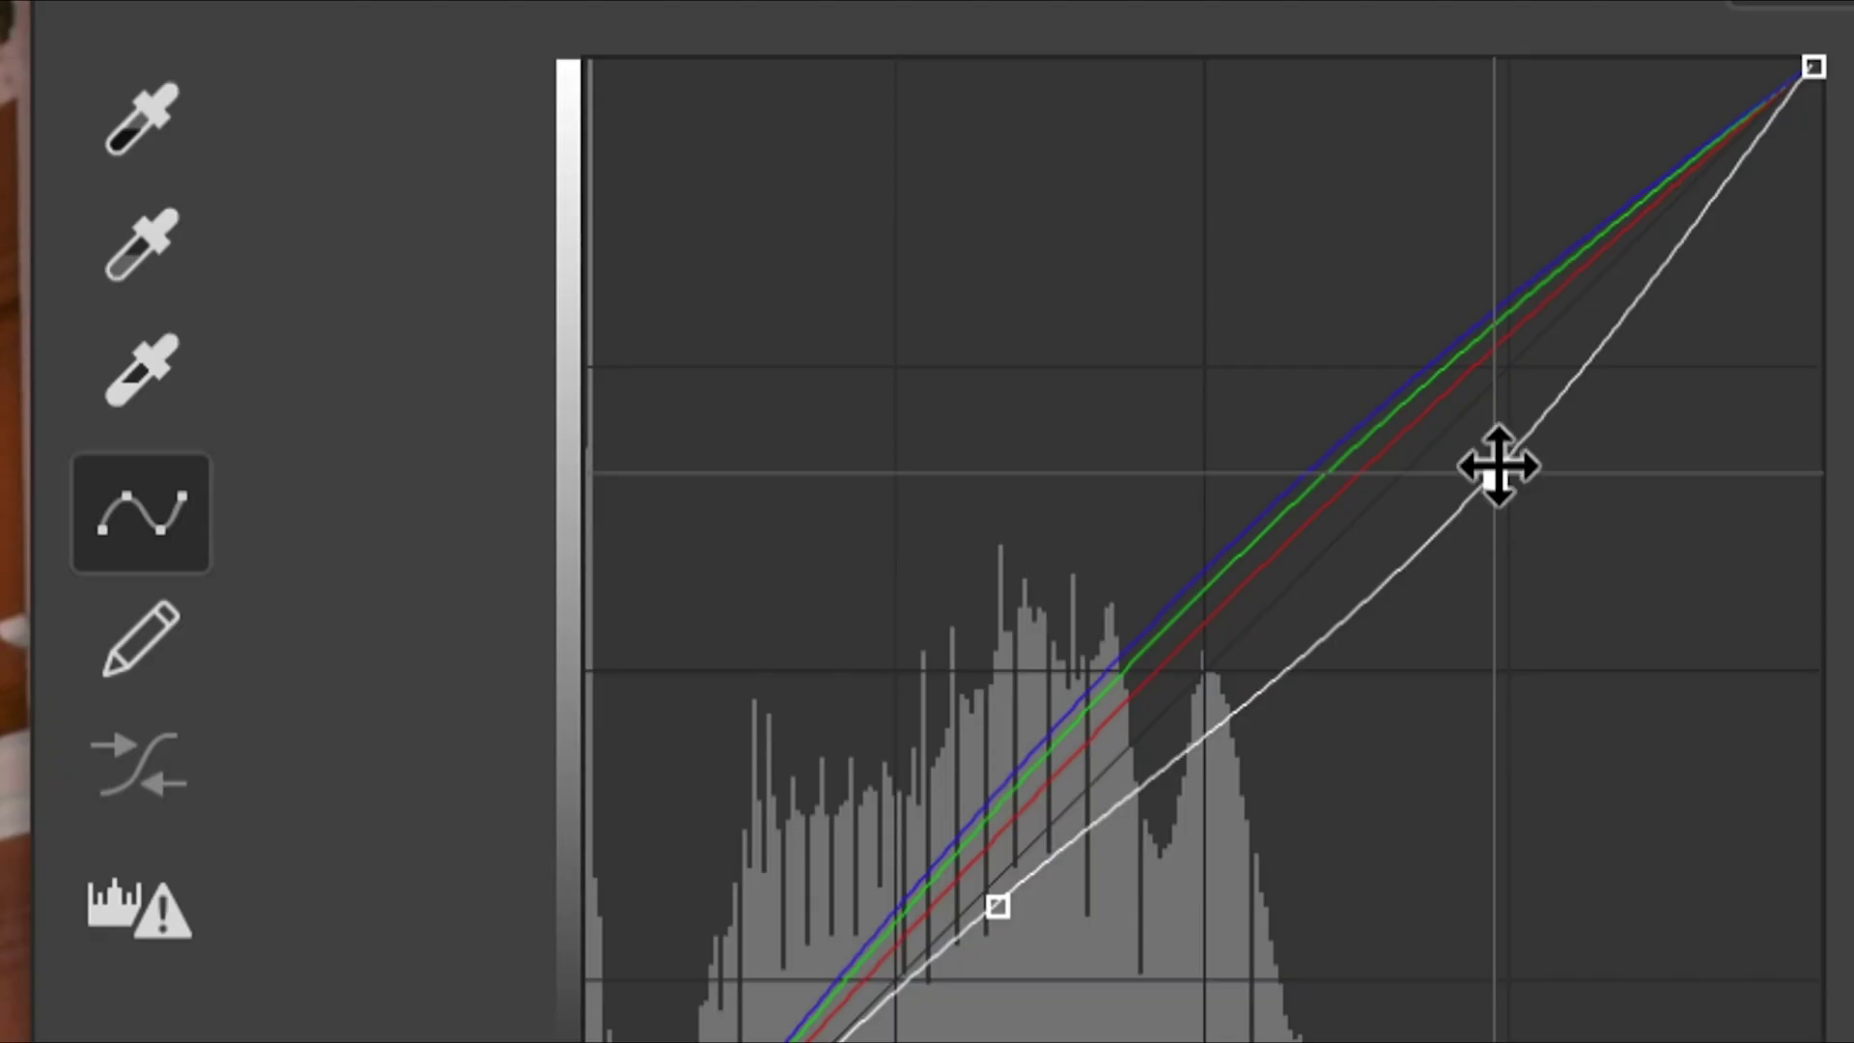
Step: Remove the two added points from the RVB curve of the COULEURS adjustment
drag(1499, 467, 1825, 563)
drag(1566, 491, 1639, 505)
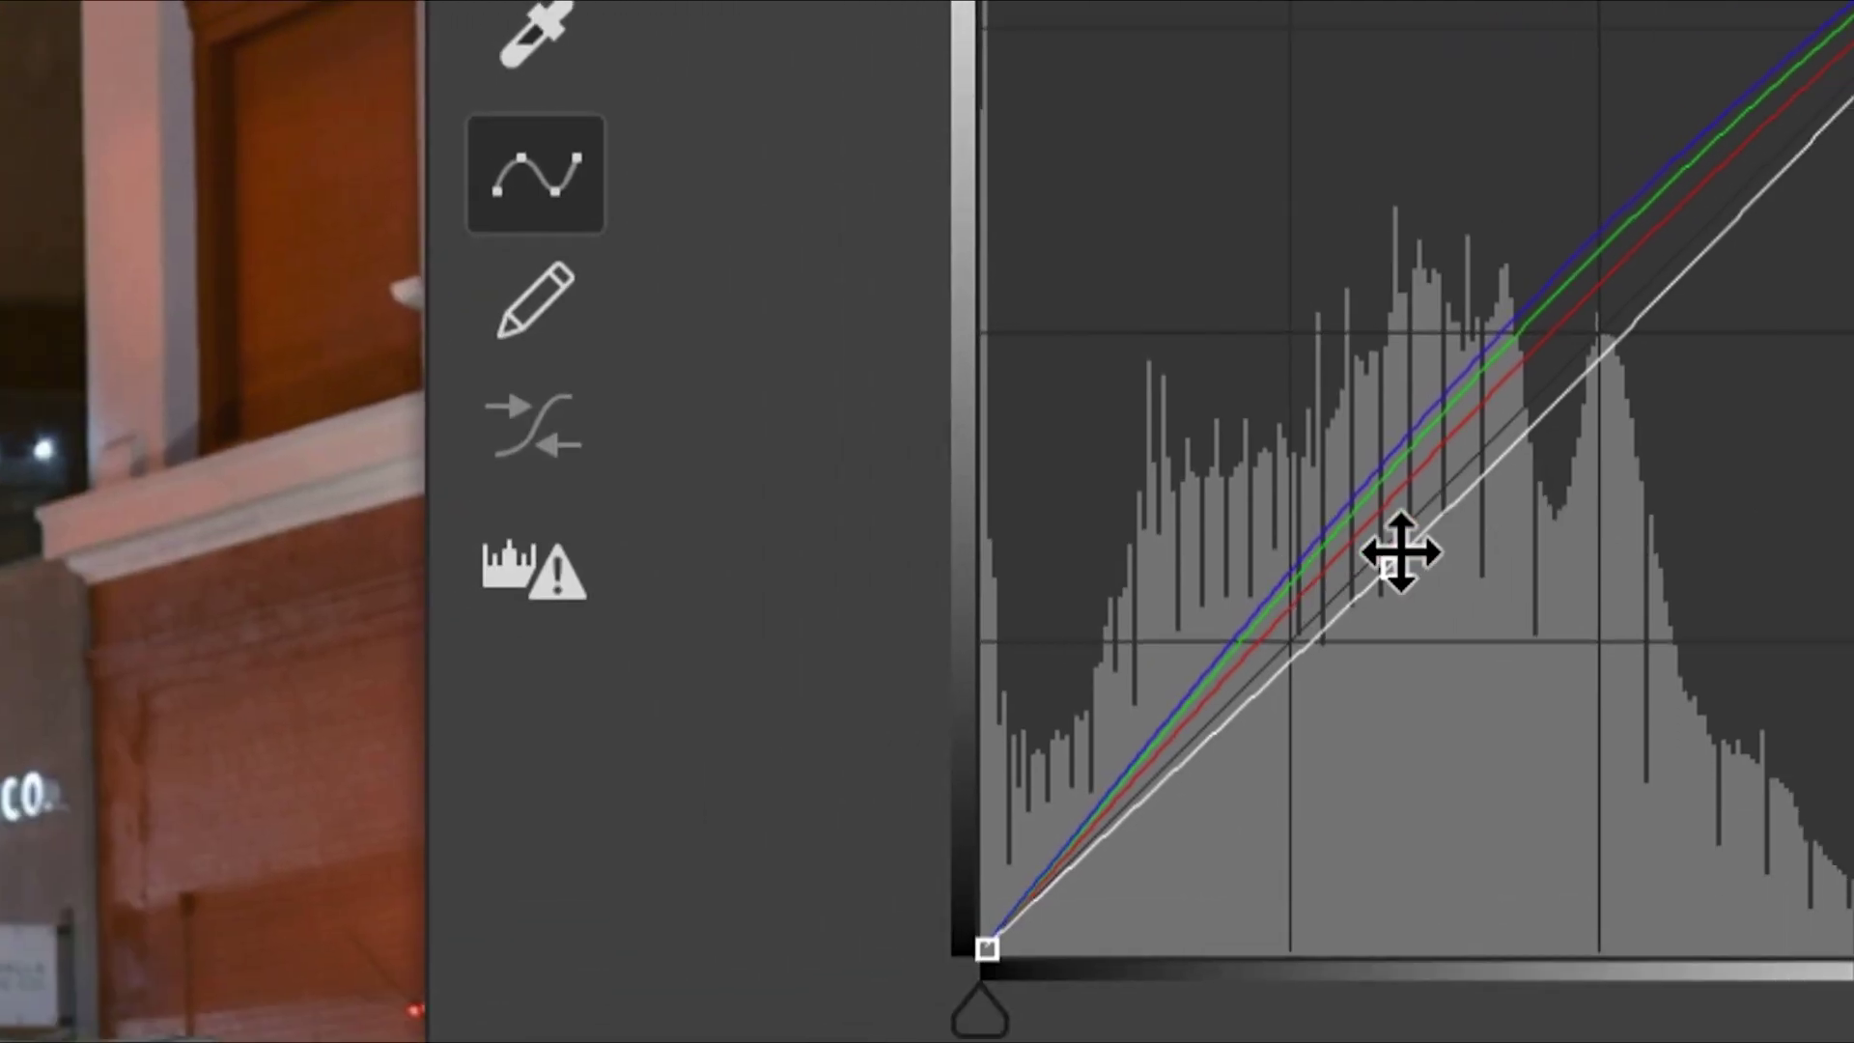
drag(750, 825, 862, 833)
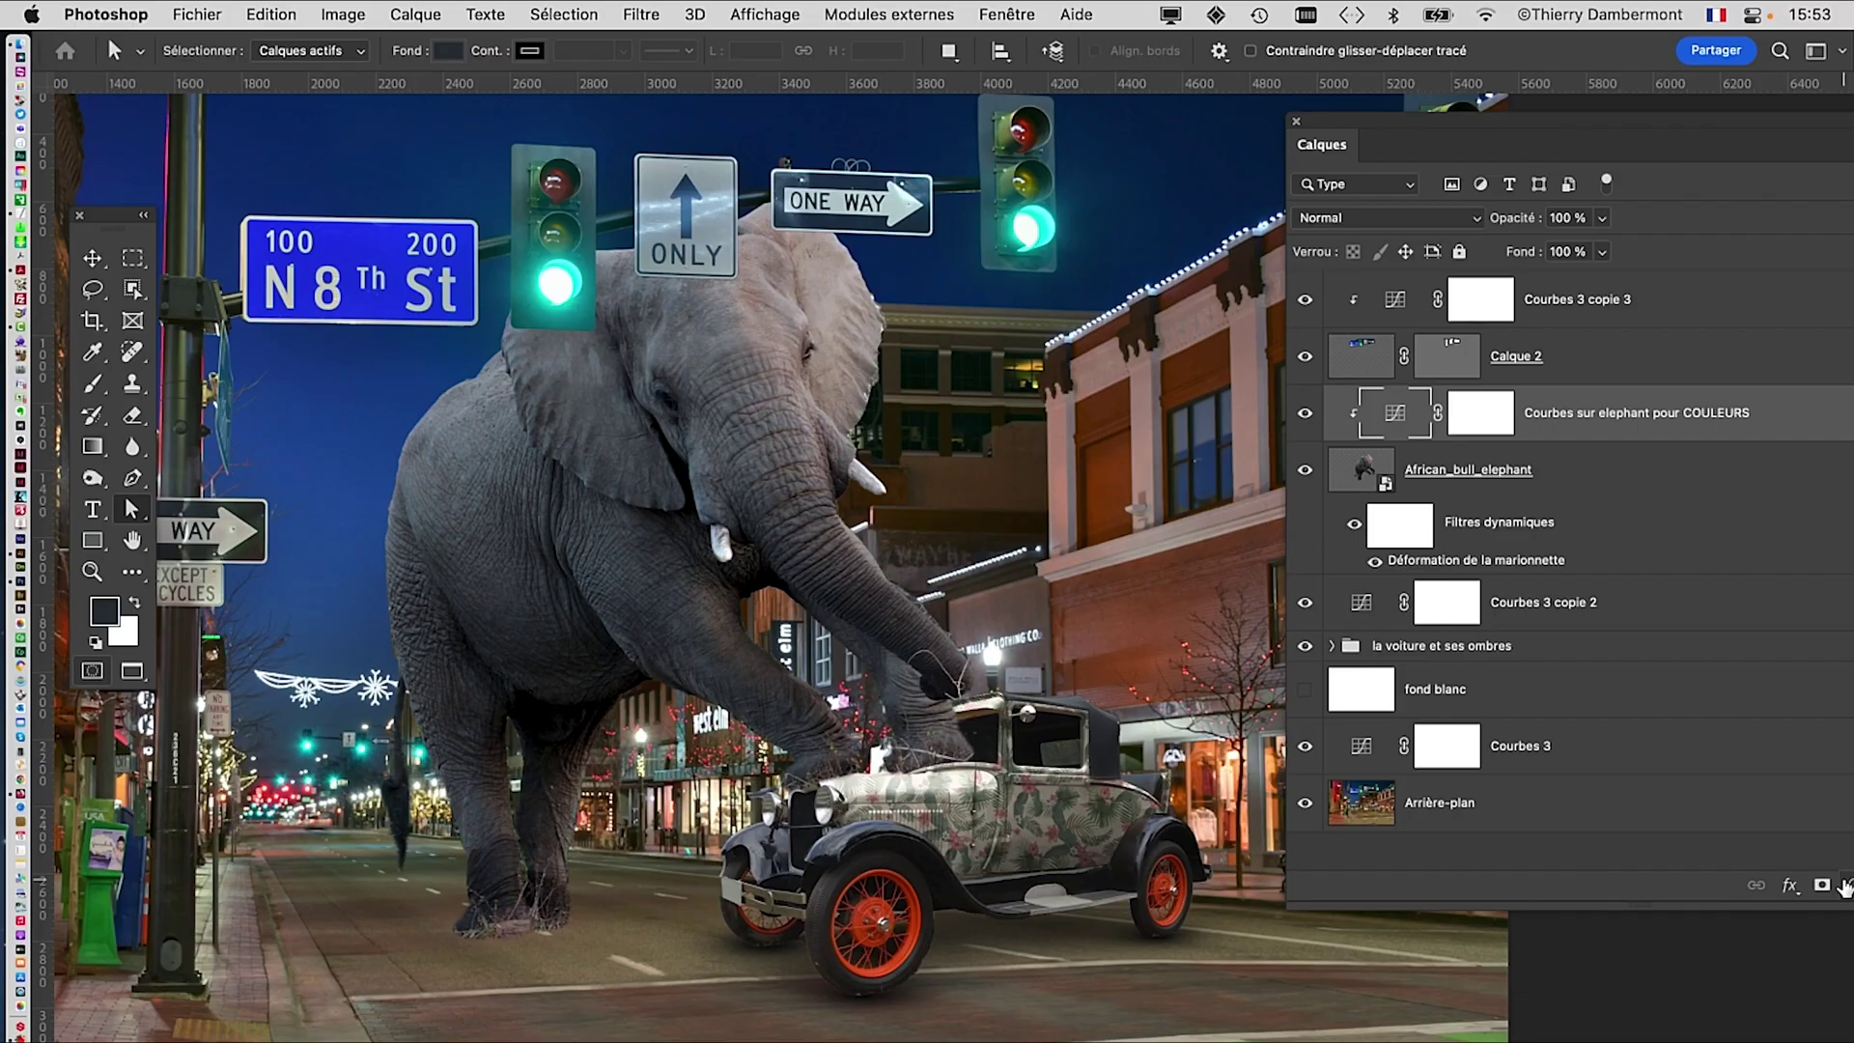
Step: Reposition and narrow the Layers panel, and add a Curves adjustment clipped to the elephant above Courbes sur elephant pour COULEURS
drag(1410, 132, 1121, 128)
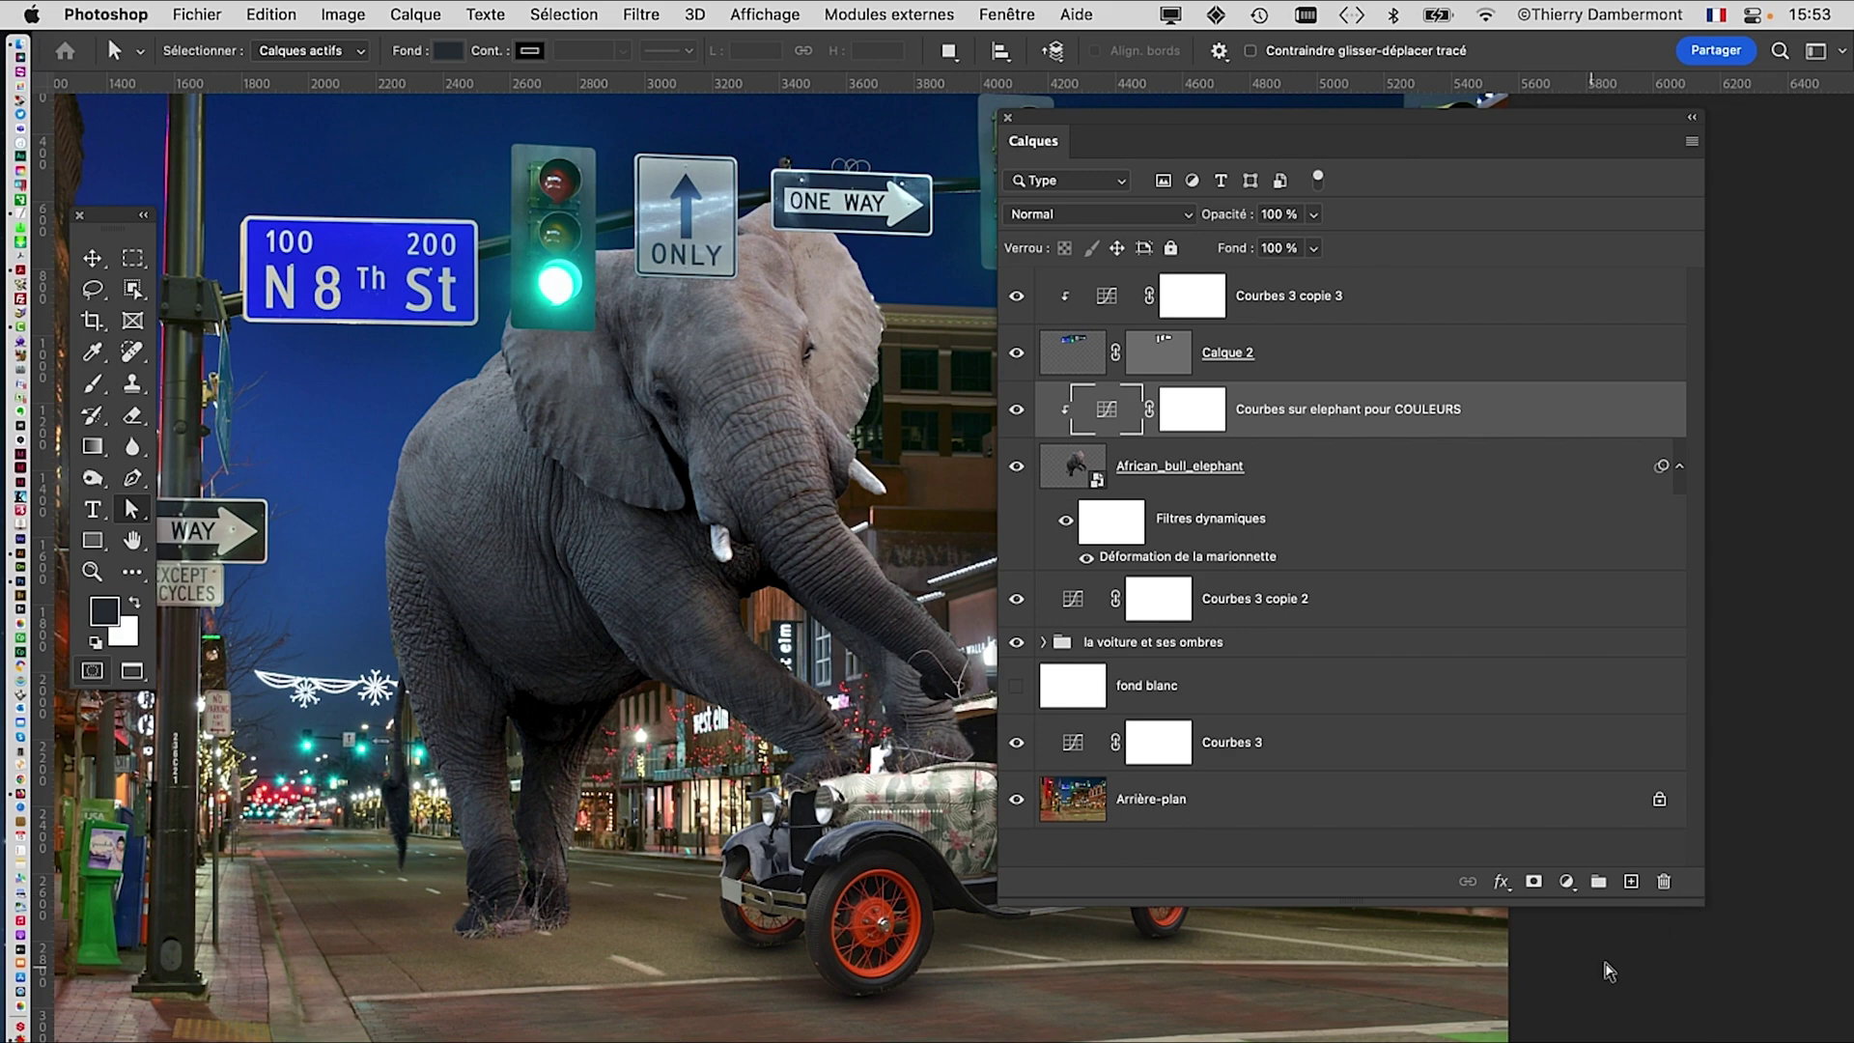
drag(1700, 900, 1567, 919)
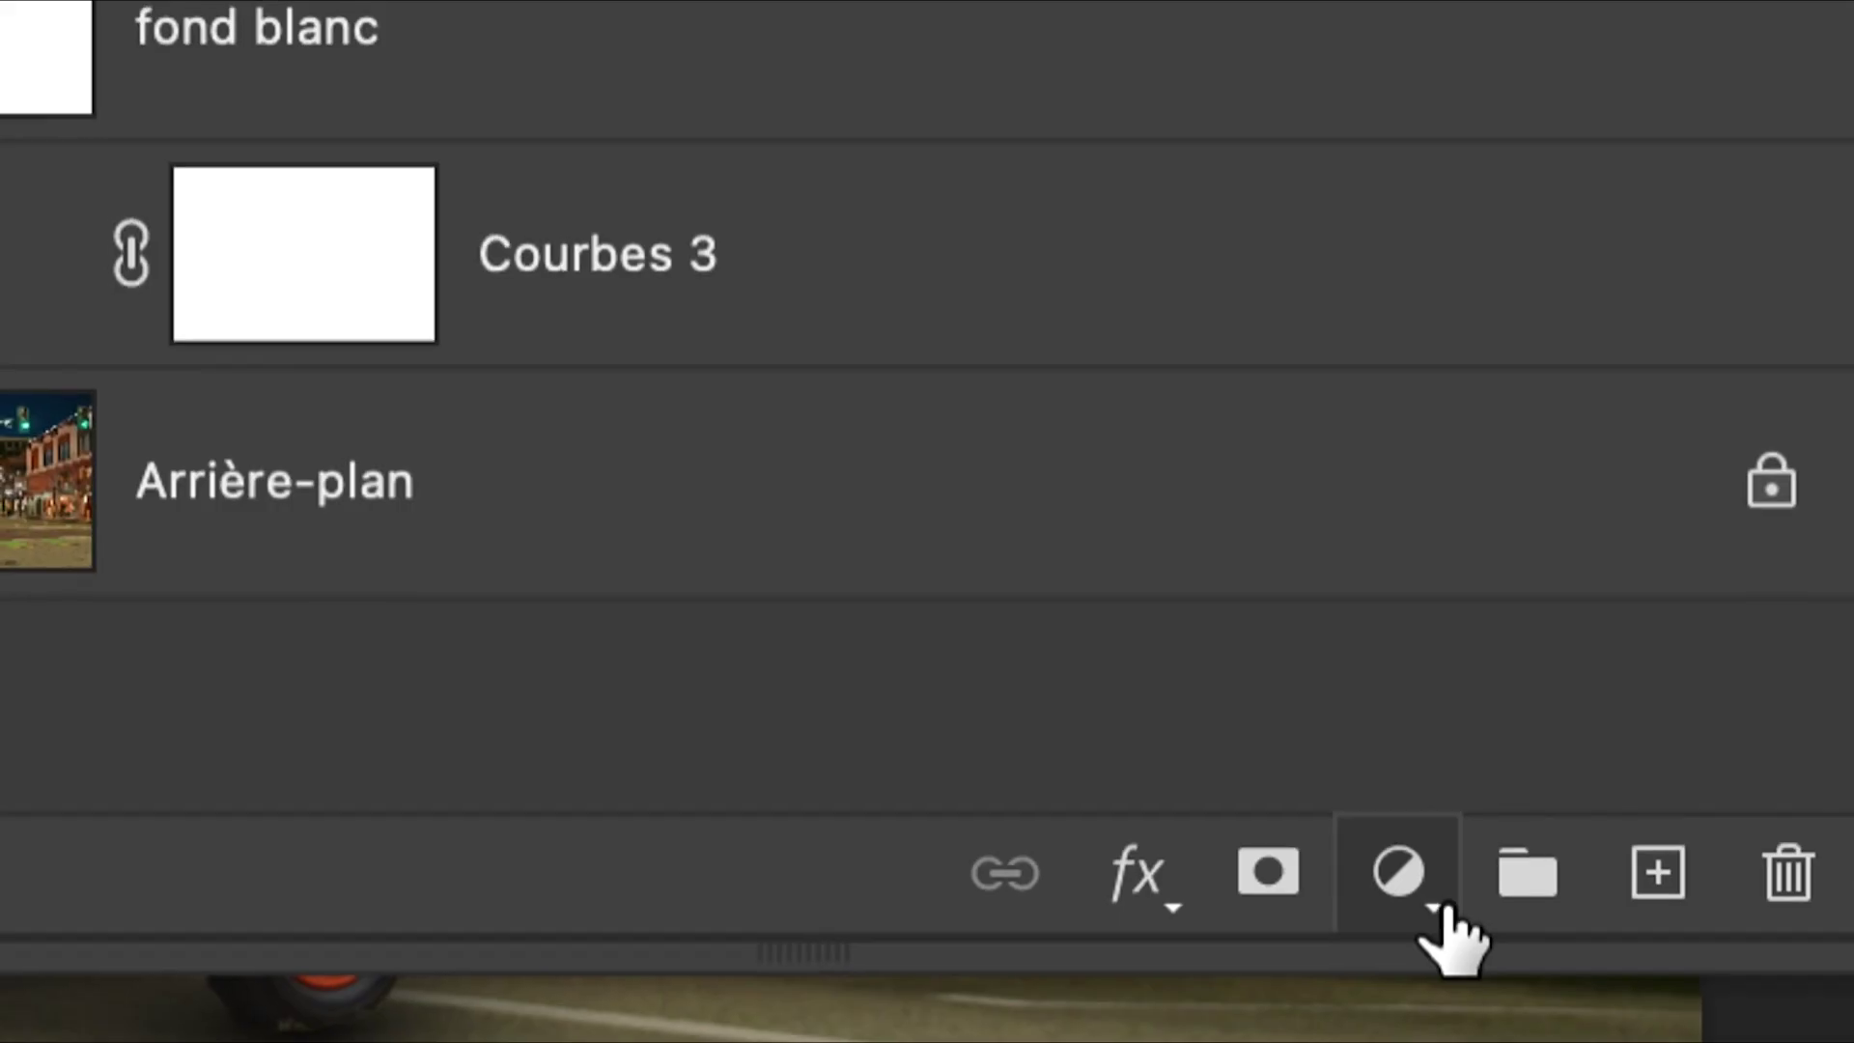
click(1439, 913)
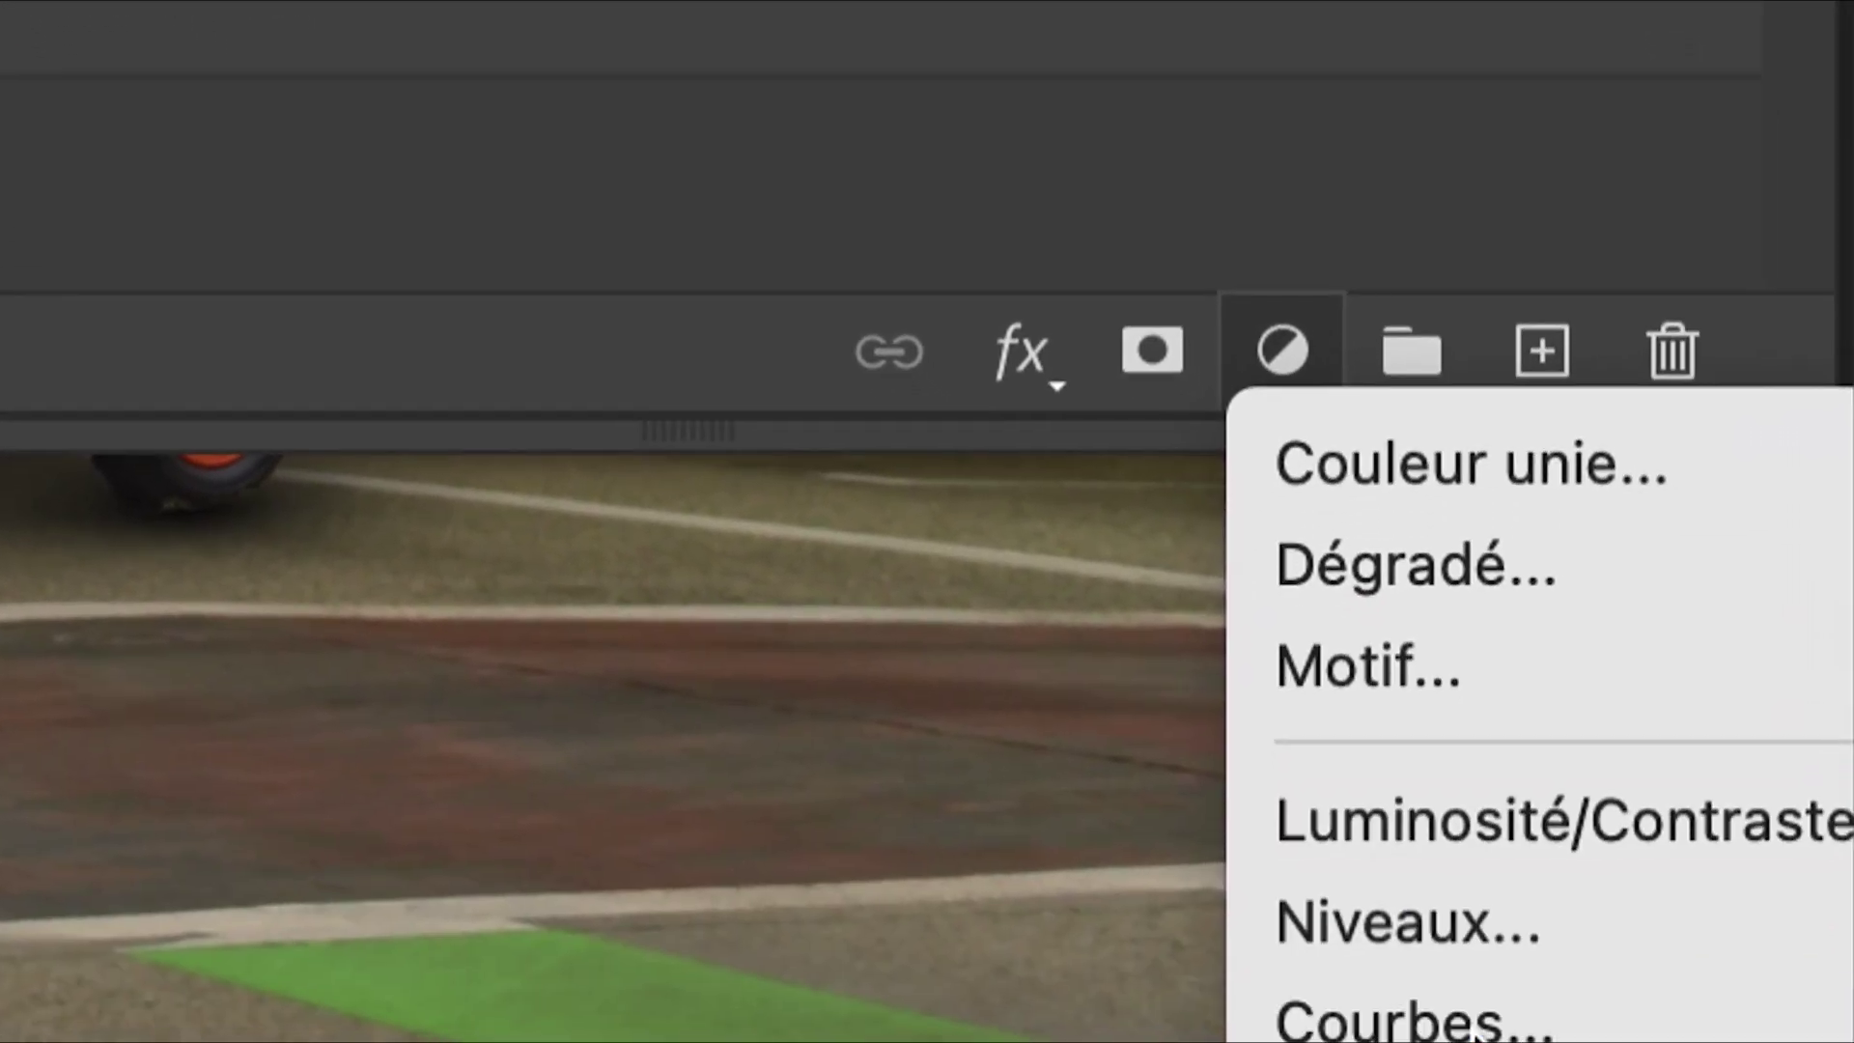
click(1475, 1026)
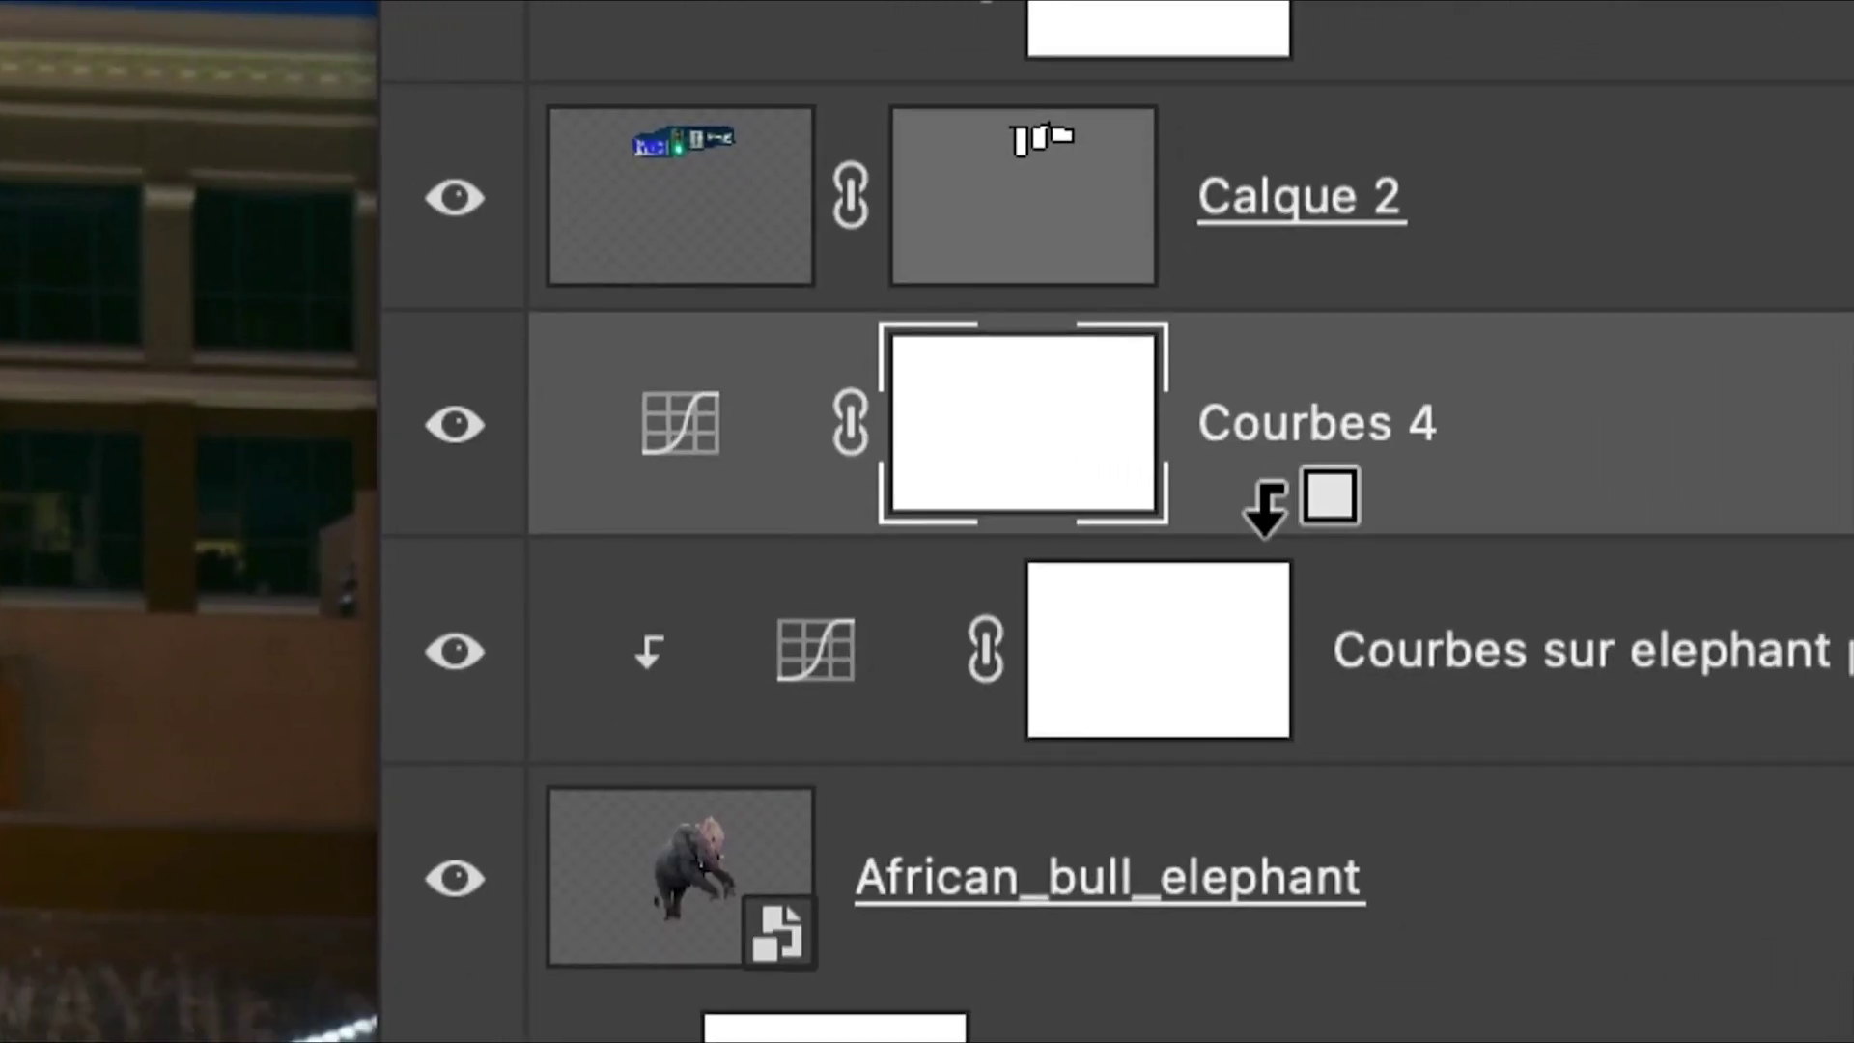
alt+click(1265, 503)
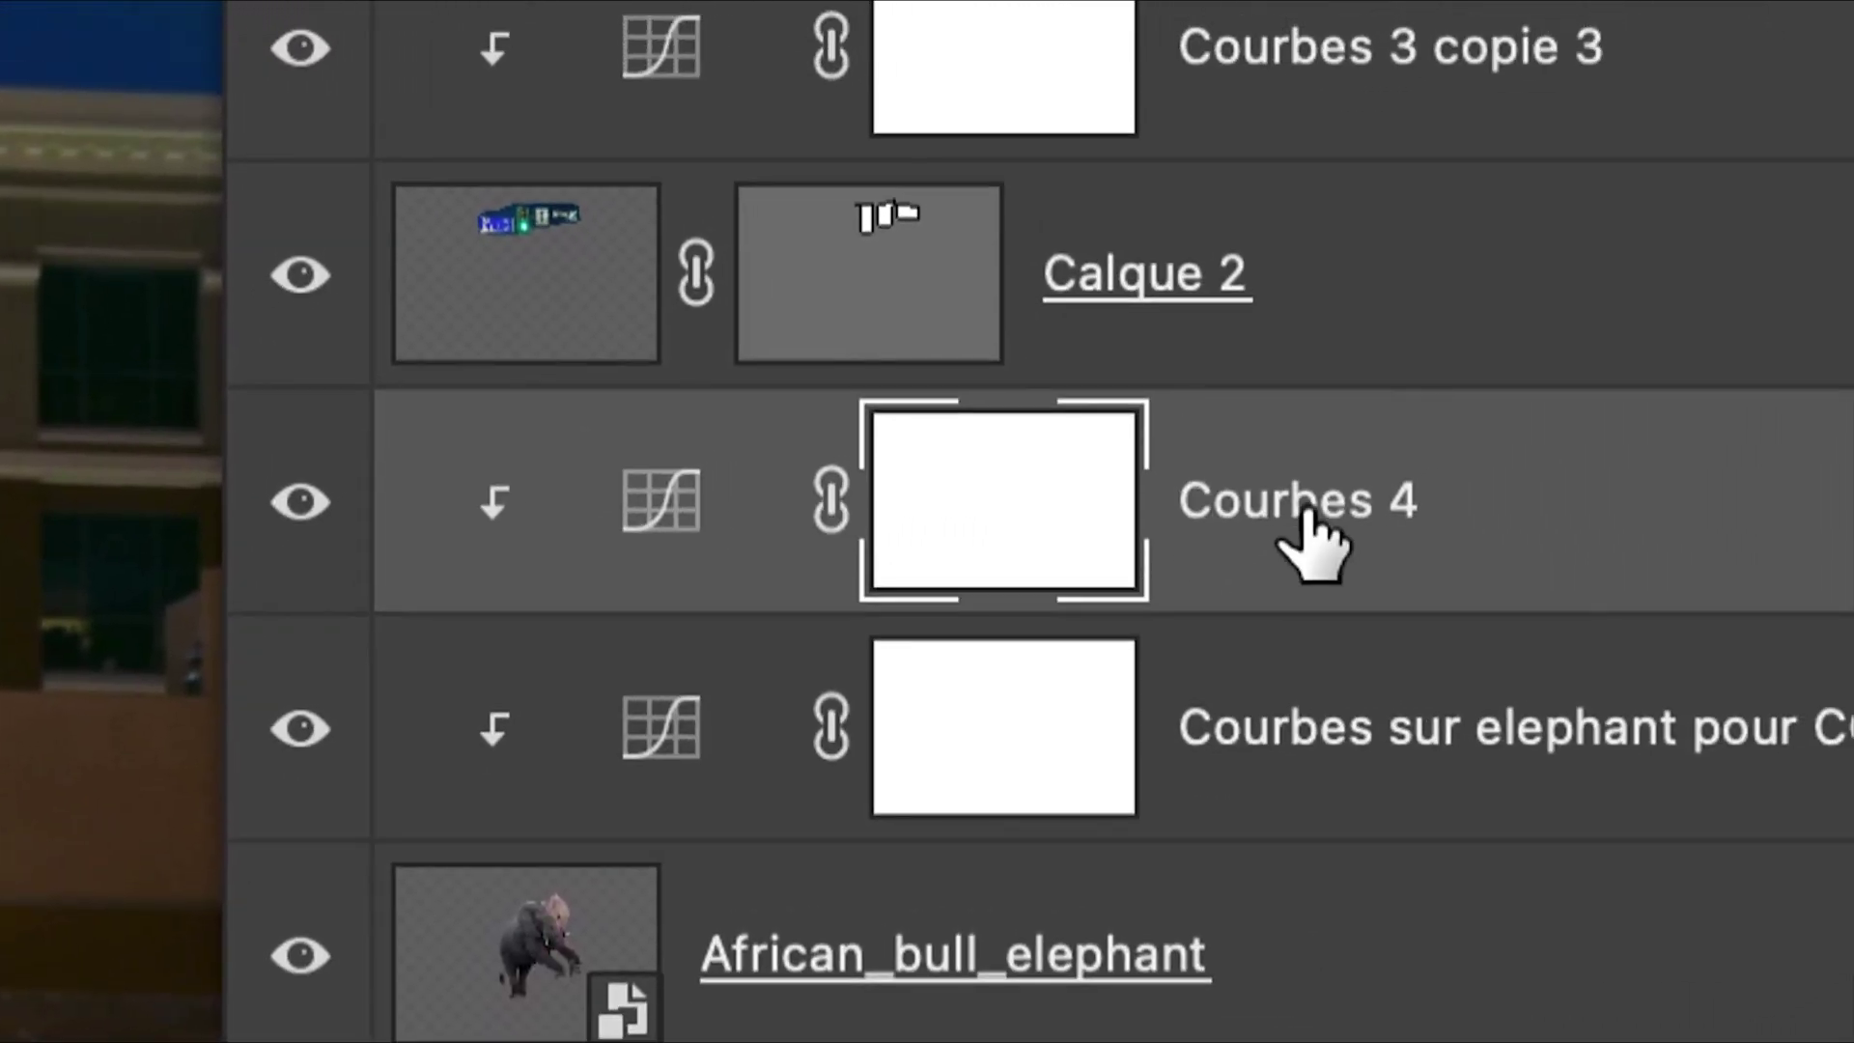
Step: Rename the new Curves layer as "Courbes sur elephant pour CONTRASTE", reusing the copied name with its last word replaced
double_click(1507, 449)
key(super+v)
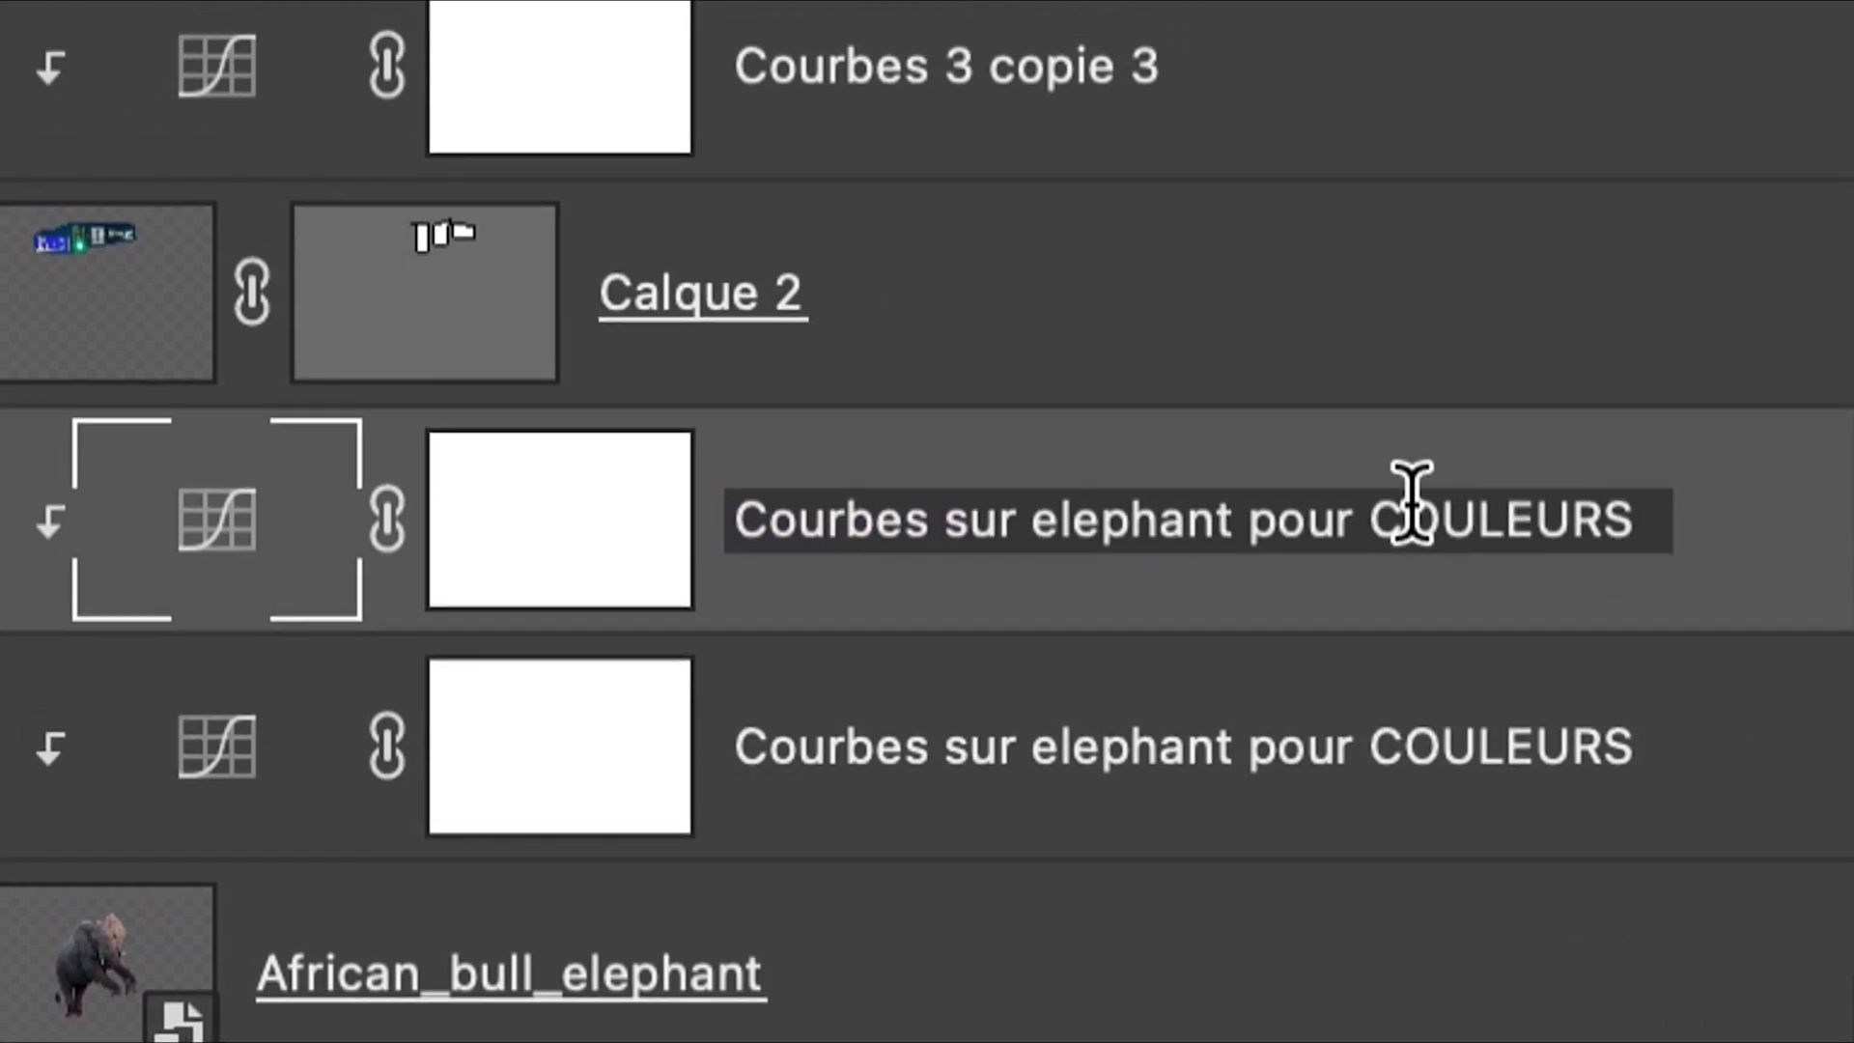
double_click(1782, 490)
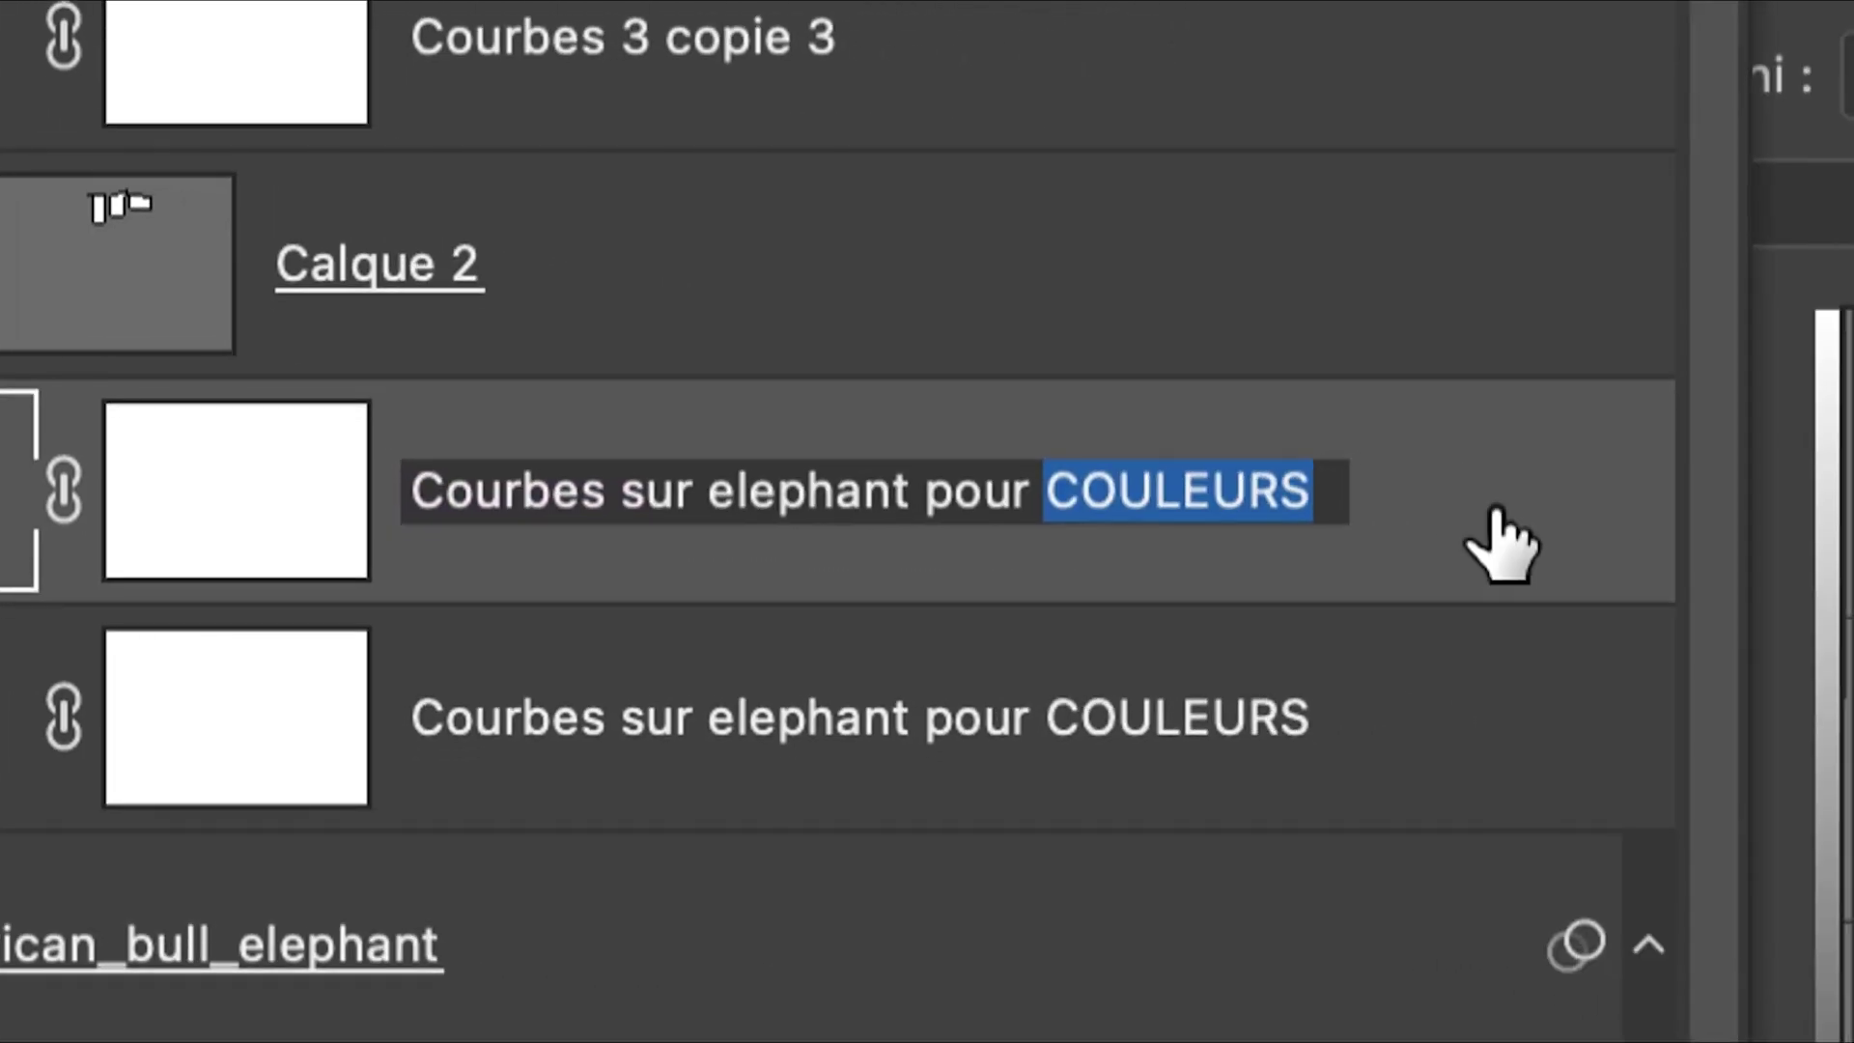
text(CONTRASTE)
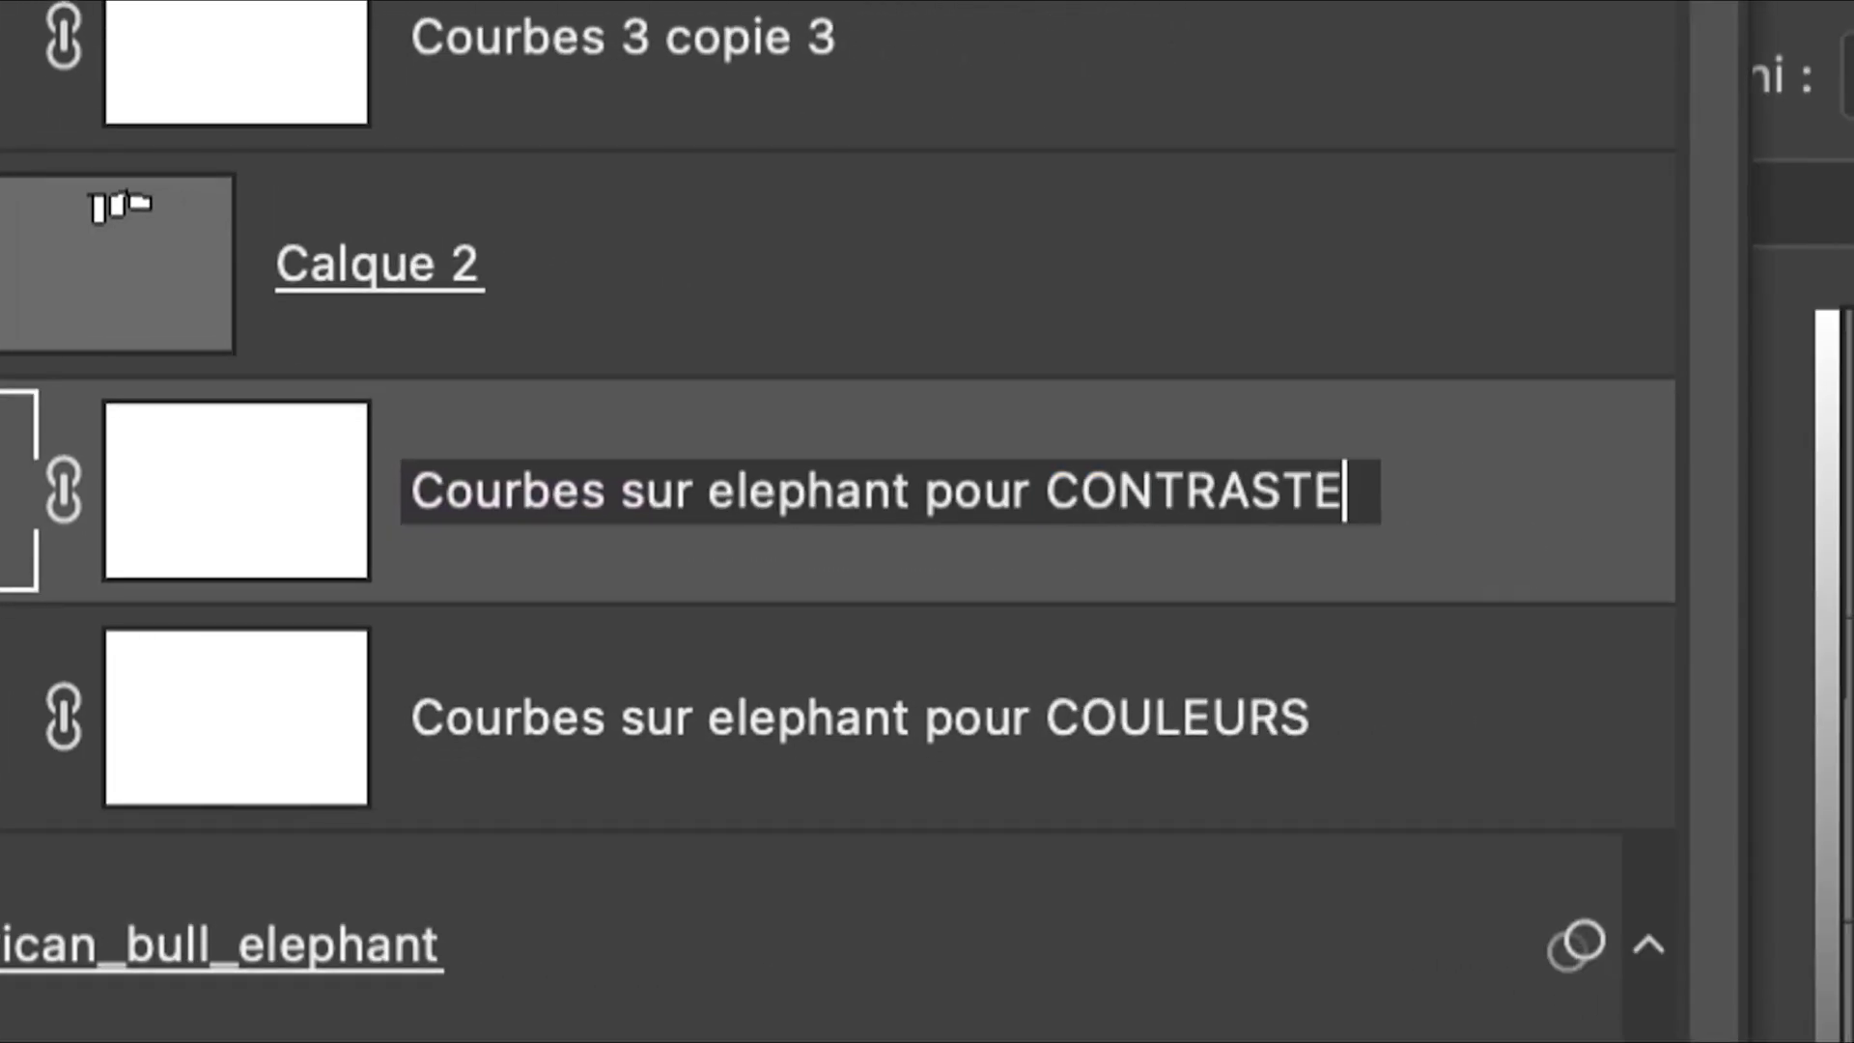
key(Return)
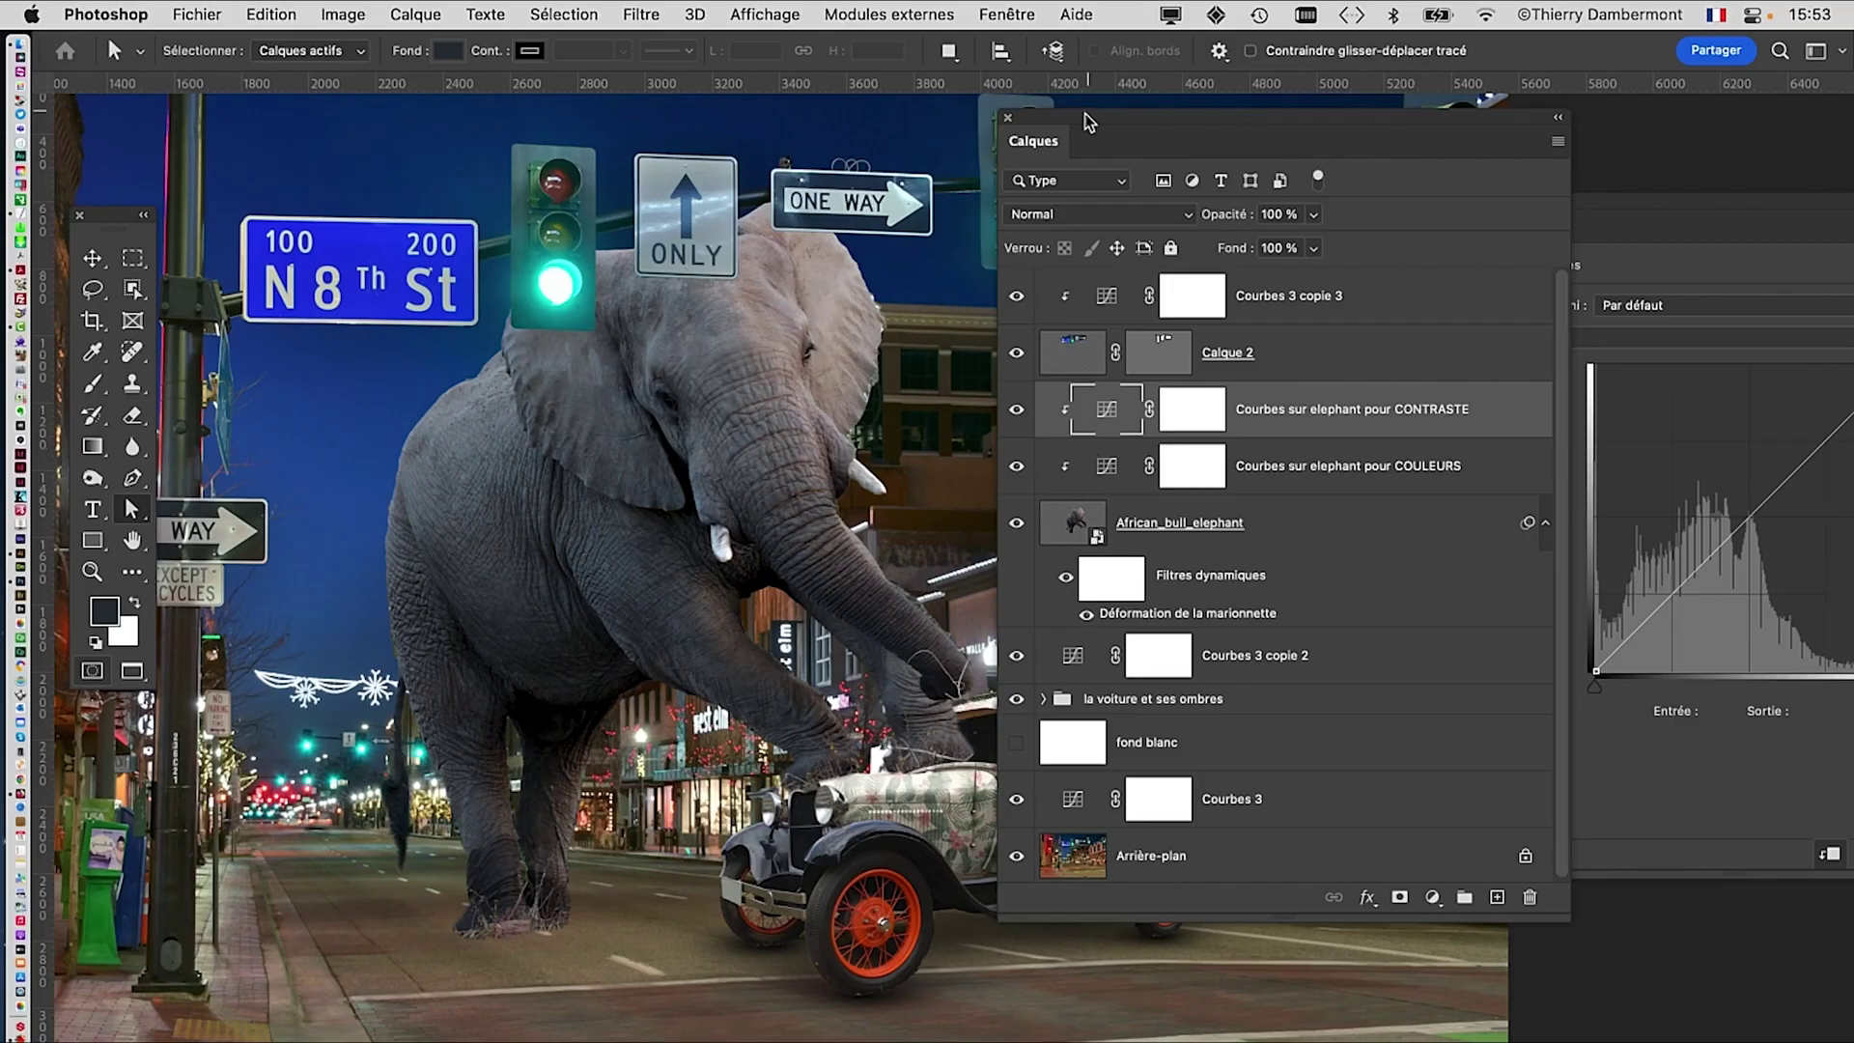
Step: Collapse the Layers panel low over the street, and move the Properties panel so the full curve can be edited beside the elephant
drag(998, 170, 444, 870)
double_click(441, 887)
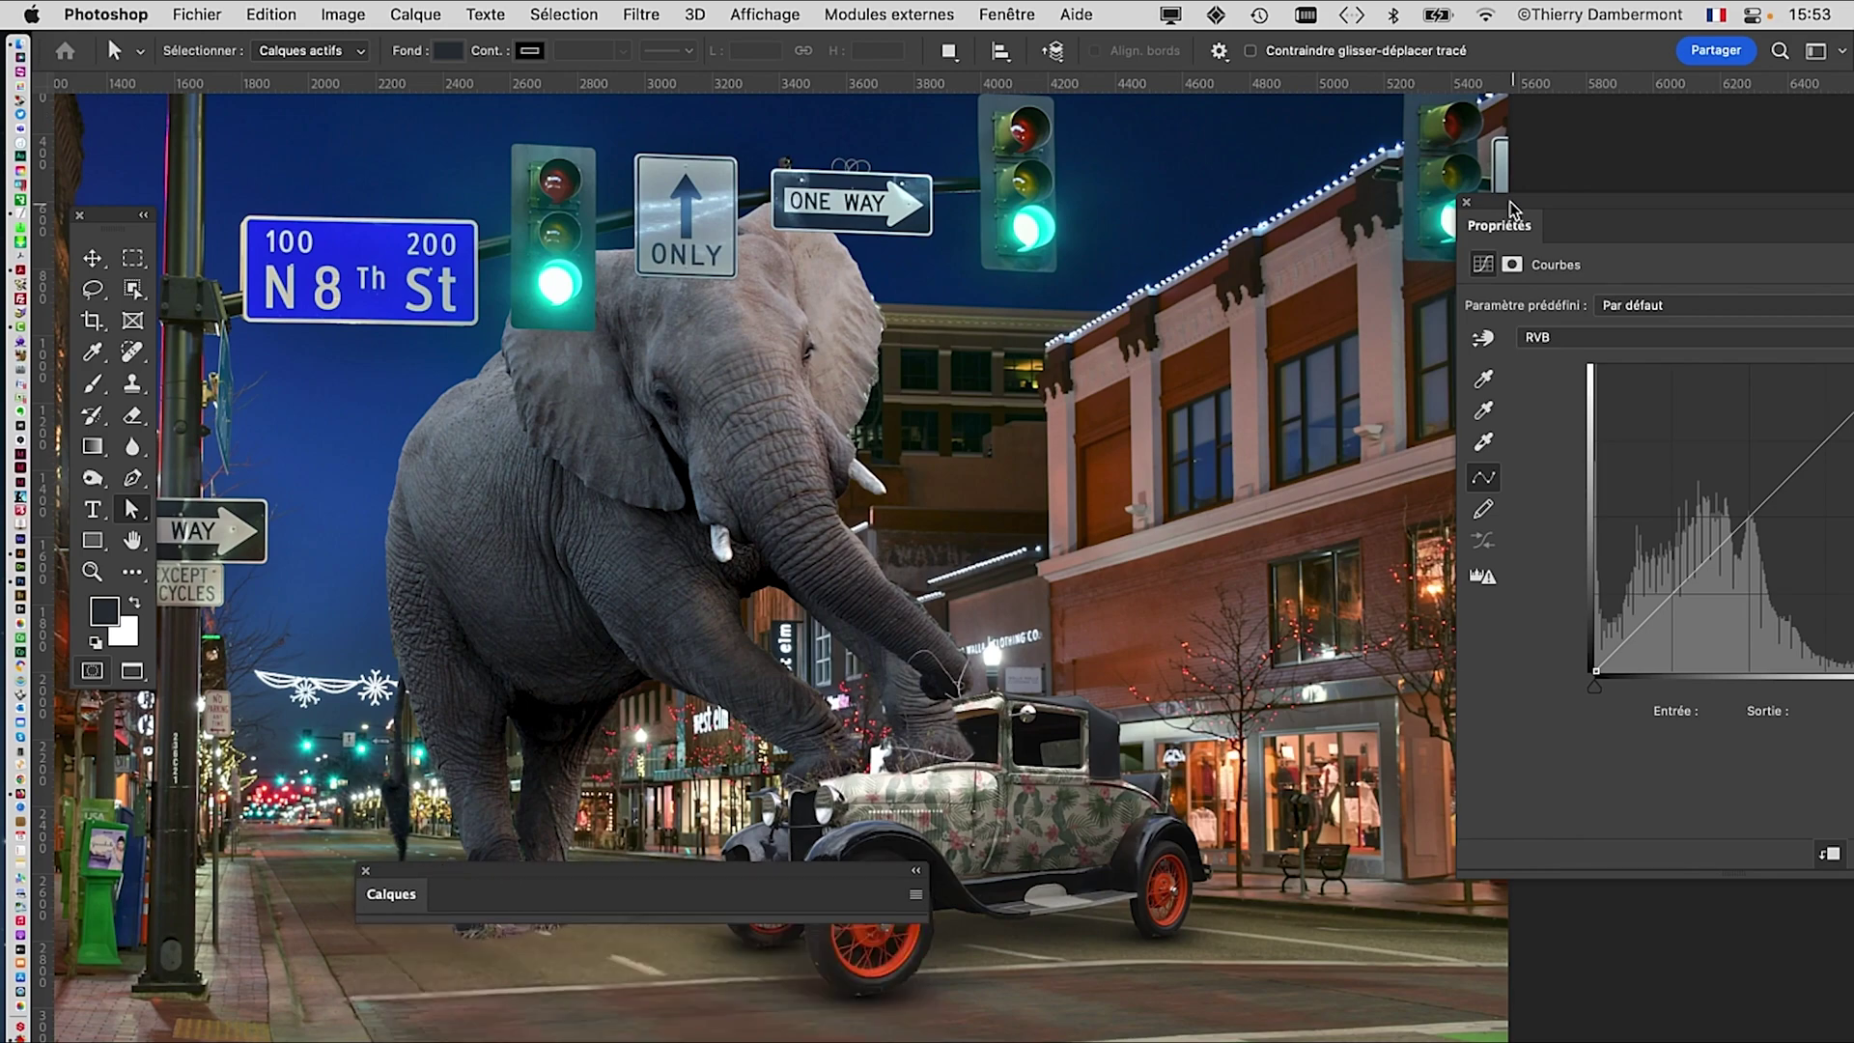
drag(1513, 211, 1106, 159)
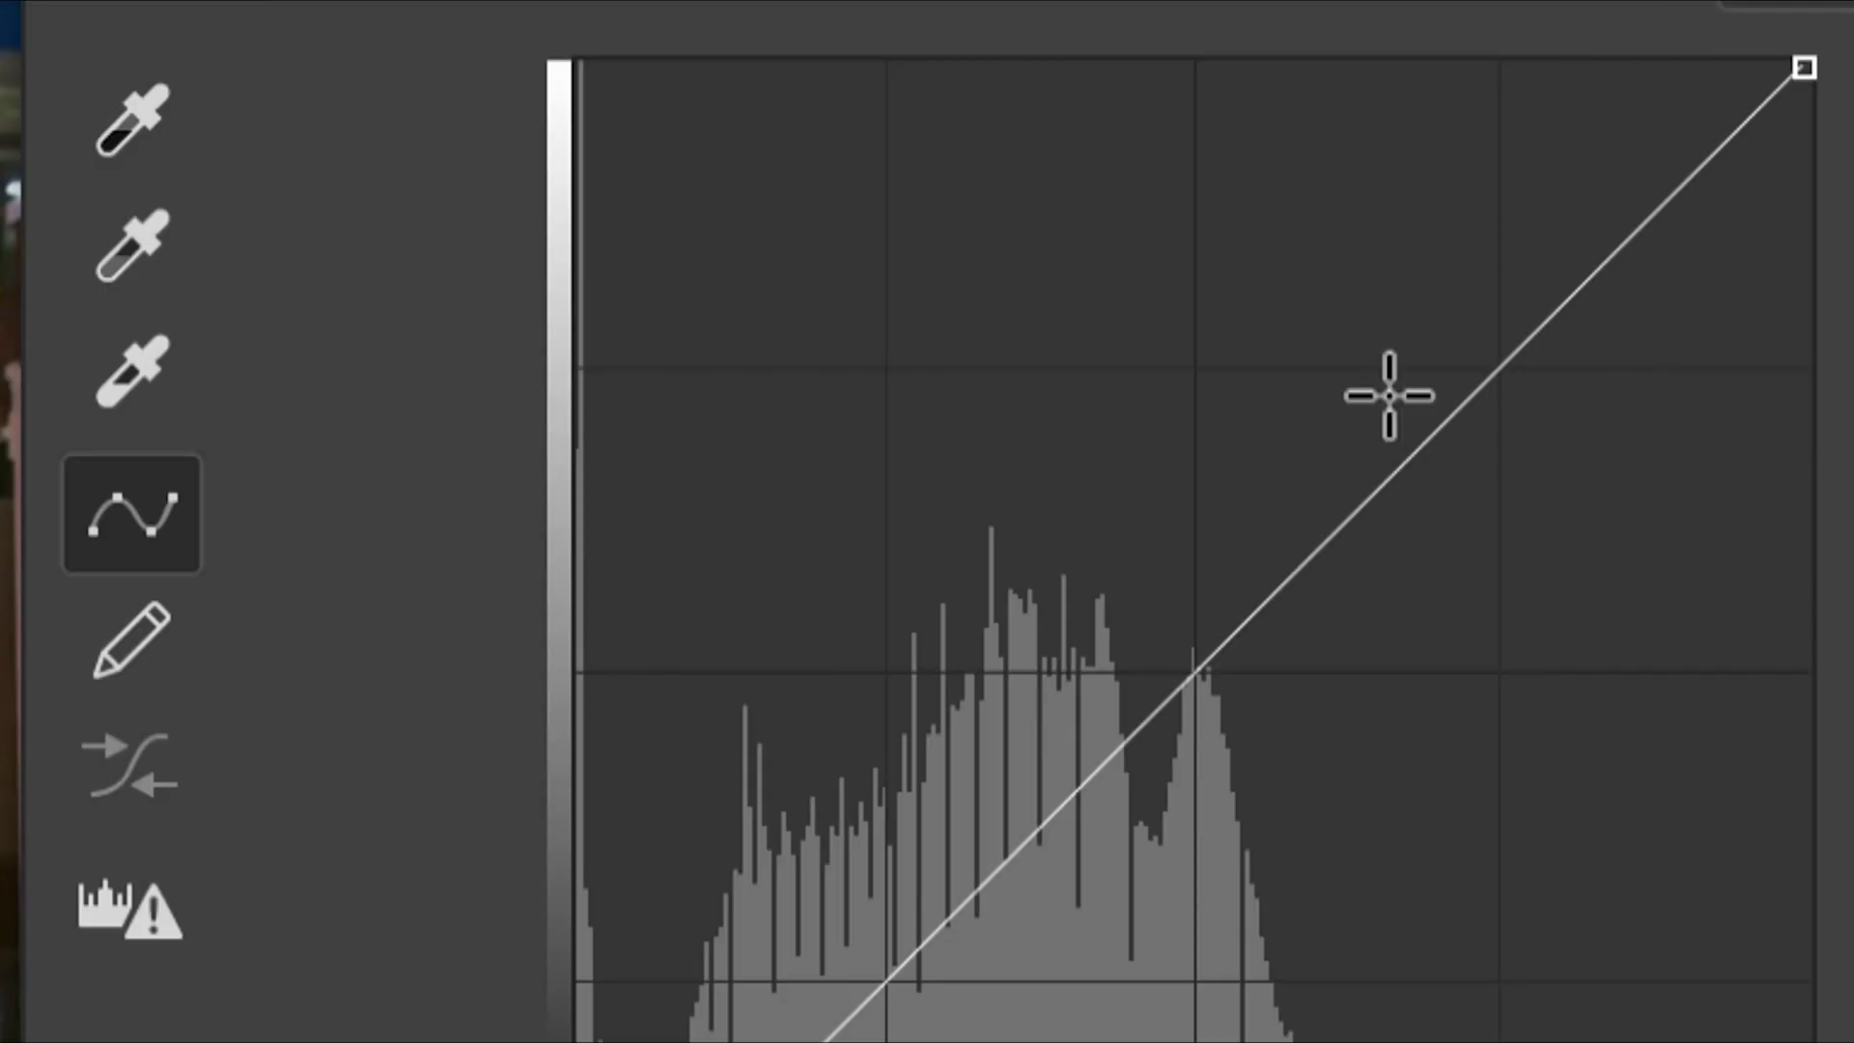
Step: Shape the CONTRASTE adjustment's RVB curve into an S, raising a highlight point and lowering a shadow point to input 96, output 74
click(1400, 406)
click(1090, 677)
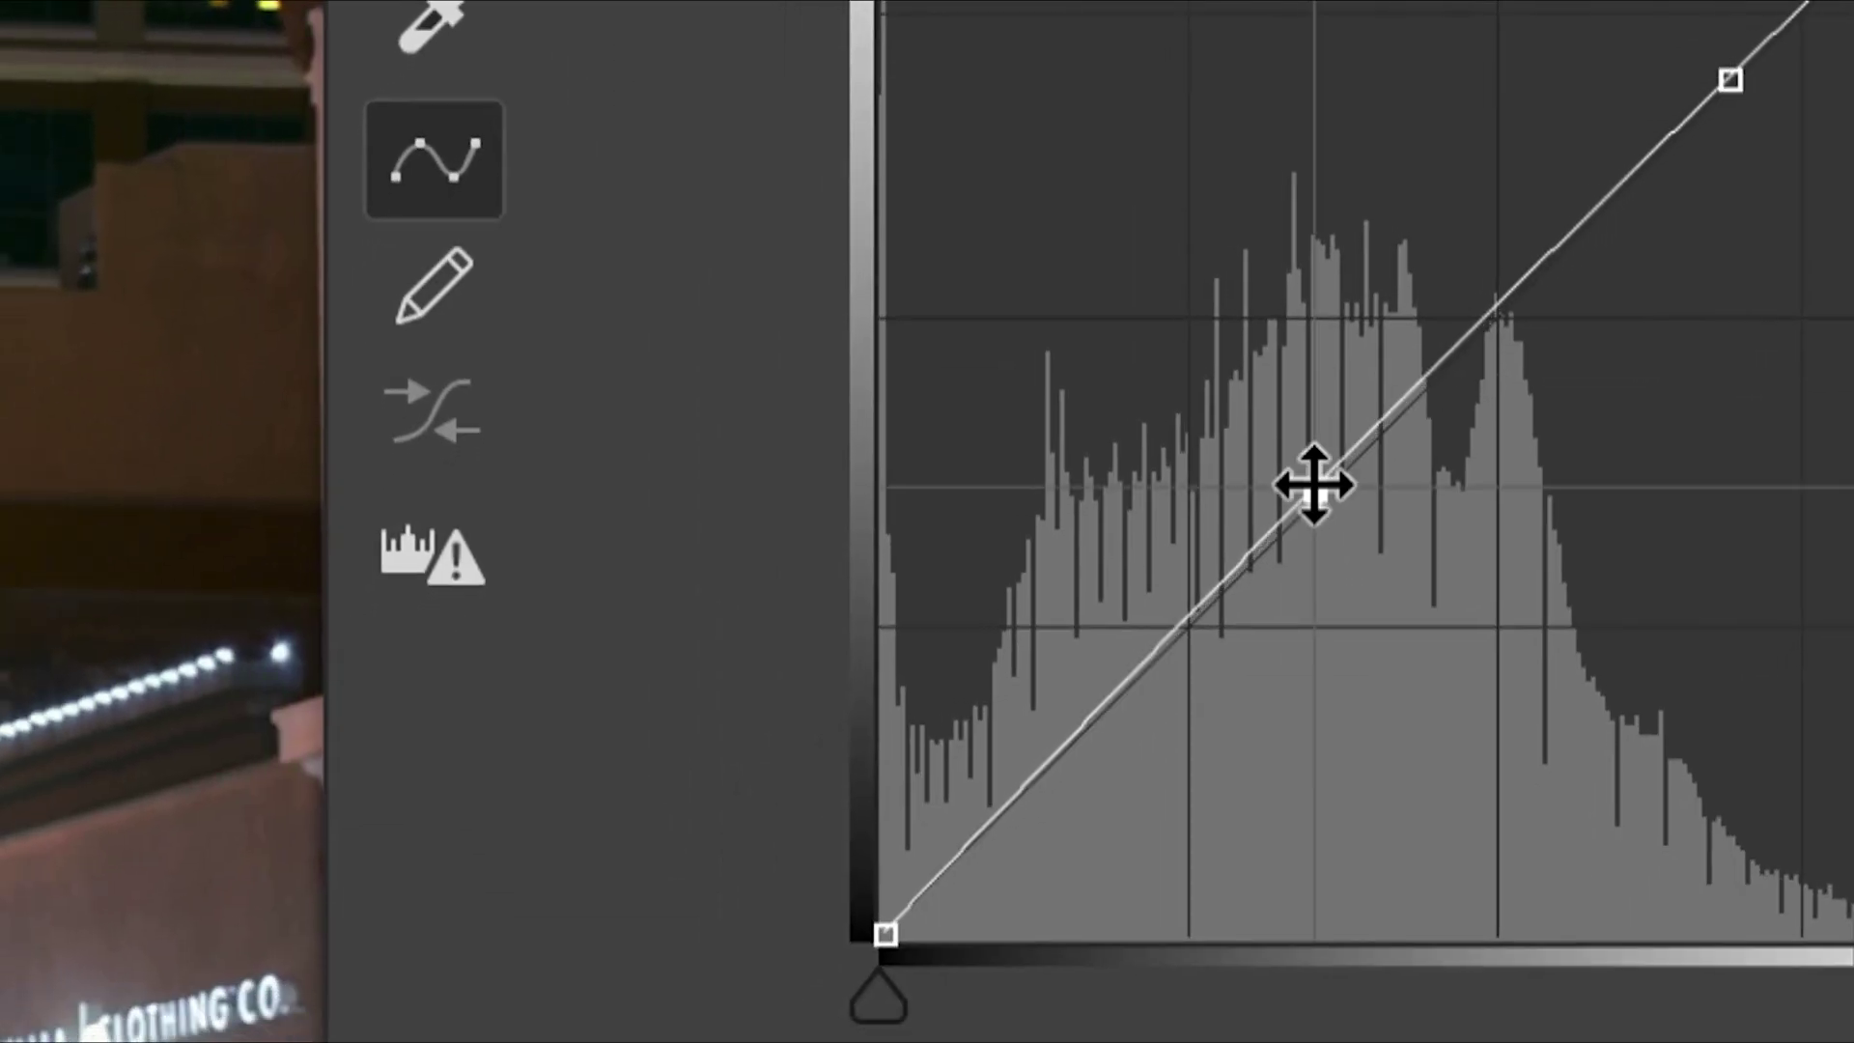
drag(1401, 404, 1387, 381)
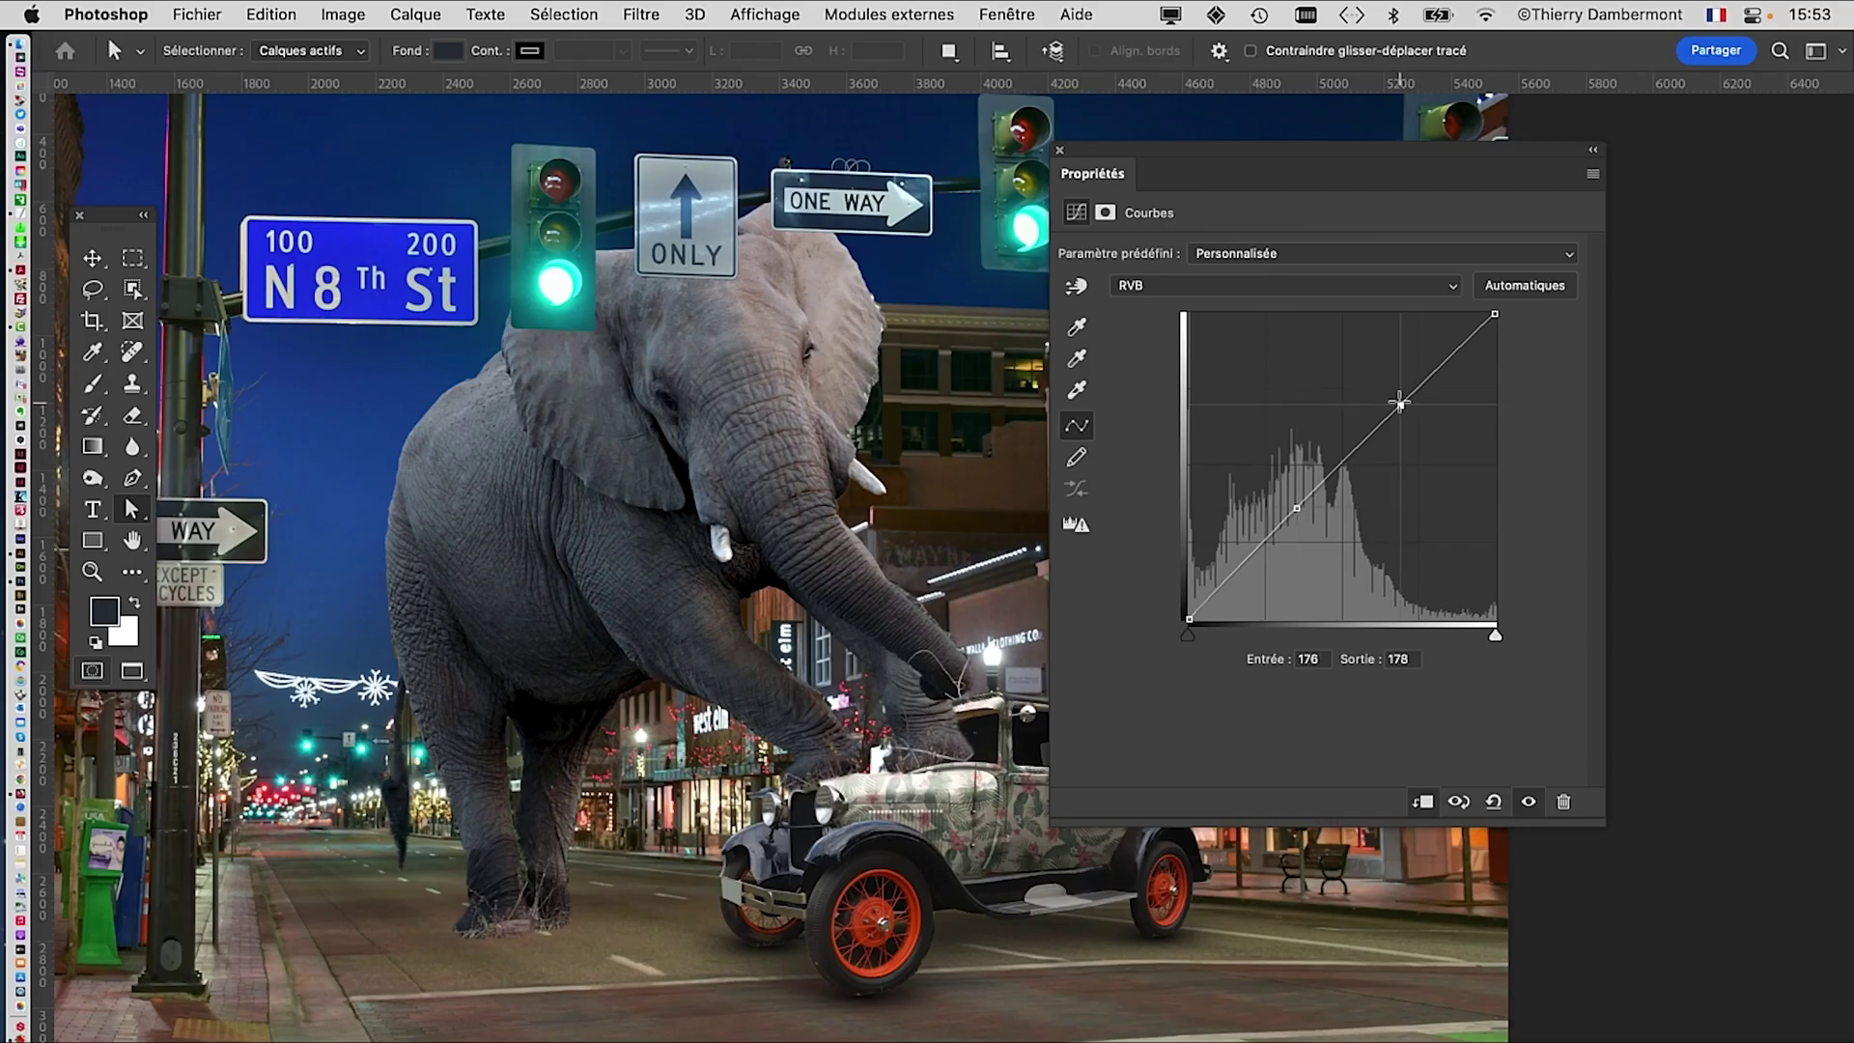
drag(1295, 507, 1305, 530)
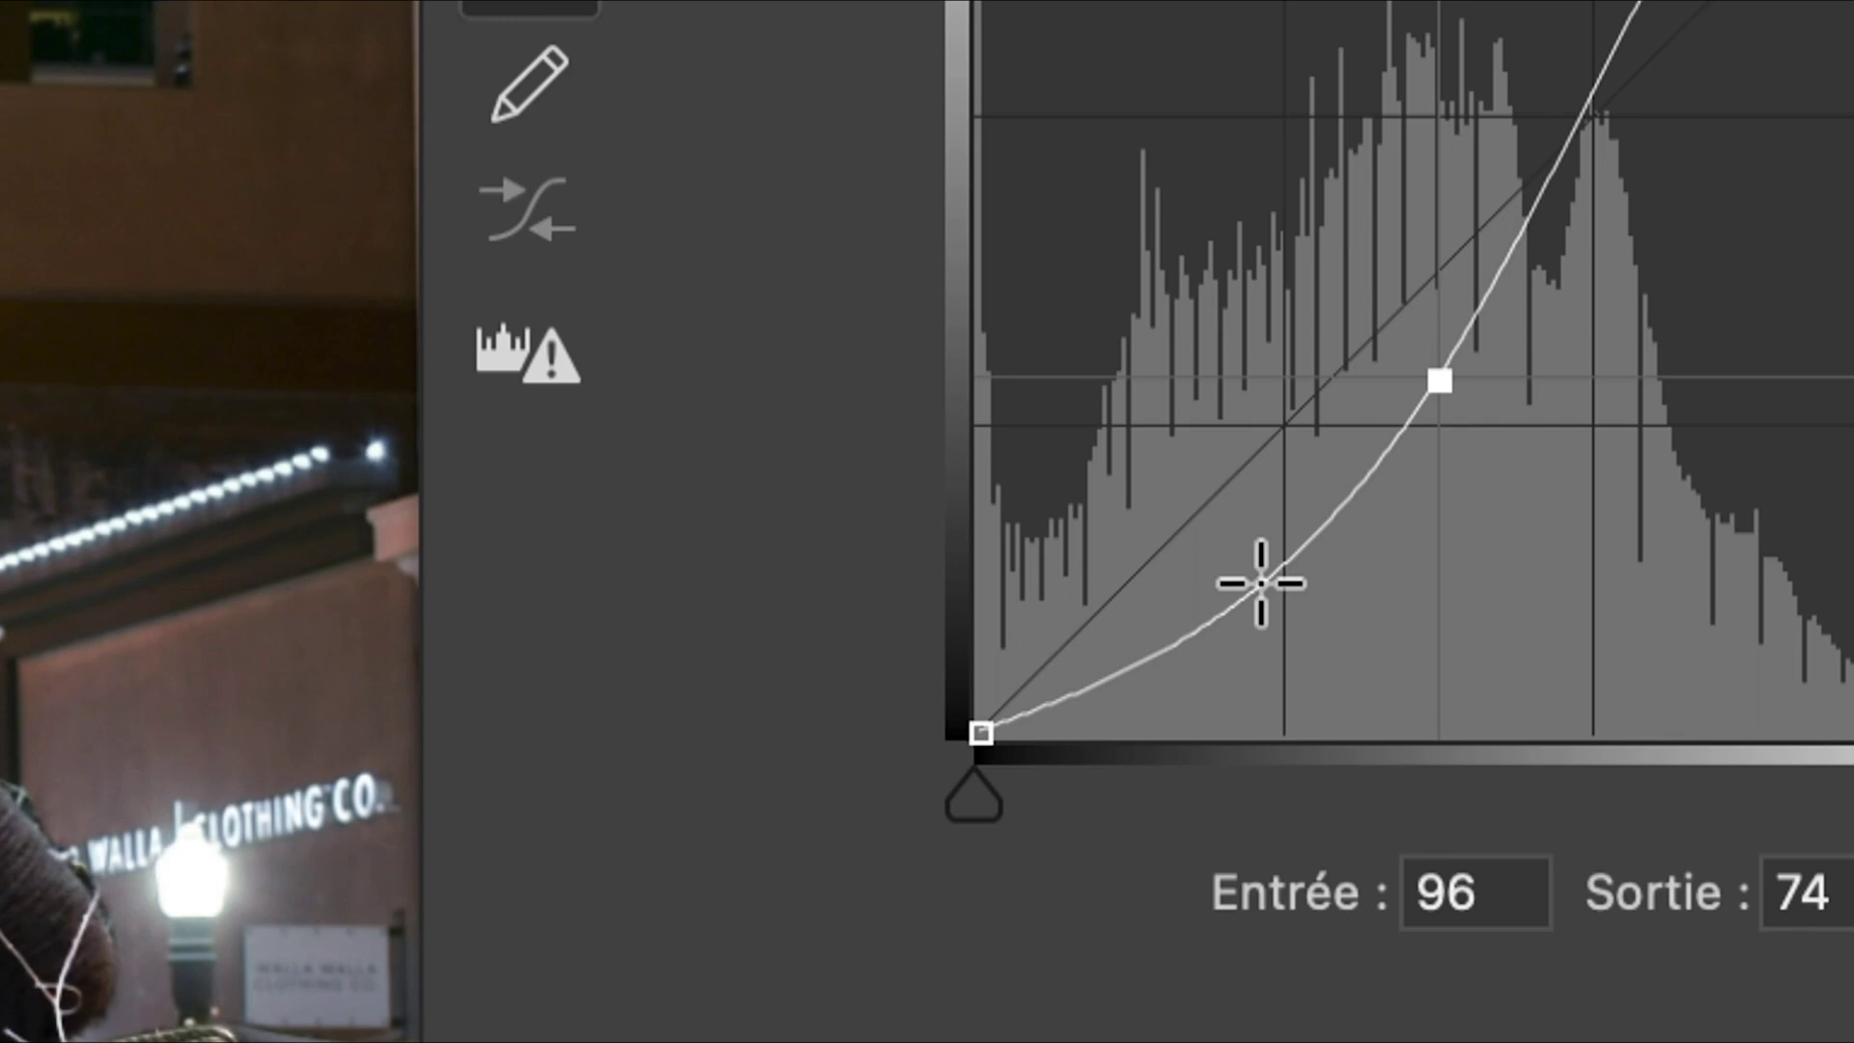
Step: Try to soften the S-curve's deep shadows and brightest tones with two extra points, checking the elephant up close
click(1261, 583)
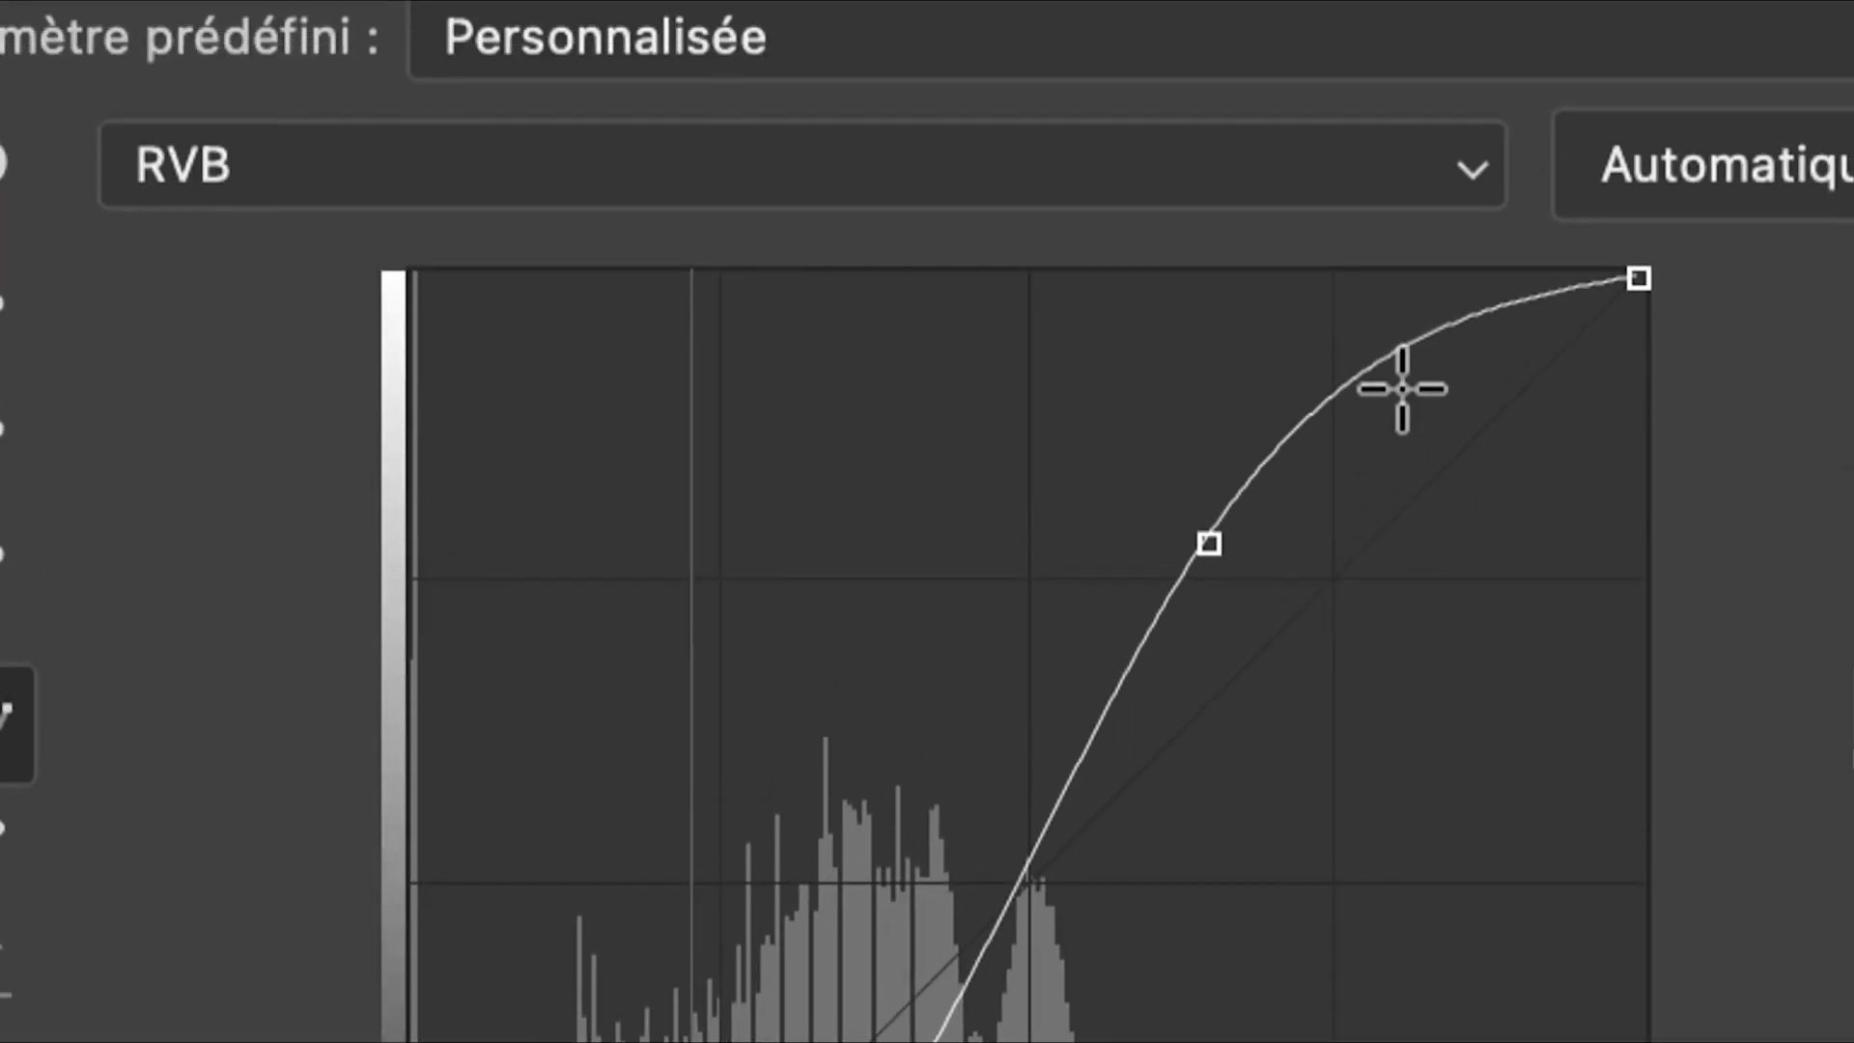
click(1391, 392)
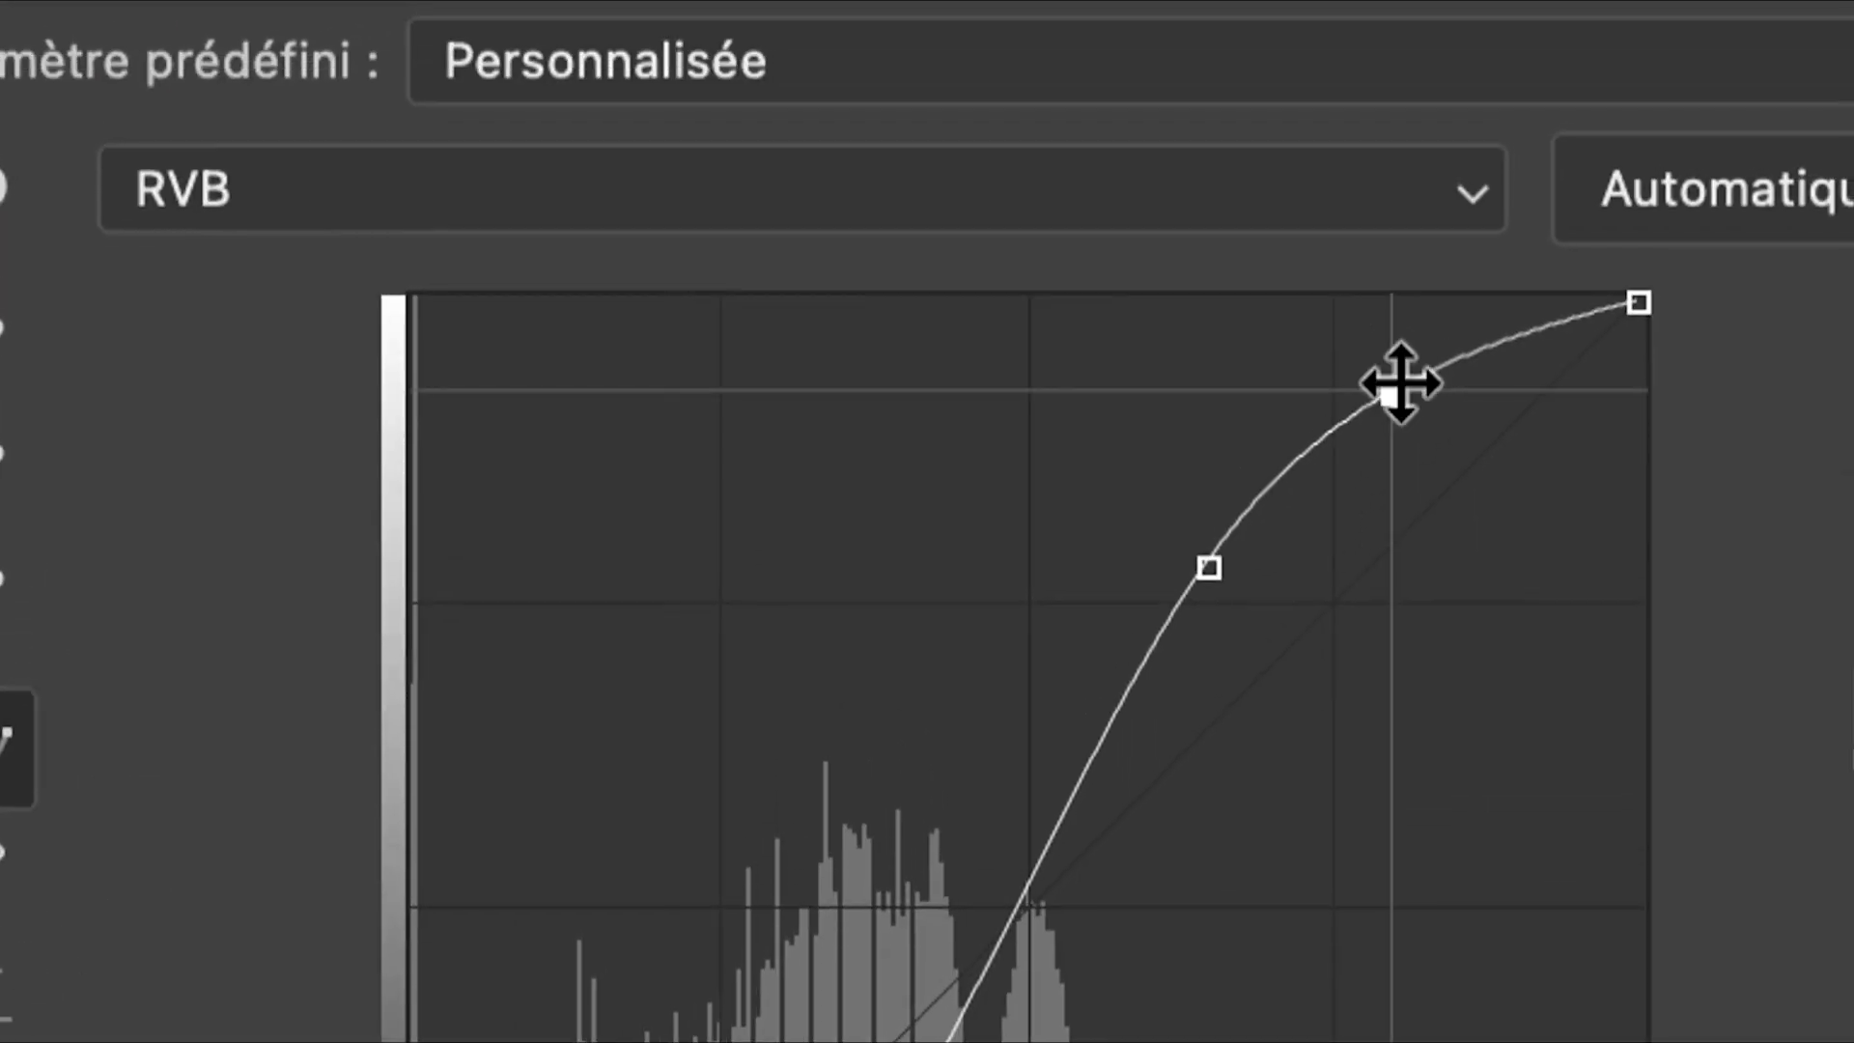
drag(1401, 384, 1425, 417)
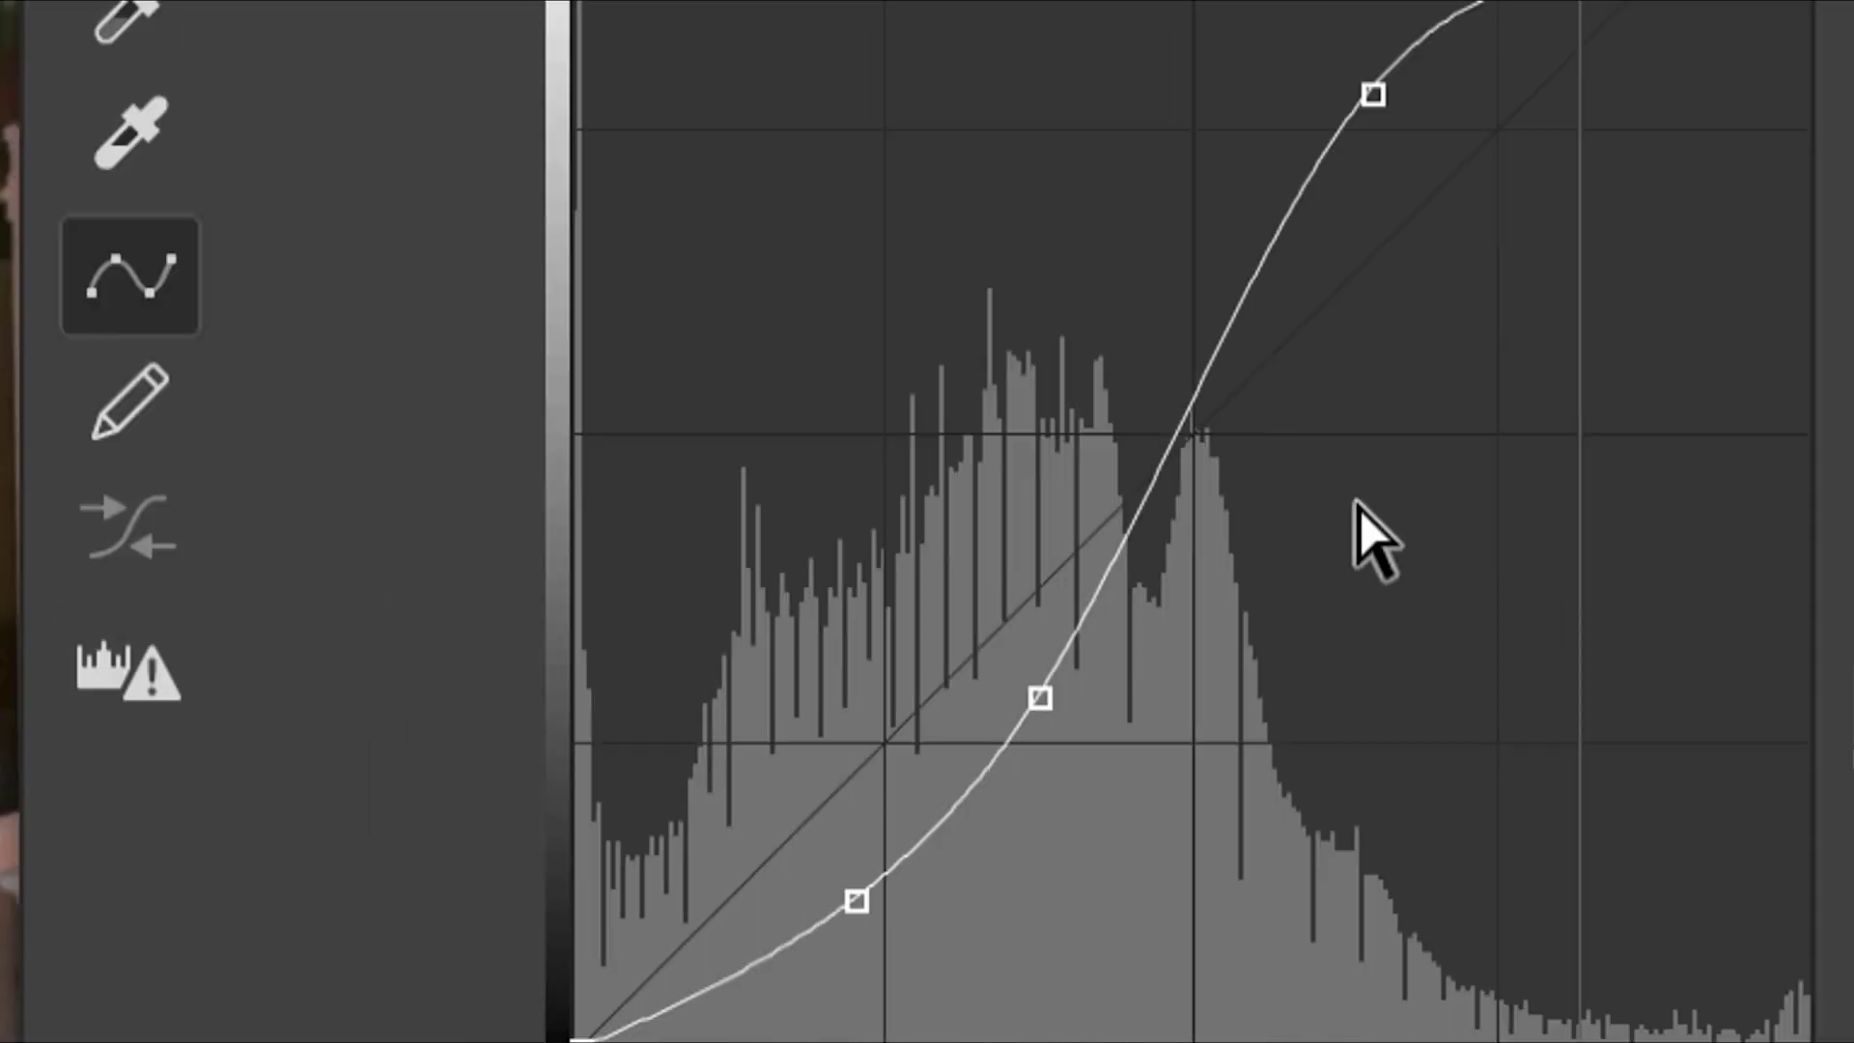
drag(857, 894, 833, 843)
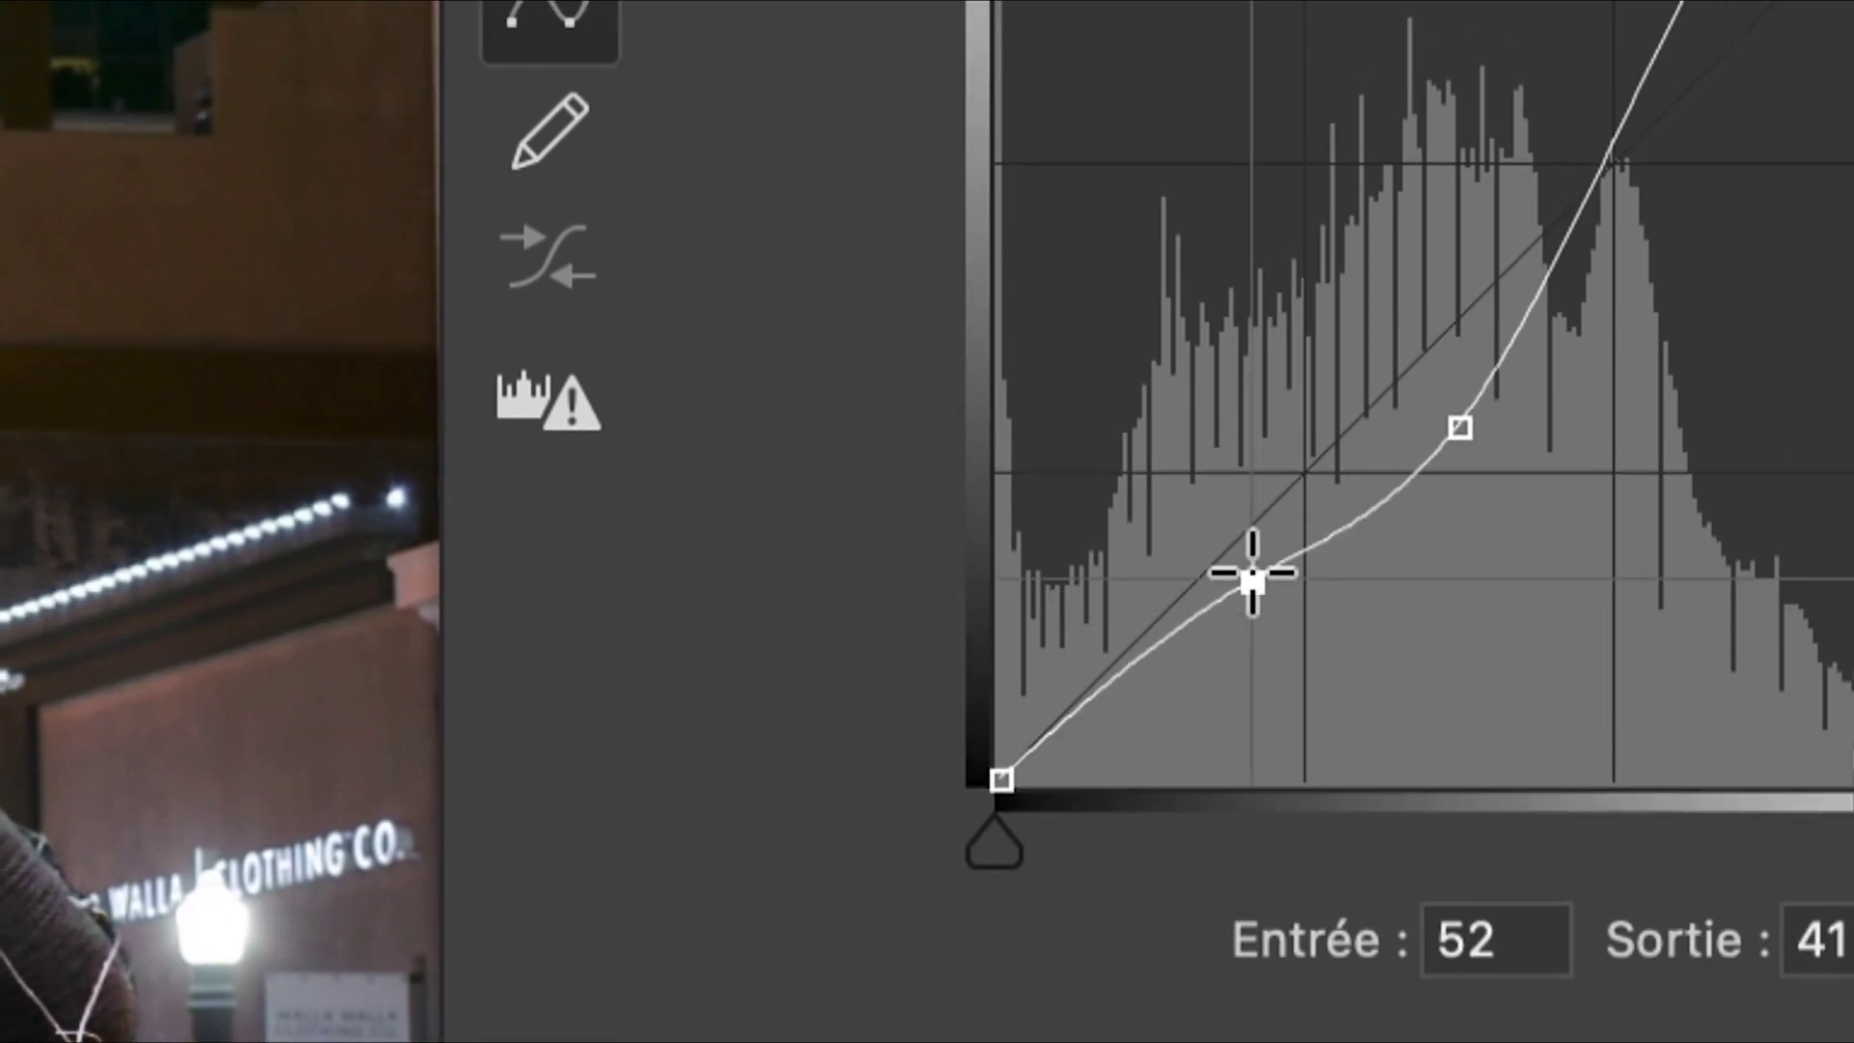
drag(1252, 577, 1250, 566)
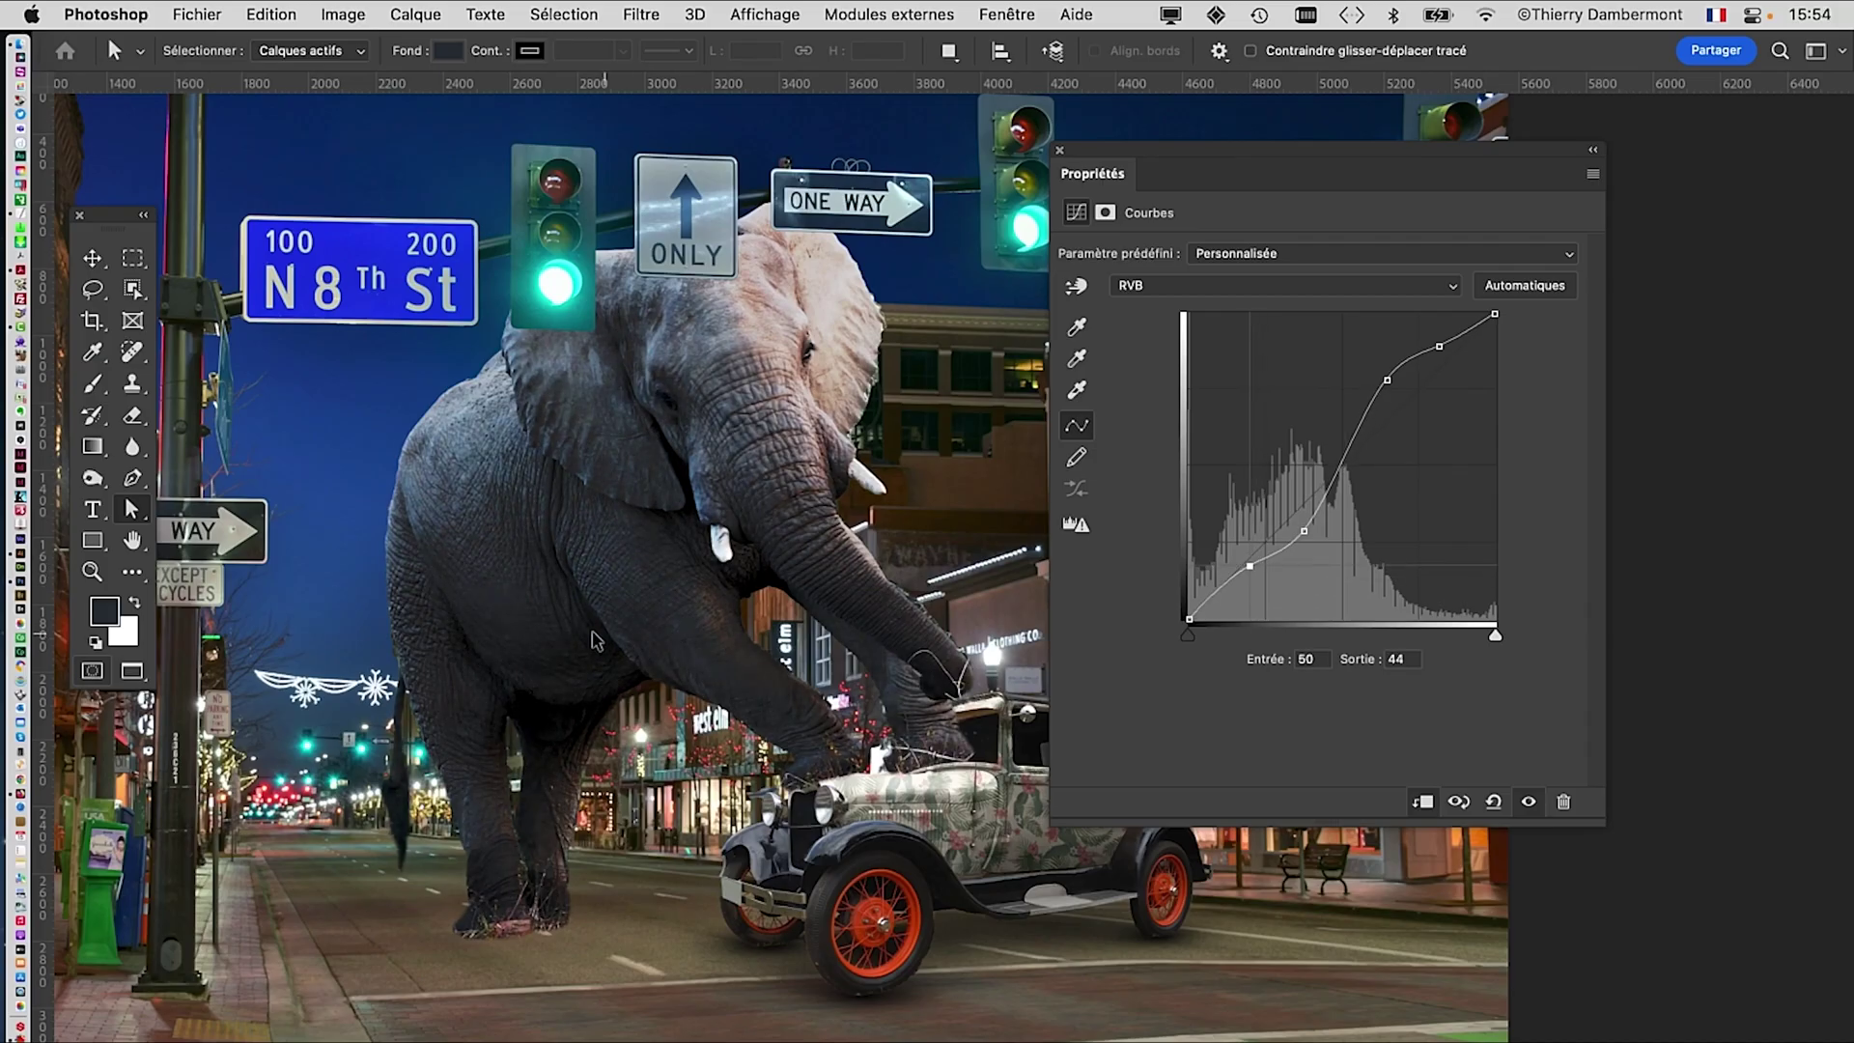
scroll(596, 639, up, 3)
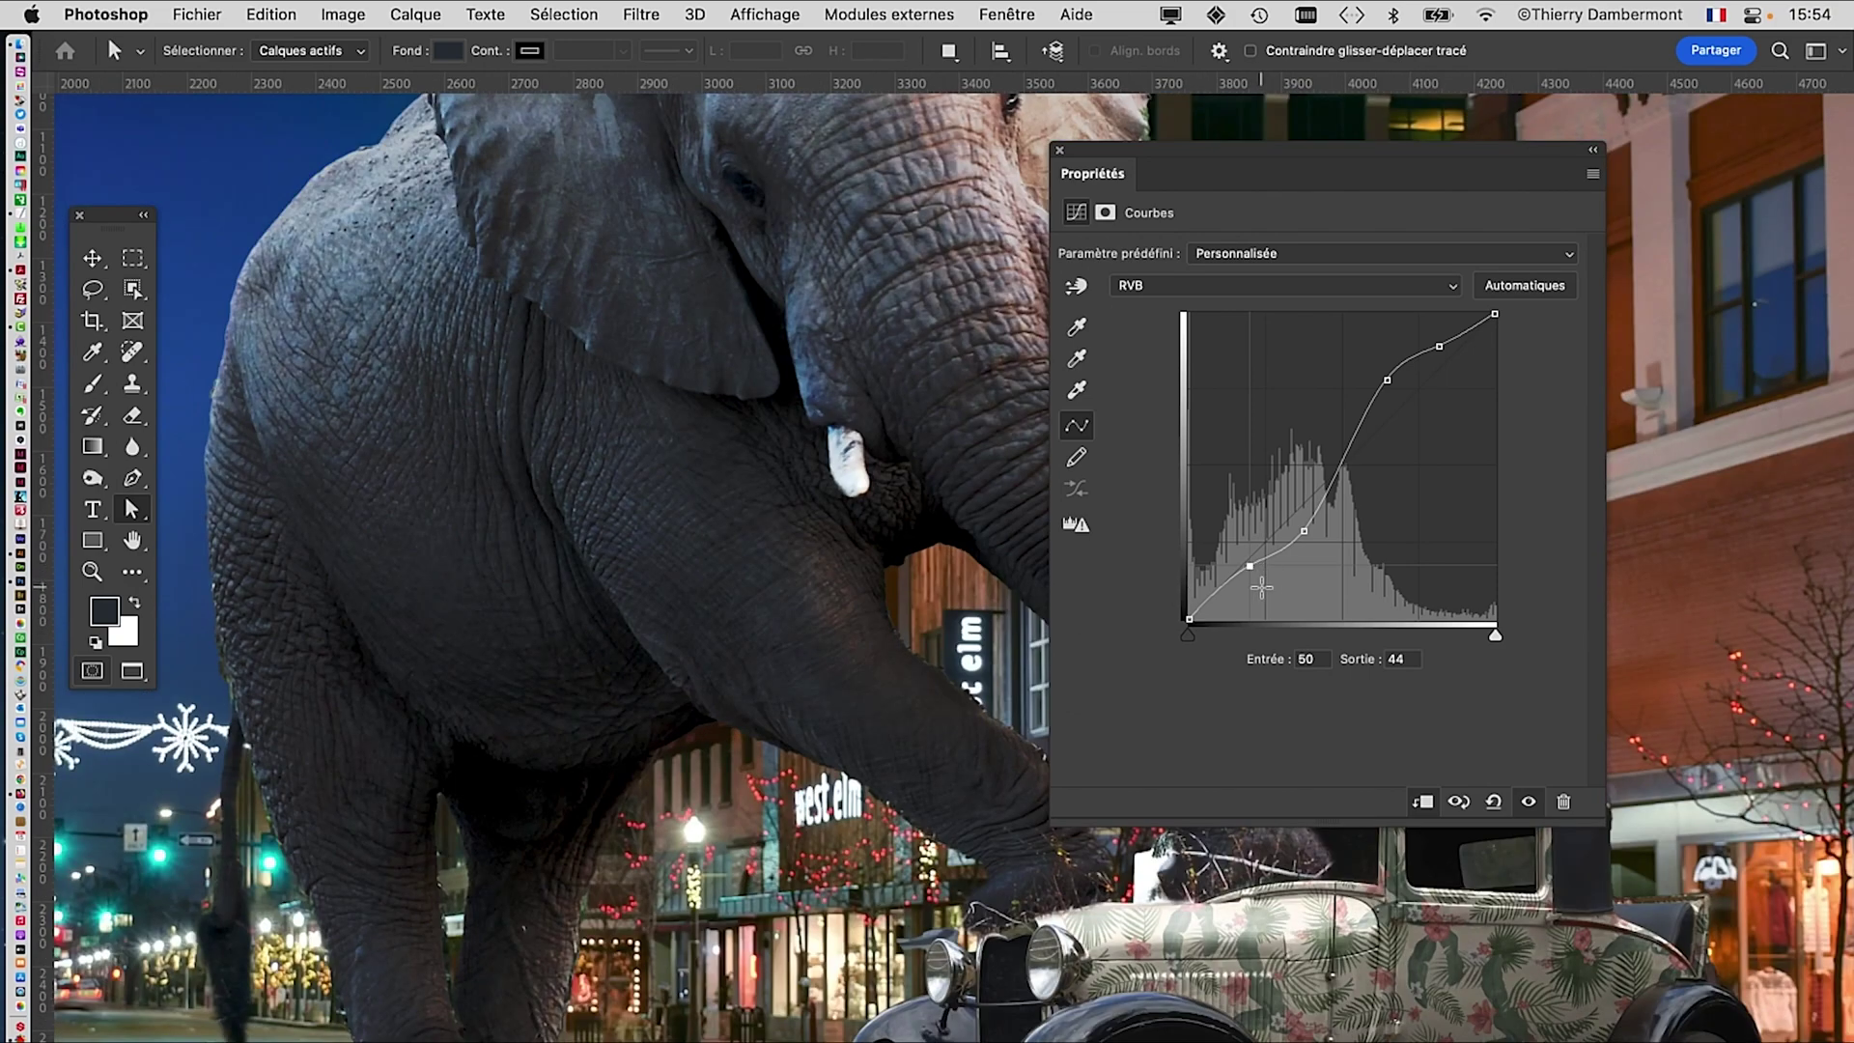
mouse_move(1250, 575)
mouse_down()
mouse_move(1265, 593)
mouse_move(1246, 572)
mouse_up()
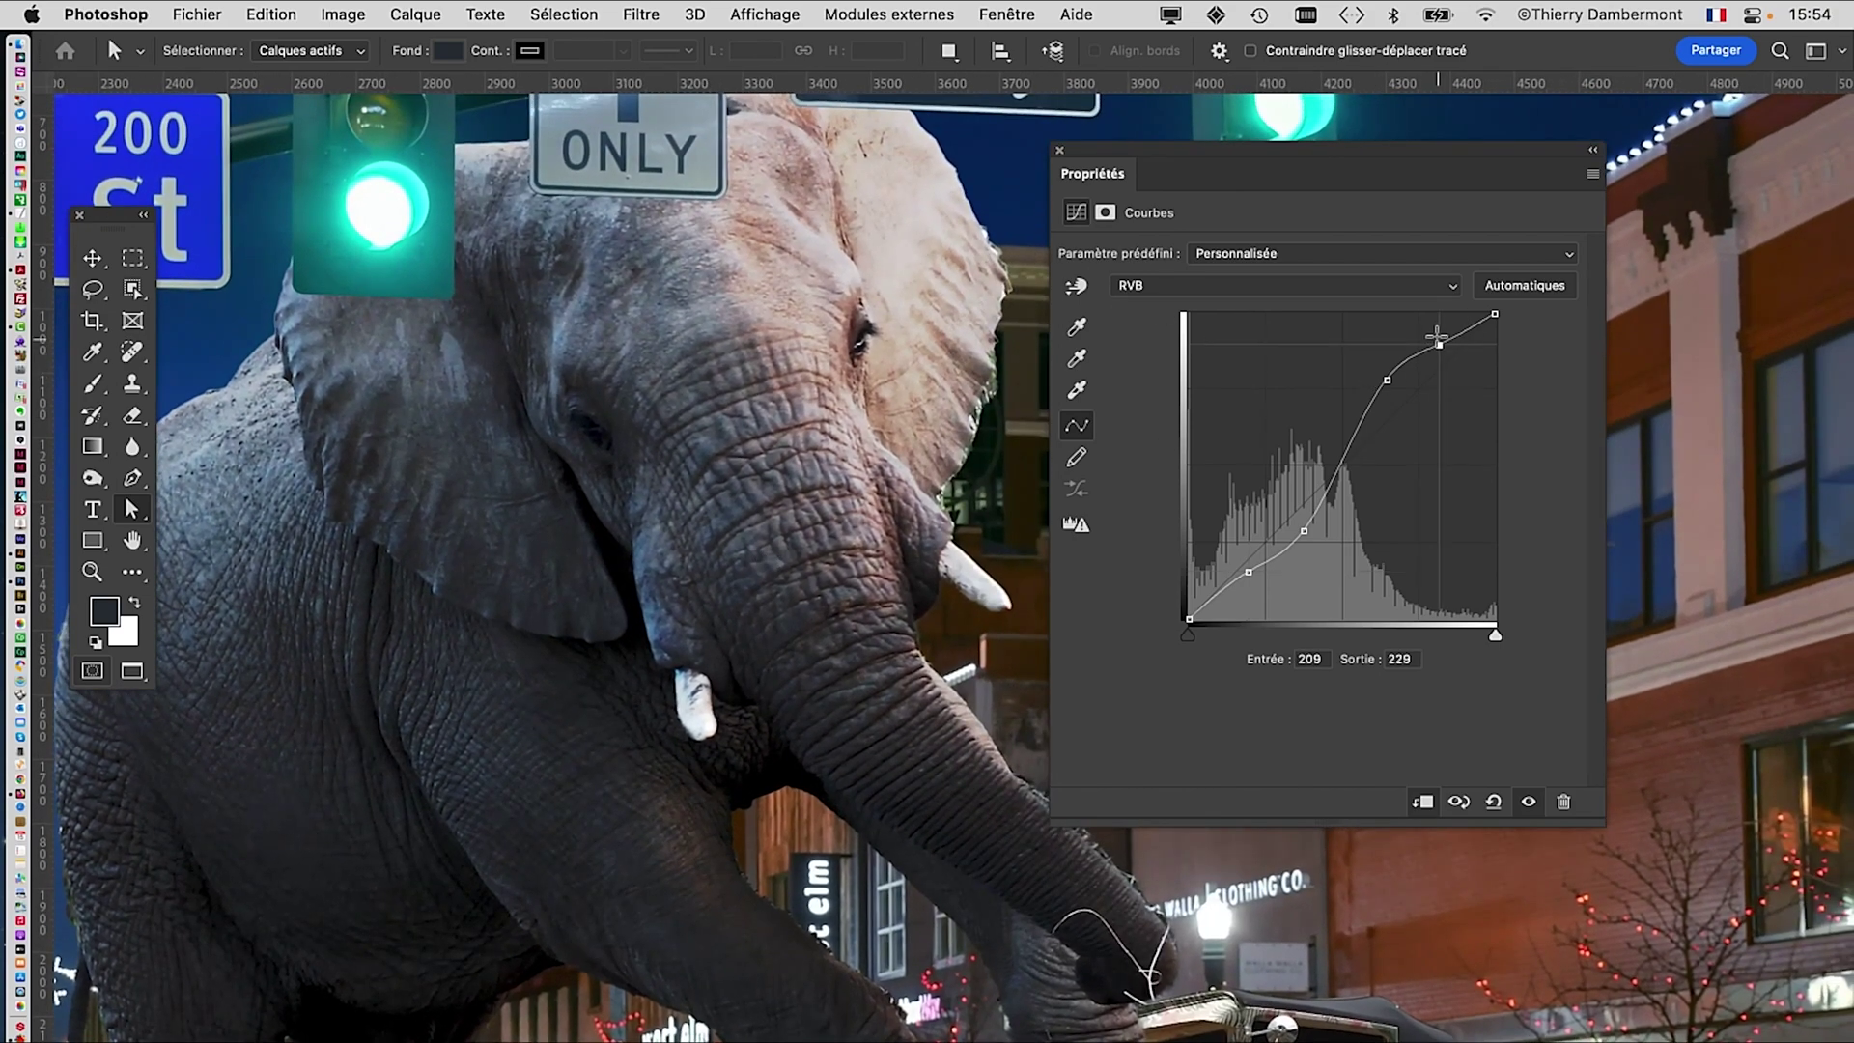
mouse_move(1437, 335)
mouse_down()
mouse_move(1449, 355)
mouse_move(1422, 333)
mouse_move(1439, 346)
mouse_up()
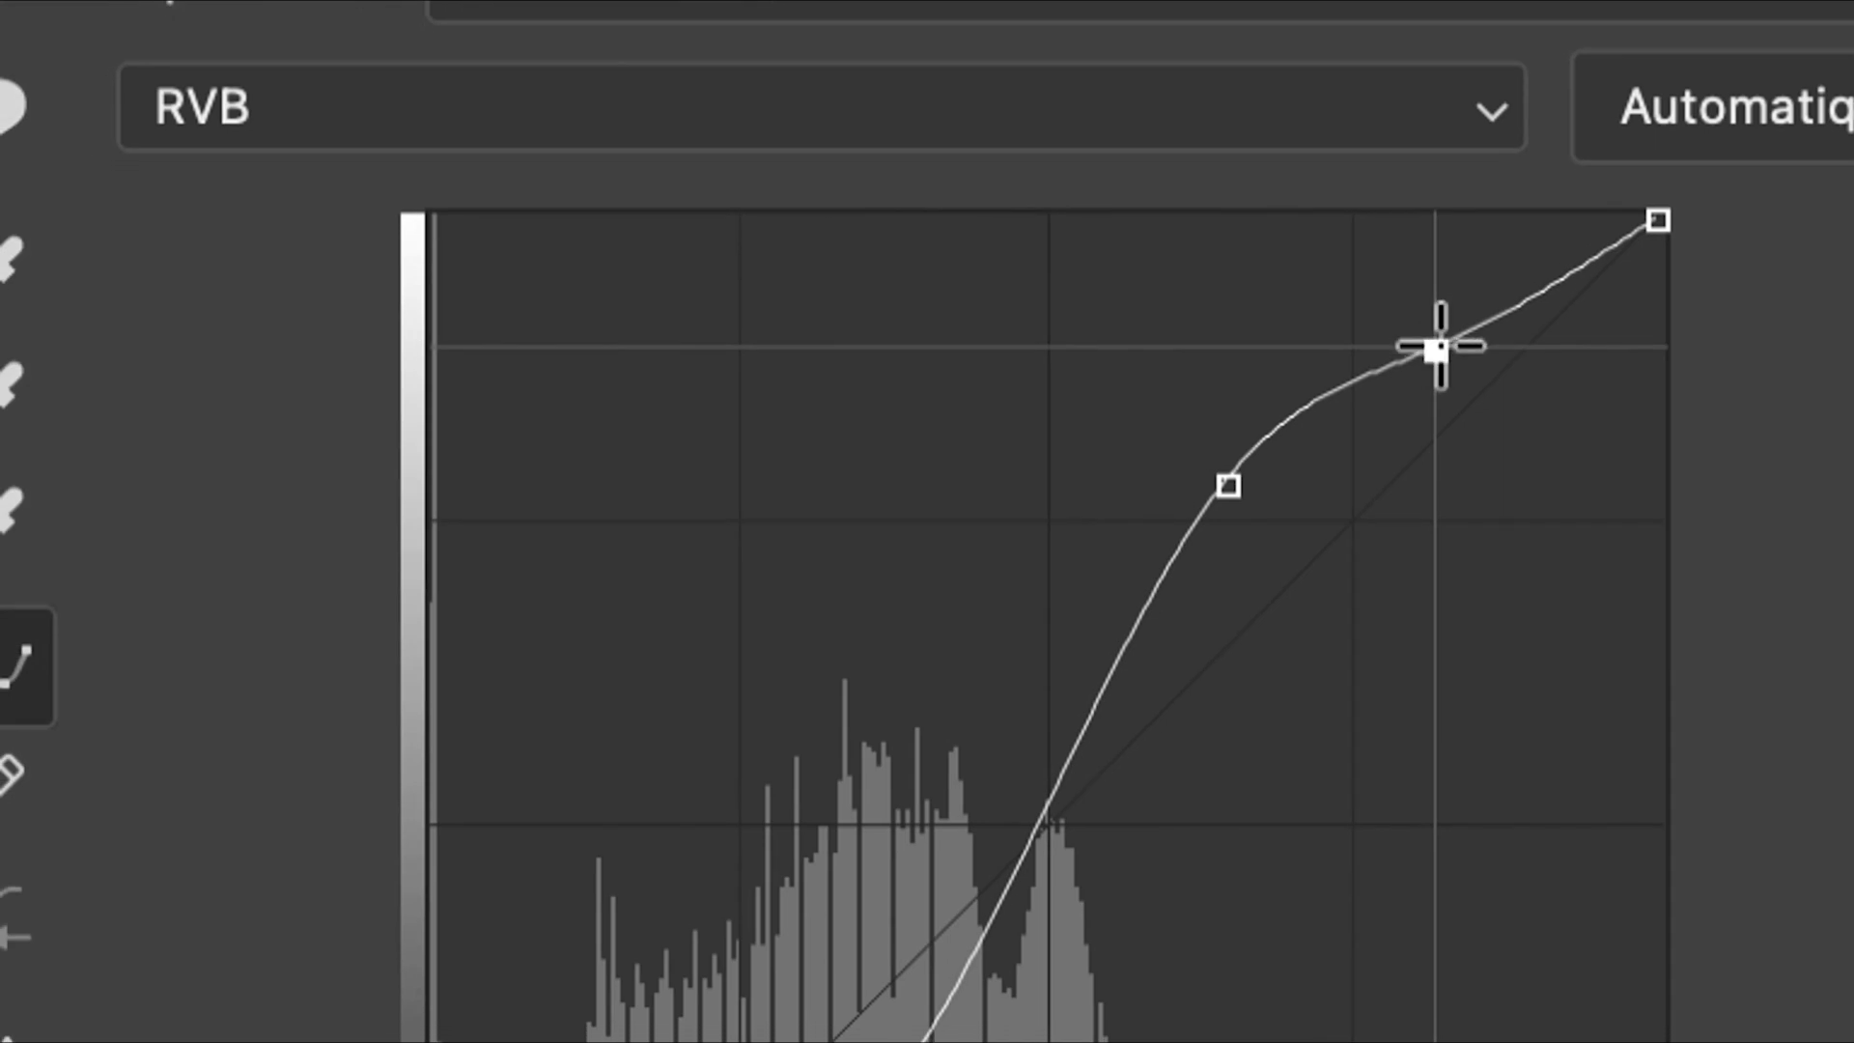
Step: Remove the two extra points from the CONTRASTE curve, leaving only the main shadow and highlight points
drag(1402, 351, 1761, 485)
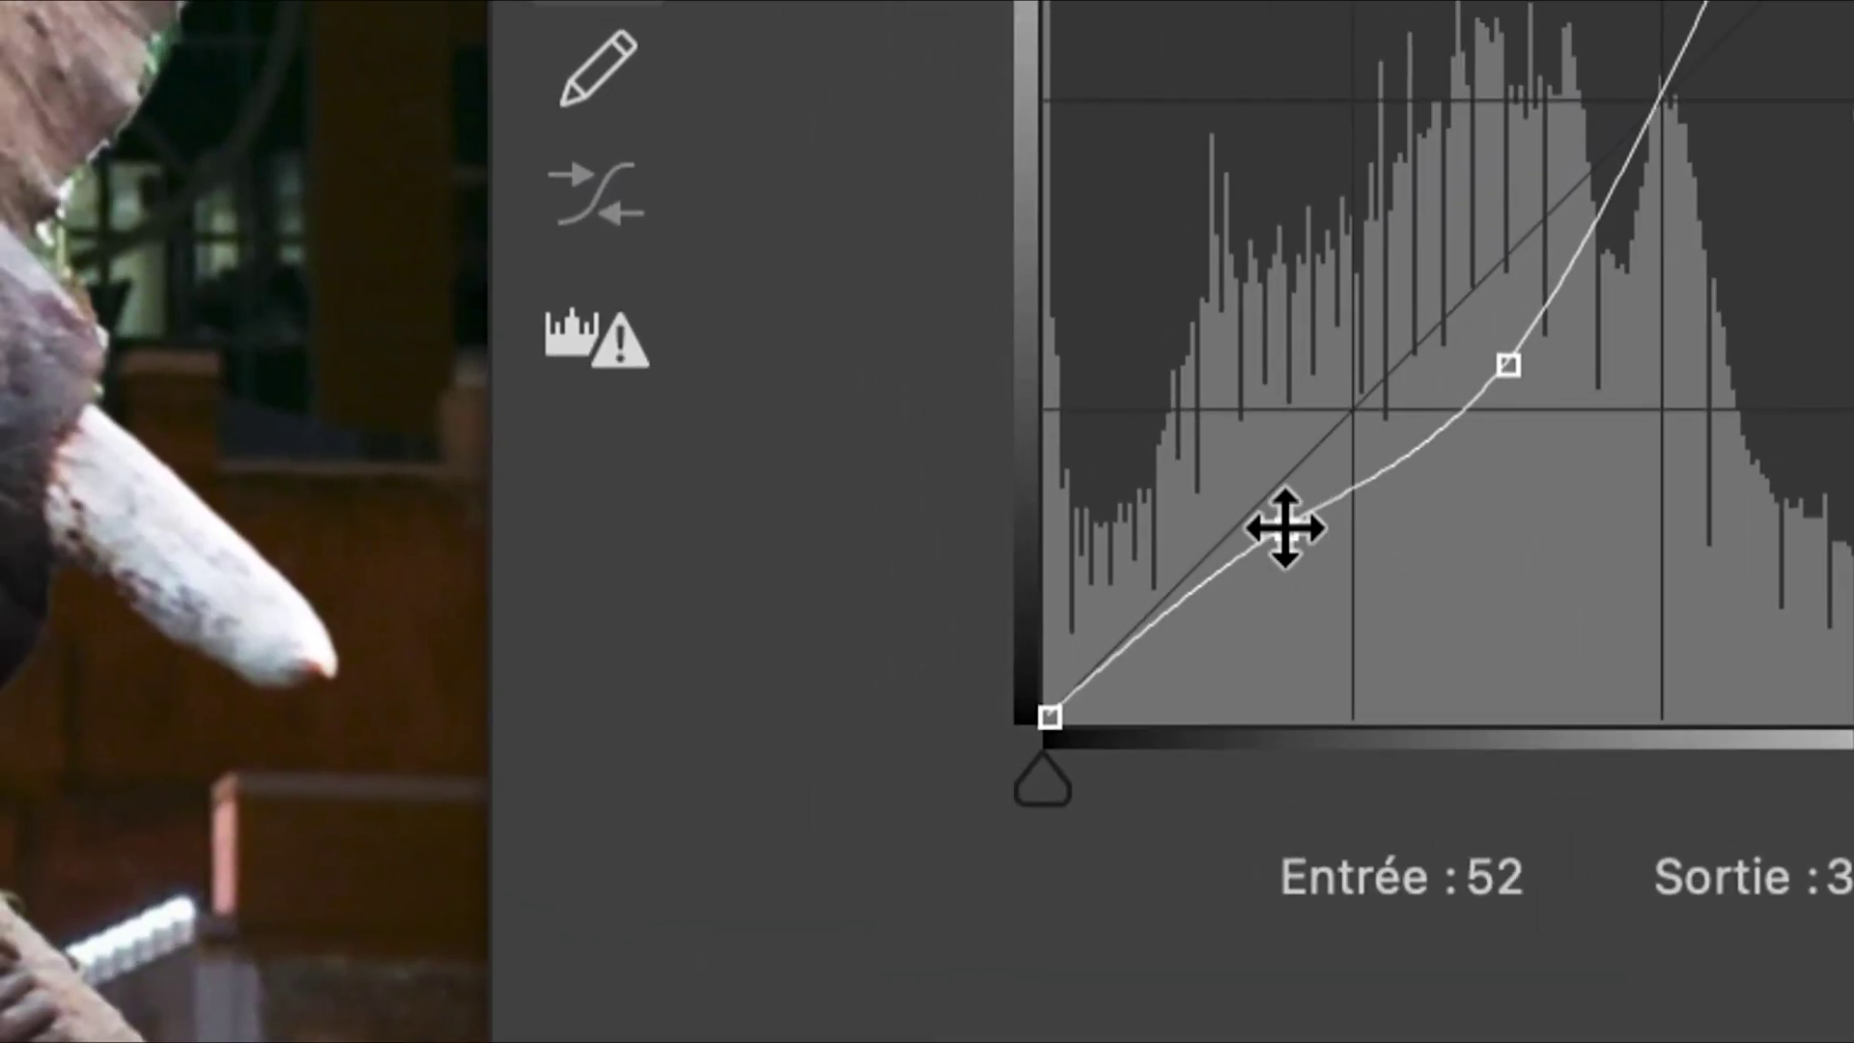
drag(910, 751, 920, 1042)
drag(1291, 591, 1284, 609)
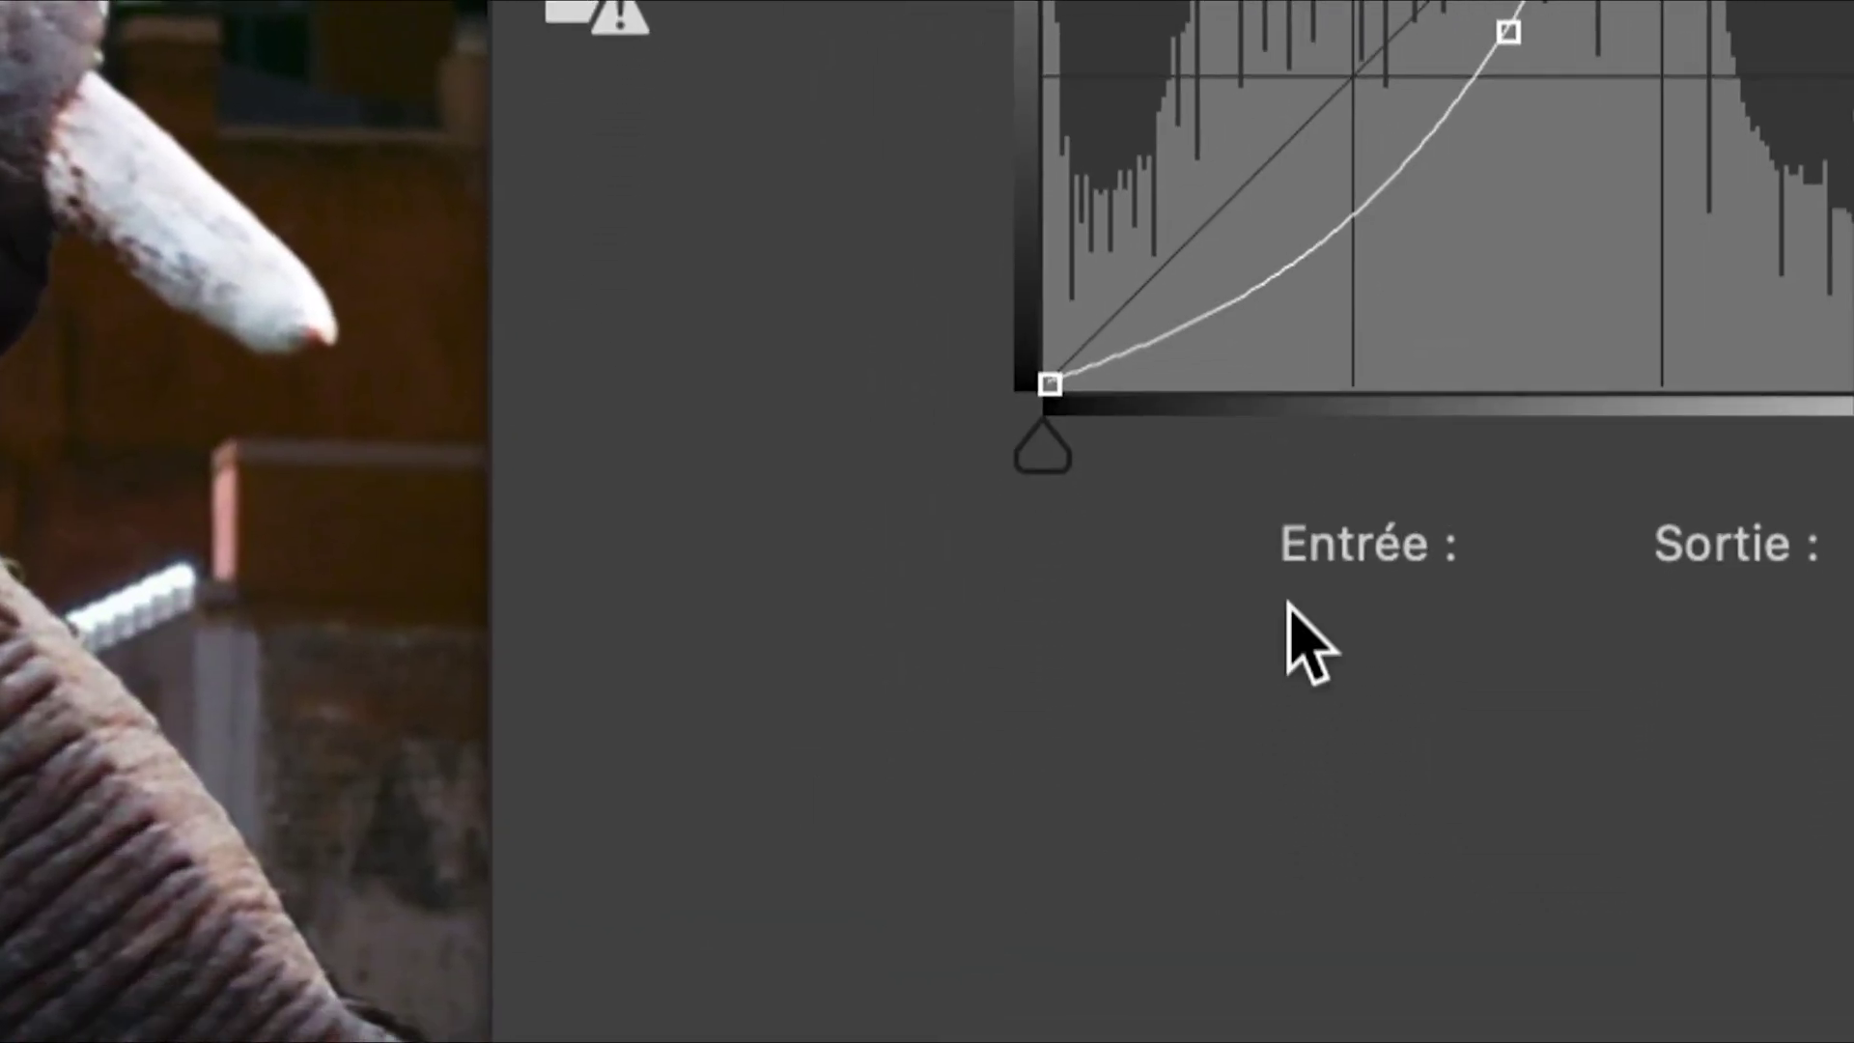
Step: Flatten the contrast curve, moving the shadow point to input 77, output 87 and the highlight point to input 185, output 189
scroll(887, 526, down, 5)
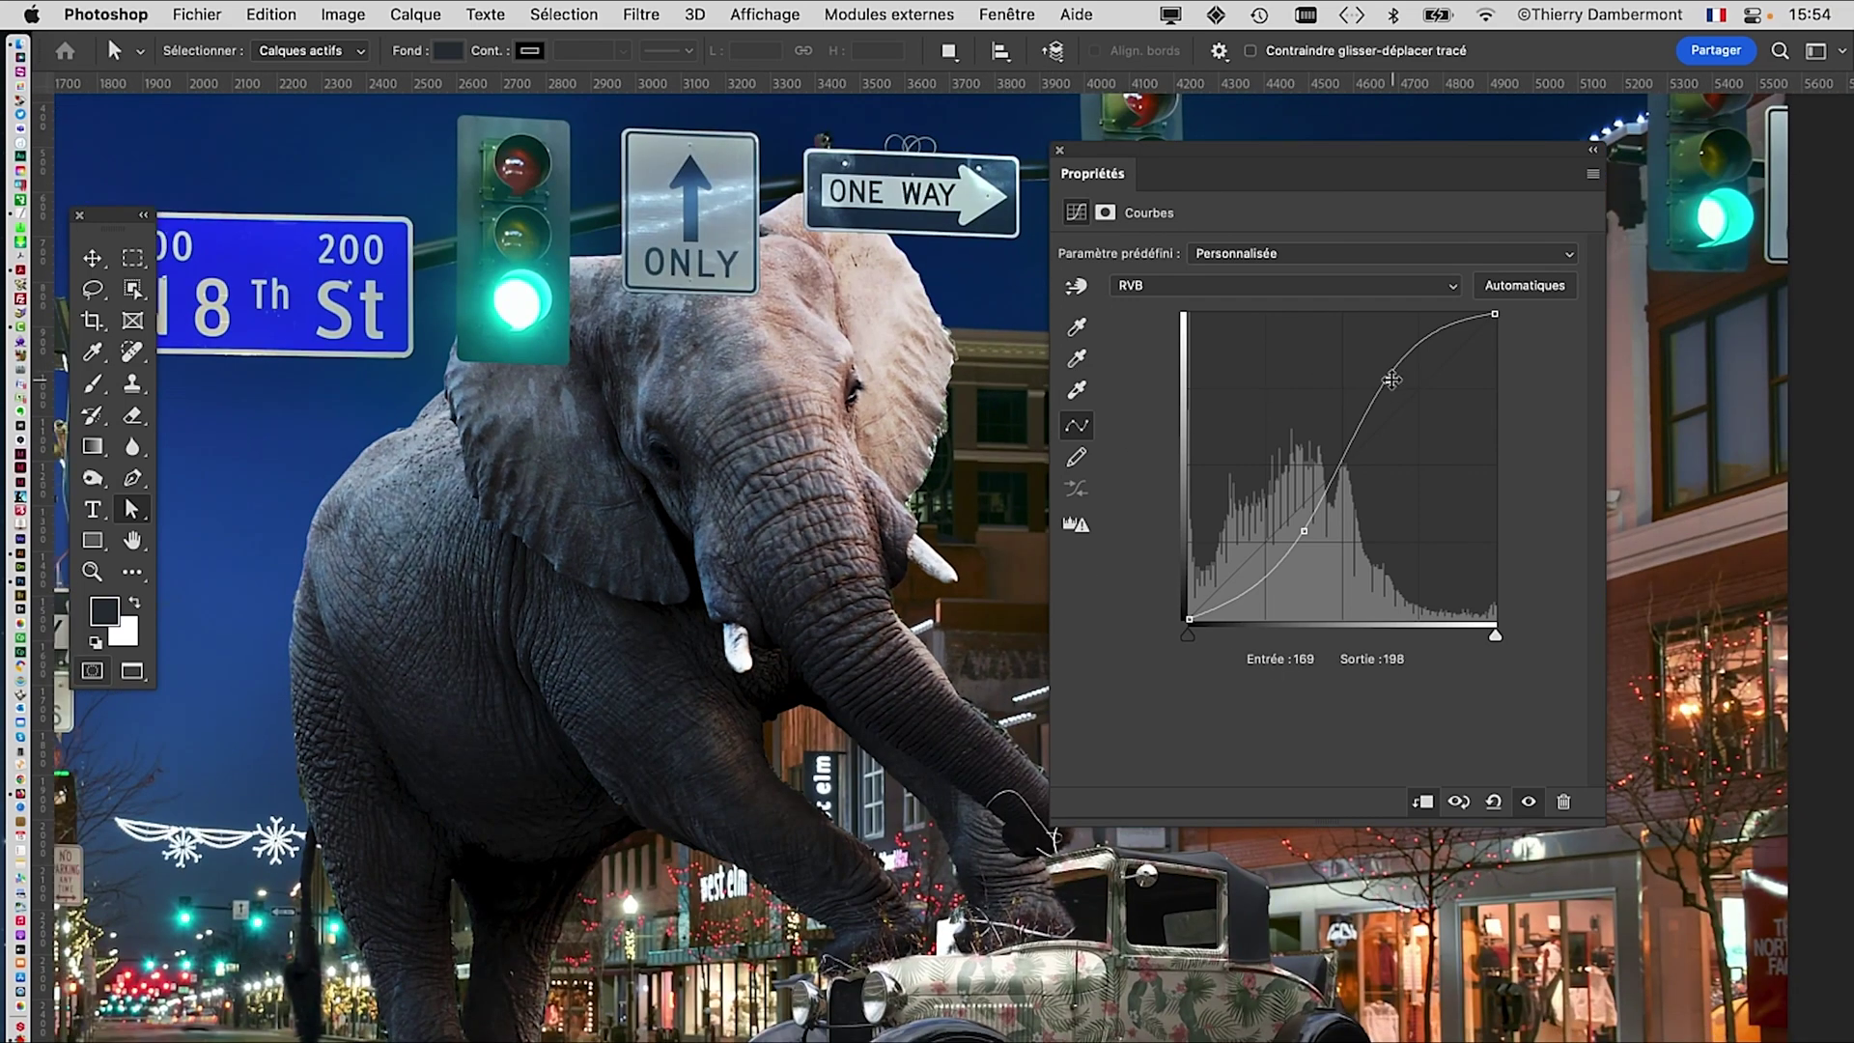
drag(1392, 380, 1420, 407)
drag(1308, 536, 1287, 515)
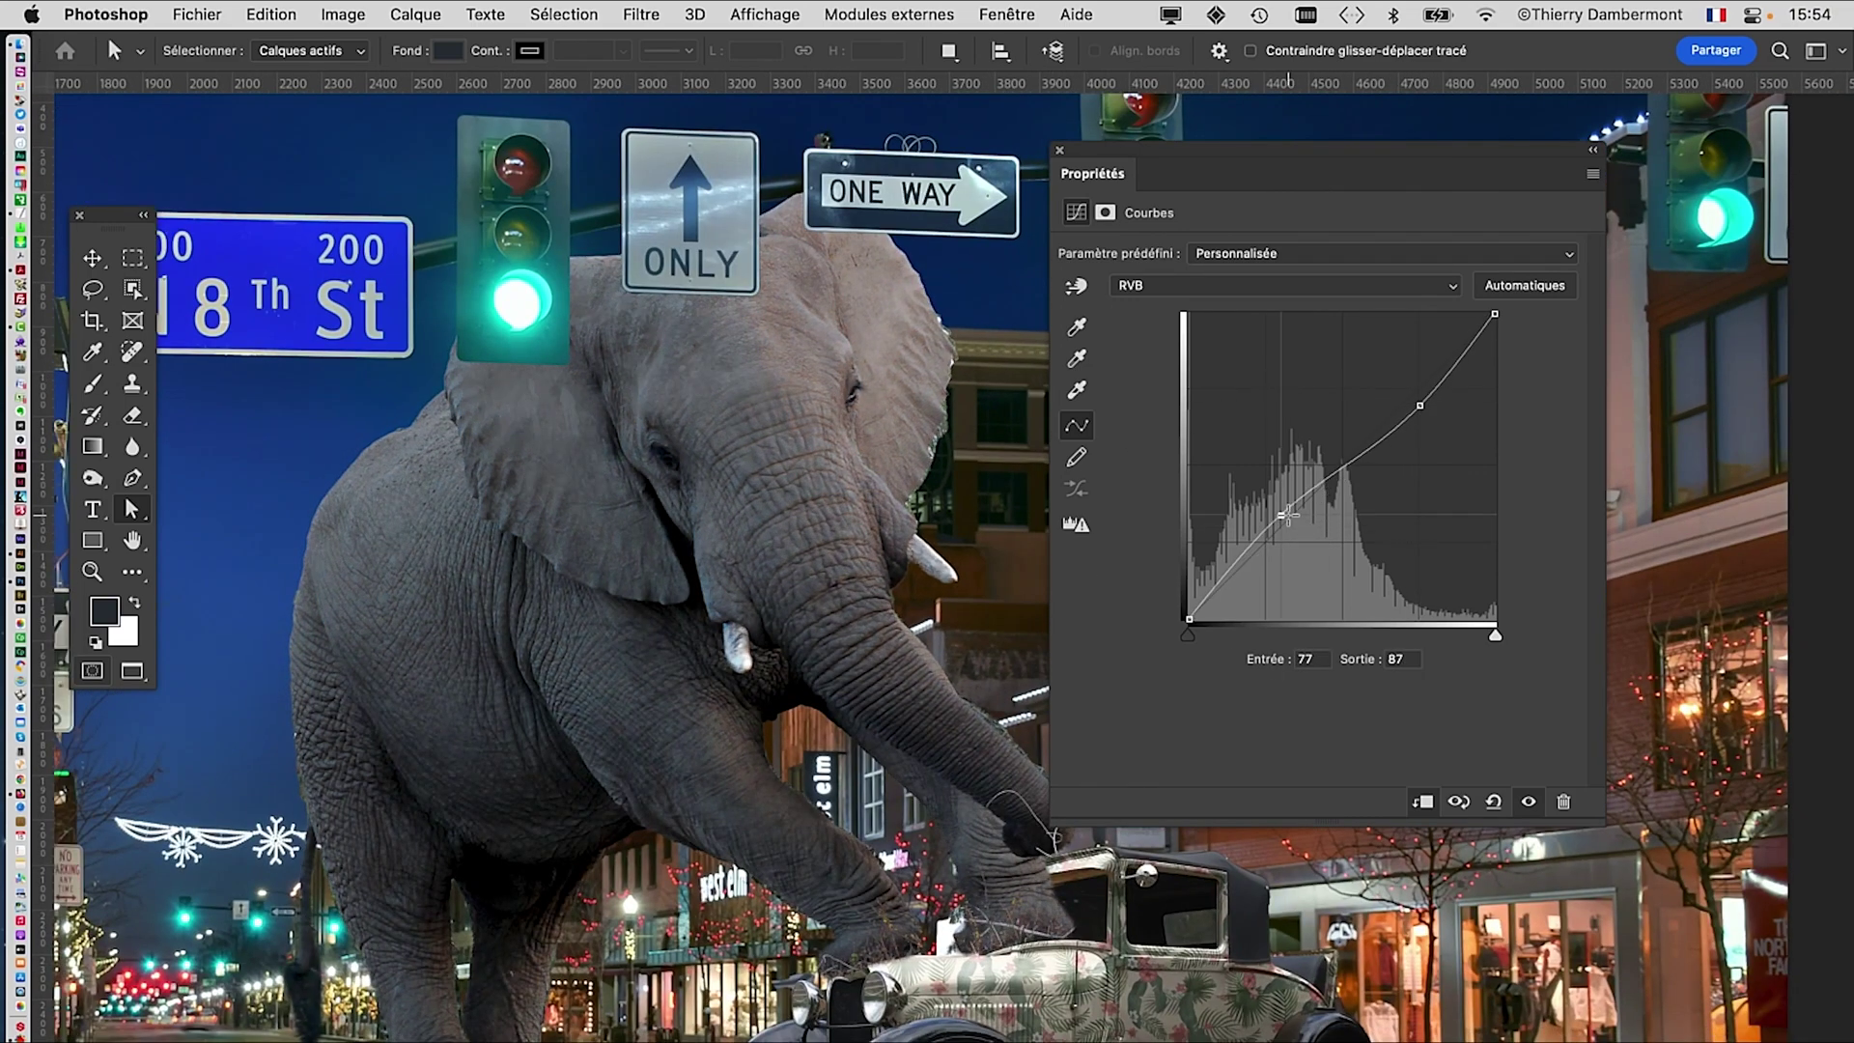
drag(1415, 394, 1413, 392)
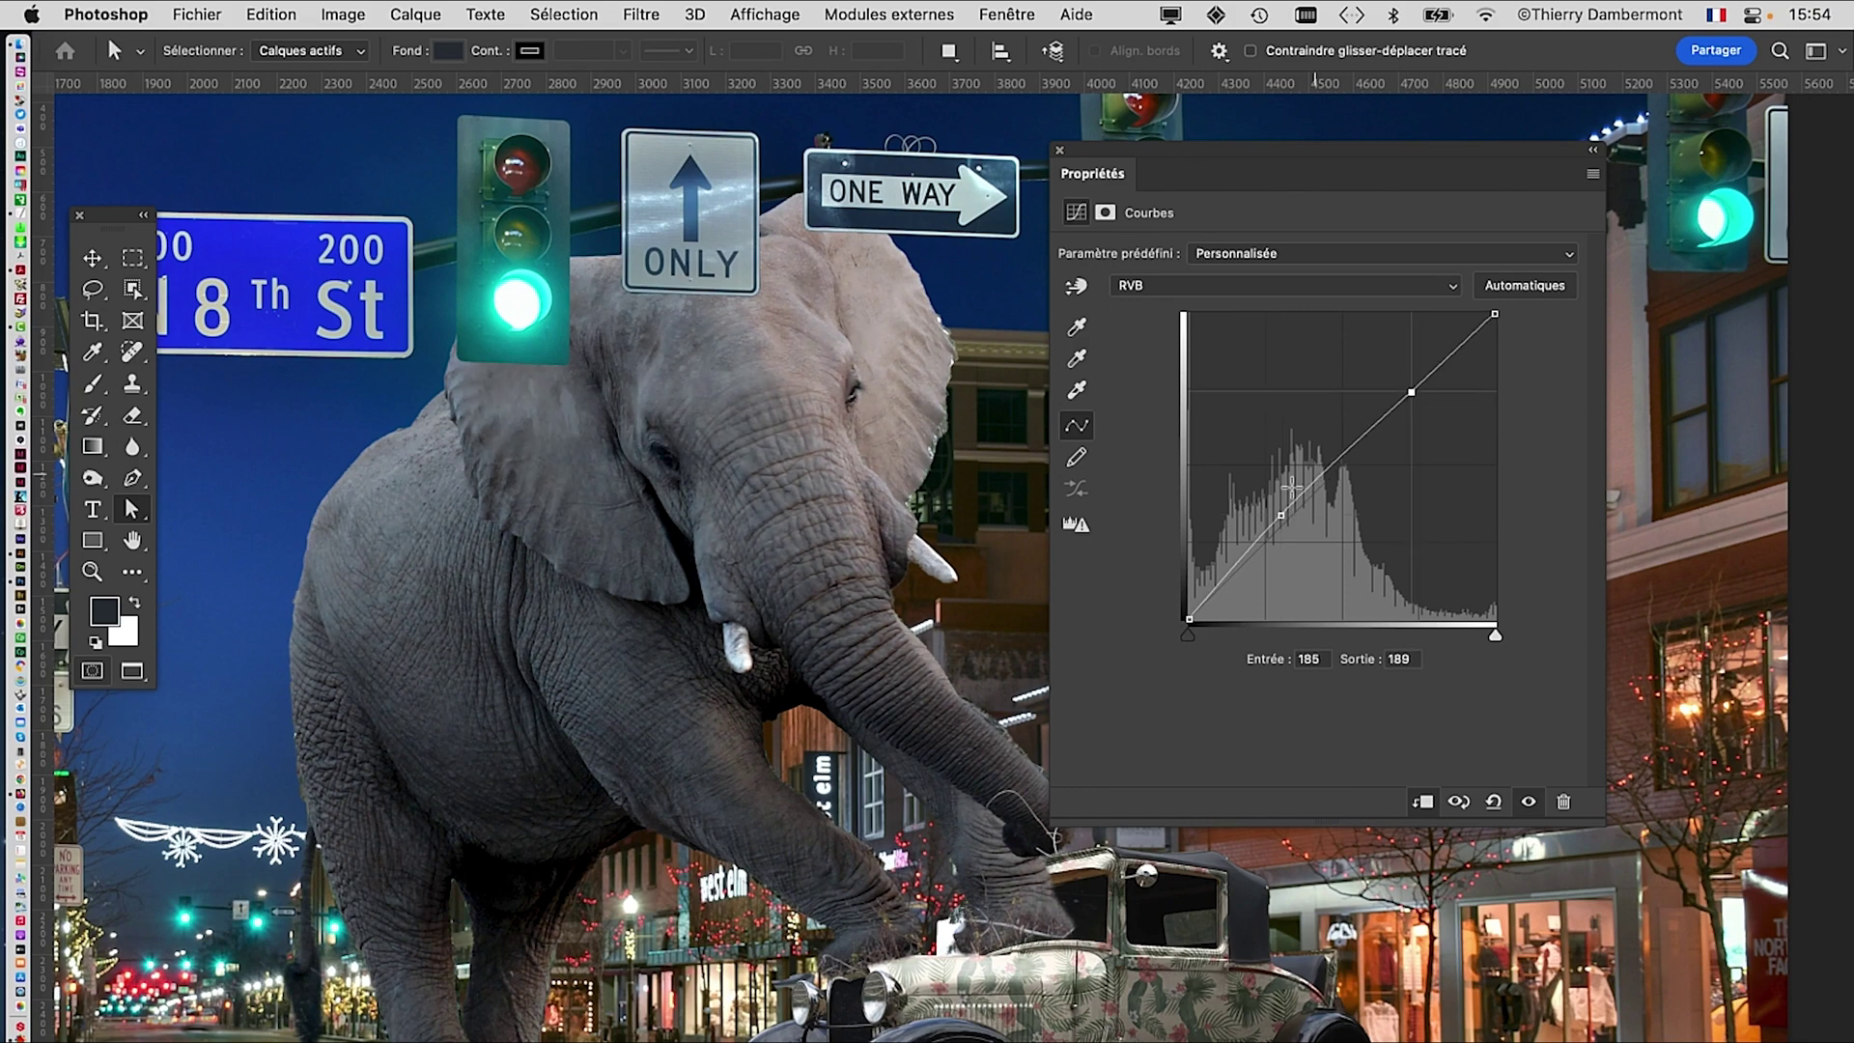
Step: Deepen the elephant's shadows by moving the contrast curve's shadow point to input 91, output 79
scroll(756, 600, down, 2)
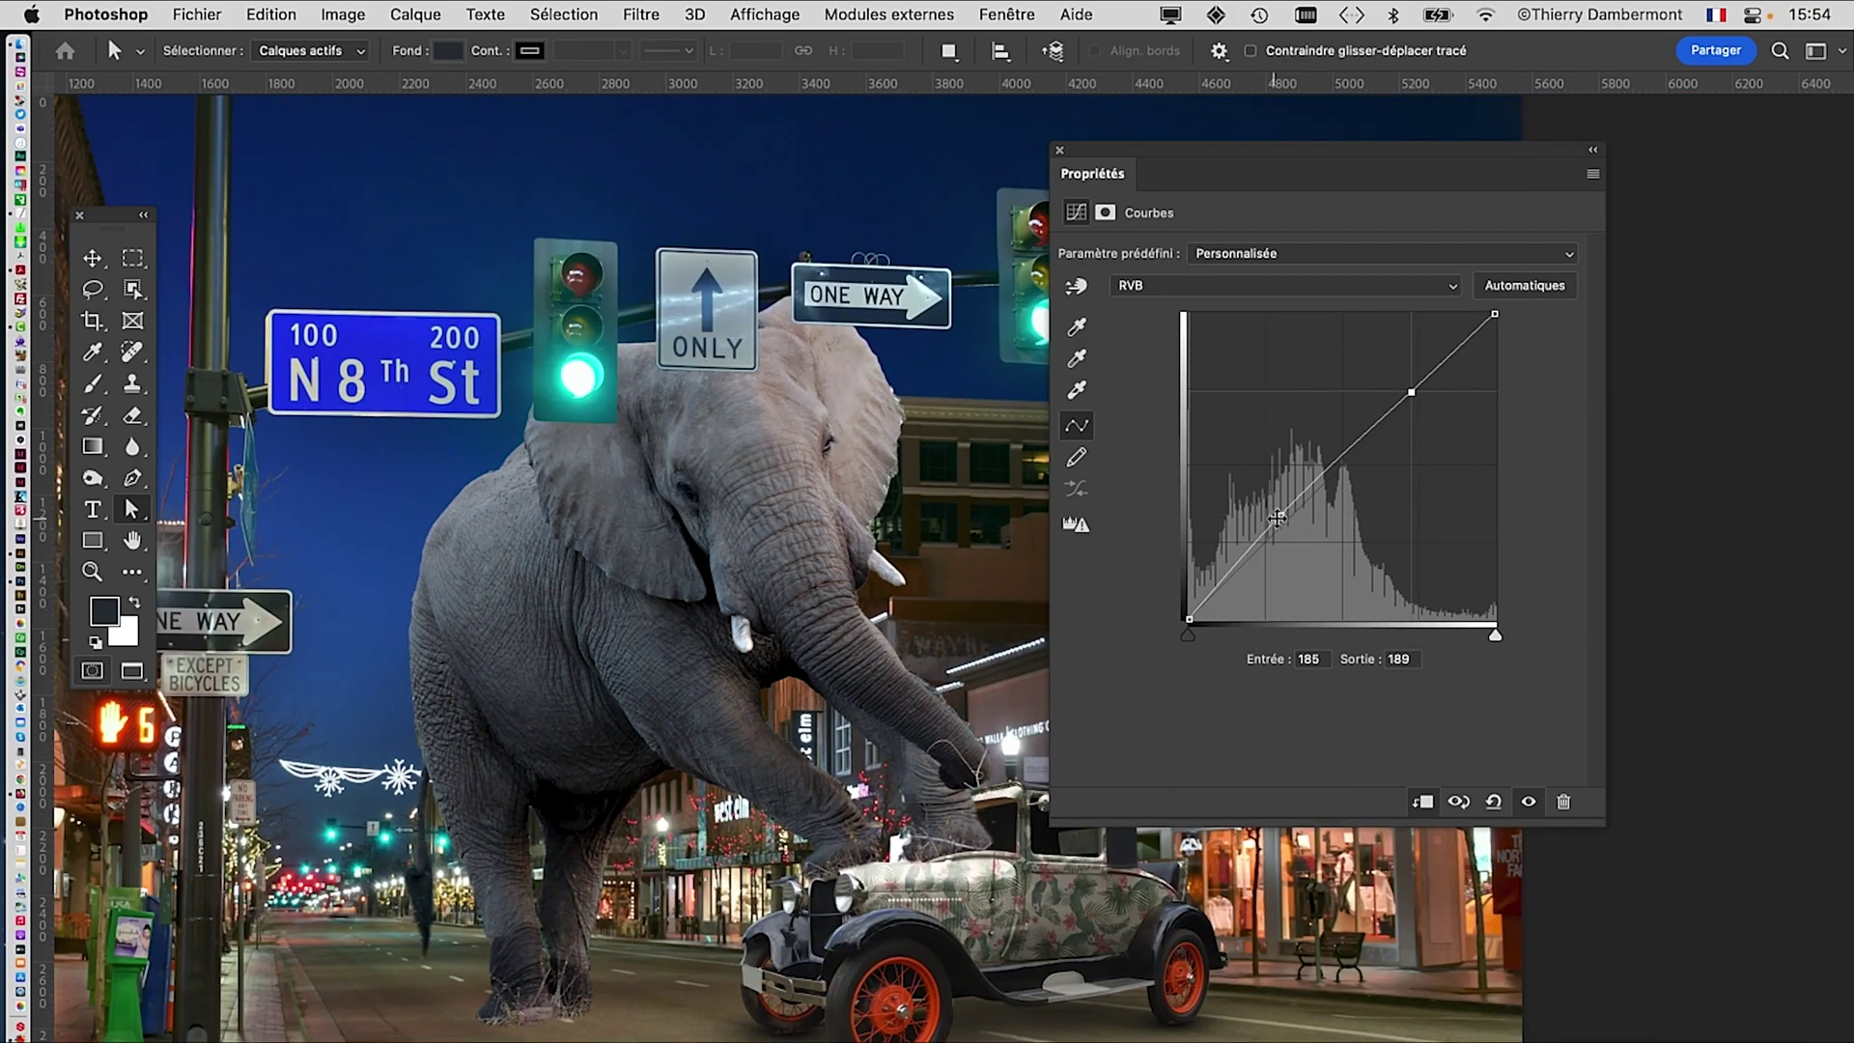
drag(1287, 517, 1303, 524)
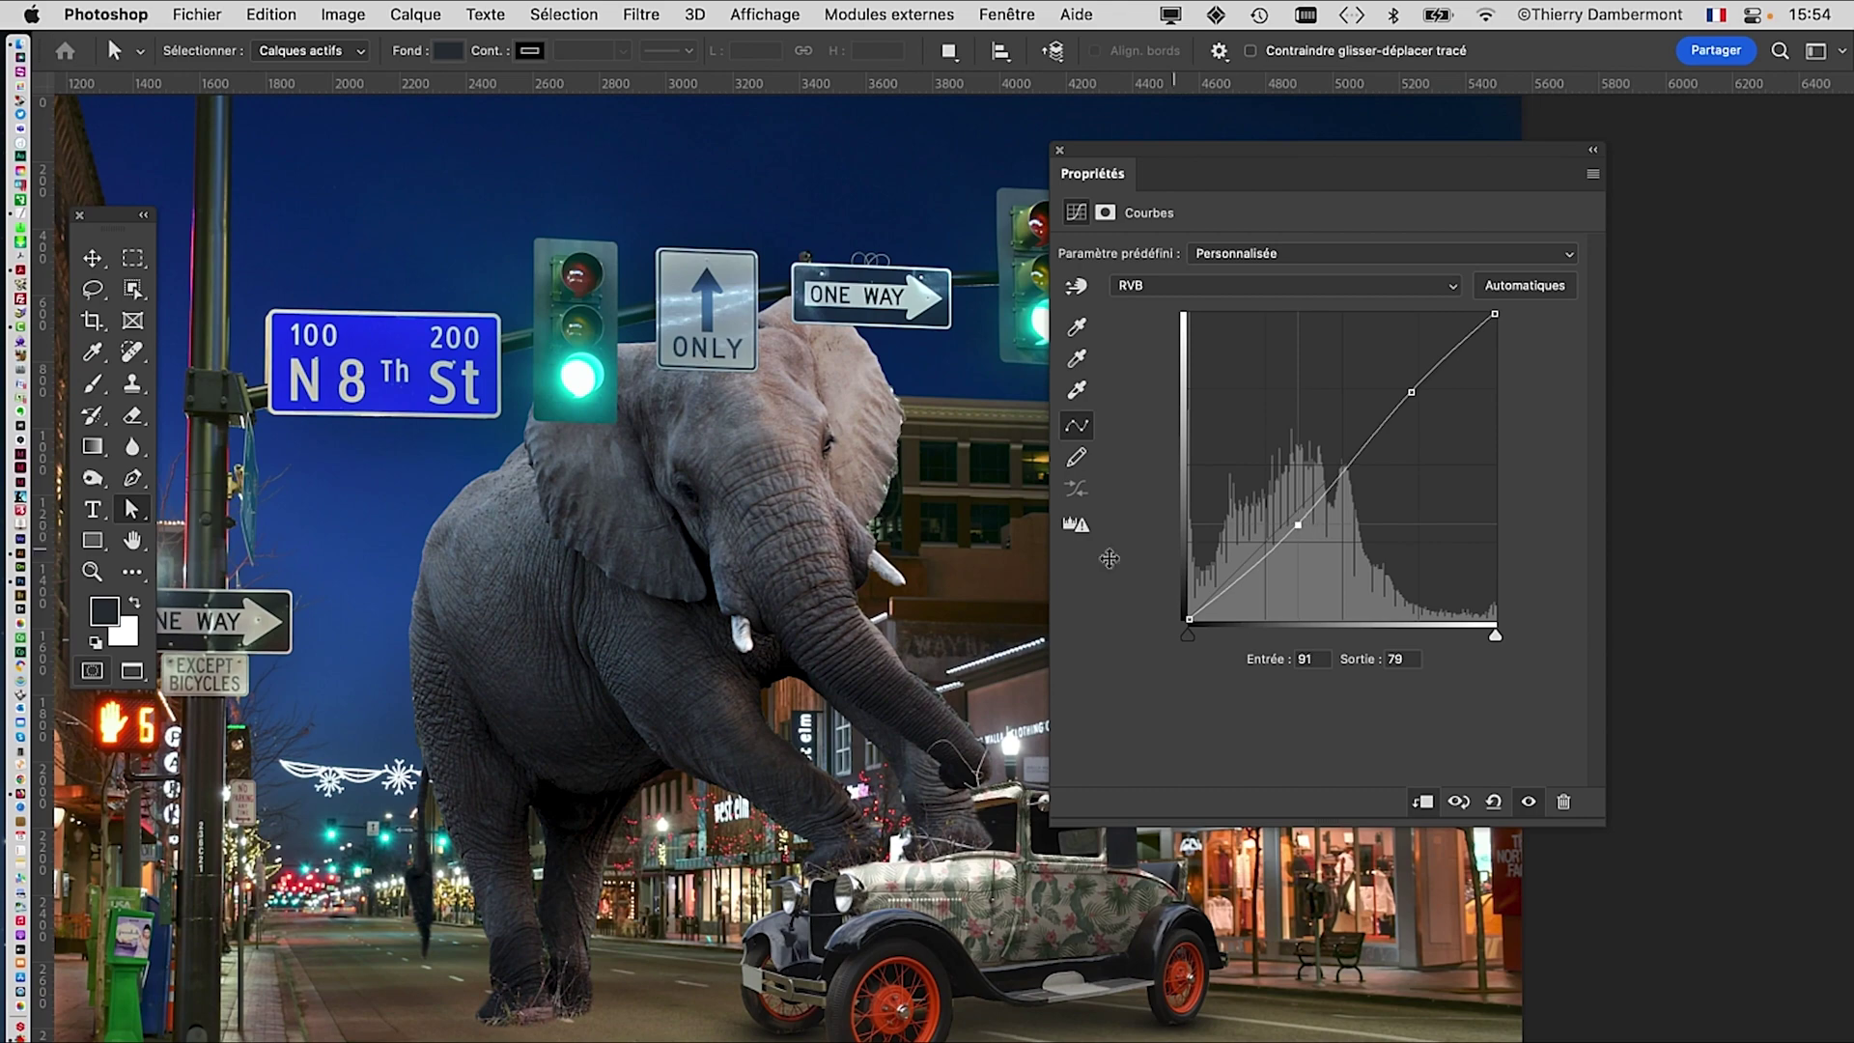
scroll(1037, 596, down, 2)
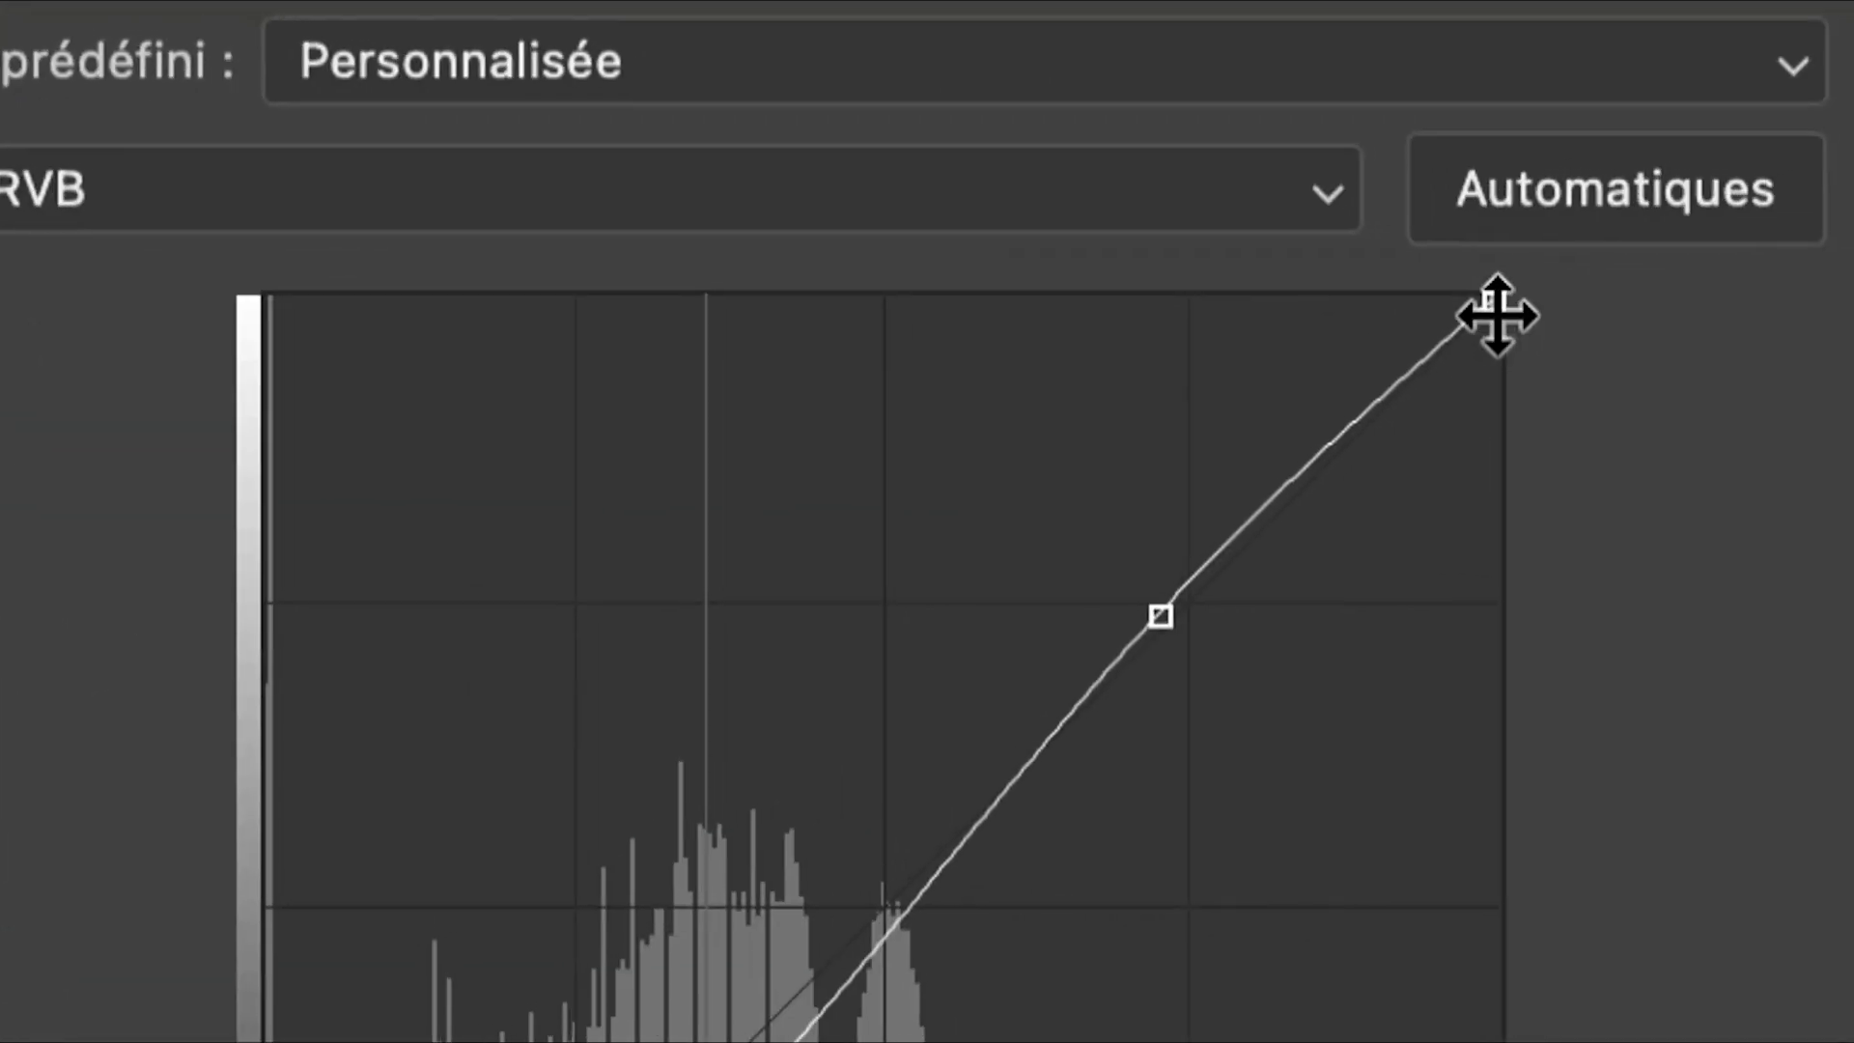
Step: Try lowering the contrast curve's white point to dim the brightest tones, checking the elephant up close
mouse_move(1497, 314)
mouse_down()
mouse_move(1504, 393)
mouse_move(1533, 204)
mouse_move(1546, 280)
mouse_move(1513, 346)
mouse_up()
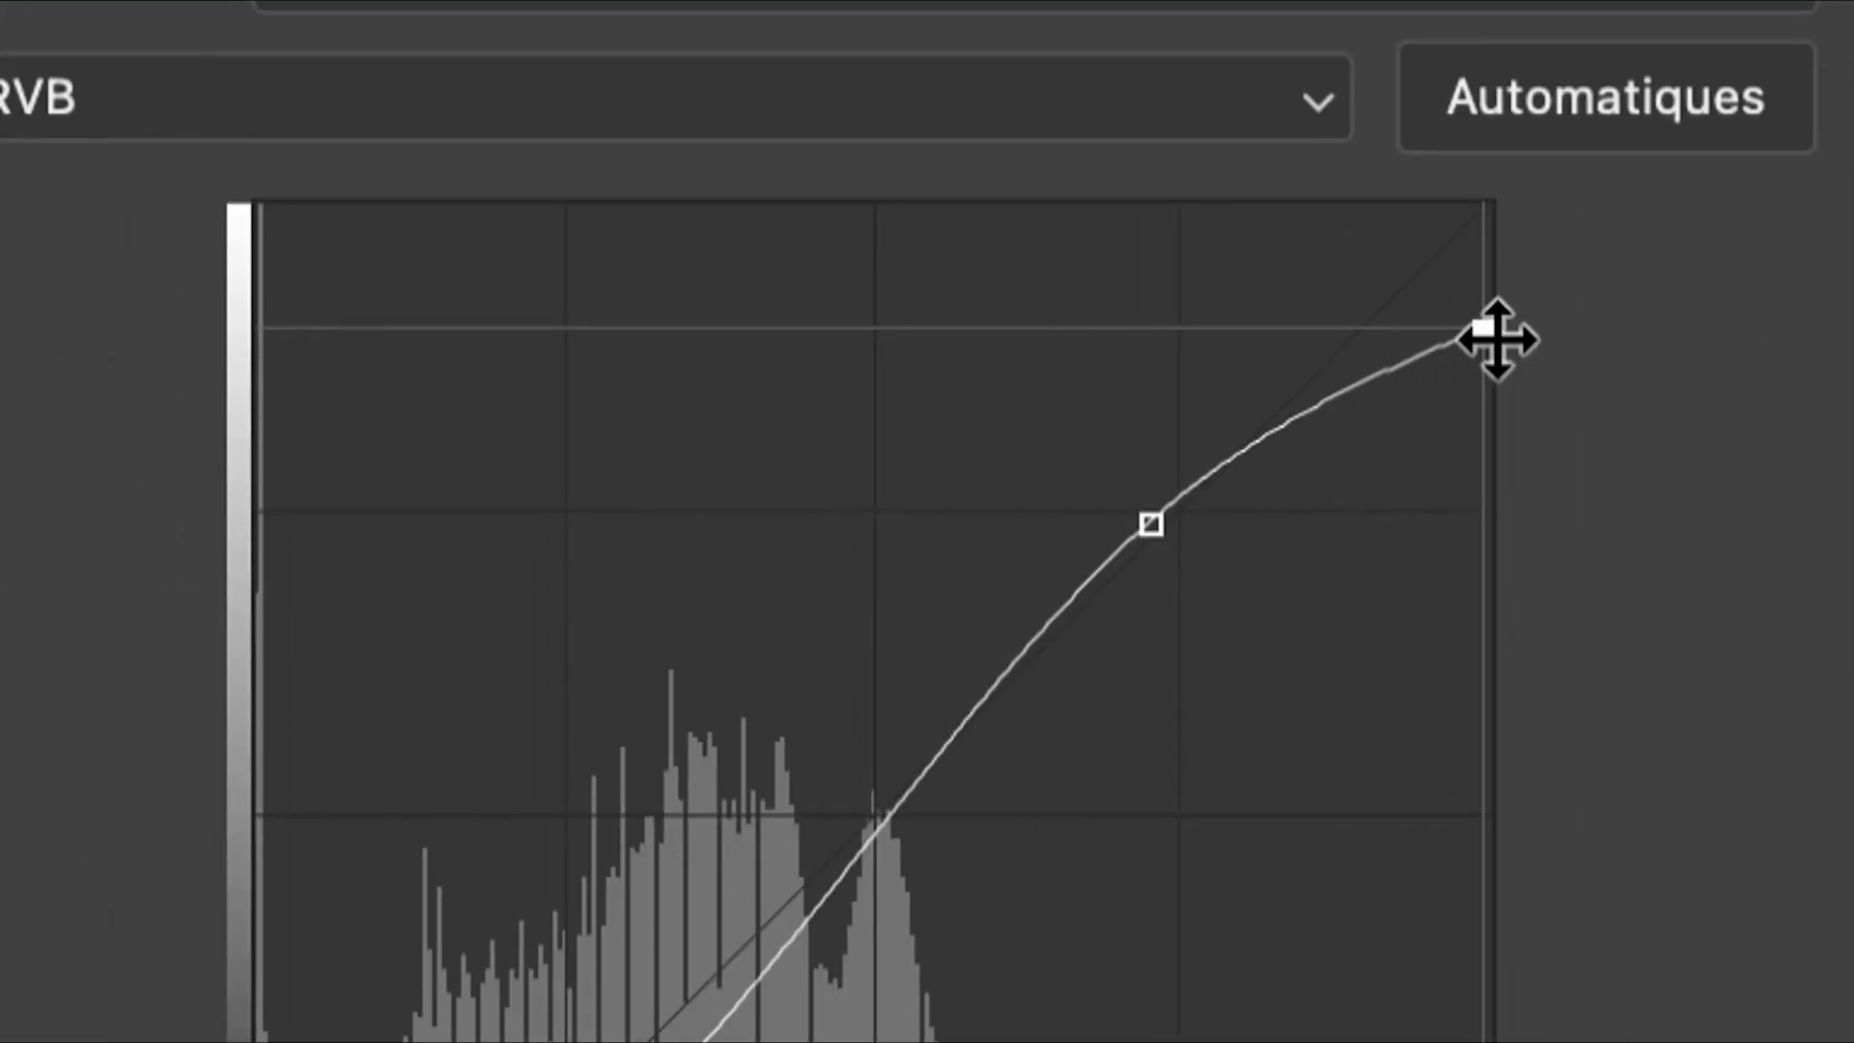
drag(1498, 339, 1509, 312)
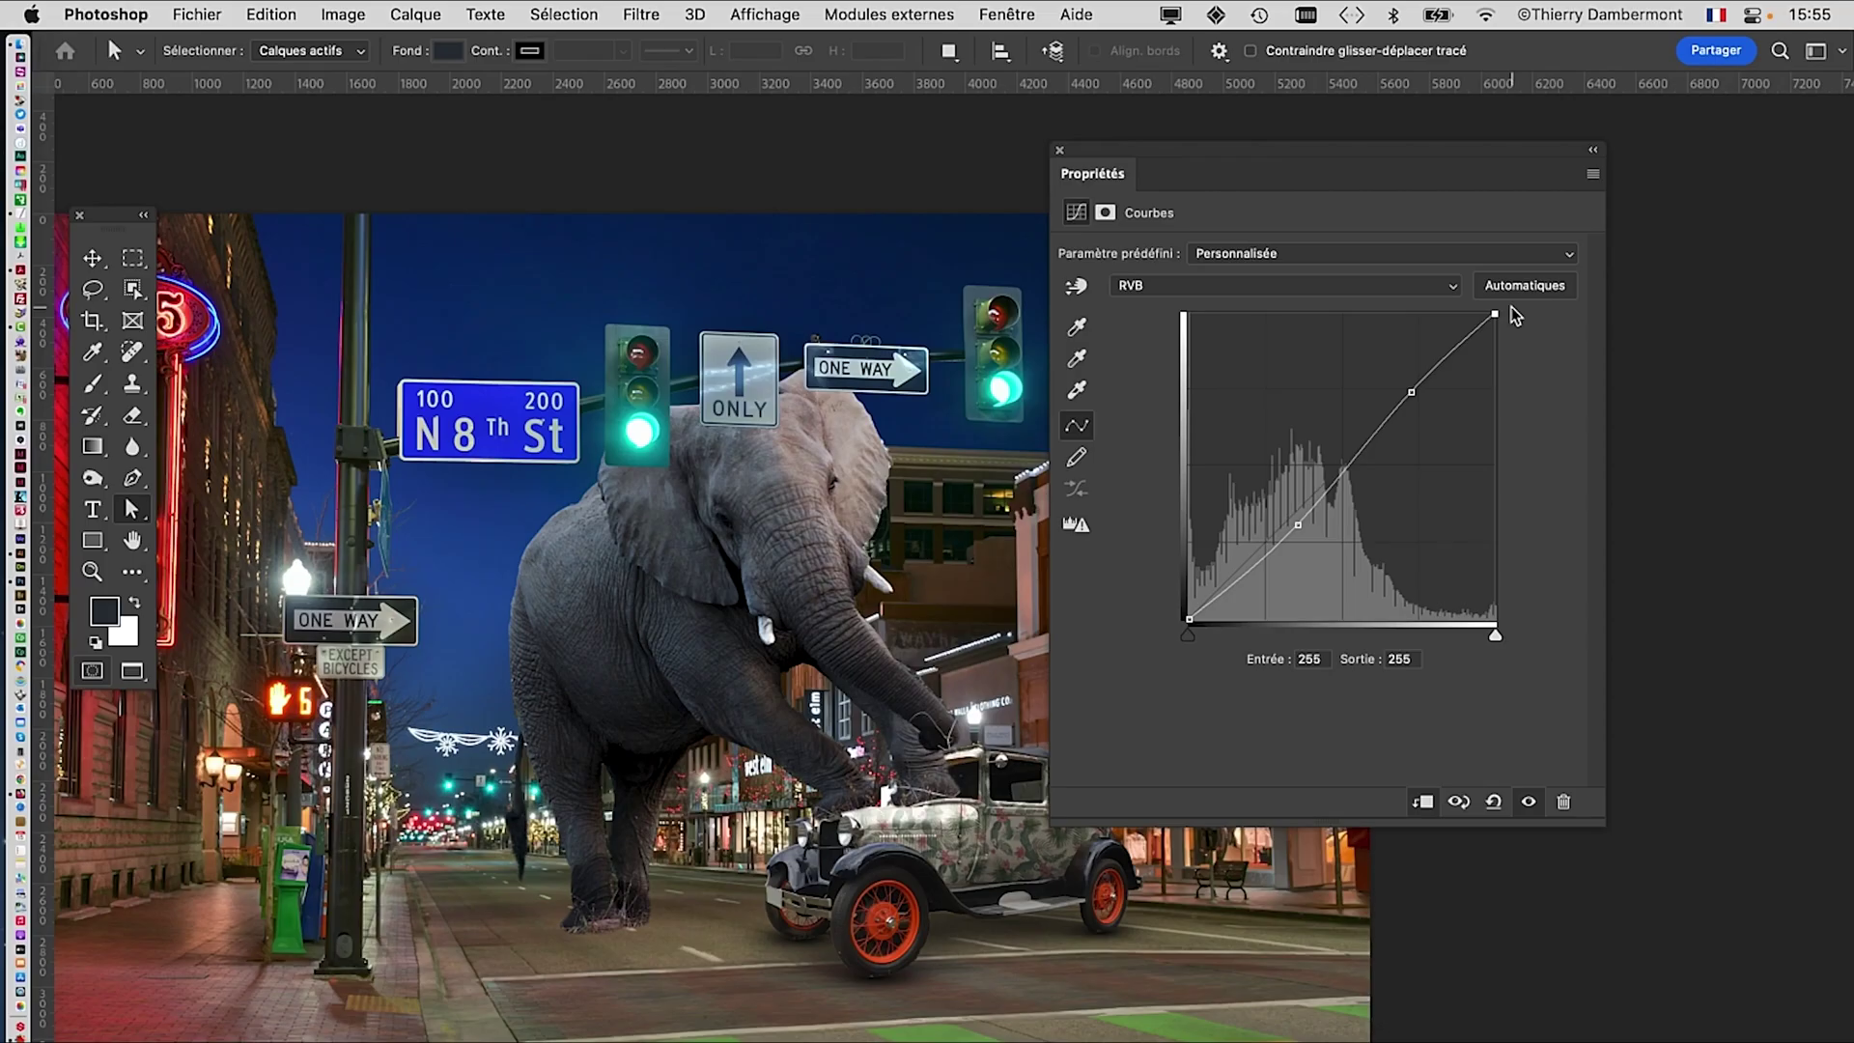
drag(1338, 160, 1446, 170)
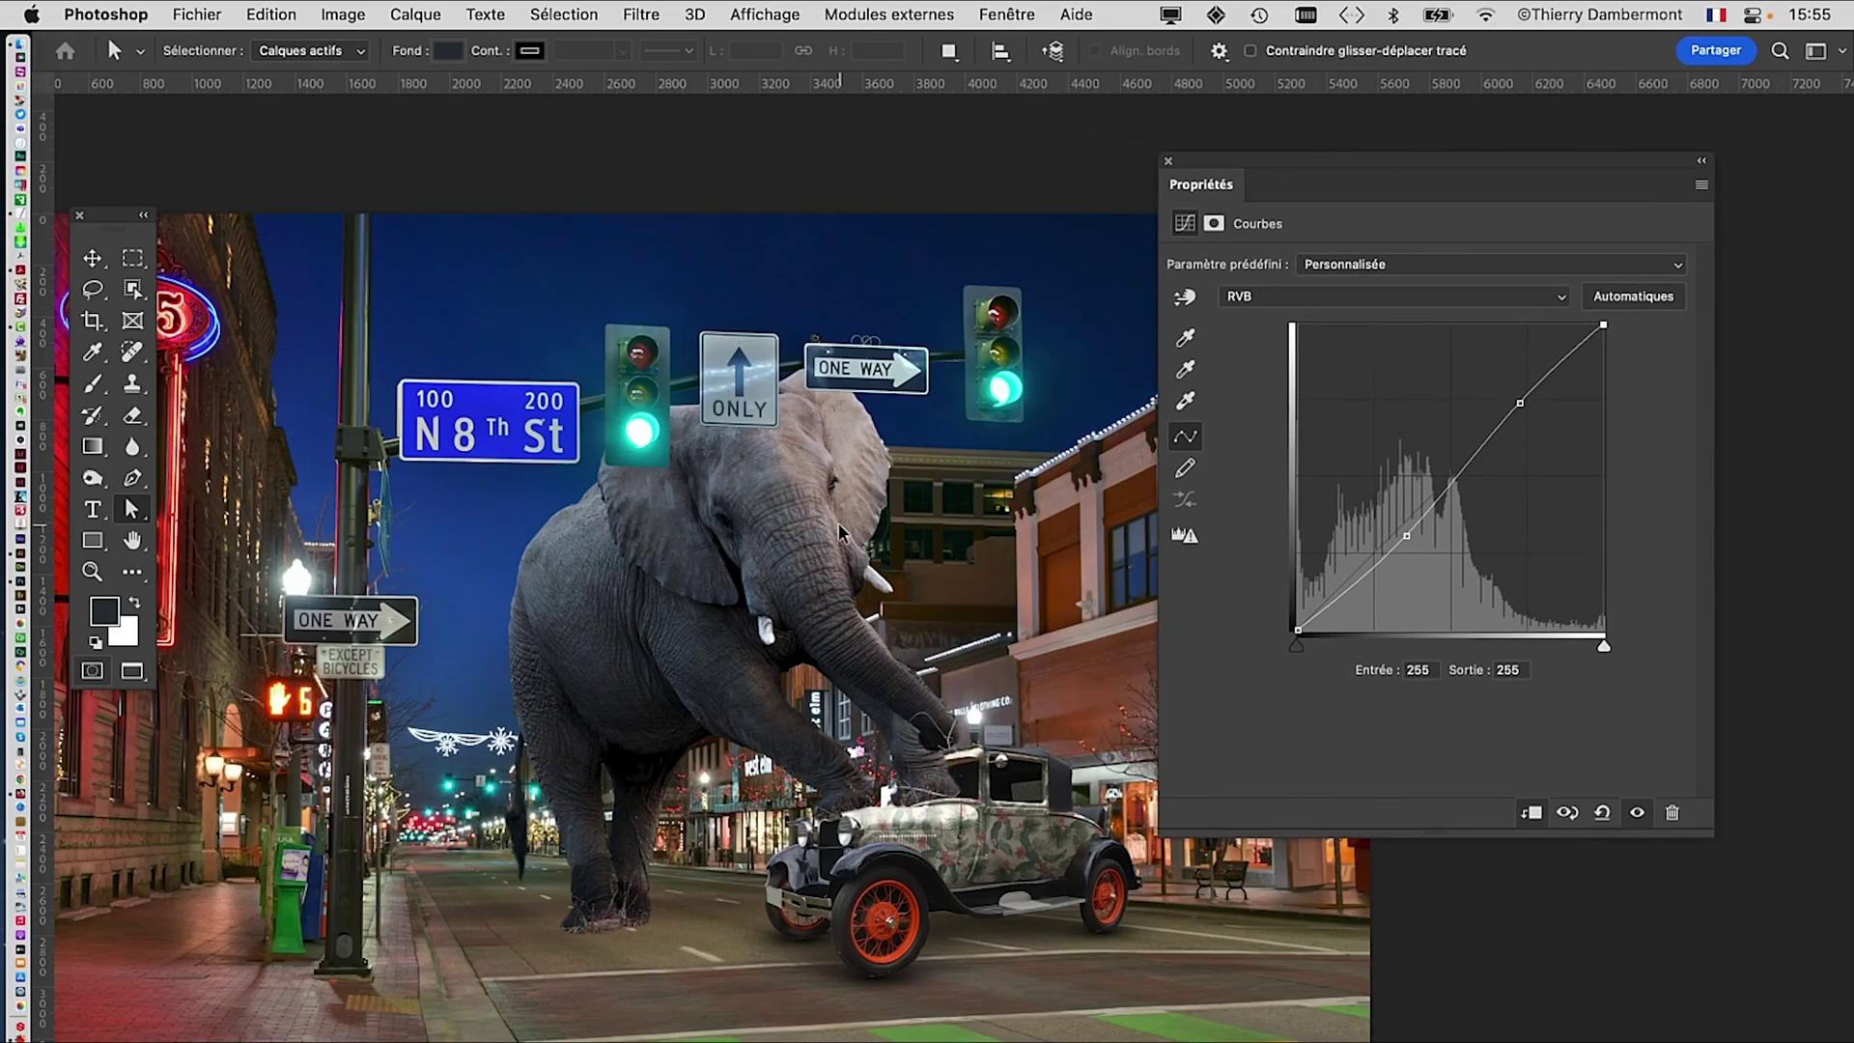
scroll(836, 530, up, 3)
drag(812, 502, 866, 406)
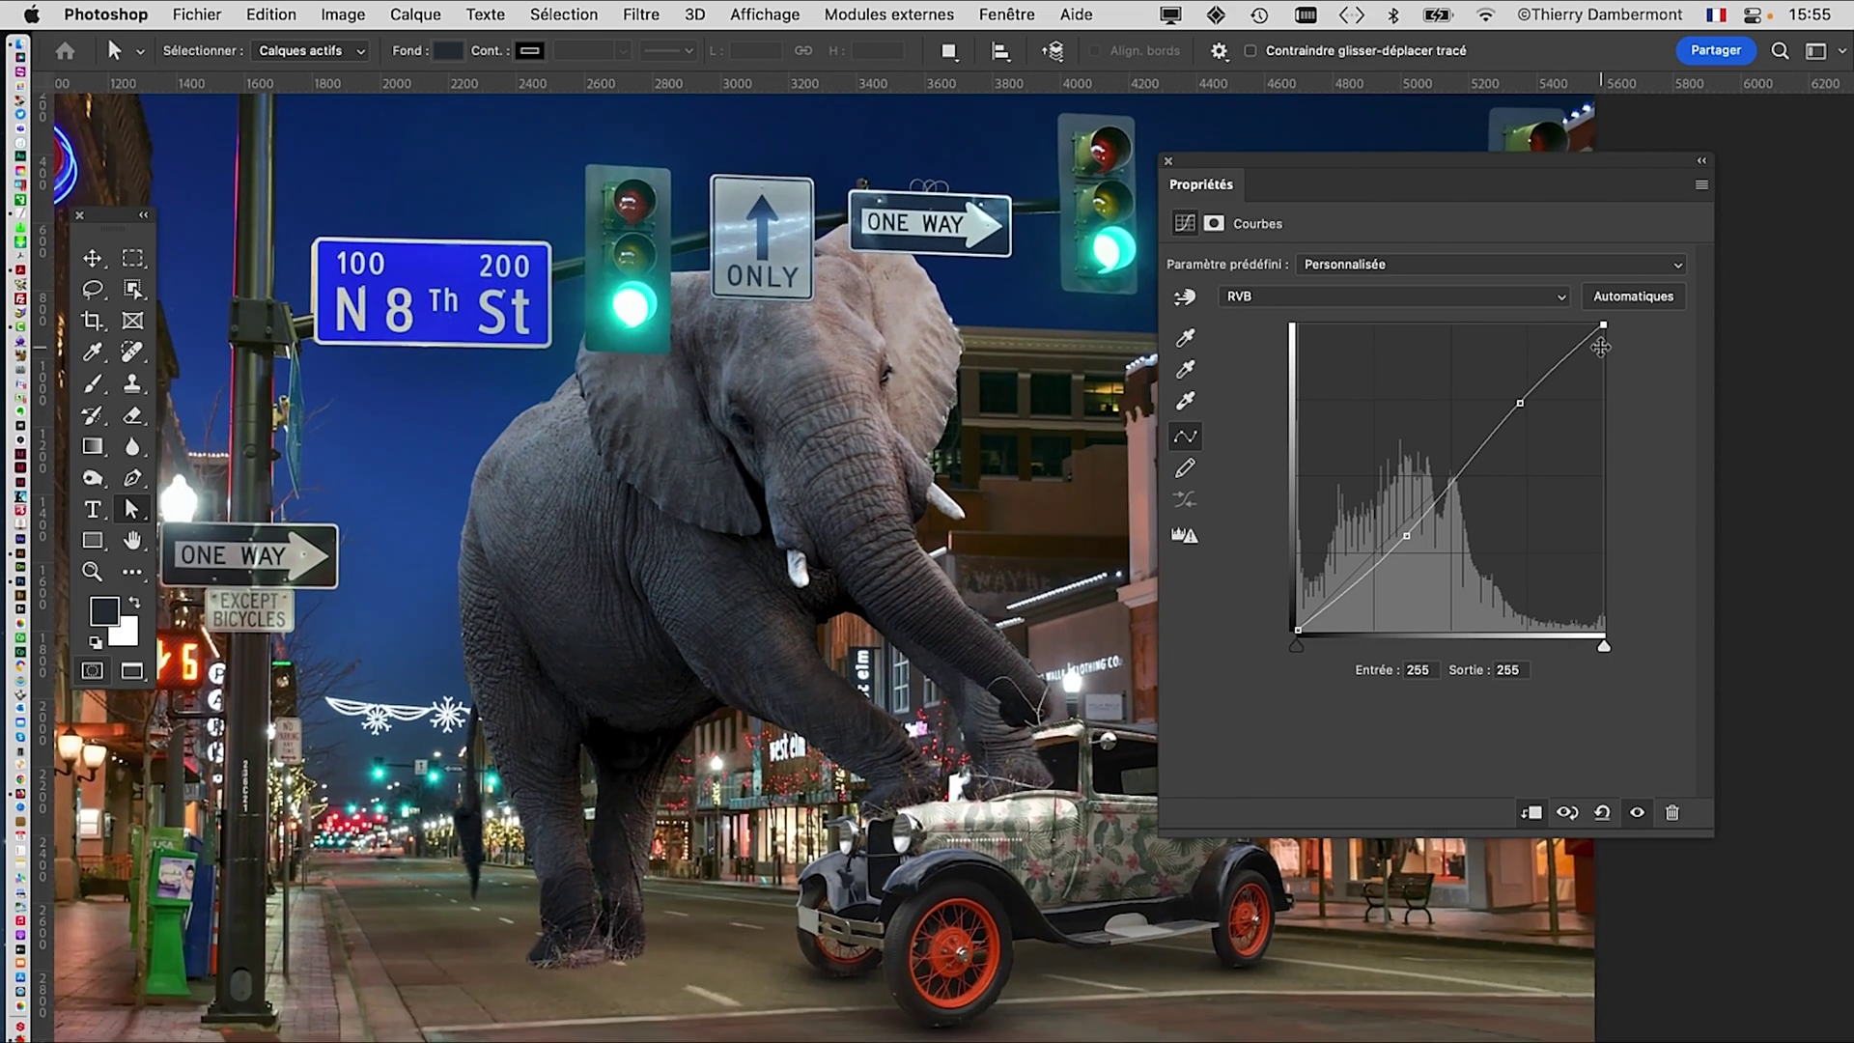
scroll(1024, 356, up, 3)
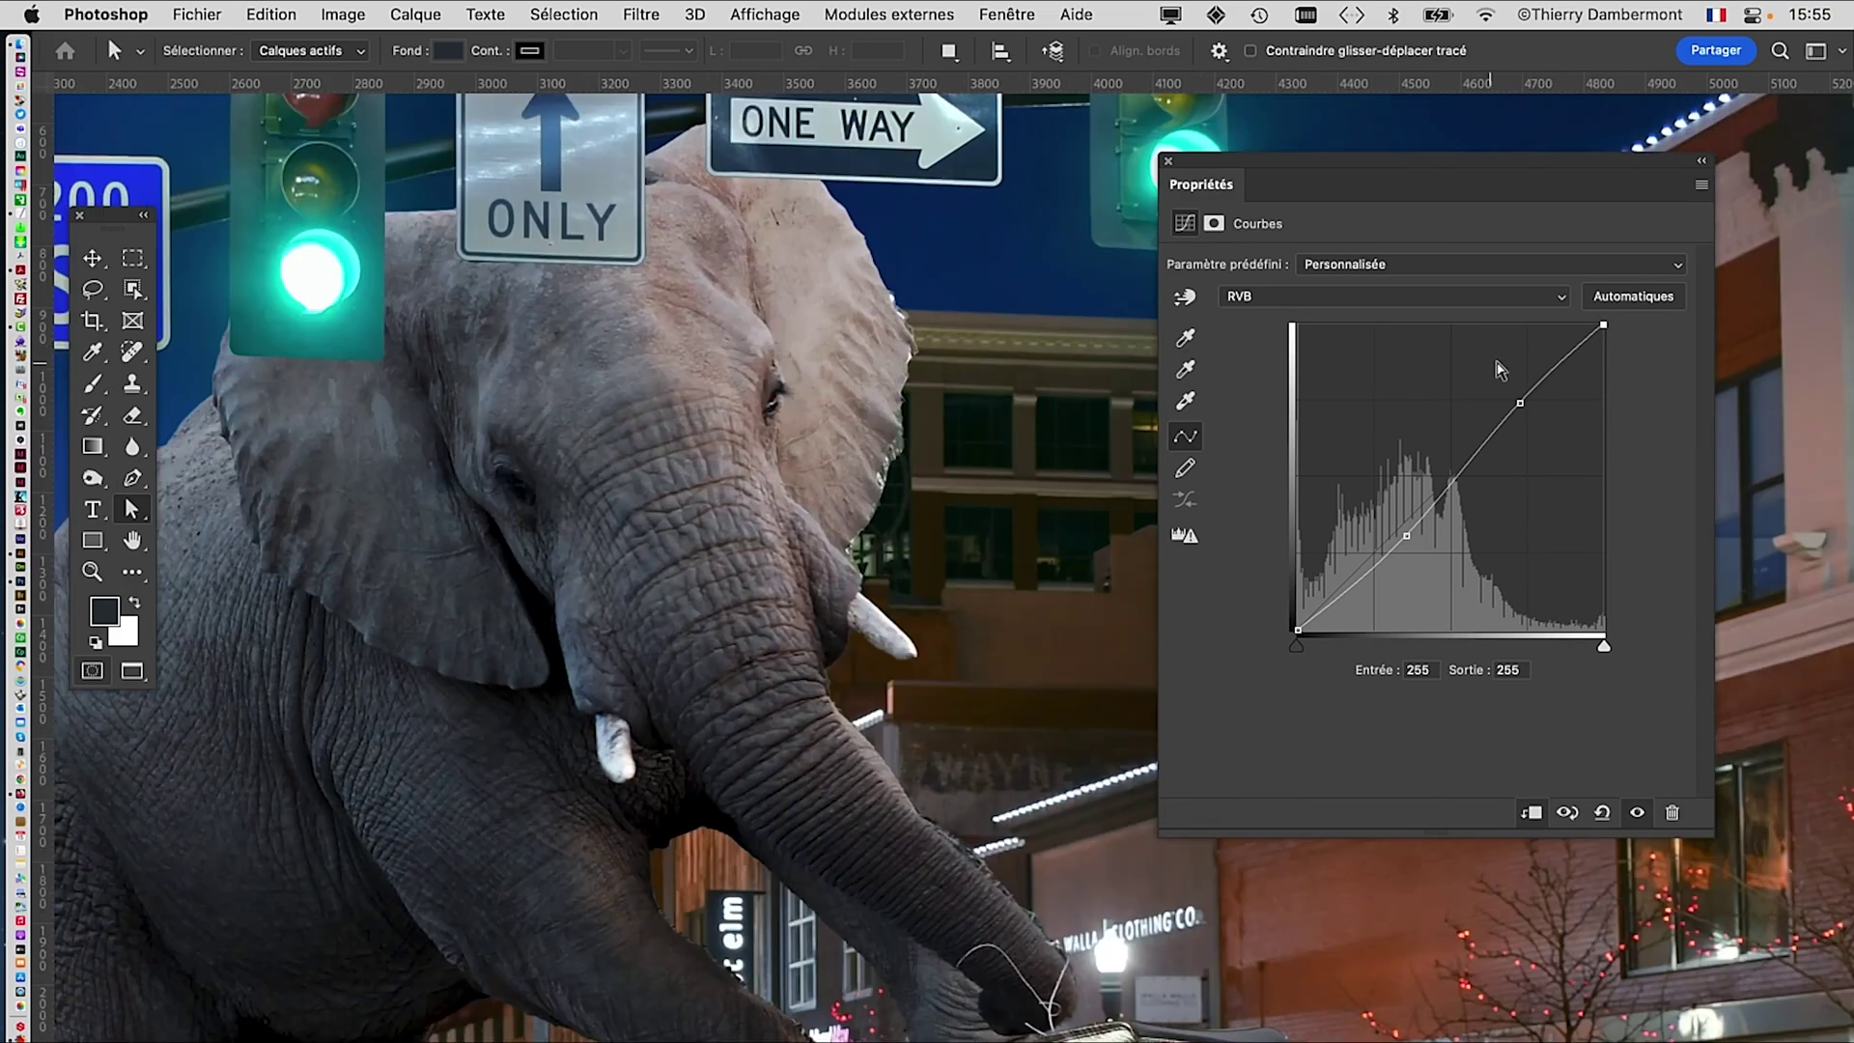
drag(1605, 342, 1607, 359)
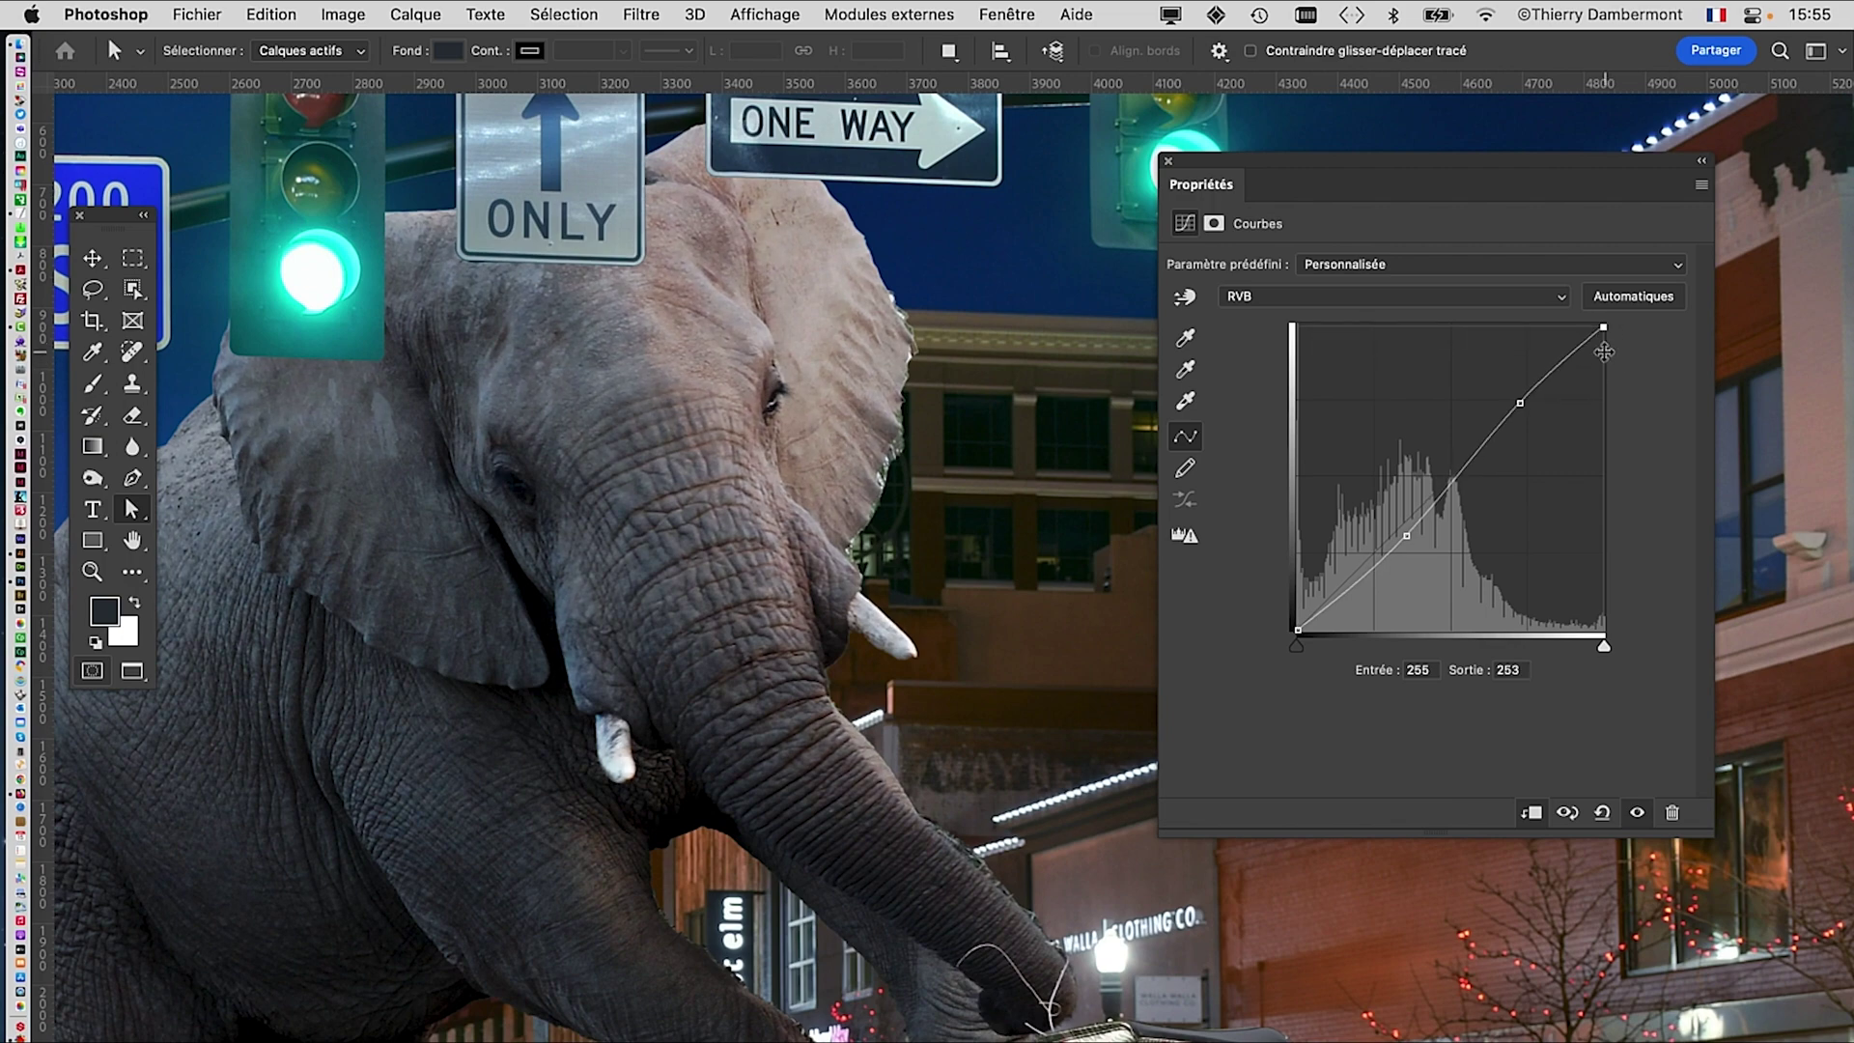
drag(1611, 307, 1613, 297)
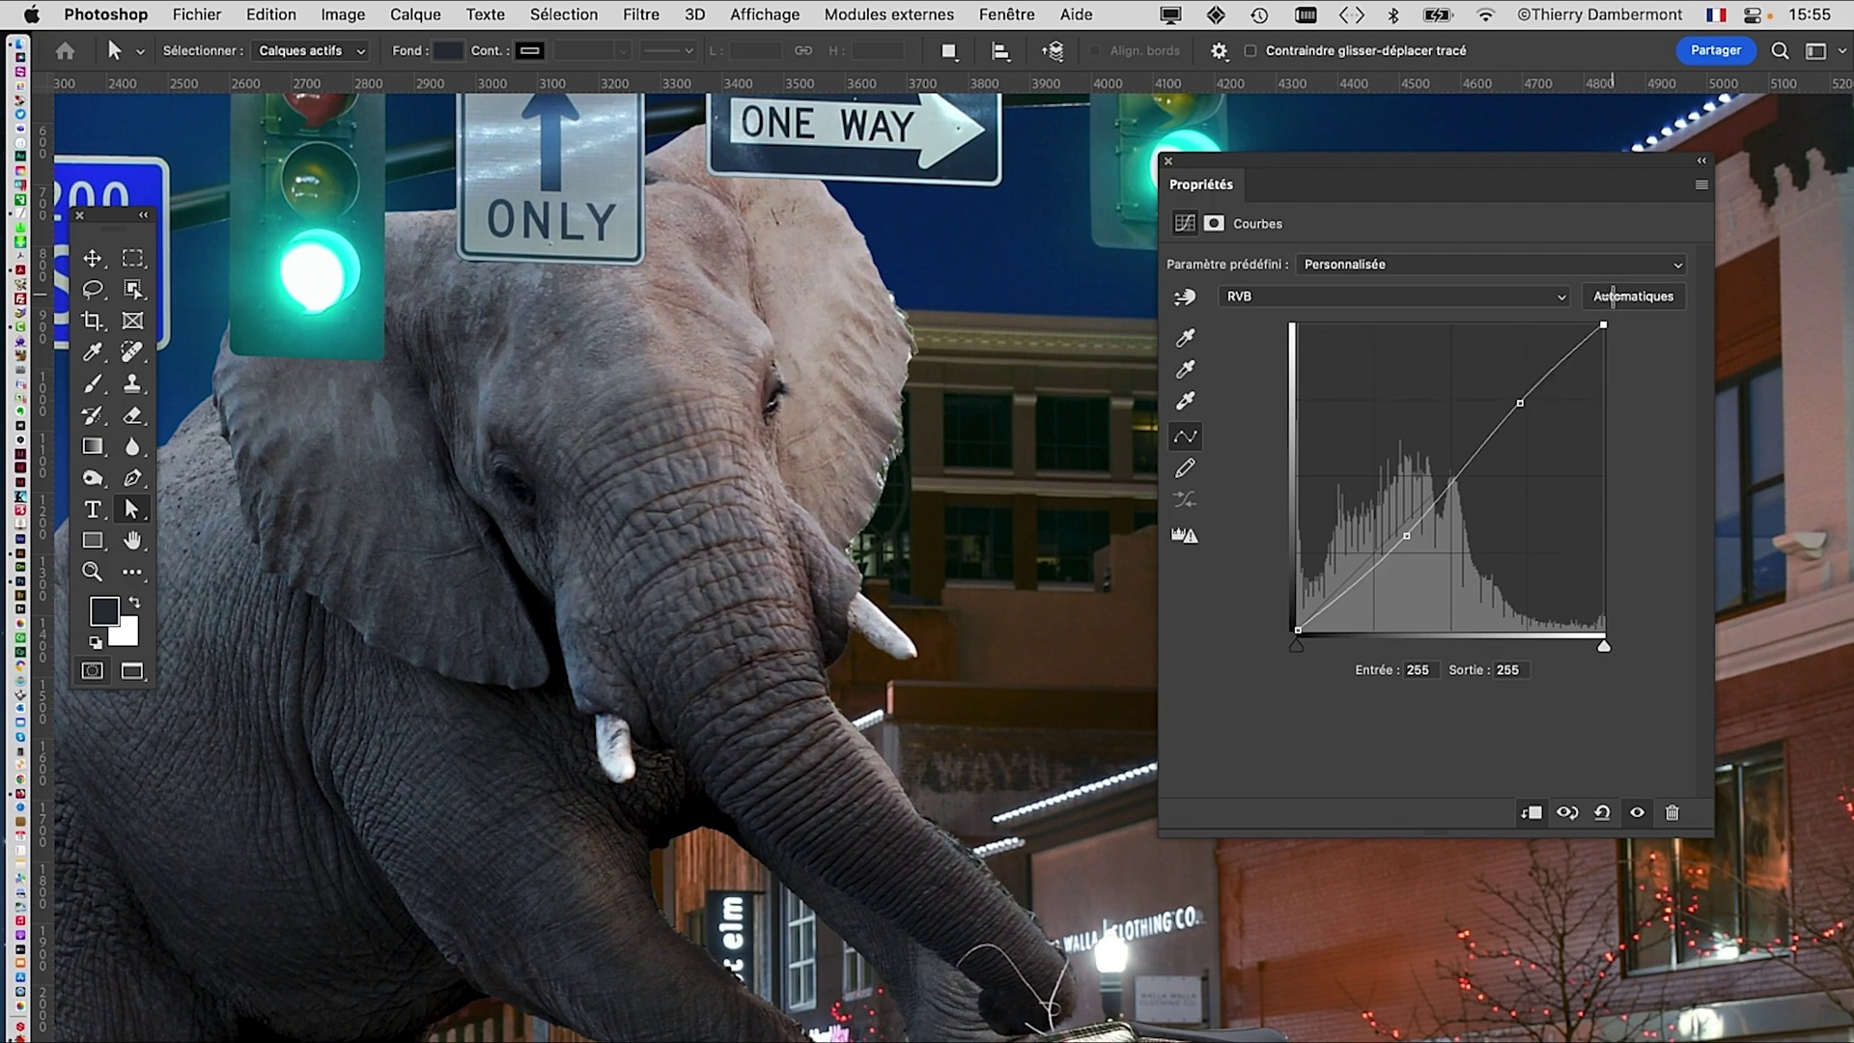
Step: Dim the elephant's highlights by setting the curve's highlight point to input 183, output 169 and the white point to output 221
scroll(958, 628, up, 5)
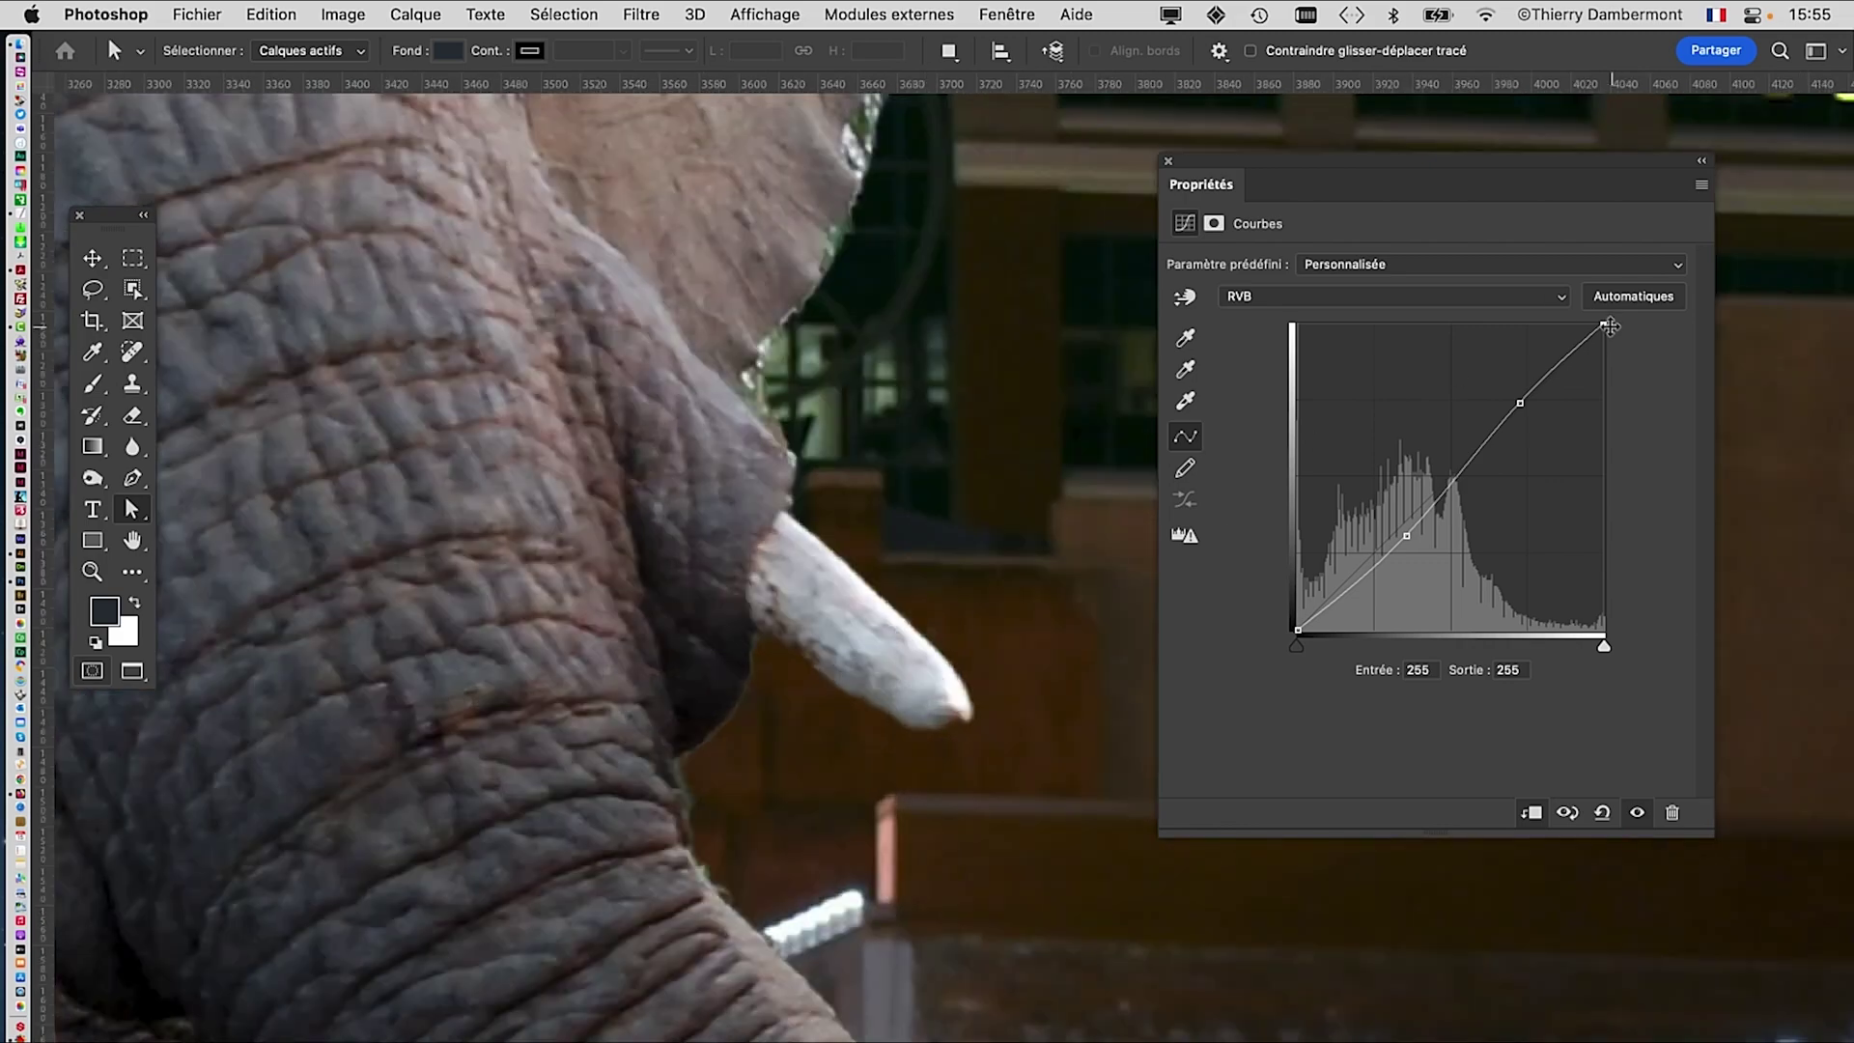
drag(1606, 335, 1650, 368)
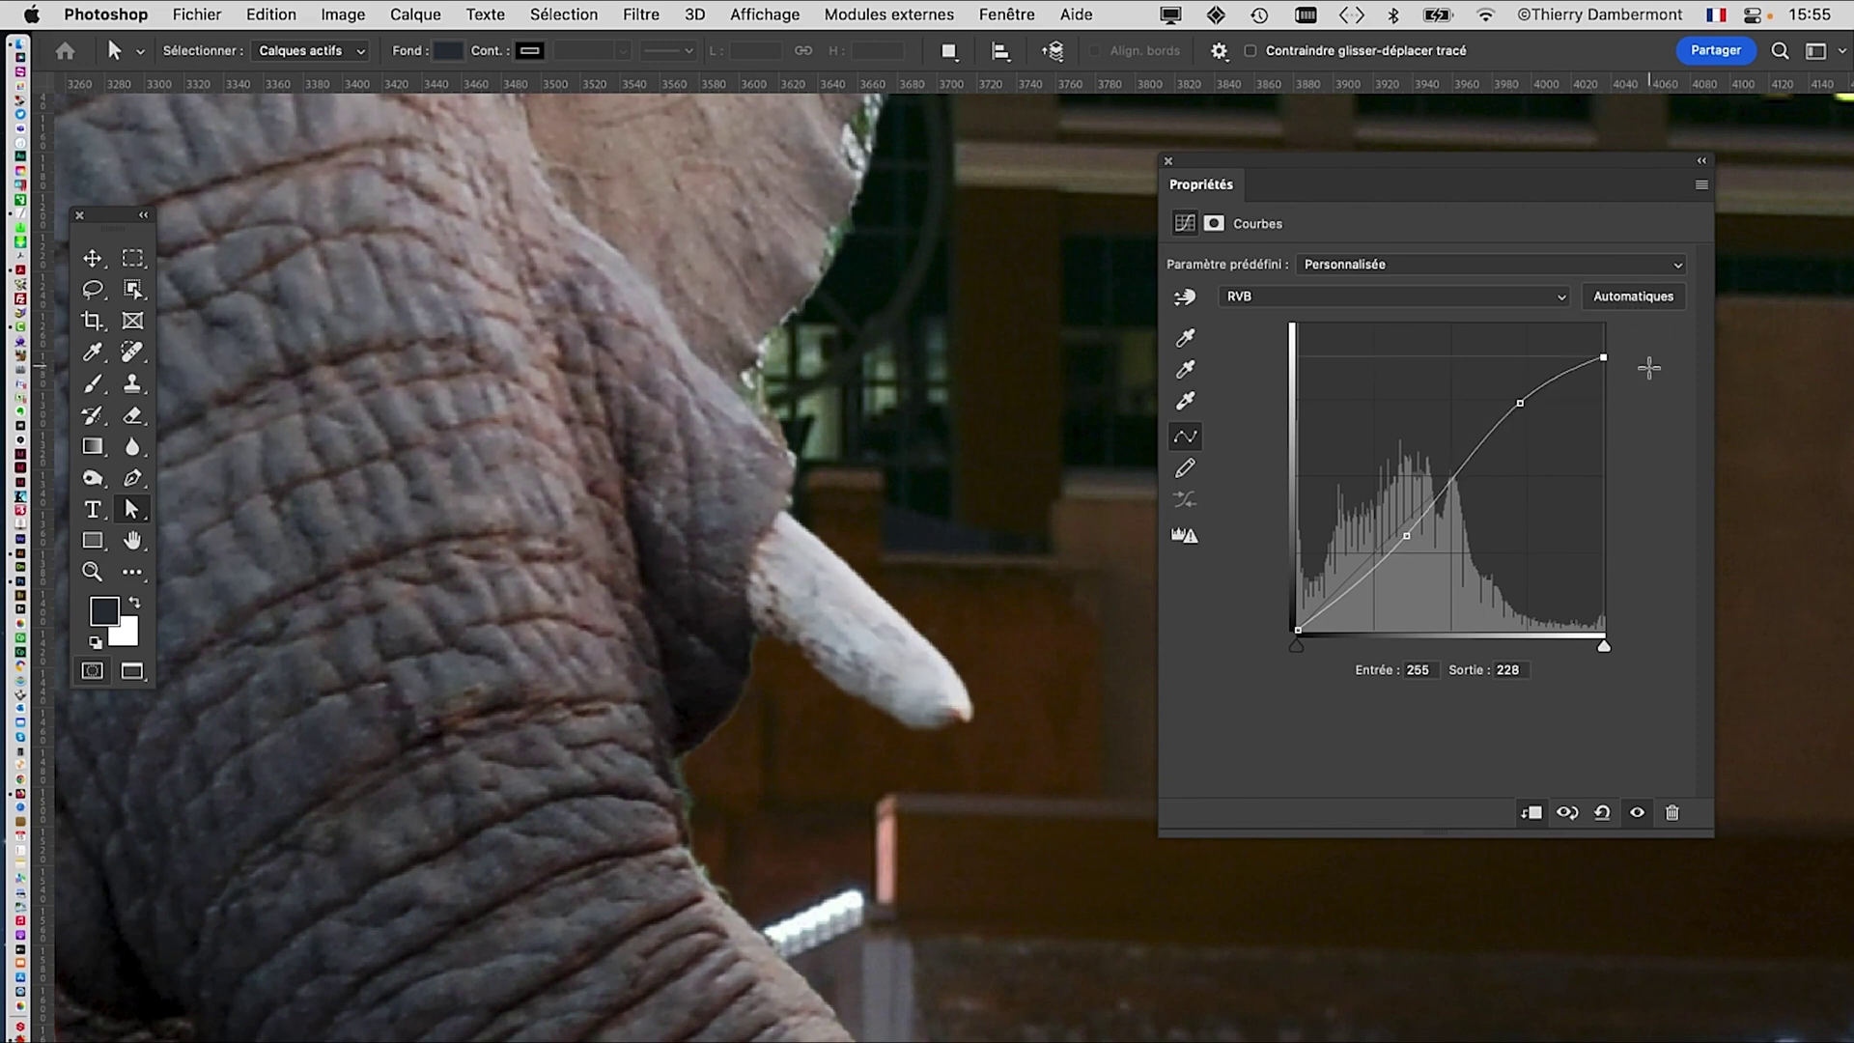
mouse_move(1518, 413)
mouse_down()
mouse_move(1522, 398)
mouse_move(1520, 434)
mouse_up()
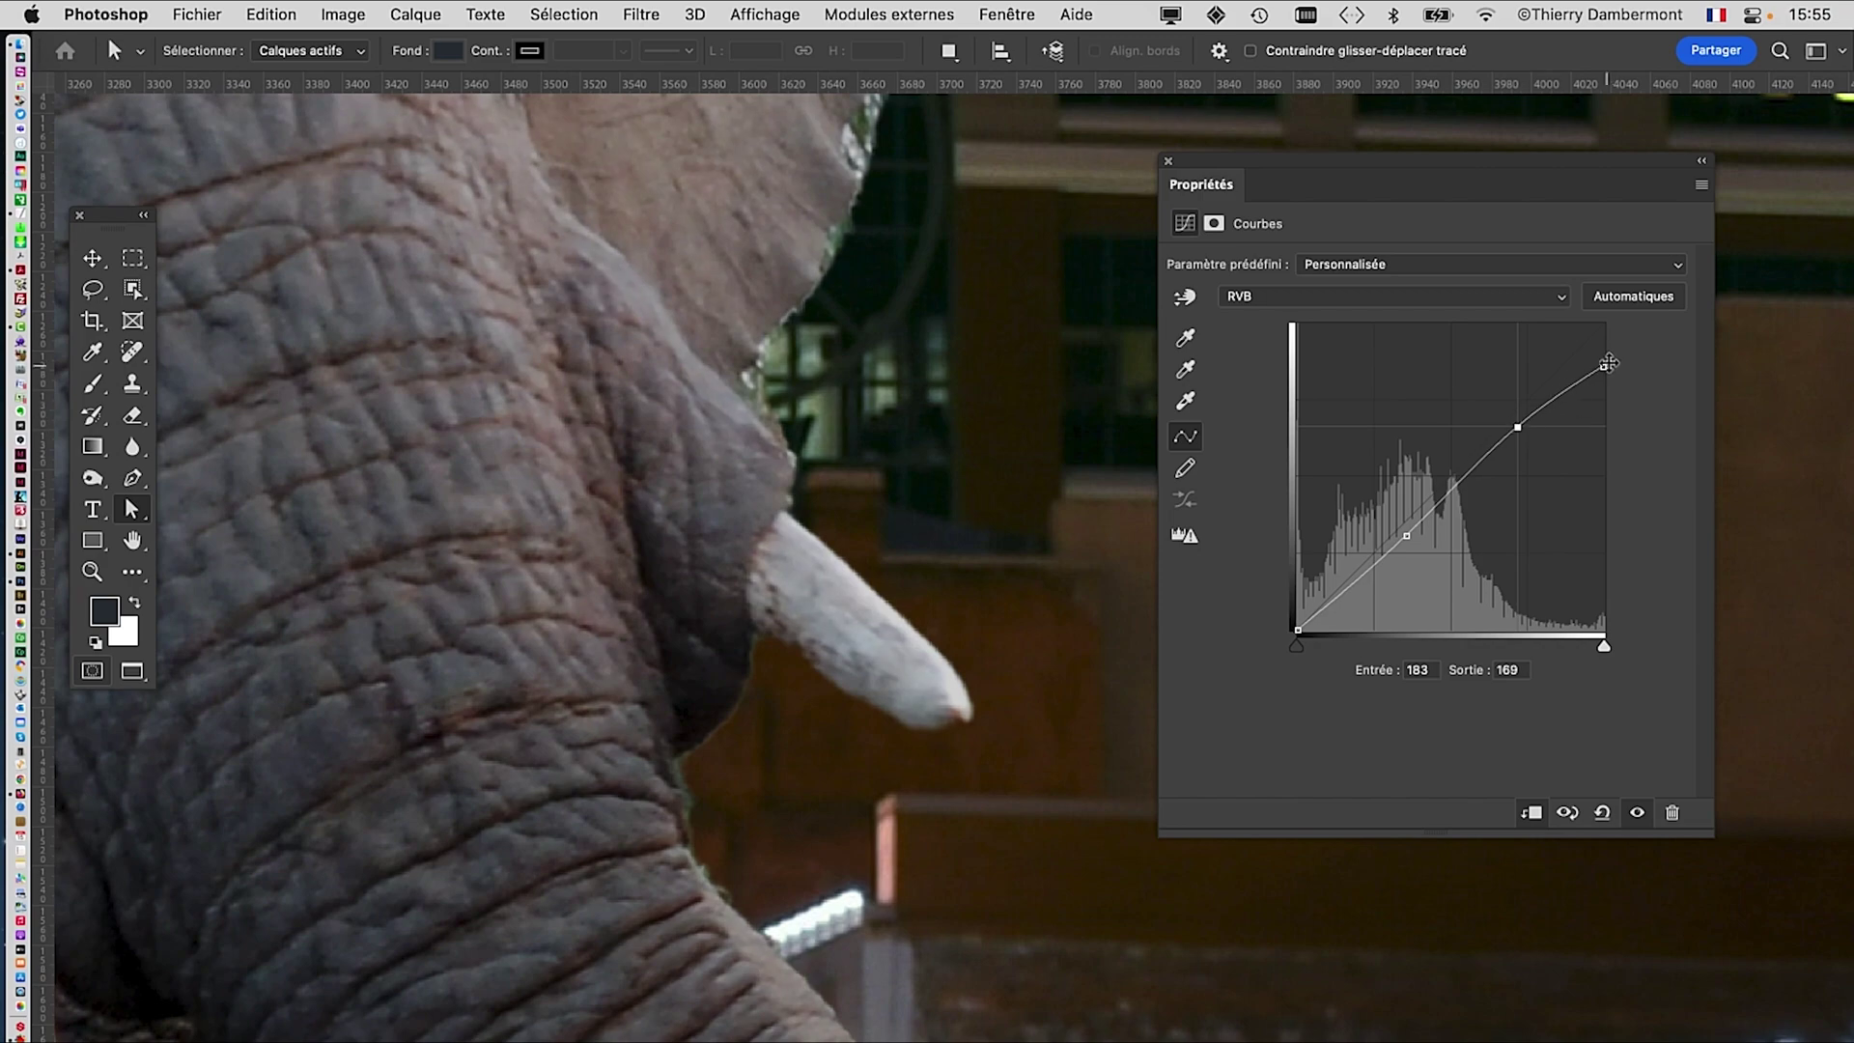
scroll(1060, 497, down, 5)
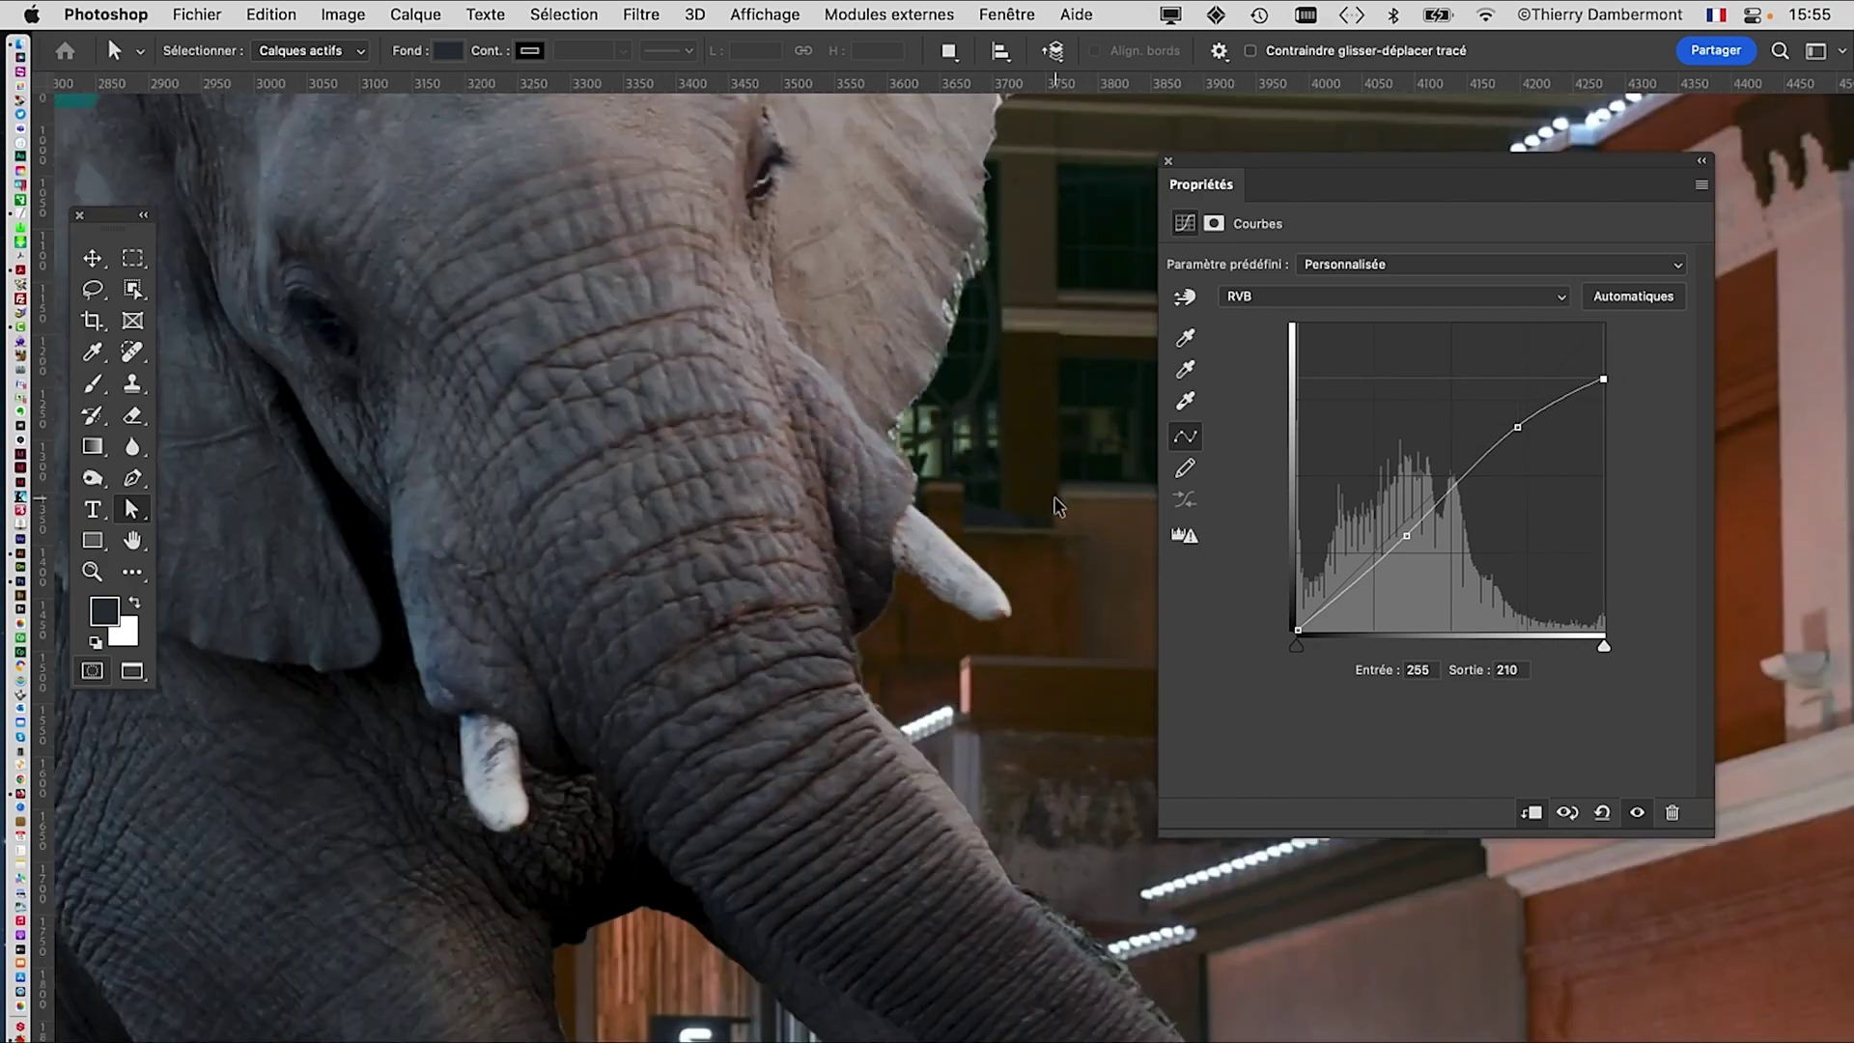
scroll(1060, 496, down, 2)
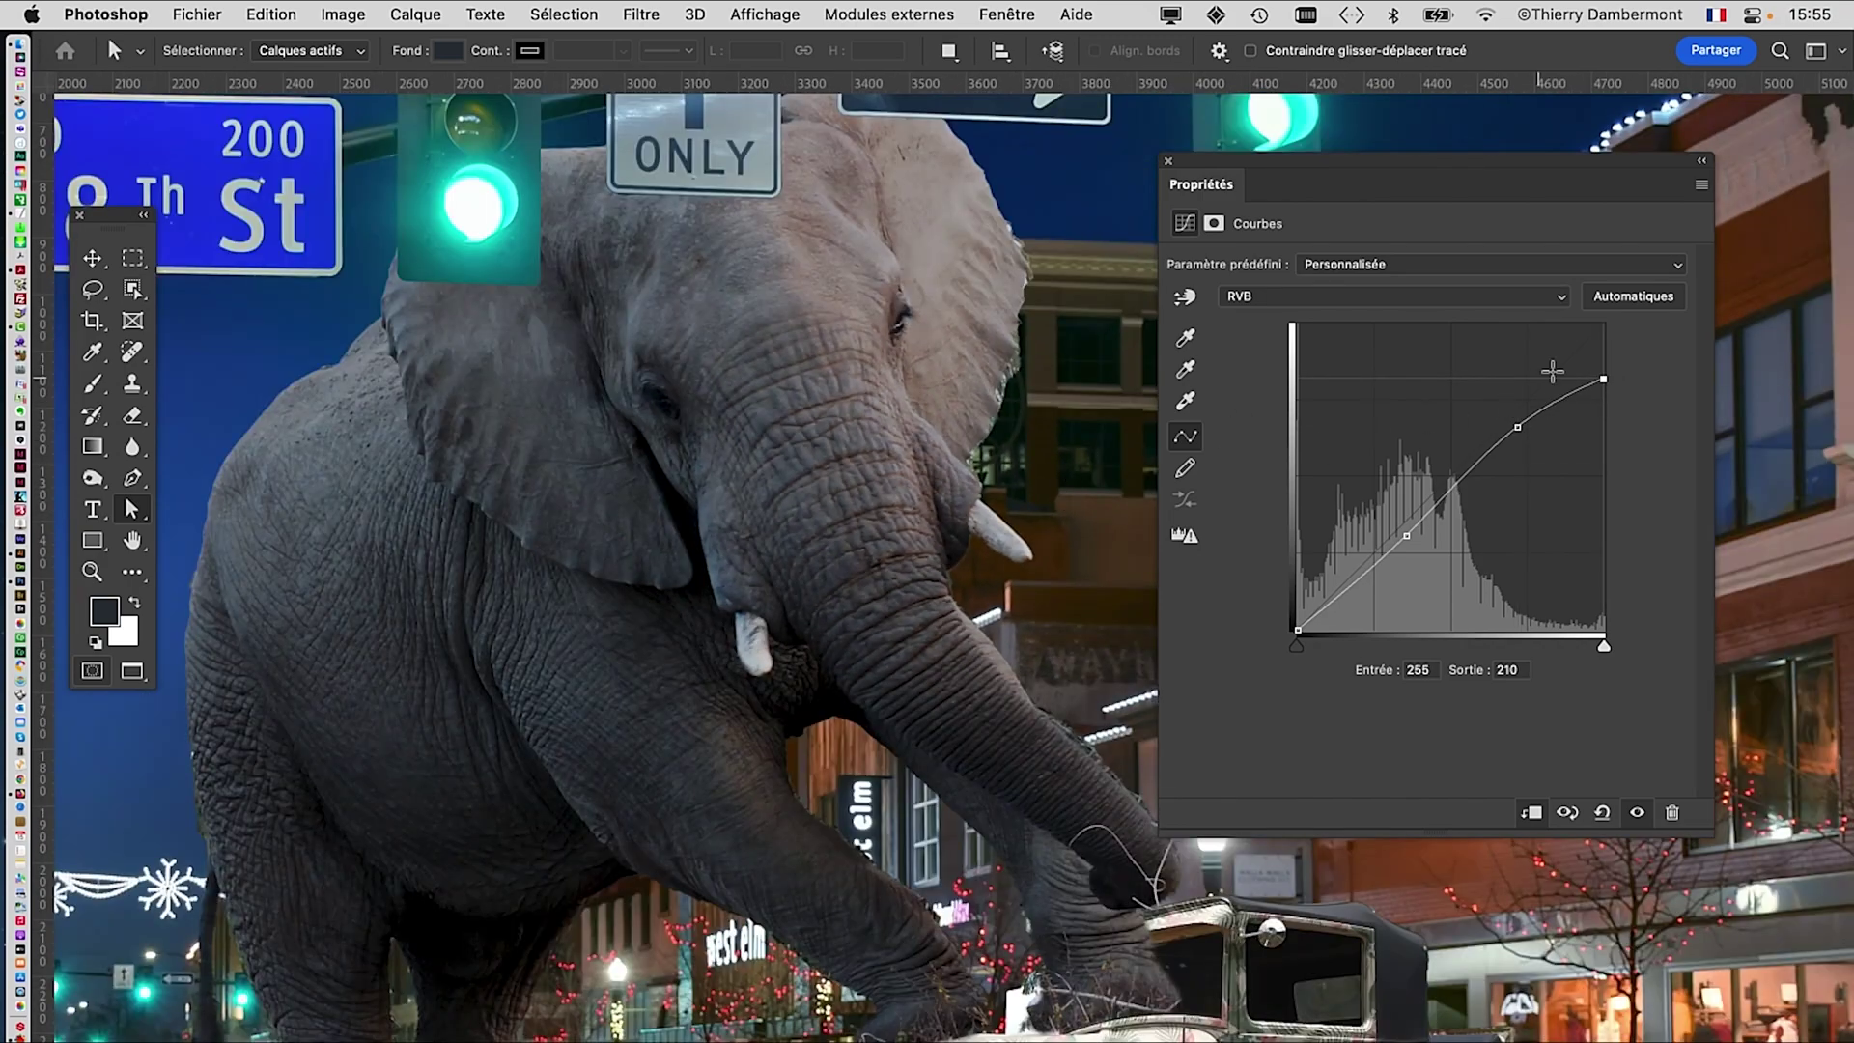
drag(1602, 379, 1604, 342)
mouse_move(1621, 270)
mouse_down()
mouse_move(1623, 439)
mouse_move(1636, 253)
mouse_up()
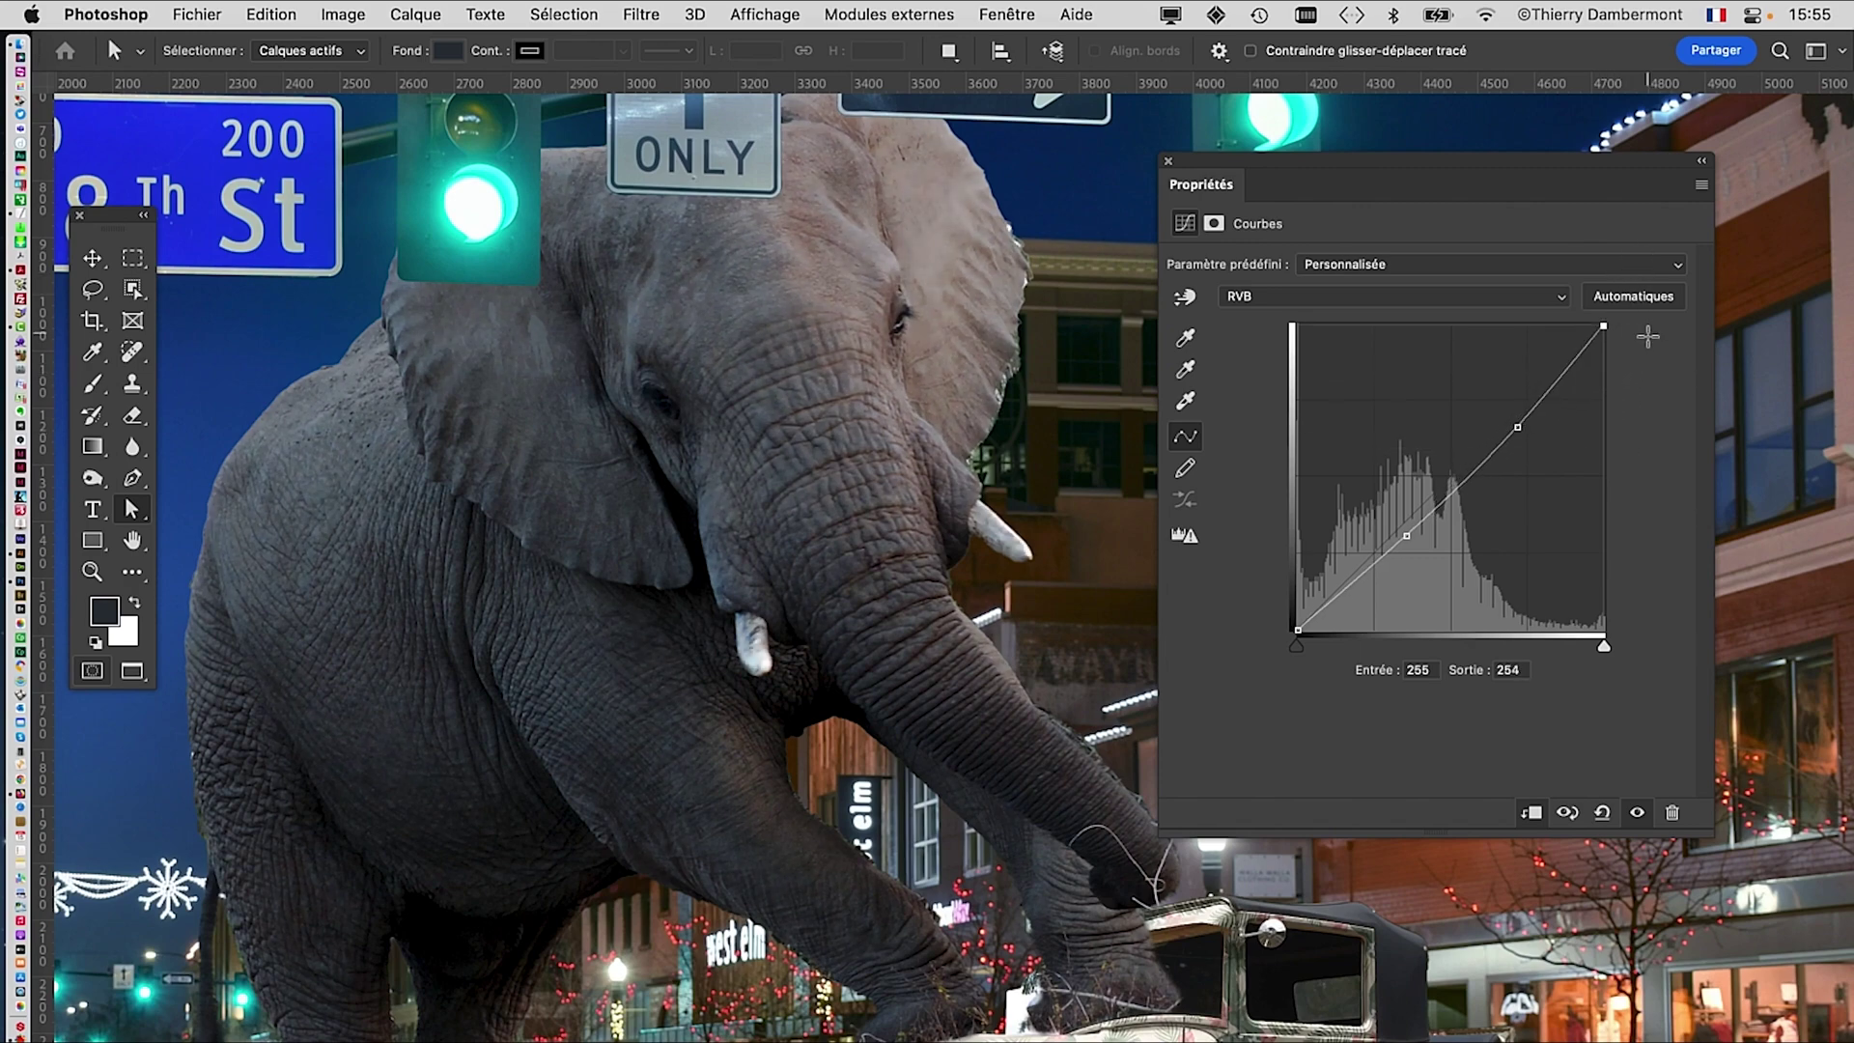
drag(1650, 366, 1651, 367)
Step: Raise the contrast curve's black point to output 20, checking the elephant's belly and hind legs against the street
drag(705, 662, 979, 311)
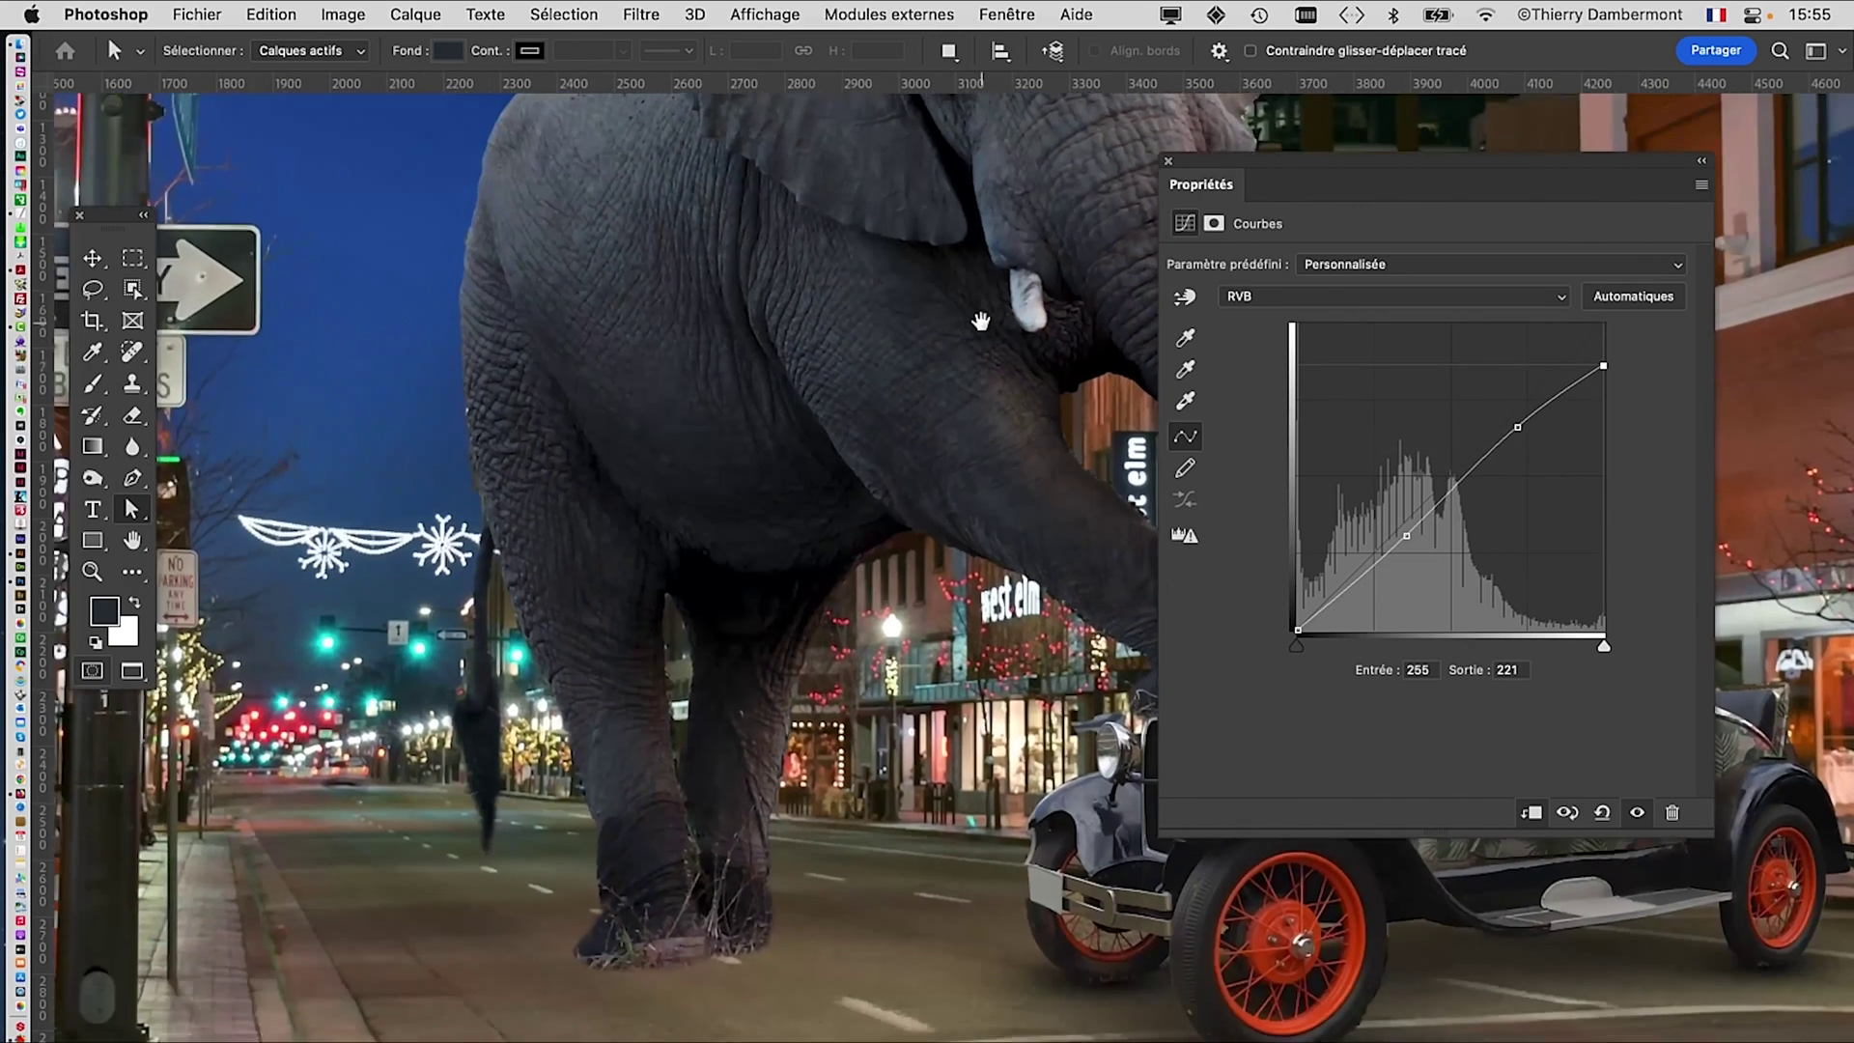
scroll(787, 666, up, 2)
scroll(786, 667, up, 2)
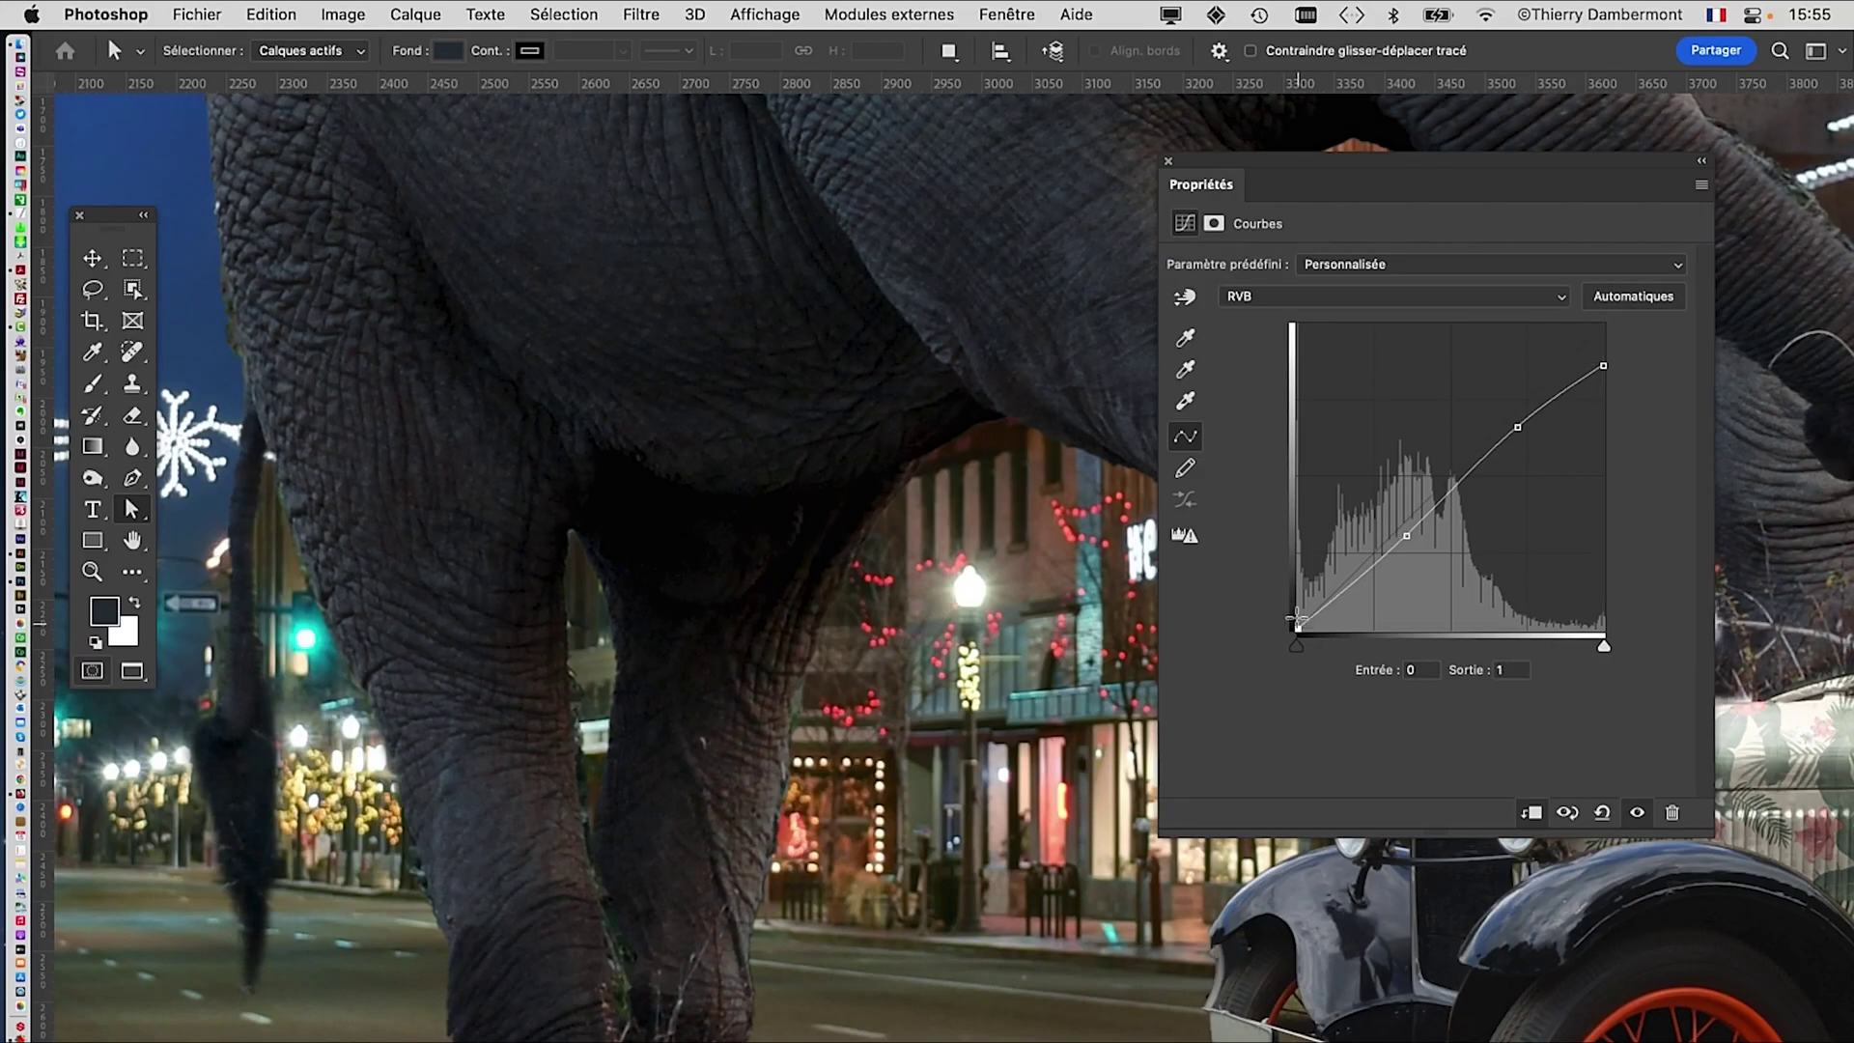
mouse_move(1296, 621)
mouse_down()
mouse_move(1296, 594)
mouse_move(1292, 633)
mouse_move(1282, 605)
mouse_up()
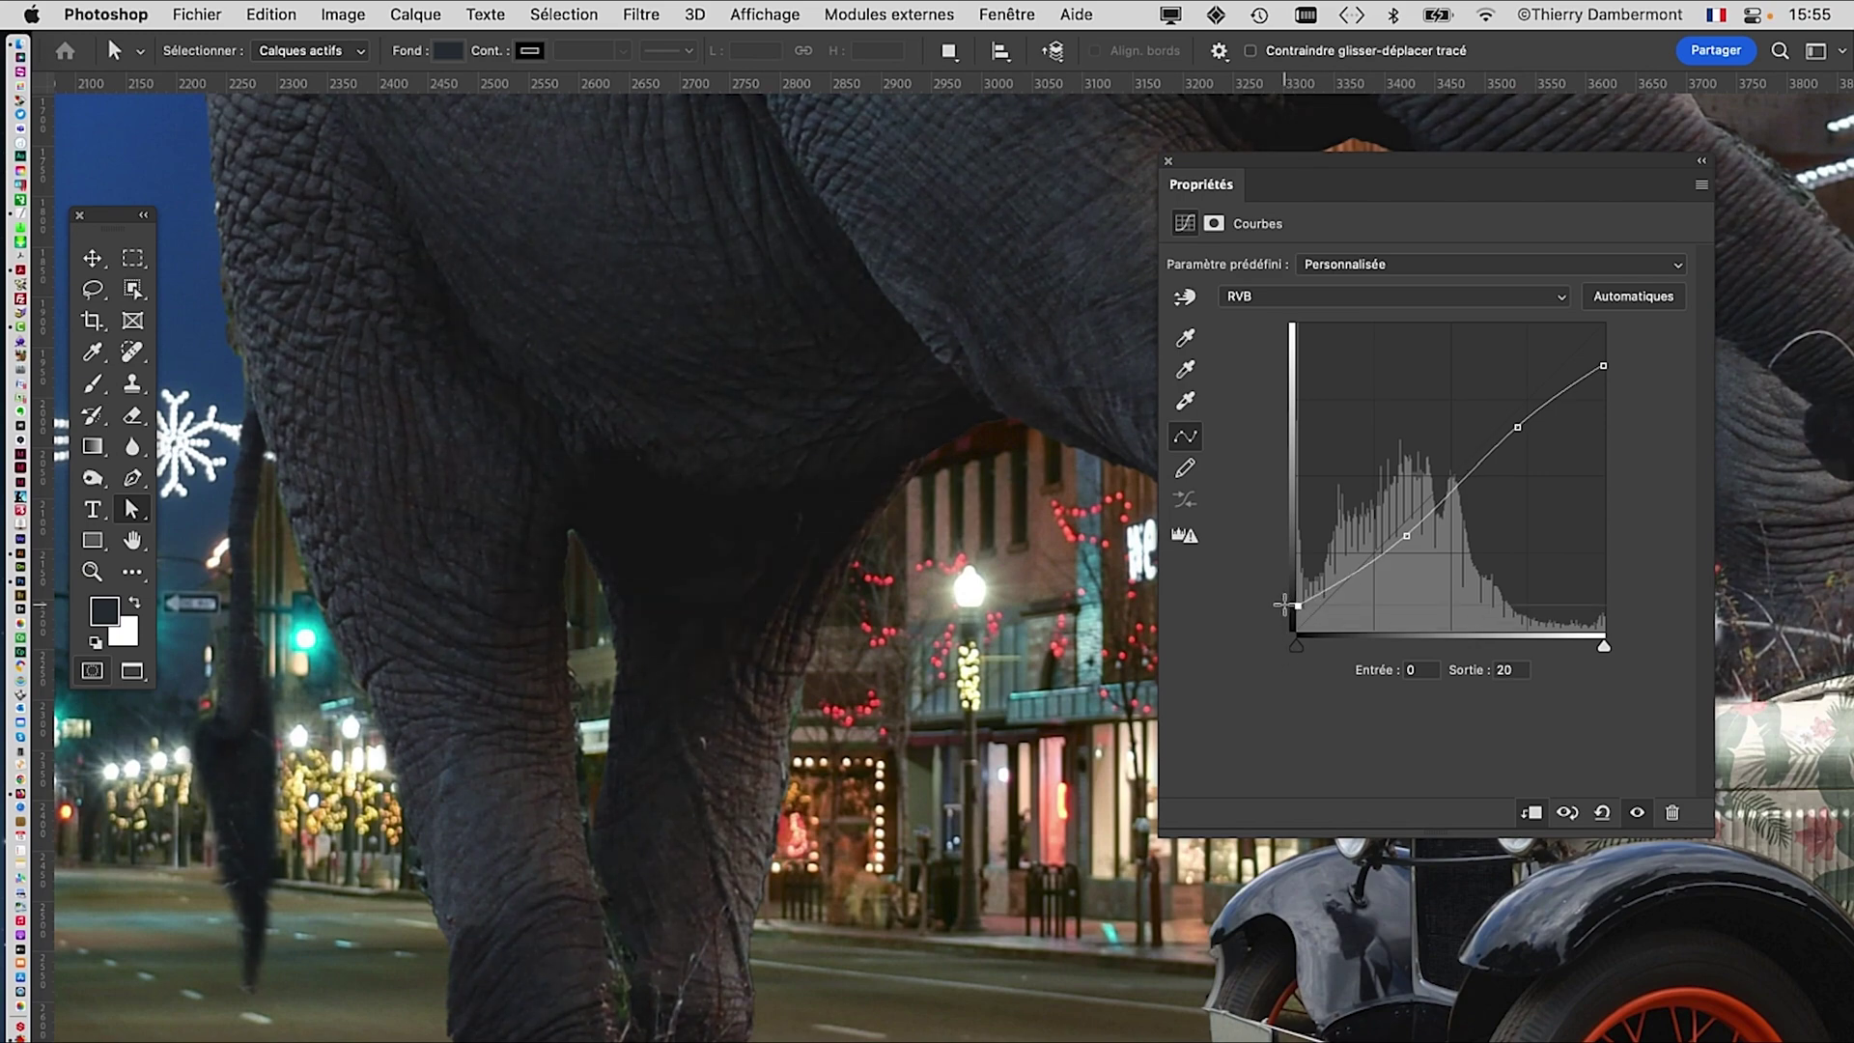
scroll(898, 671, down, 5)
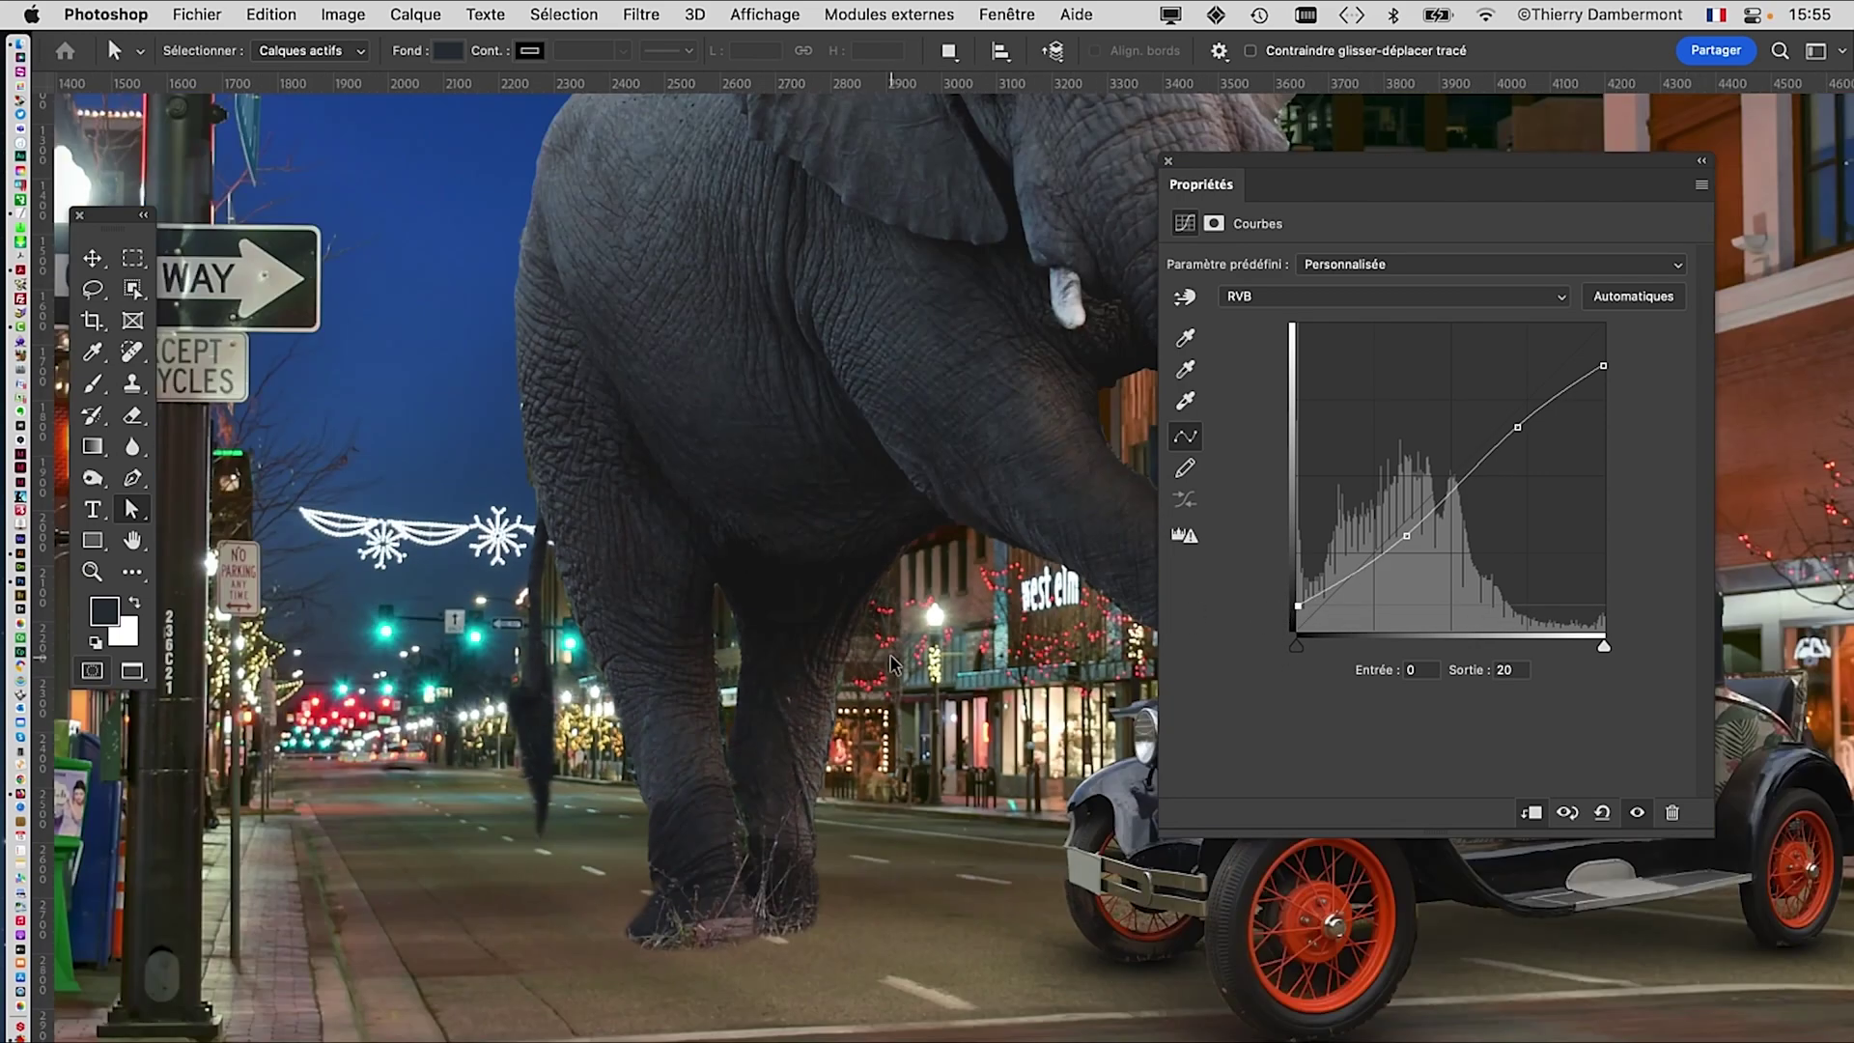
scroll(869, 662, down, 3)
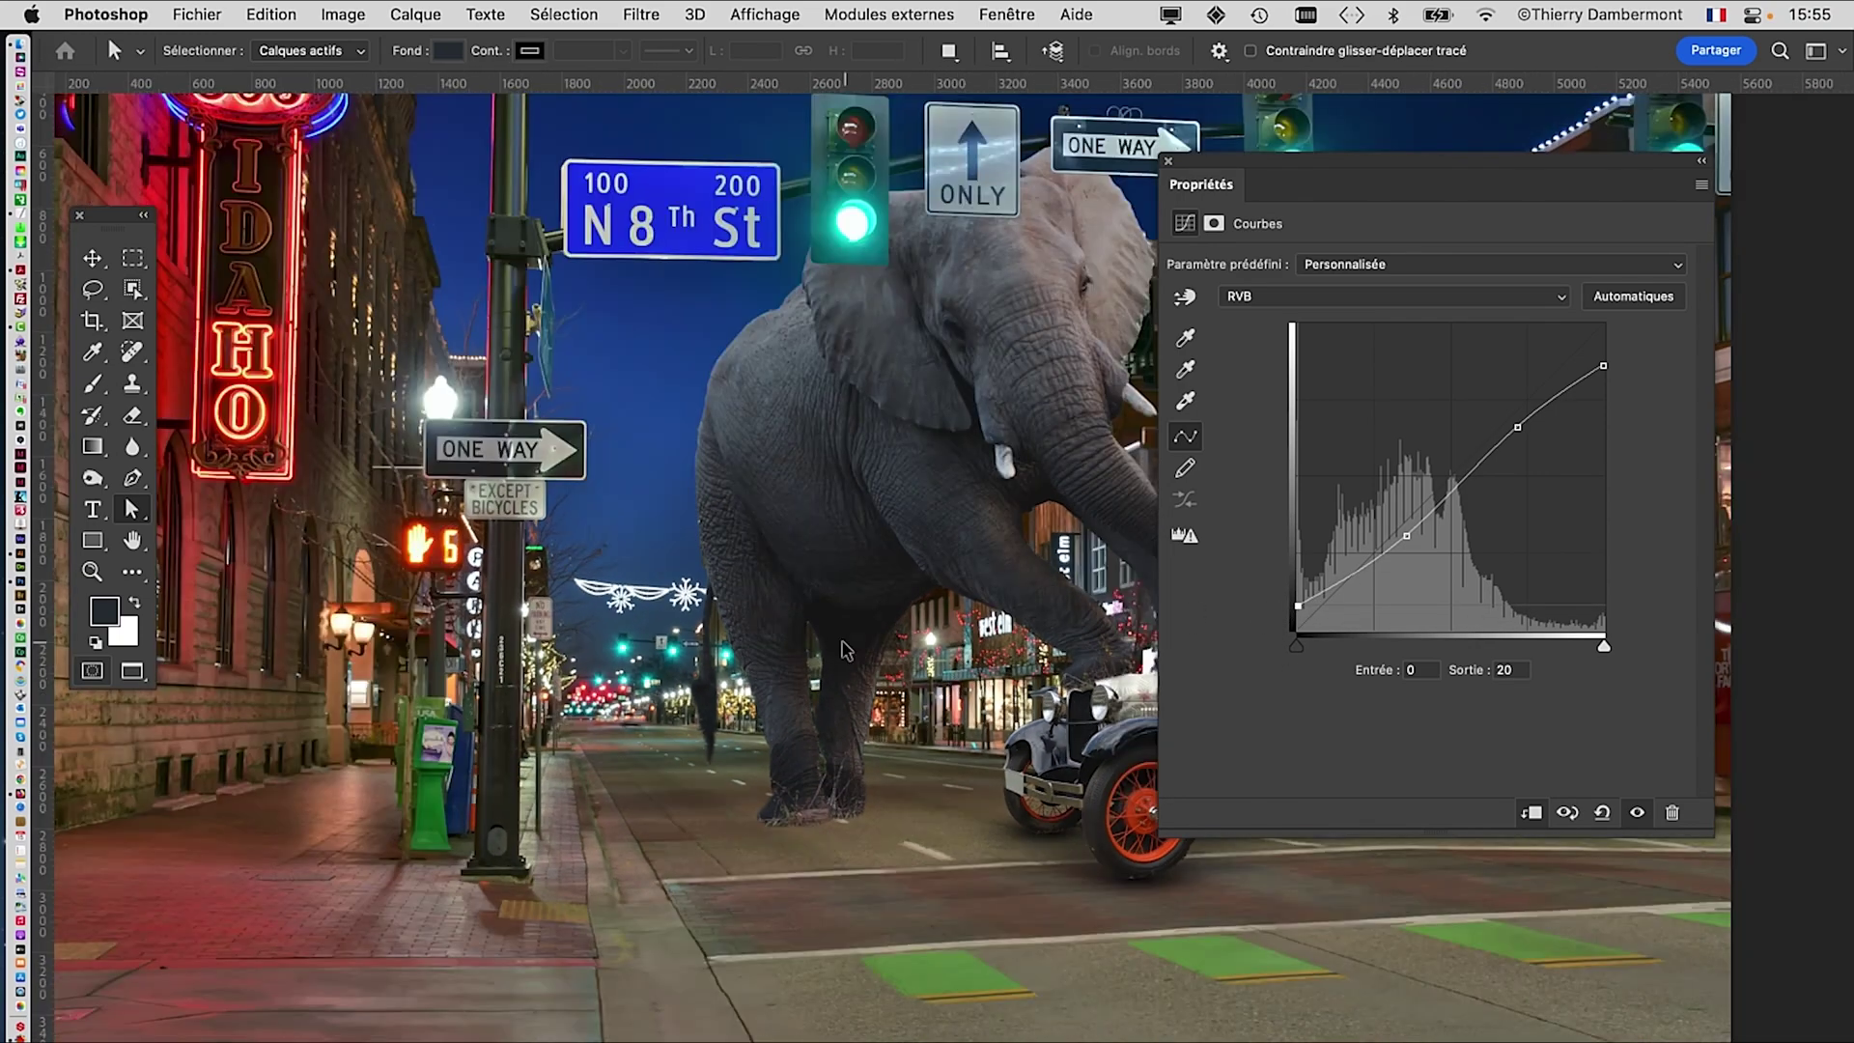
scroll(845, 647, up, 4)
scroll(846, 649, down, 4)
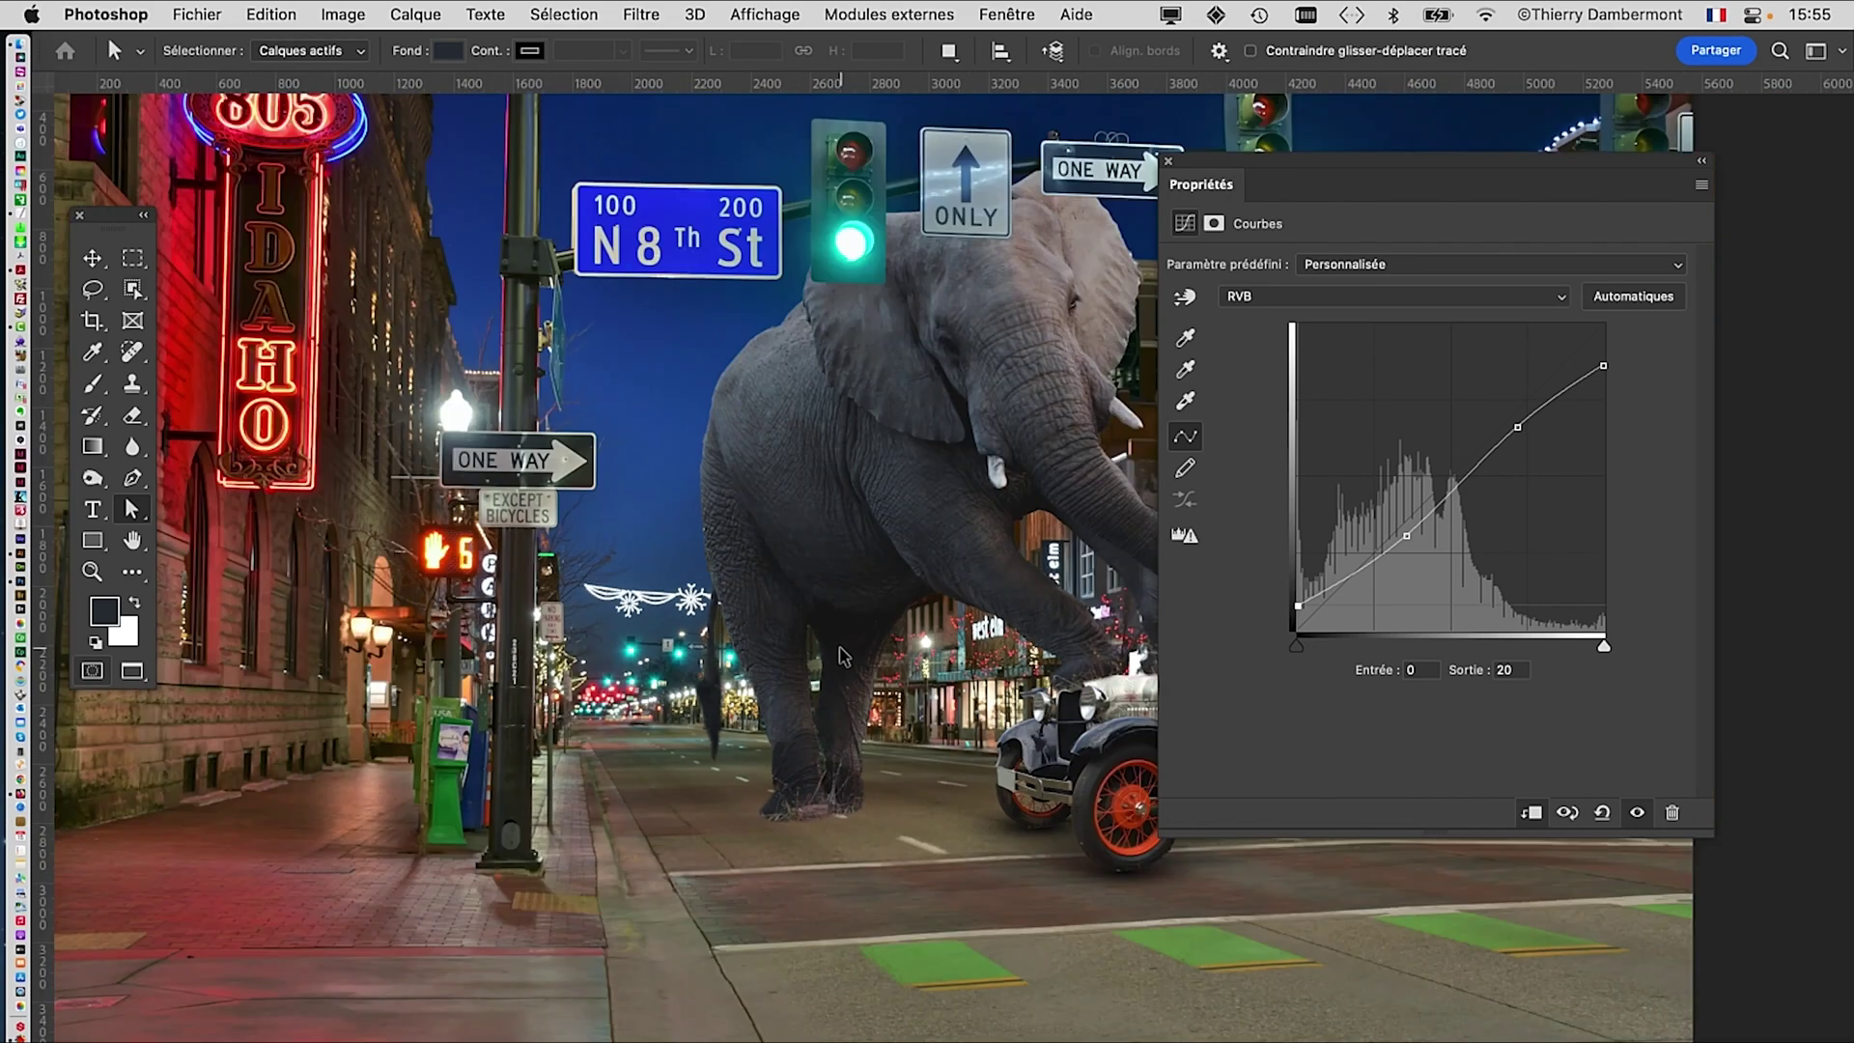
scroll(840, 655, right, 5)
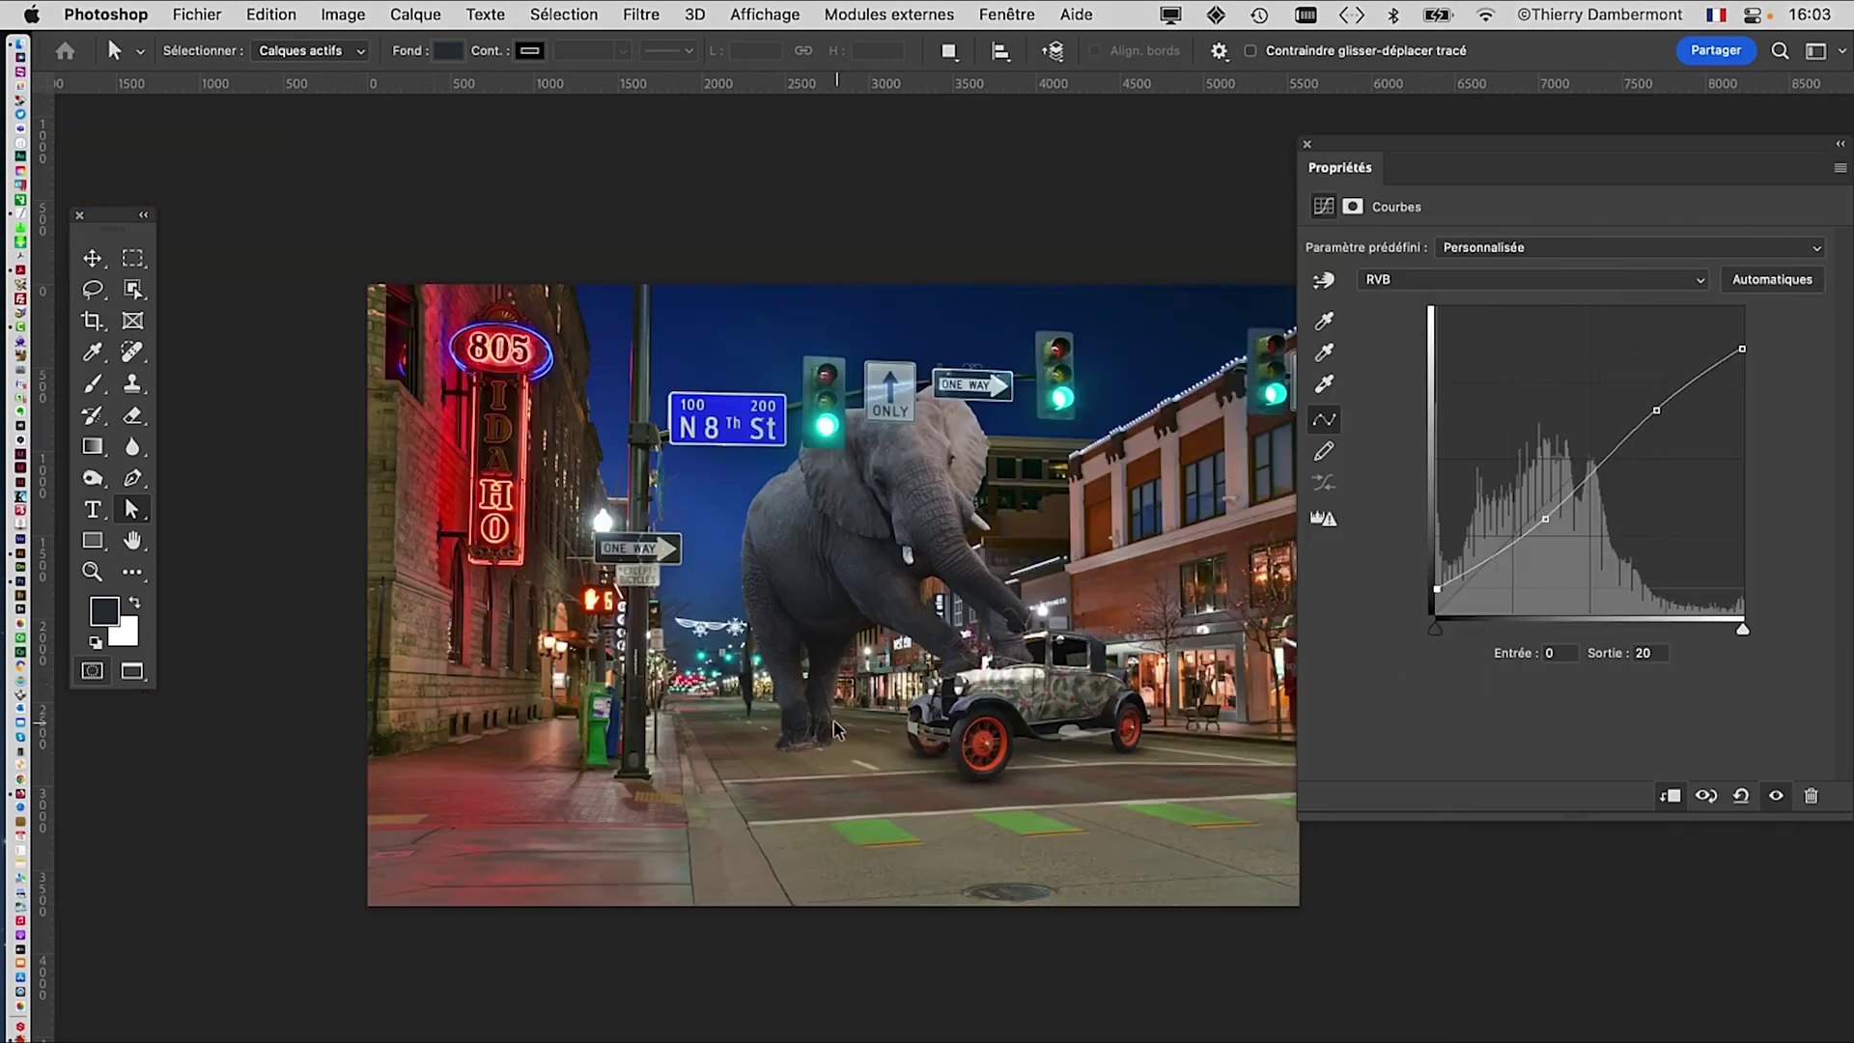
Step: Set the contrast curve's black point to output 10, comparing the elephant's darkest areas with the basement windows and street pole
scroll(831, 724, up, 4)
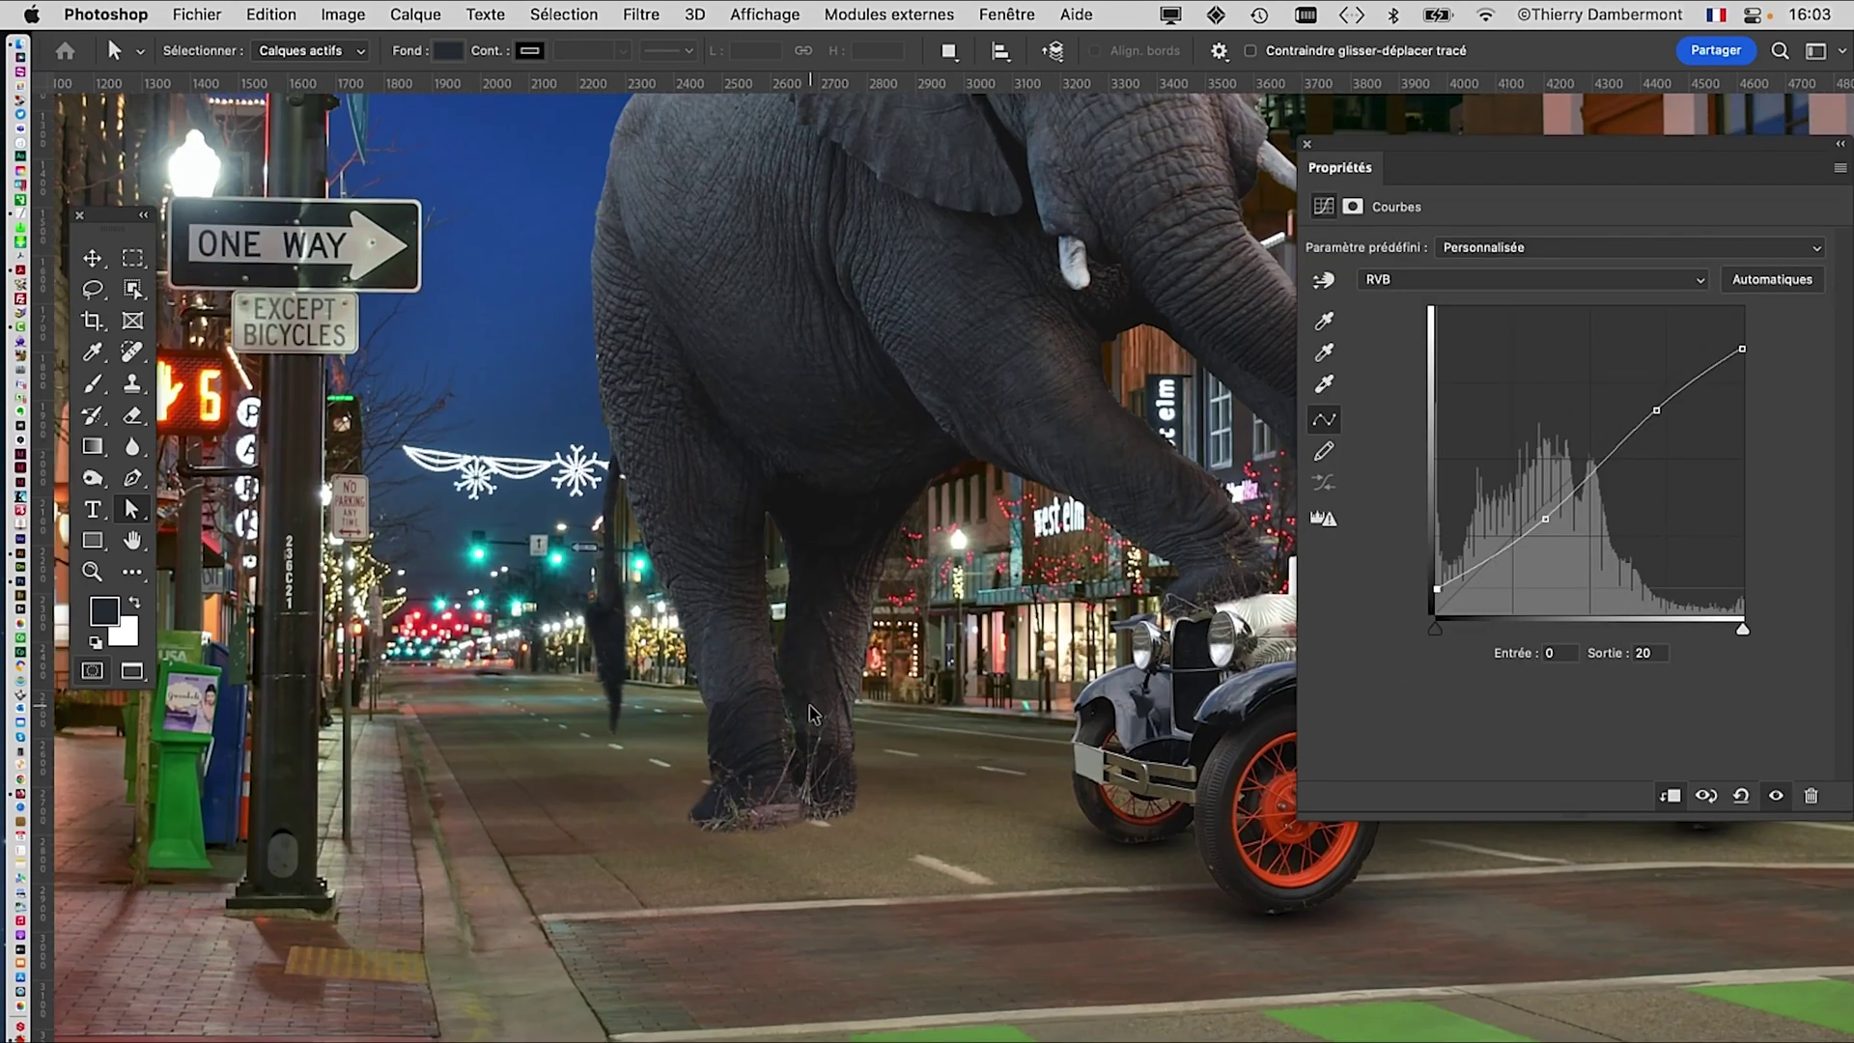
scroll(784, 776, up, 3)
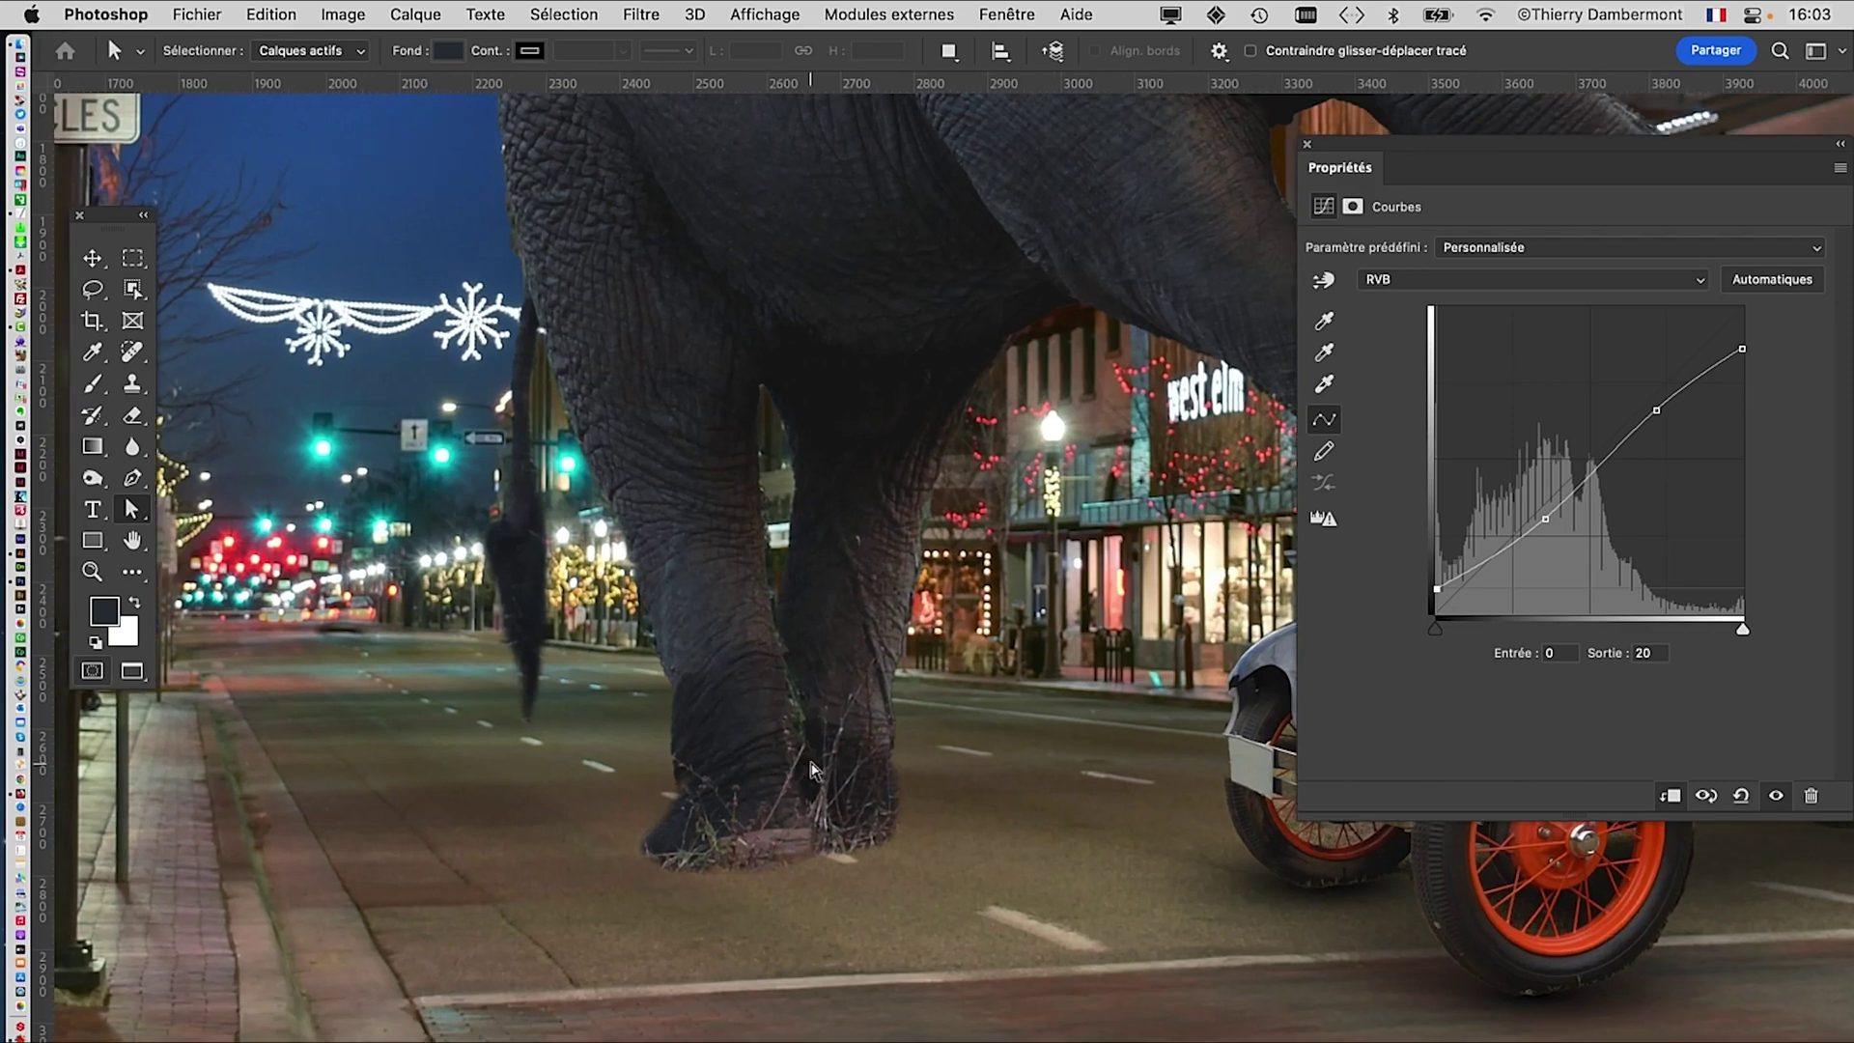
drag(810, 762, 1112, 718)
scroll(809, 752, down, 2)
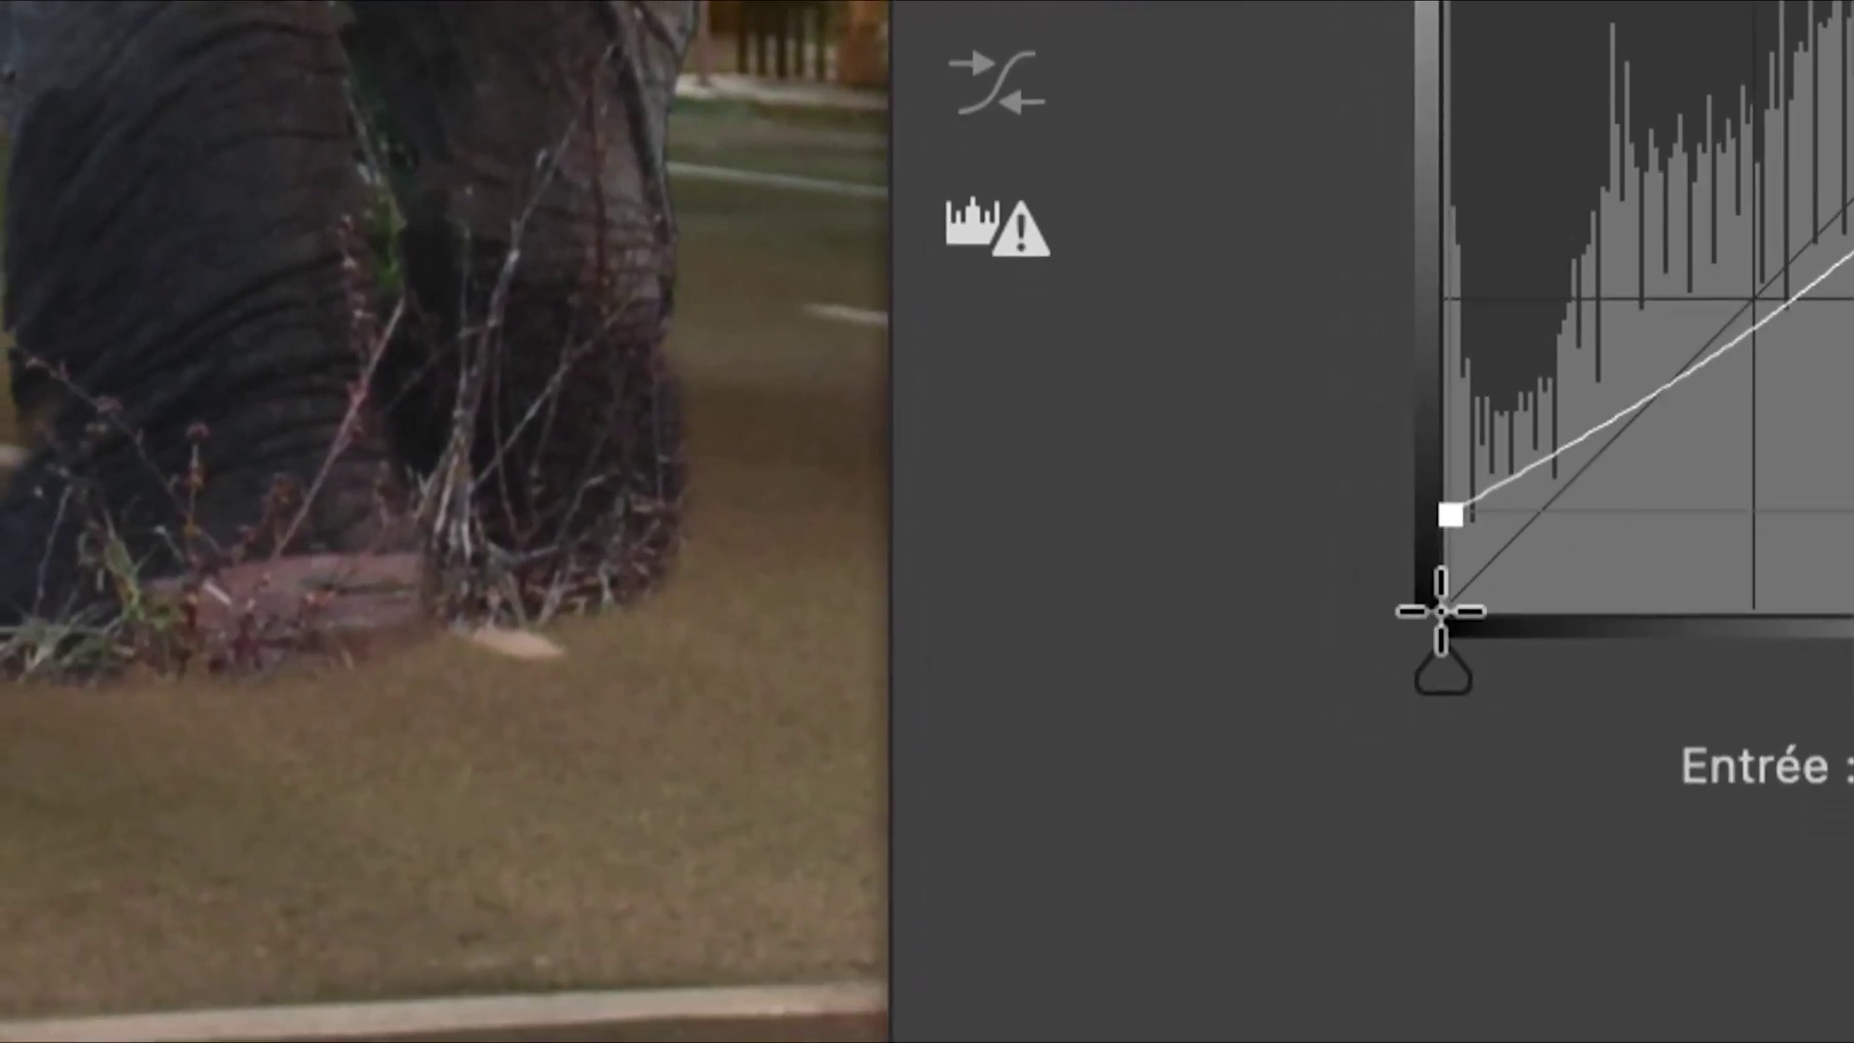
click(1440, 609)
drag(1440, 585, 1397, 572)
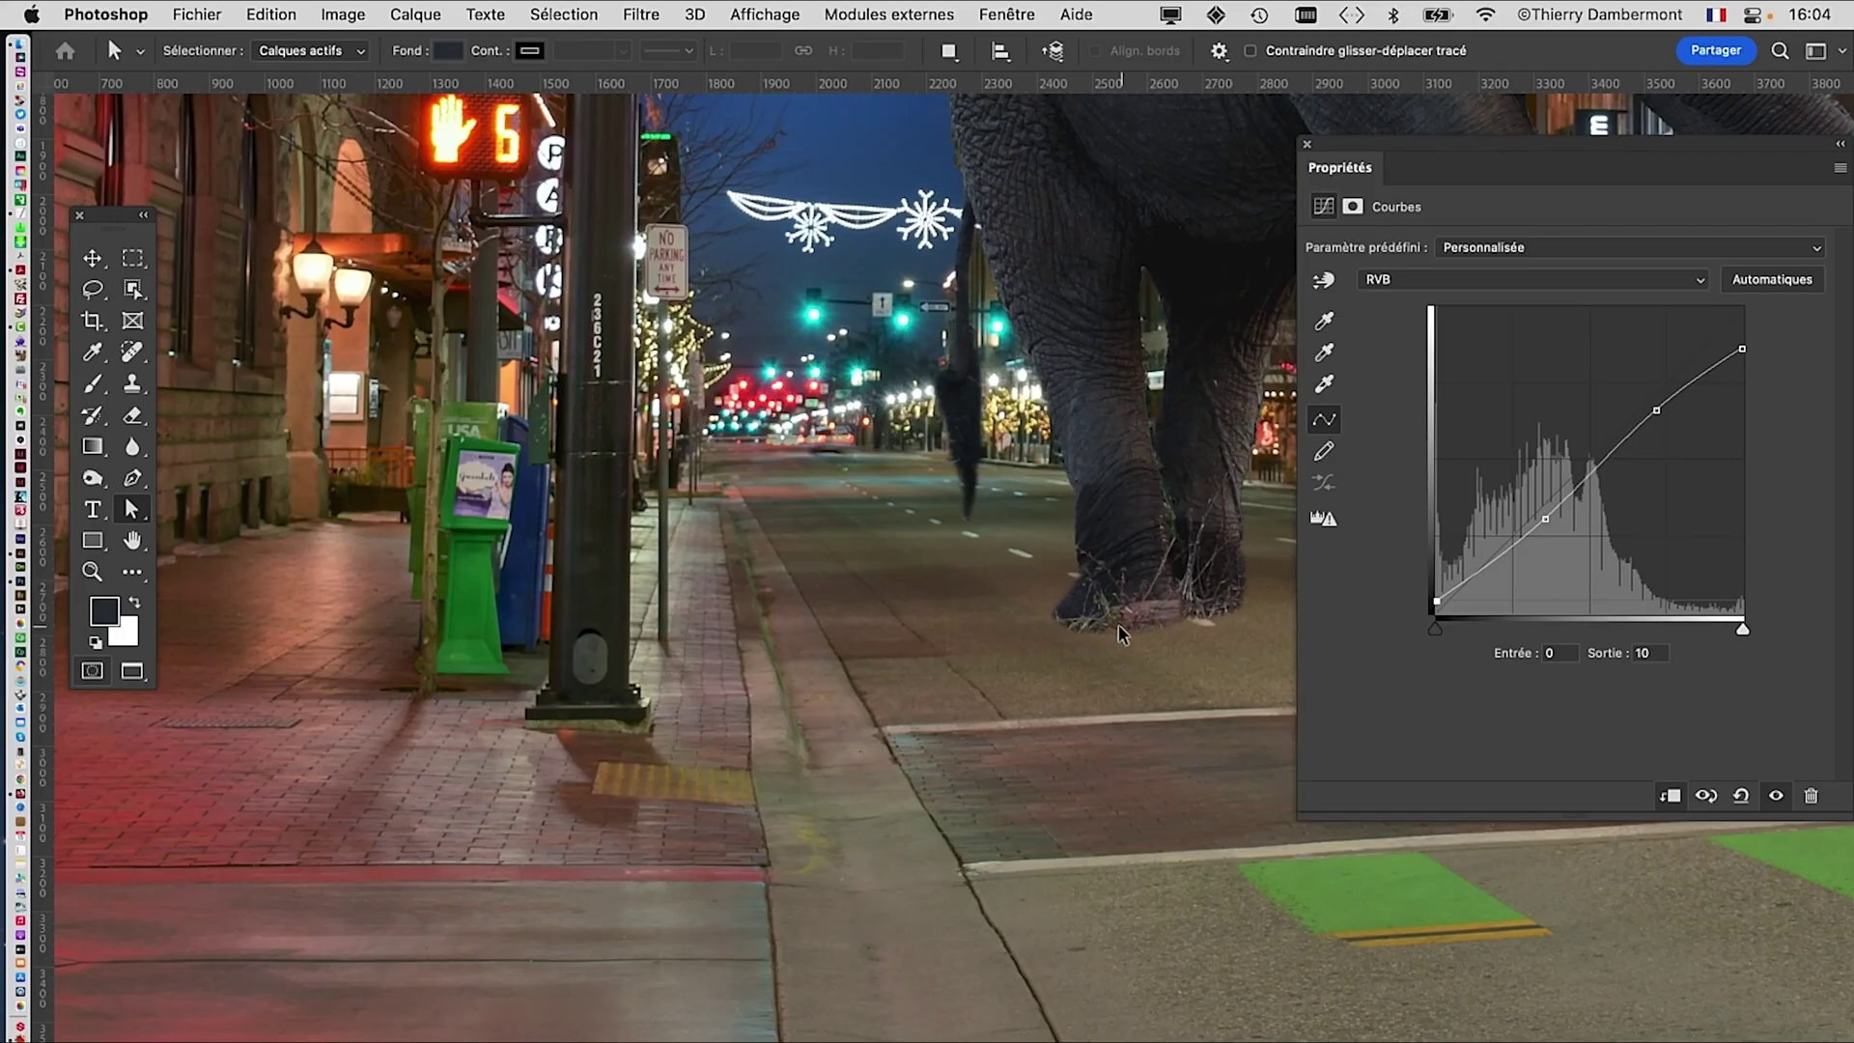
scroll(1121, 632, down, 5)
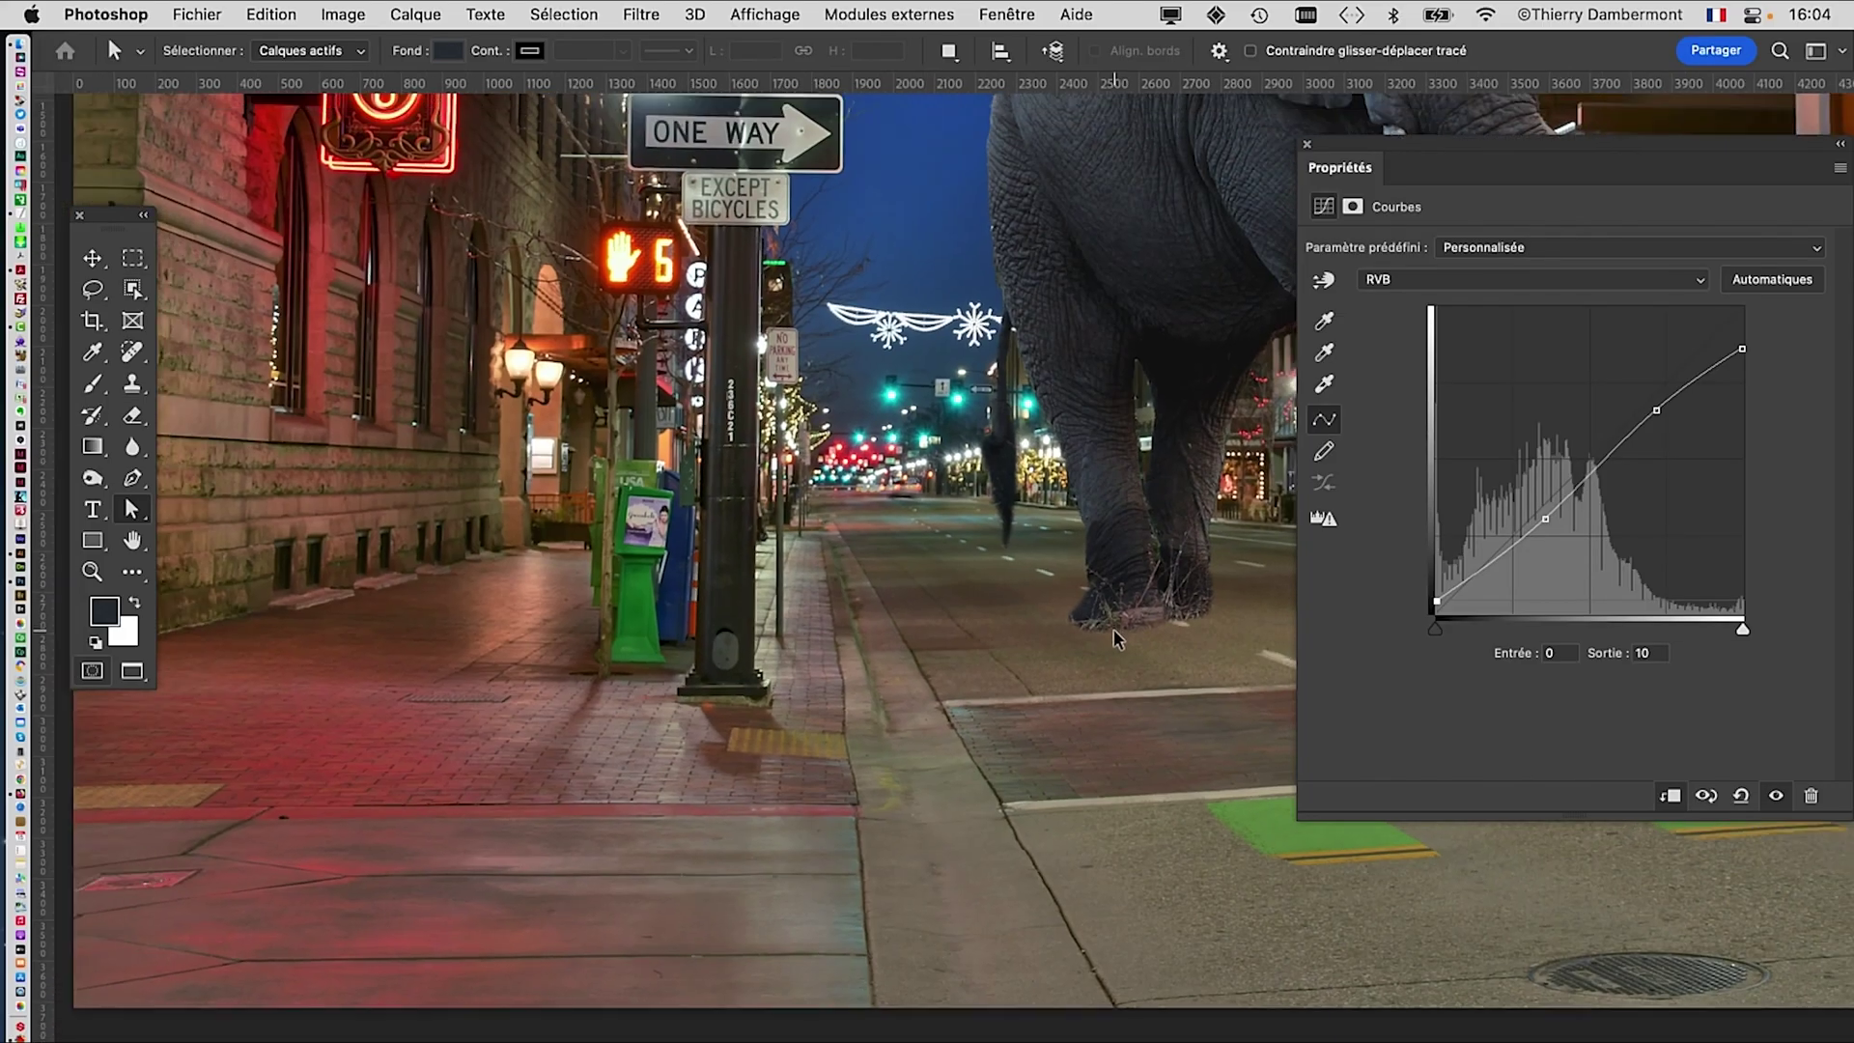
scroll(500, 580, up, 10)
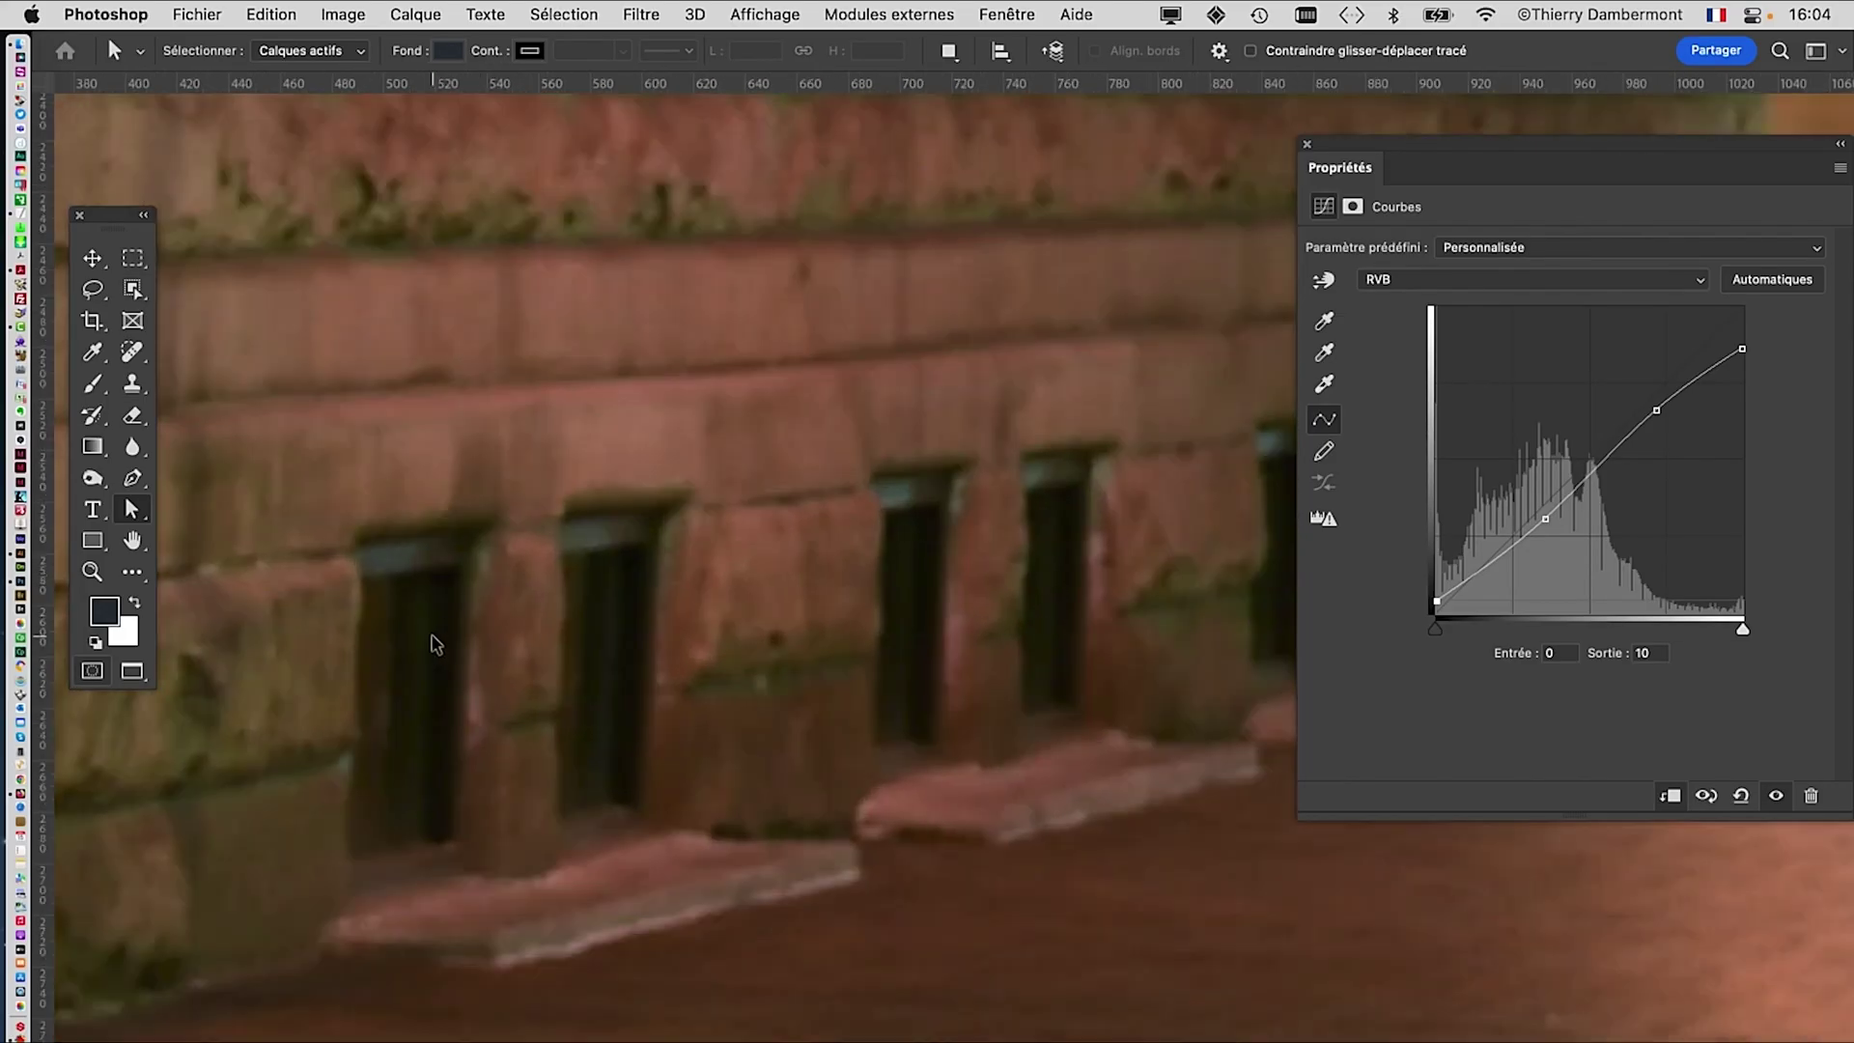
scroll(440, 676, down, 5)
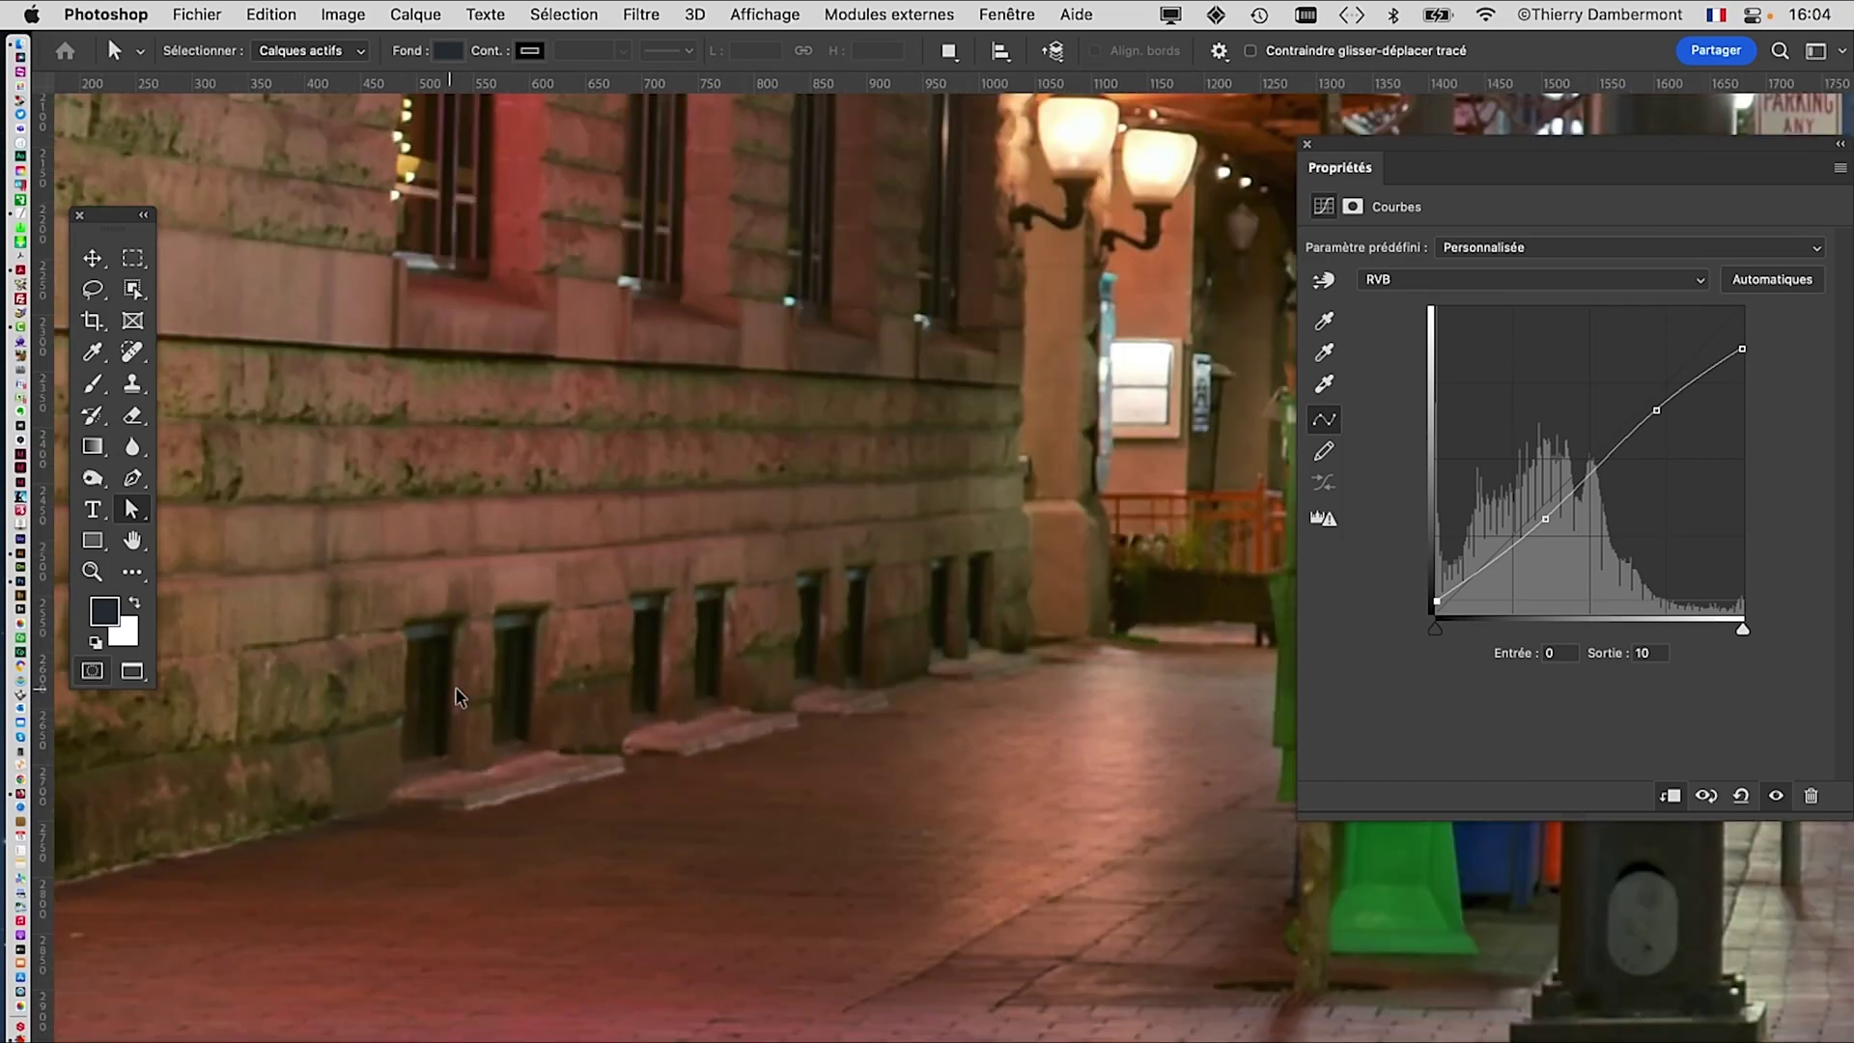
drag(971, 862, 435, 898)
drag(872, 886, 816, 879)
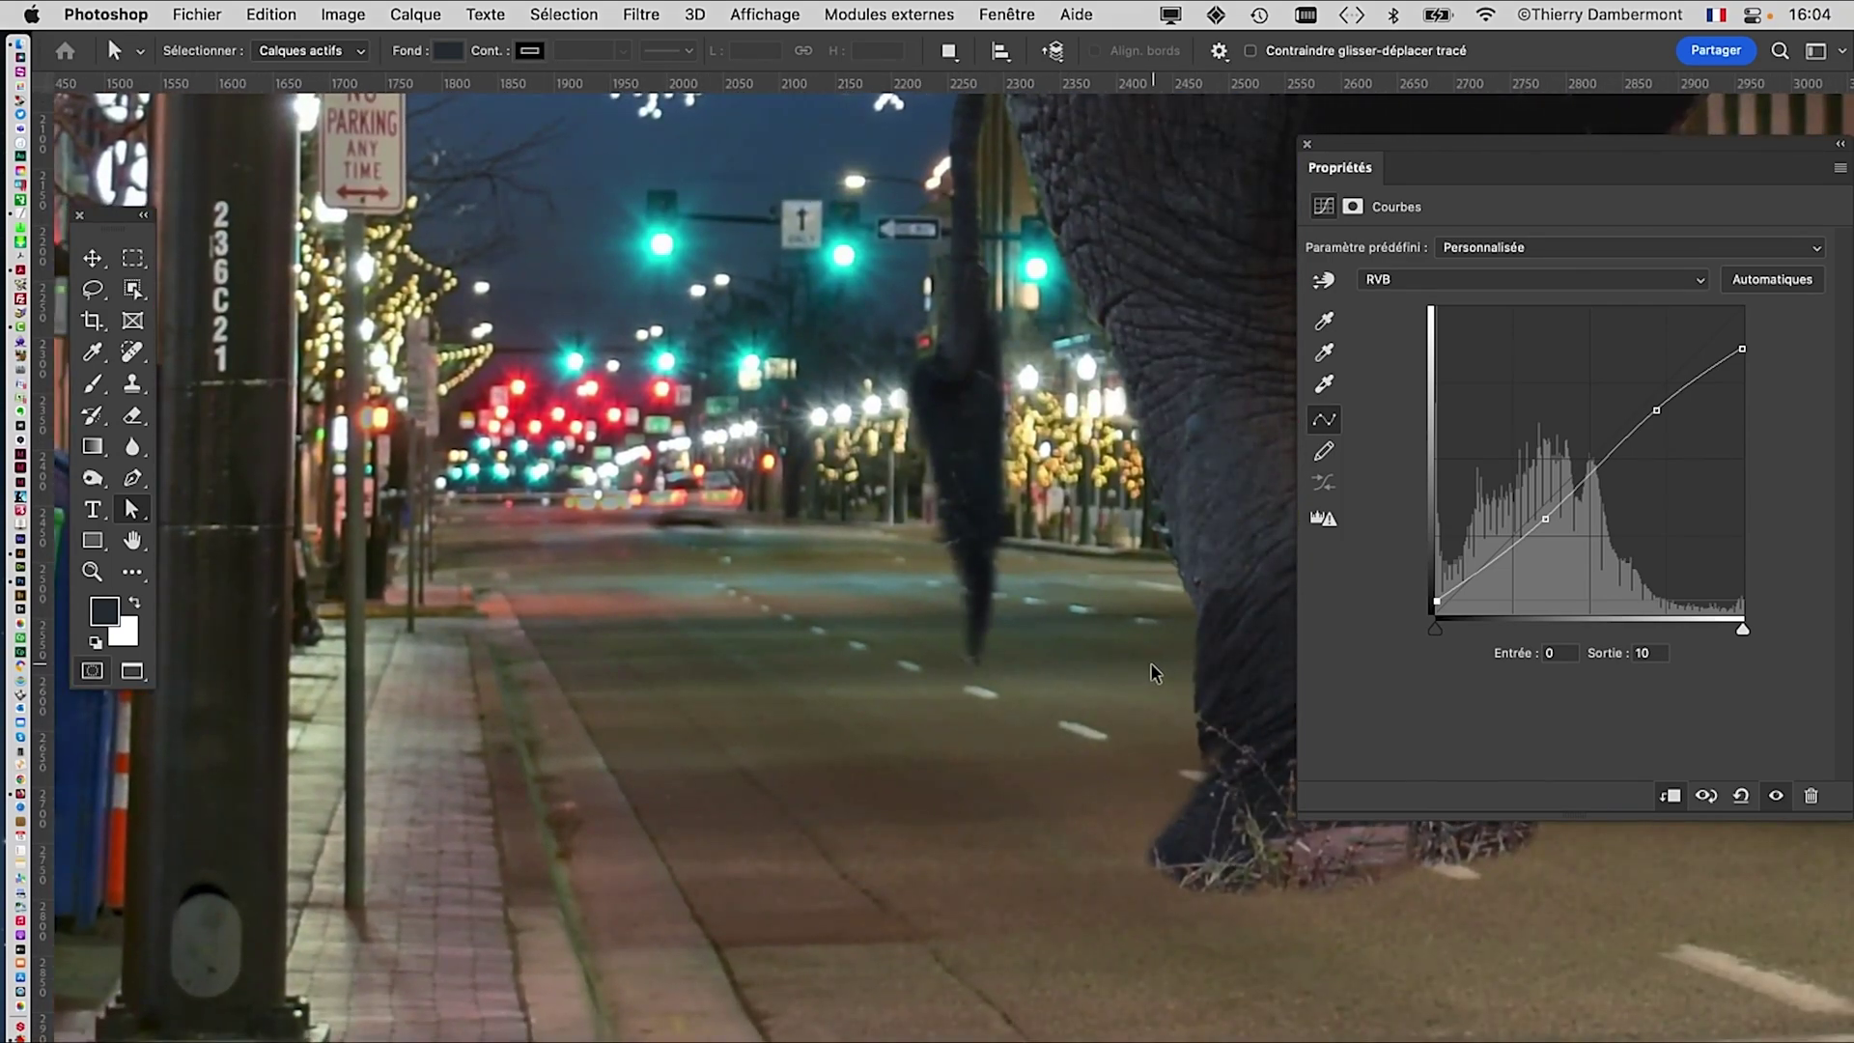
scroll(1154, 676, down, 5)
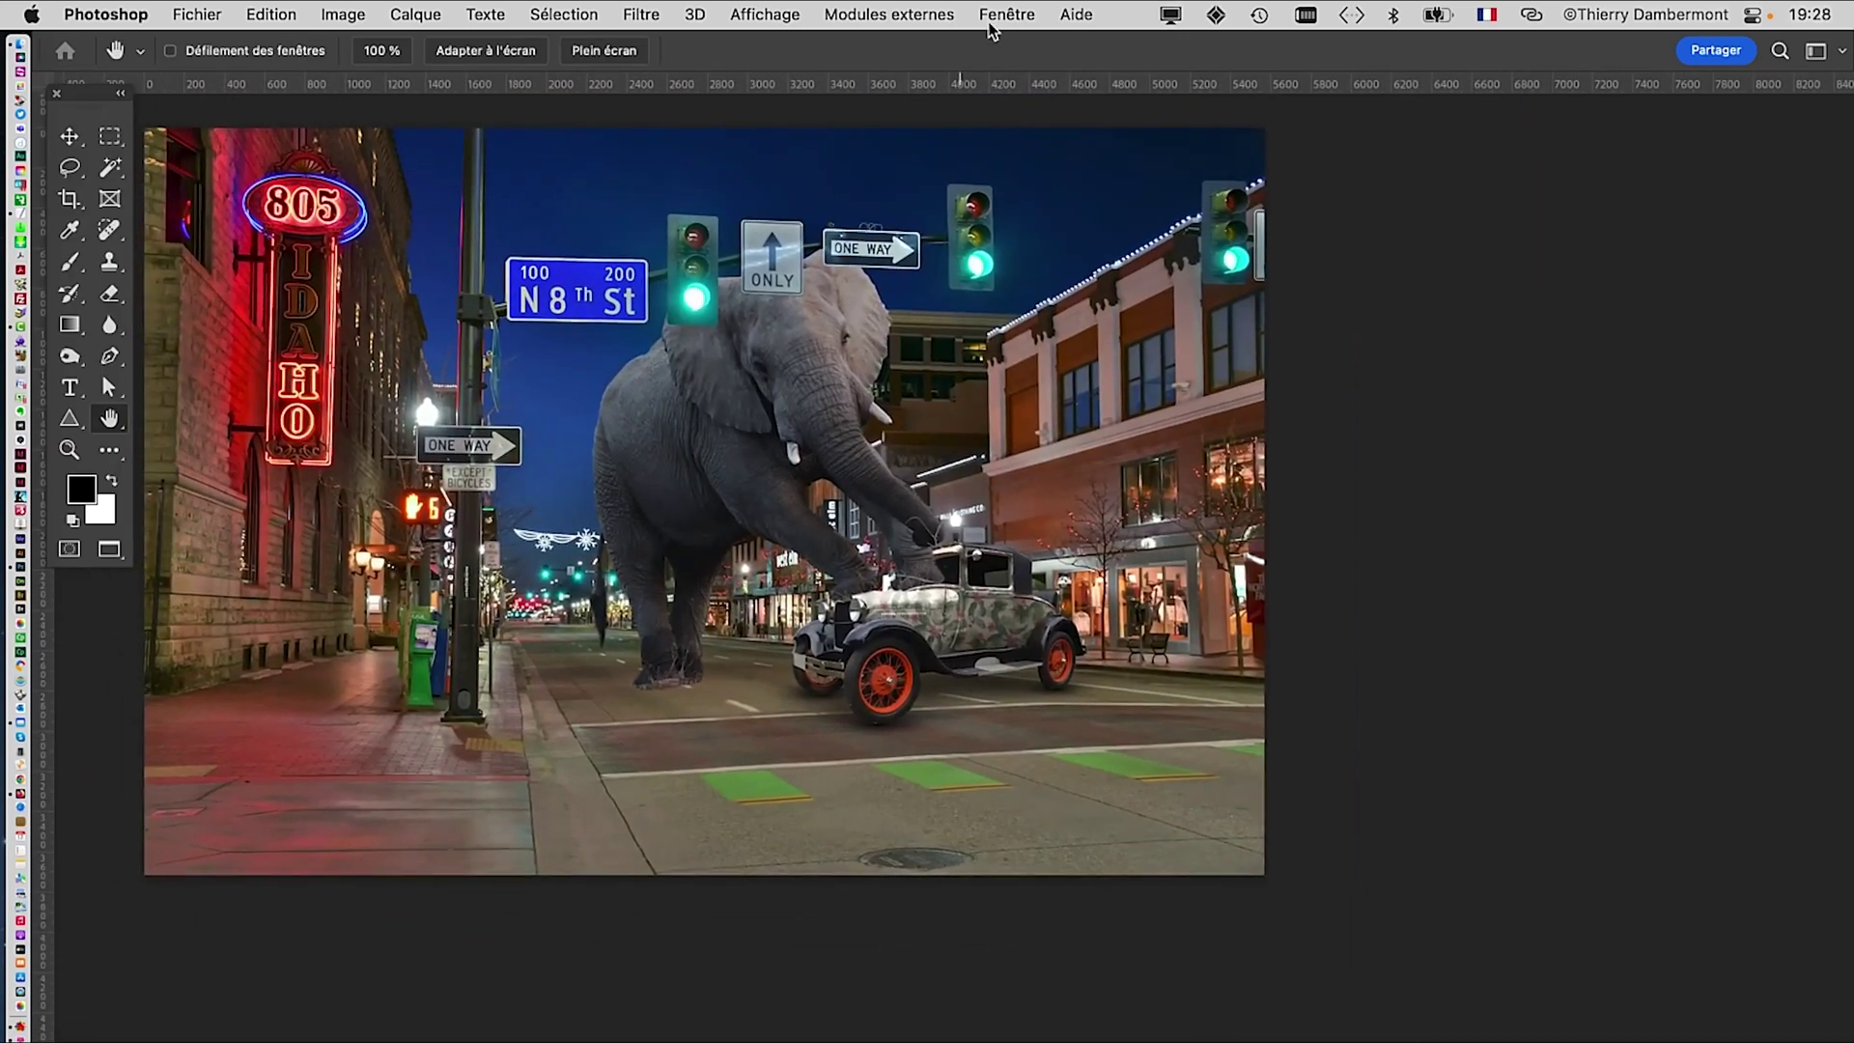
Step: Display the layer list and select the Courbes 3 adjustment directly above the Arrière-plan layer
click(1004, 14)
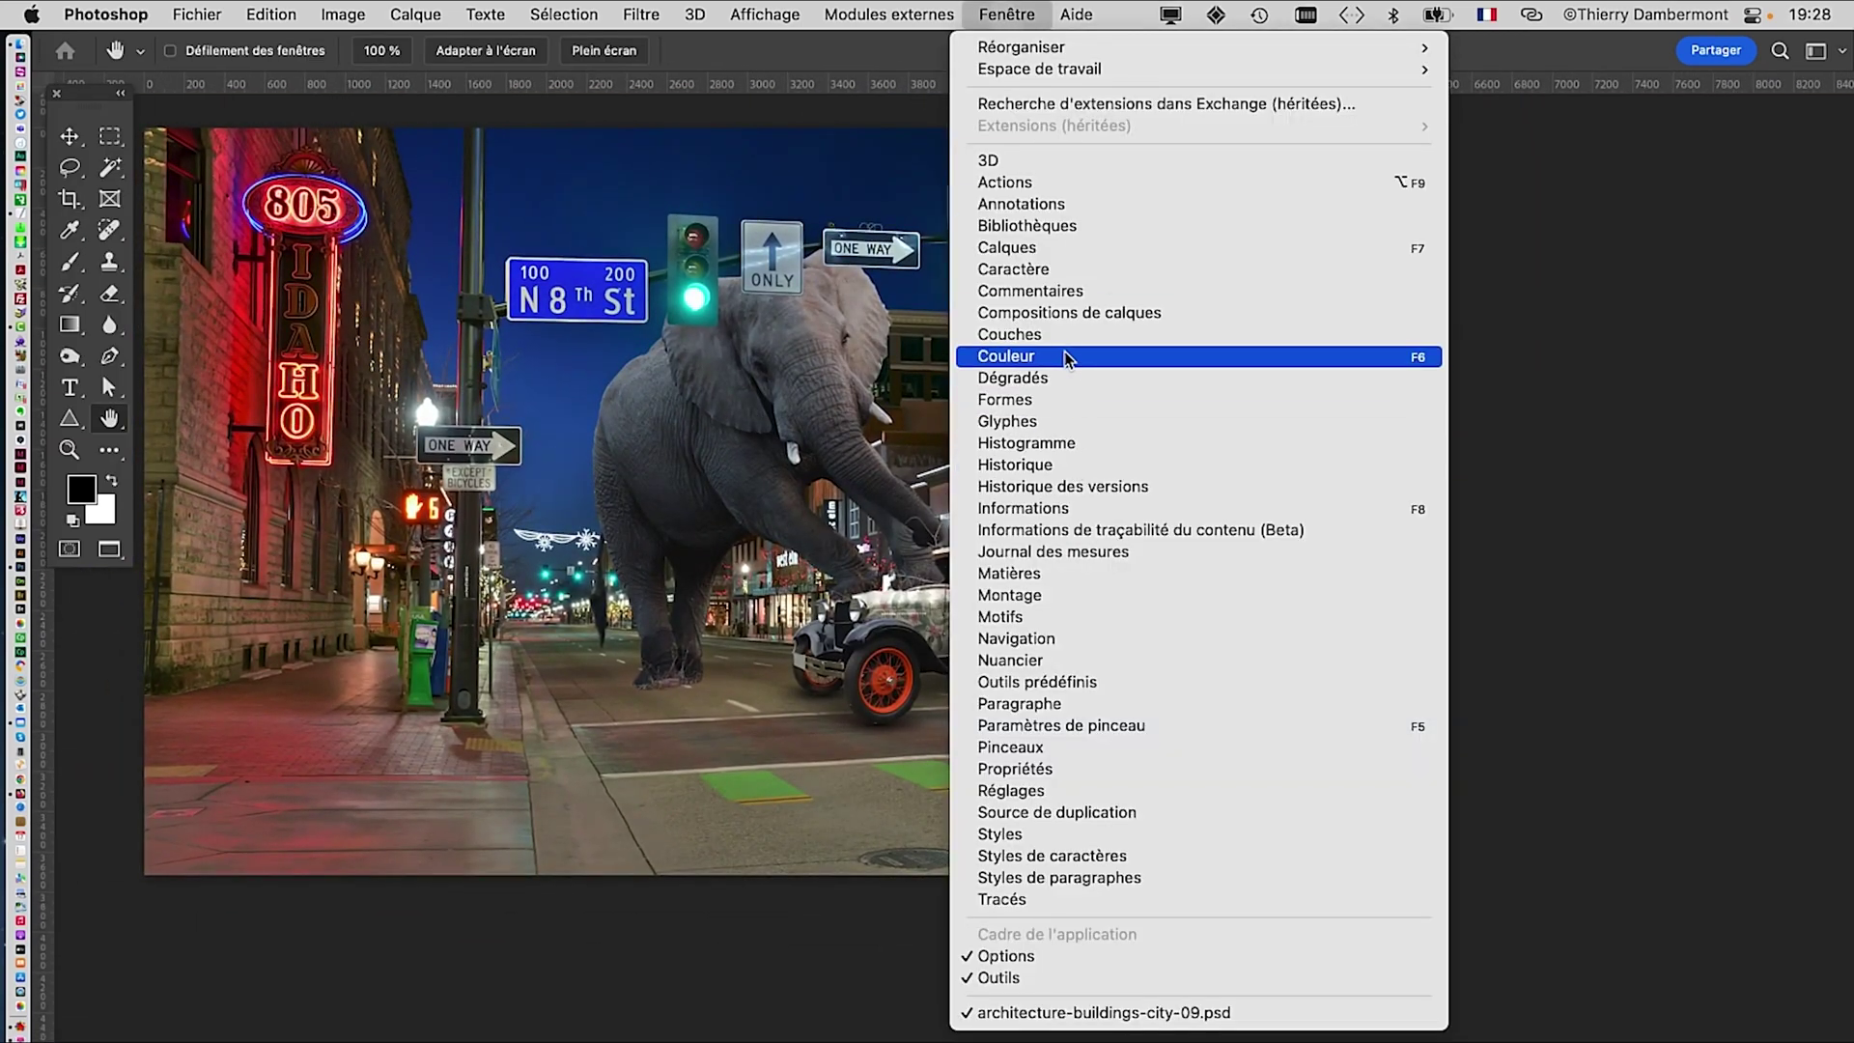
click(1053, 251)
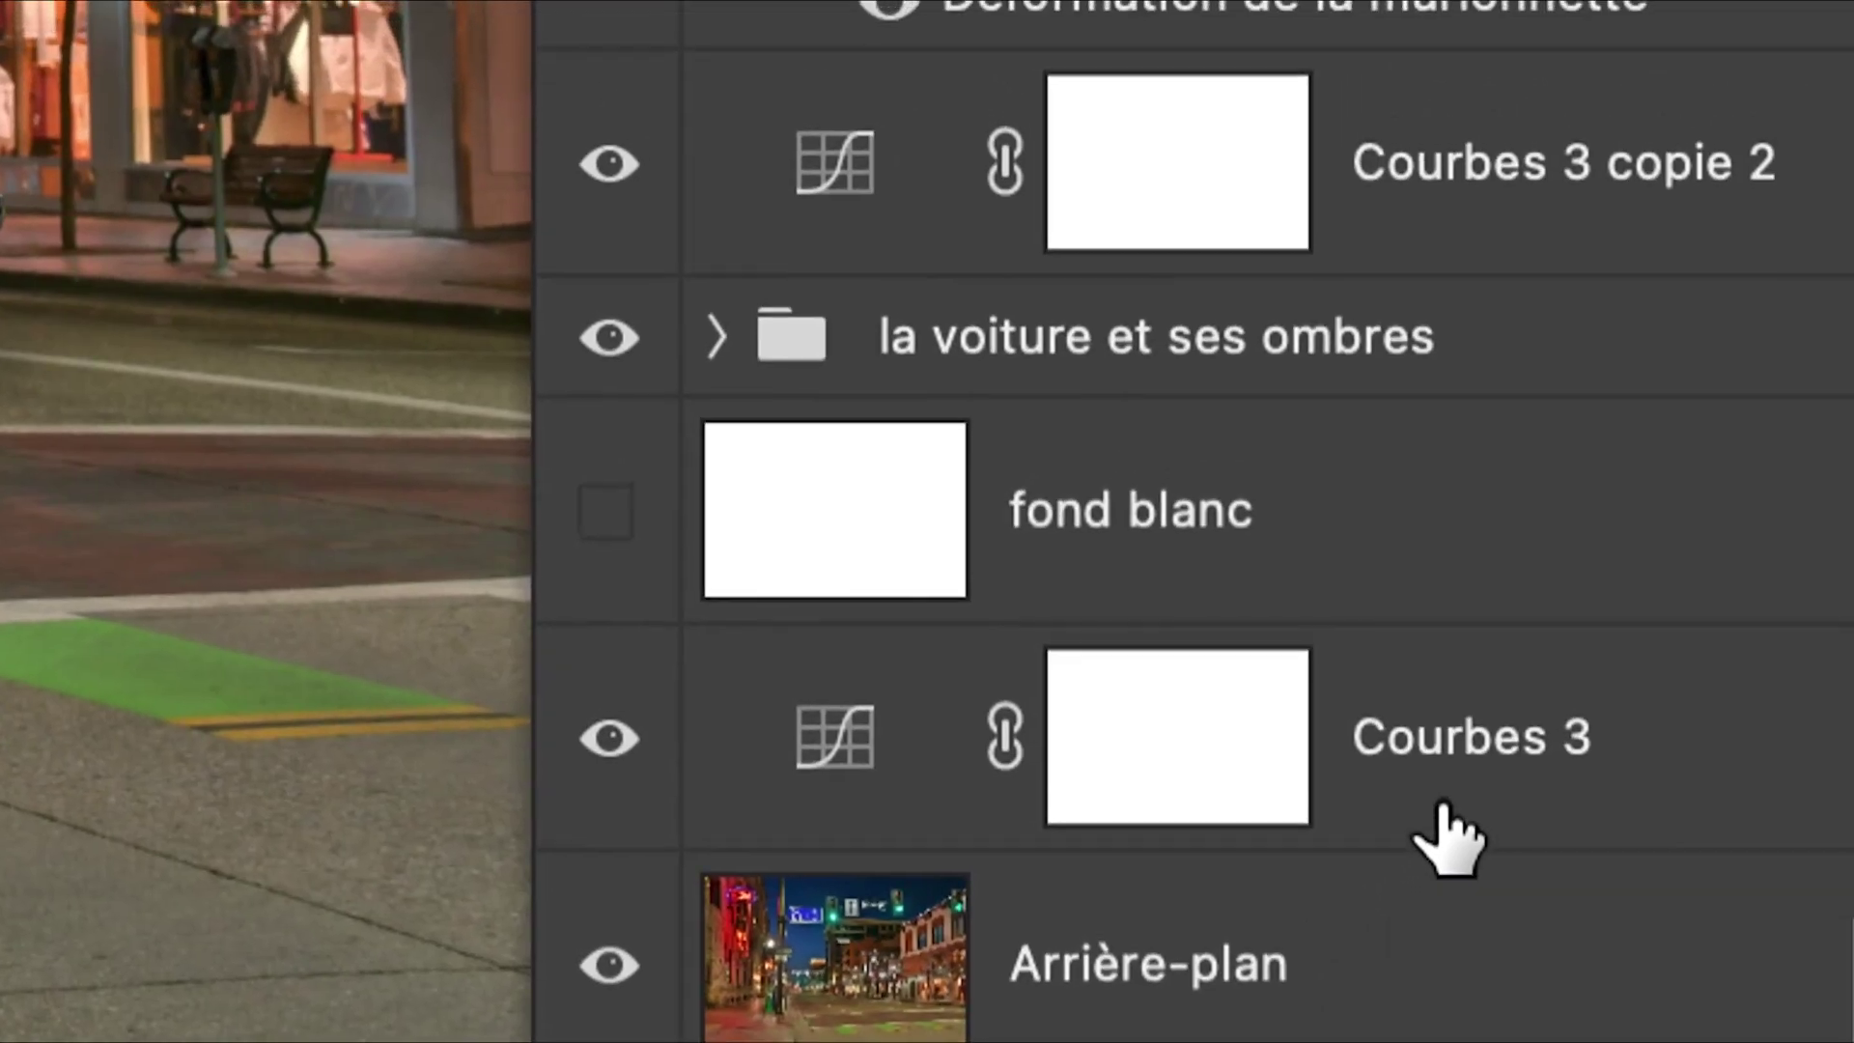
click(1444, 763)
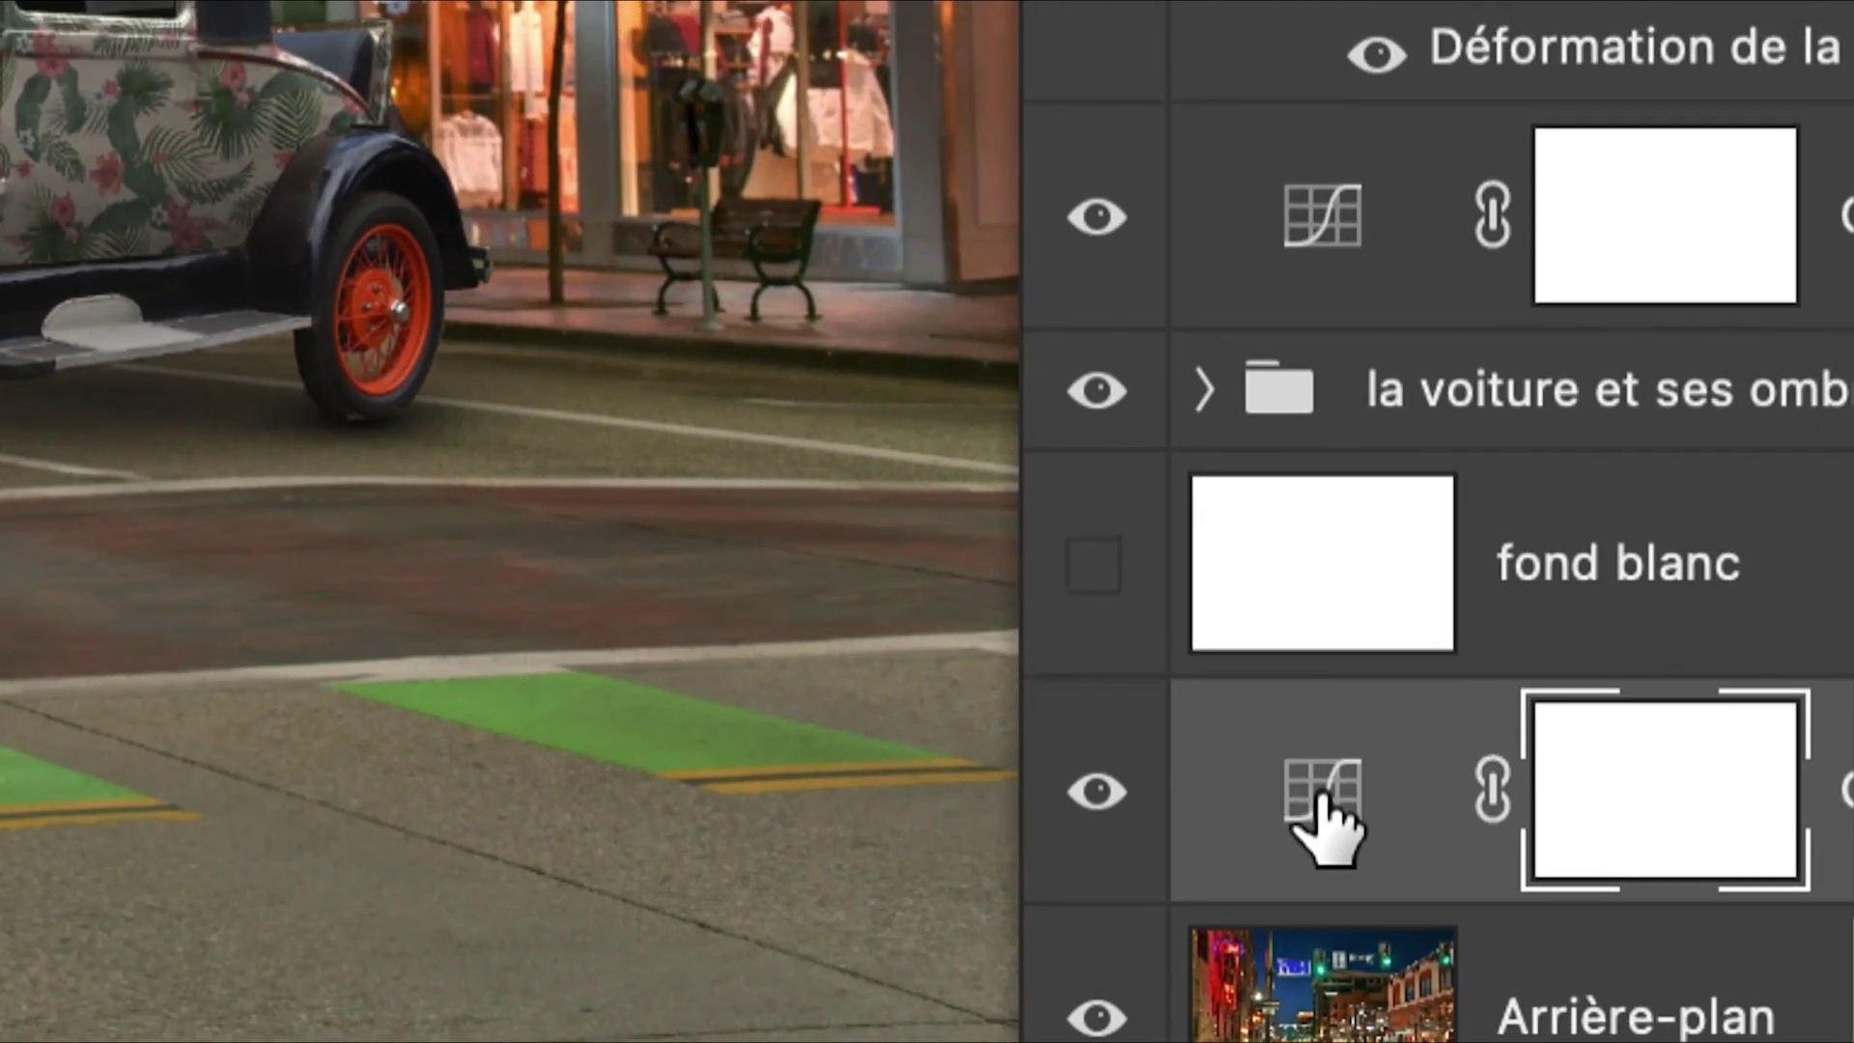
Step: Display the curve settings of Courbes 3 and activate its grey point eyedropper, keeping the street visible
double_click(1320, 801)
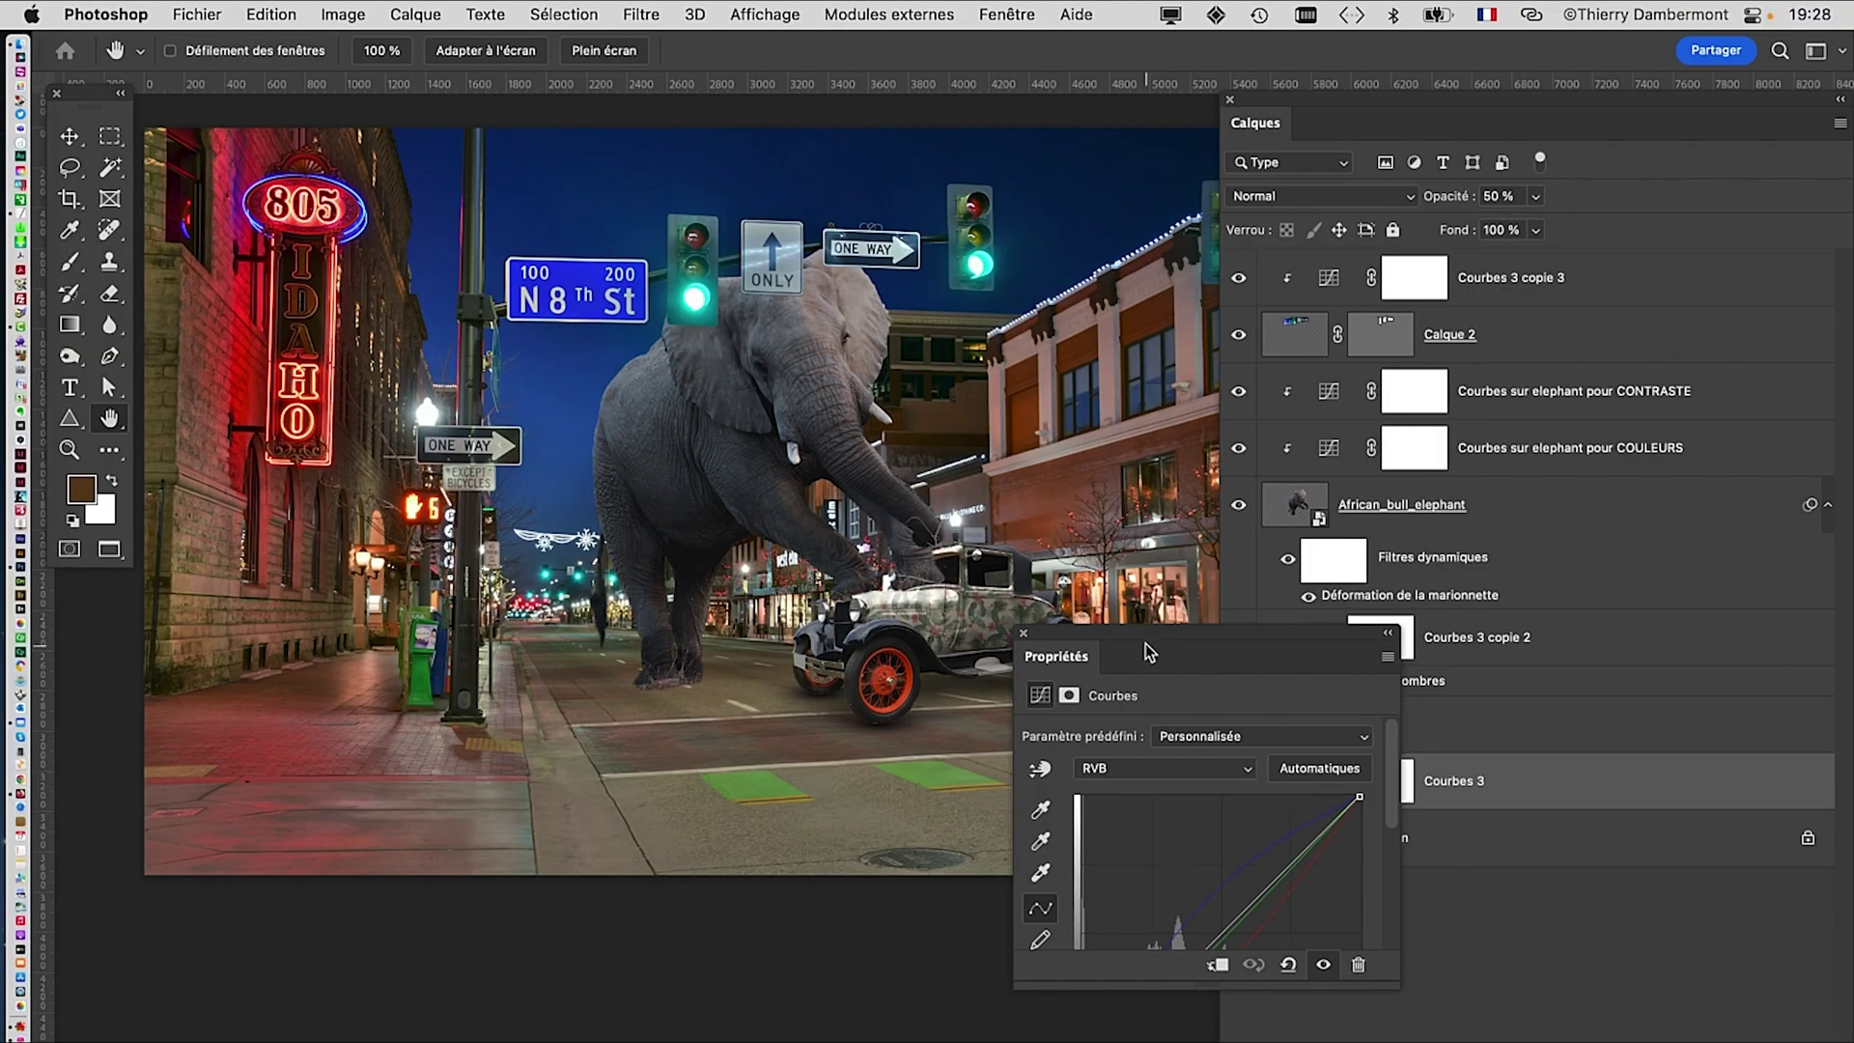
drag(1150, 653, 857, 265)
drag(1104, 608, 1140, 951)
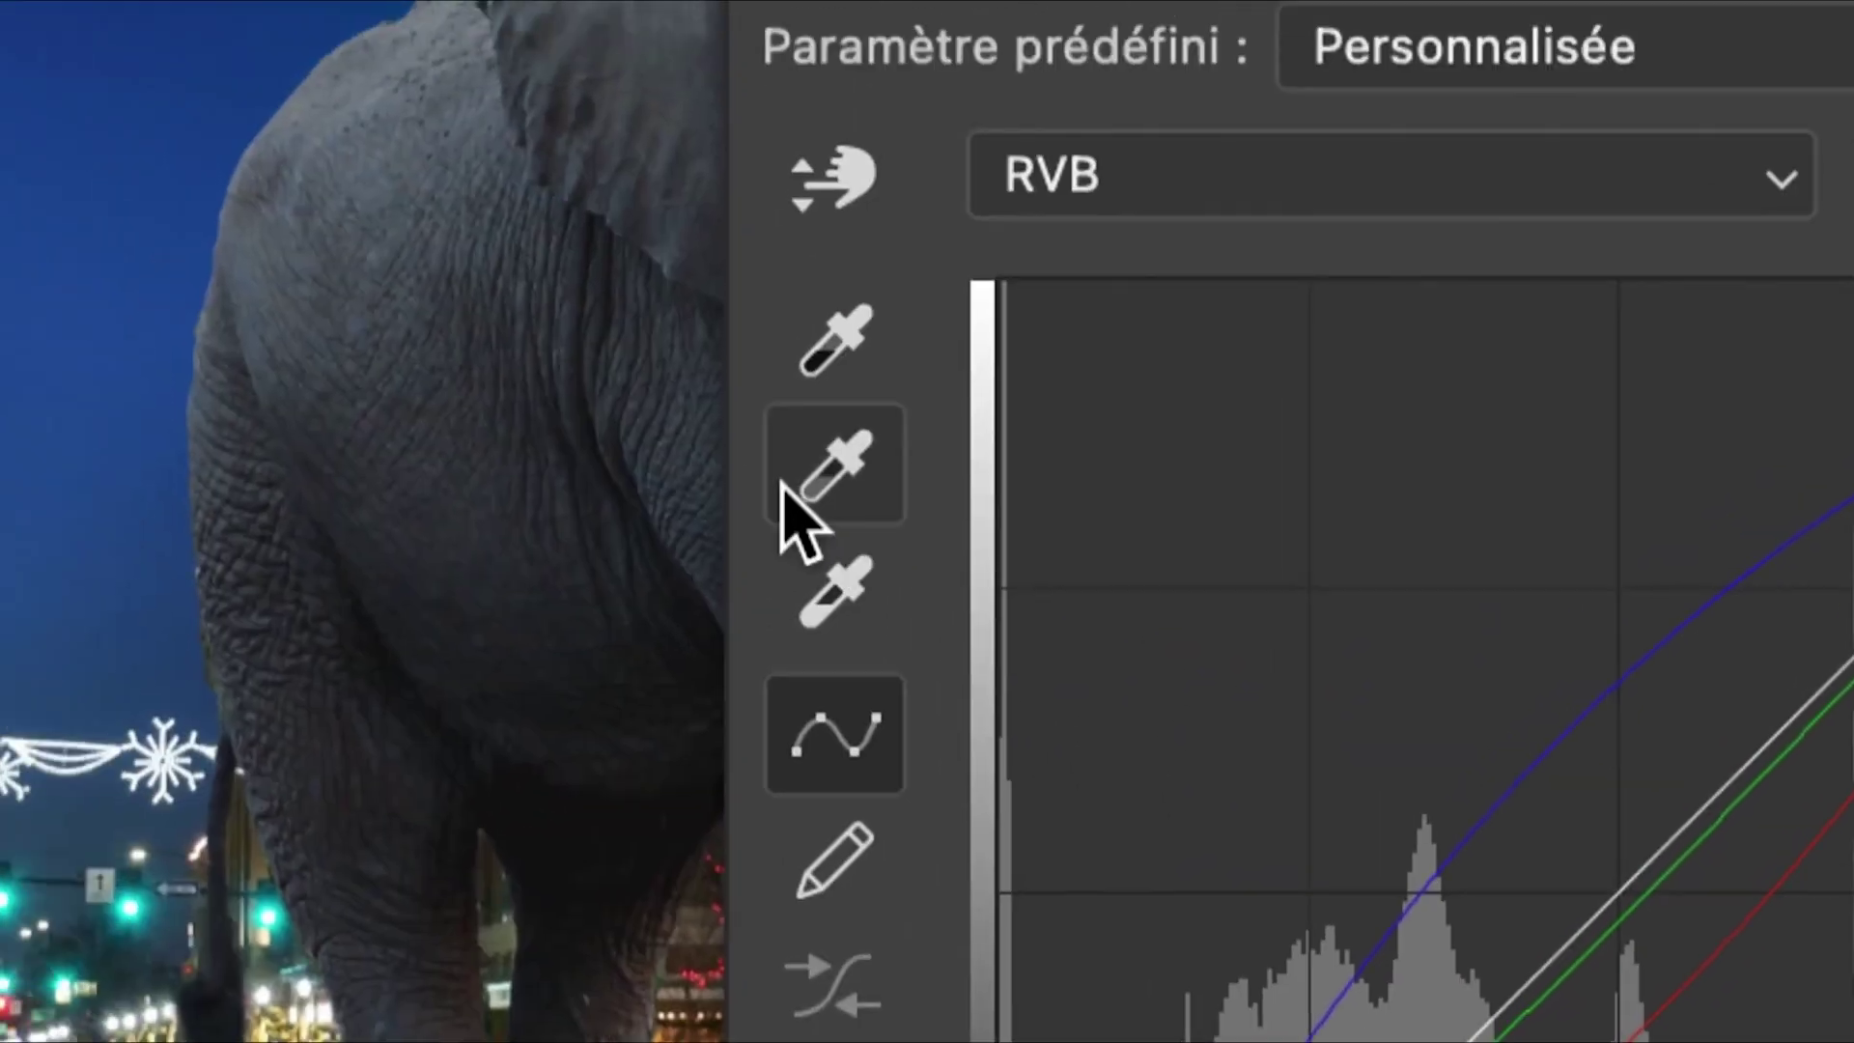
click(401, 359)
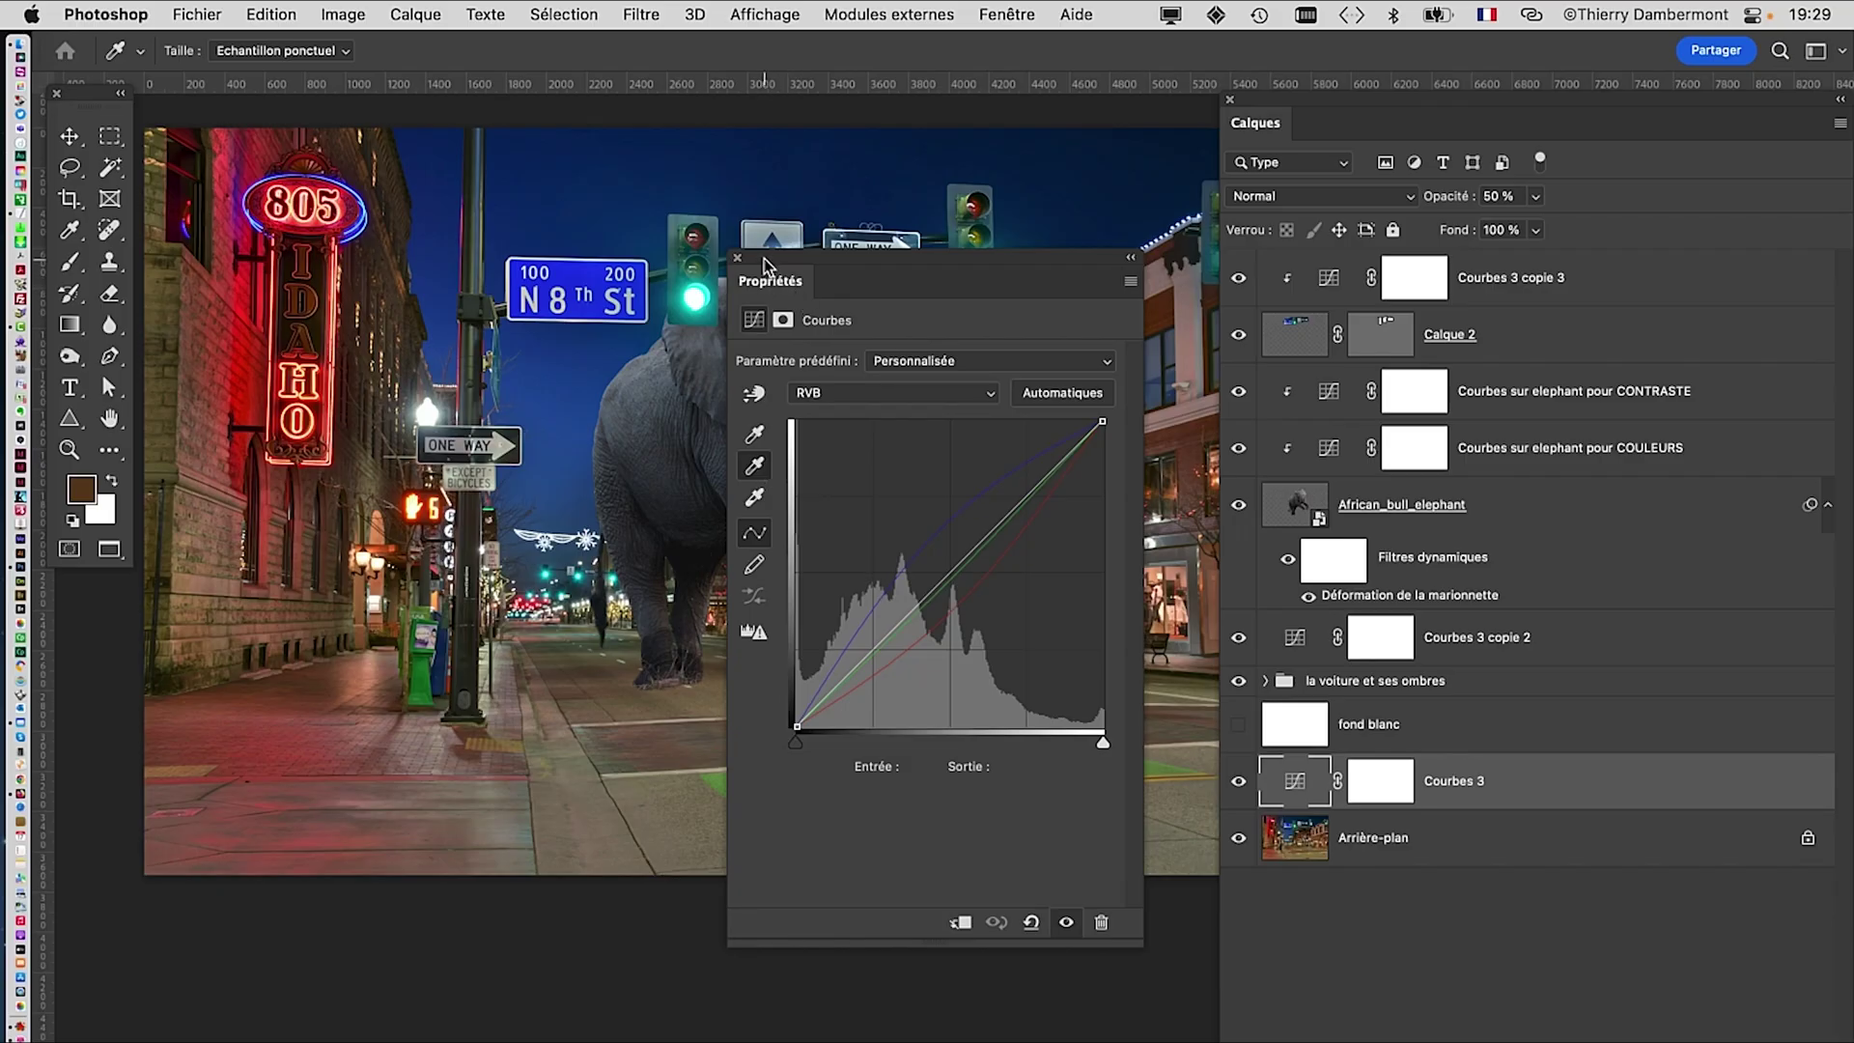
drag(765, 263, 858, 741)
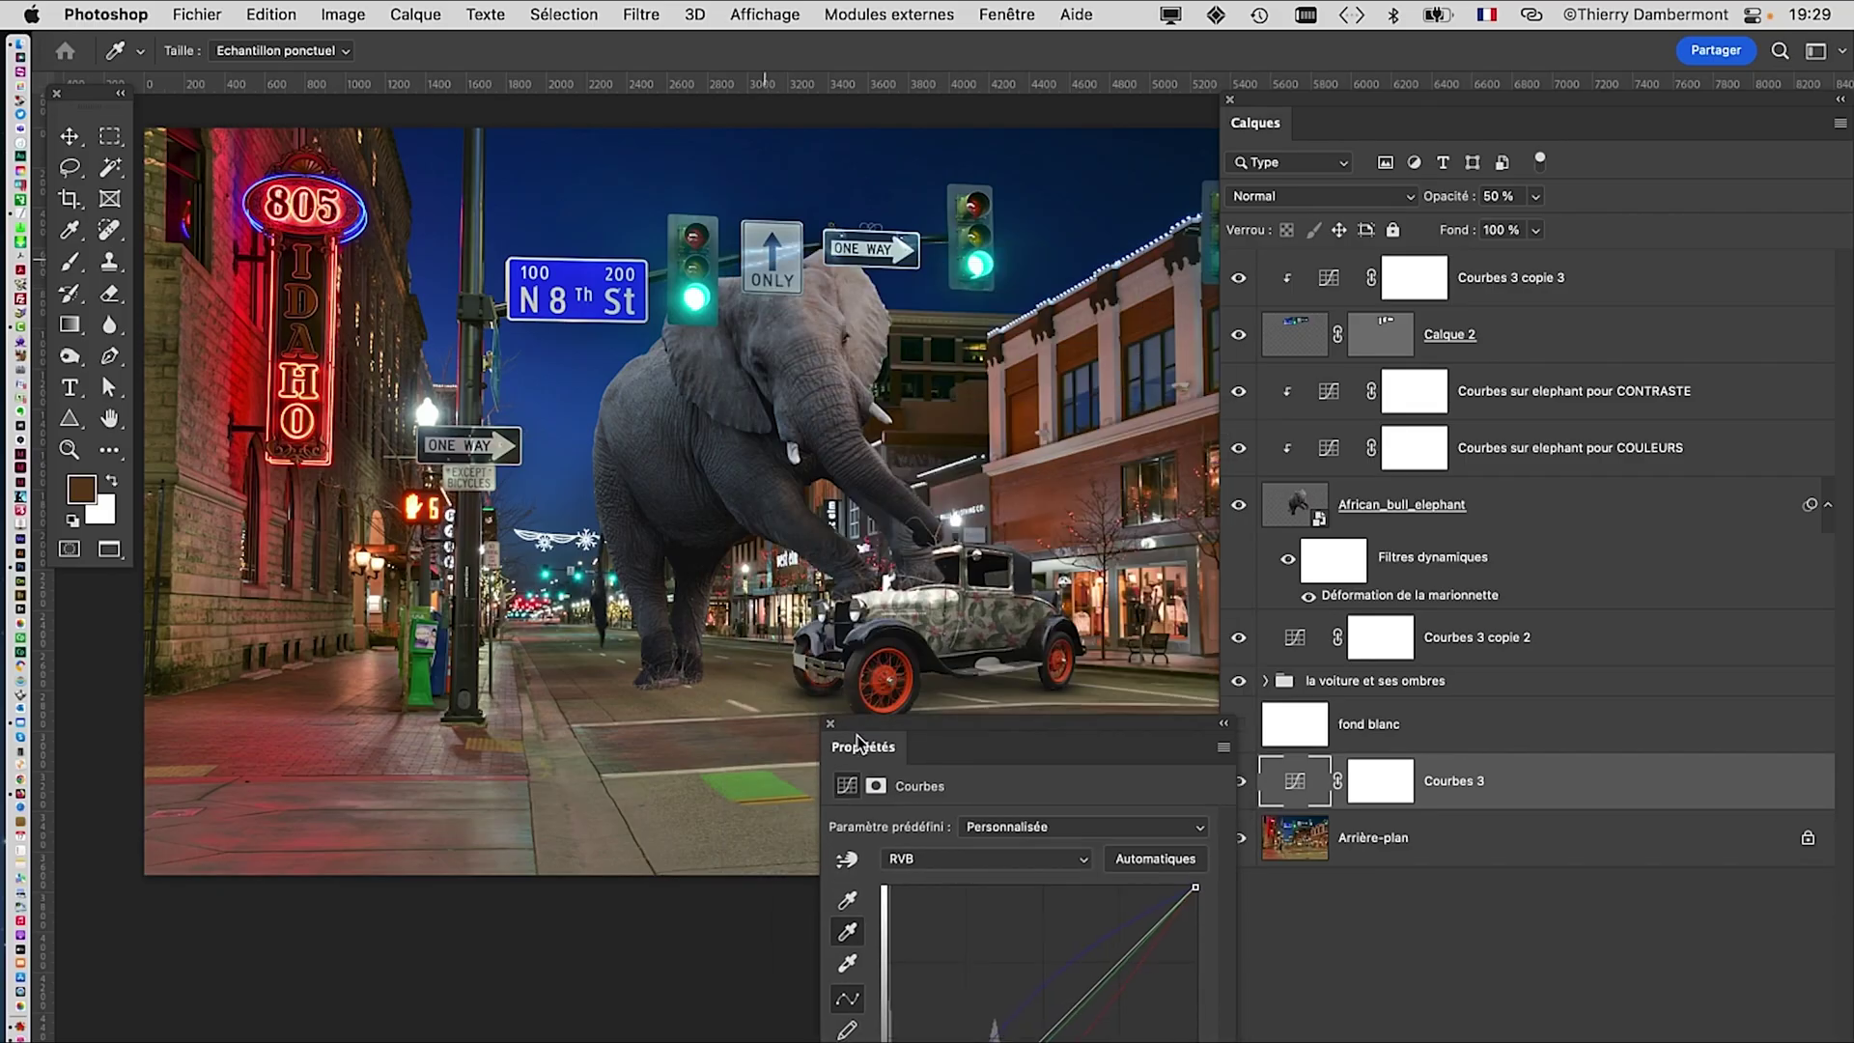
Step: Try grey points for Courbes 3 on the road, the lane markings and the surrounding building facades
click(586, 725)
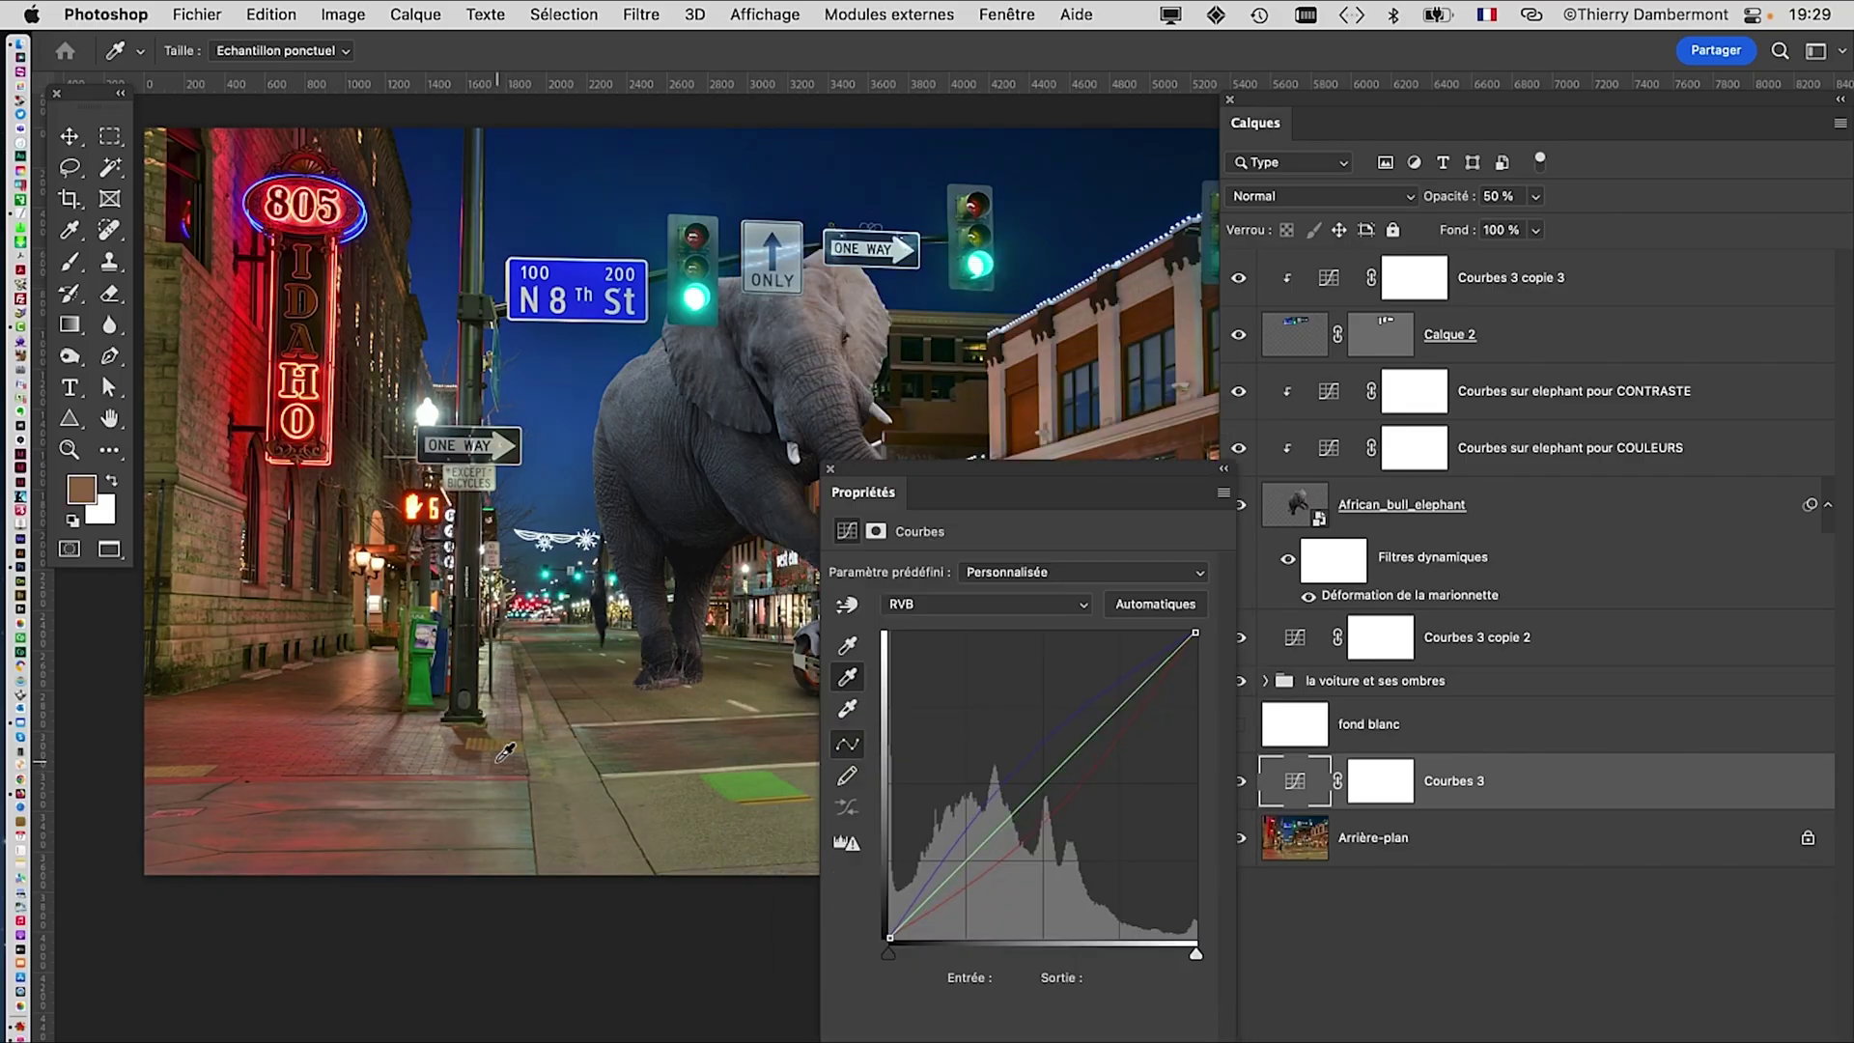
drag(1262, 97, 1640, 106)
drag(905, 487, 1431, 599)
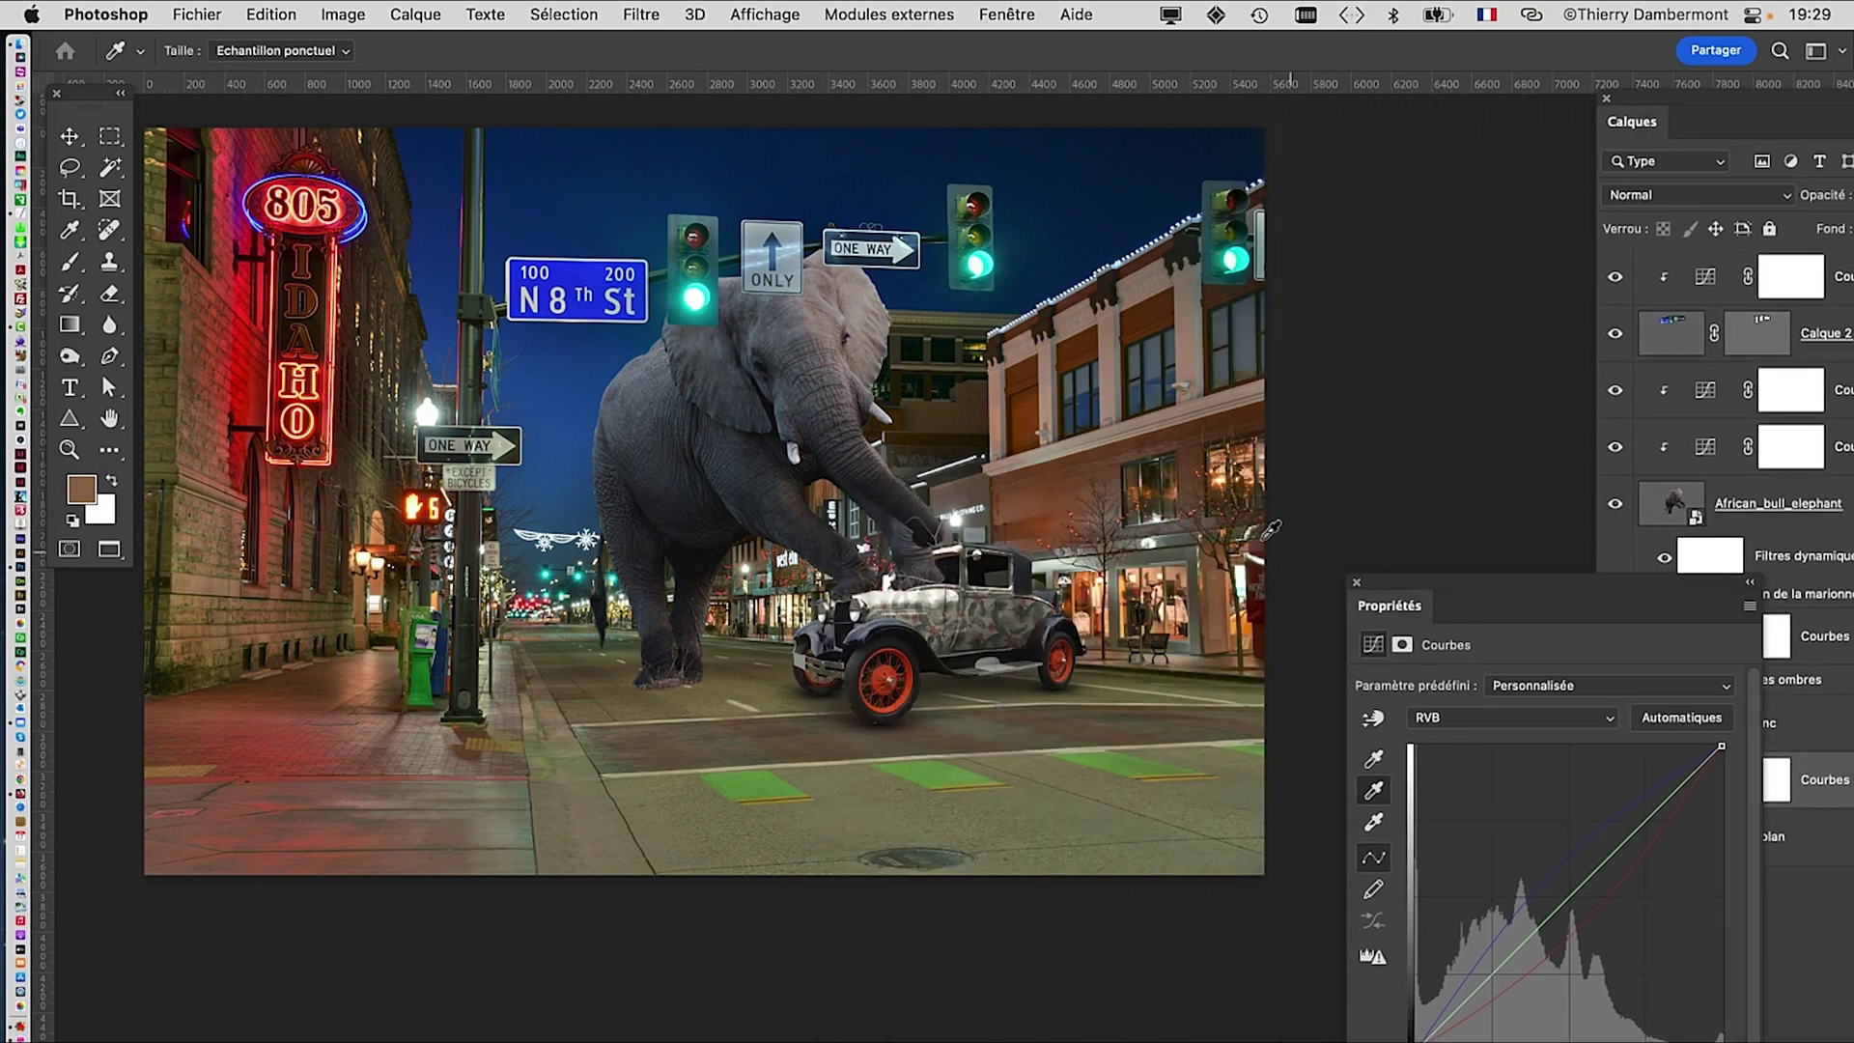
click(1031, 435)
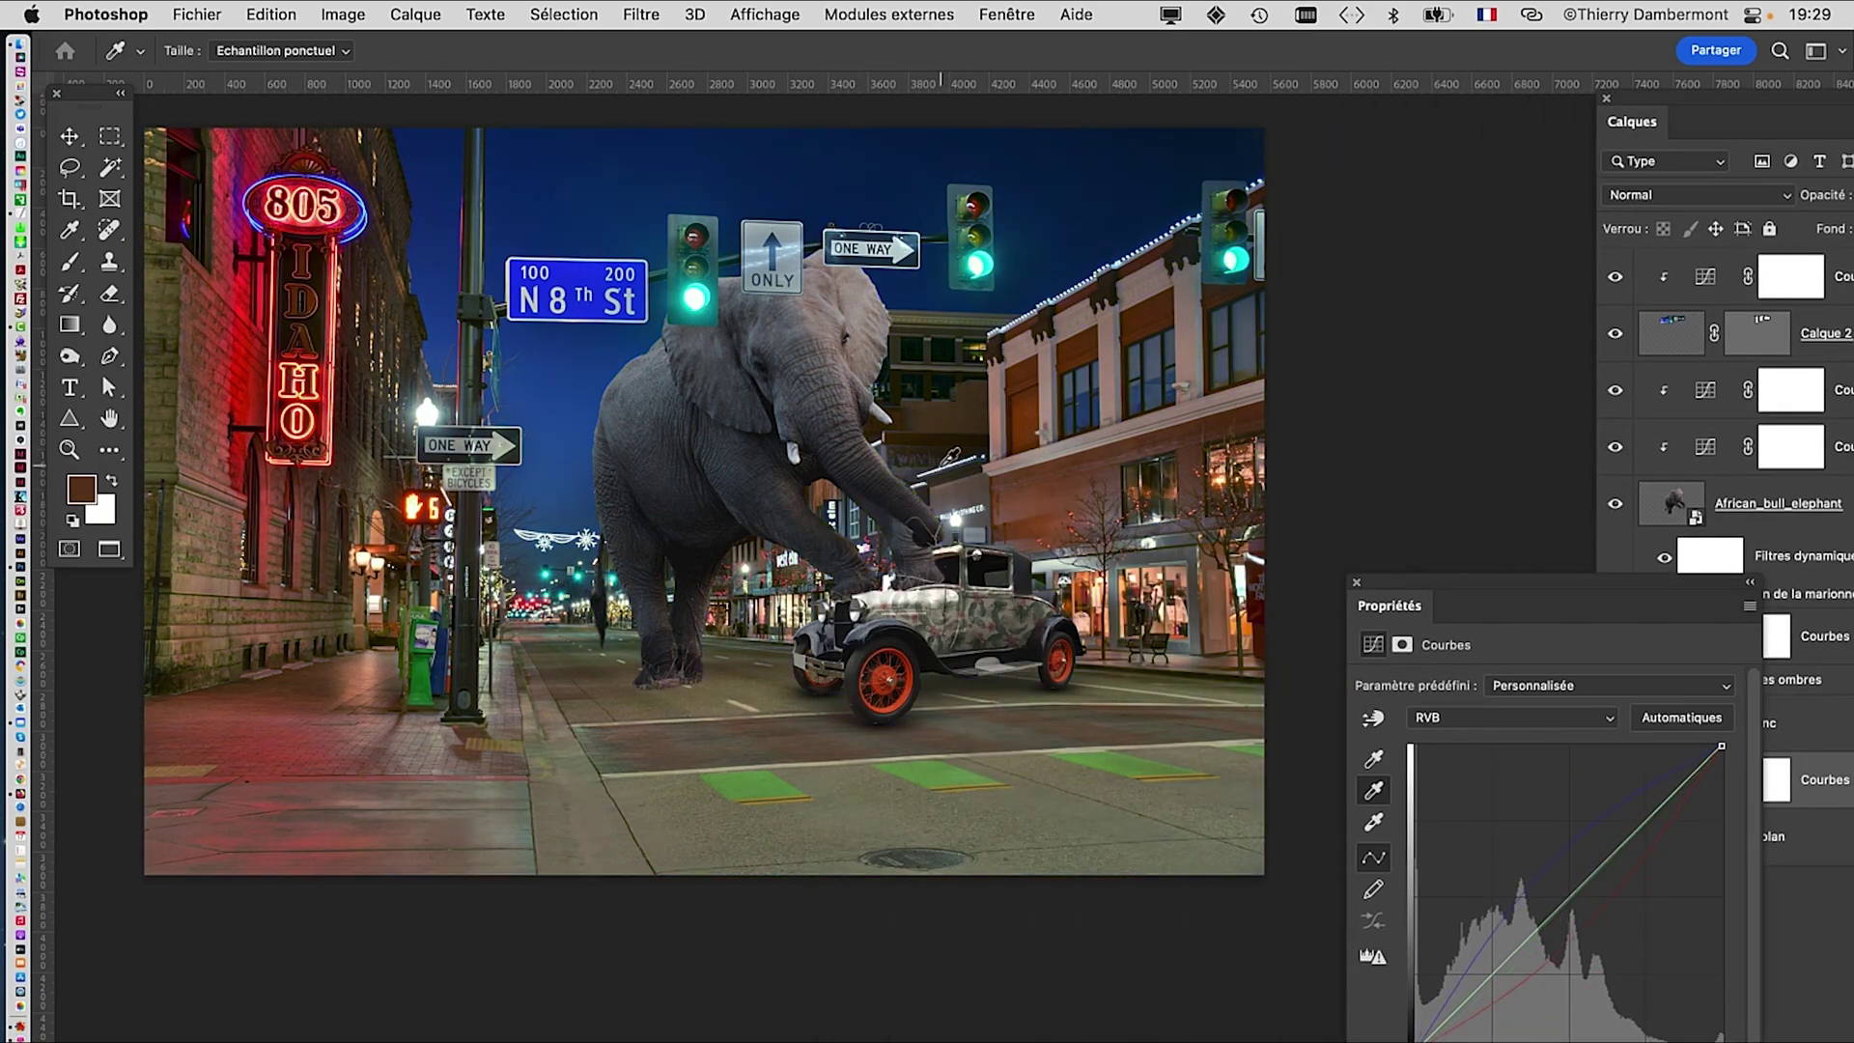
click(968, 487)
click(1020, 551)
click(1126, 548)
click(1053, 375)
click(1025, 396)
click(1026, 379)
click(1034, 396)
click(1107, 778)
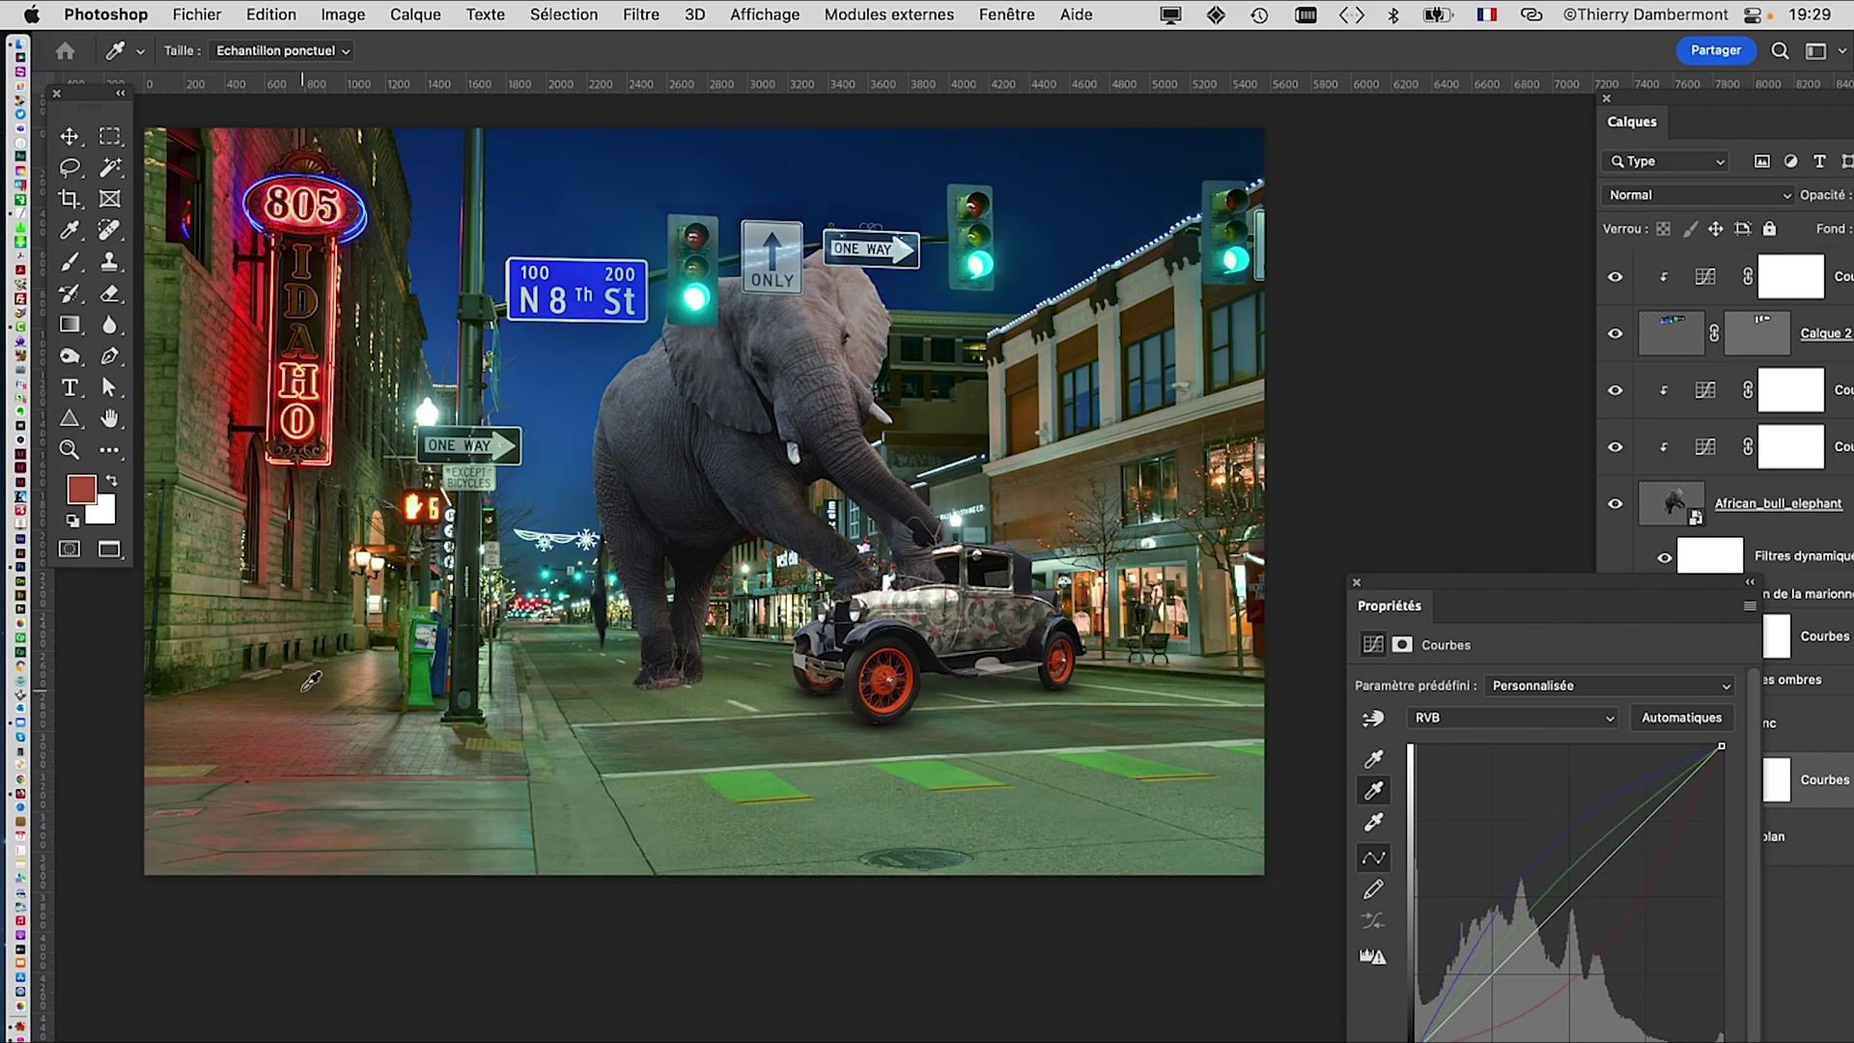
click(302, 555)
Step: Hide the Courbes 3 adjustment and clear the view to examine the street's original colours
drag(1412, 581, 304, 792)
drag(1638, 89, 1251, 29)
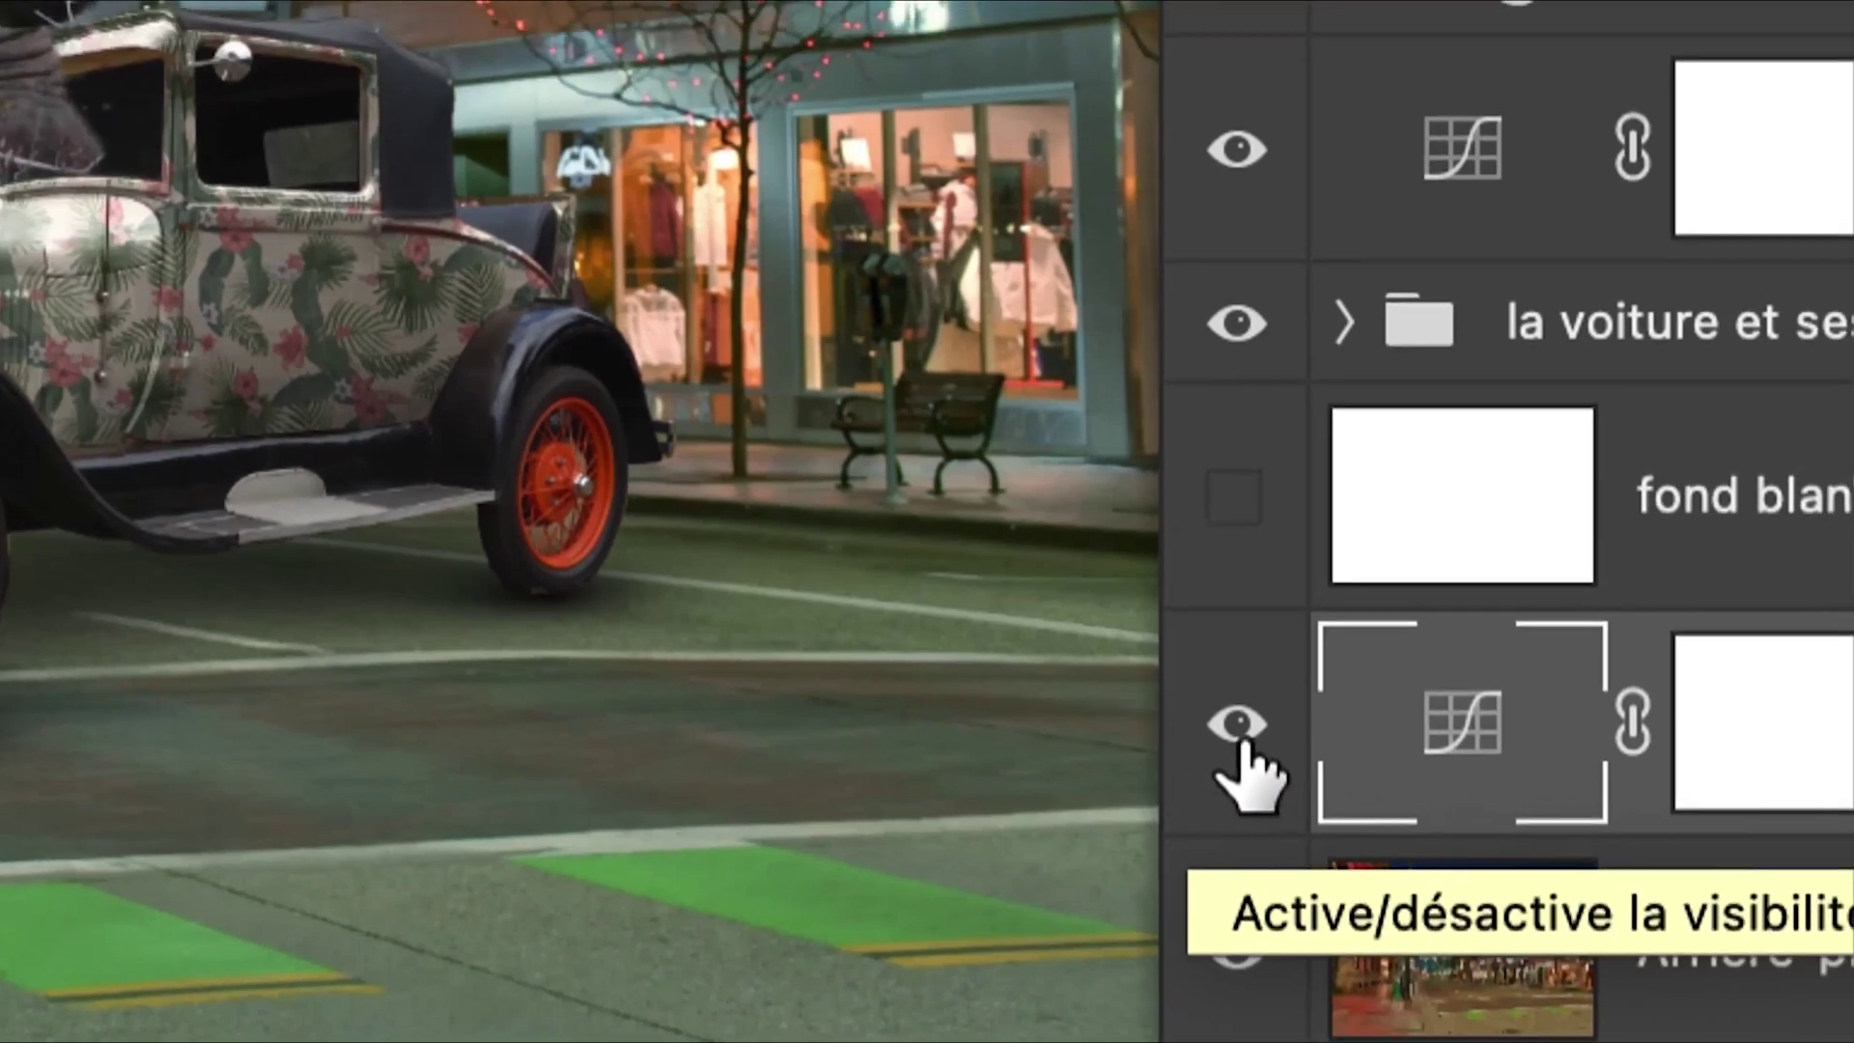
click(1239, 741)
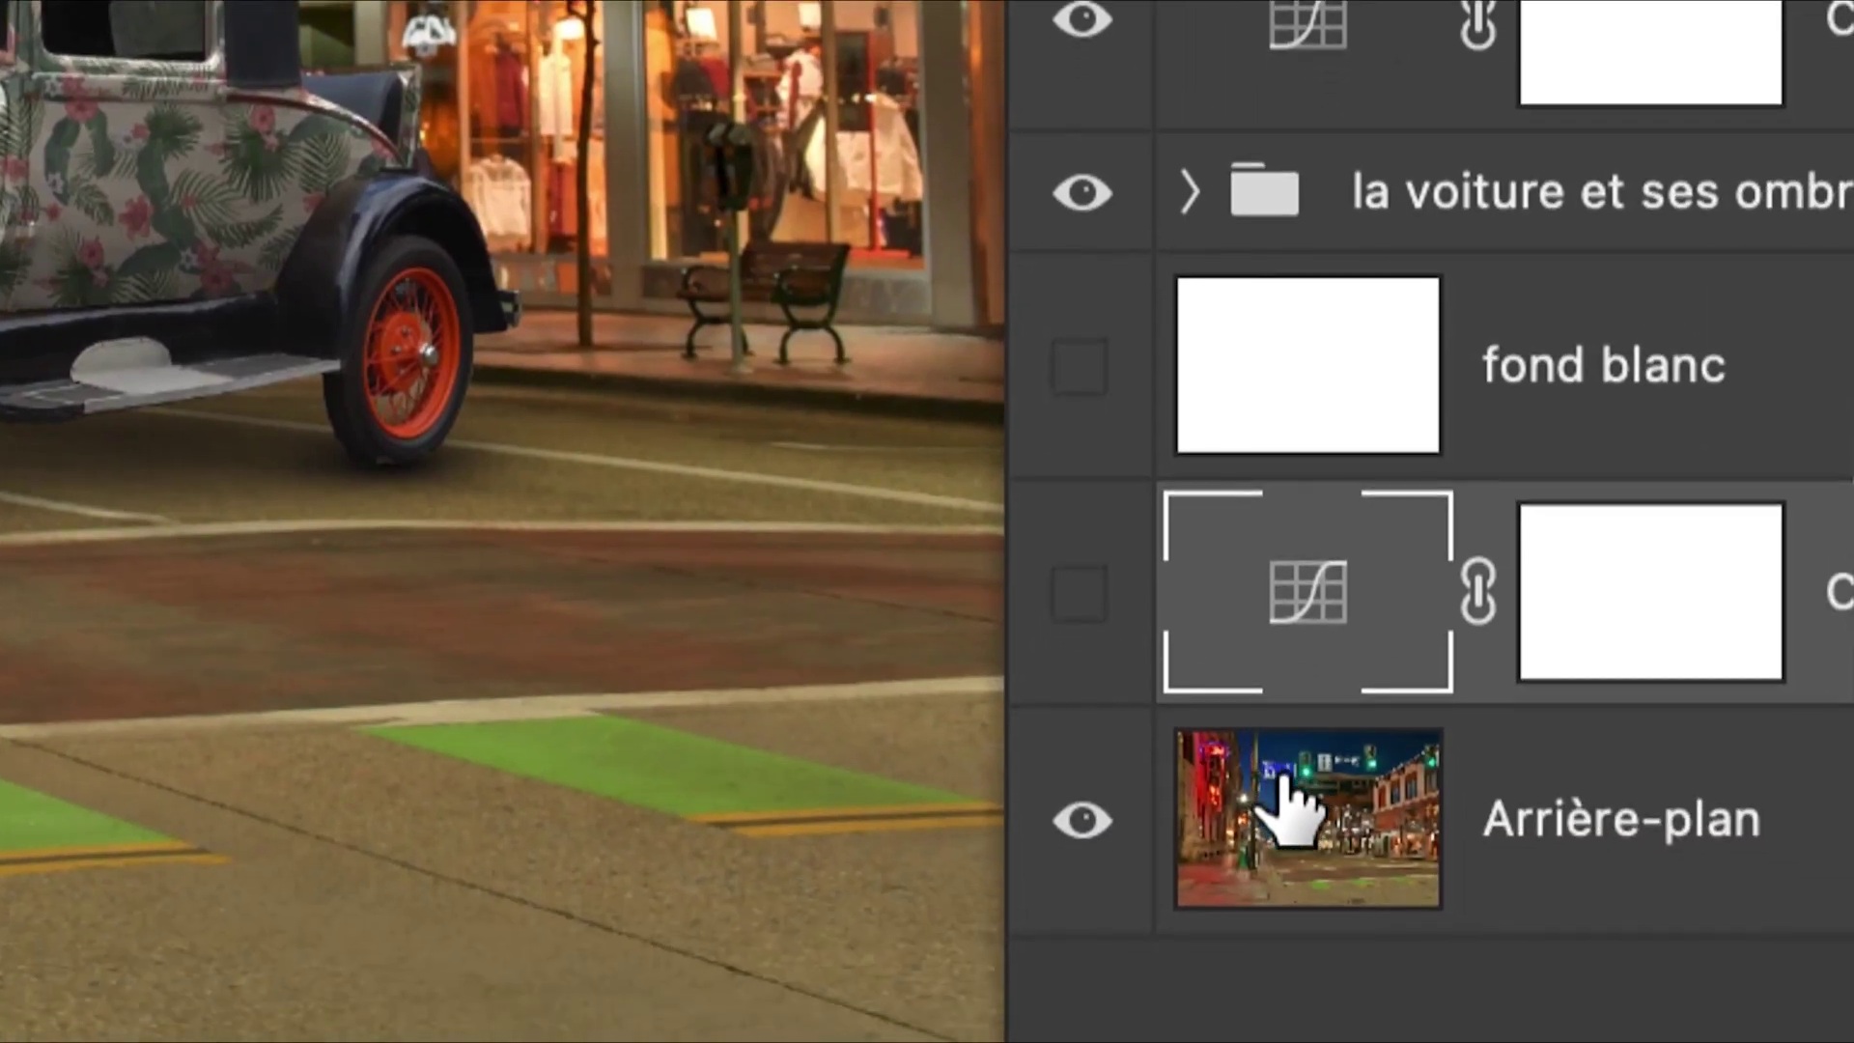
drag(1437, 930, 1443, 925)
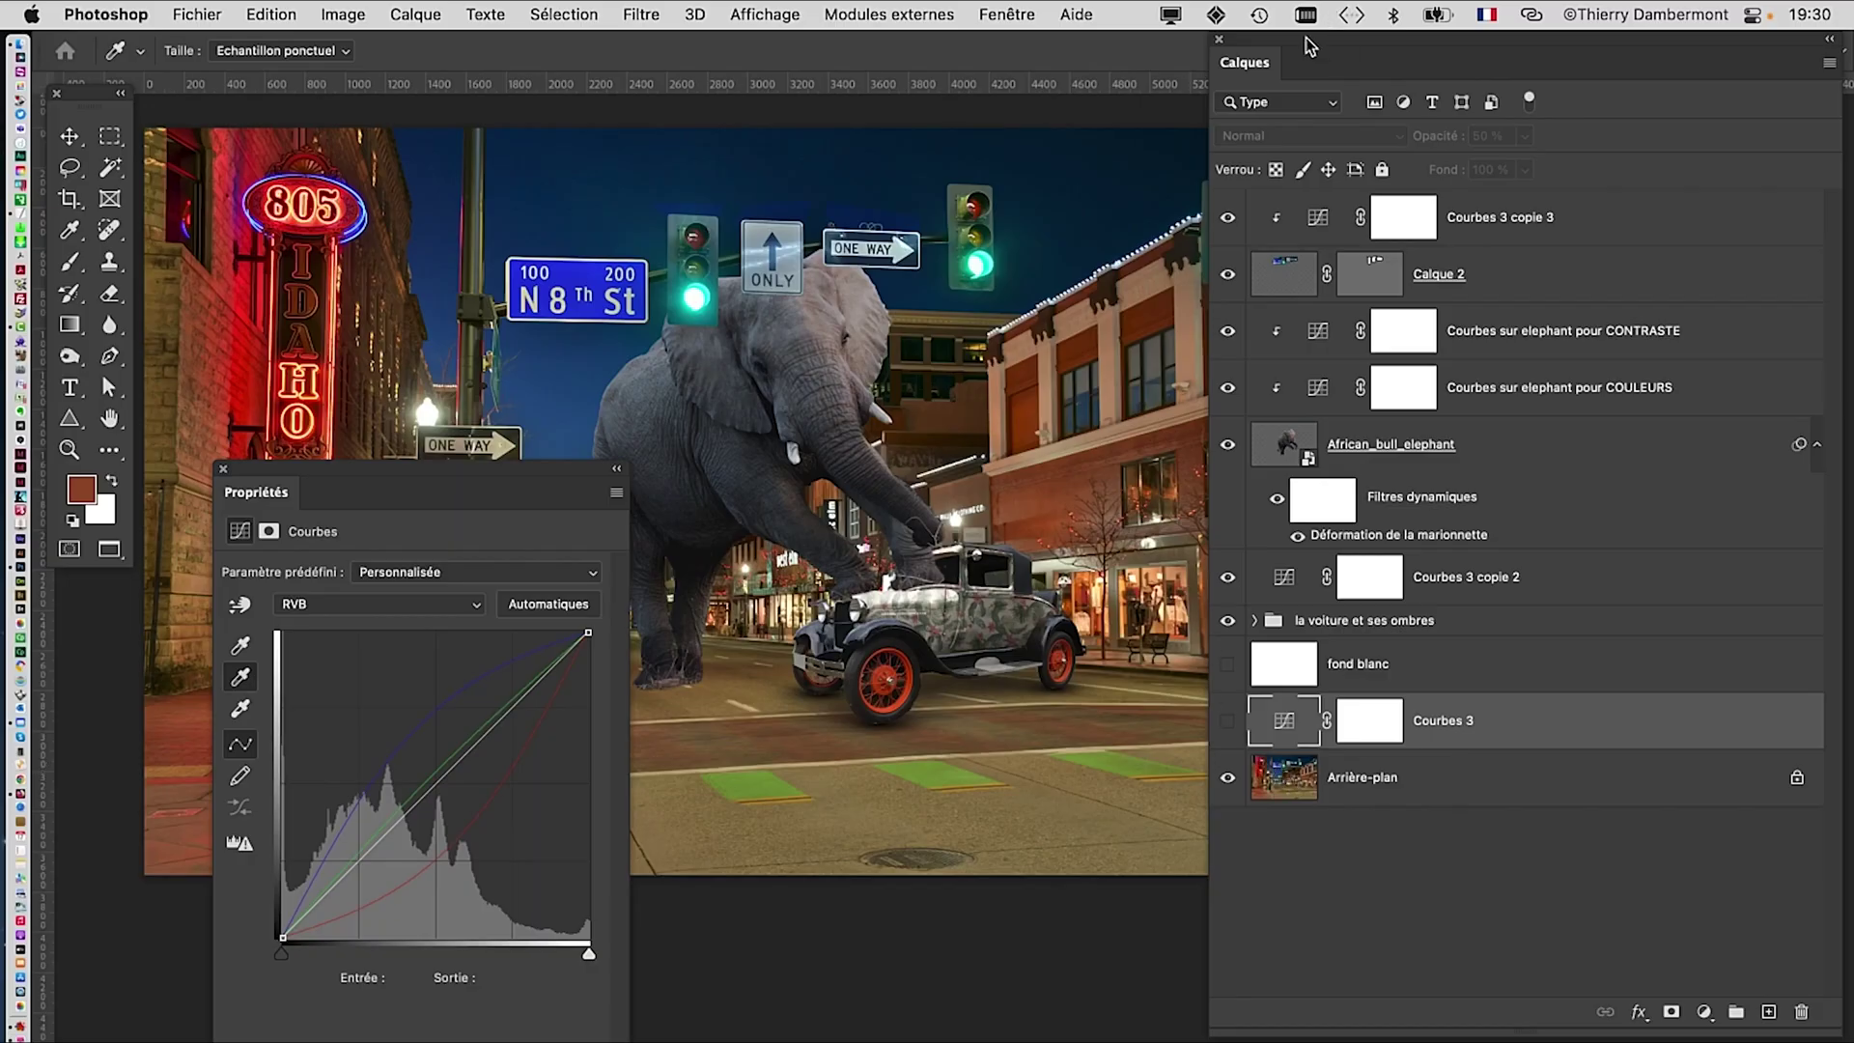
drag(1306, 41, 1620, 67)
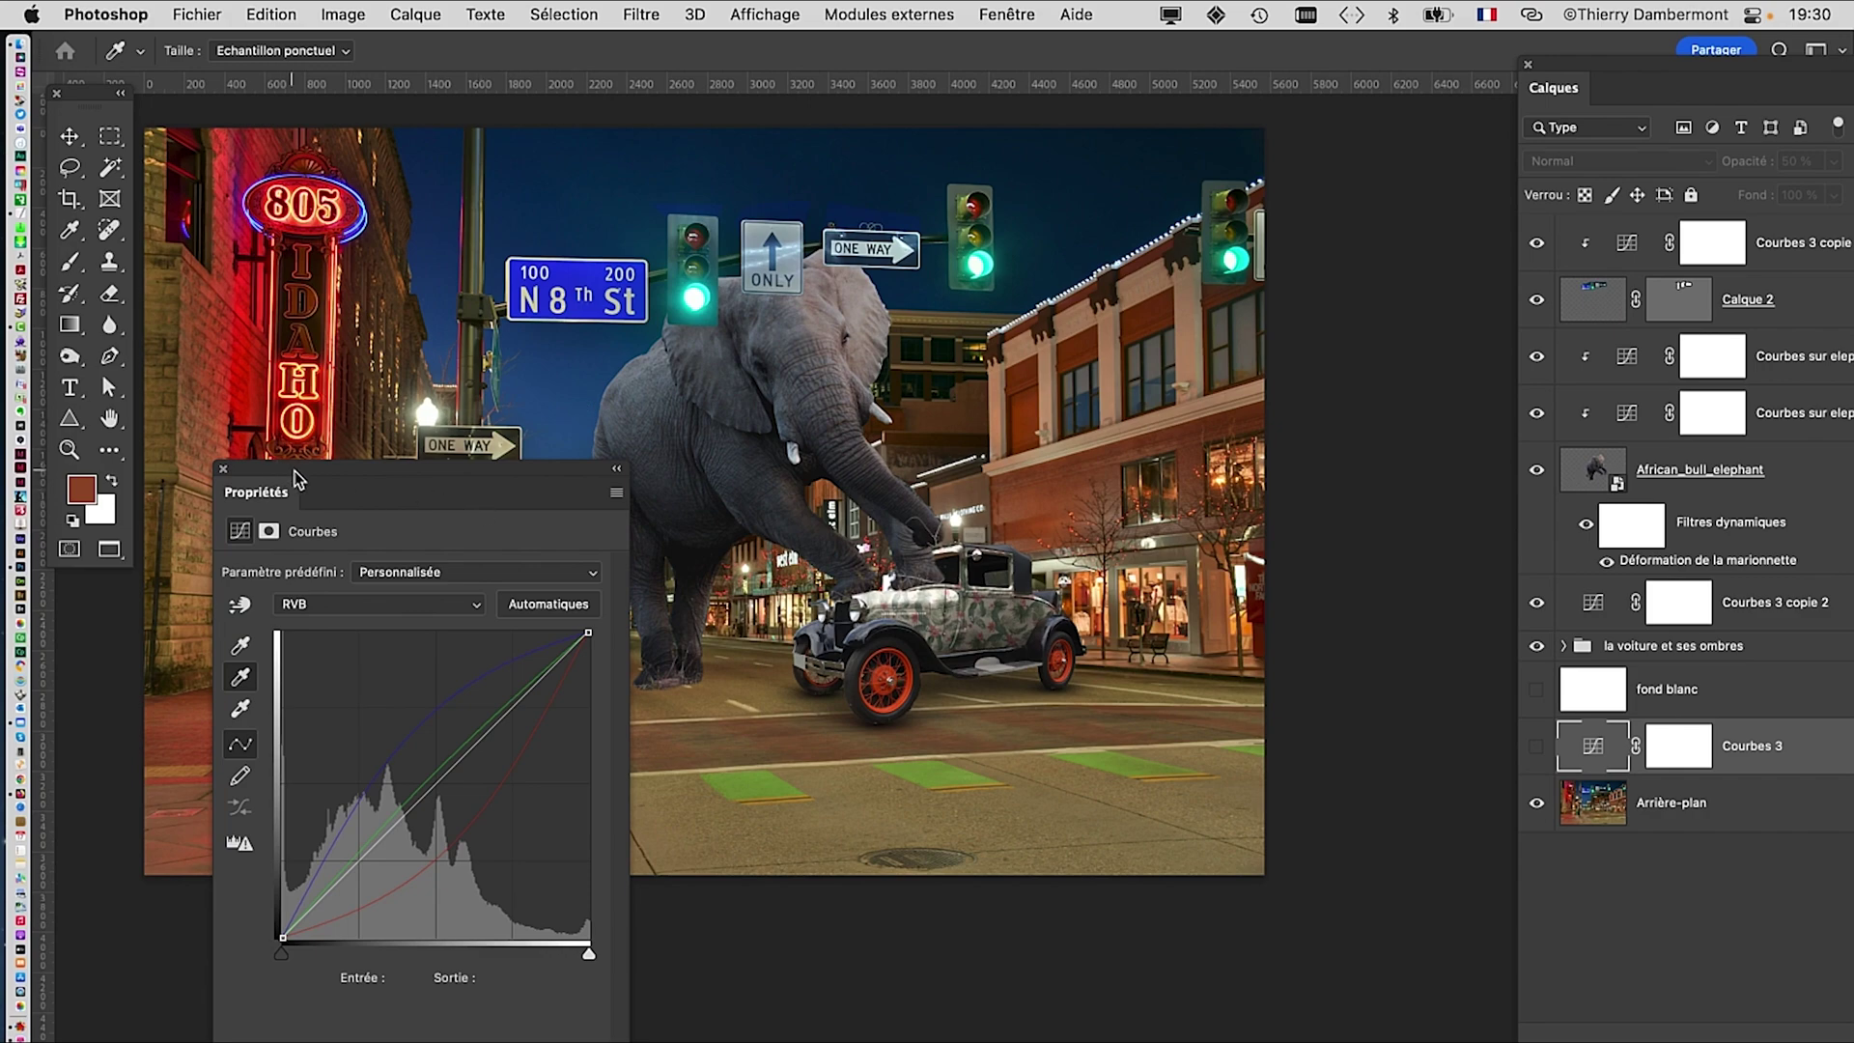
drag(292, 475, 1214, 930)
double_click(1202, 923)
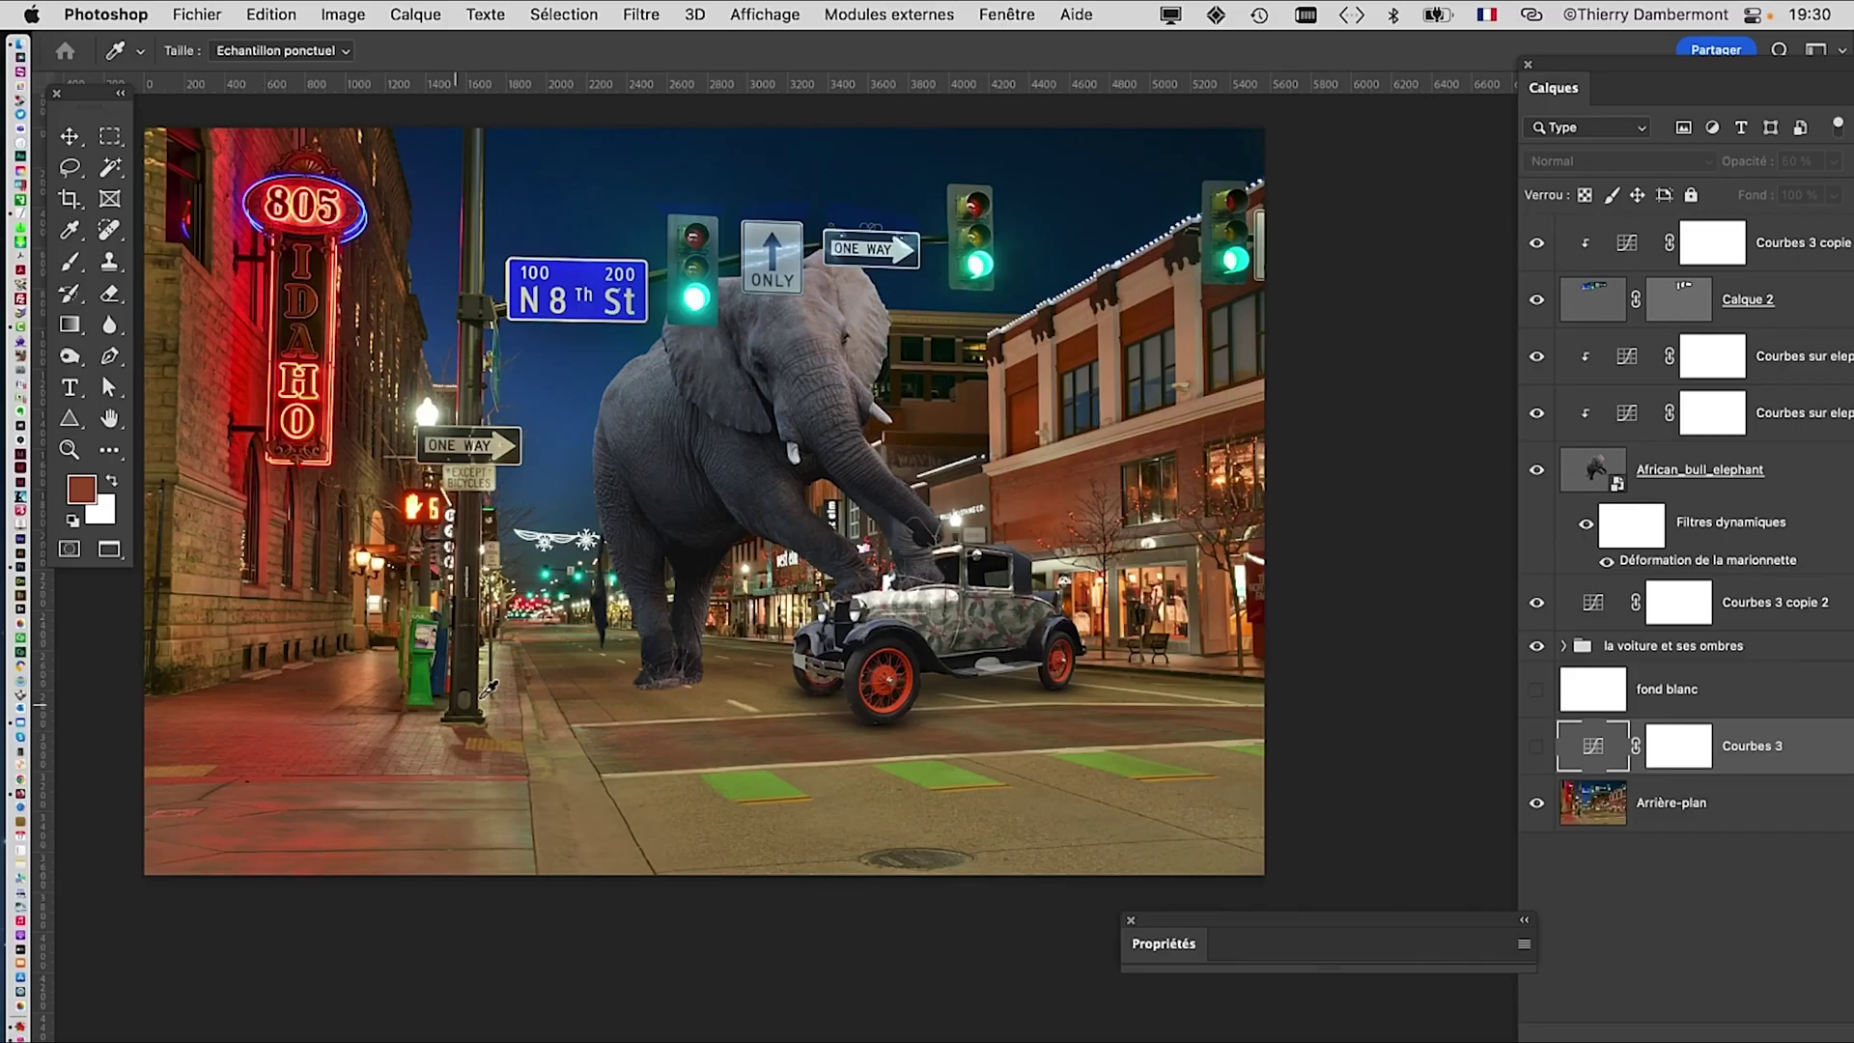
Step: Show Courbes 3 again and set its grey point on the orange-brown wall of the corner building behind the elephant
drag(1609, 65, 1352, 58)
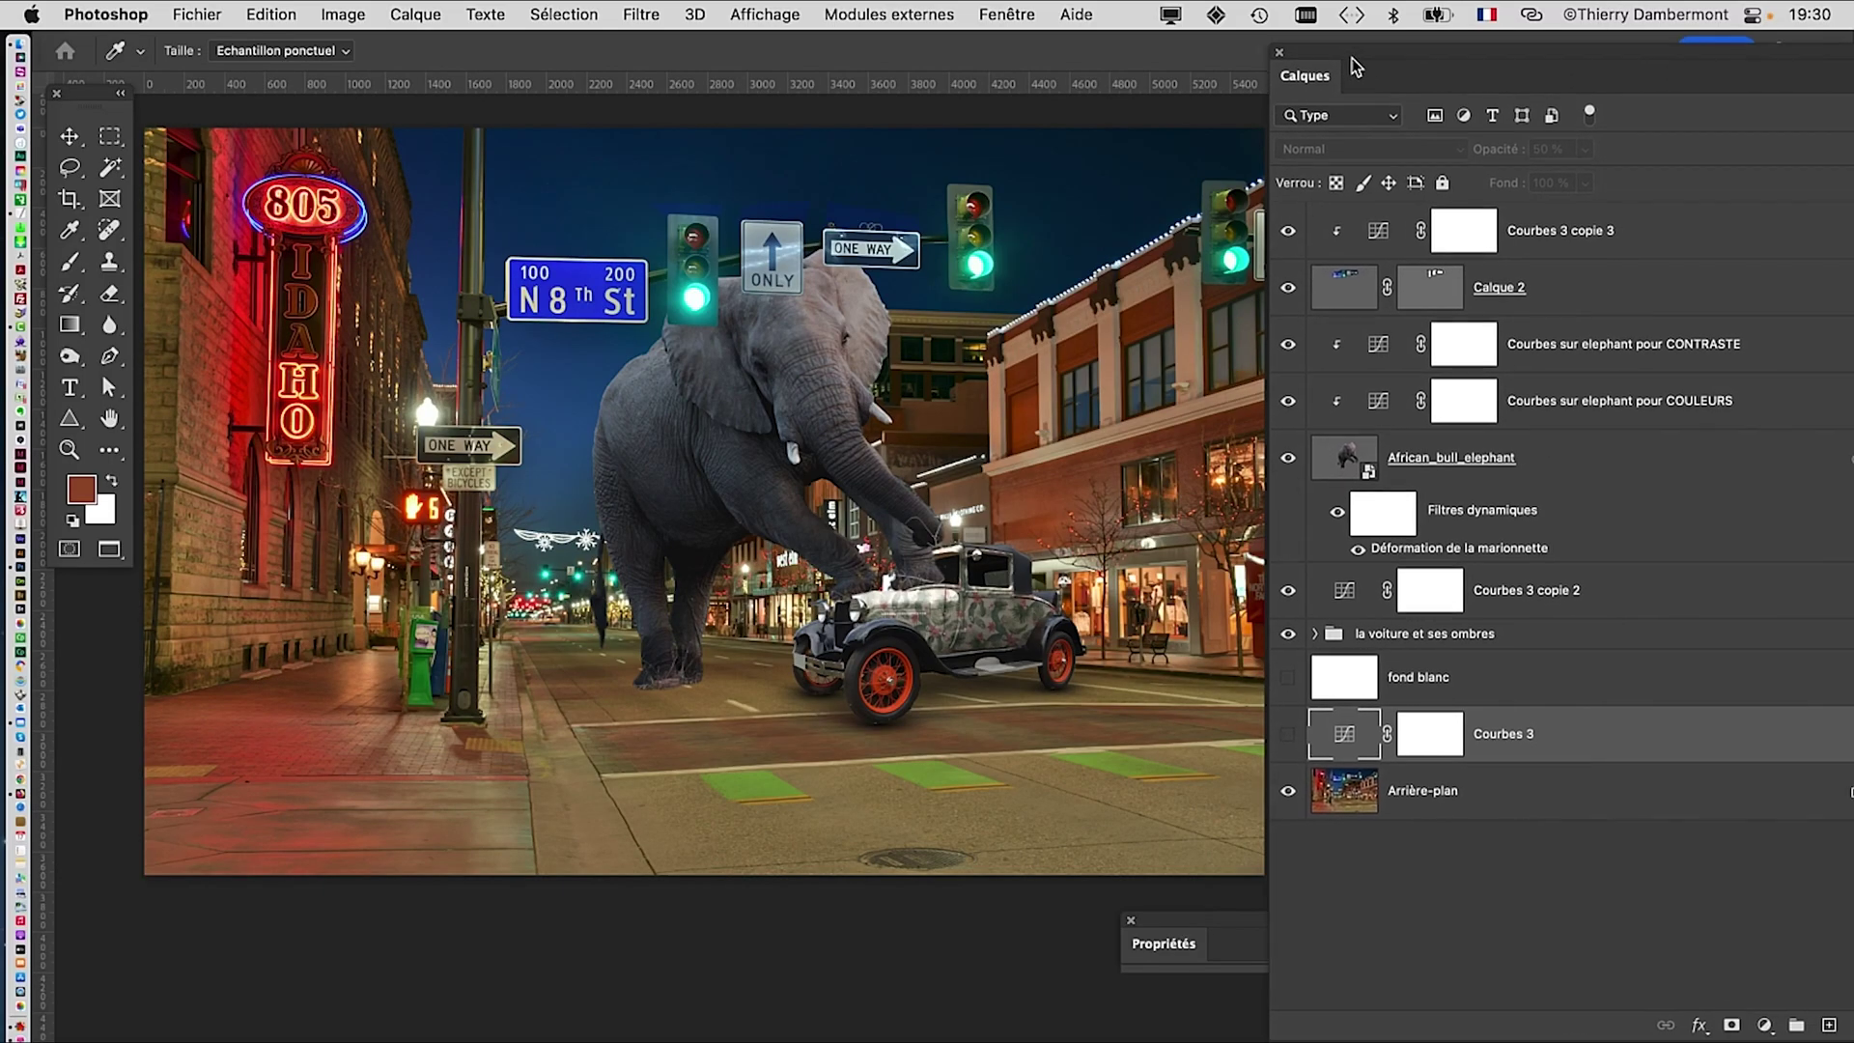
click(1288, 736)
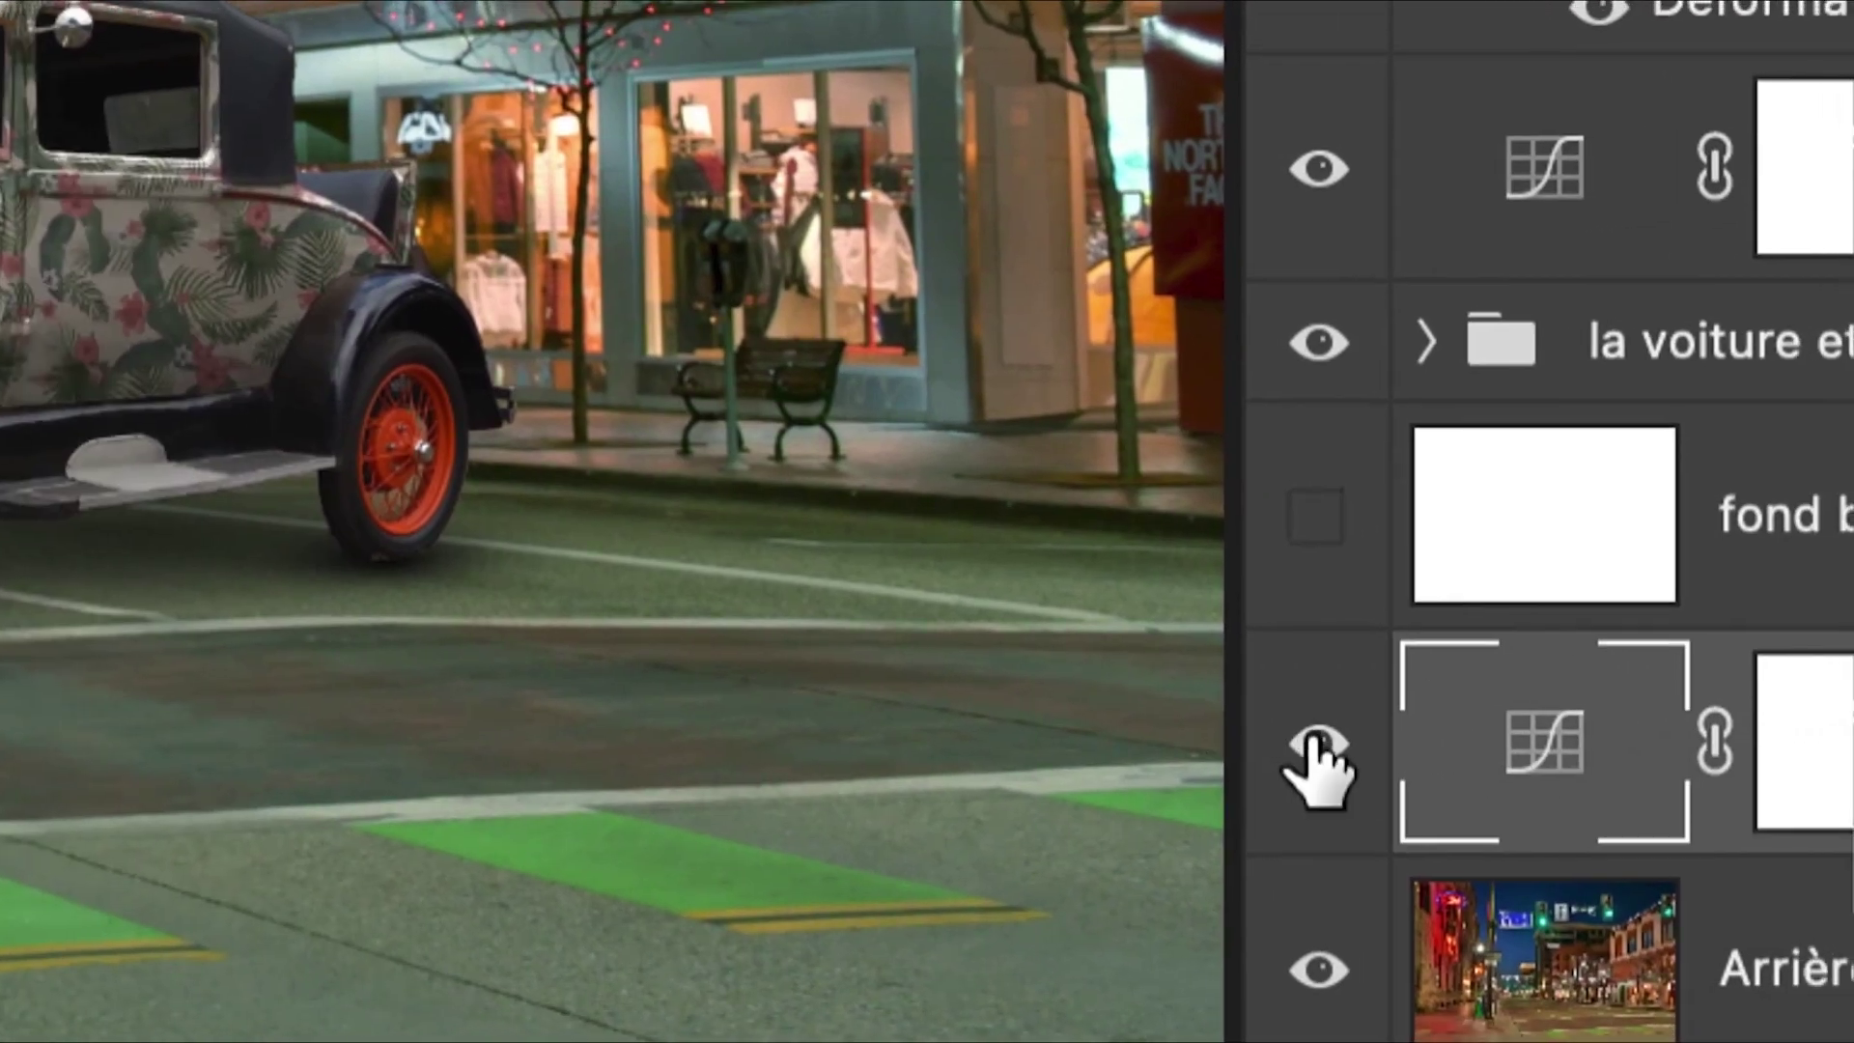
click(936, 710)
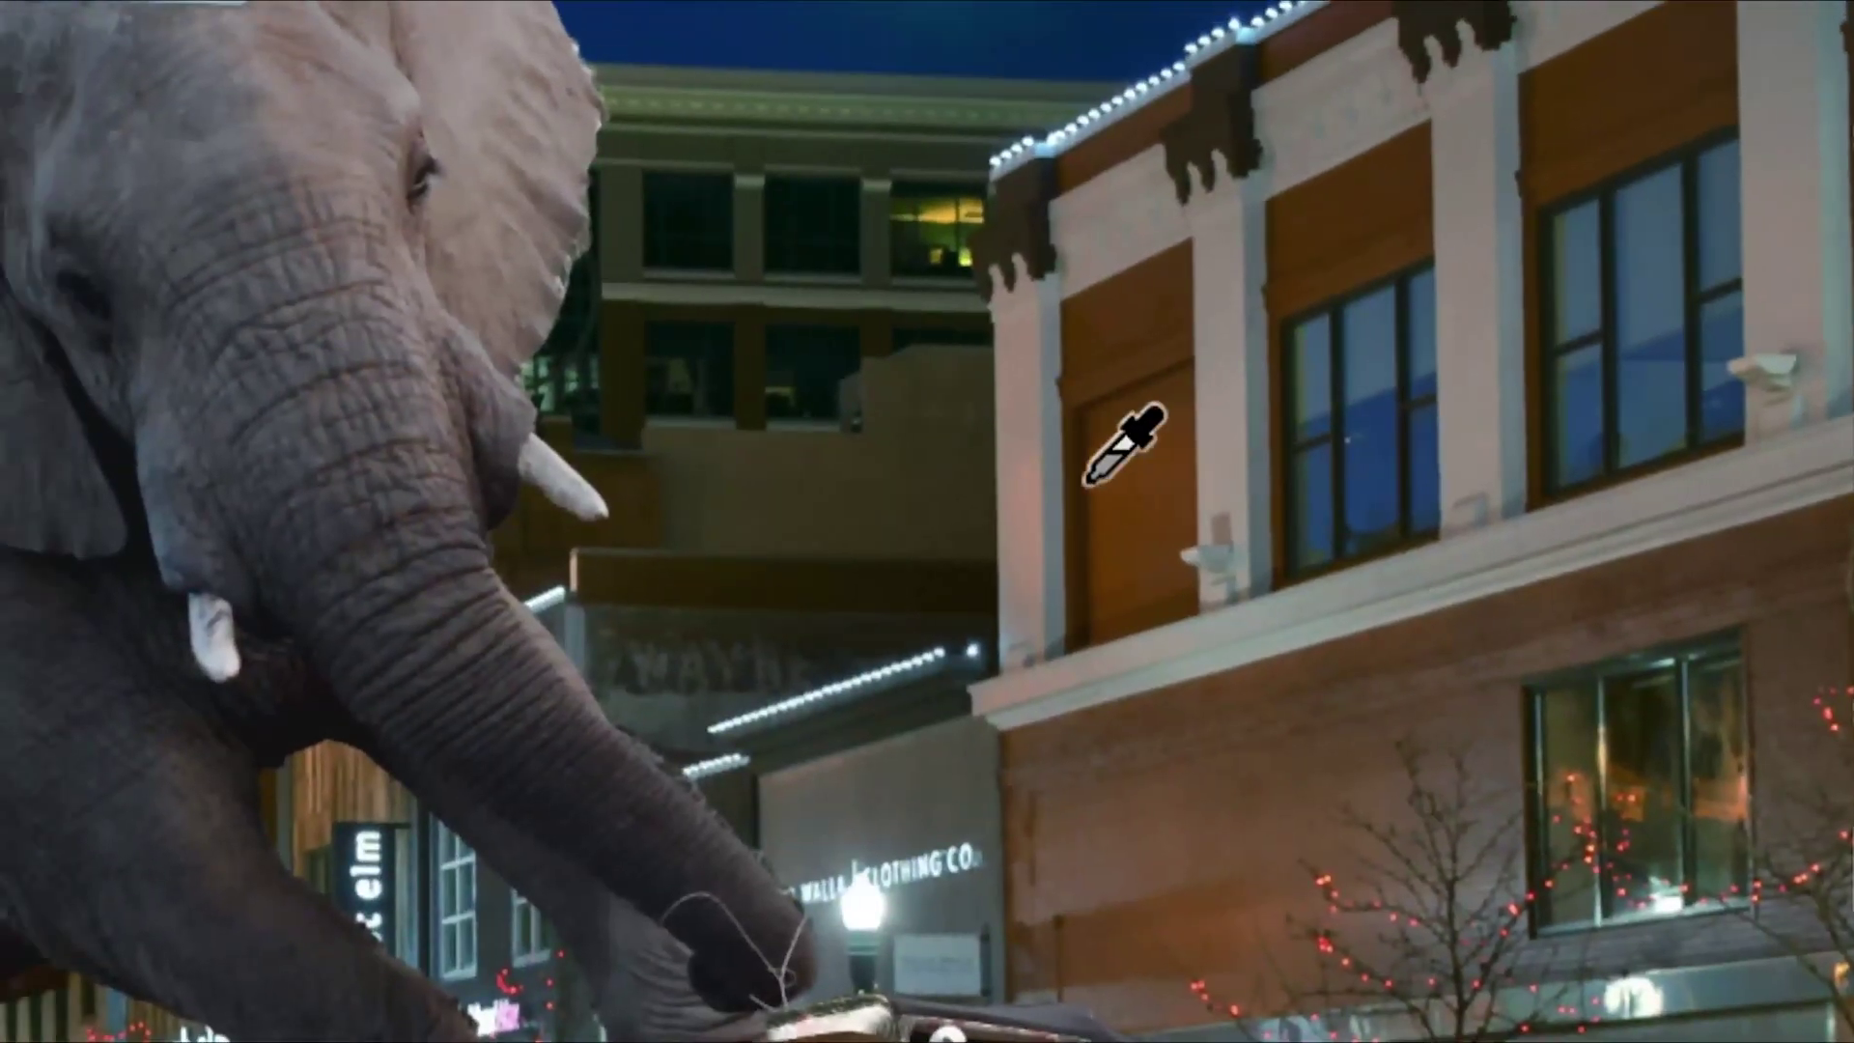
click(1089, 481)
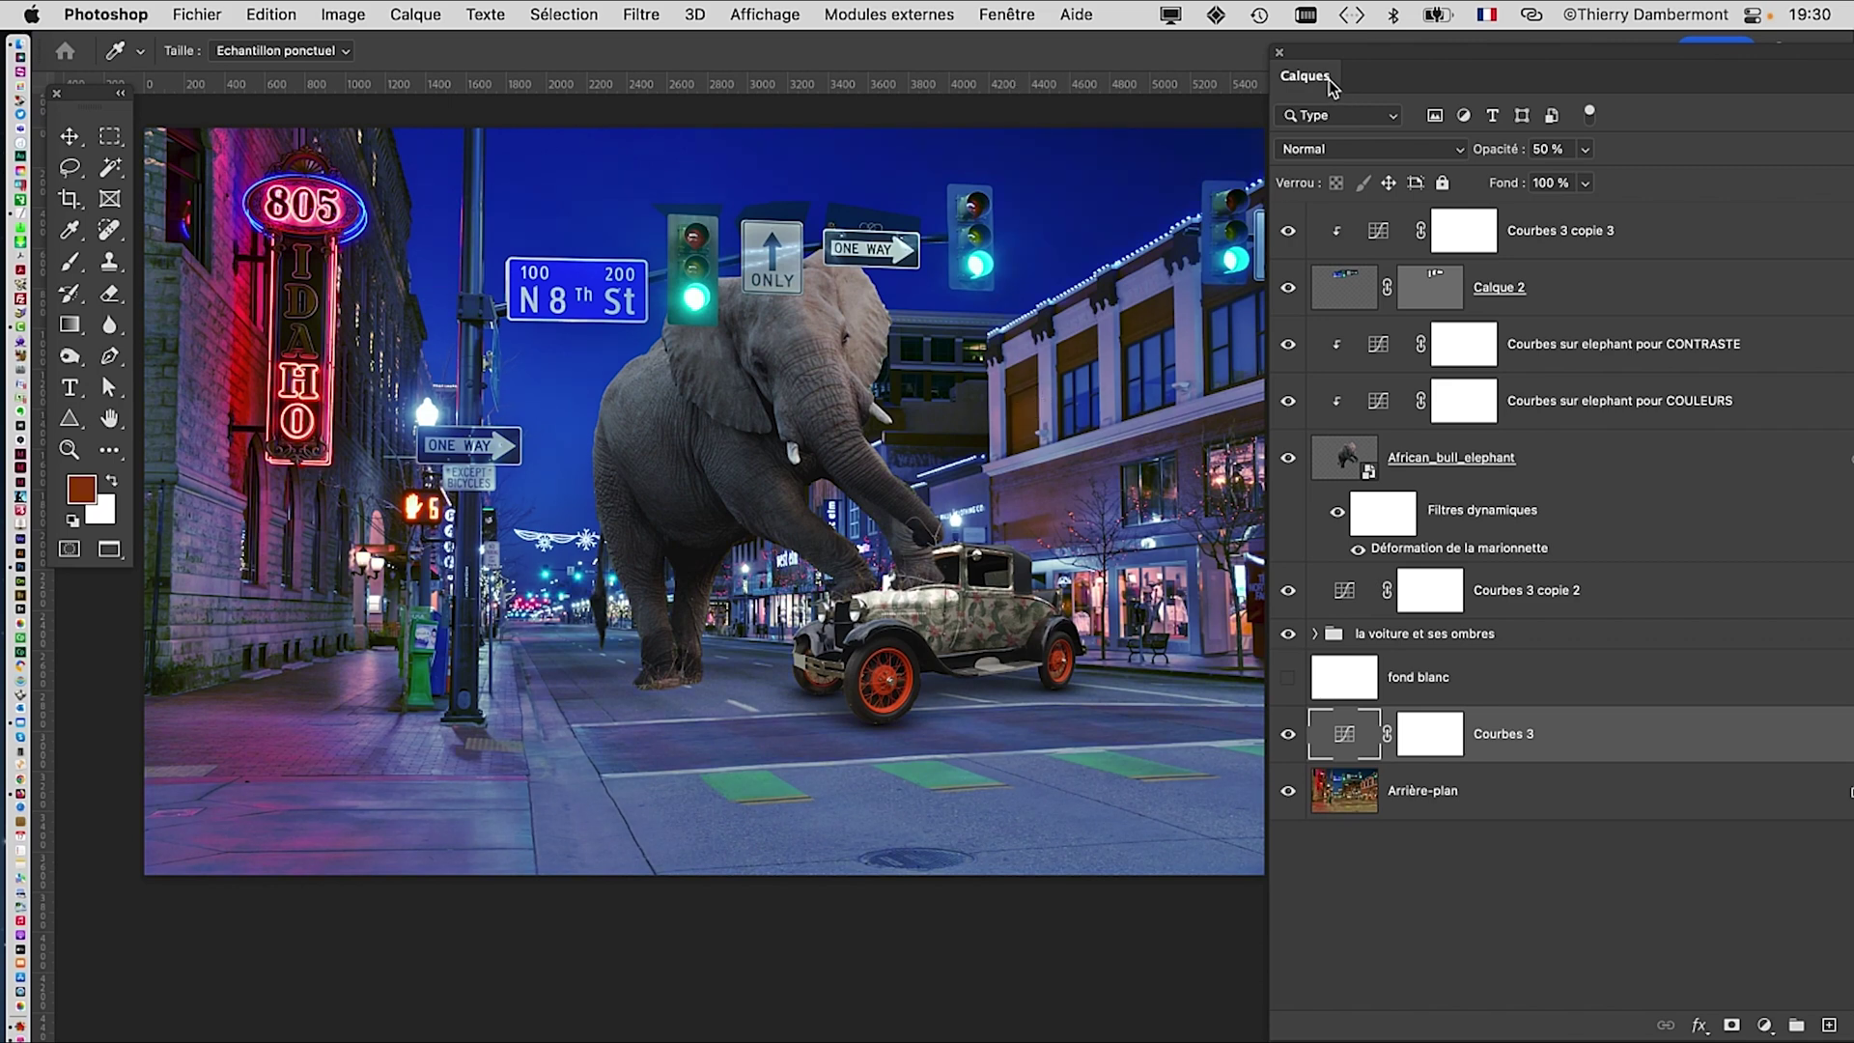
Step: Raise the opacity of the Courbes 3 adjustment to 100 %
drag(1333, 55, 1107, 43)
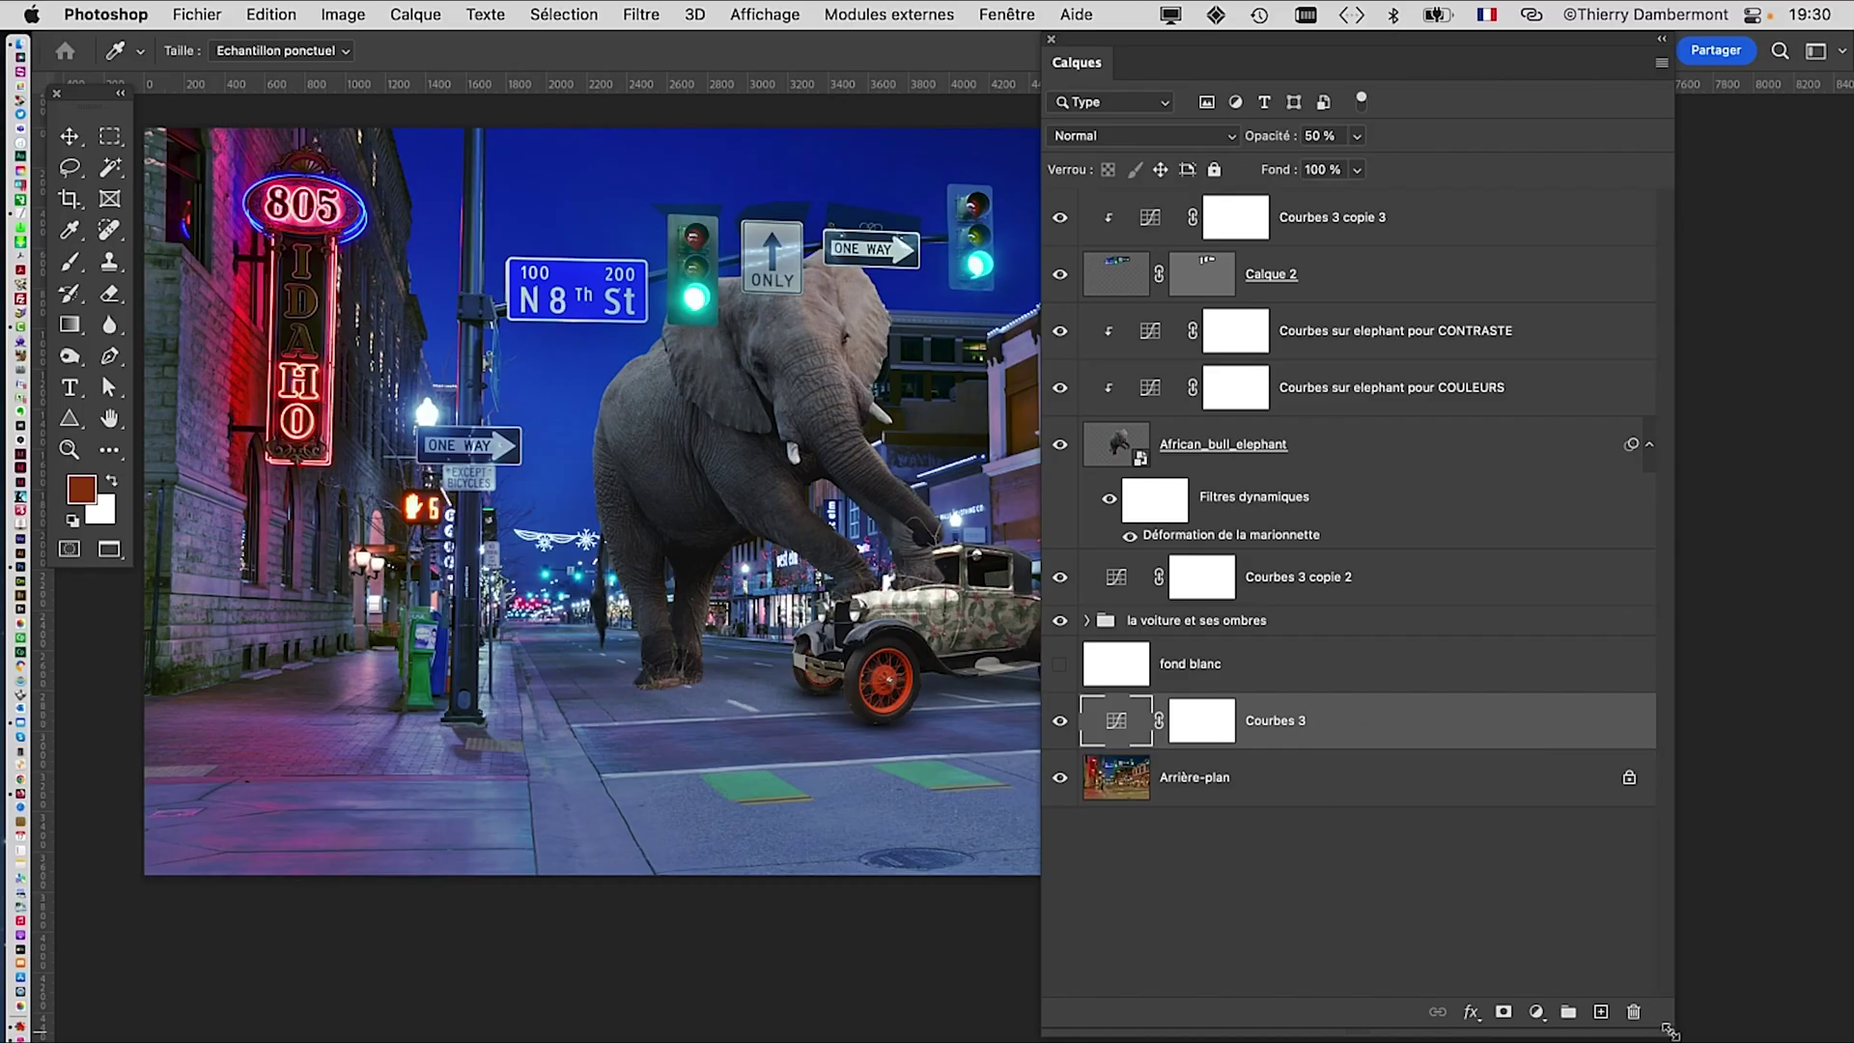
drag(1663, 1026, 1559, 1024)
drag(1196, 44, 1417, 50)
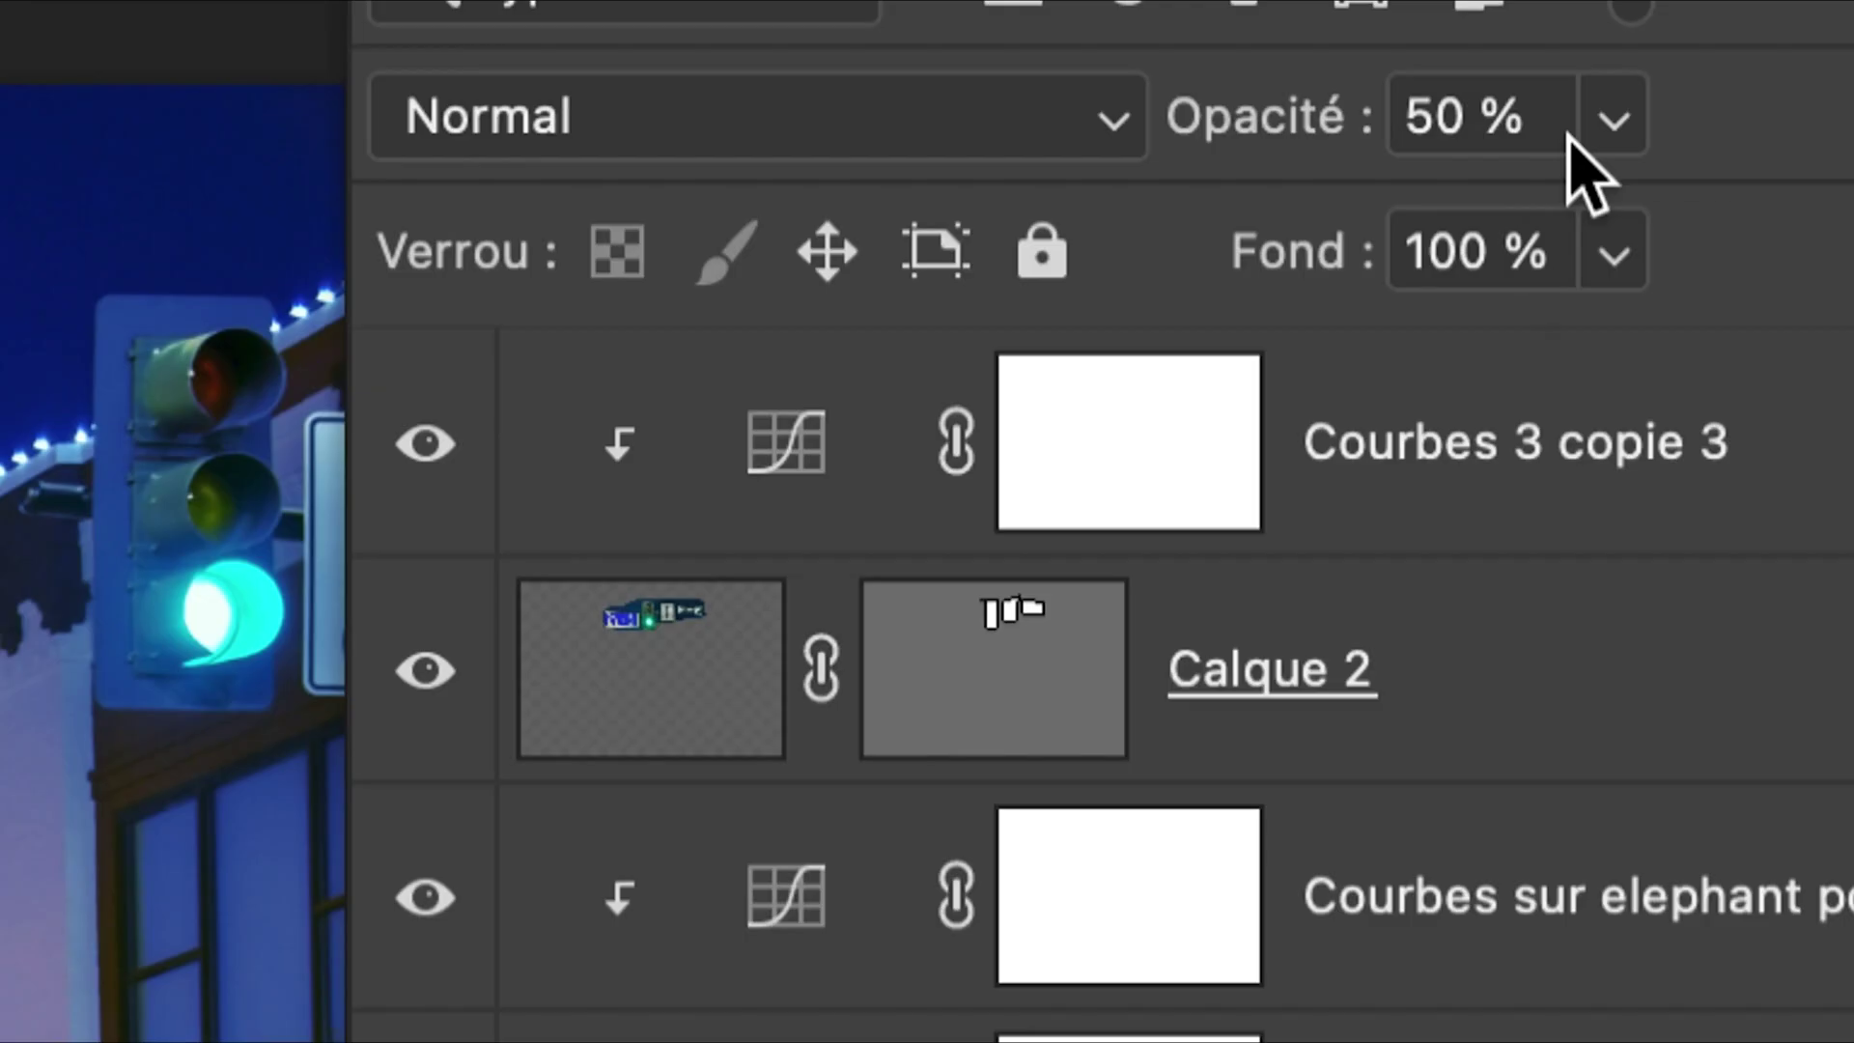
click(1581, 136)
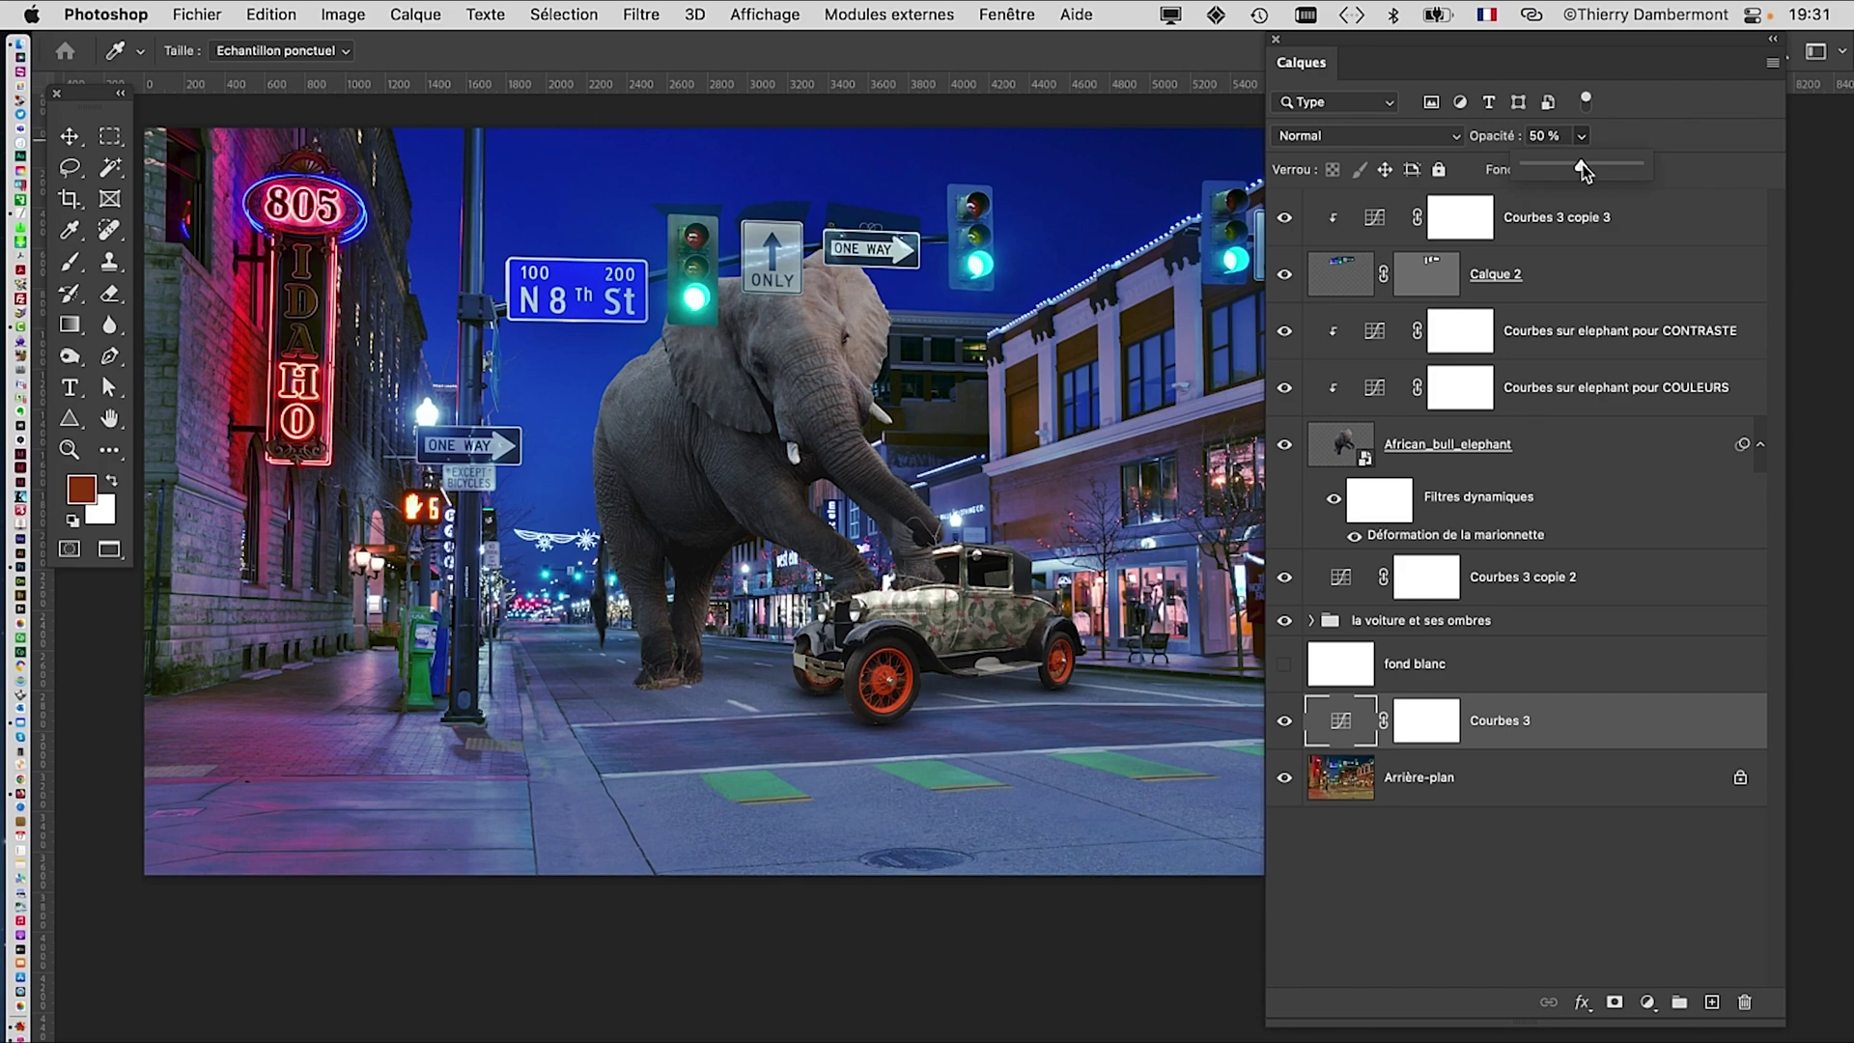
drag(1584, 172, 1637, 170)
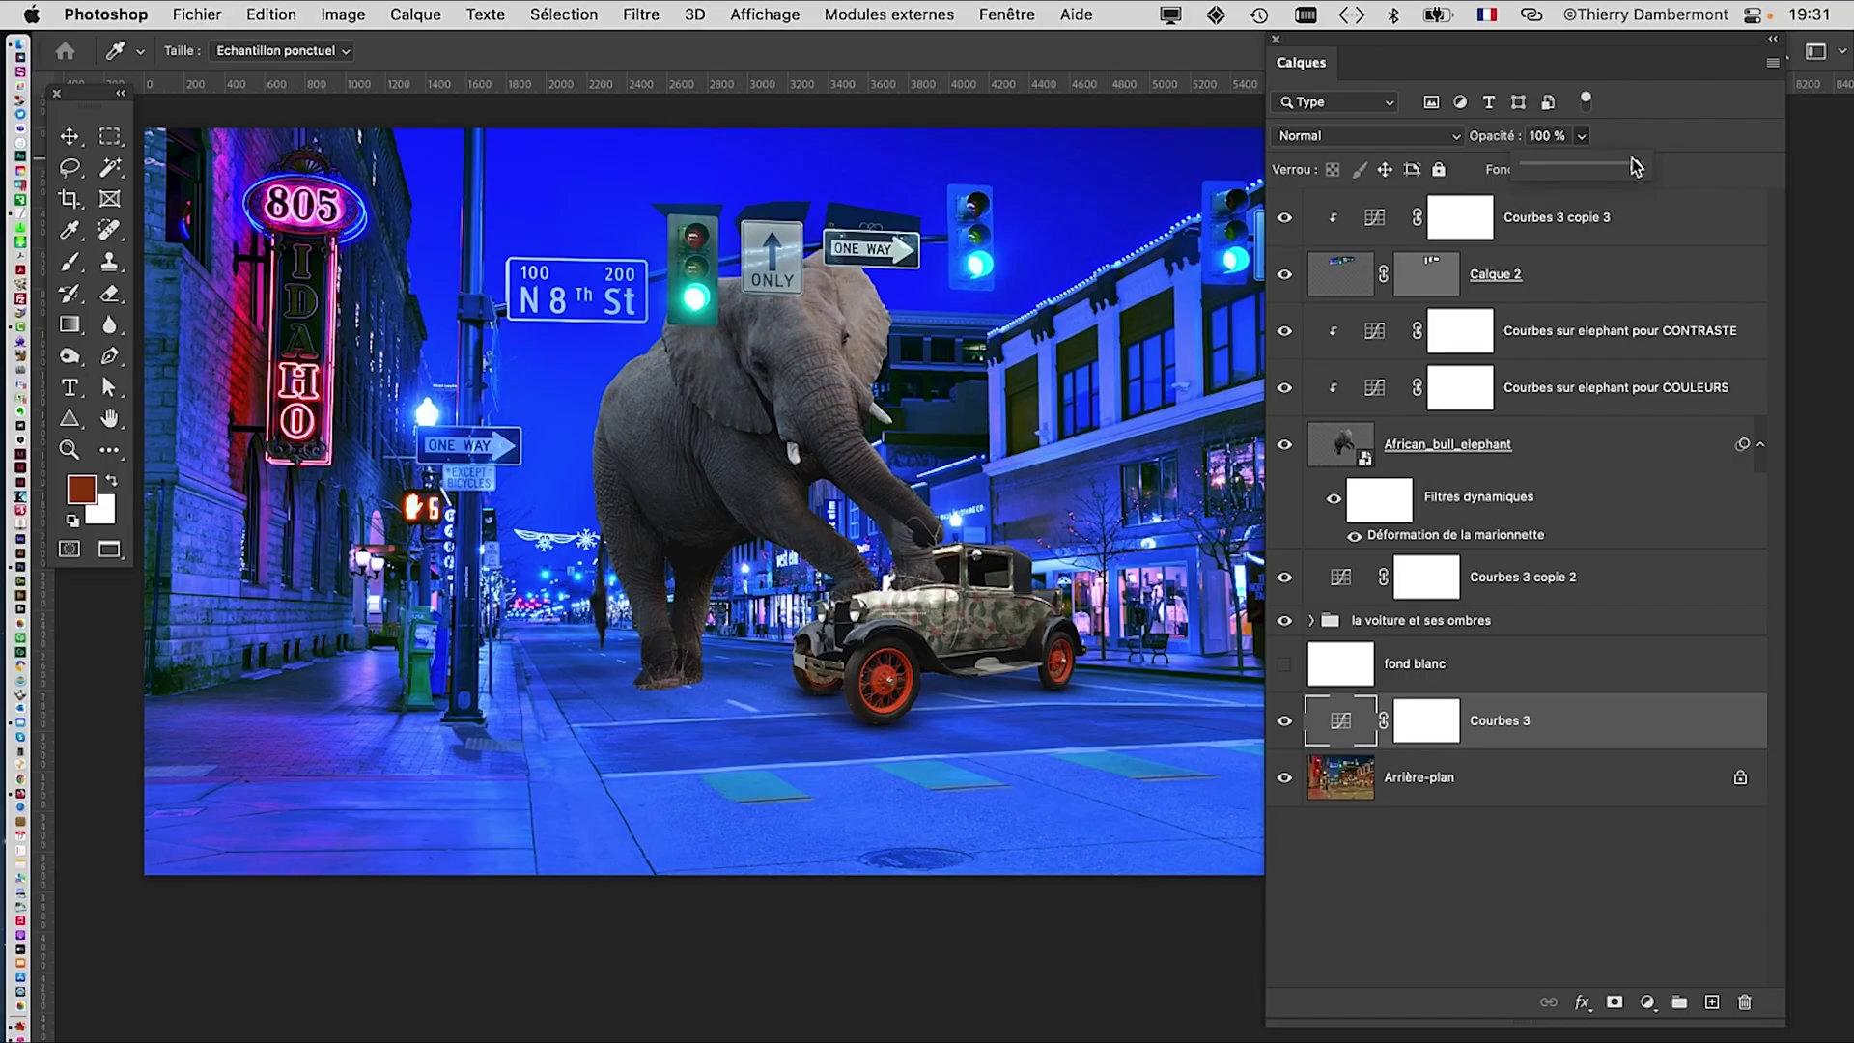
click(1625, 46)
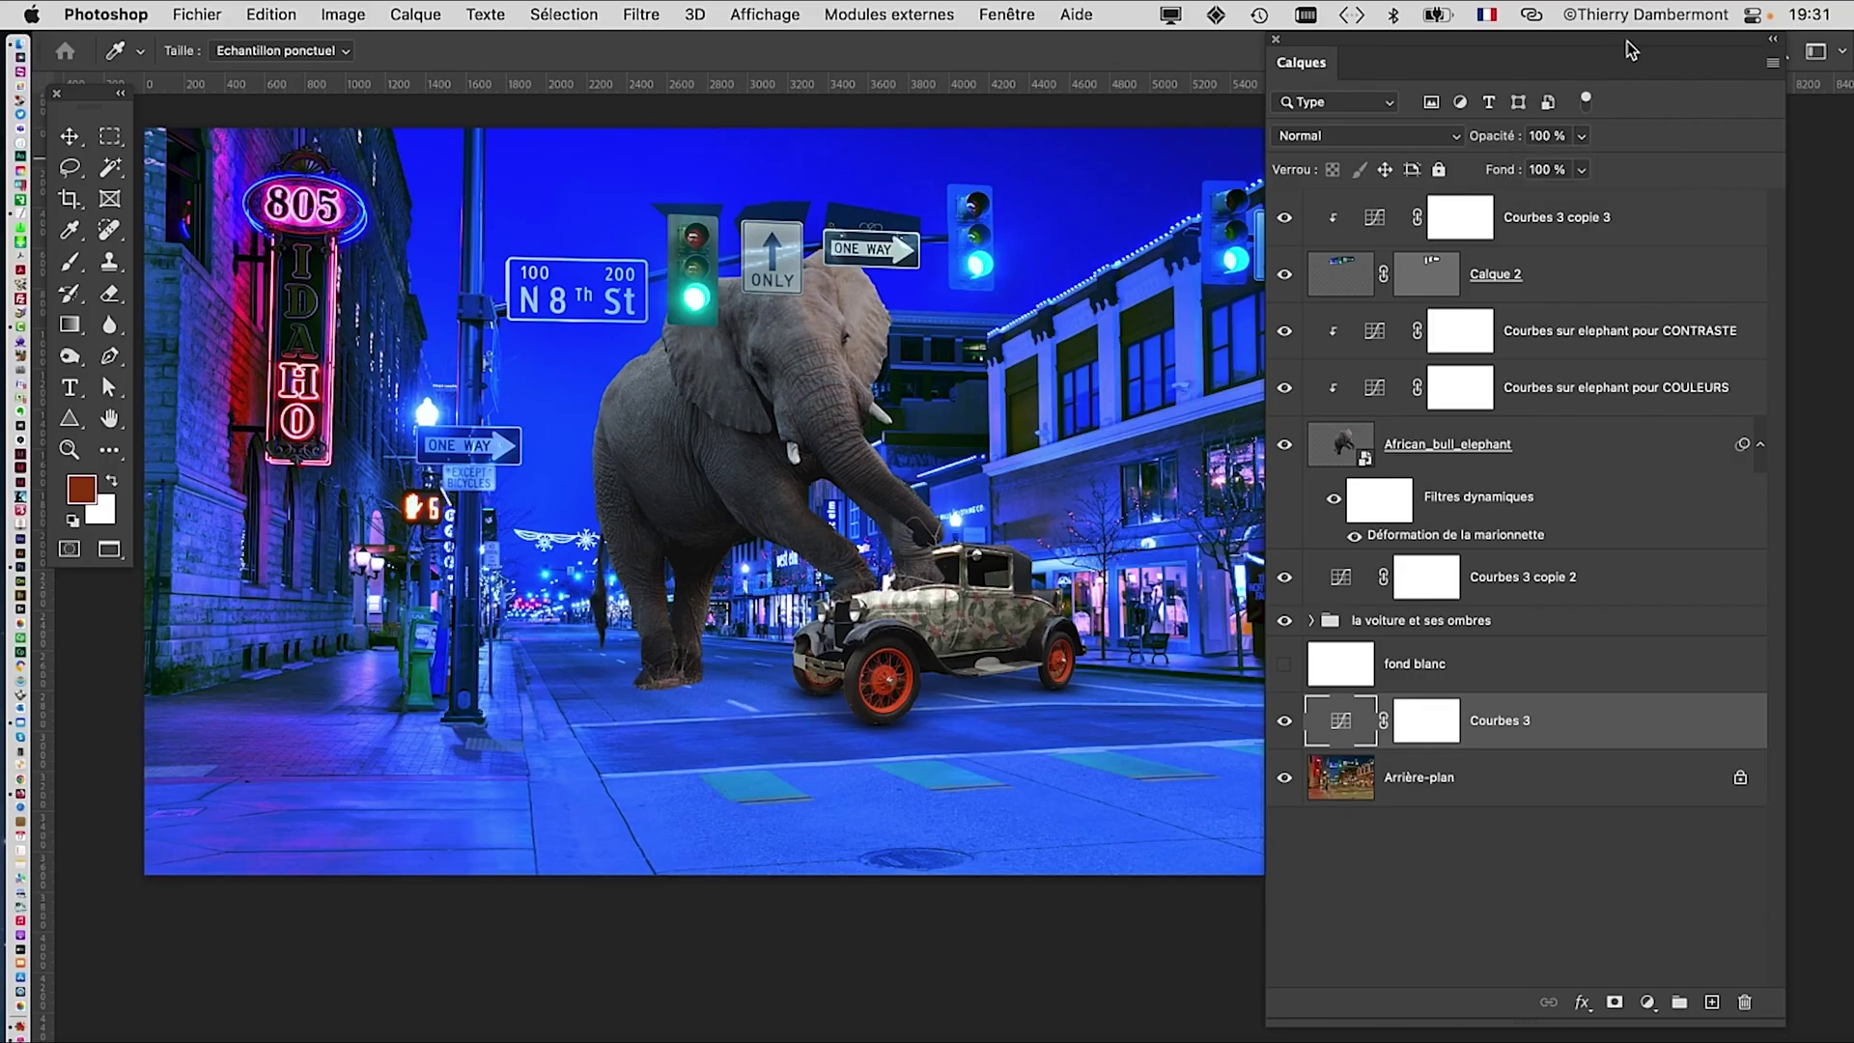
drag(1626, 45, 1660, 129)
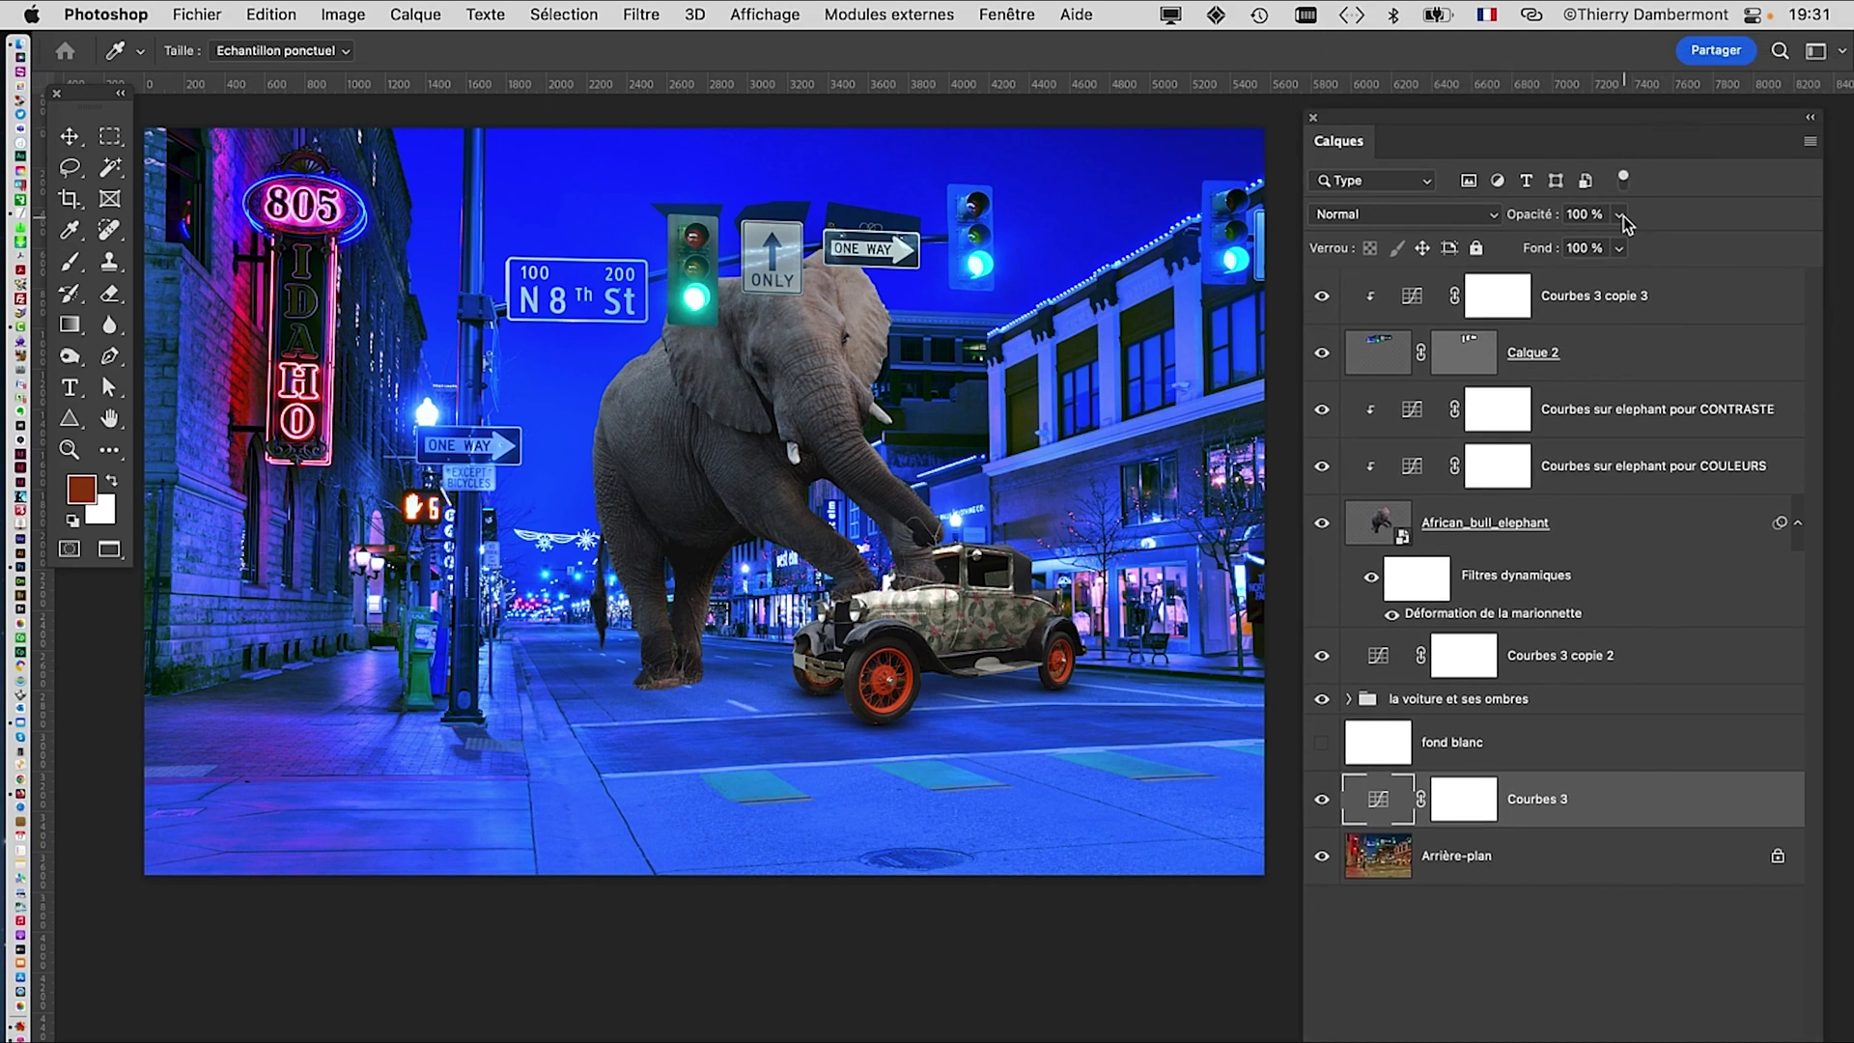
Step: Lower the opacity of the Courbes 3 adjustment to 37 %, comparing the street's colours along the way
click(1621, 214)
drag(1625, 247, 1532, 250)
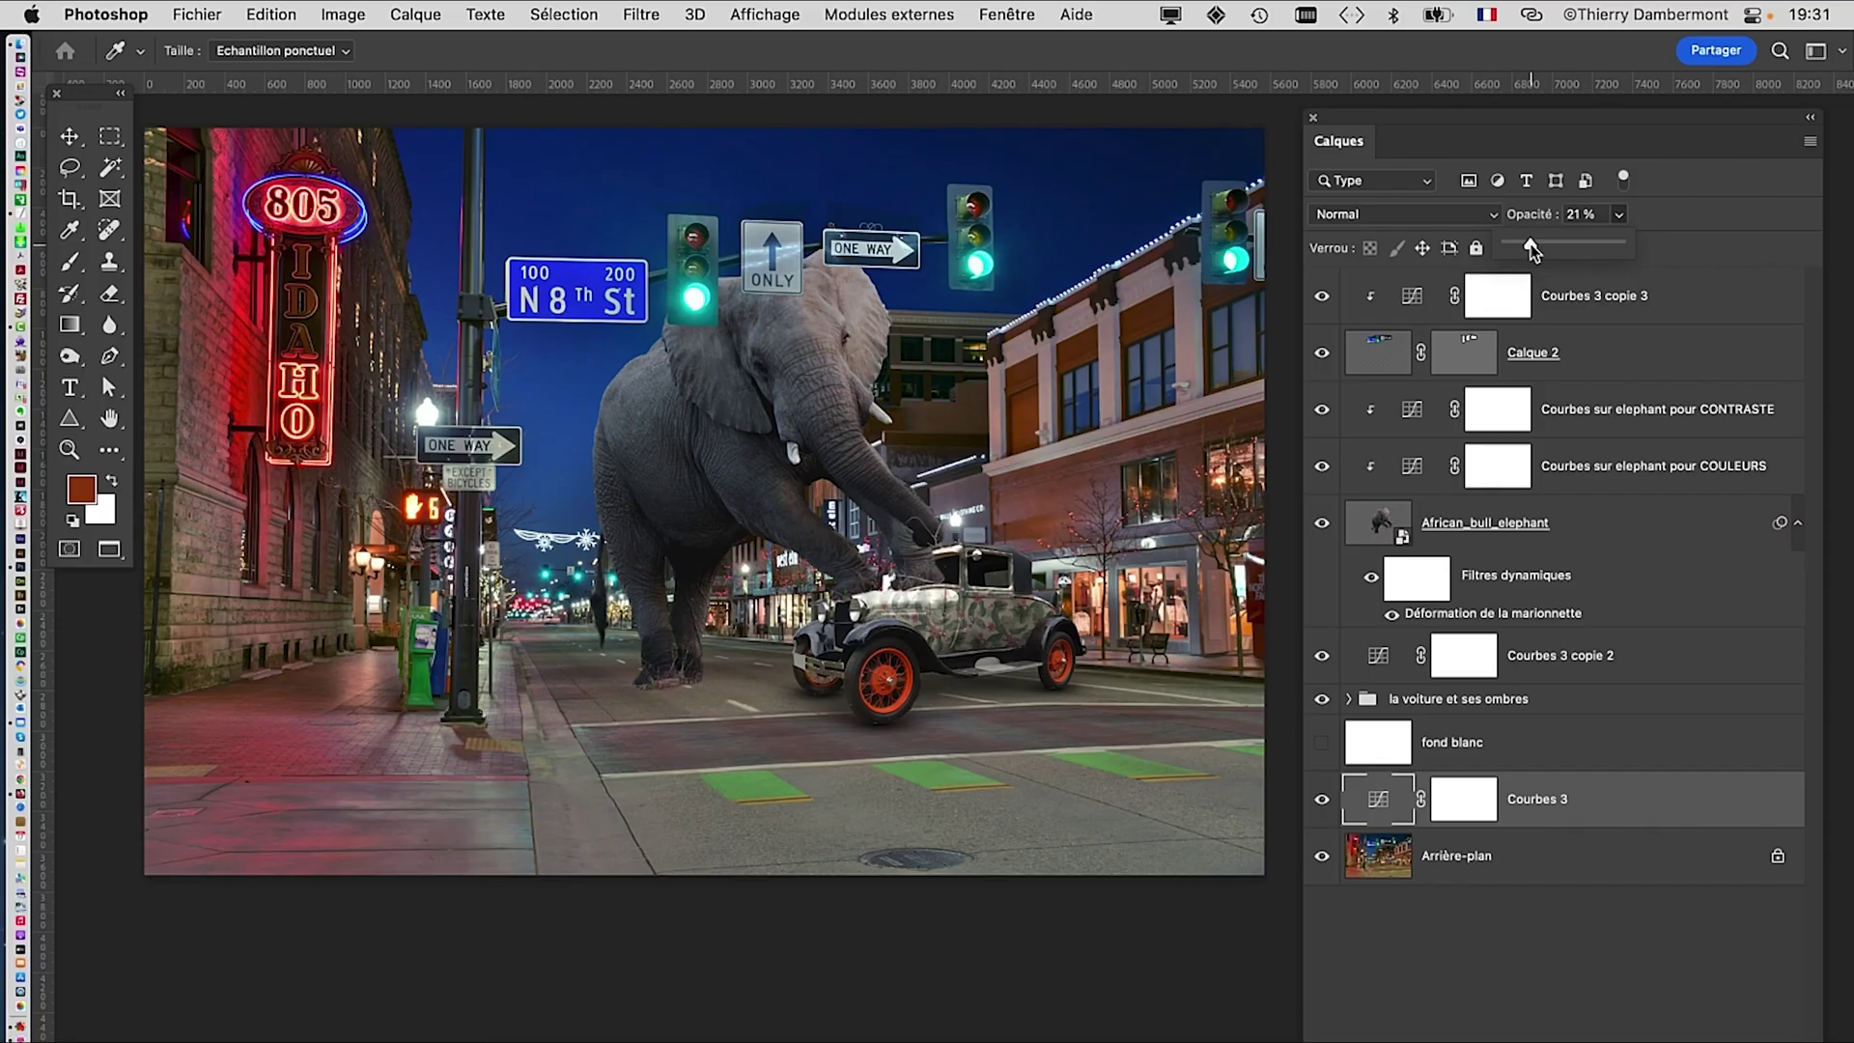
drag(1529, 244, 1550, 249)
drag(1822, 1040, 1721, 964)
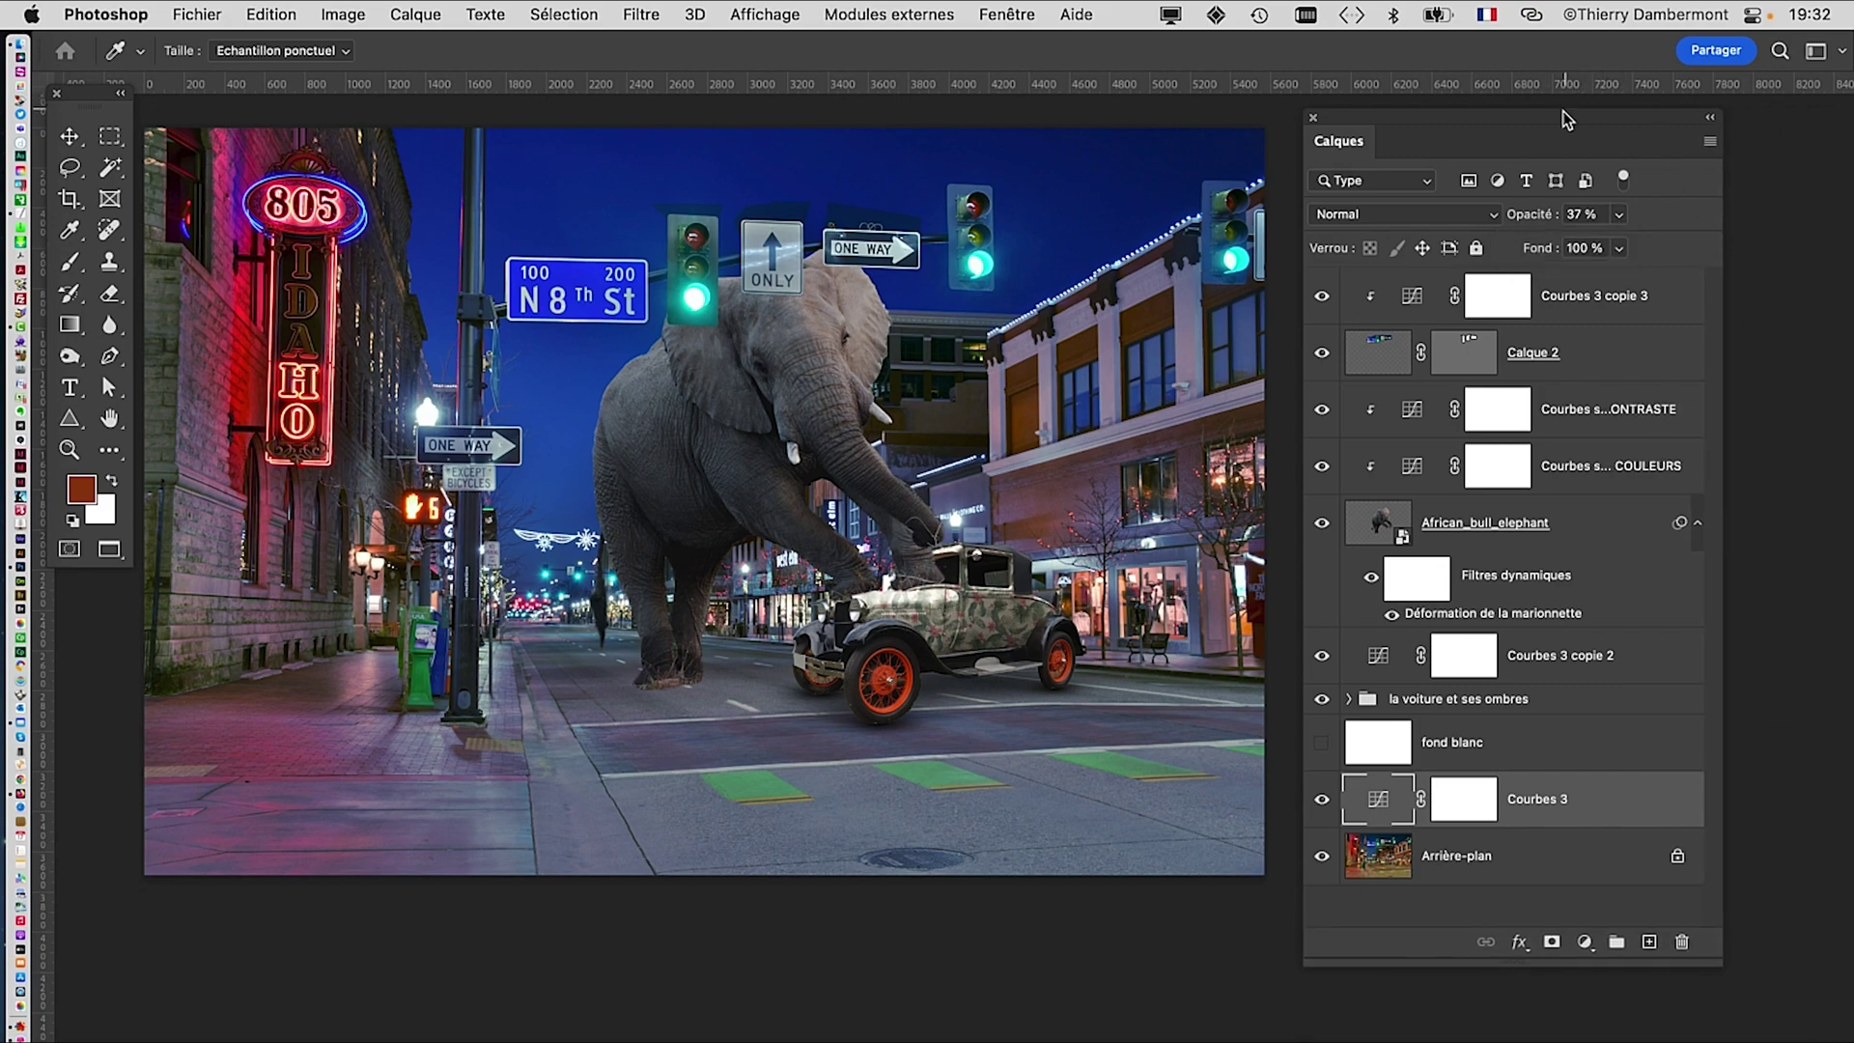
drag(1557, 117, 1584, 118)
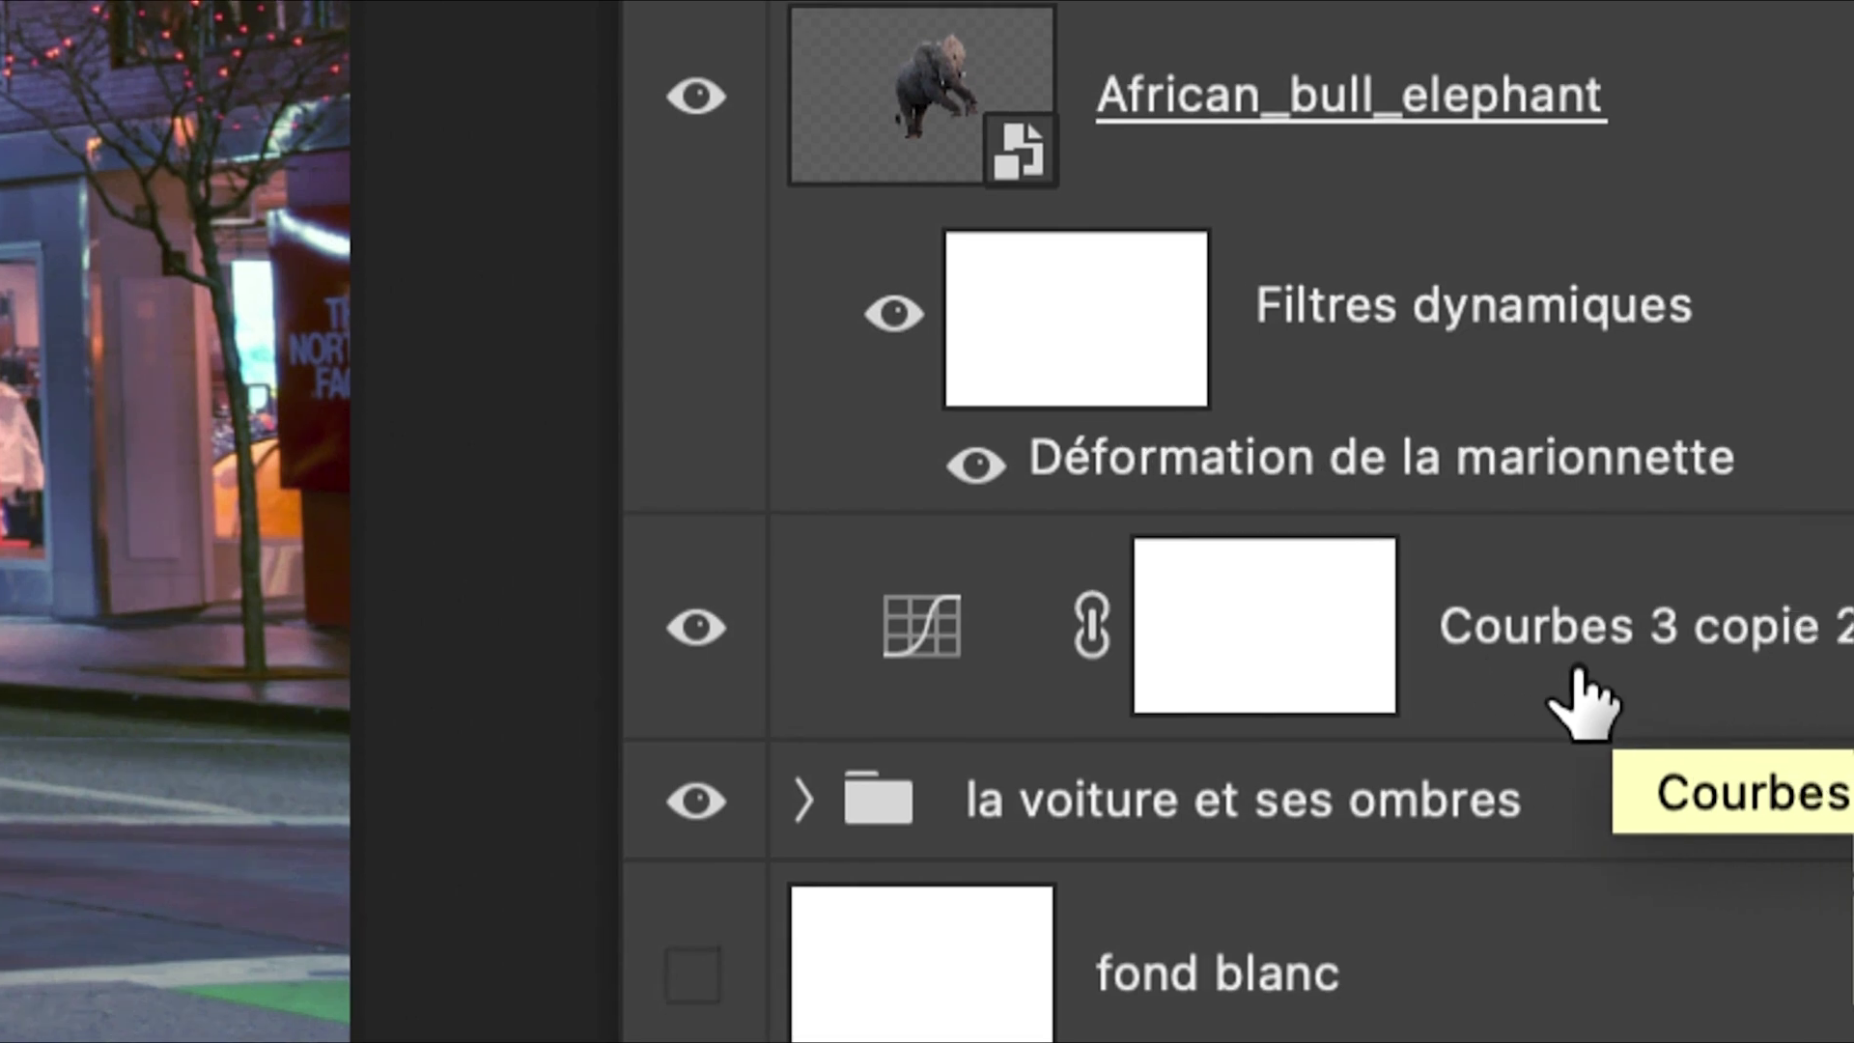
Step: Select the Courbes 3 copie 2 adjustment above the car group, toggle its visibility and display its curve settings beside the car
click(1570, 700)
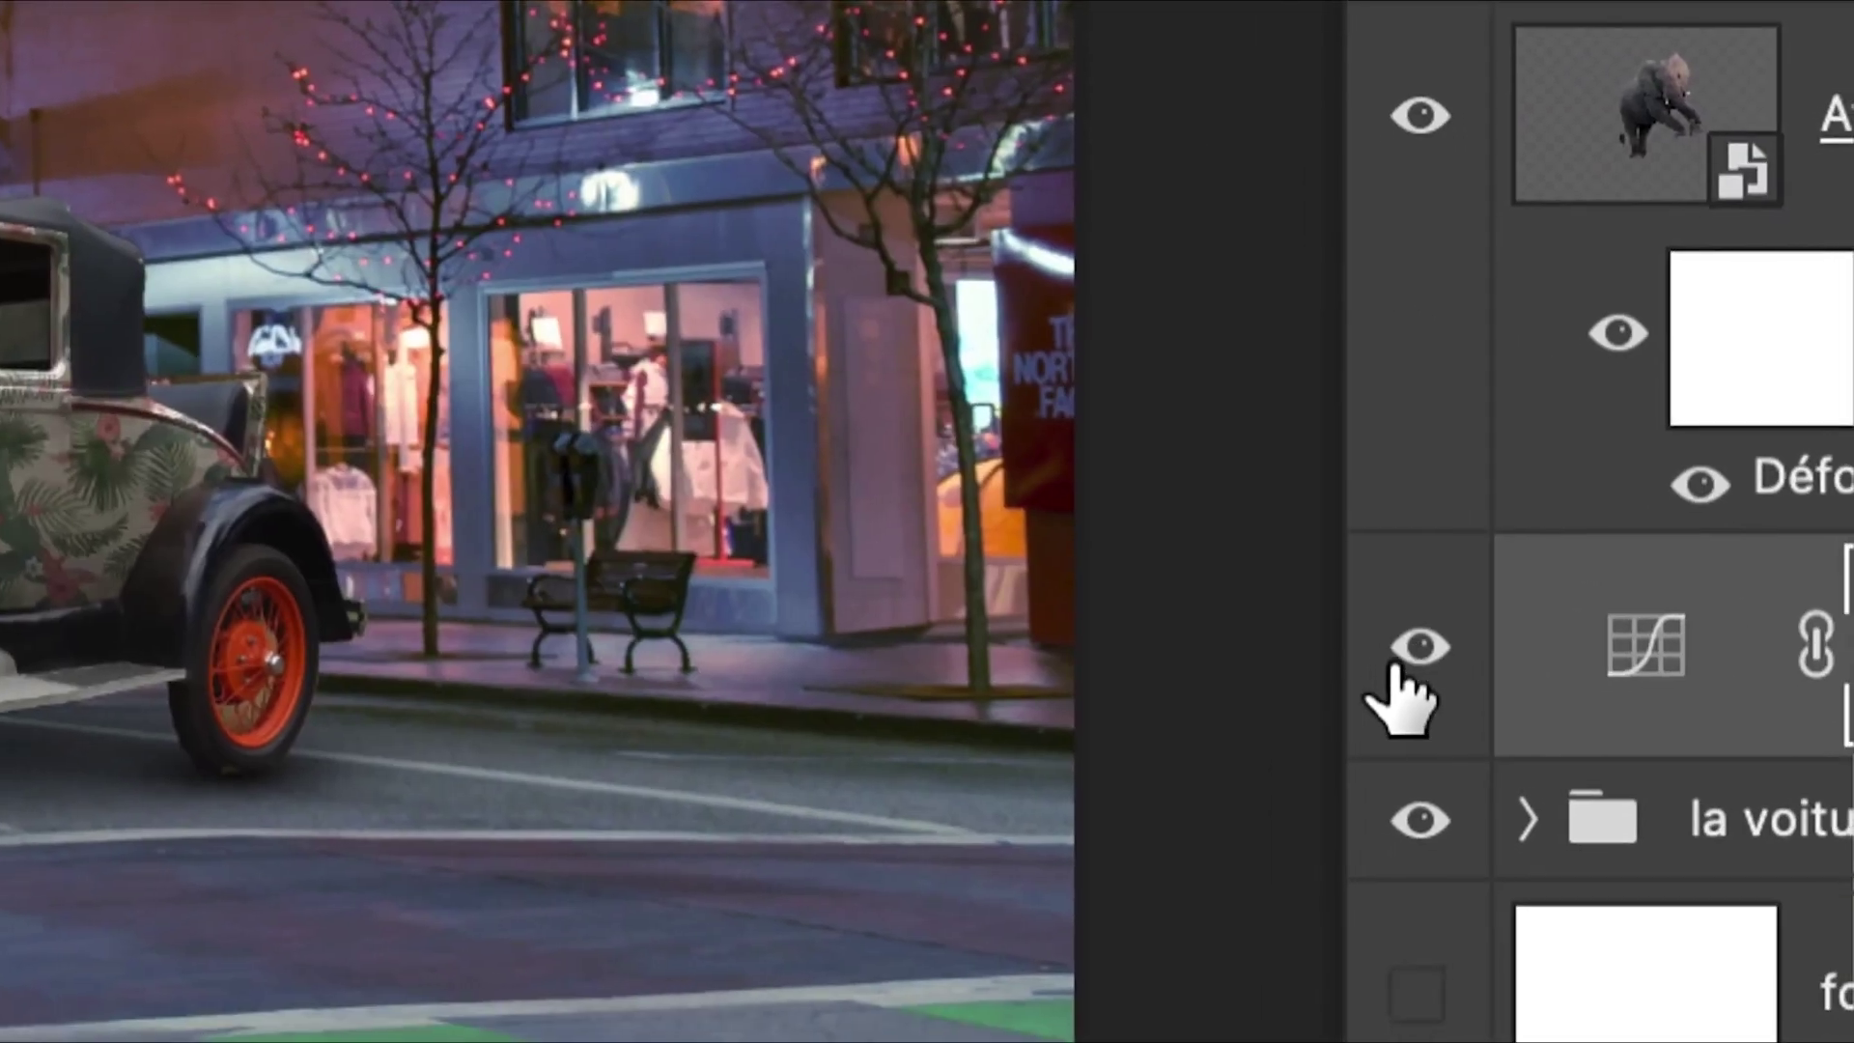
click(1408, 678)
click(1408, 678)
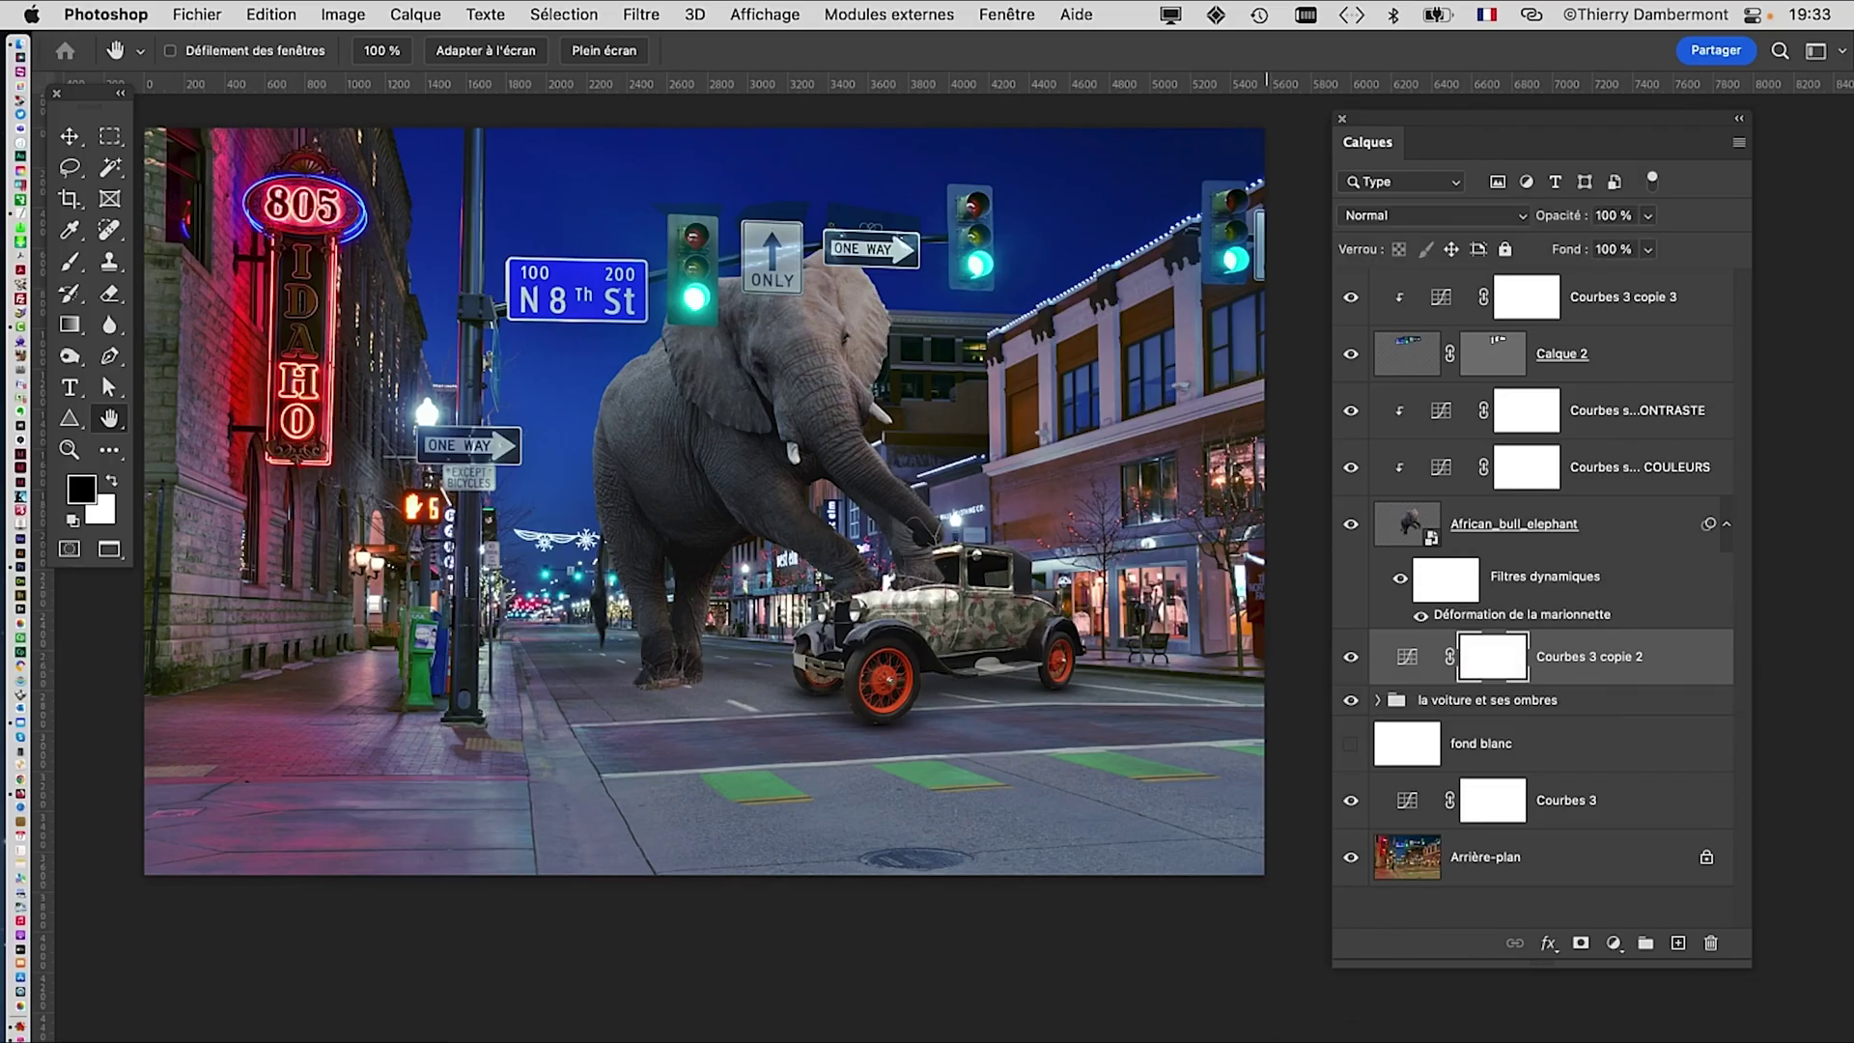
drag(1072, 1039, 939, 351)
click(895, 355)
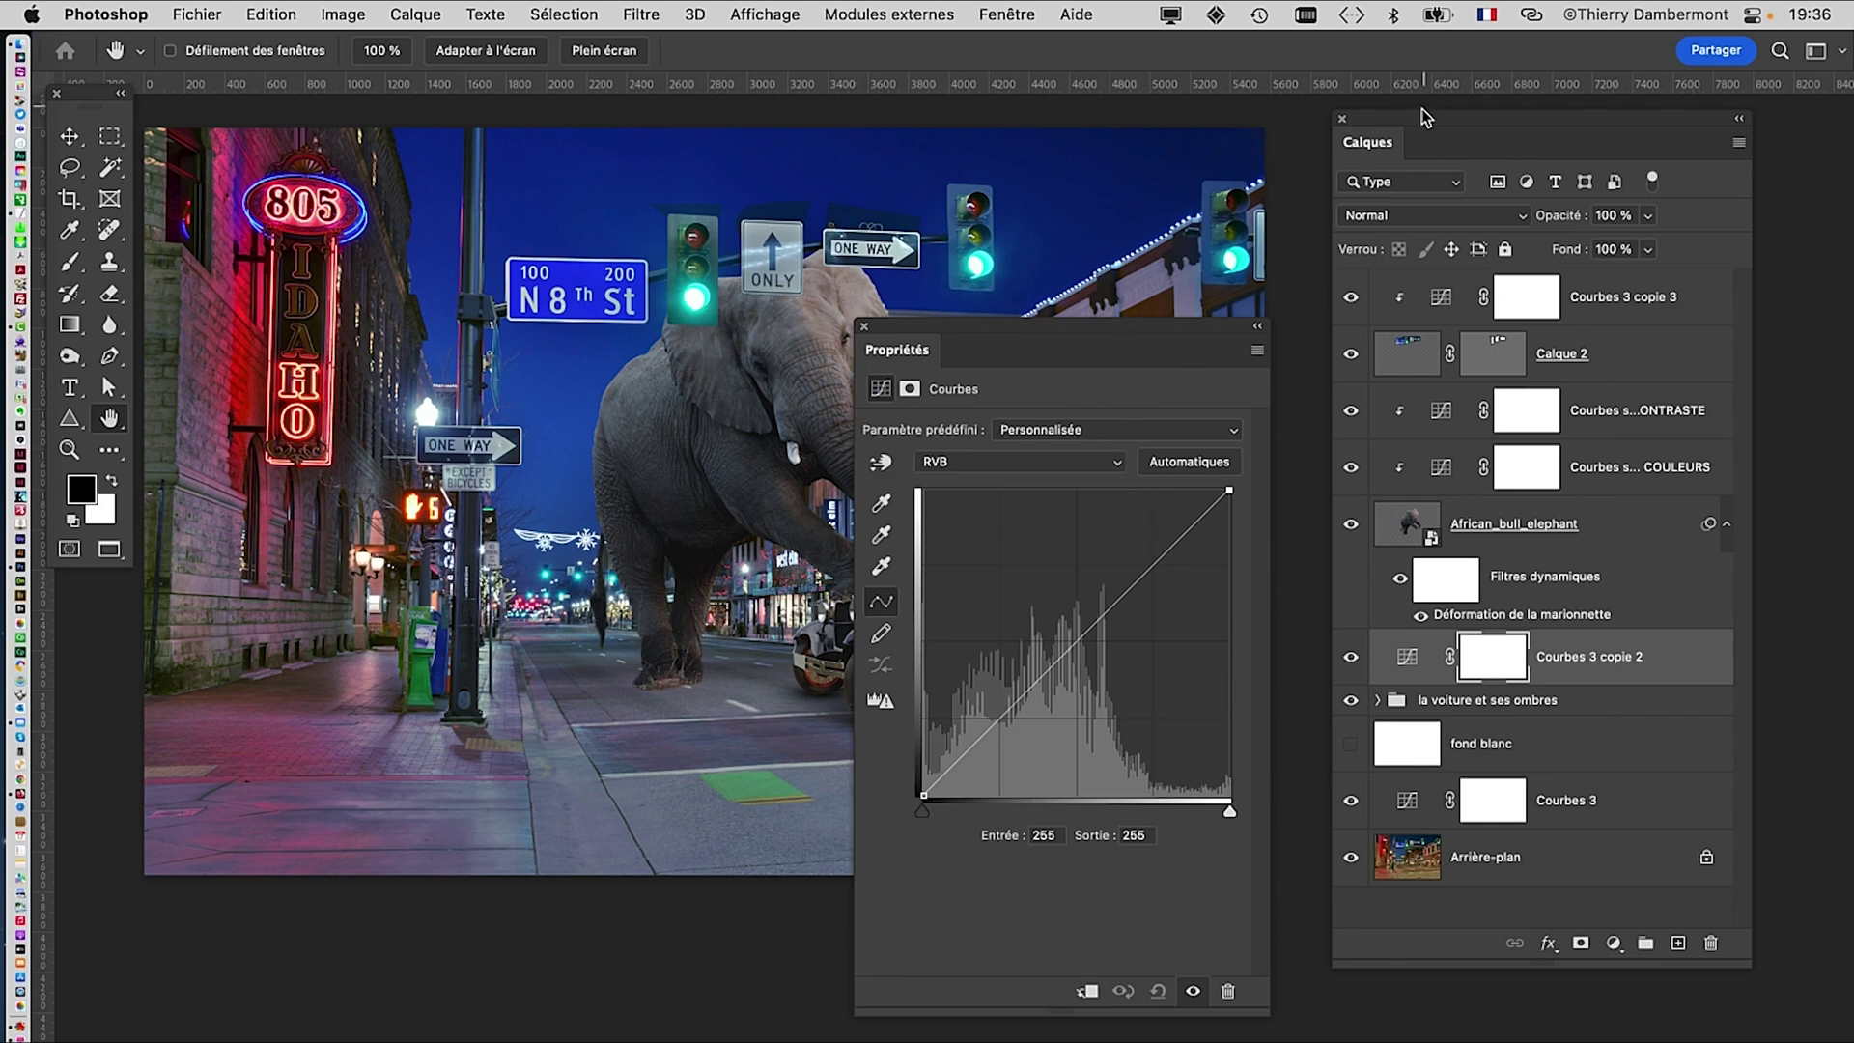
drag(1421, 111, 1611, 124)
drag(1049, 327, 1208, 212)
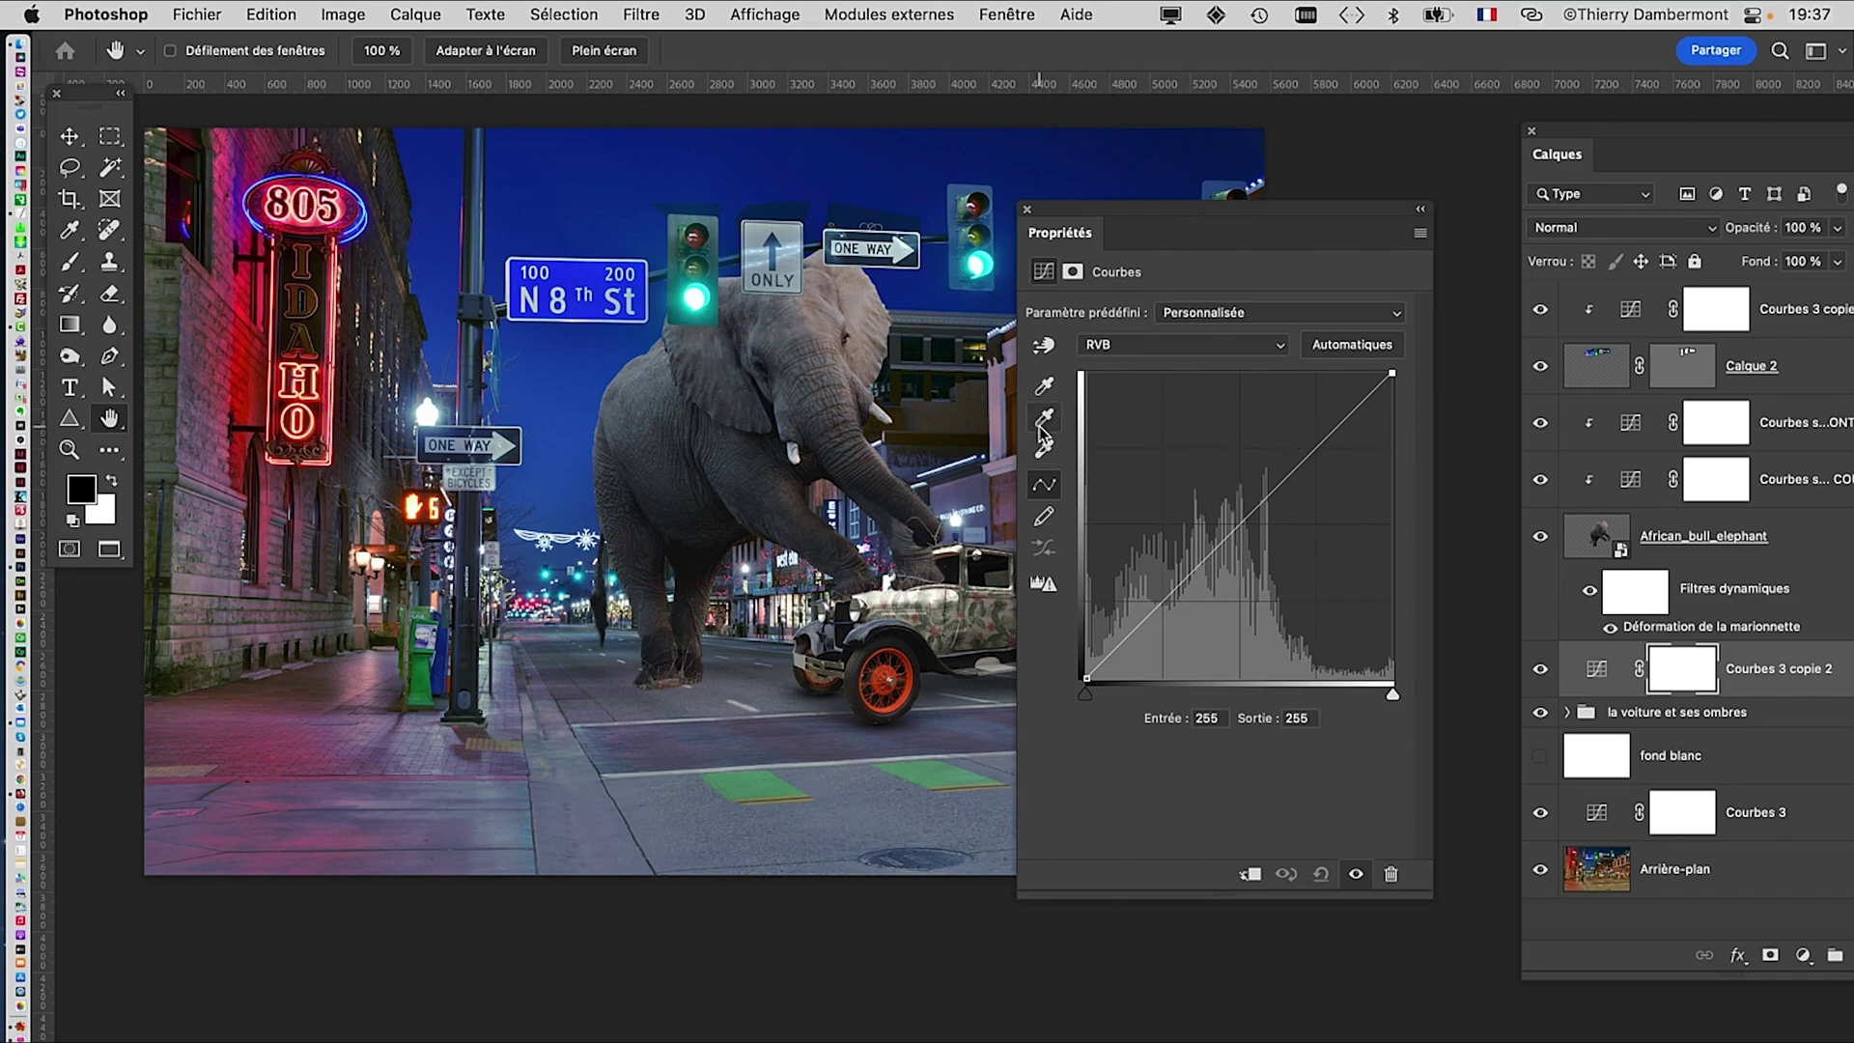
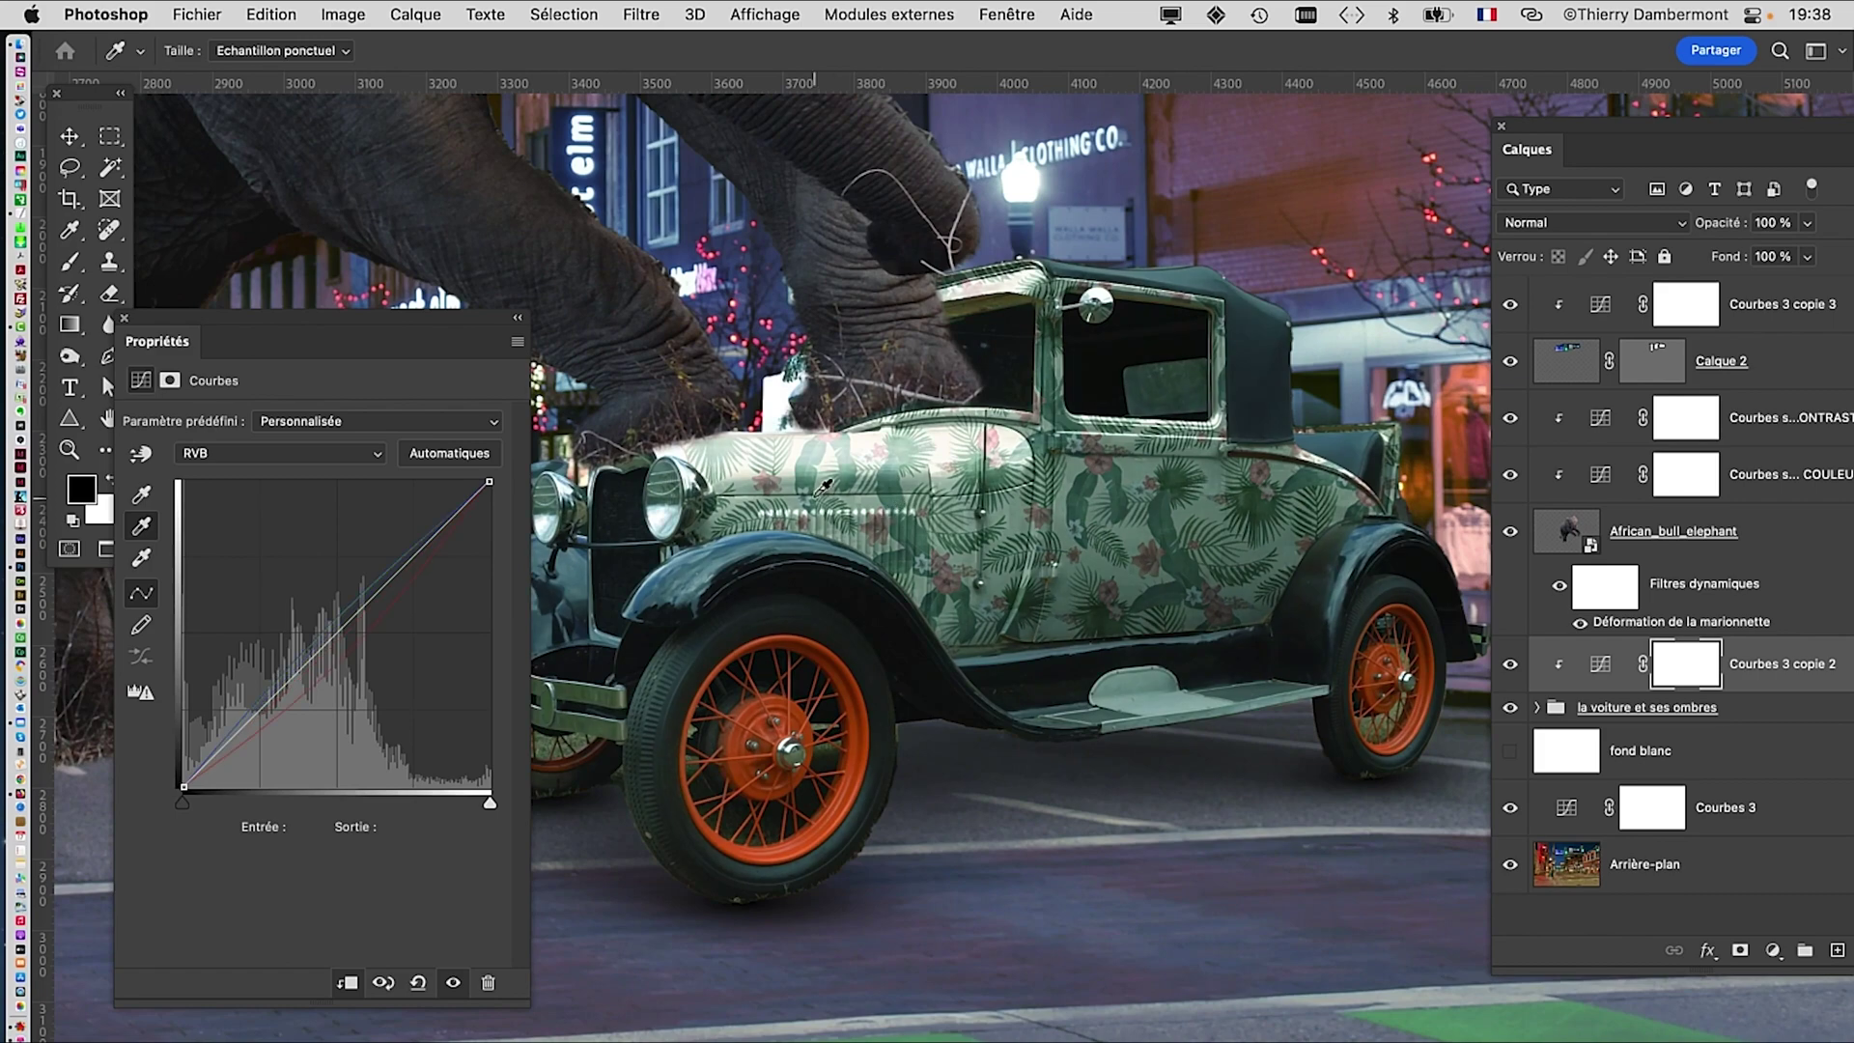
Step: Set the grey point of Courbes 3 copie 2 on the car's floral-patterned bodywork
click(834, 473)
click(850, 494)
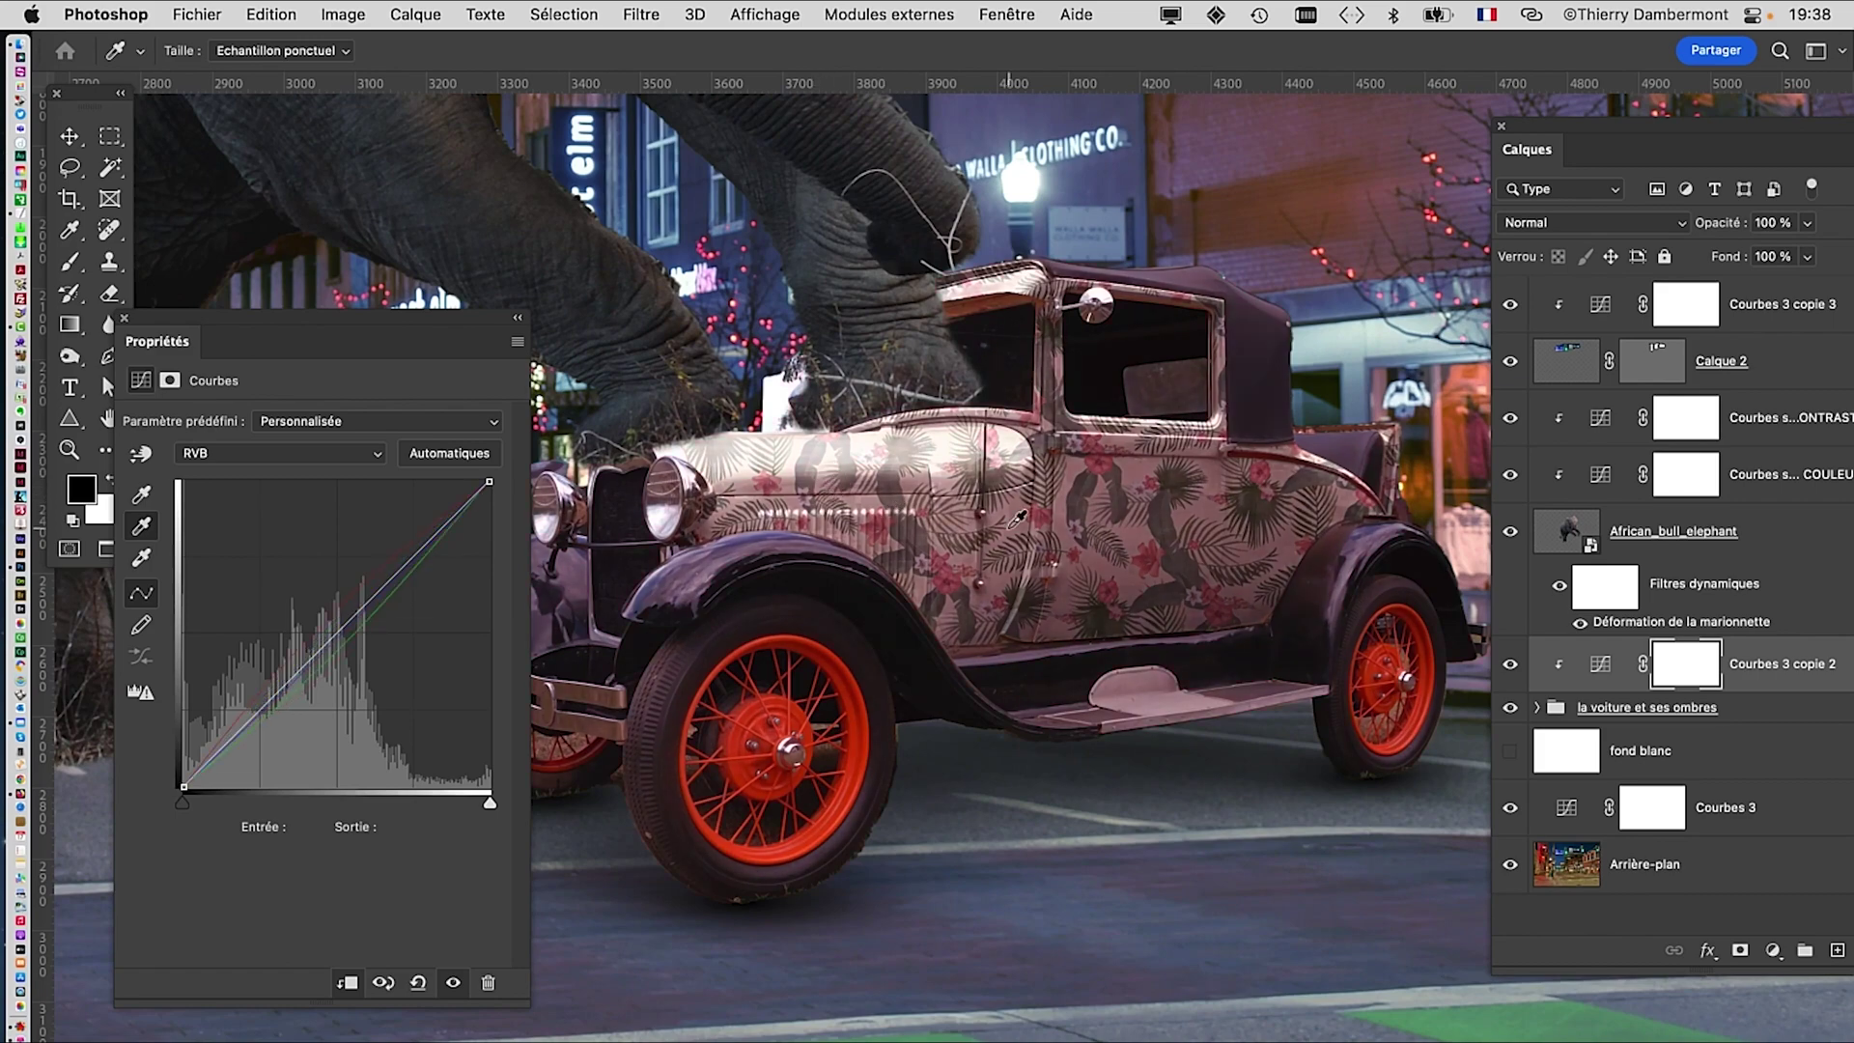
drag(396, 328, 1229, 201)
drag(843, 474, 488, 276)
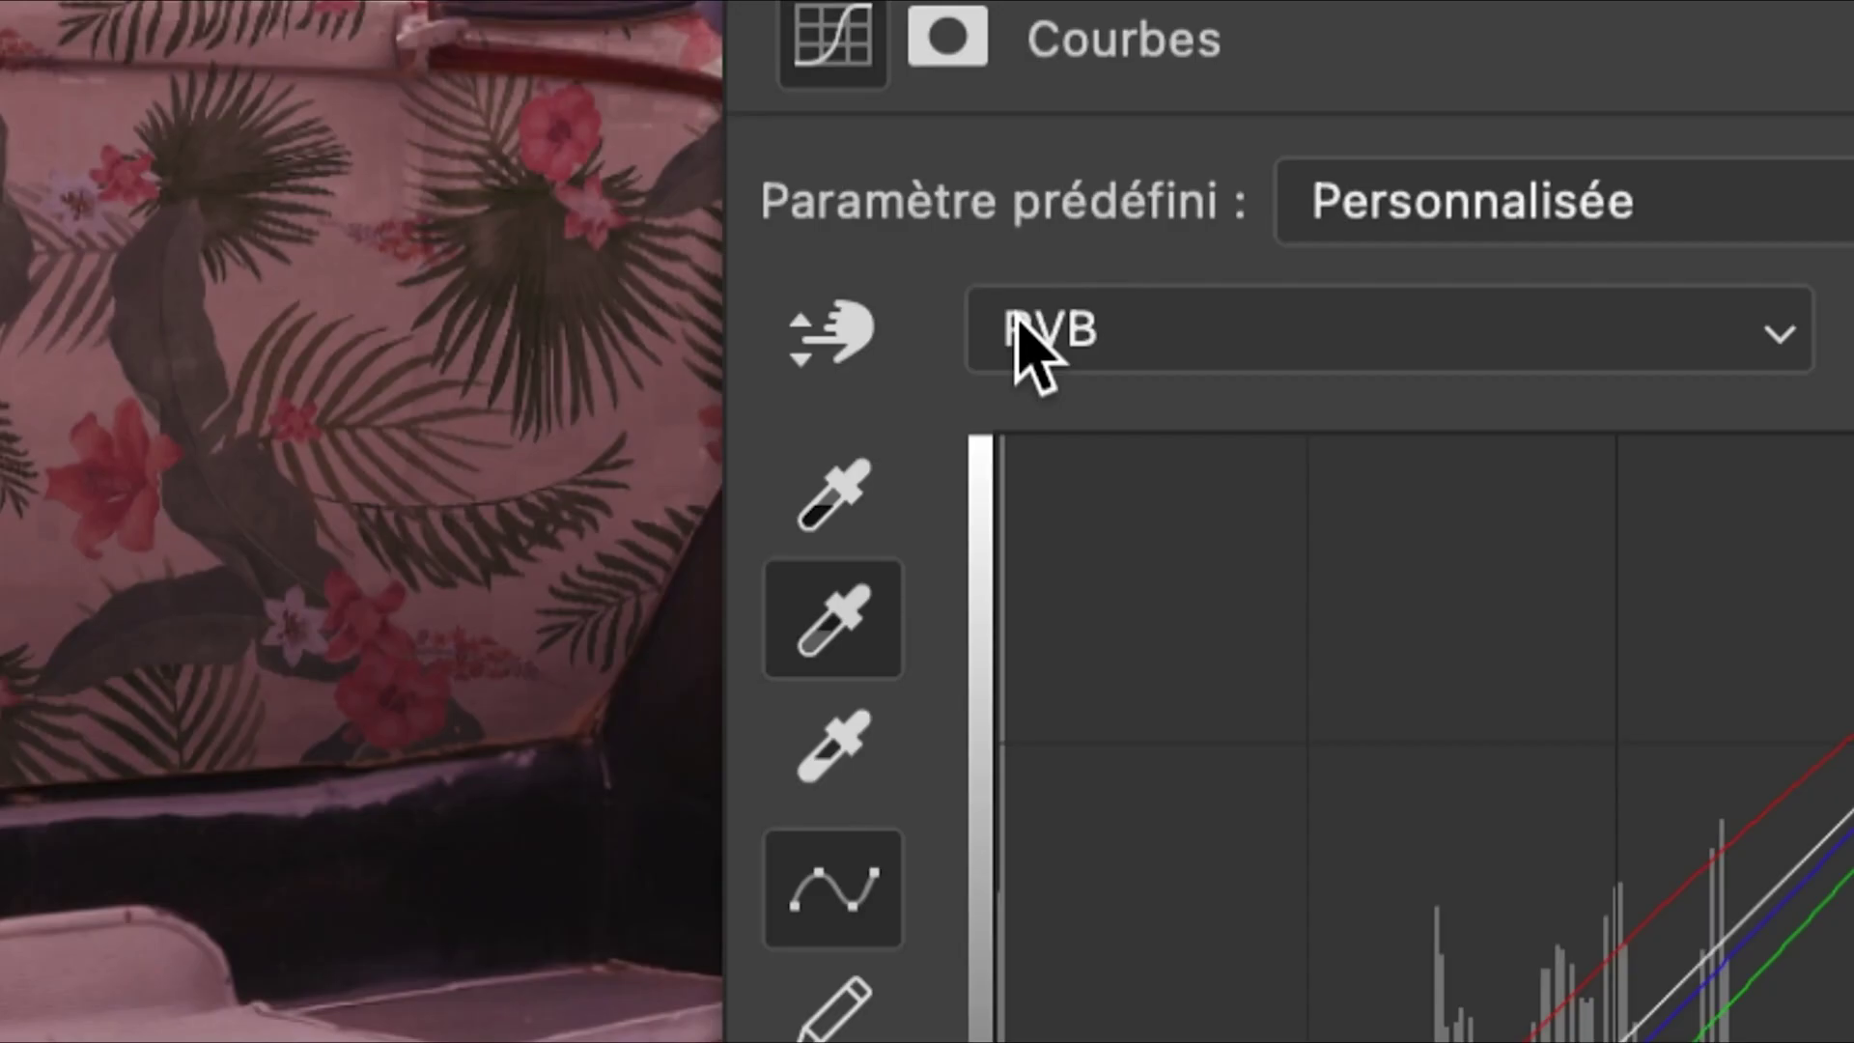
Step: Examine the red, green and blue channel curves of the car's adjustment one by one
key(alt+3)
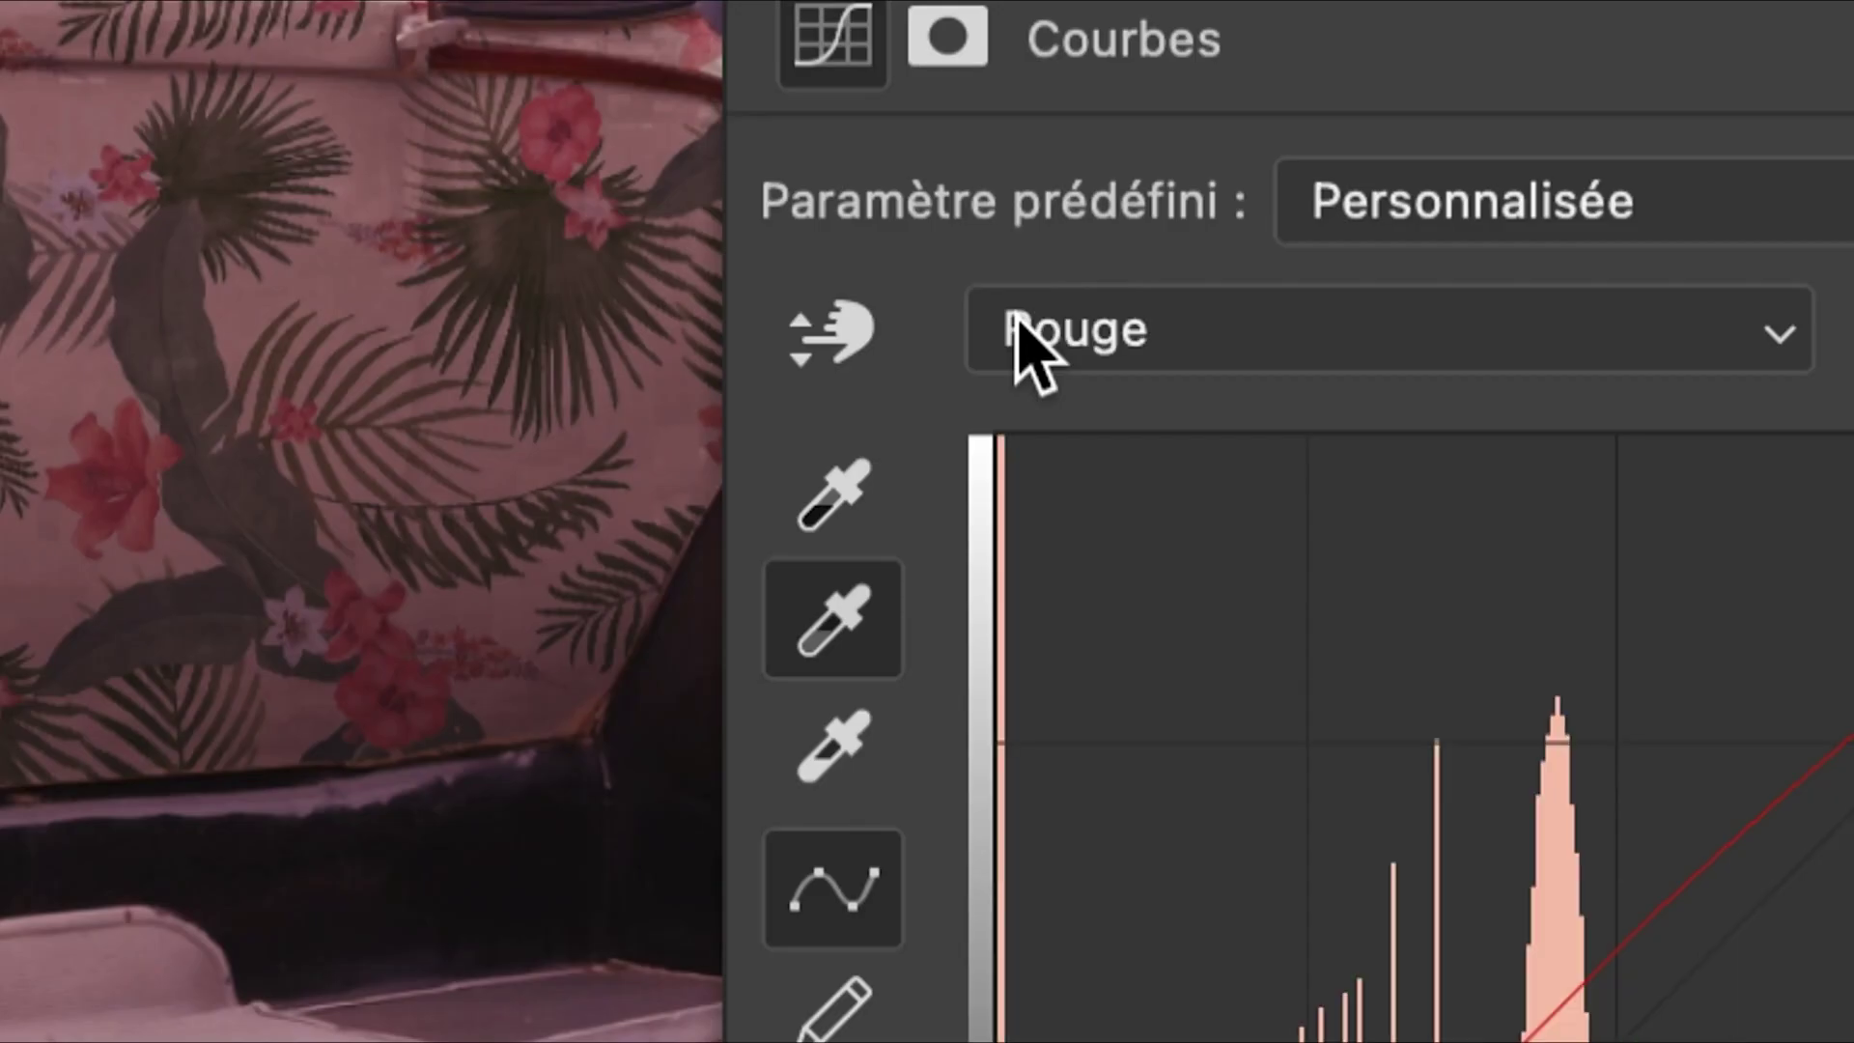
key(alt+4)
key(alt+5)
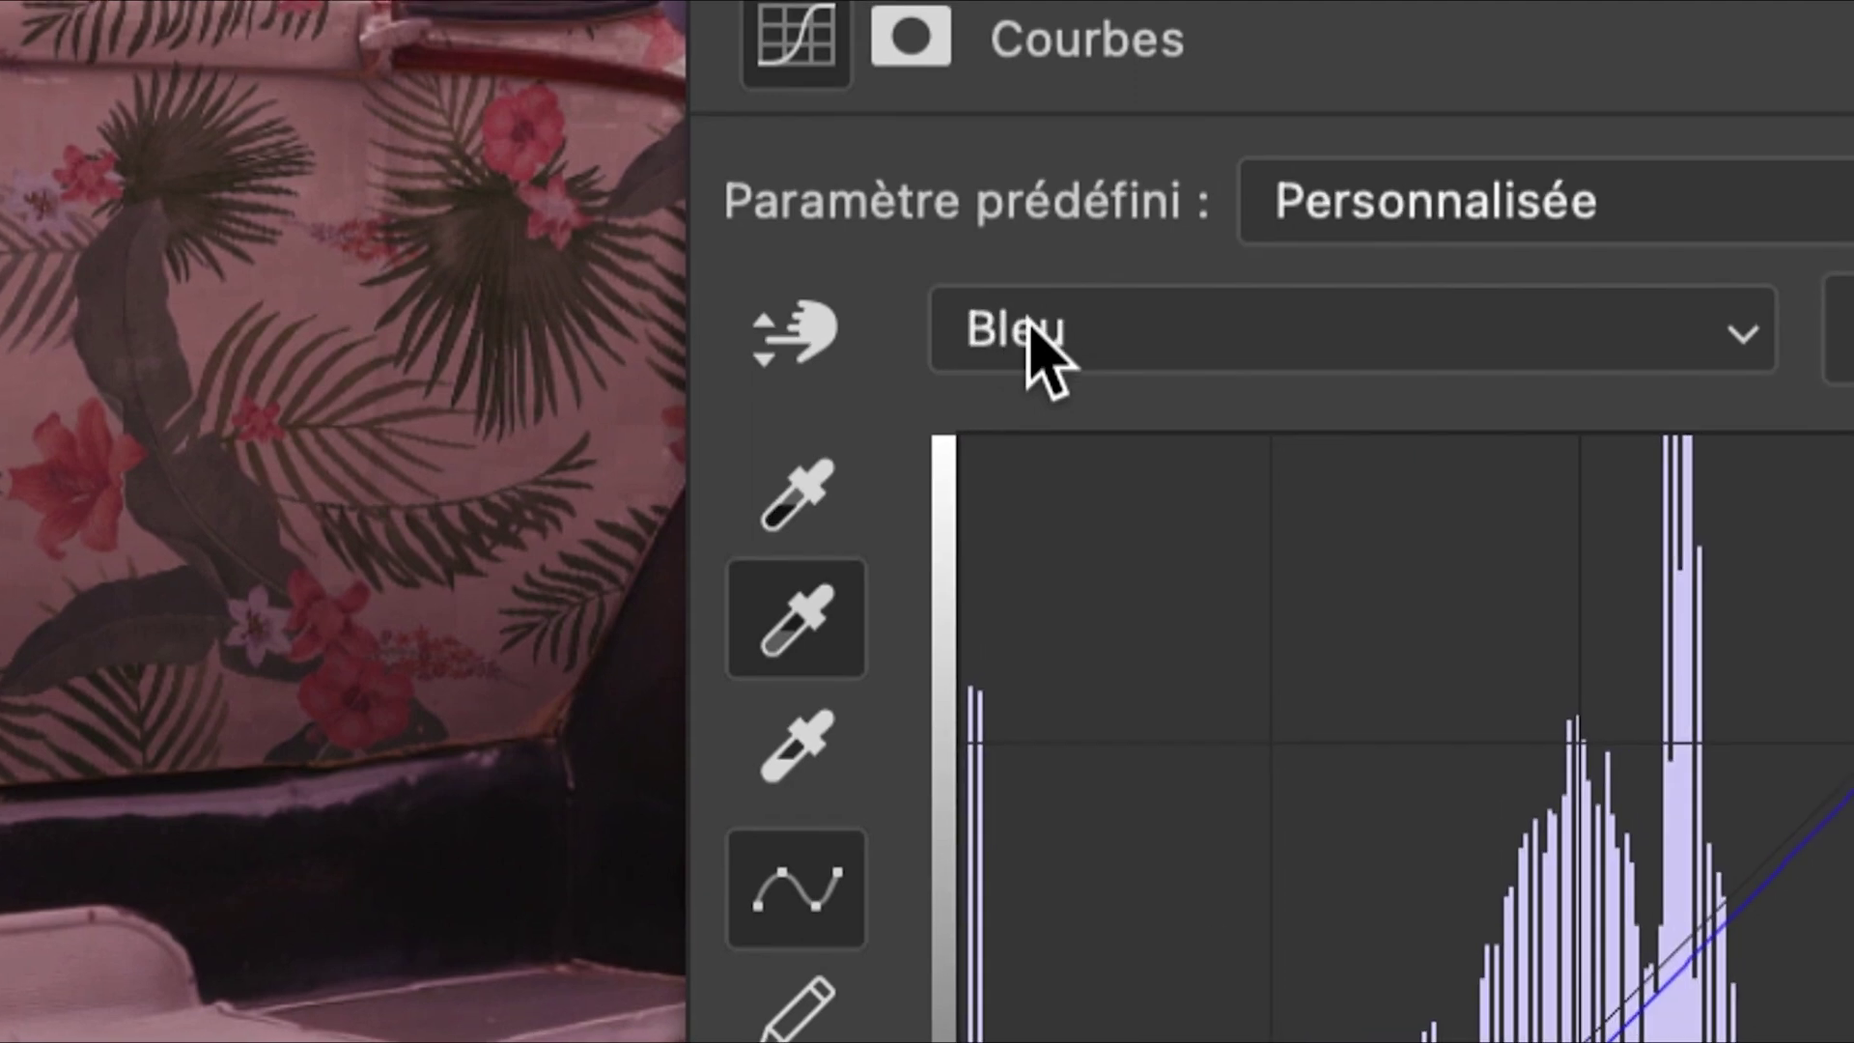
Step: Lower the midpoint of the red channel curve in the car's adjustment to input 128, output 120, and close its curve settings
click(1048, 329)
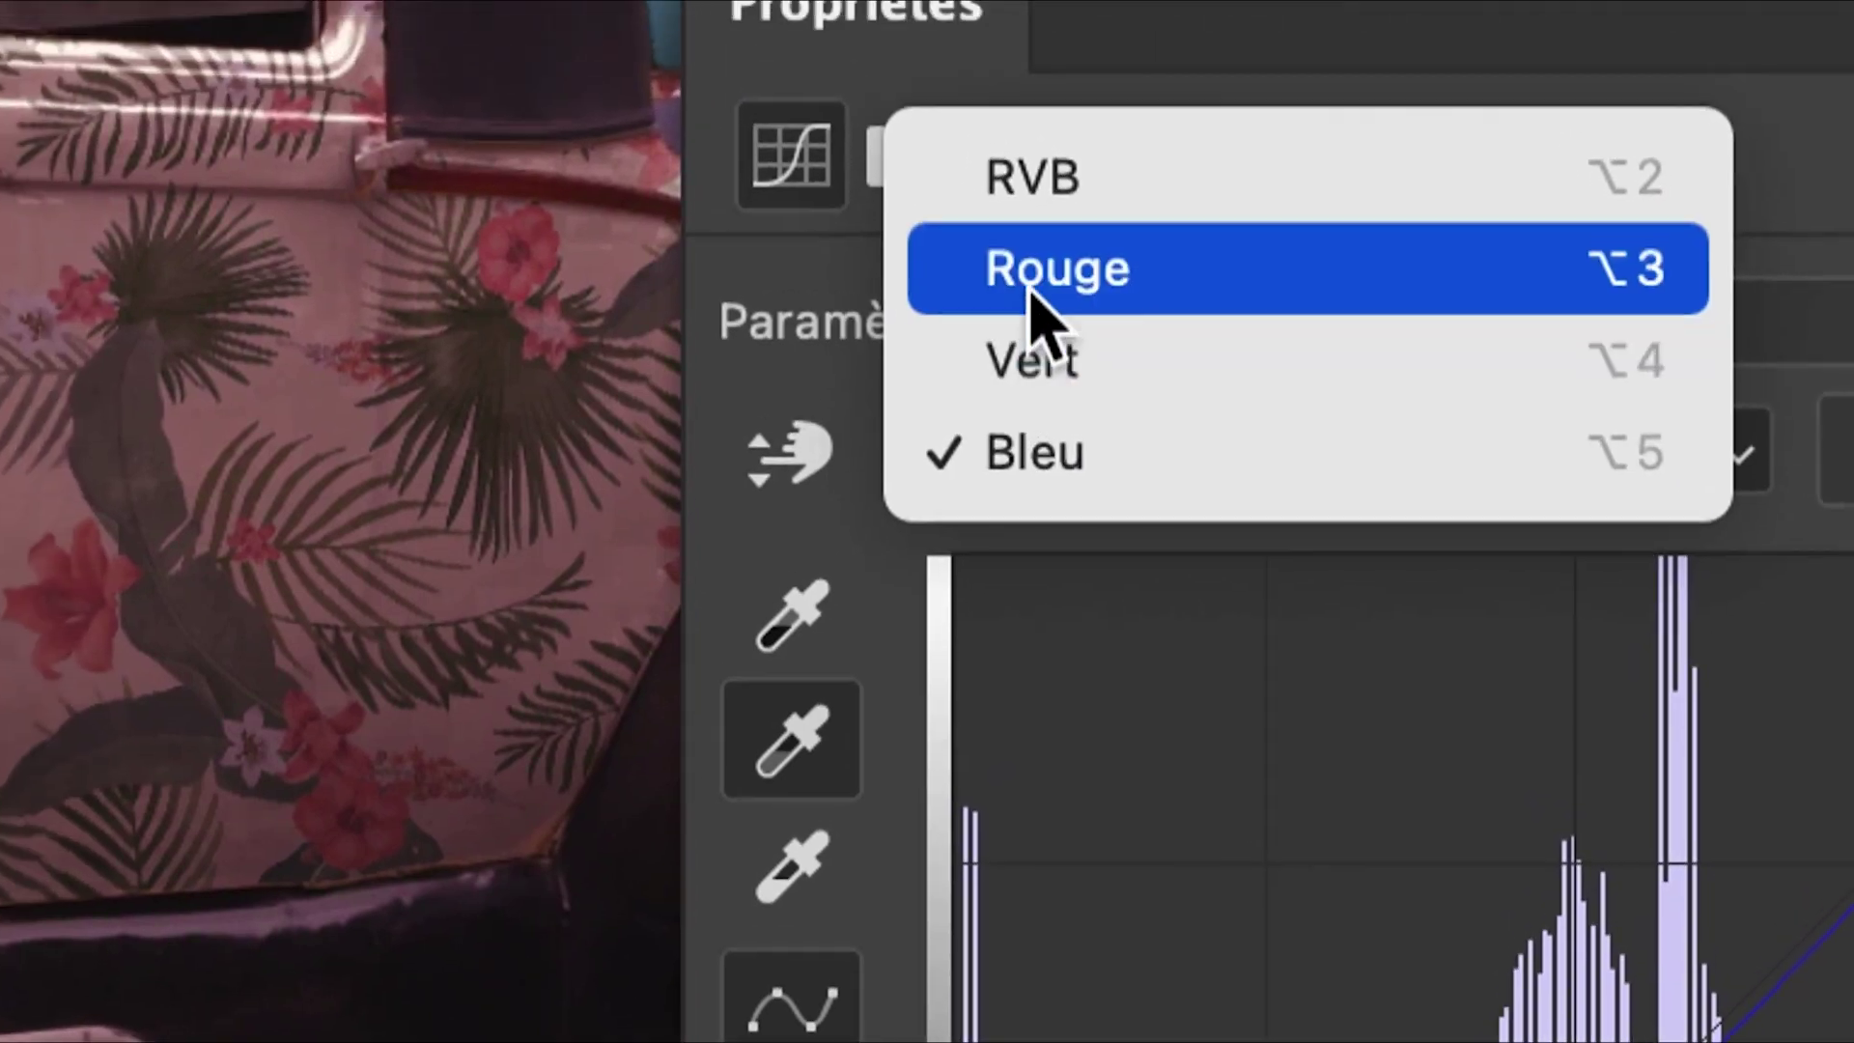
click(1028, 214)
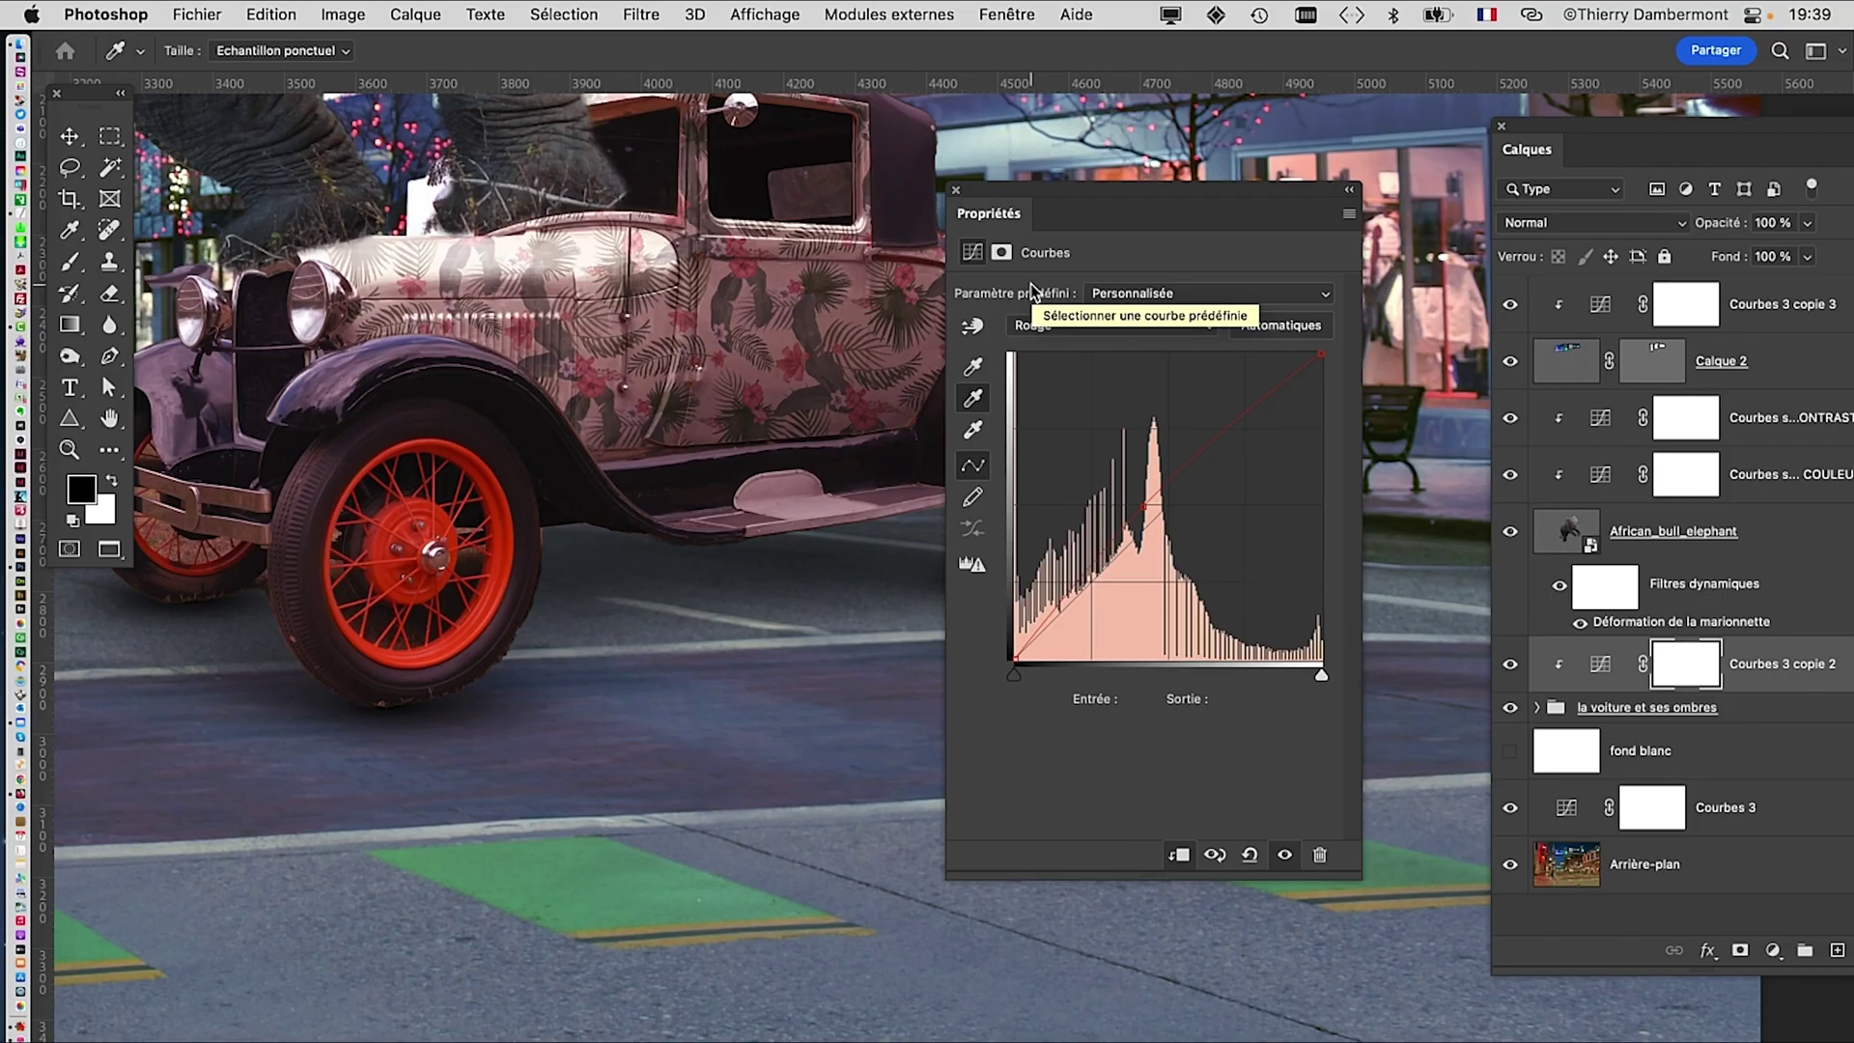
mouse_move(1142, 509)
mouse_down()
mouse_move(1154, 480)
mouse_move(1166, 518)
mouse_up()
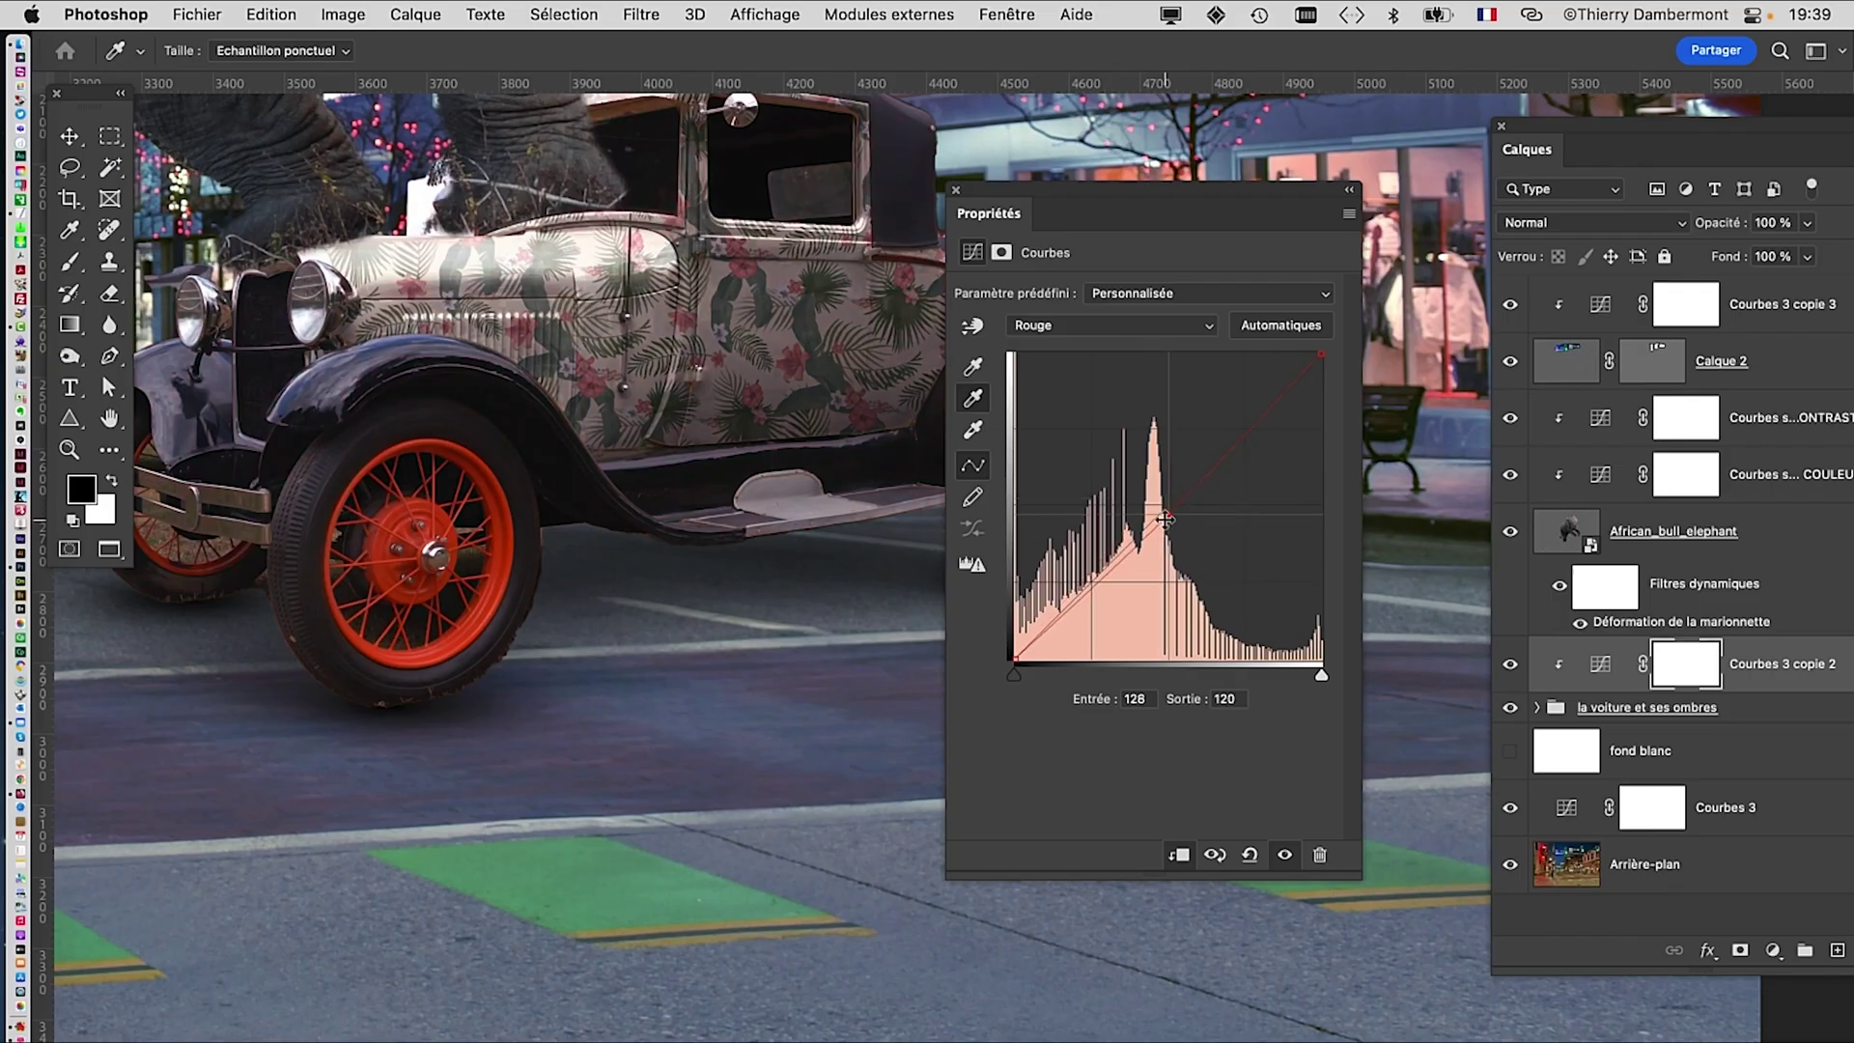
drag(1080, 194, 1276, 430)
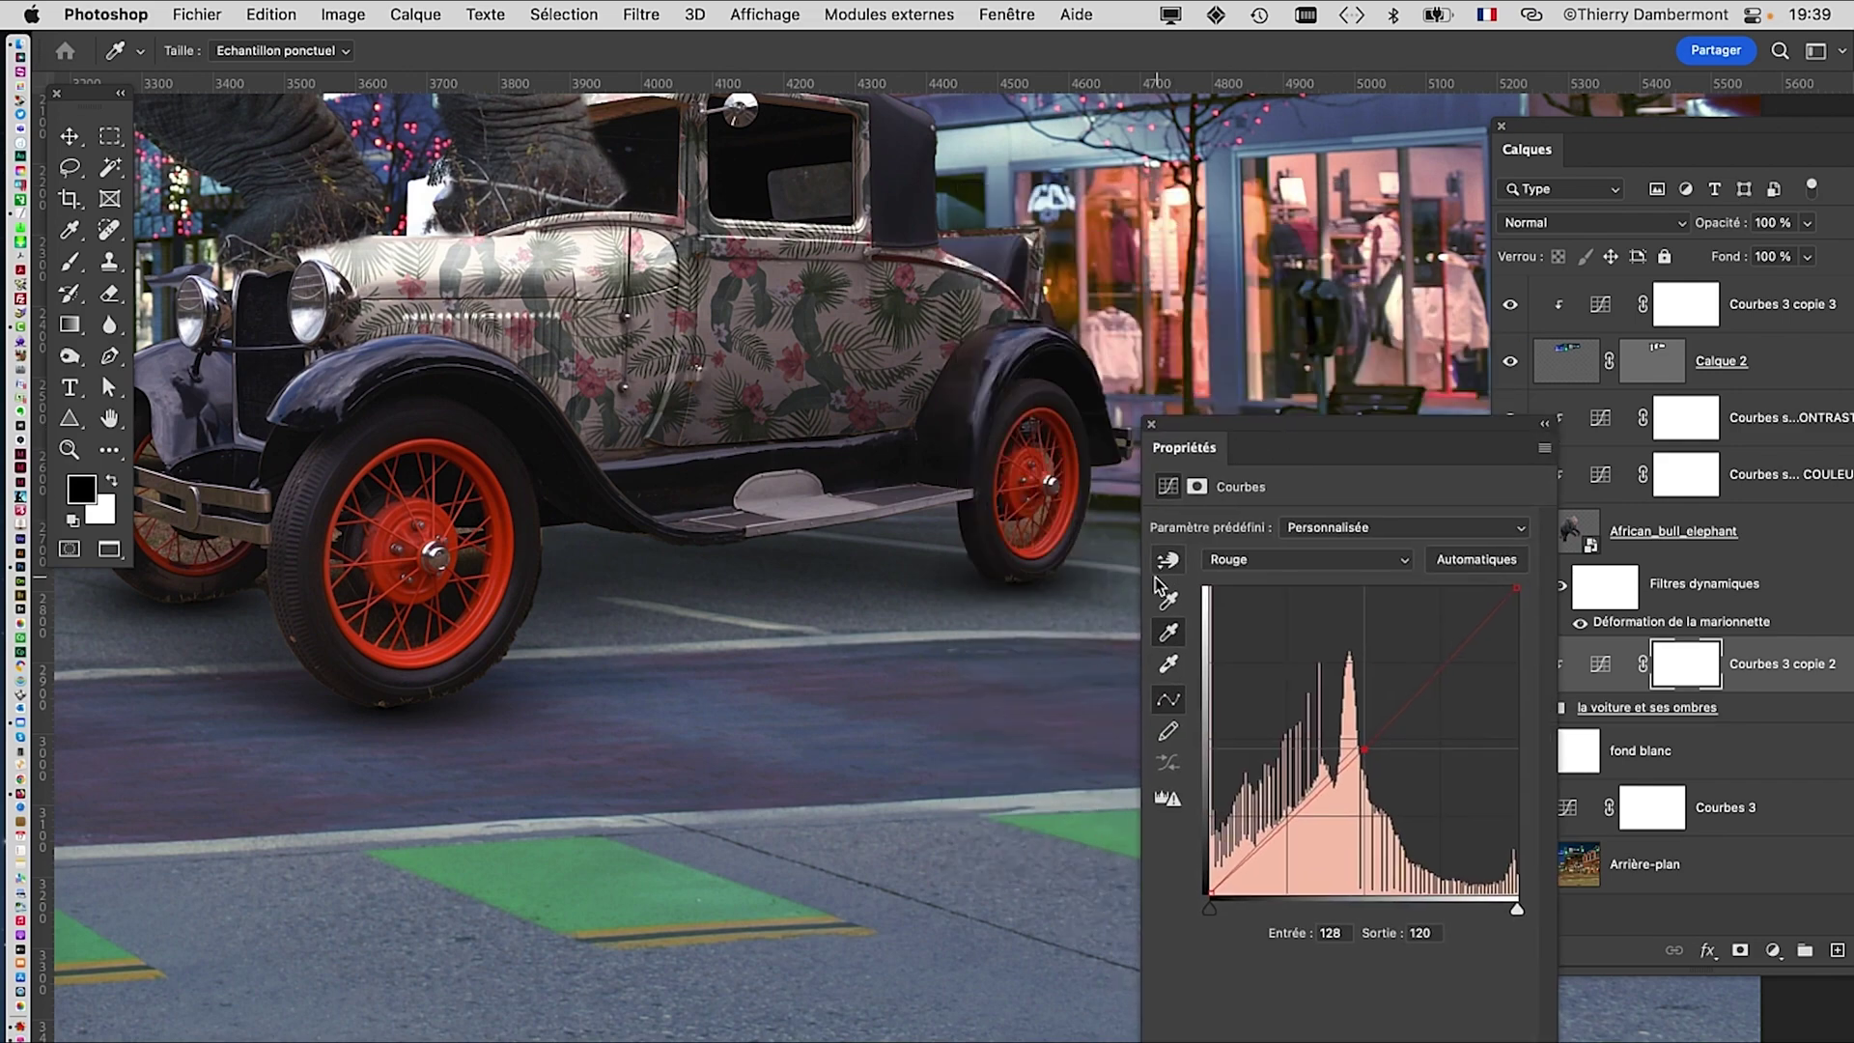
scroll(924, 641, down, 3)
scroll(925, 640, down, 4)
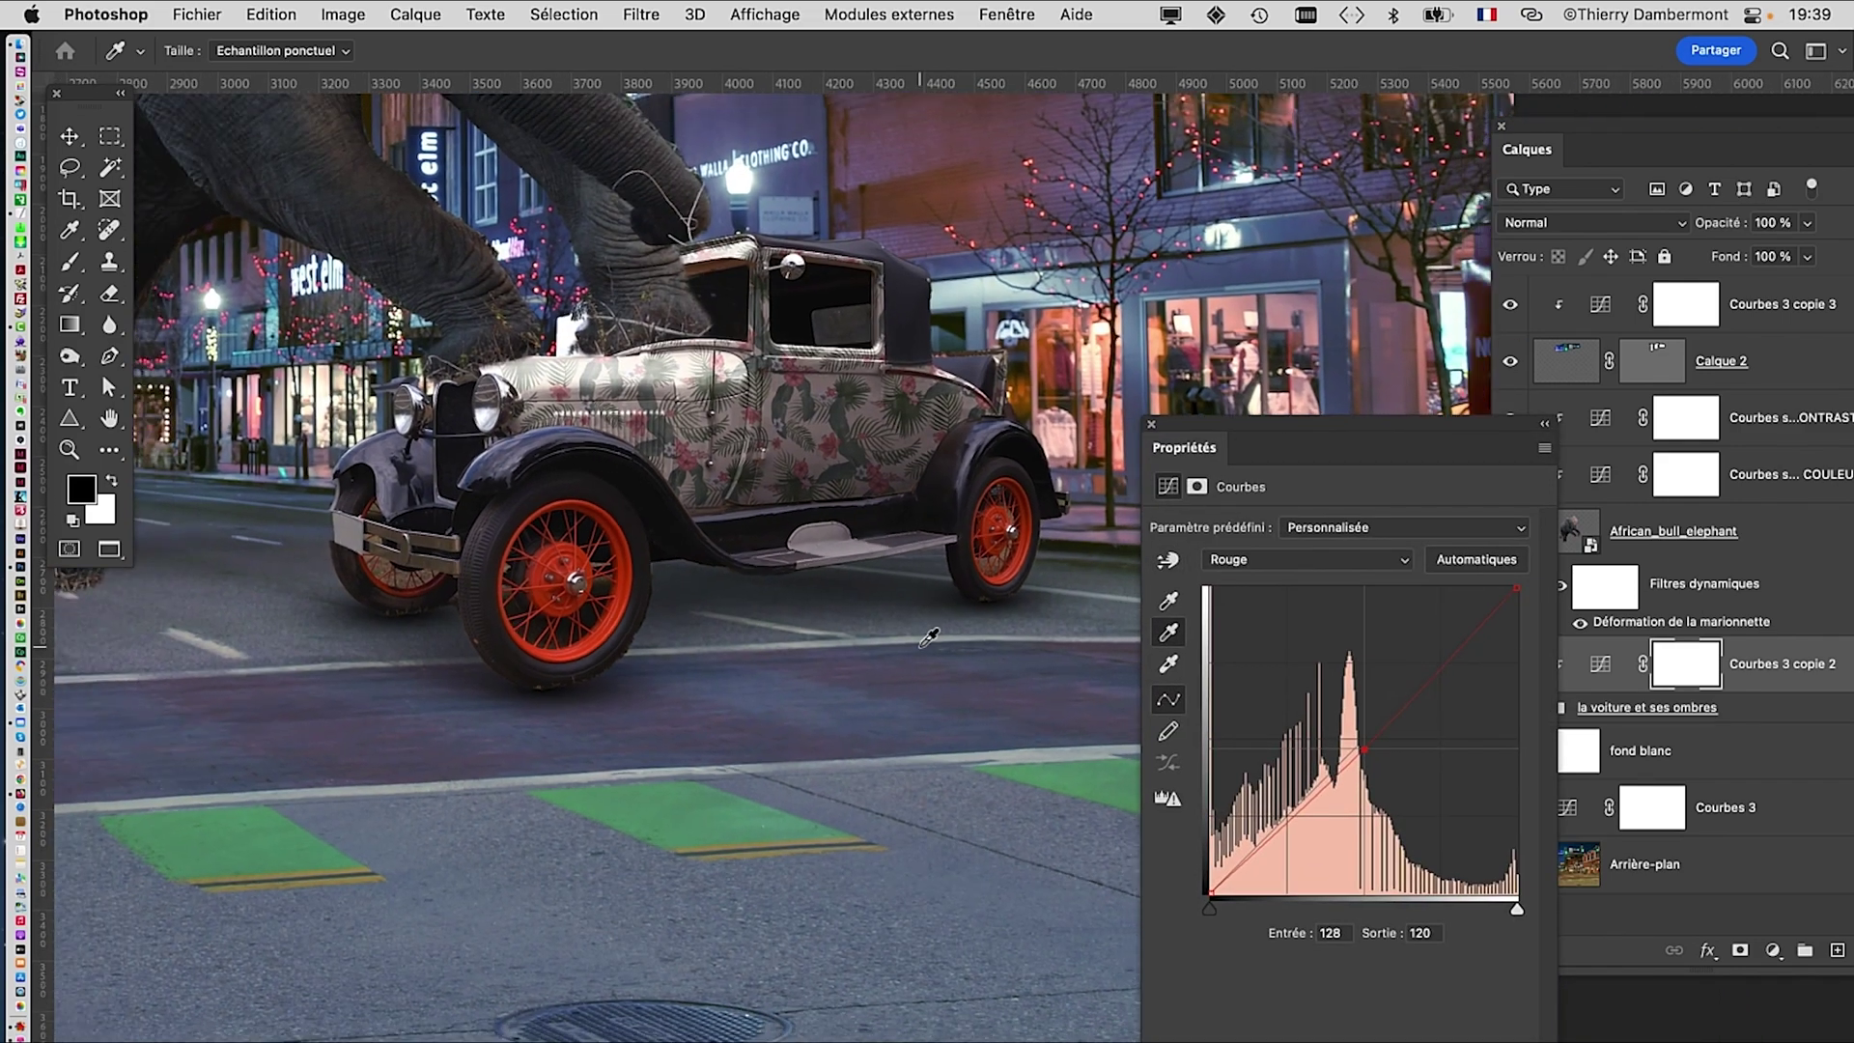
scroll(584, 599, down, 5)
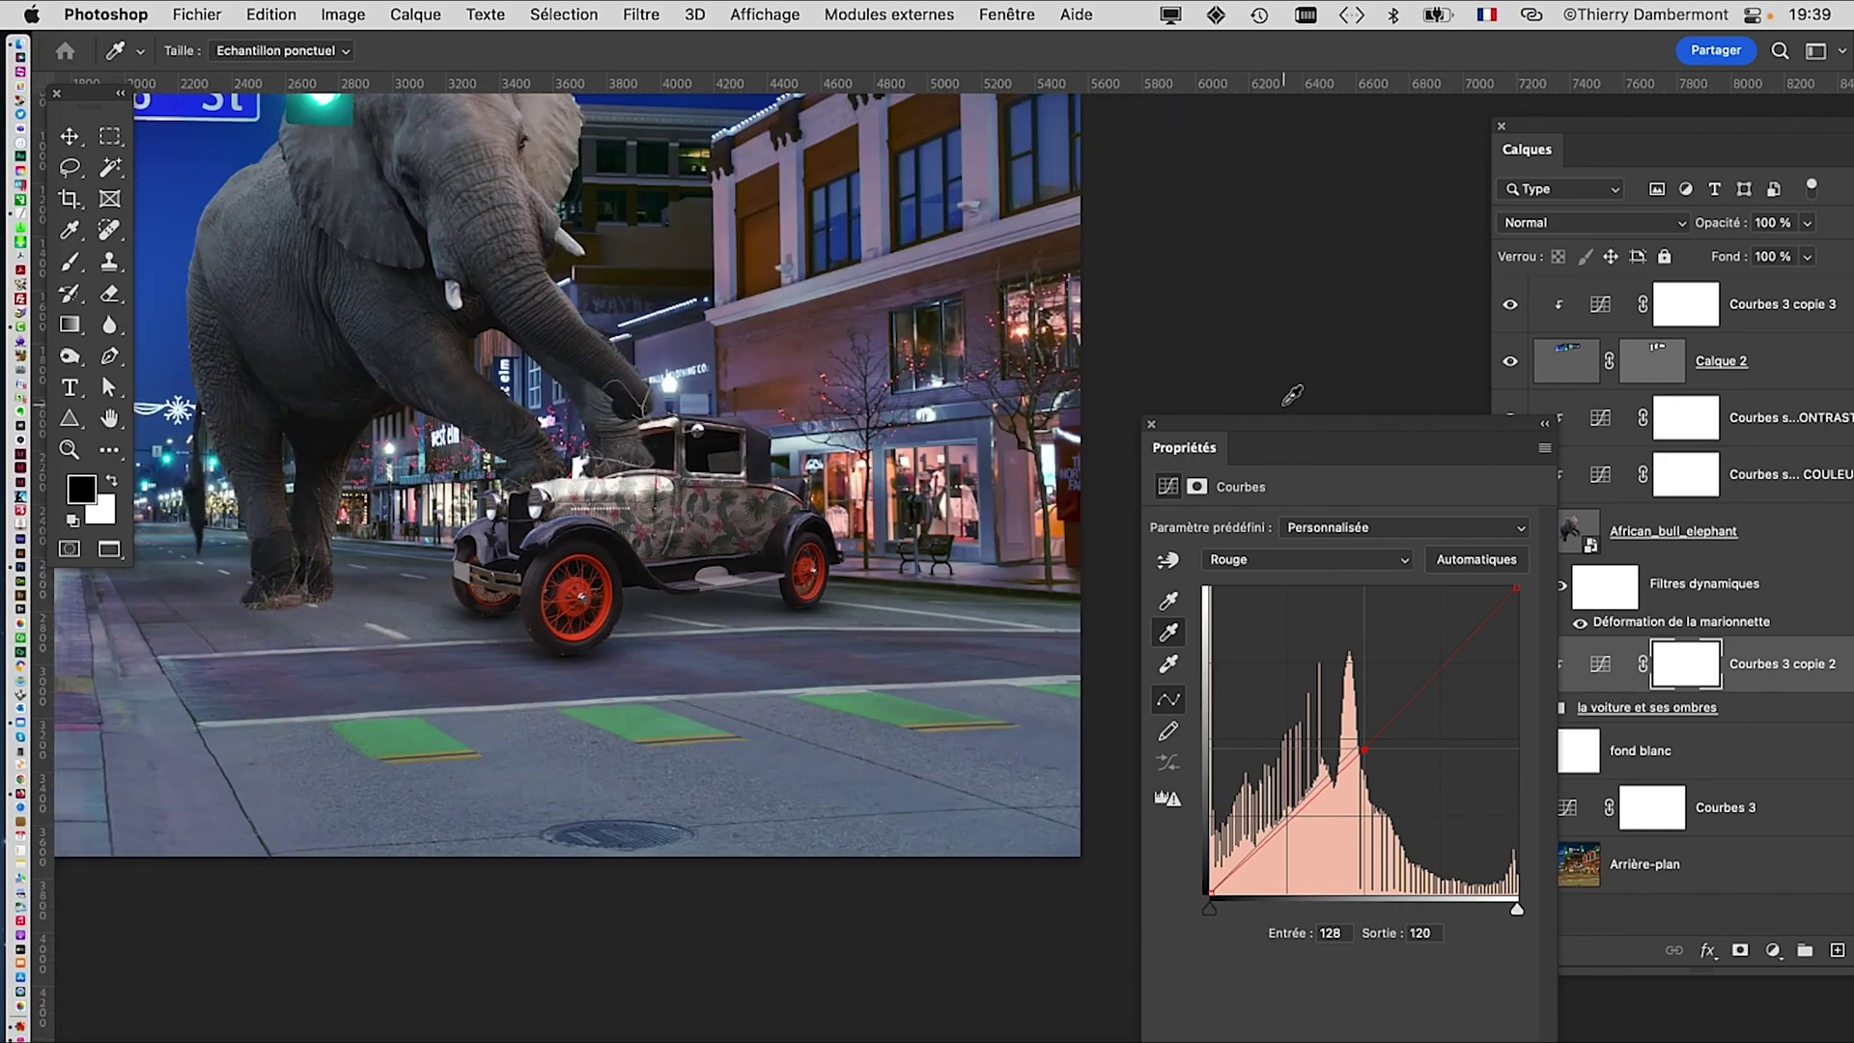
drag(1251, 426, 415, 478)
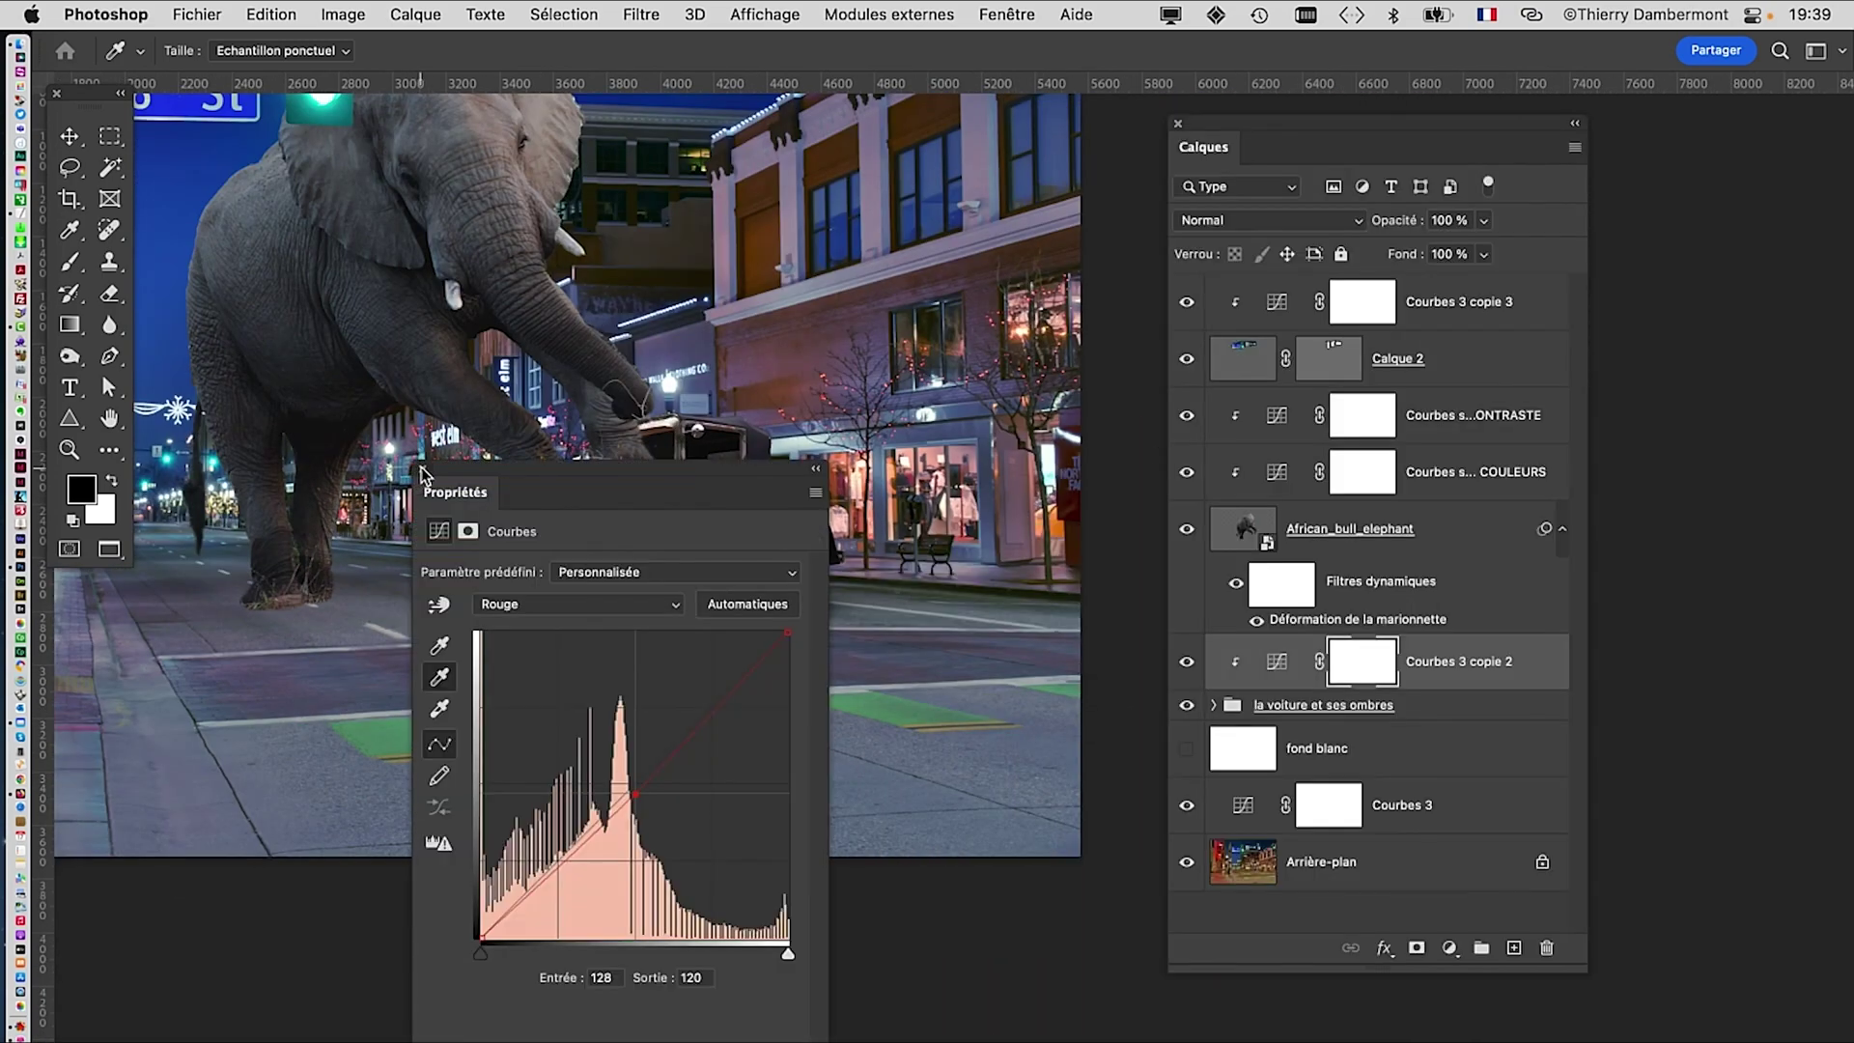
click(422, 472)
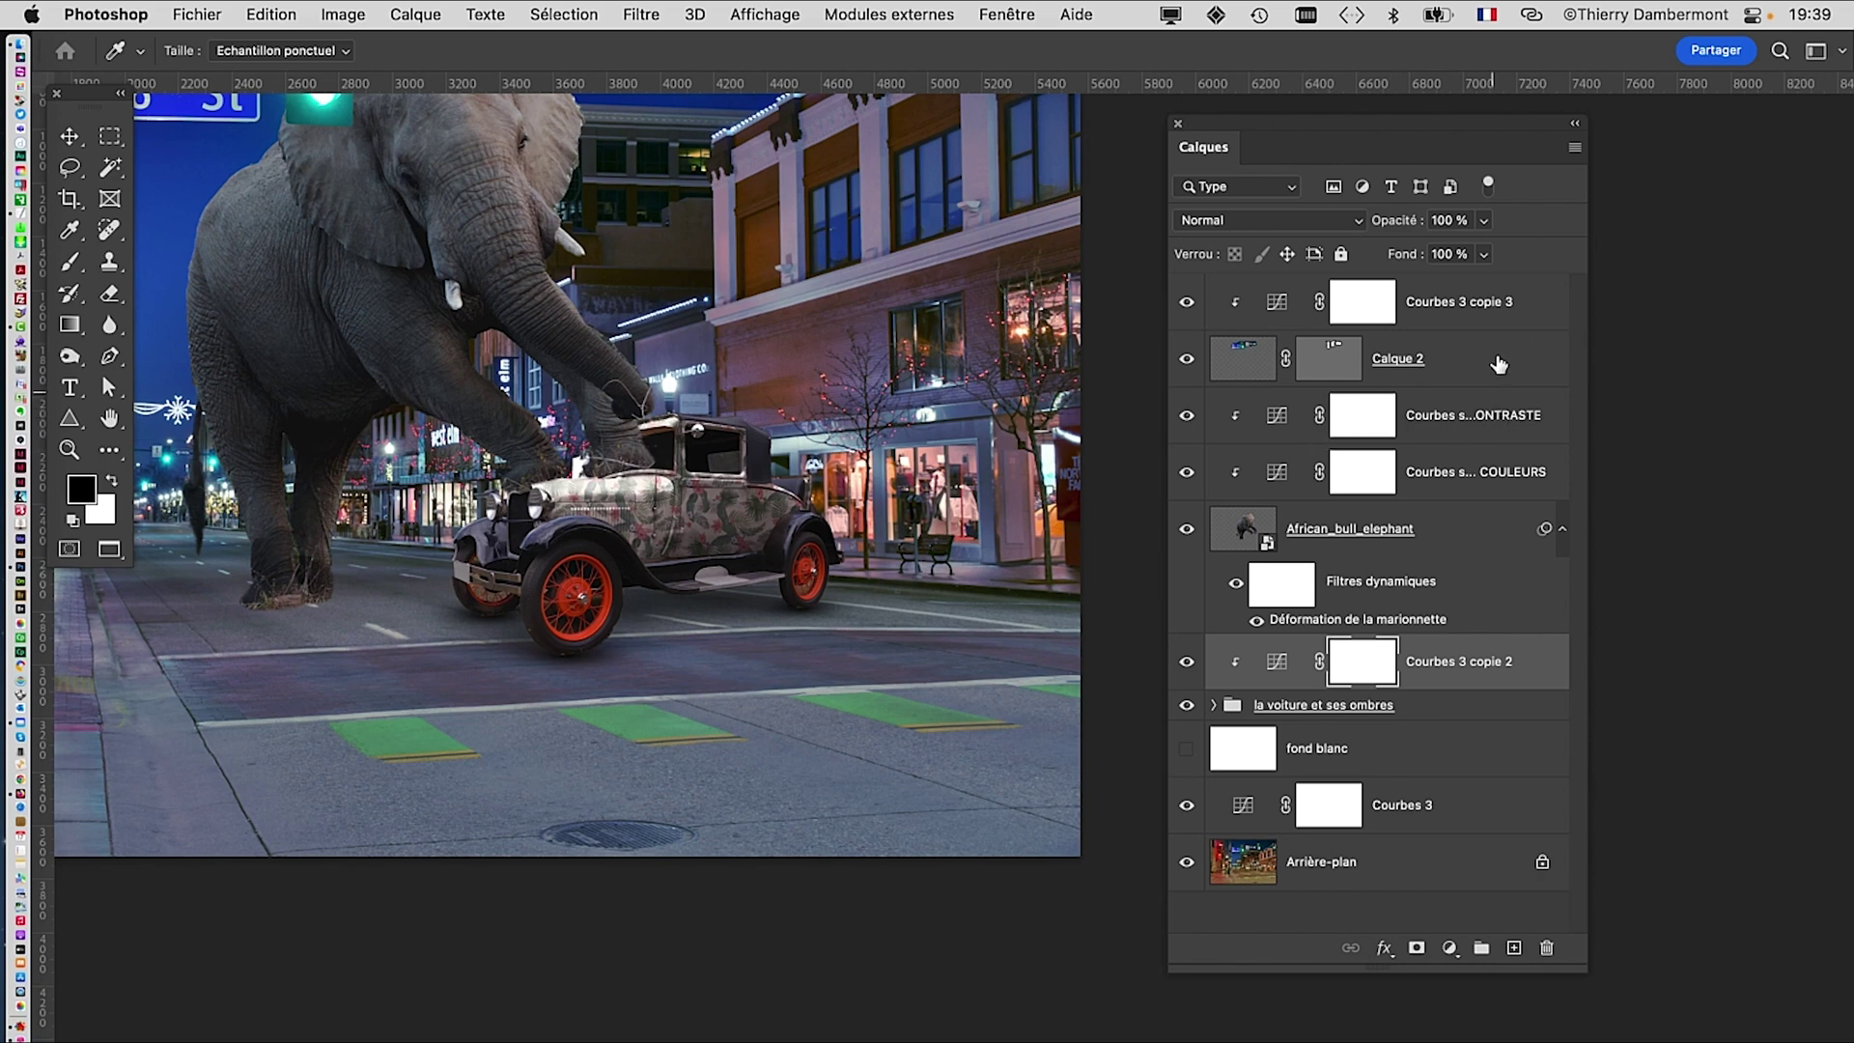
Step: Widen the layer list enough to read the full names of the two Curves adjustments above the elephant
drag(1584, 966, 1633, 1016)
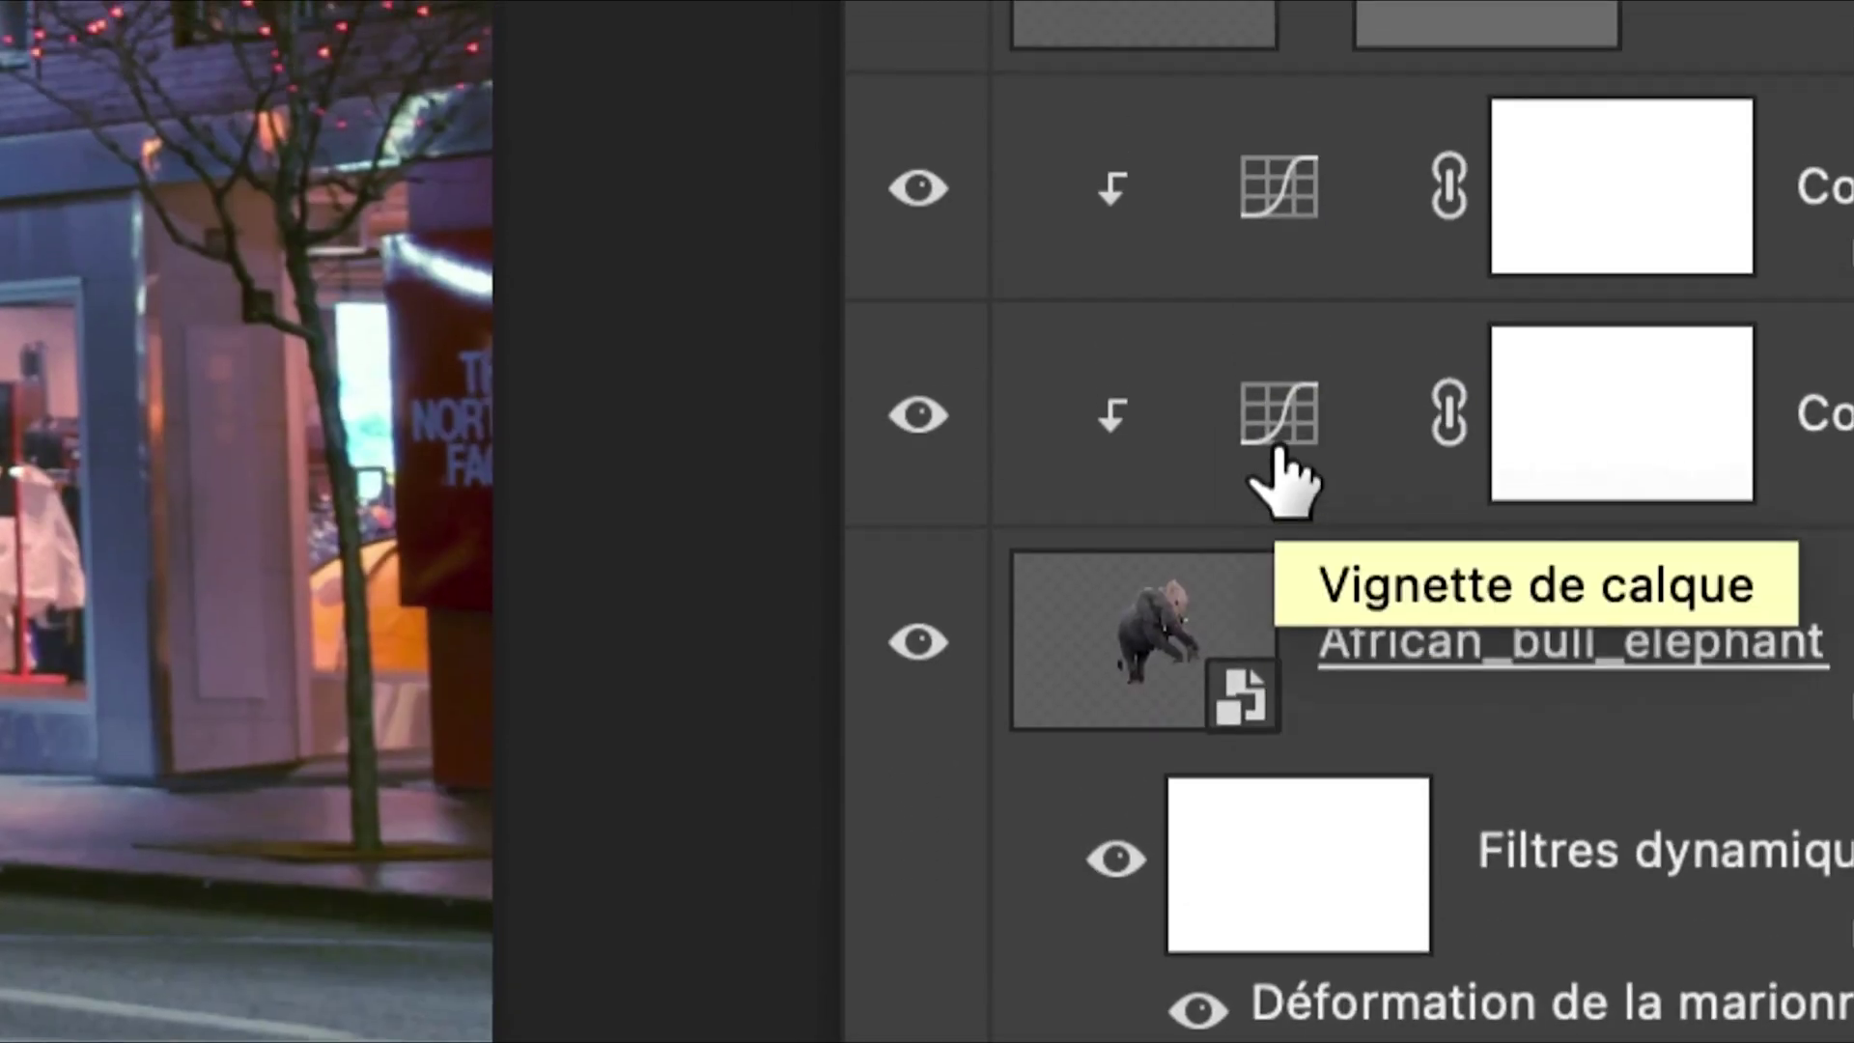
click(1292, 765)
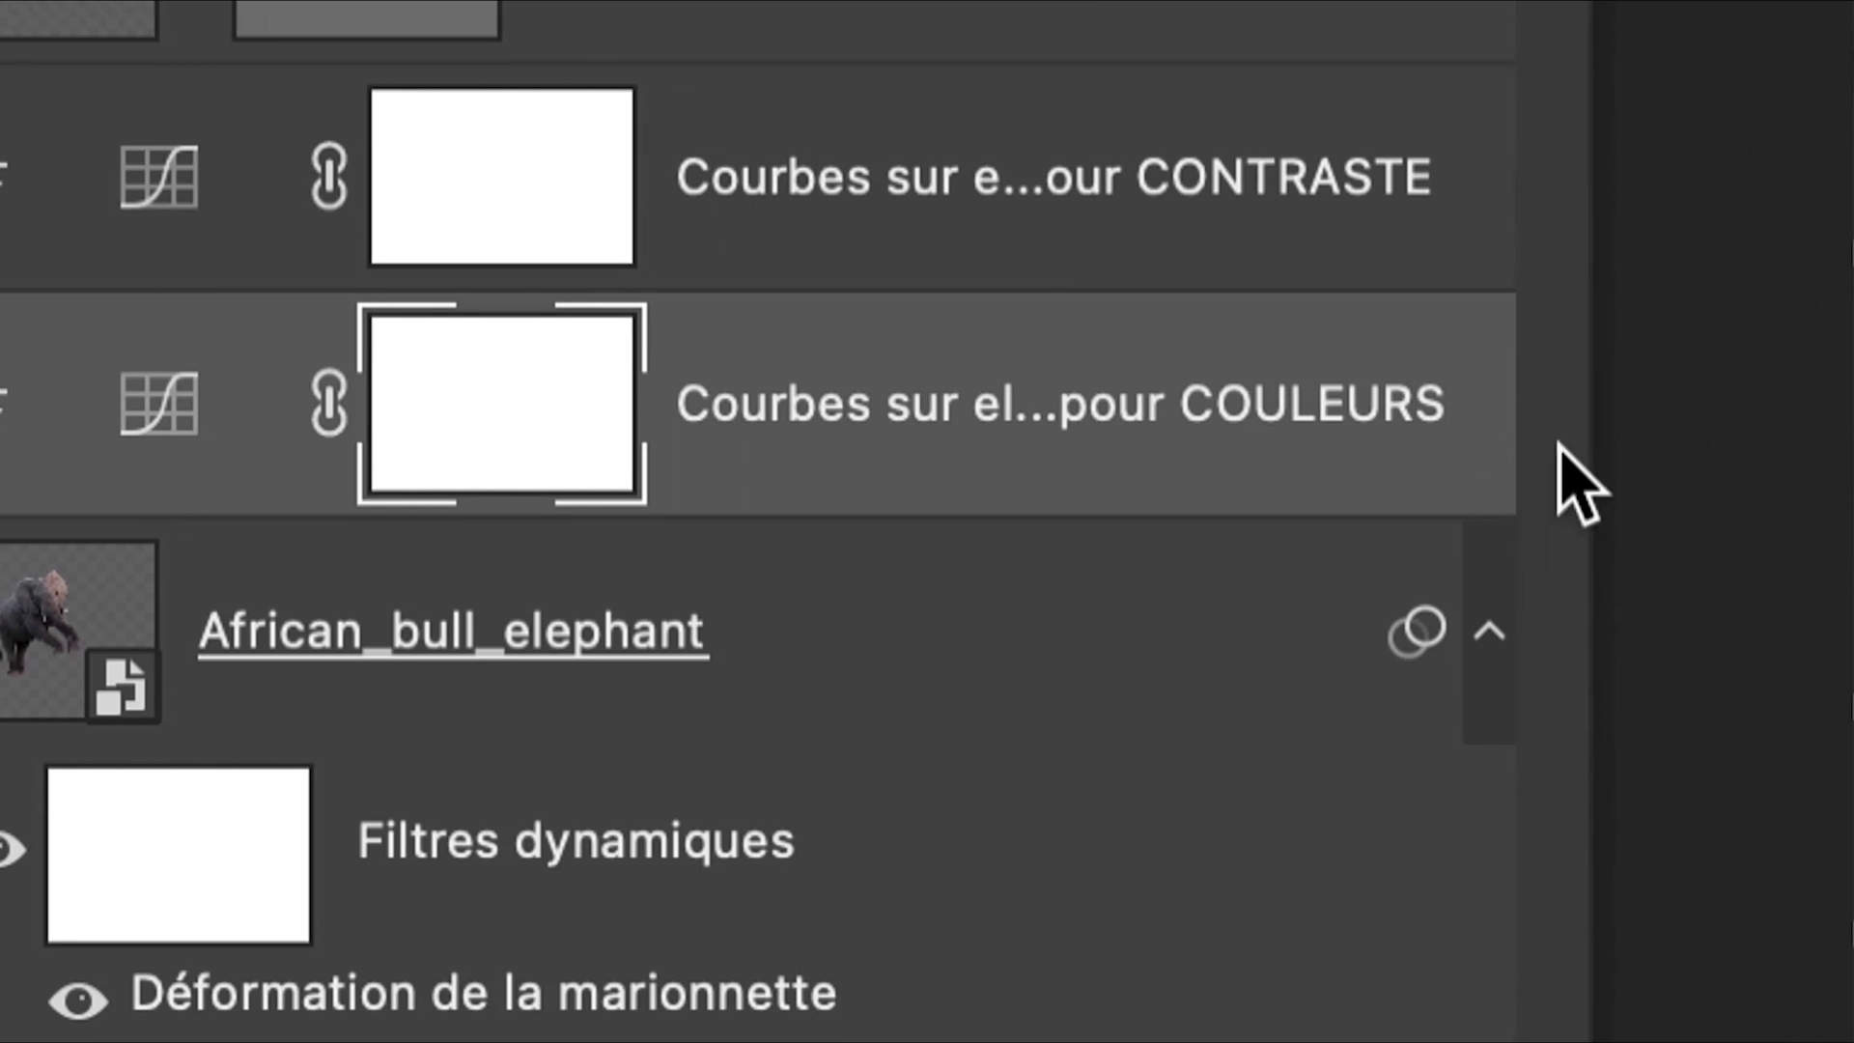
drag(1585, 452, 1853, 446)
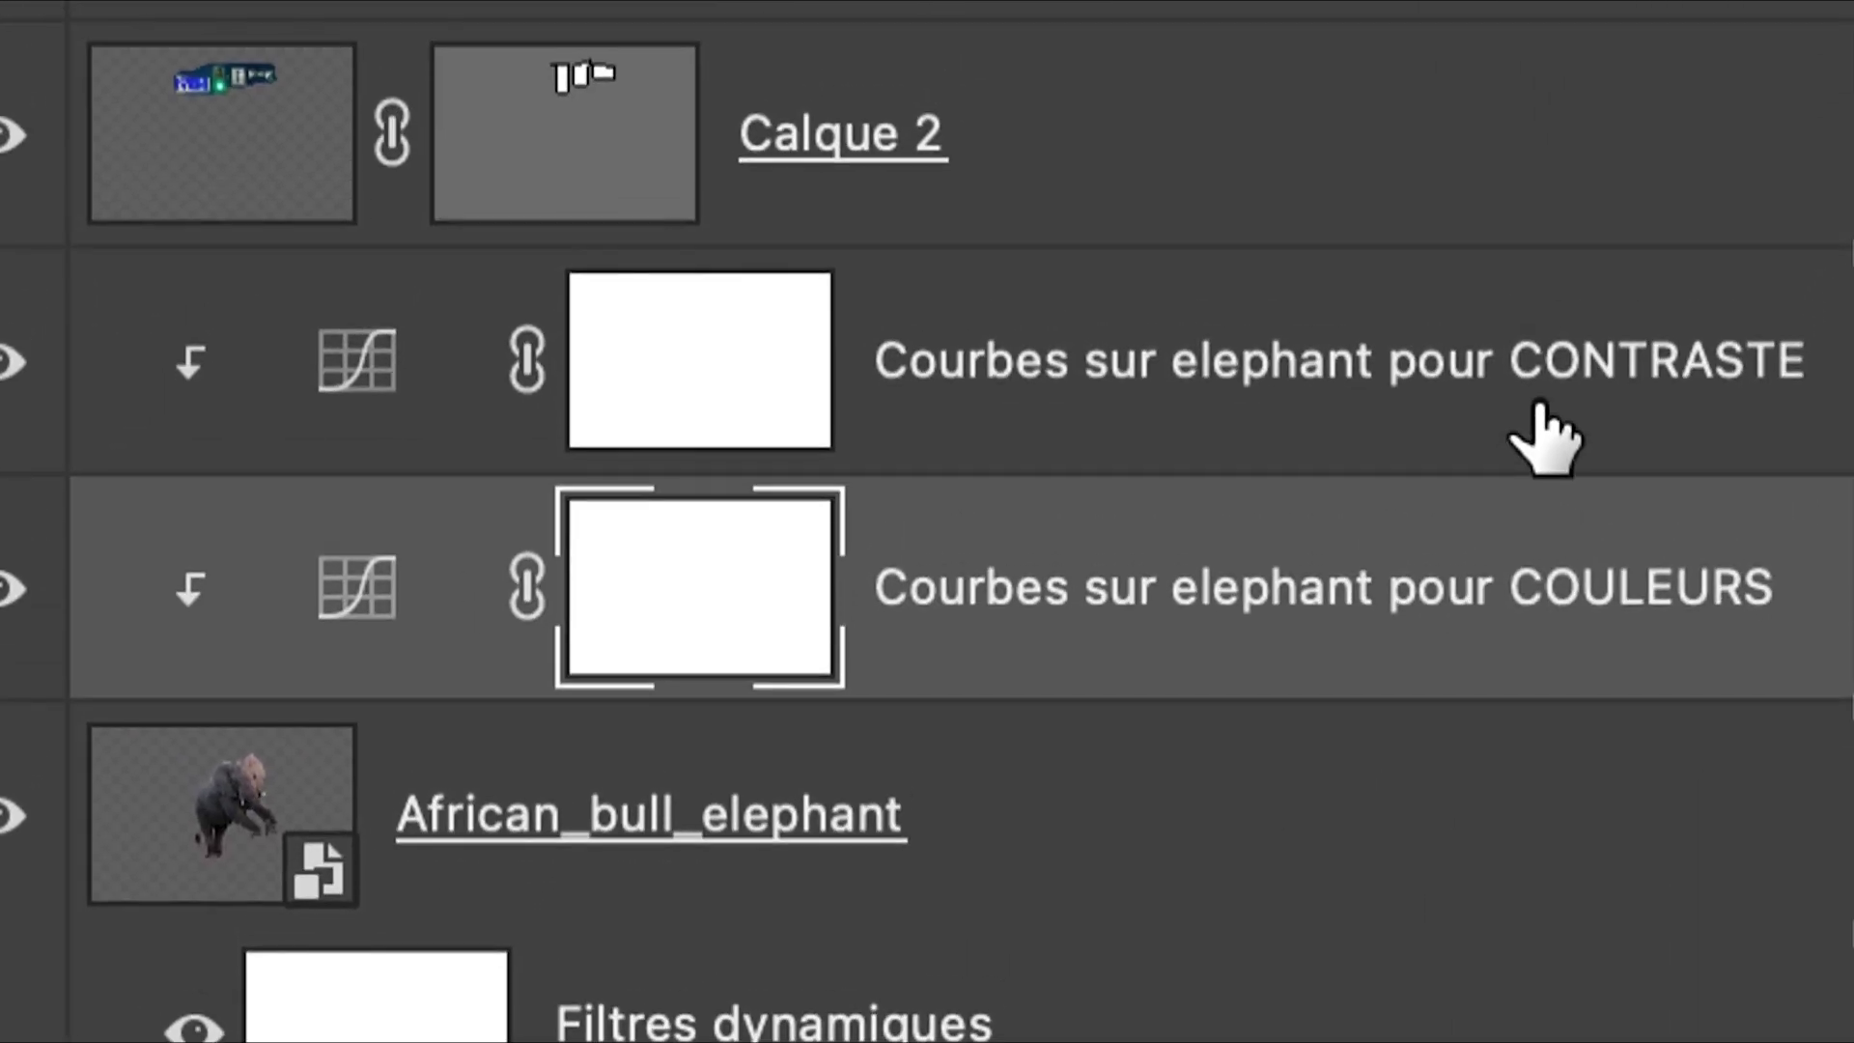
Step: Display the curve of the Courbes sur elephant pour CONTRASTE adjustment and examine its black and white end points
click(1543, 440)
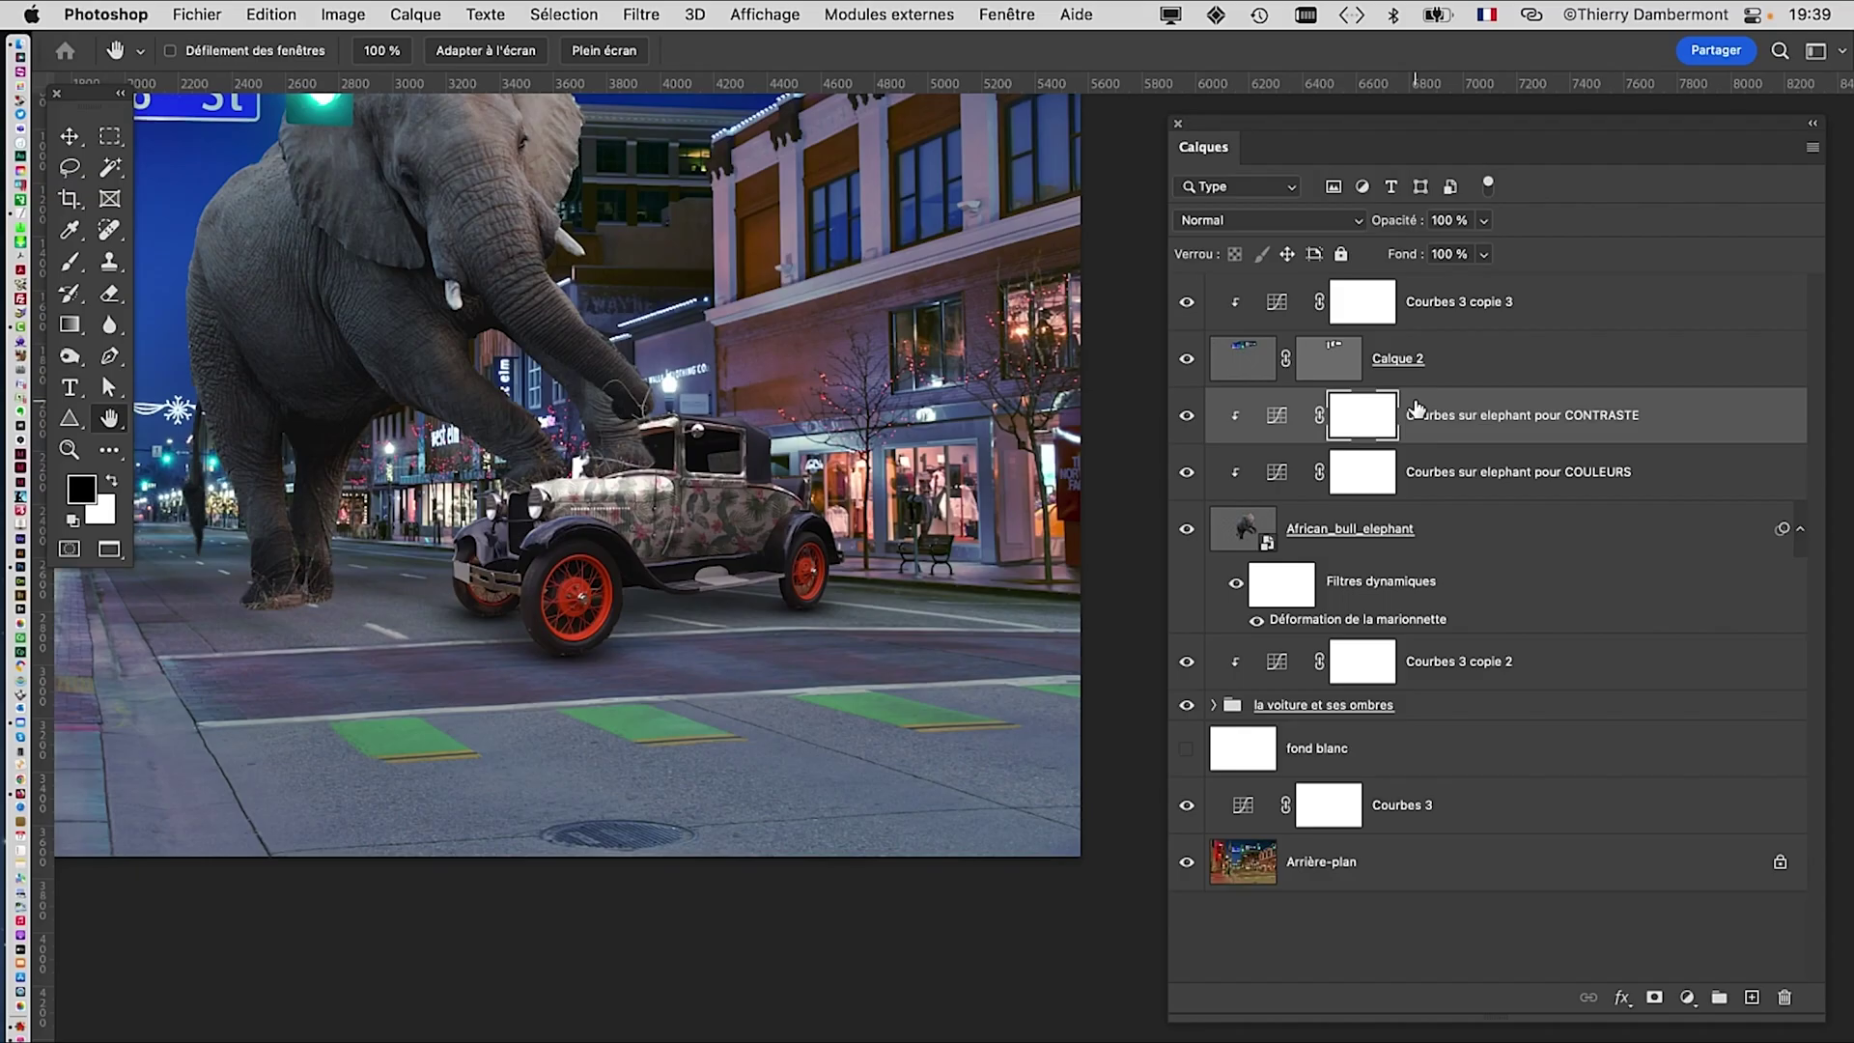
double_click(1279, 415)
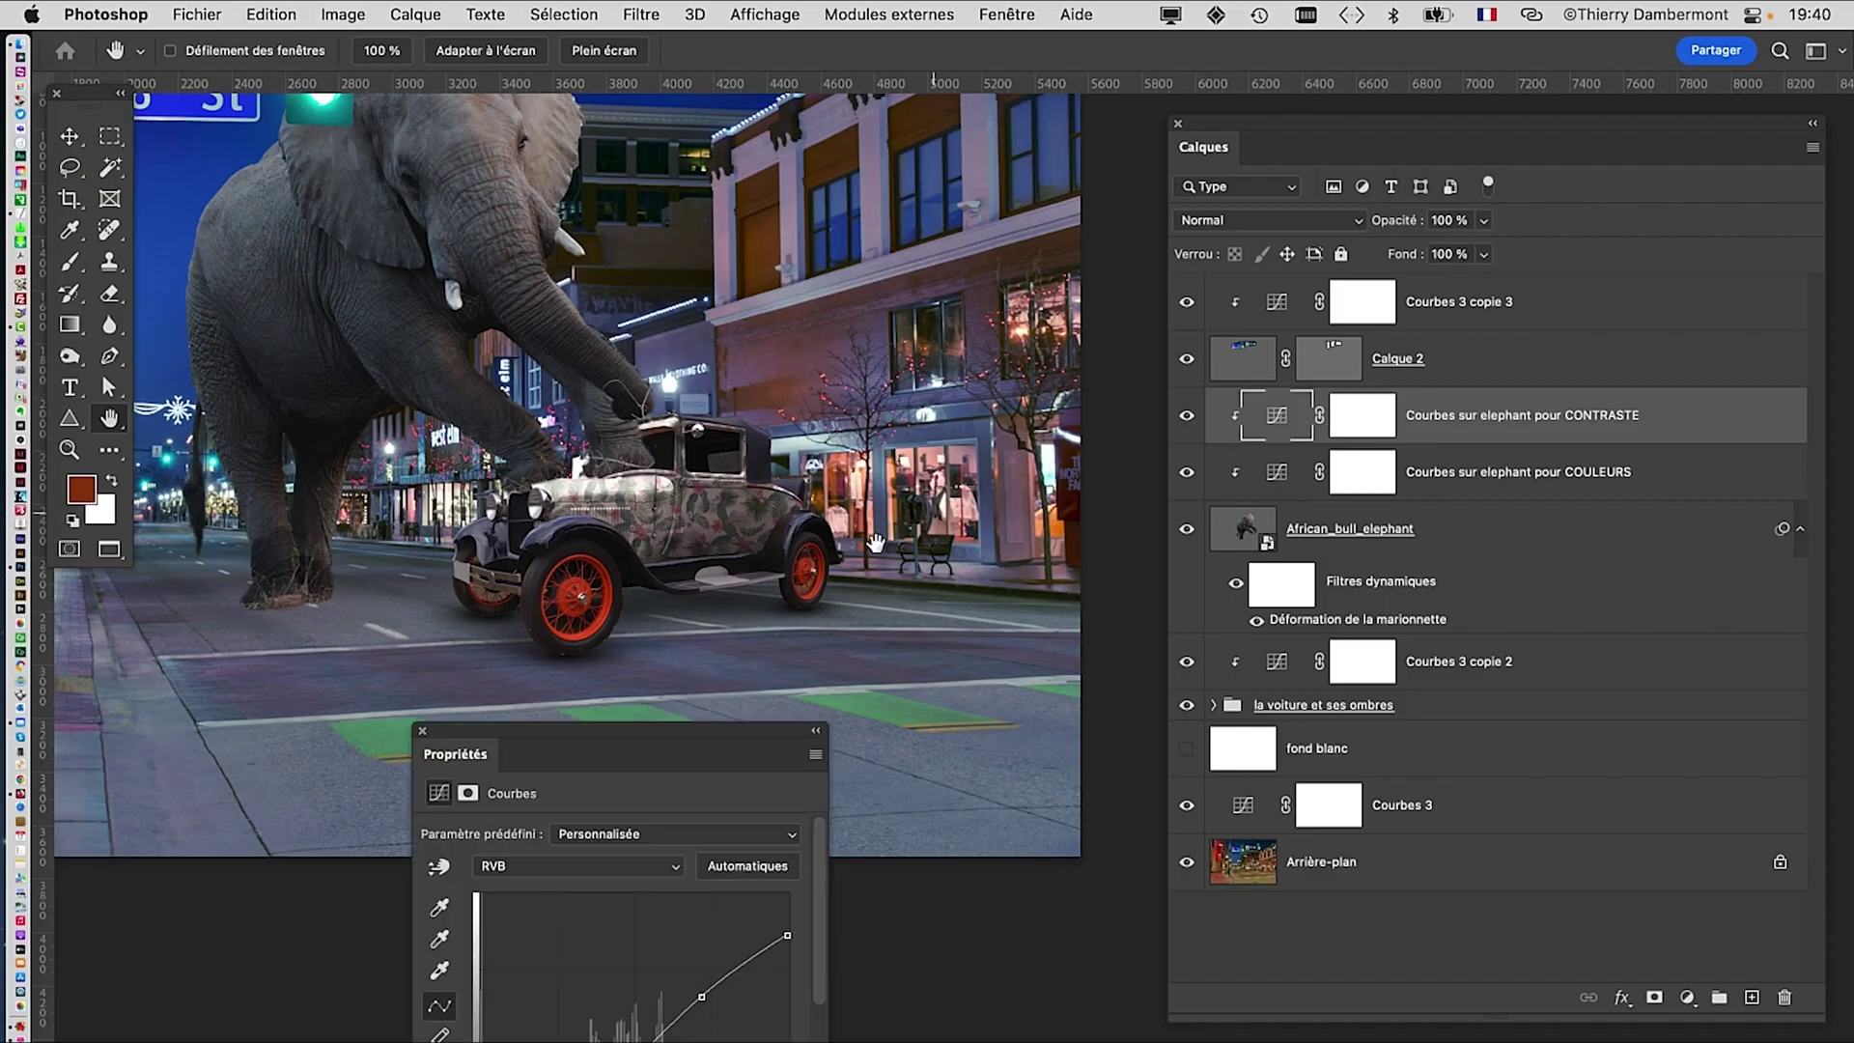
drag(743, 734, 979, 117)
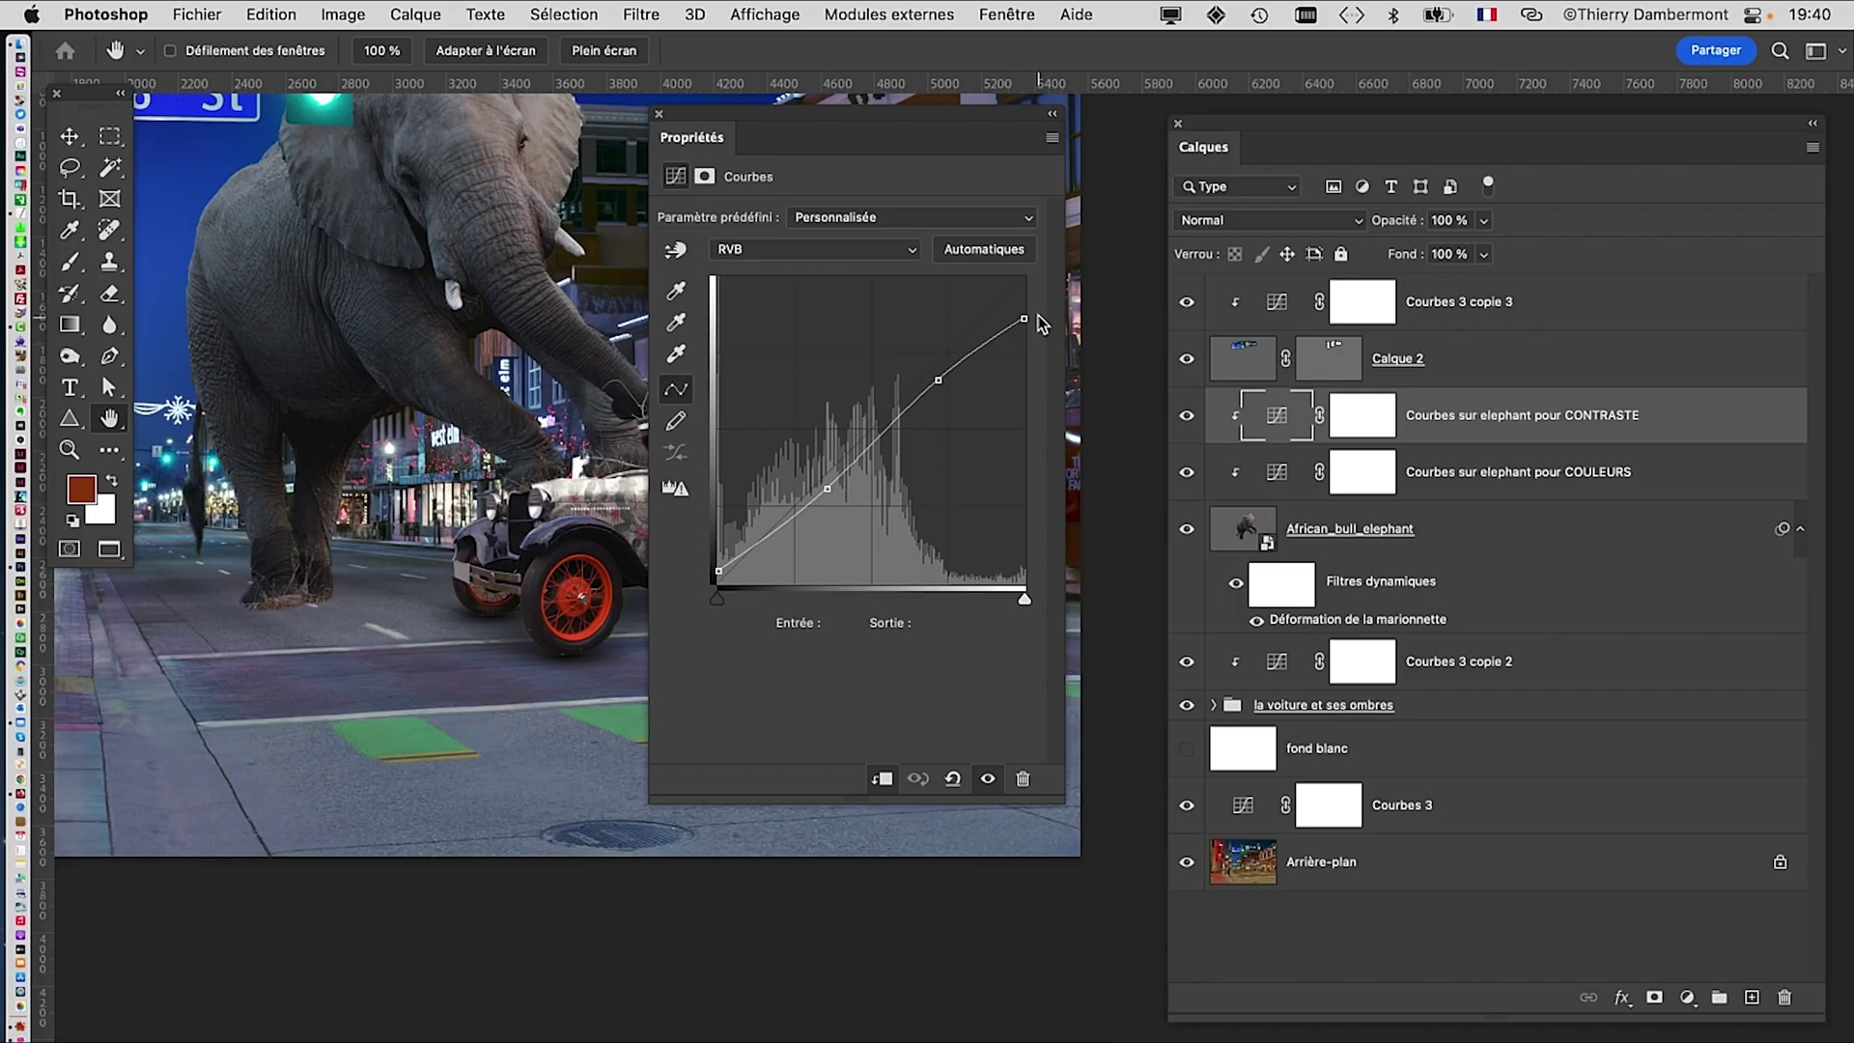
drag(884, 109, 1028, 137)
drag(651, 274, 663, 389)
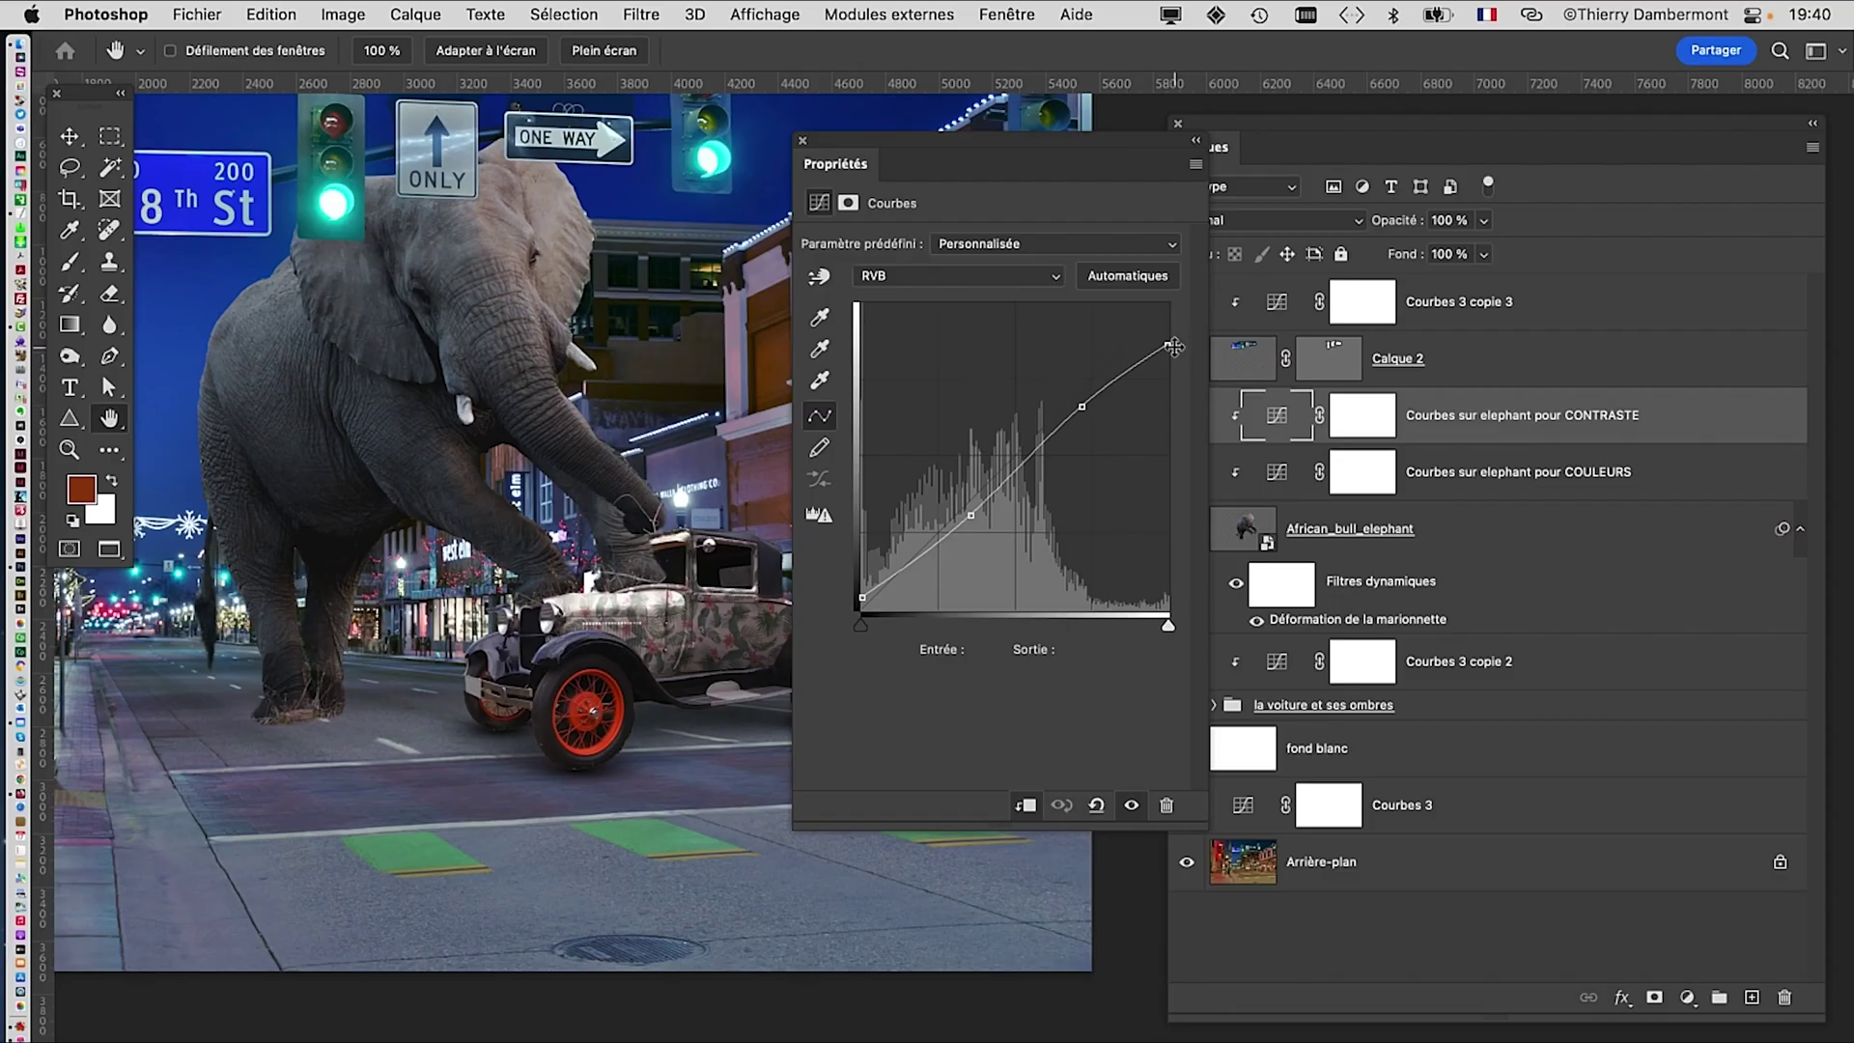
click(802, 142)
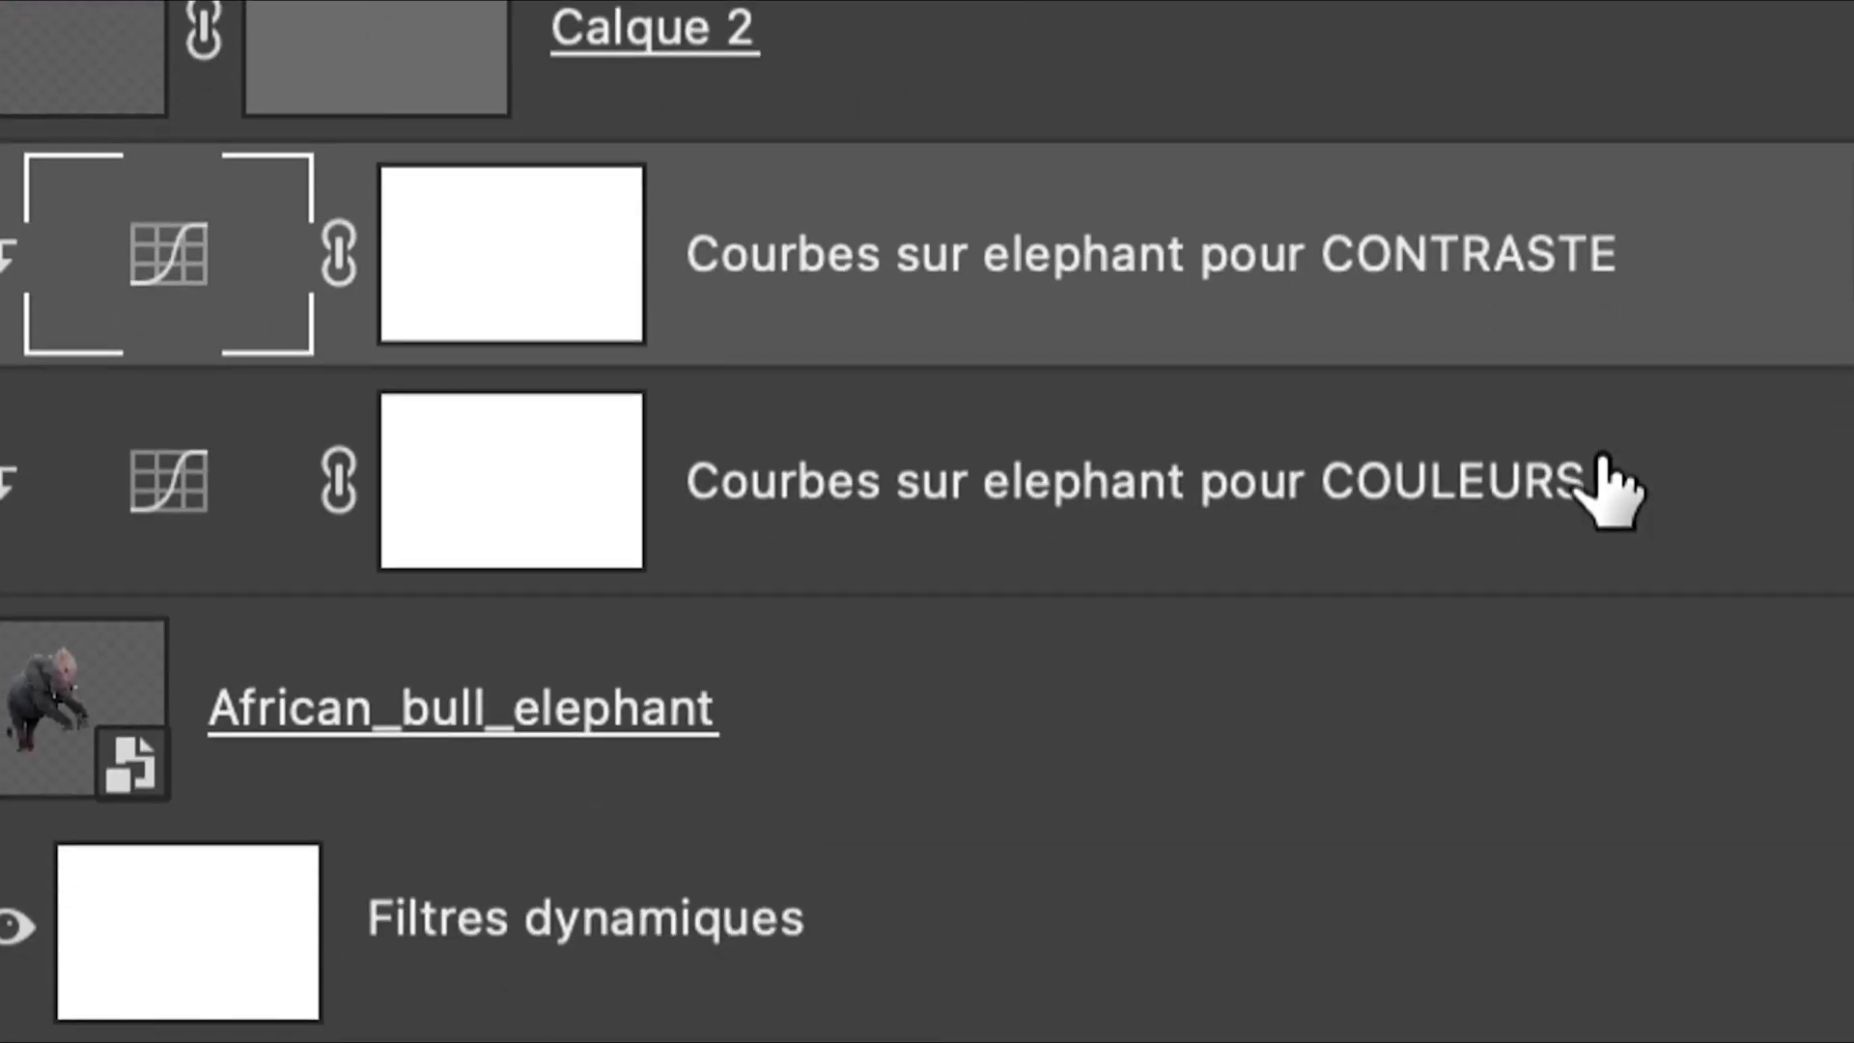
Step: Display the curve of the Courbes sur elephant pour COULEURS adjustment and arrange it beside the layer list for examination
click(1816, 657)
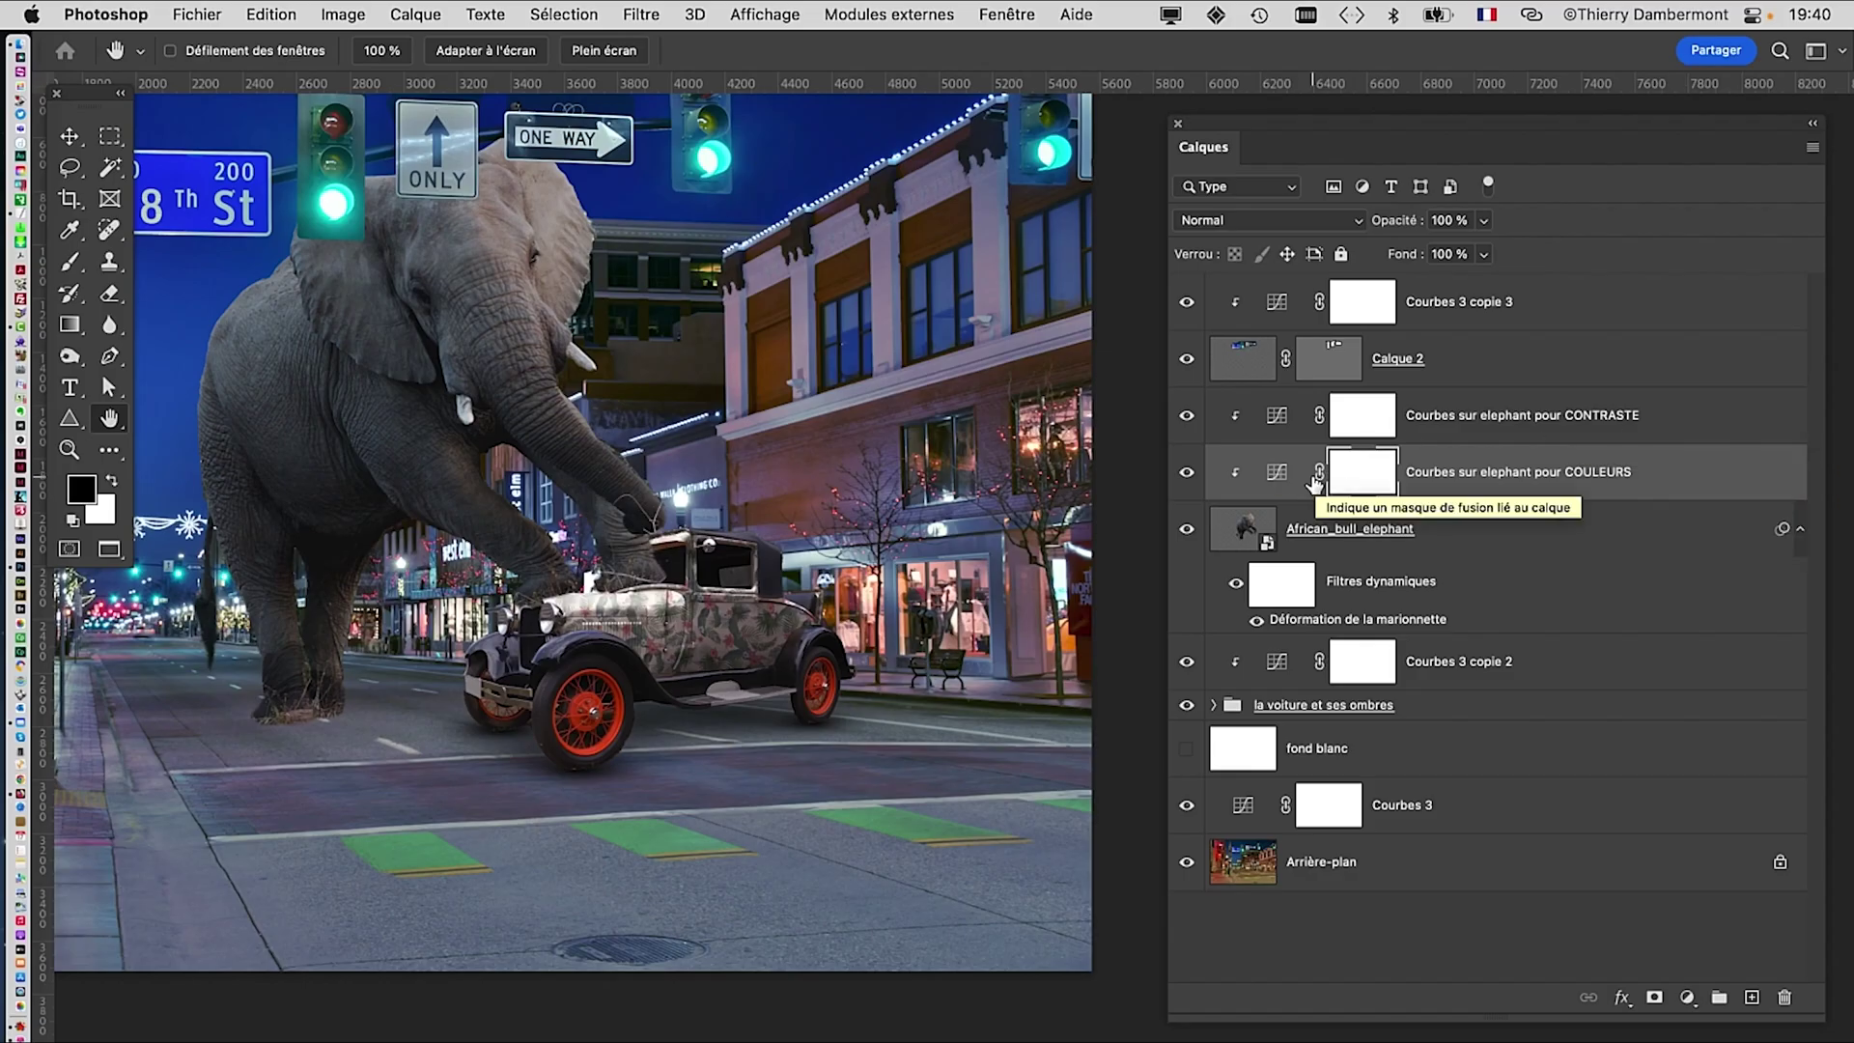
double_click(102, 466)
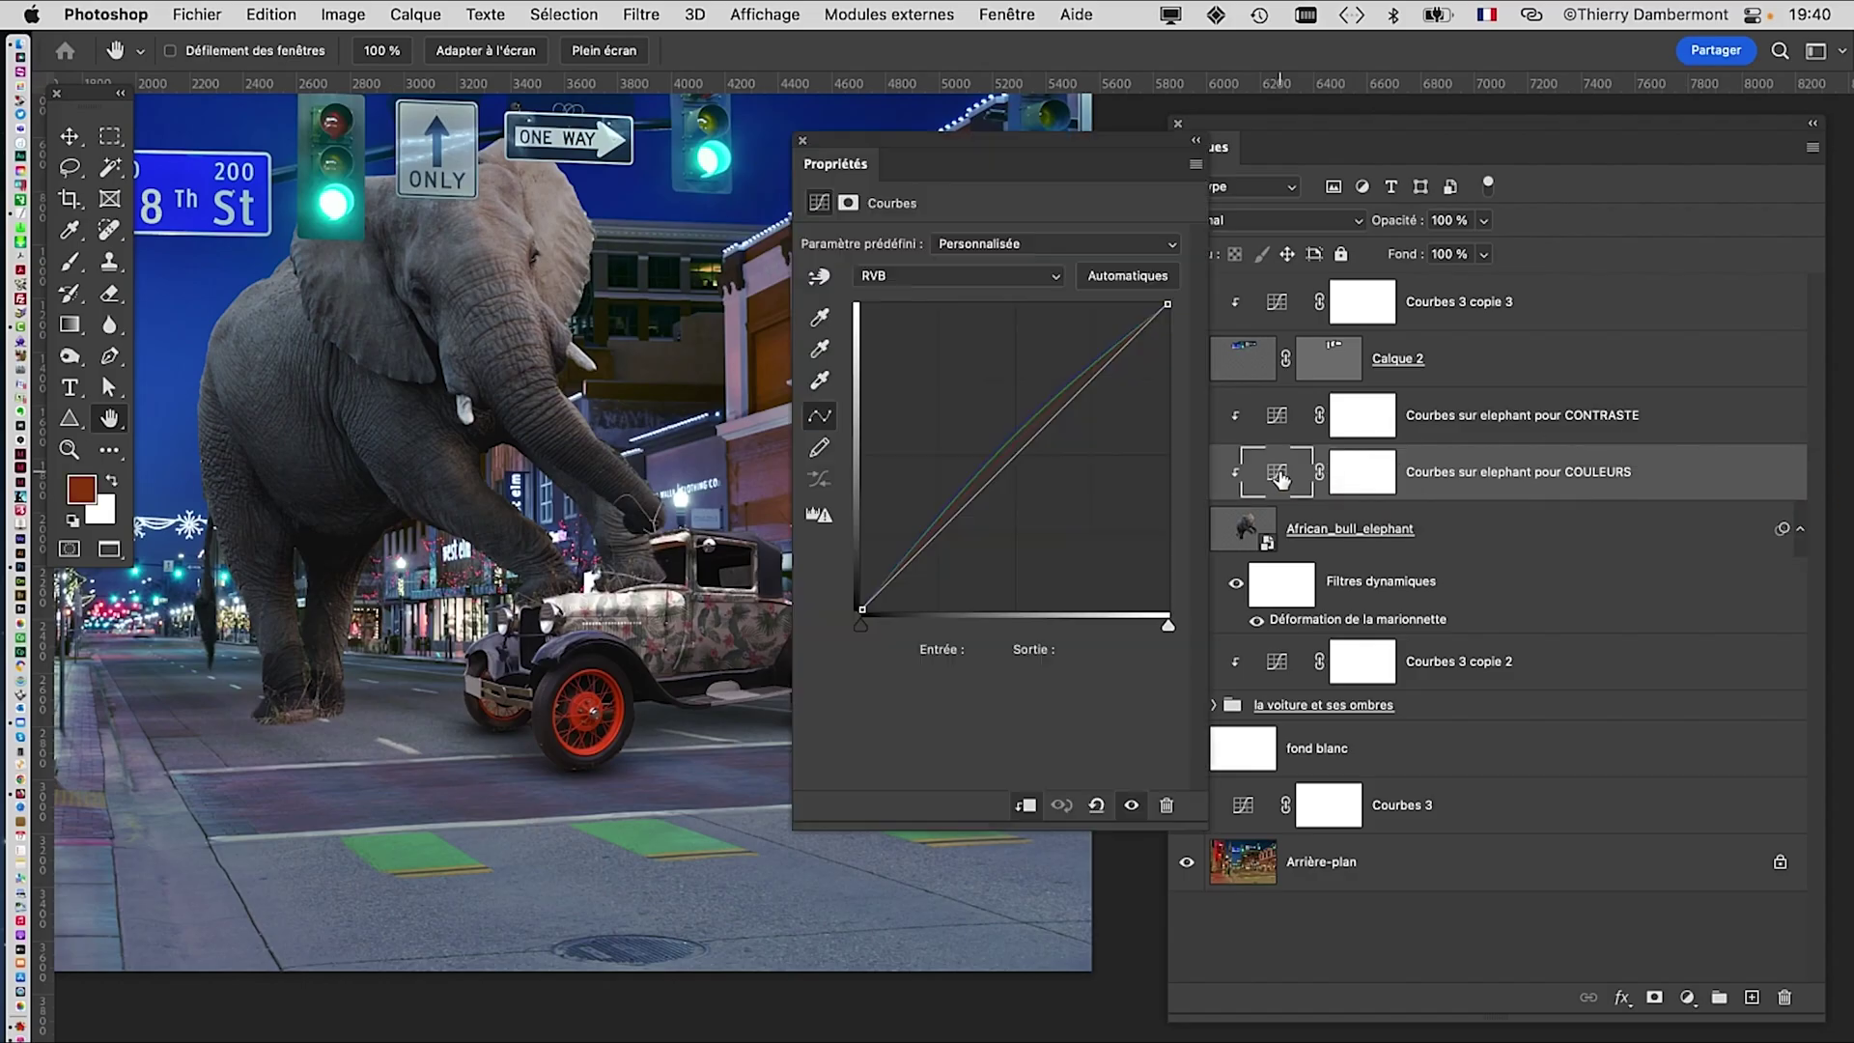
drag(1262, 128, 1643, 186)
drag(1074, 139, 1318, 131)
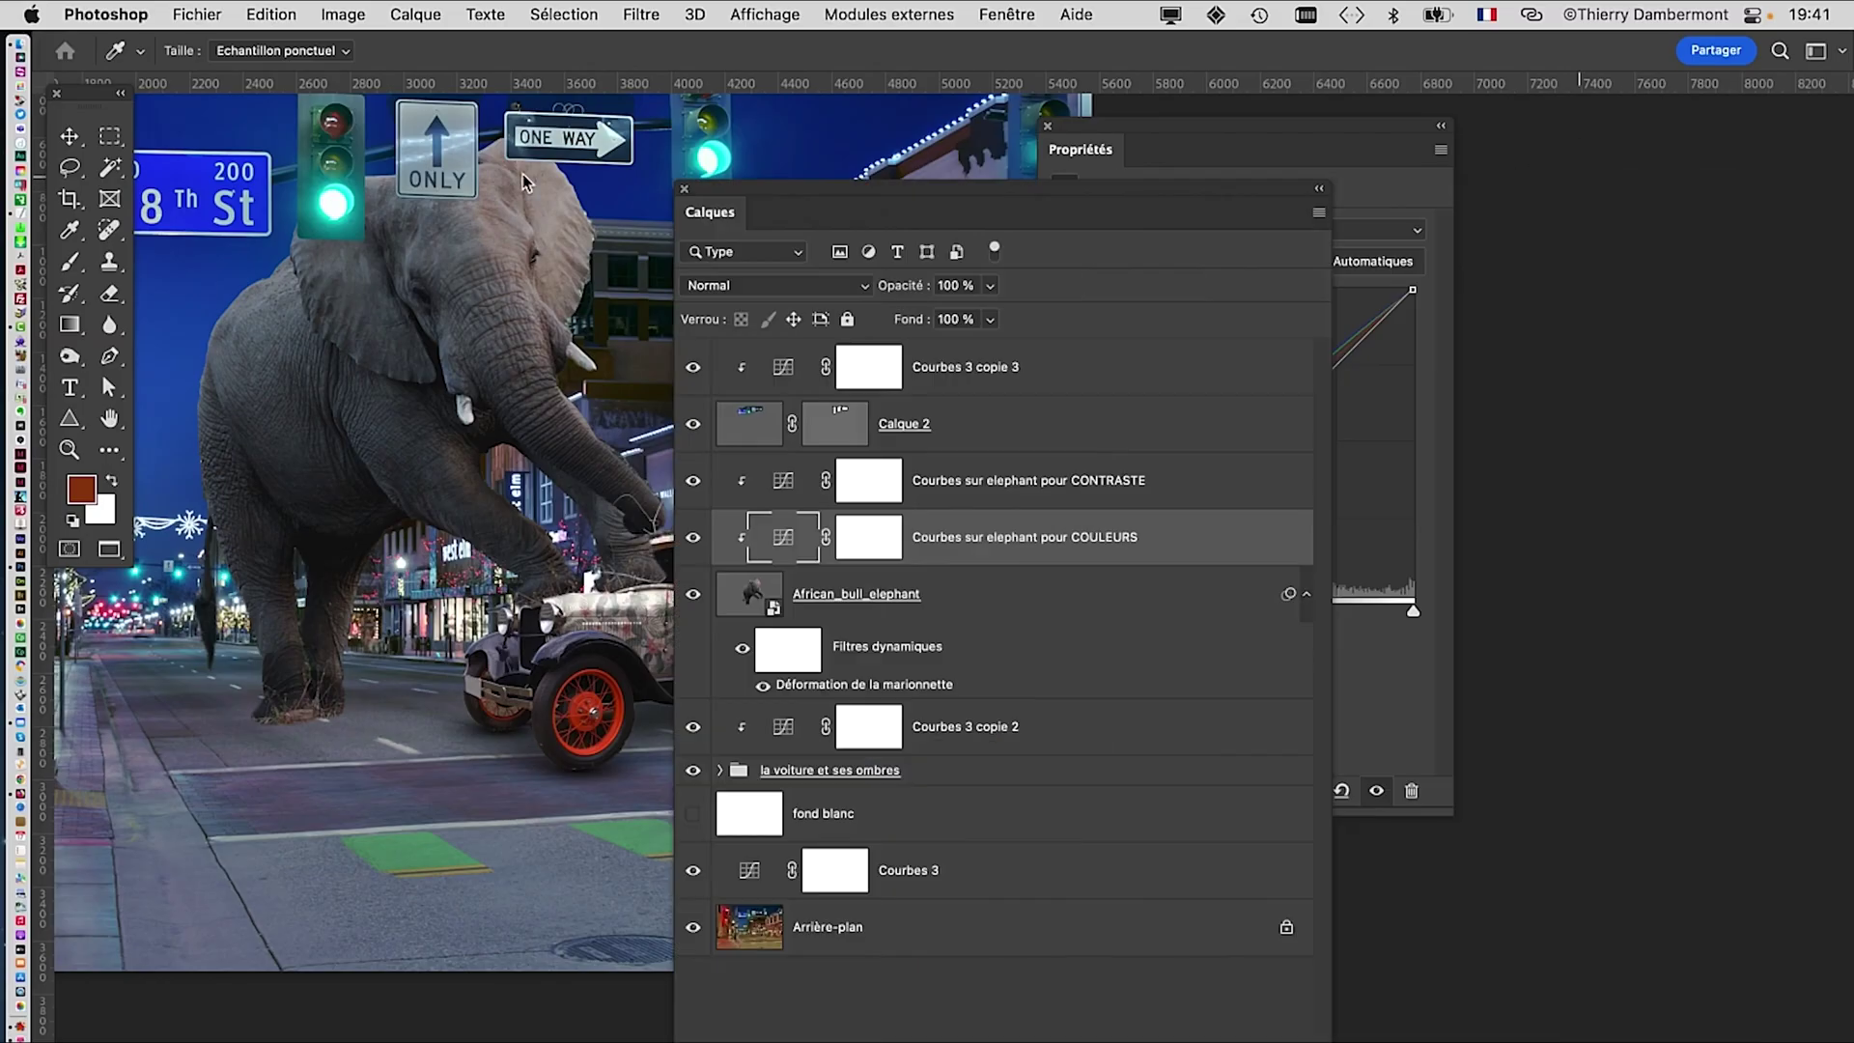
drag(693, 198, 214, 169)
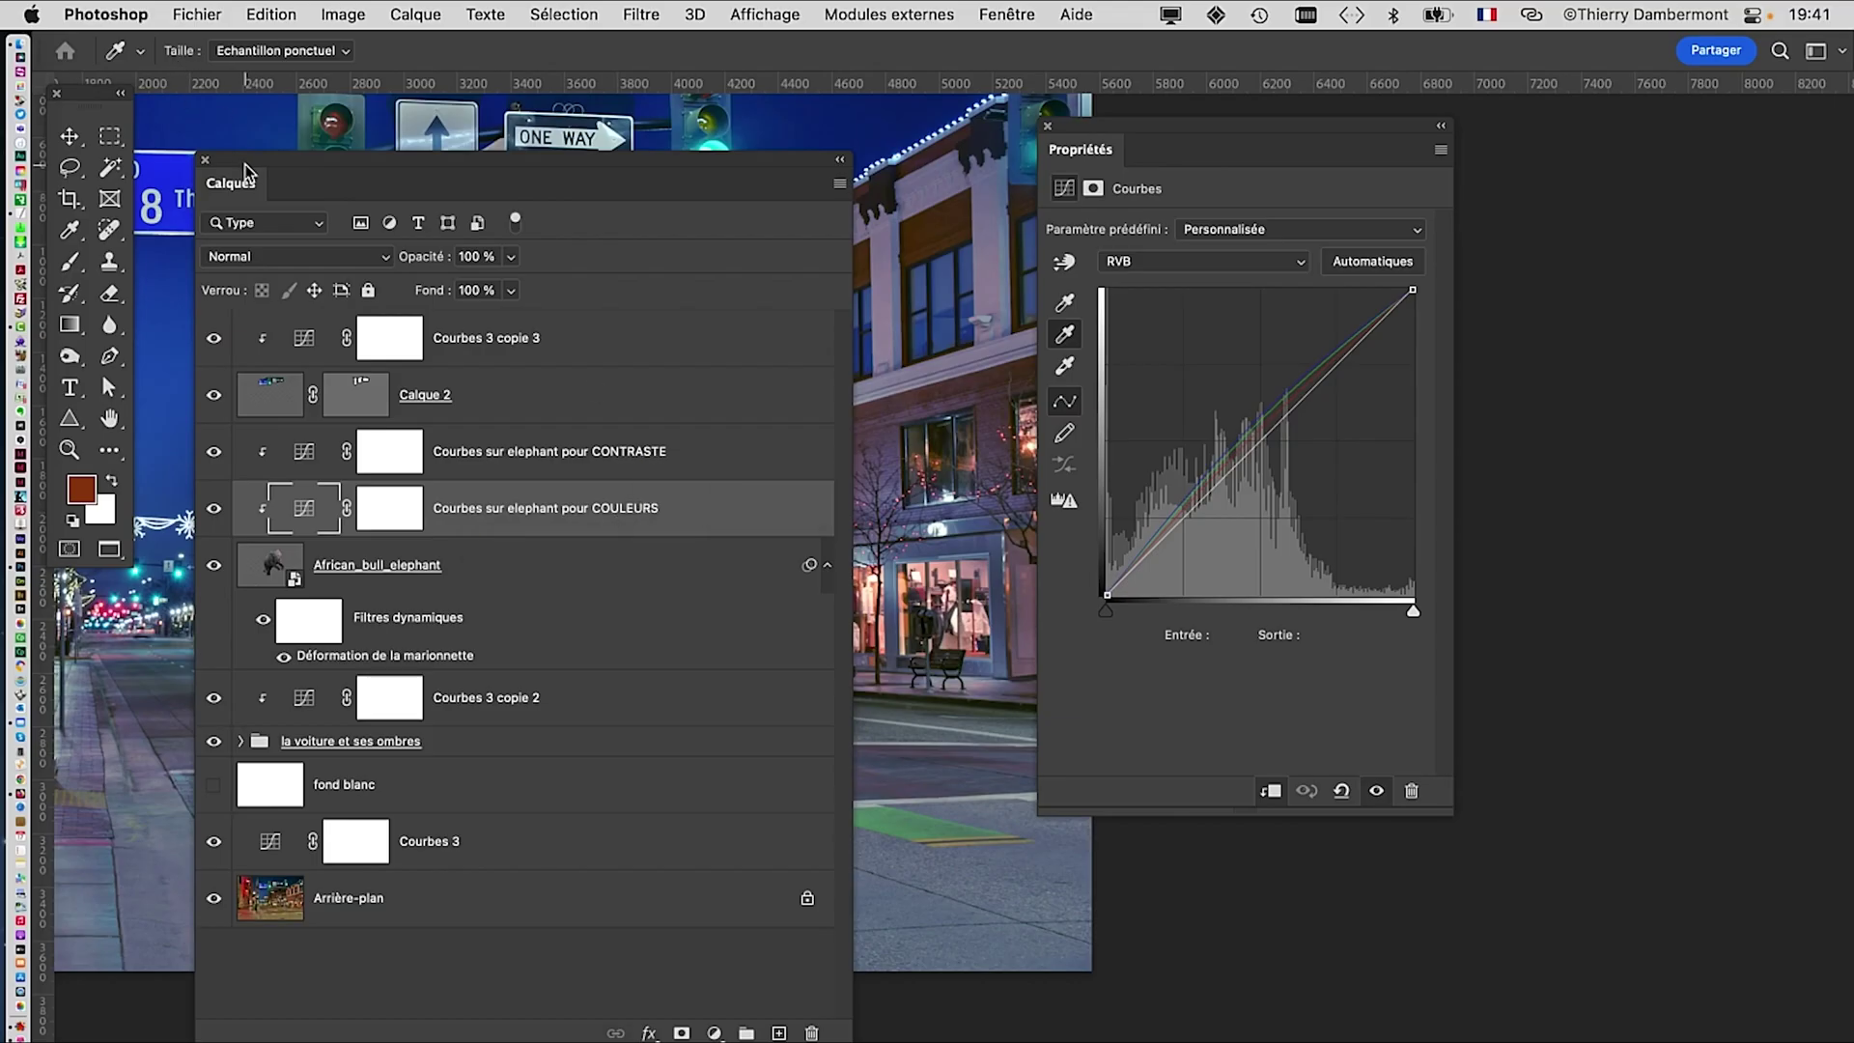
mouse_move(242, 166)
mouse_down()
mouse_move(340, 201)
mouse_move(236, 141)
mouse_up()
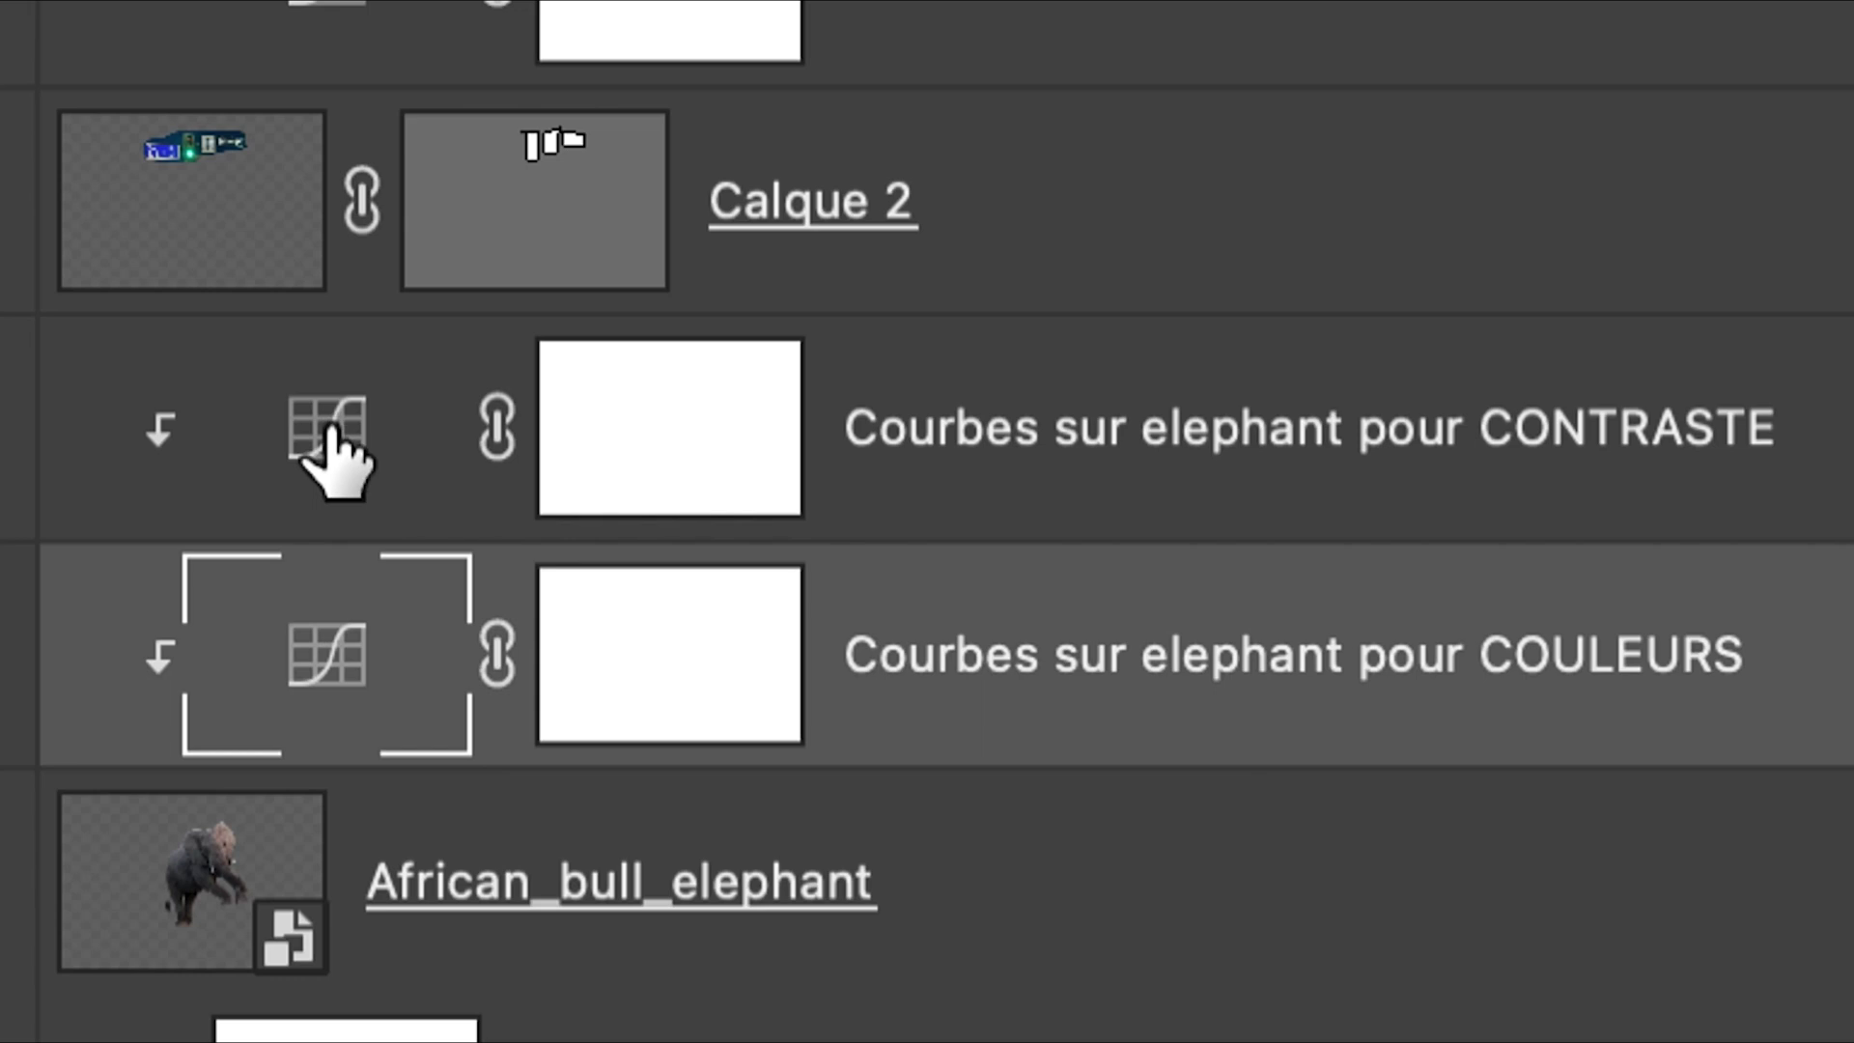
Step: Switch back and forth between the elephant's CONTRASTE and COULEURS adjustments to compare them
click(333, 435)
click(327, 572)
click(324, 387)
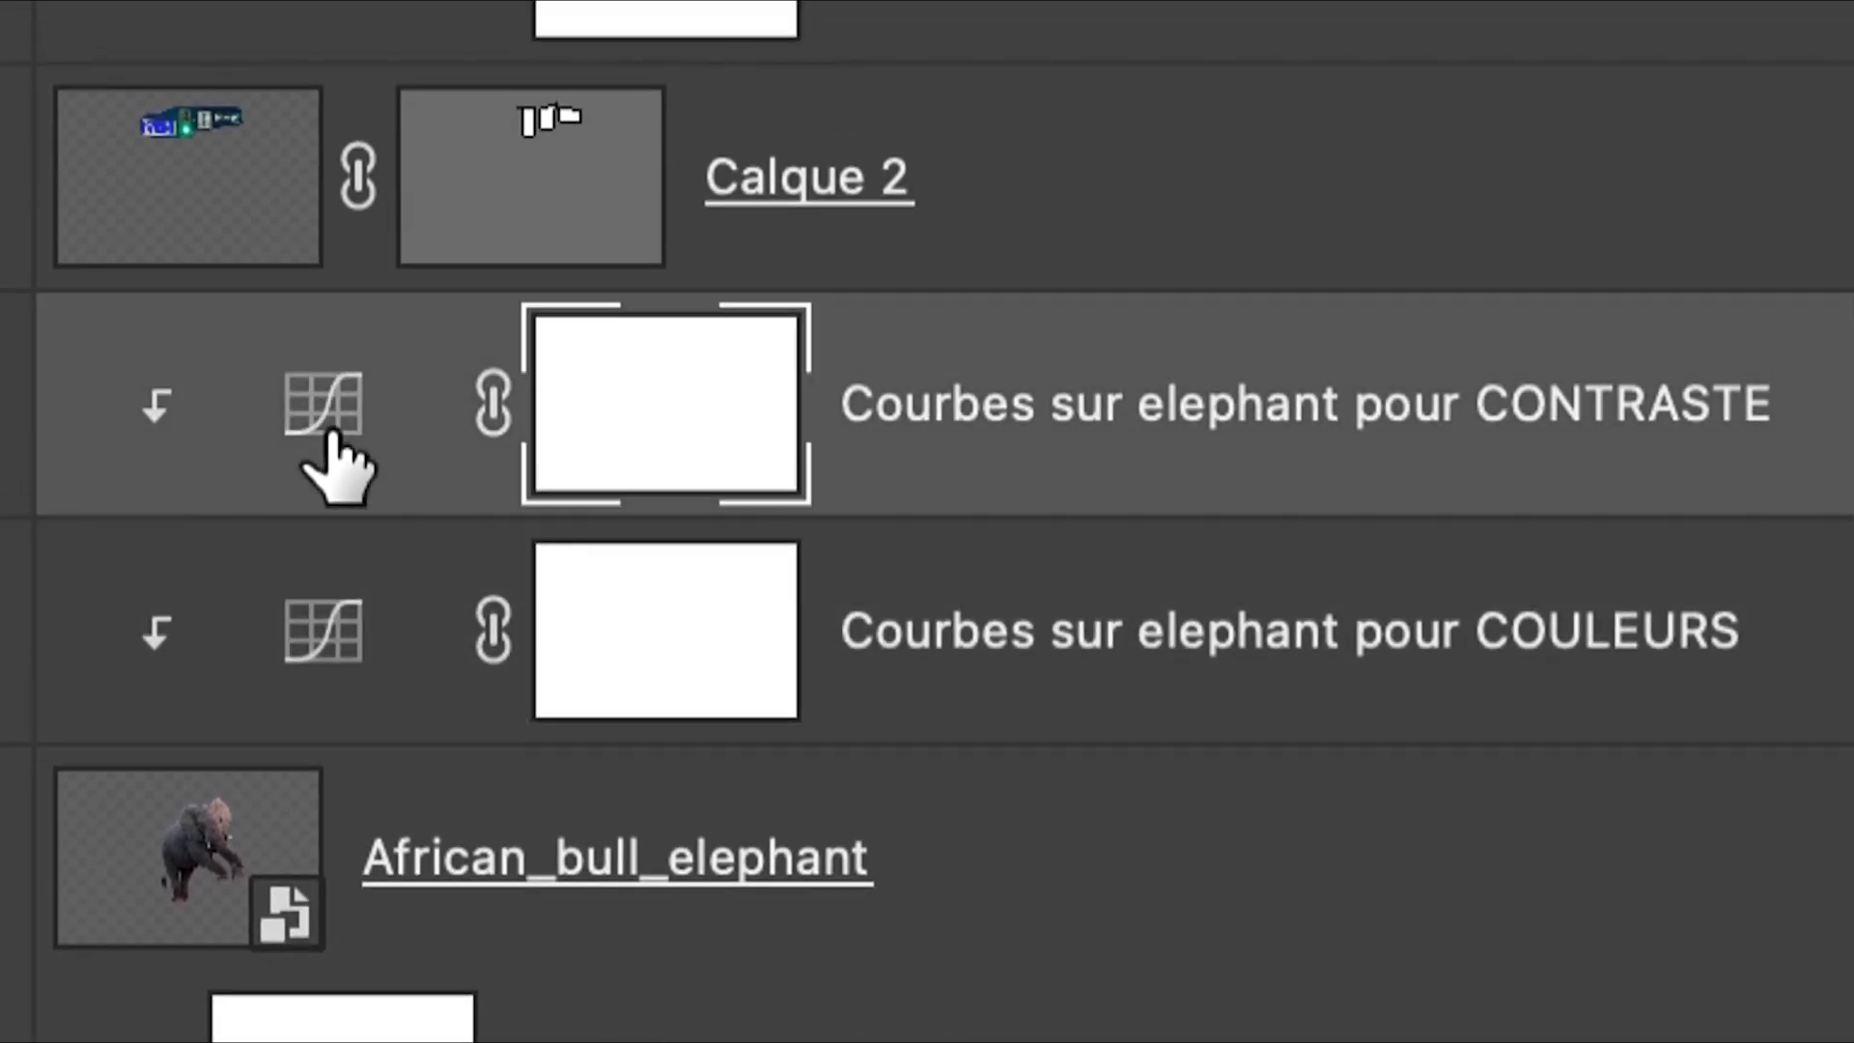
click(327, 505)
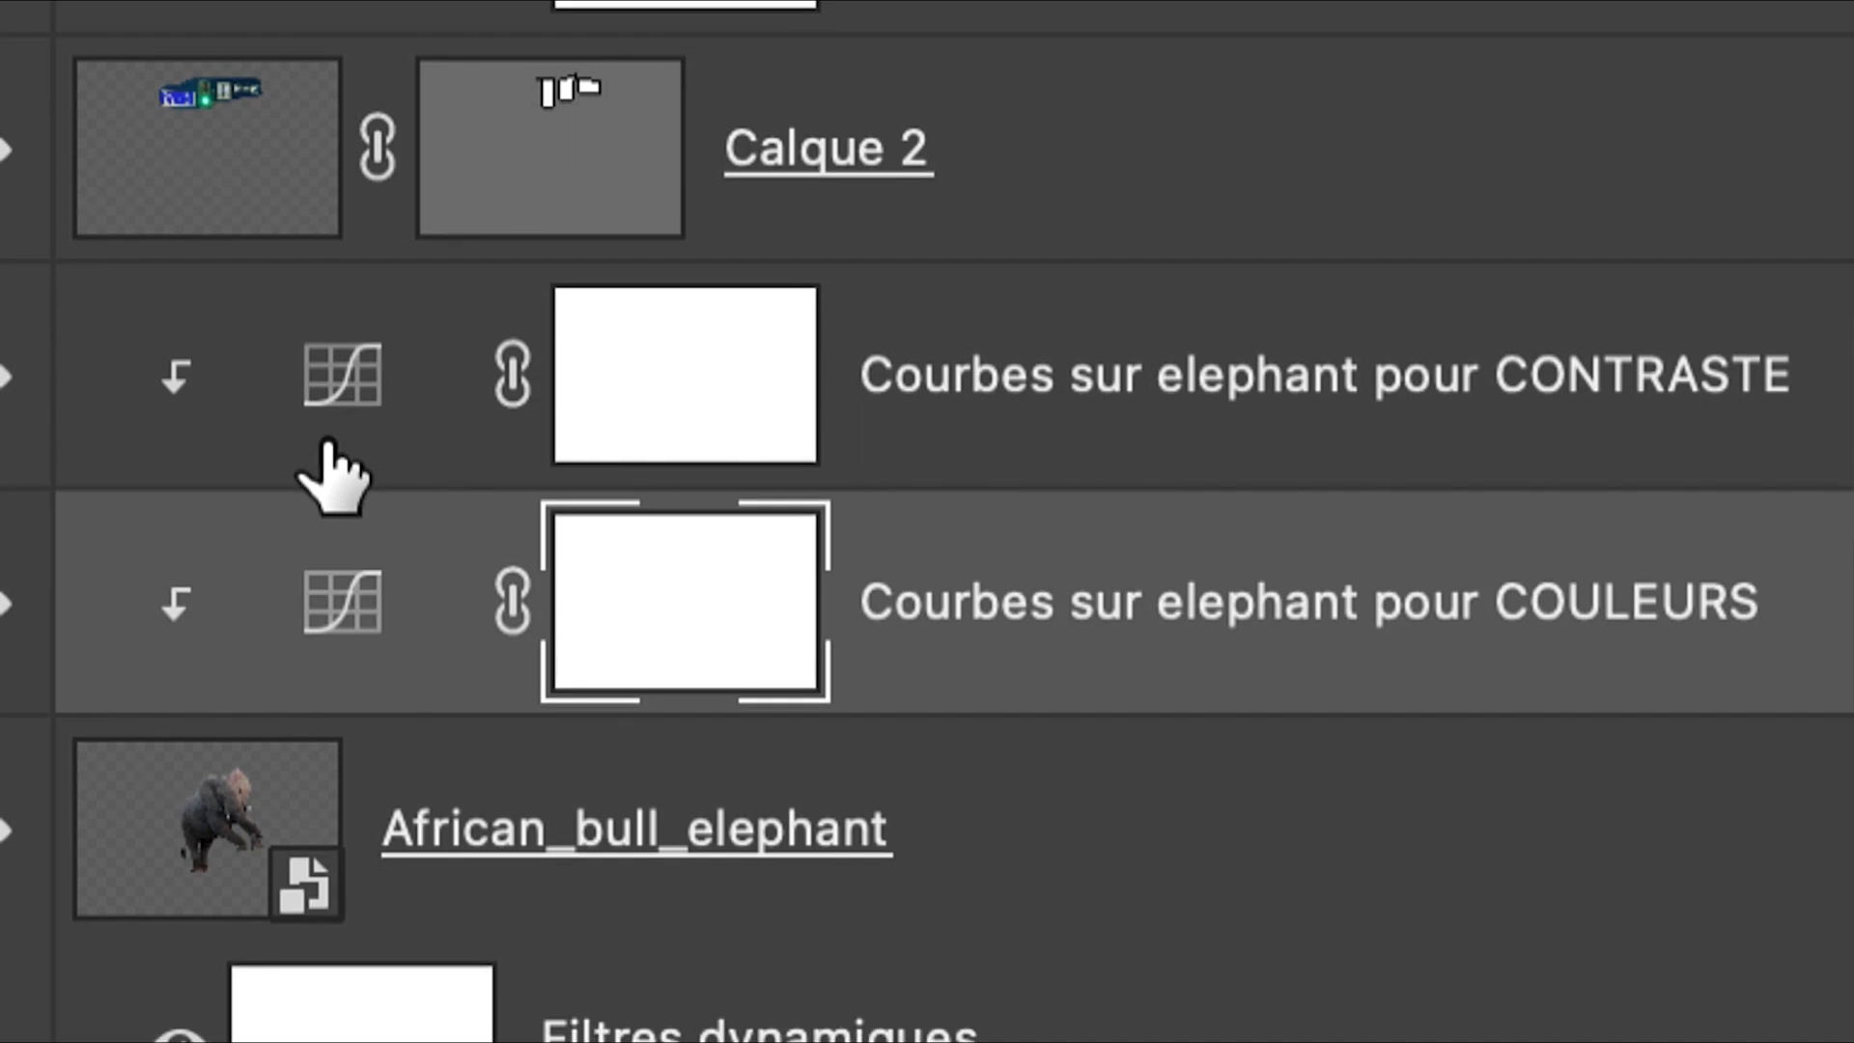
click(328, 446)
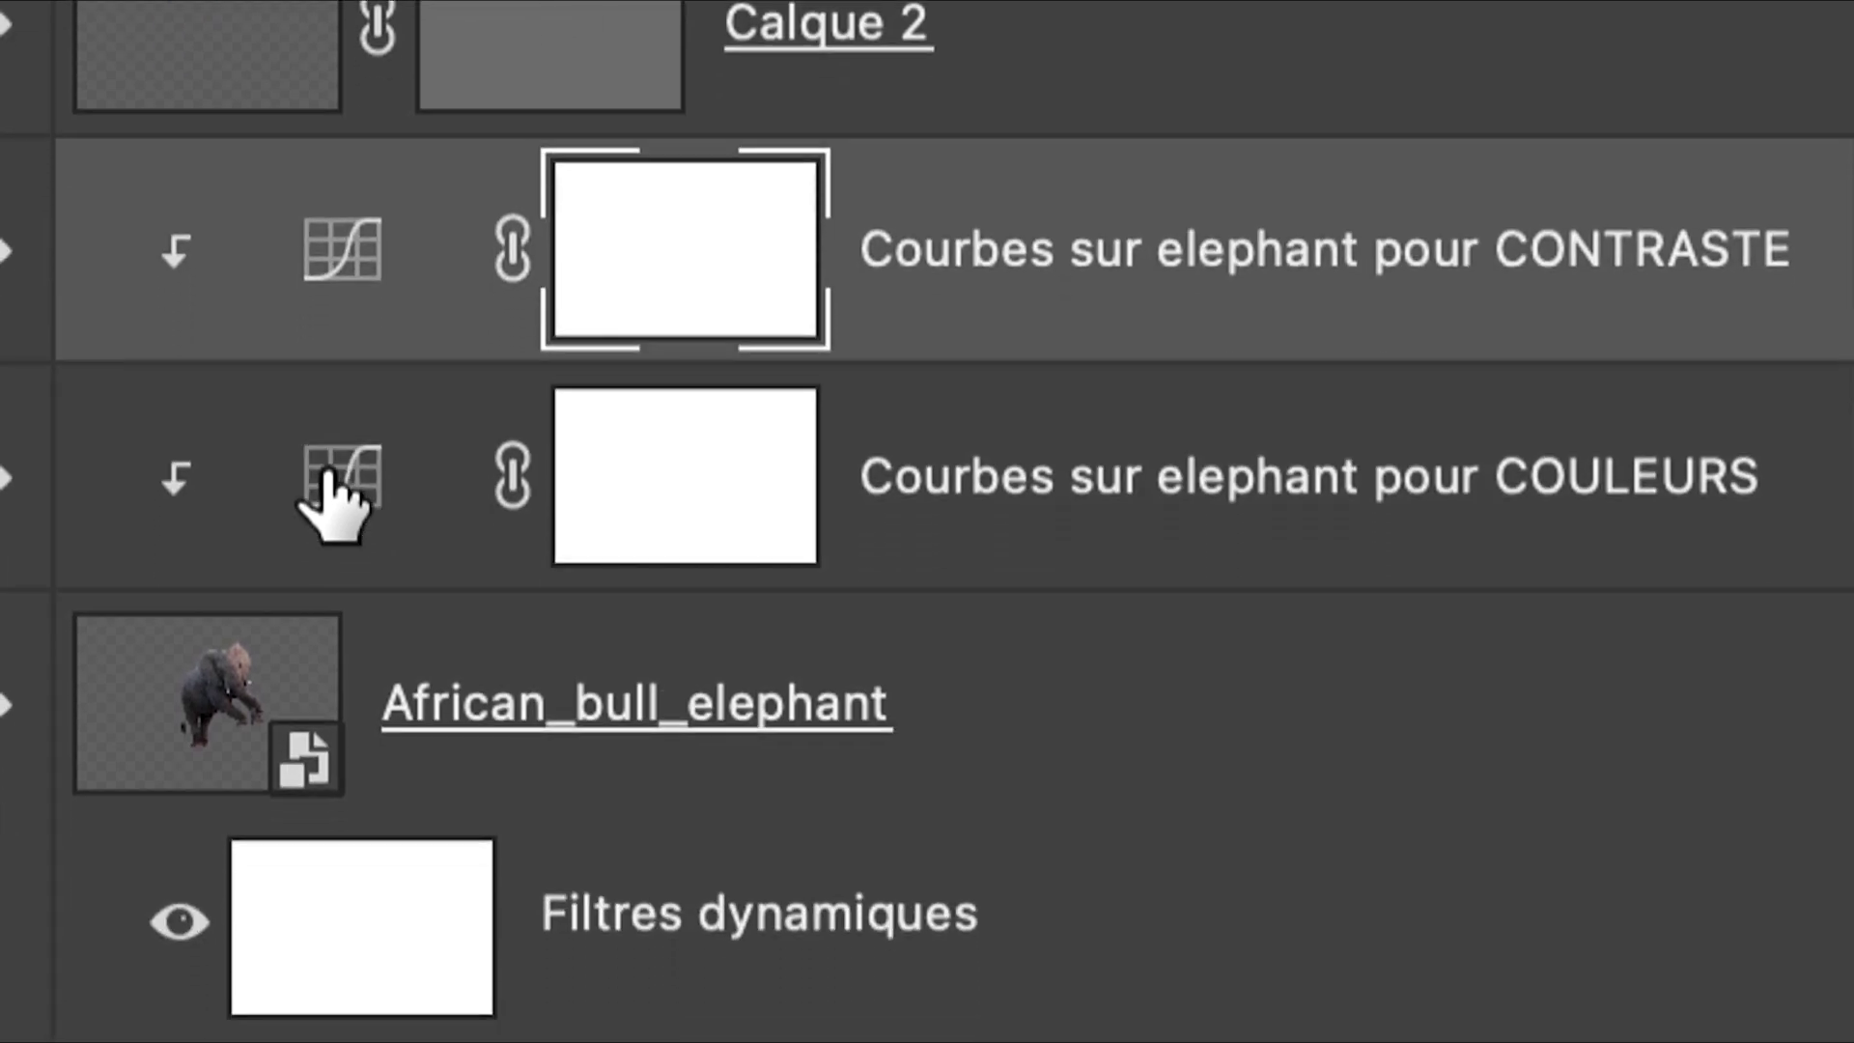
Step: Reset the grey point of the elephant's COULEURS adjustment, sampling the elephant's head and finally the dark building beside its trunk
click(372, 603)
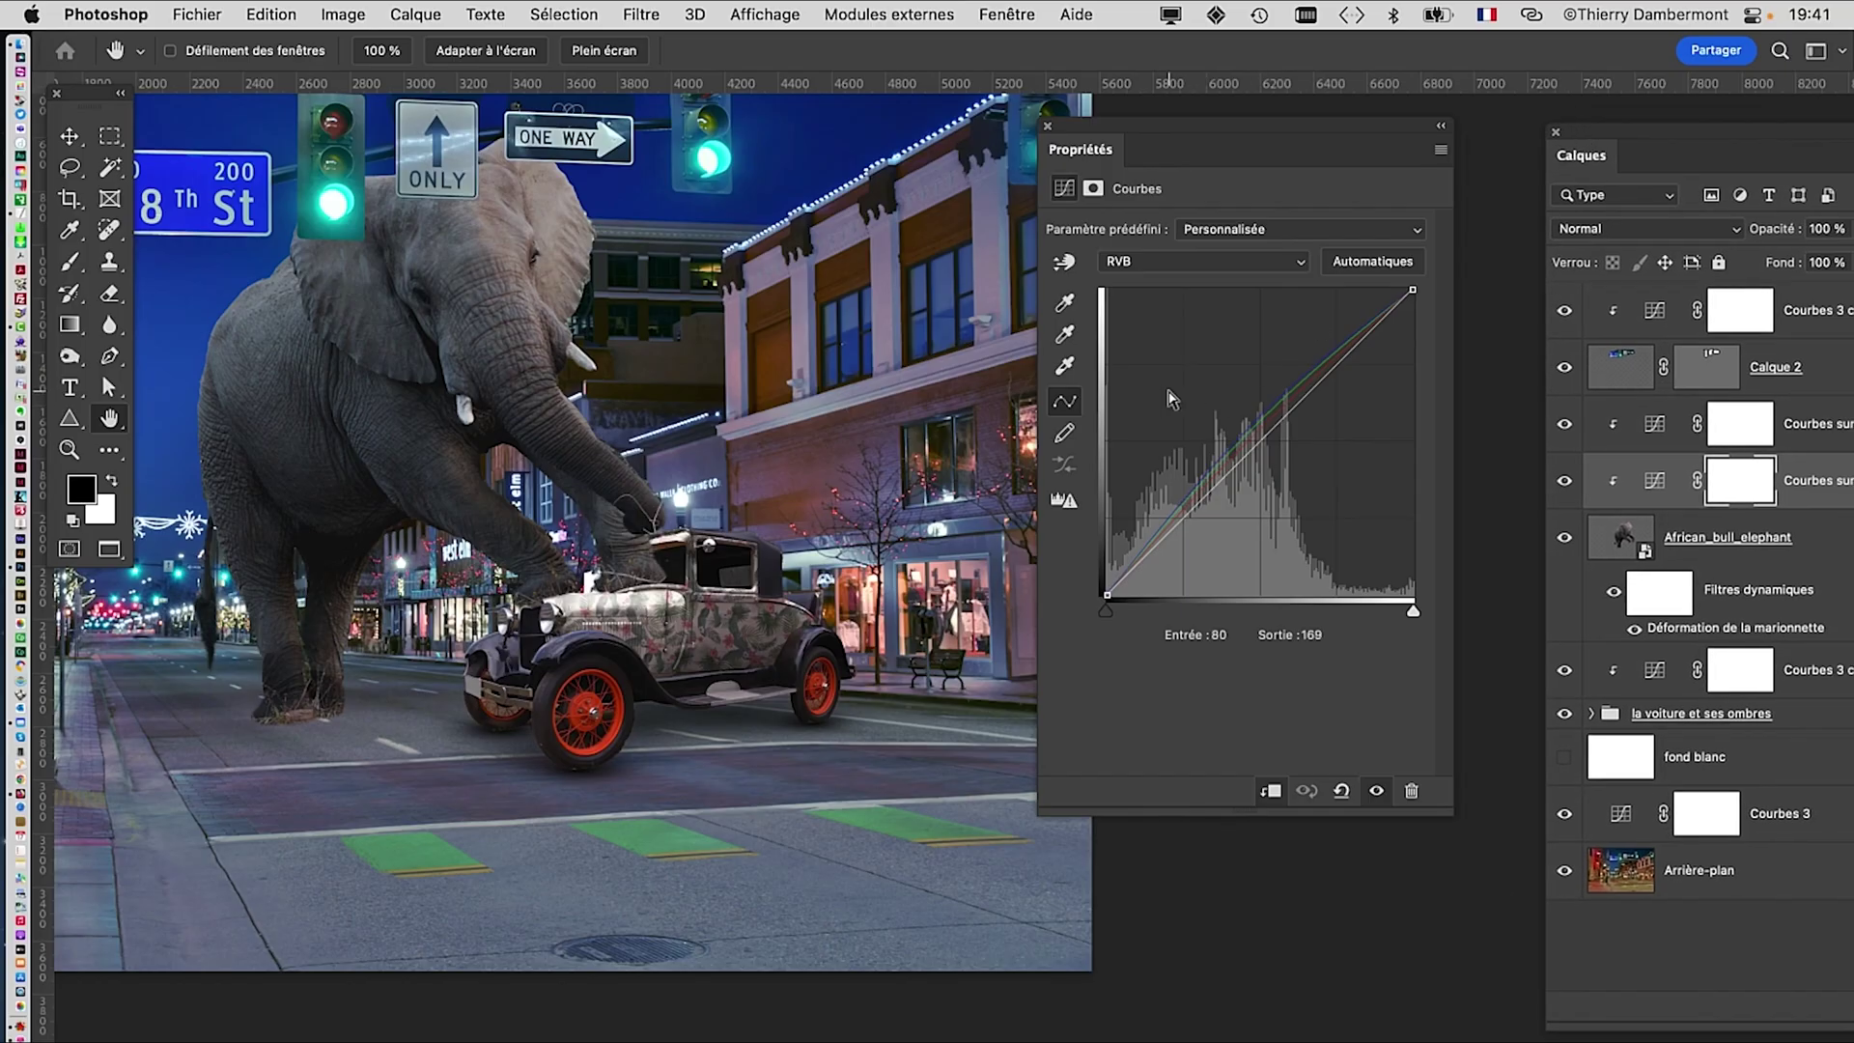
click(1066, 334)
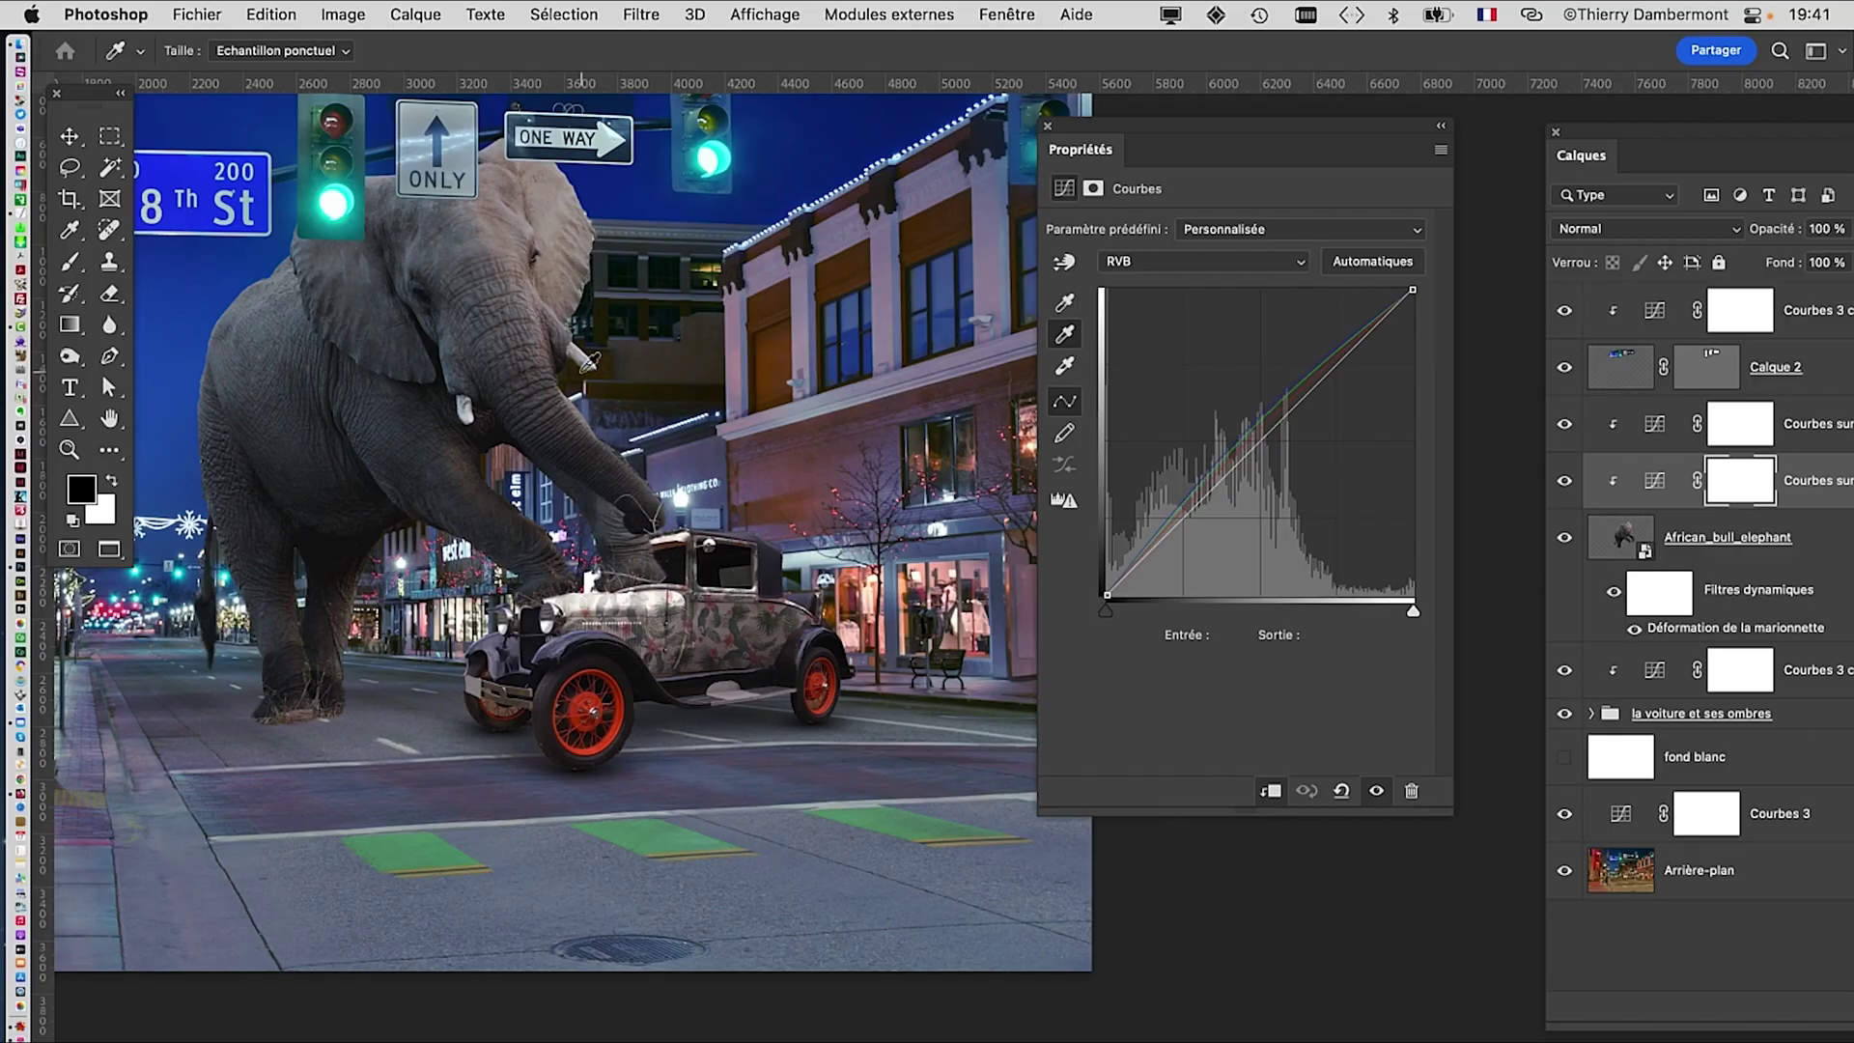
click(490, 320)
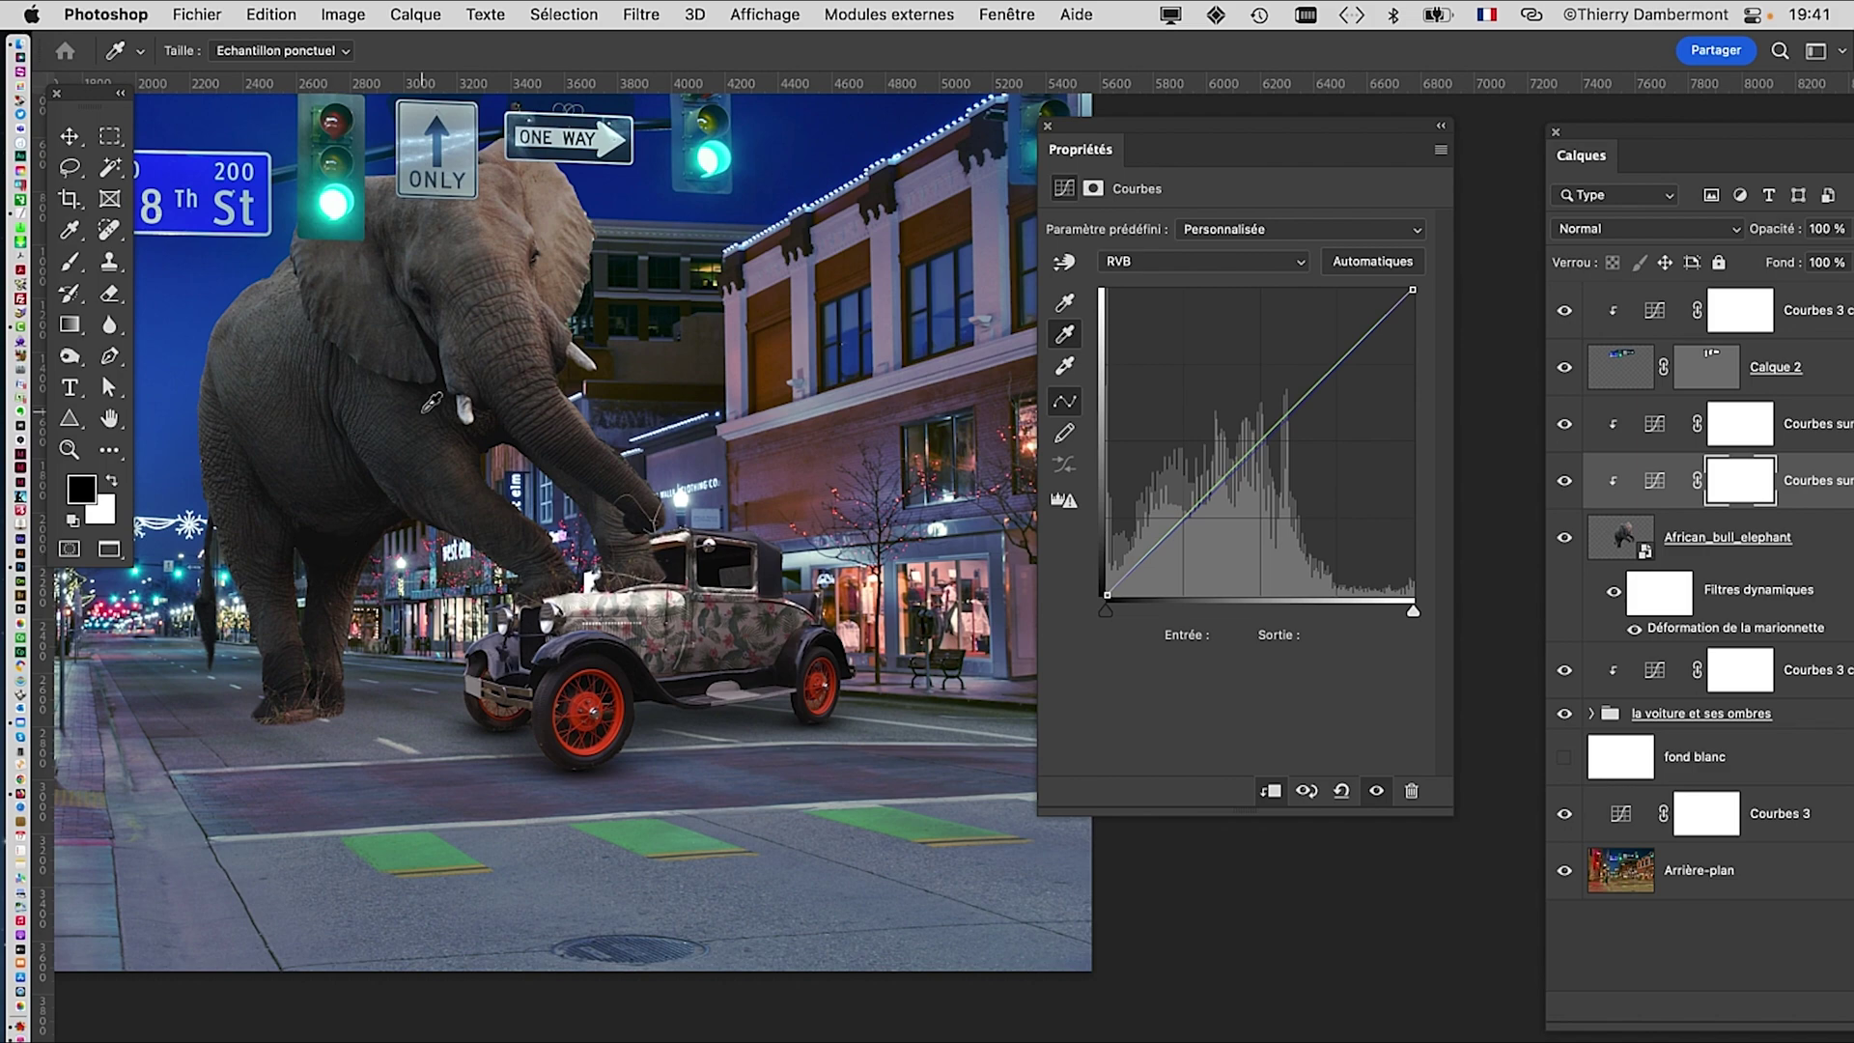
click(708, 359)
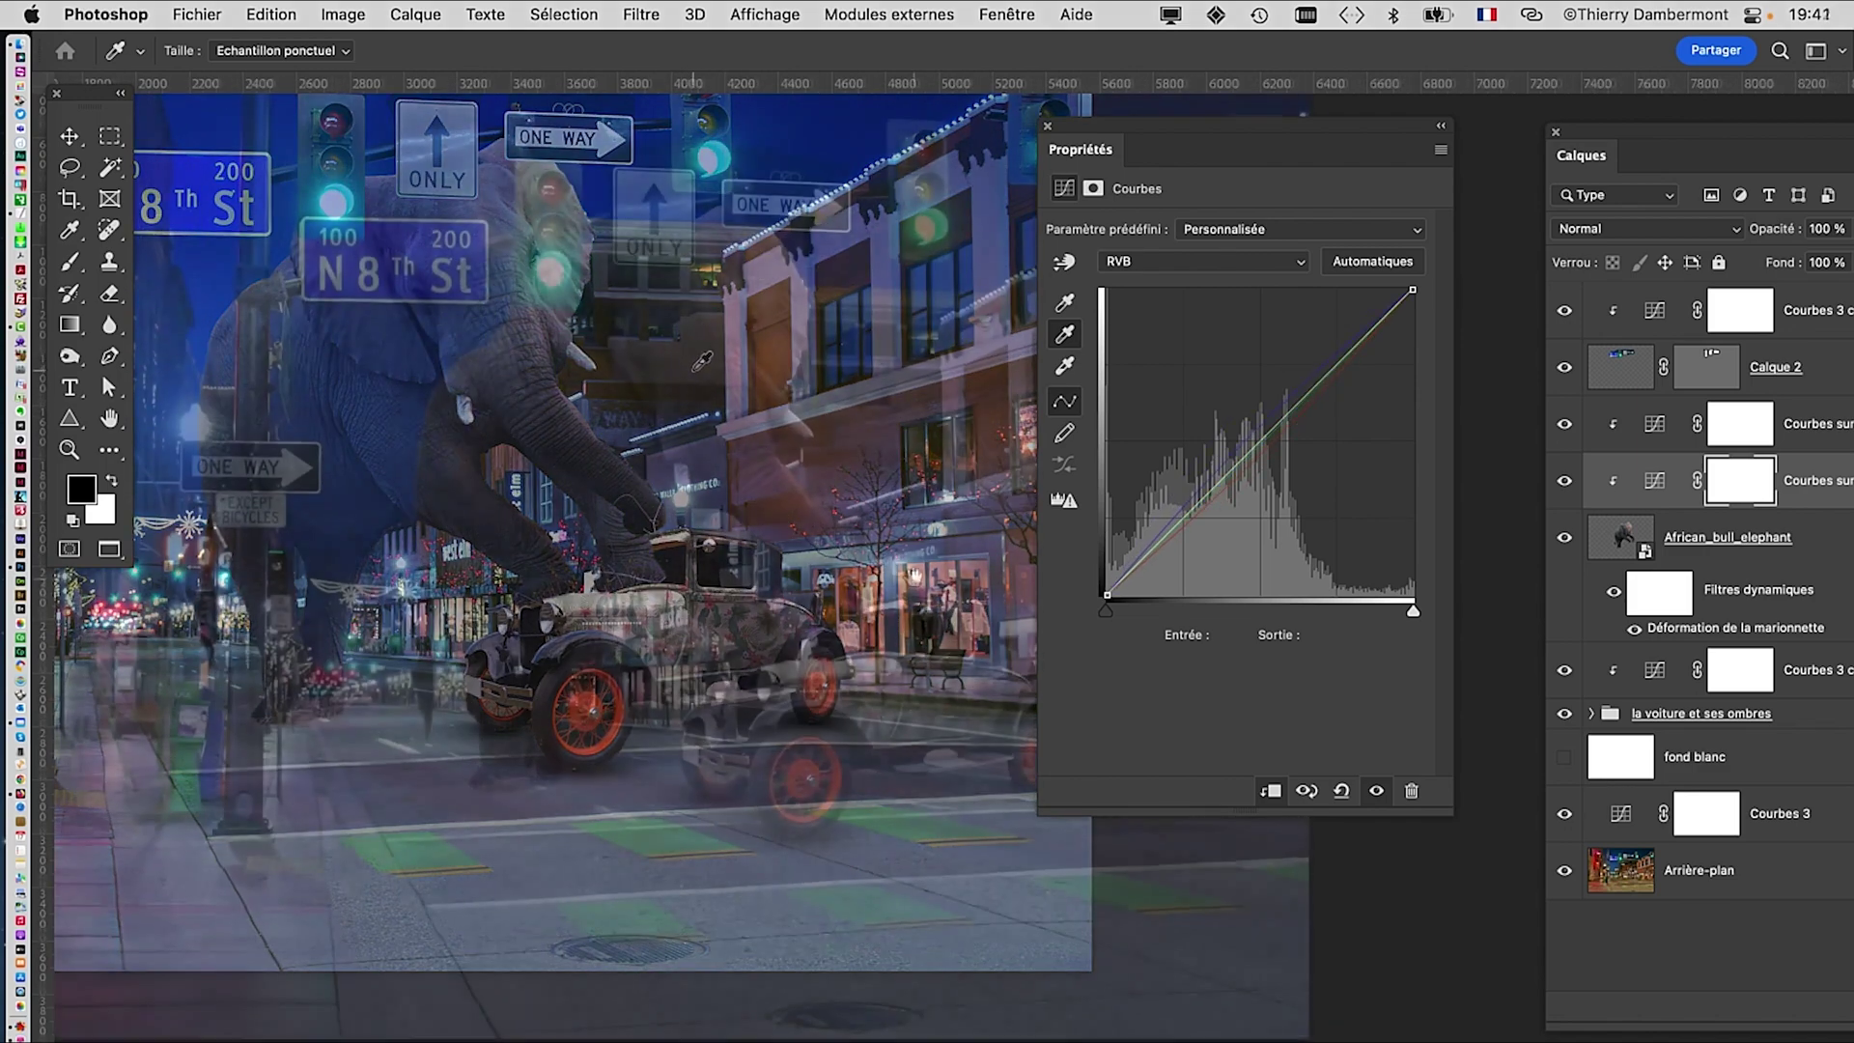
scroll(717, 452, down, 4)
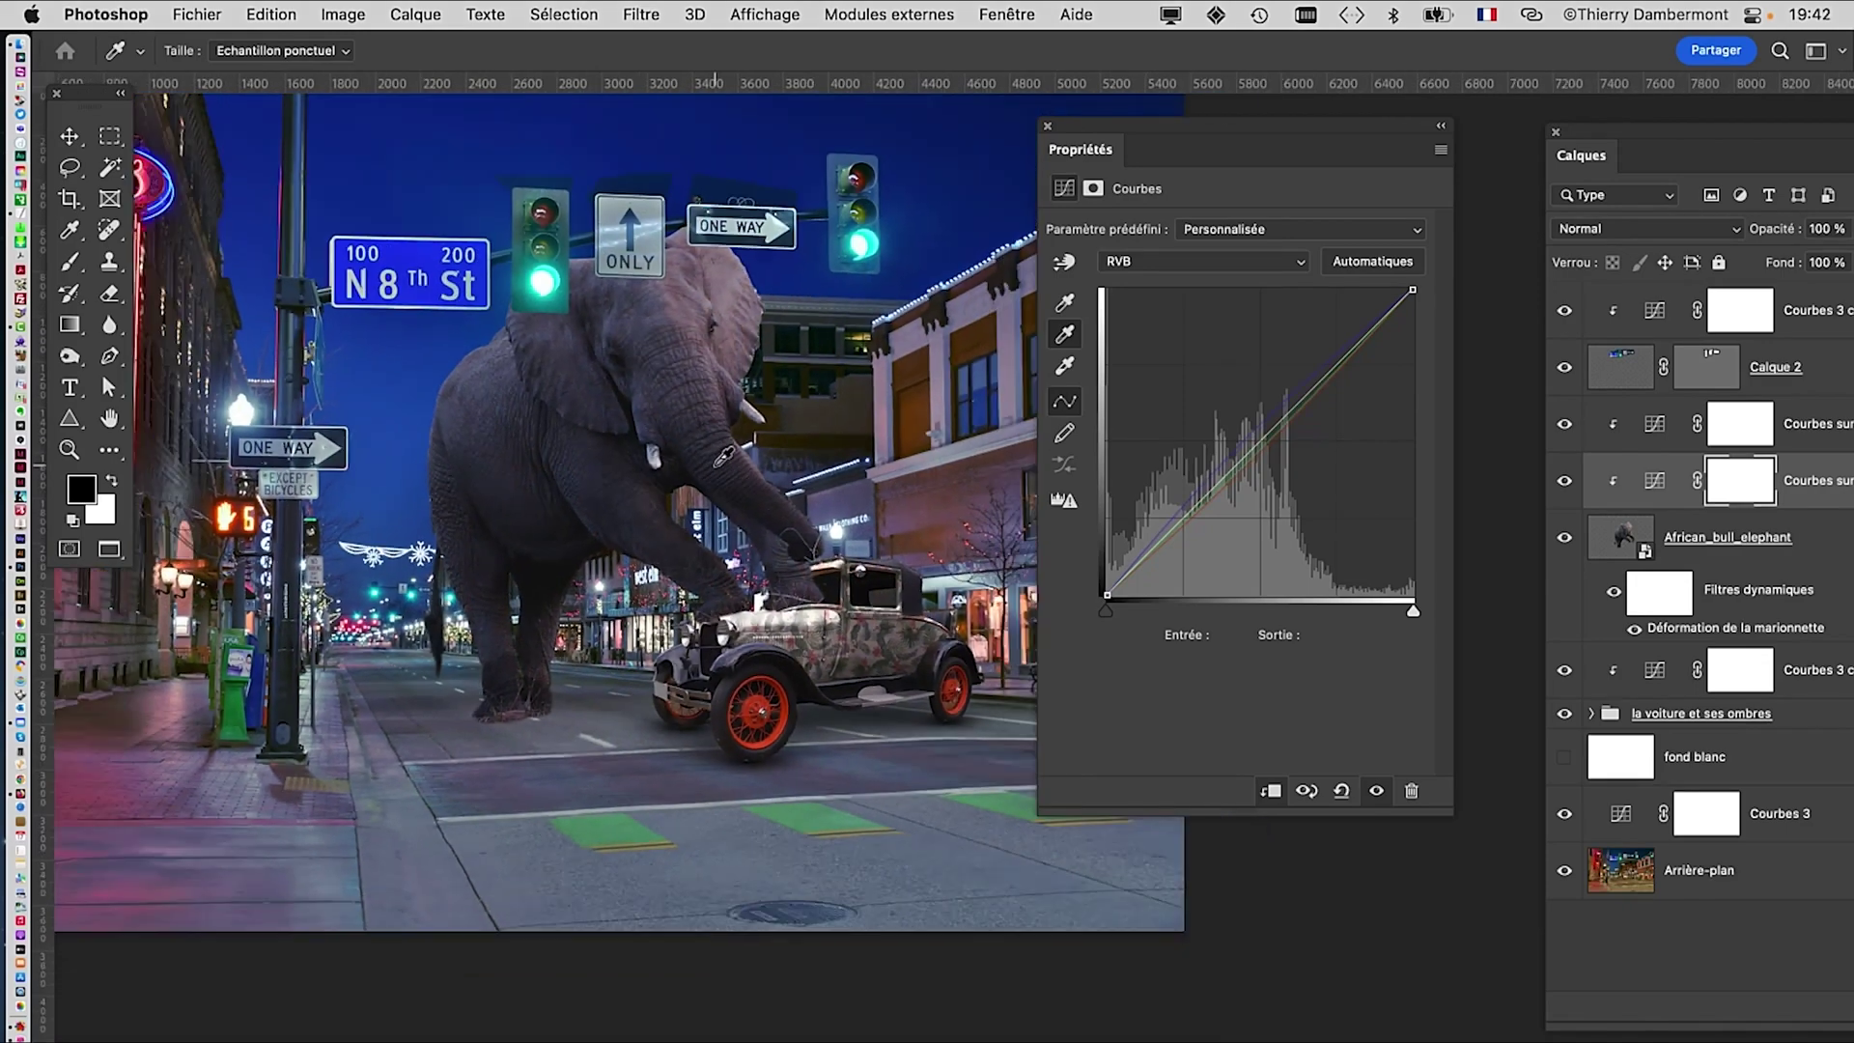
drag(765, 455, 806, 501)
drag(1197, 126, 1478, 102)
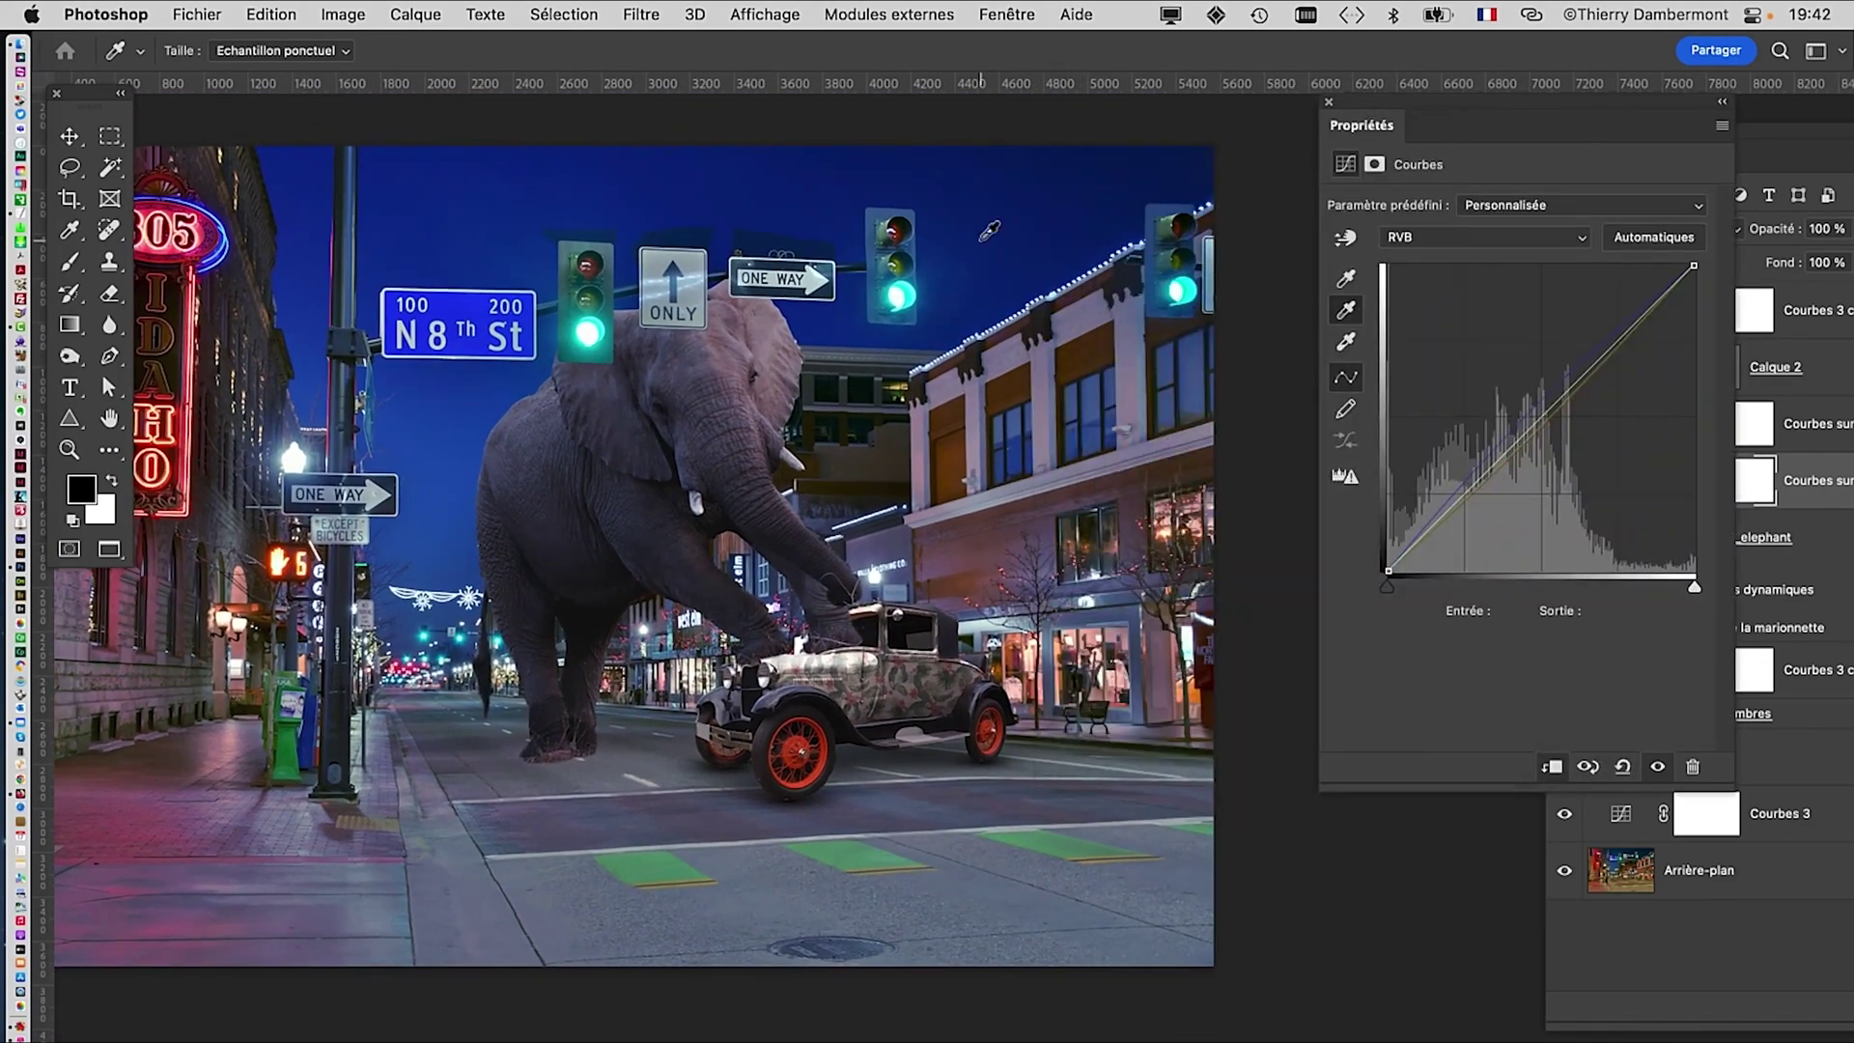
drag(740, 382, 782, 392)
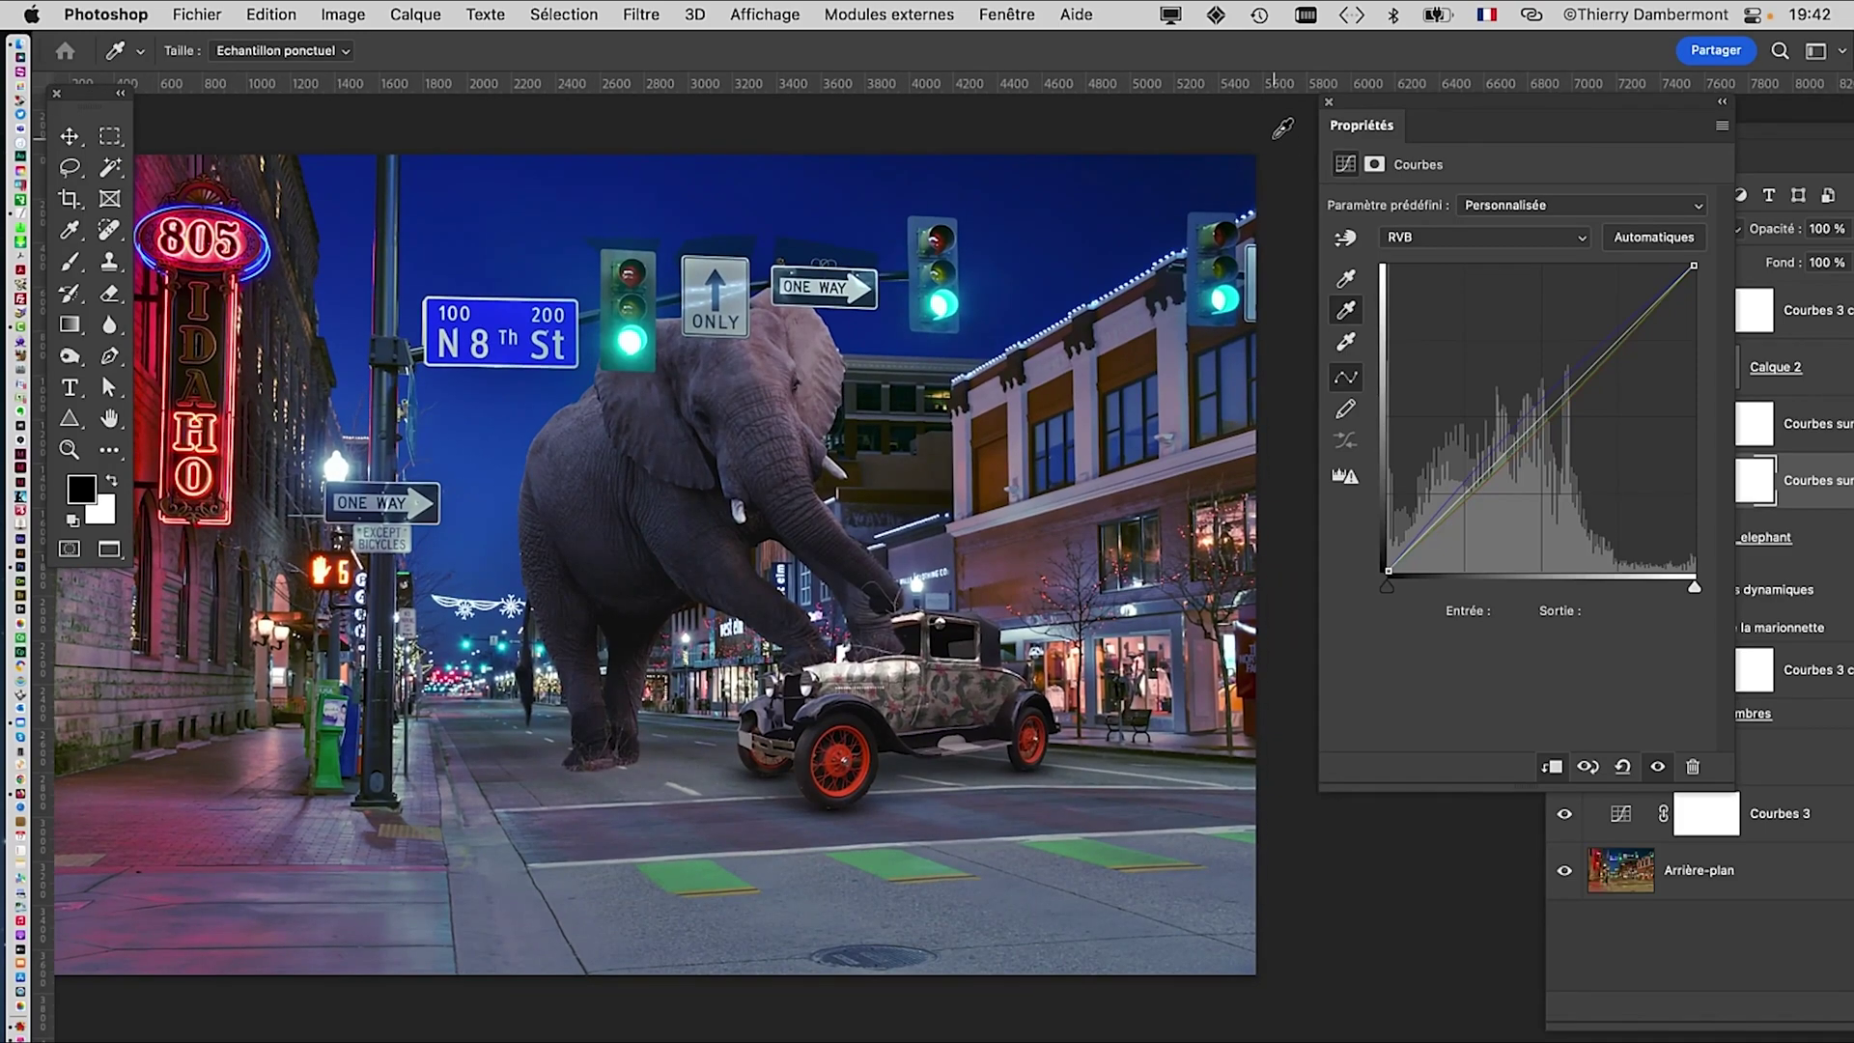
click(1329, 102)
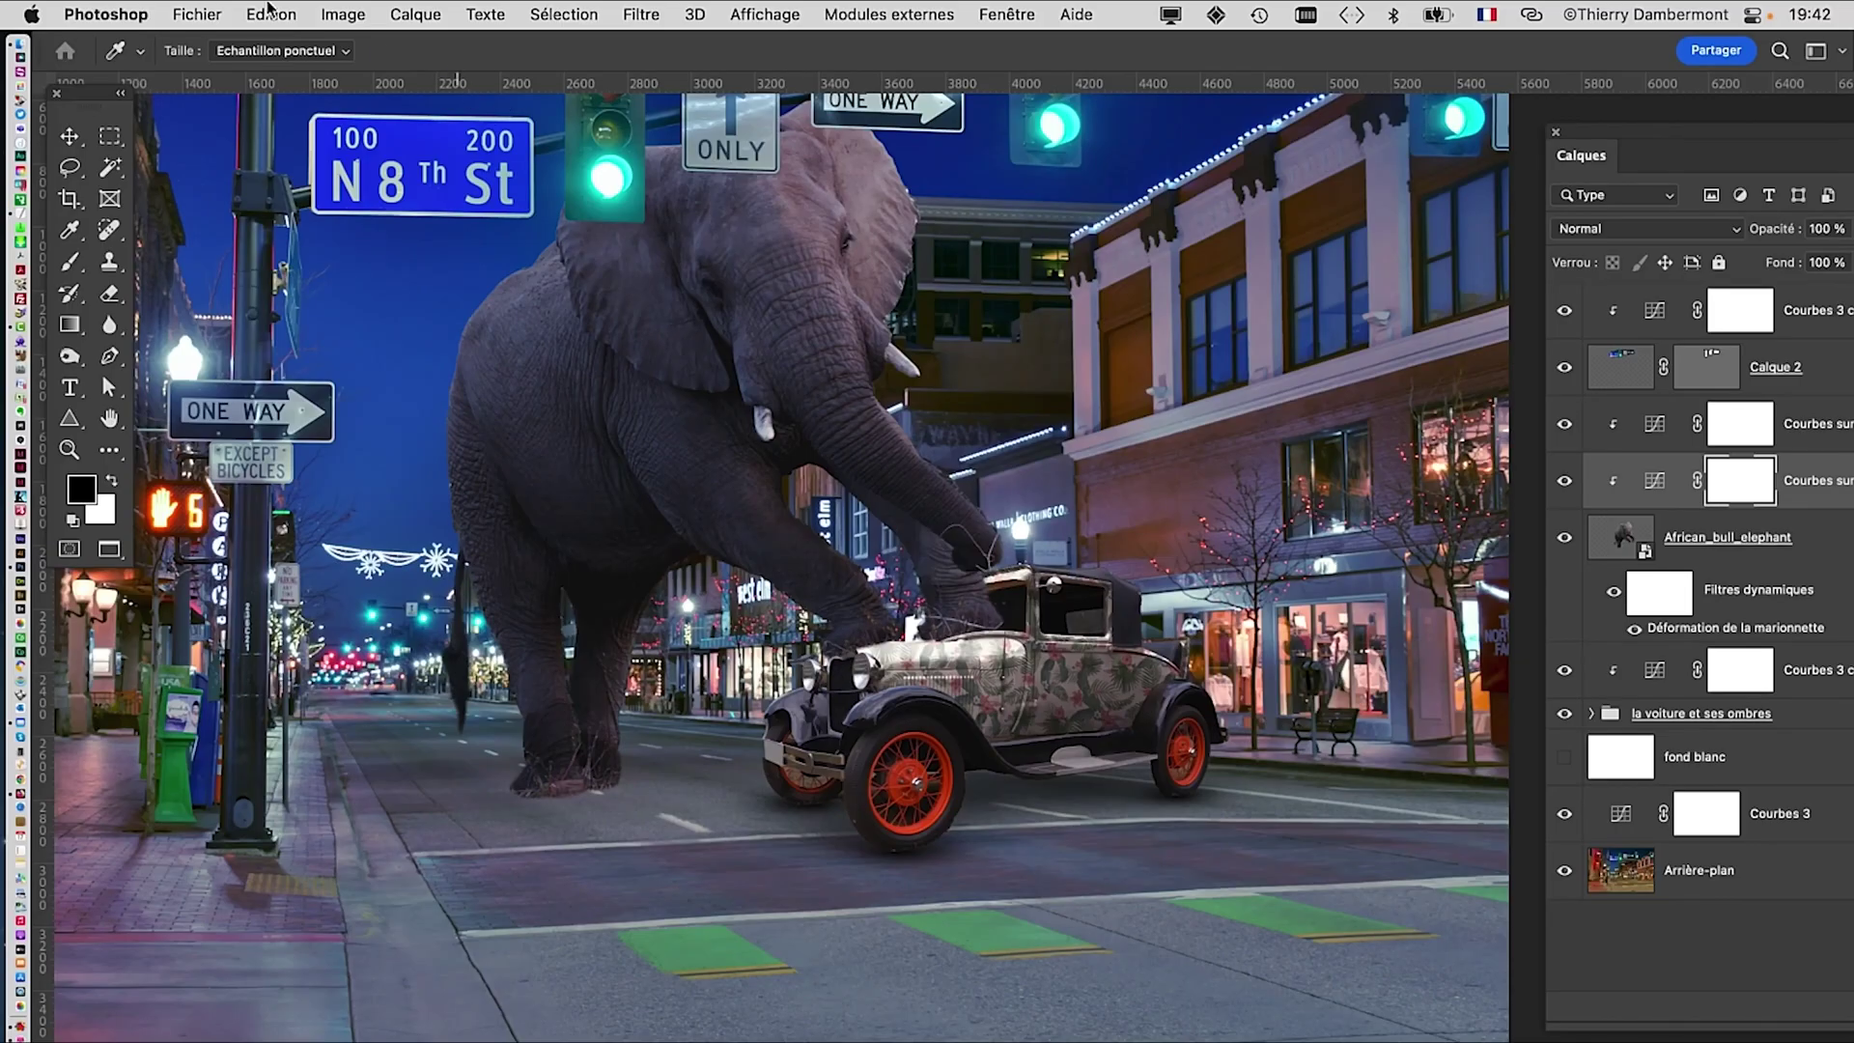
Step: Save the photomontage as a new Photoshop file named architecture-buildings-city-10.psd, keeping maximum compatibility
click(183, 13)
click(280, 282)
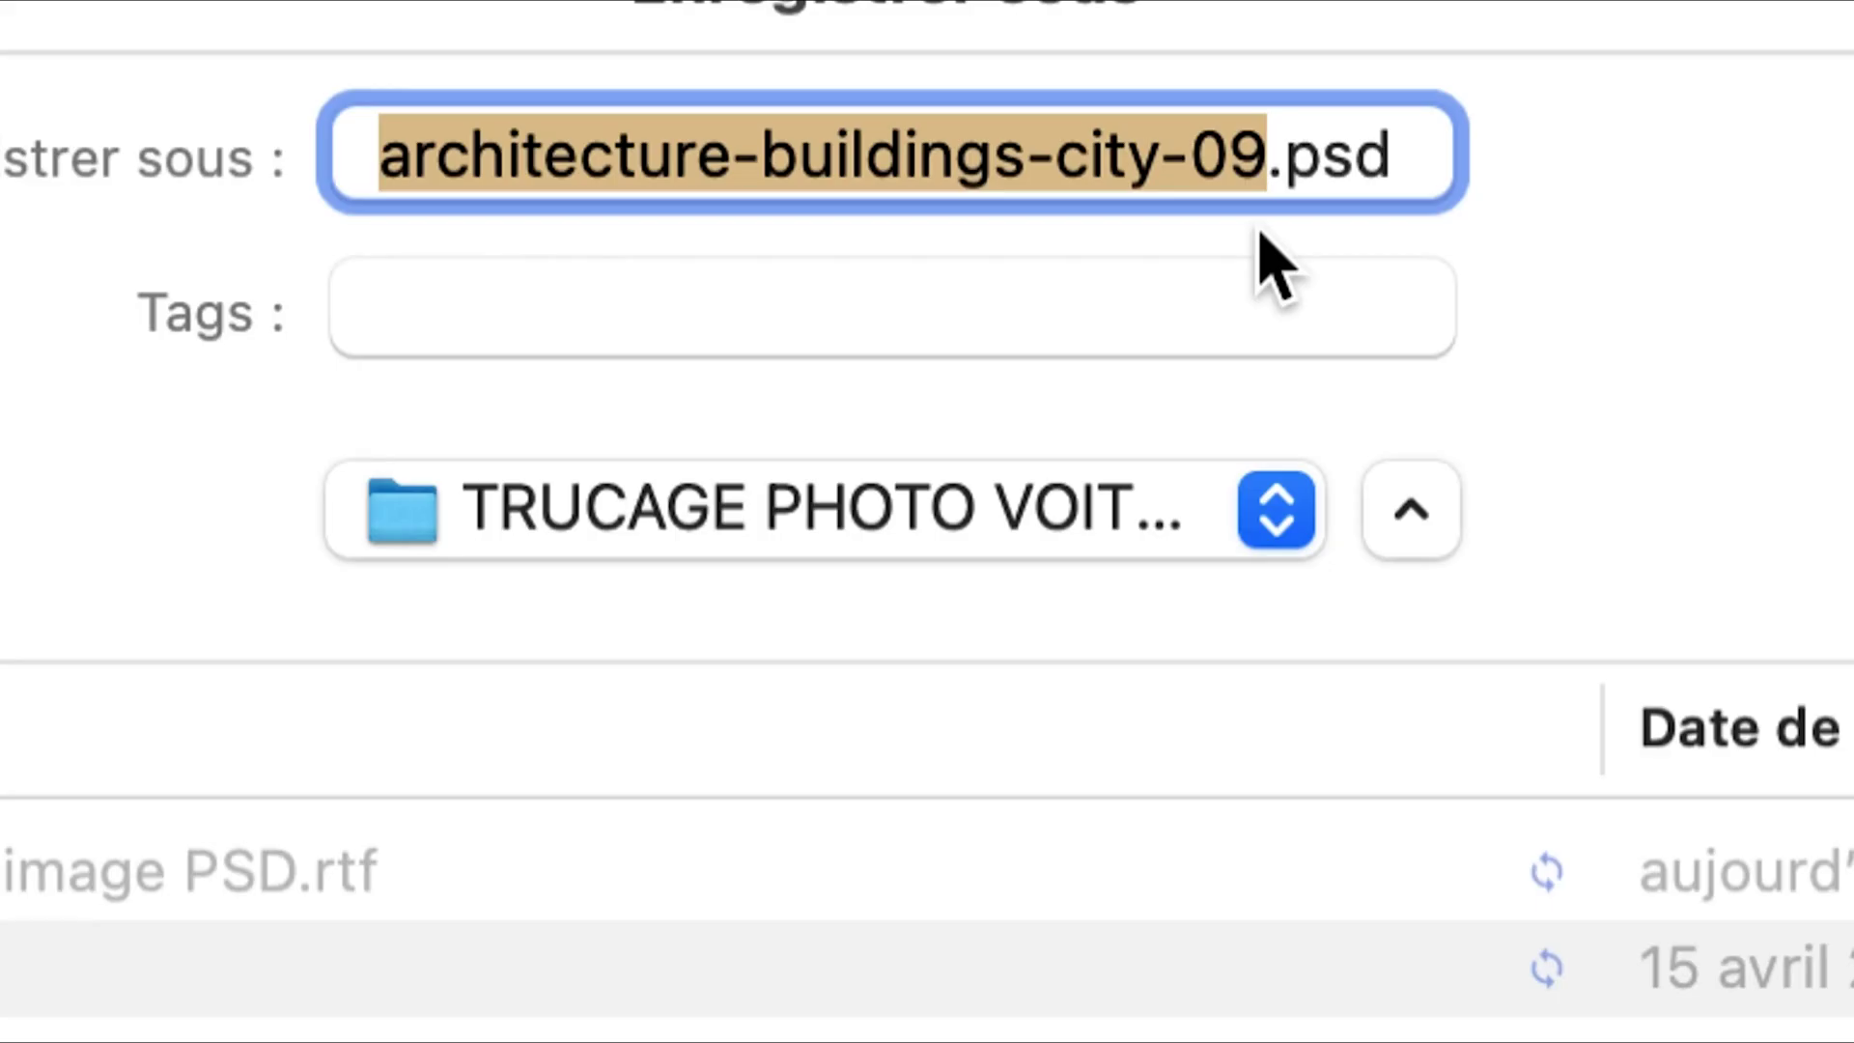
click(1256, 193)
key(BackSpace)
key(BackSpace)
text(10)
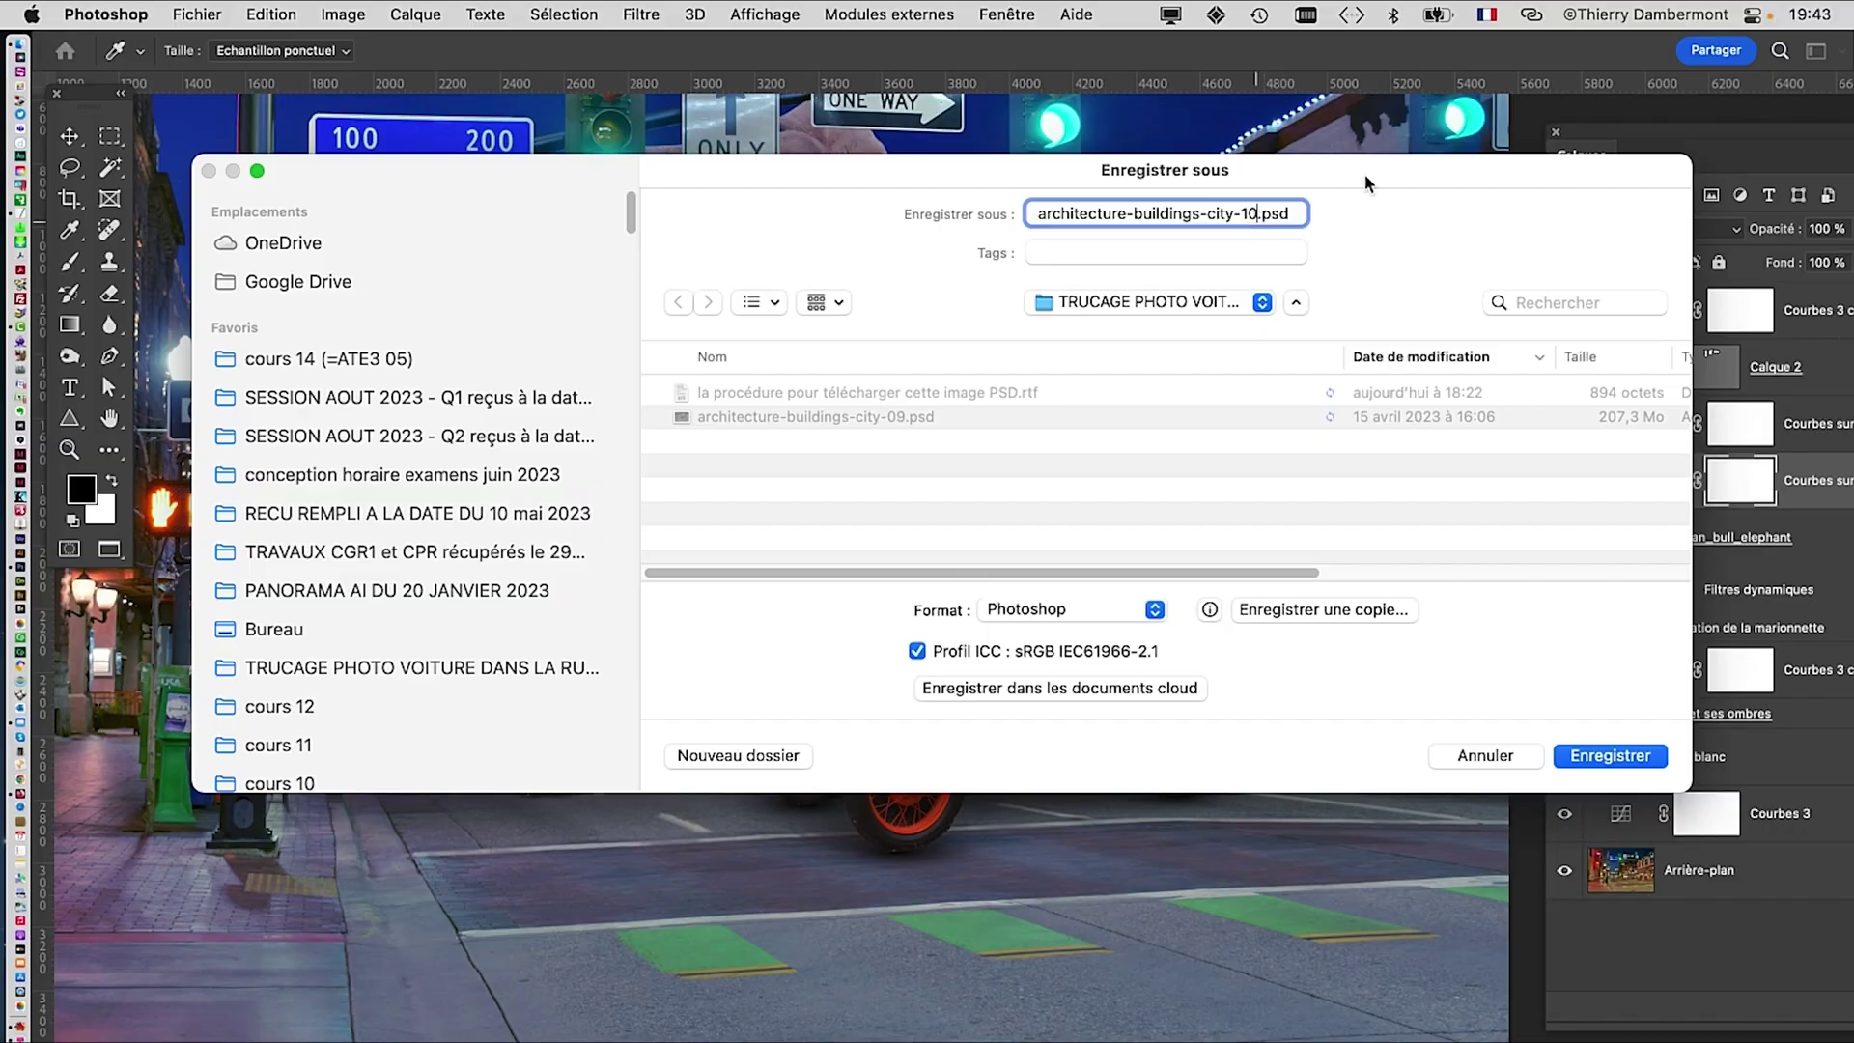
click(1611, 757)
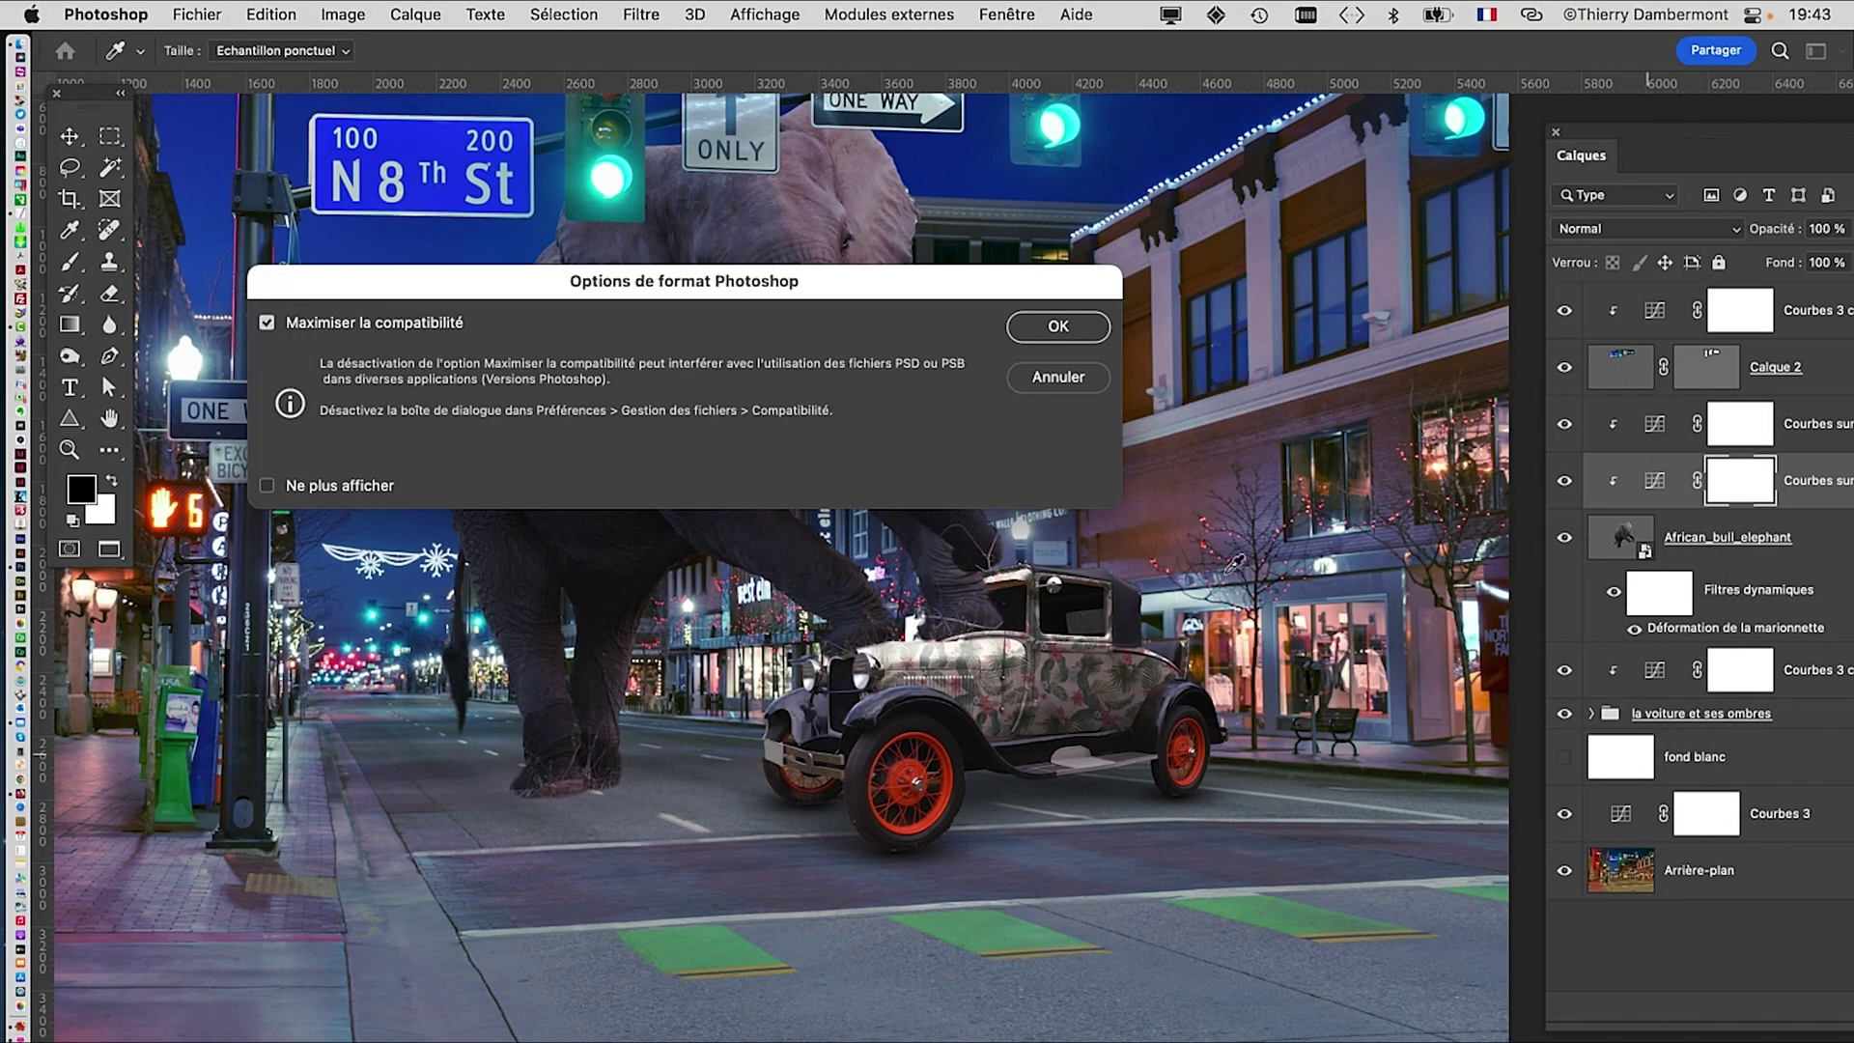
click(1027, 338)
Step: Add a new Curves adjustment layer above Courbes 3 copie 3, at the top of the layer stack
scroll(923, 539, down, 1)
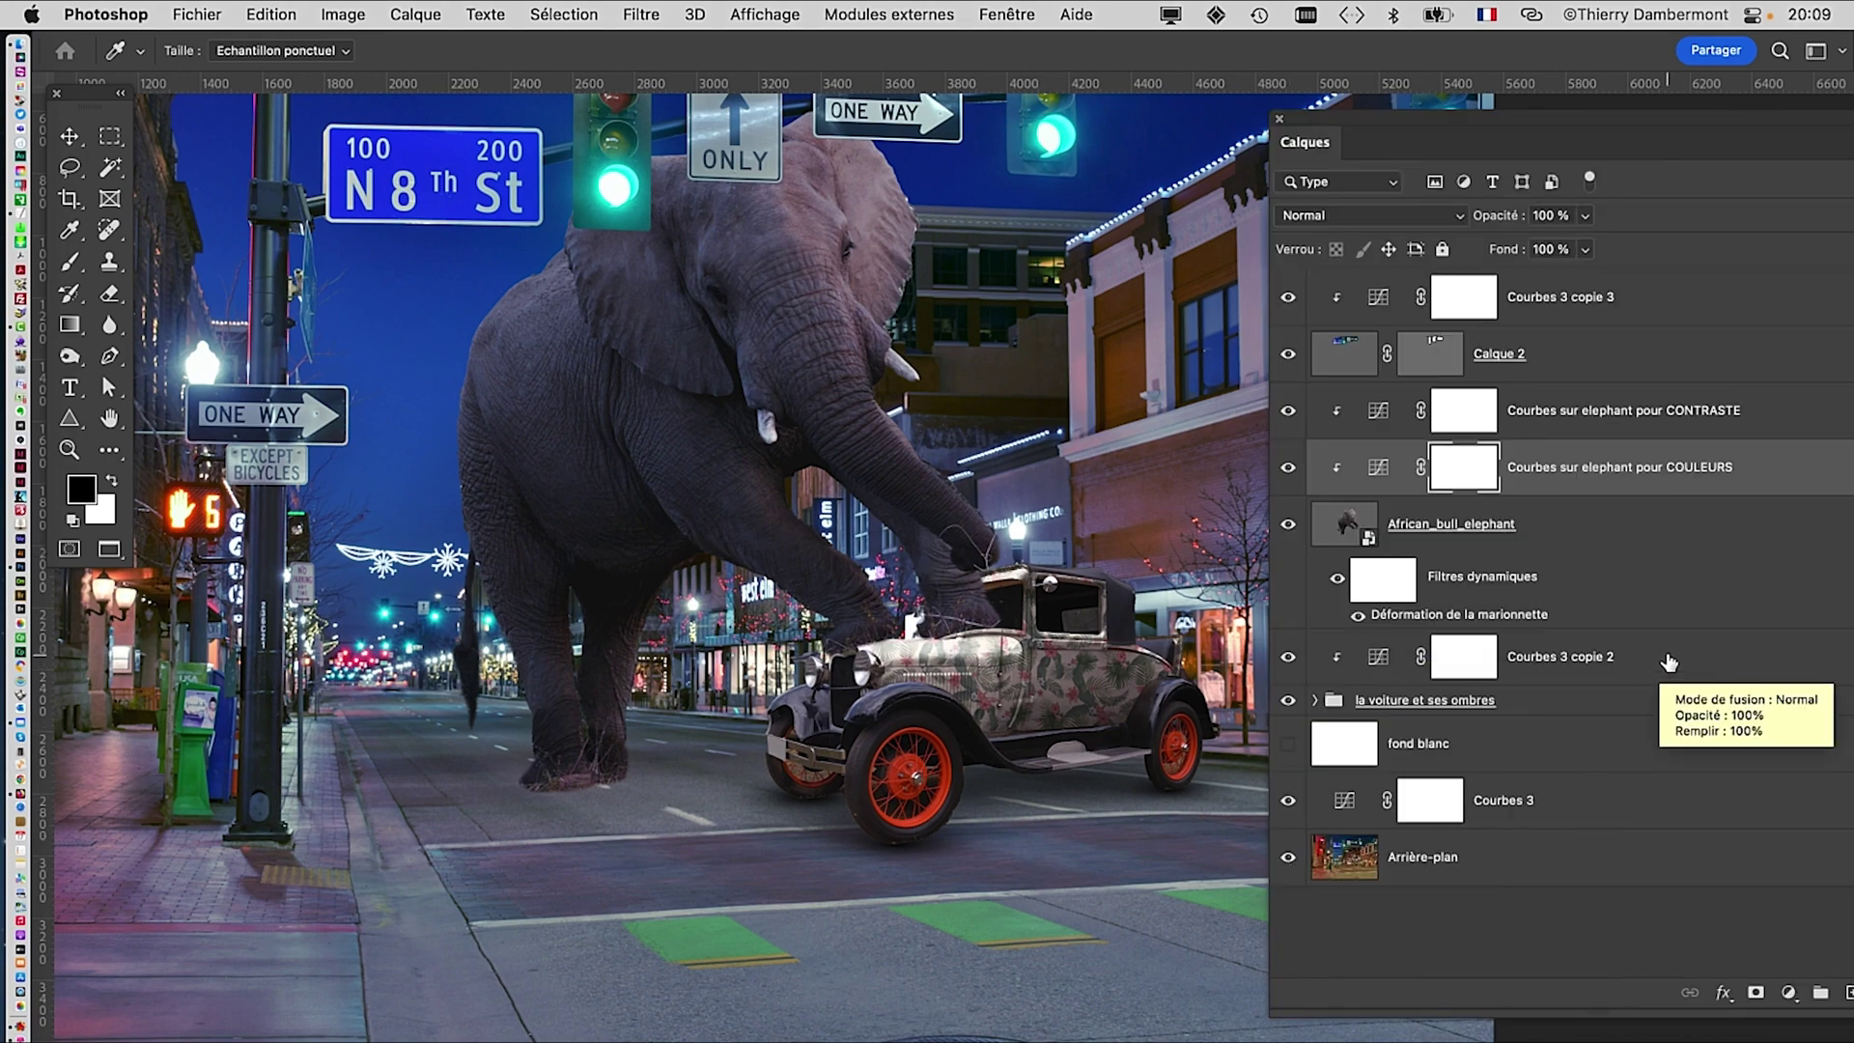
drag(1346, 124, 1220, 110)
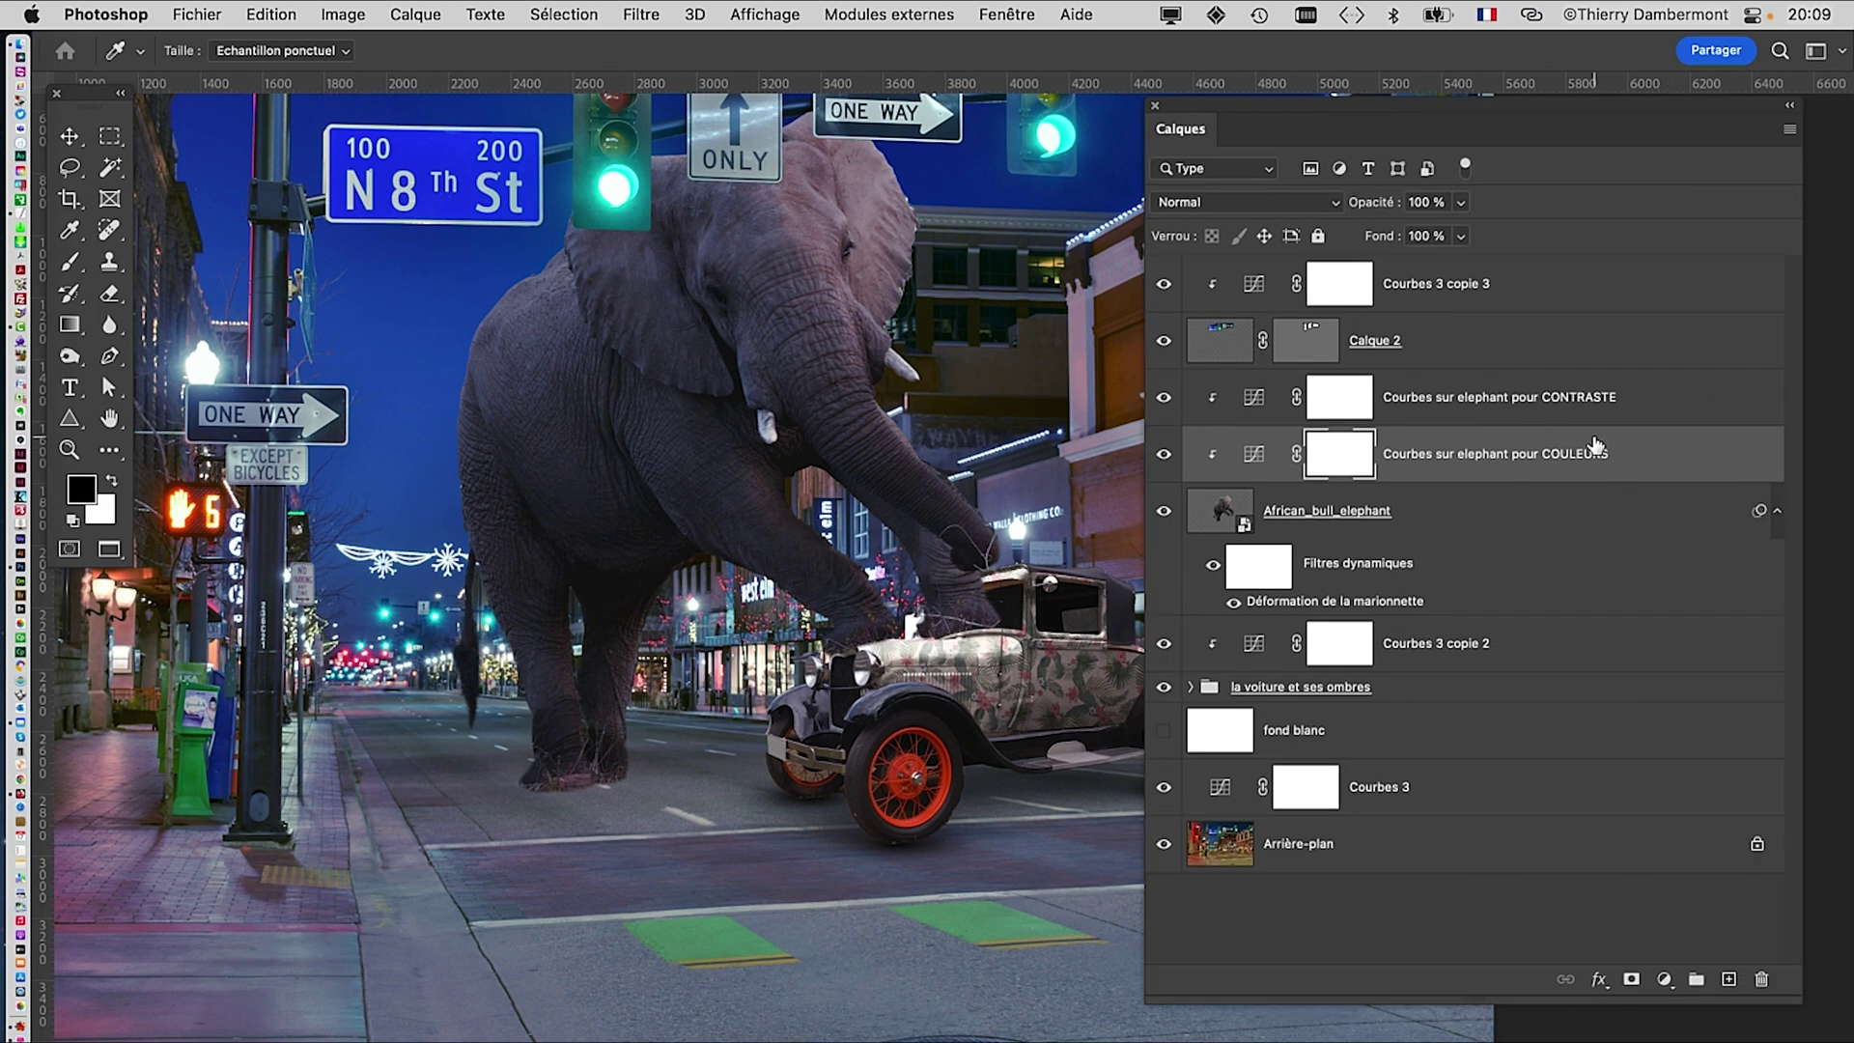
click(1577, 283)
key(h)
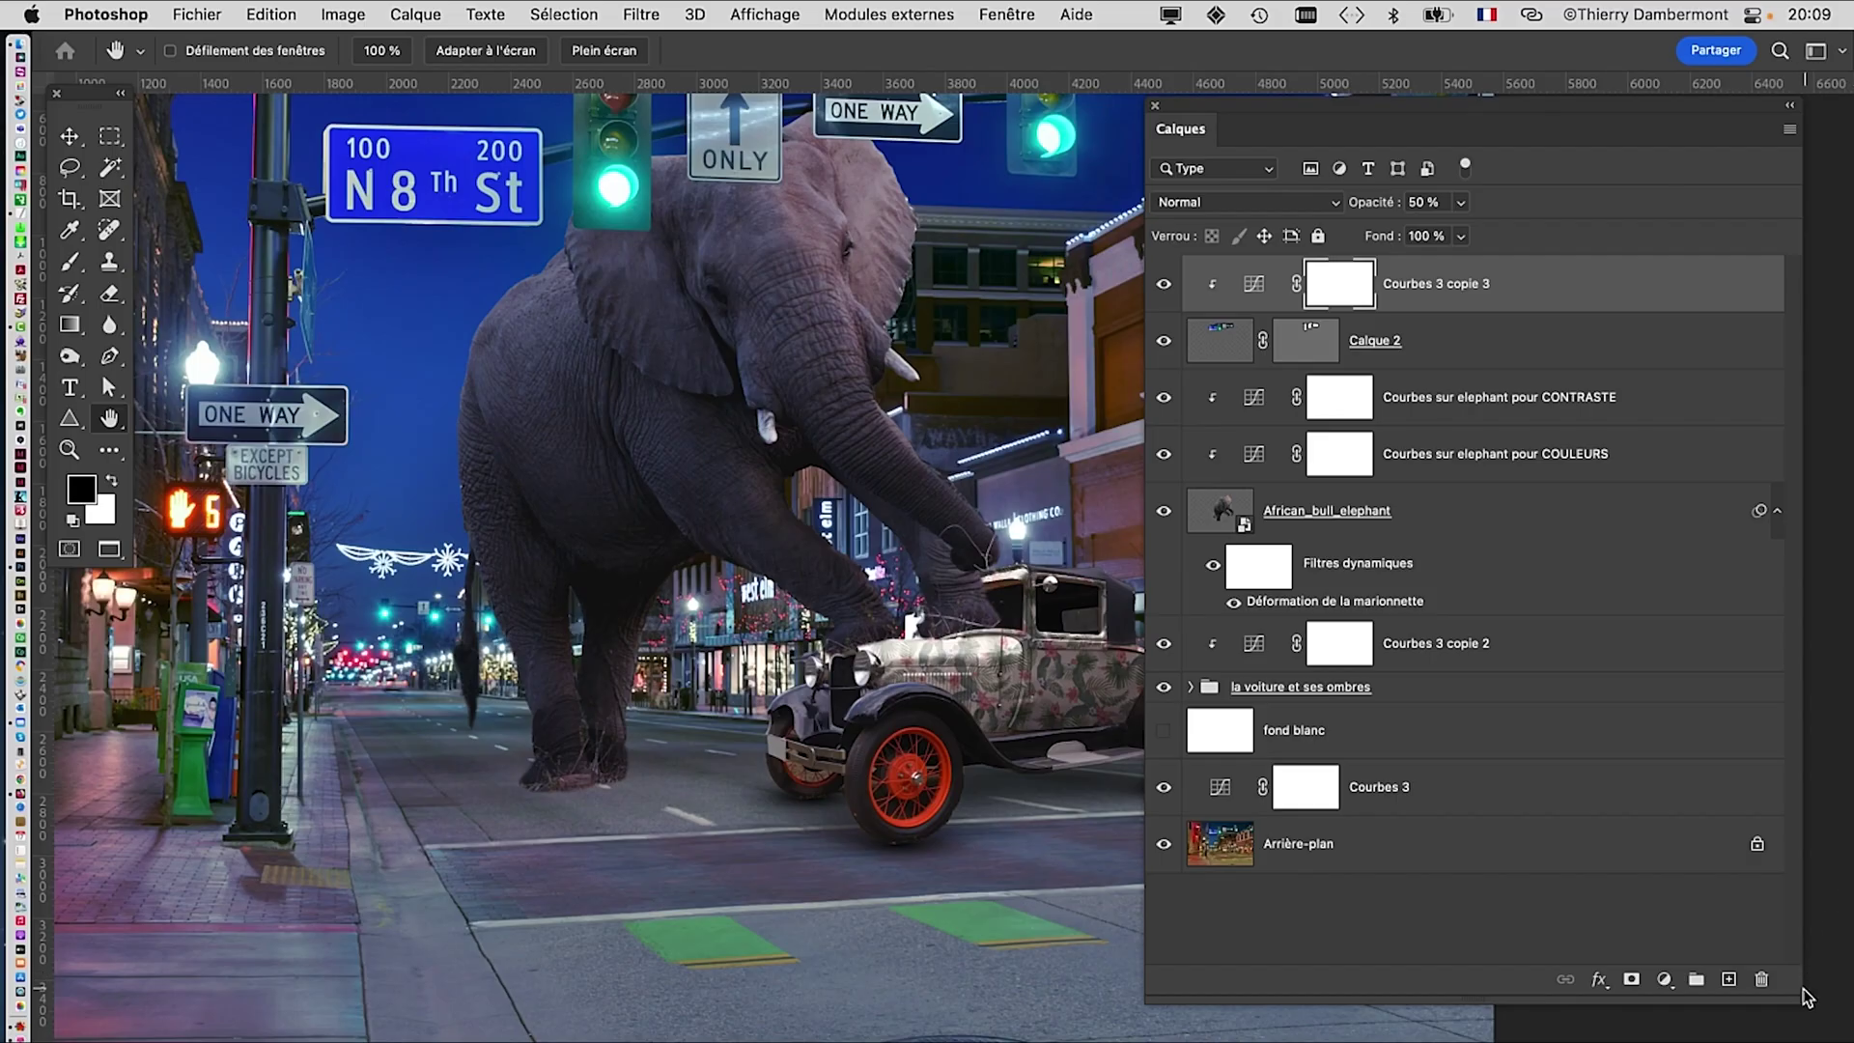
drag(1797, 997, 1612, 682)
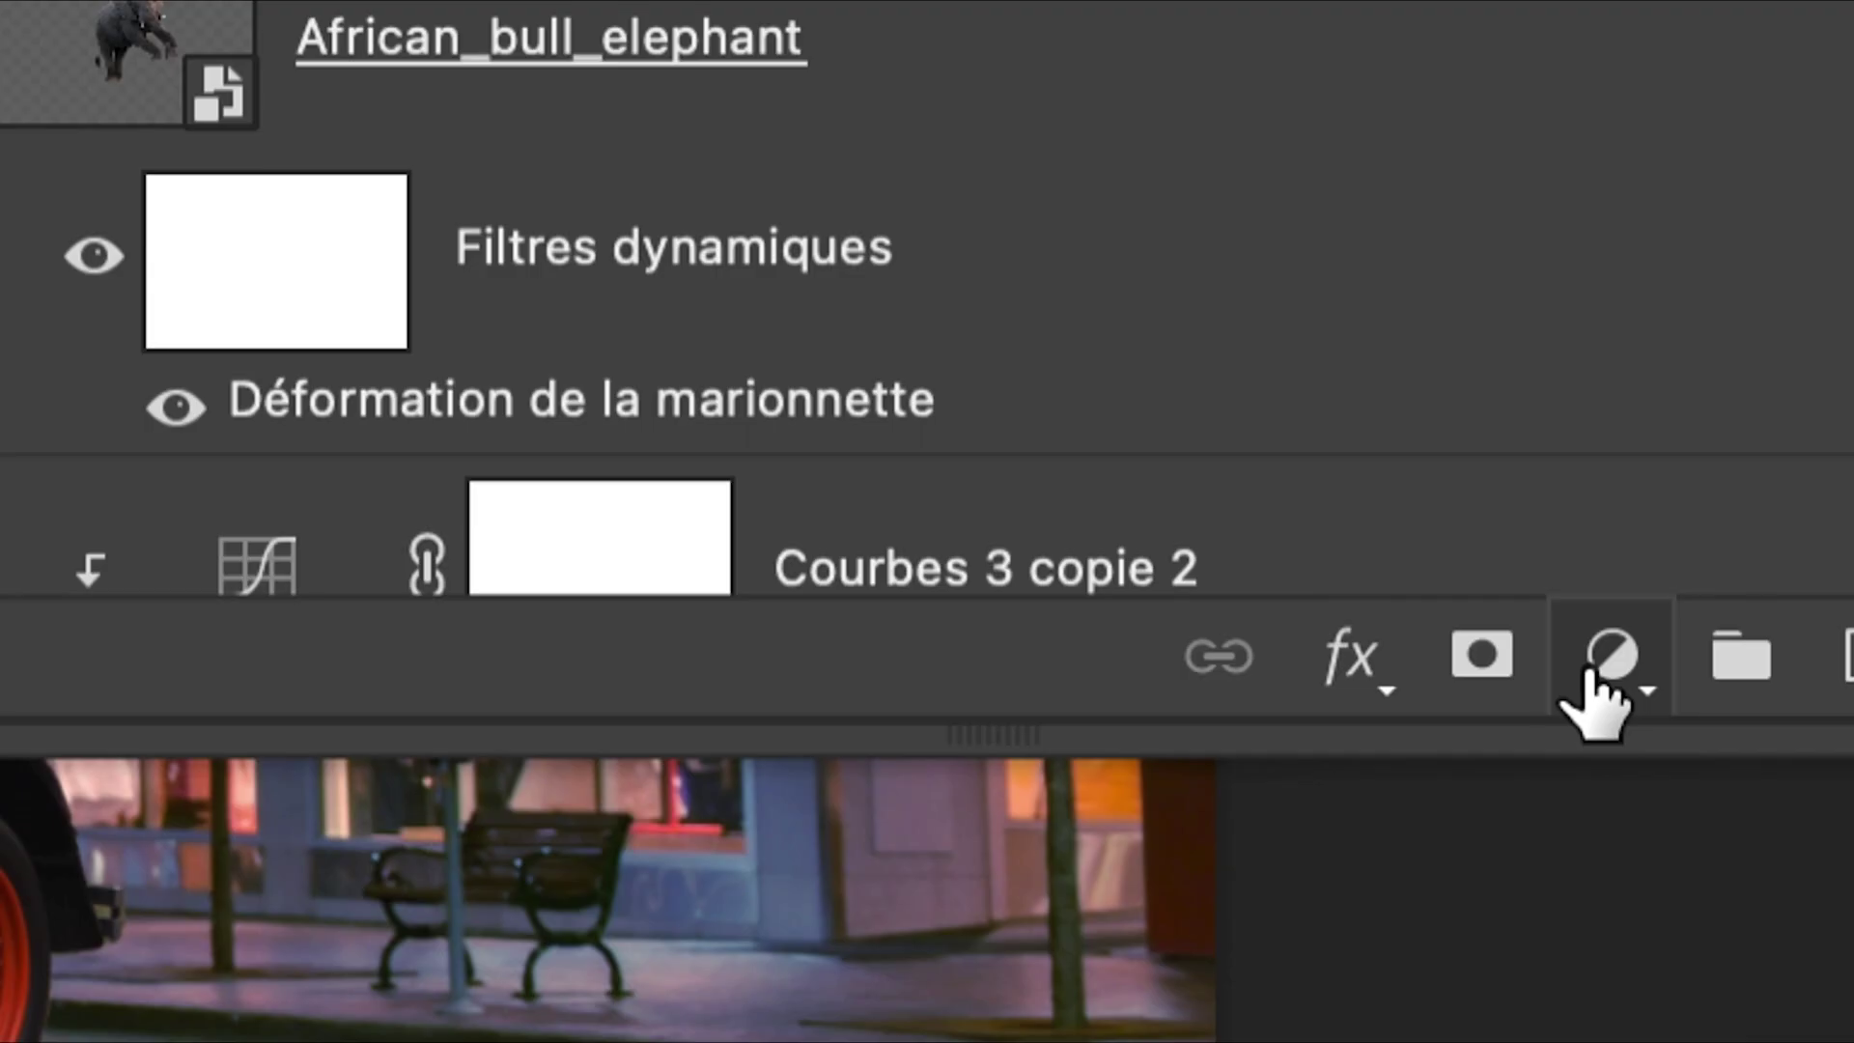
click(1603, 667)
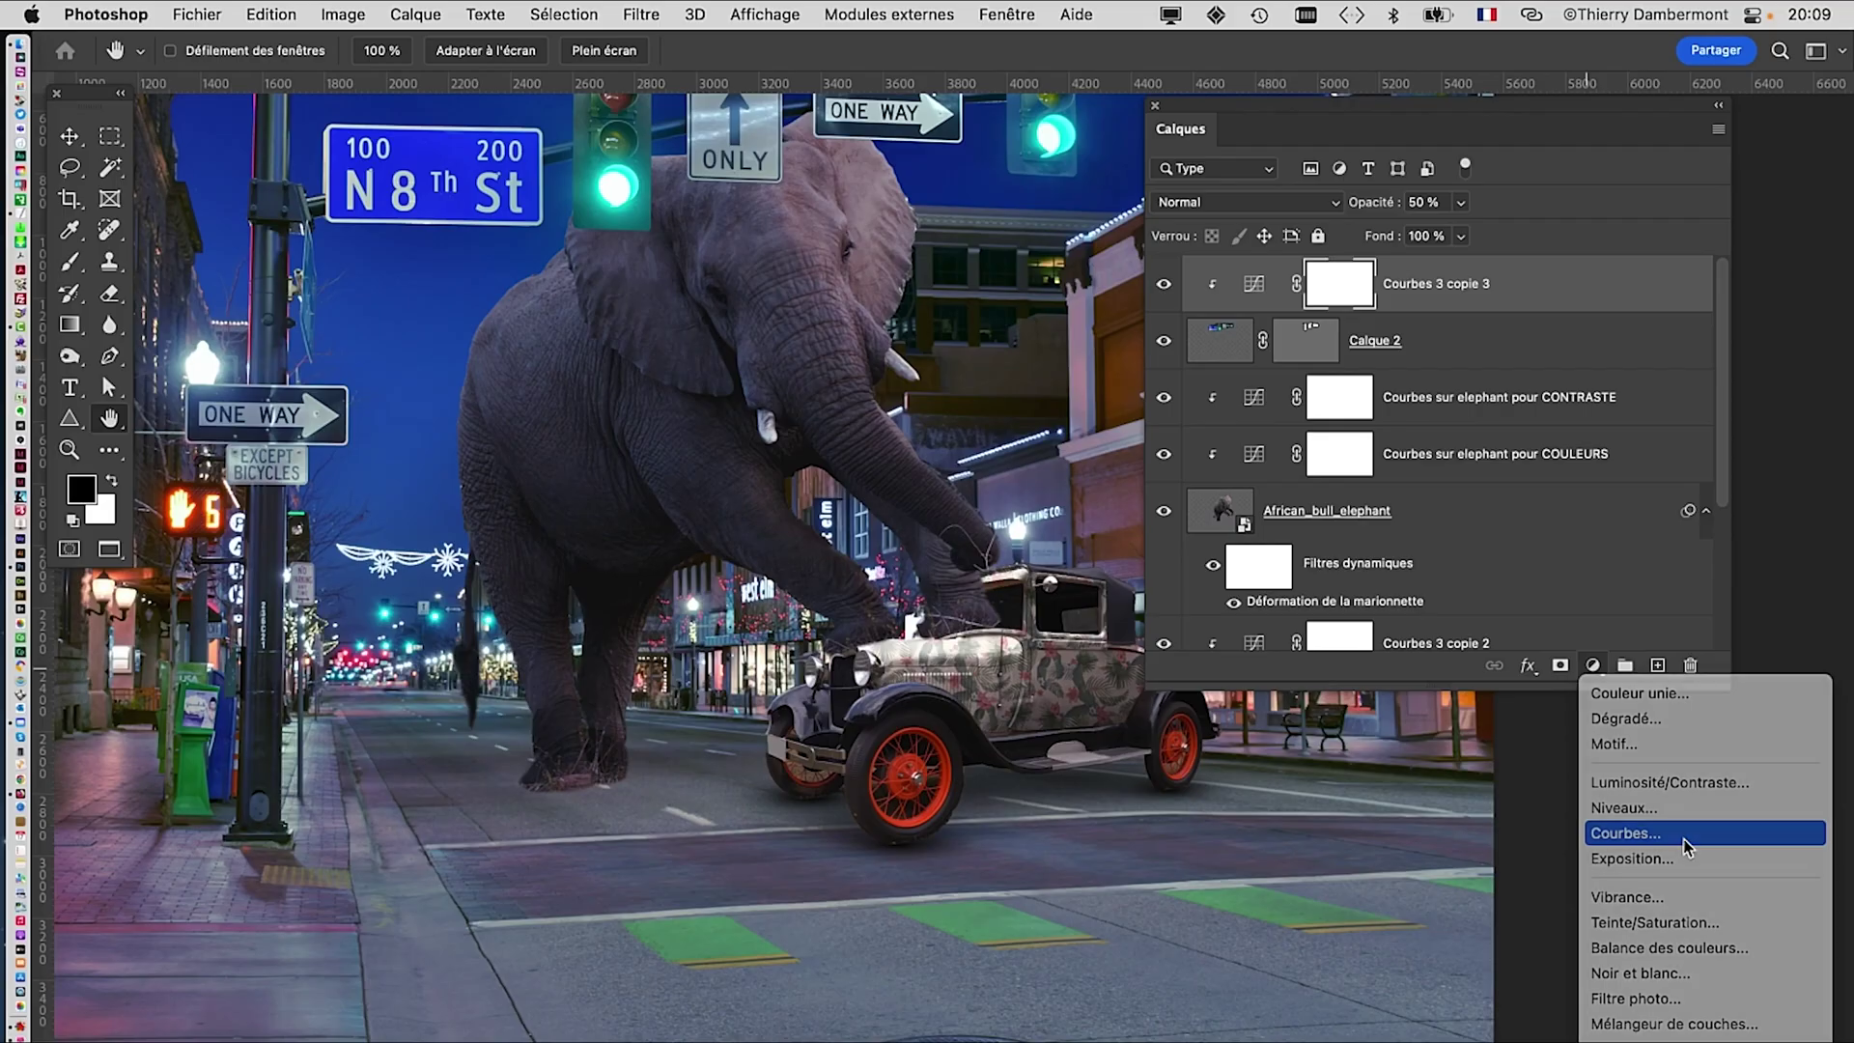
click(1668, 802)
Step: Shape the new adjustment into an S-curve with shadows at input 87, output 57 and raised highlights, blended in Luminosité mode
drag(1390, 111, 1402, 118)
drag(1538, 133, 283, 681)
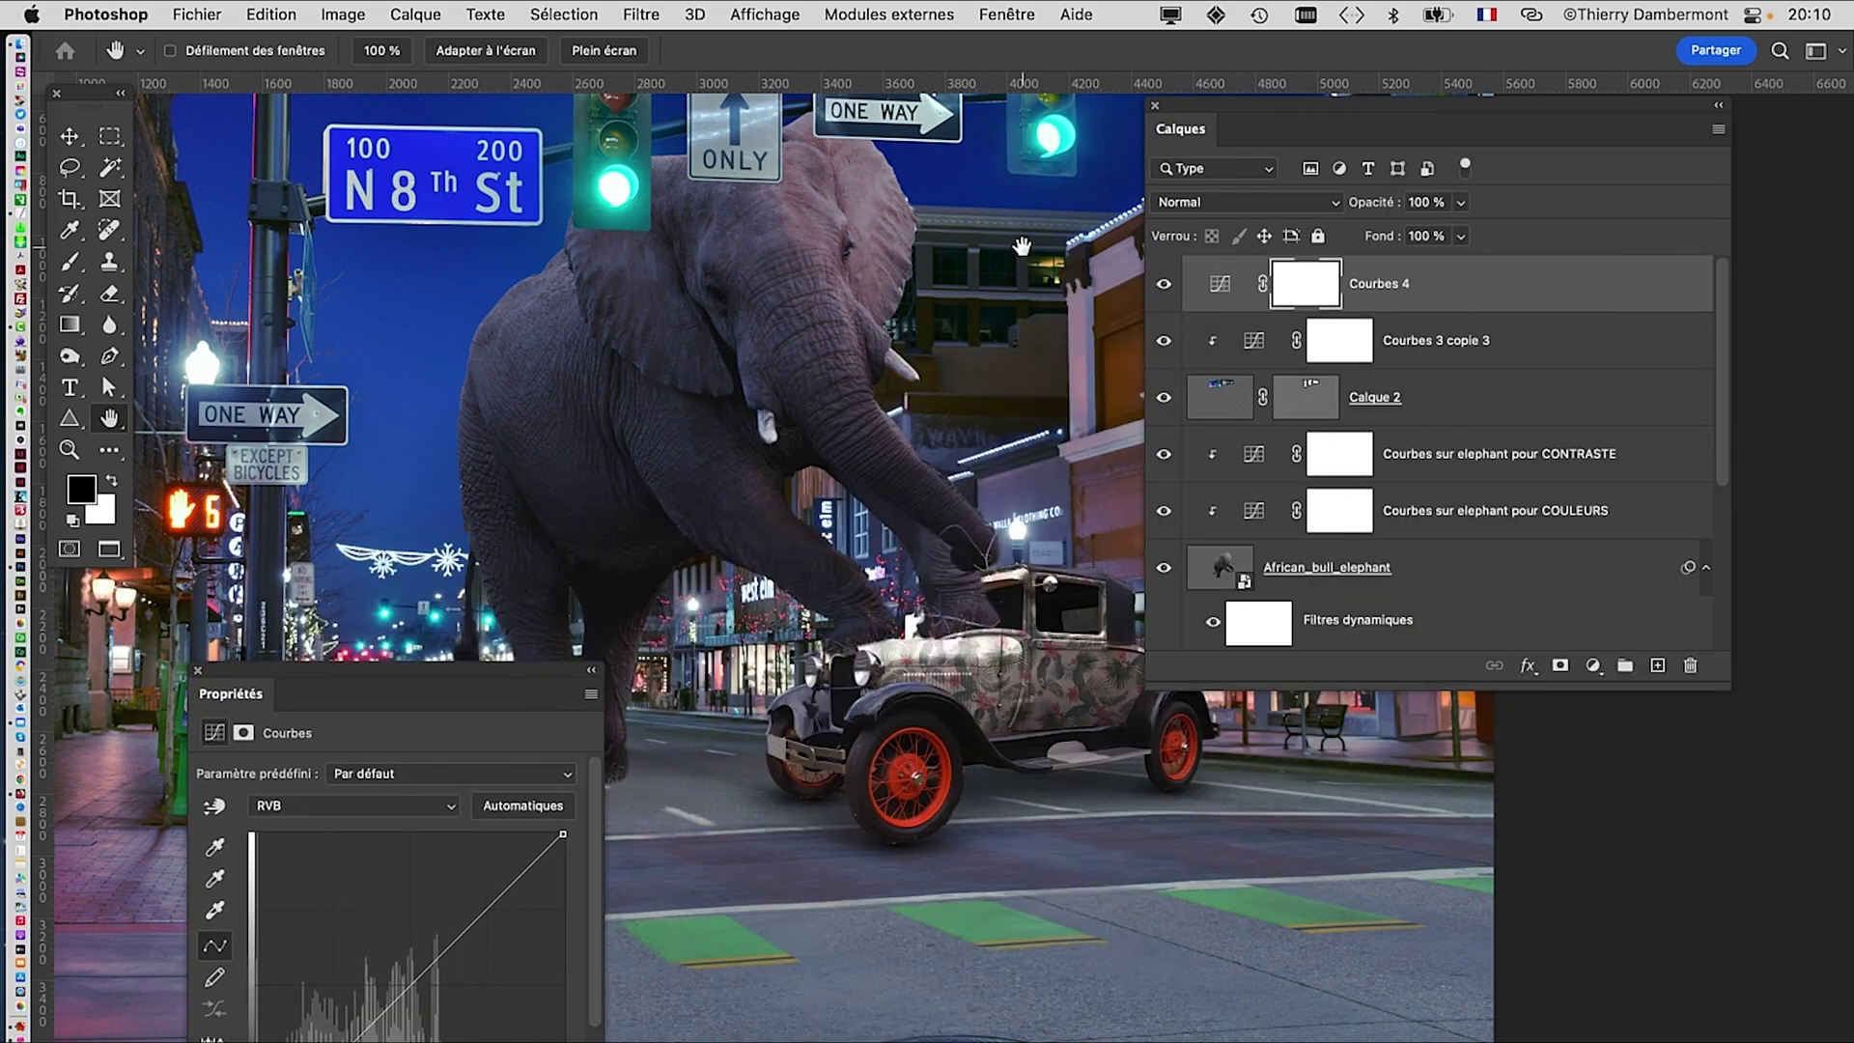
drag(1257, 107, 1324, 135)
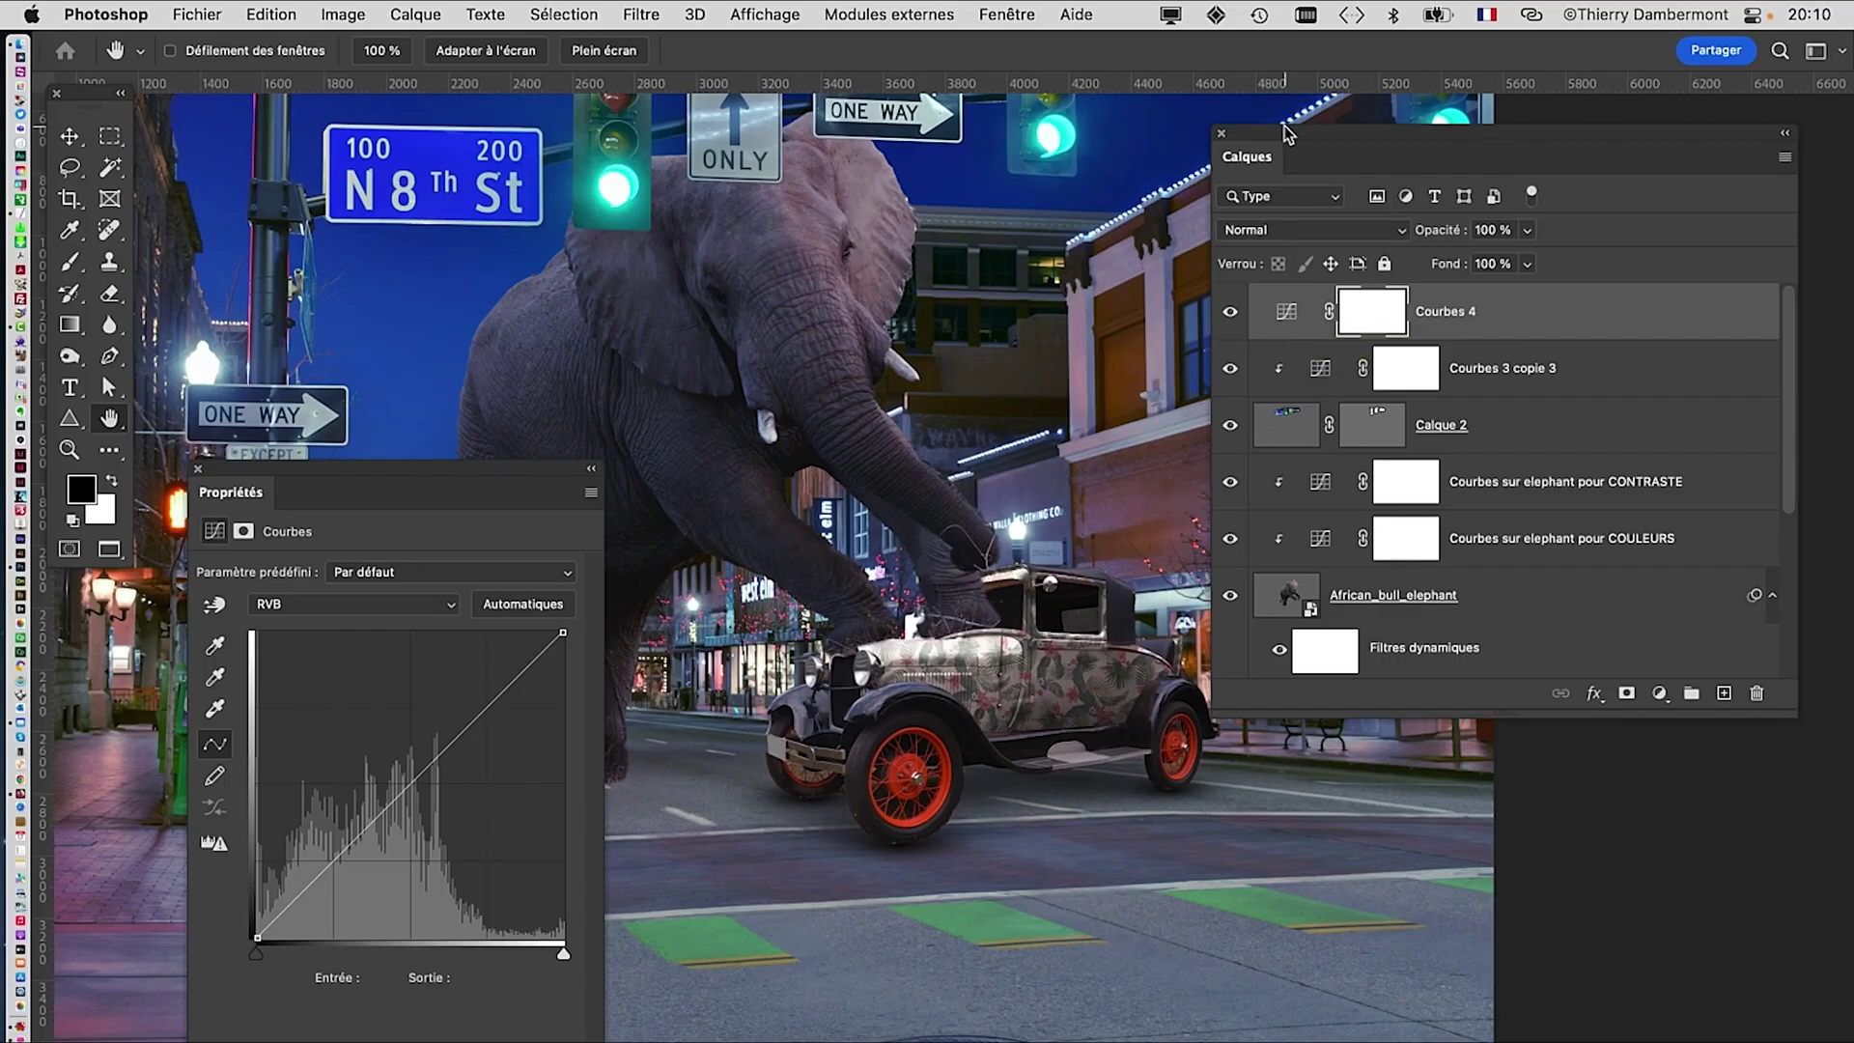
drag(1287, 134, 1589, 235)
drag(504, 473, 1378, 179)
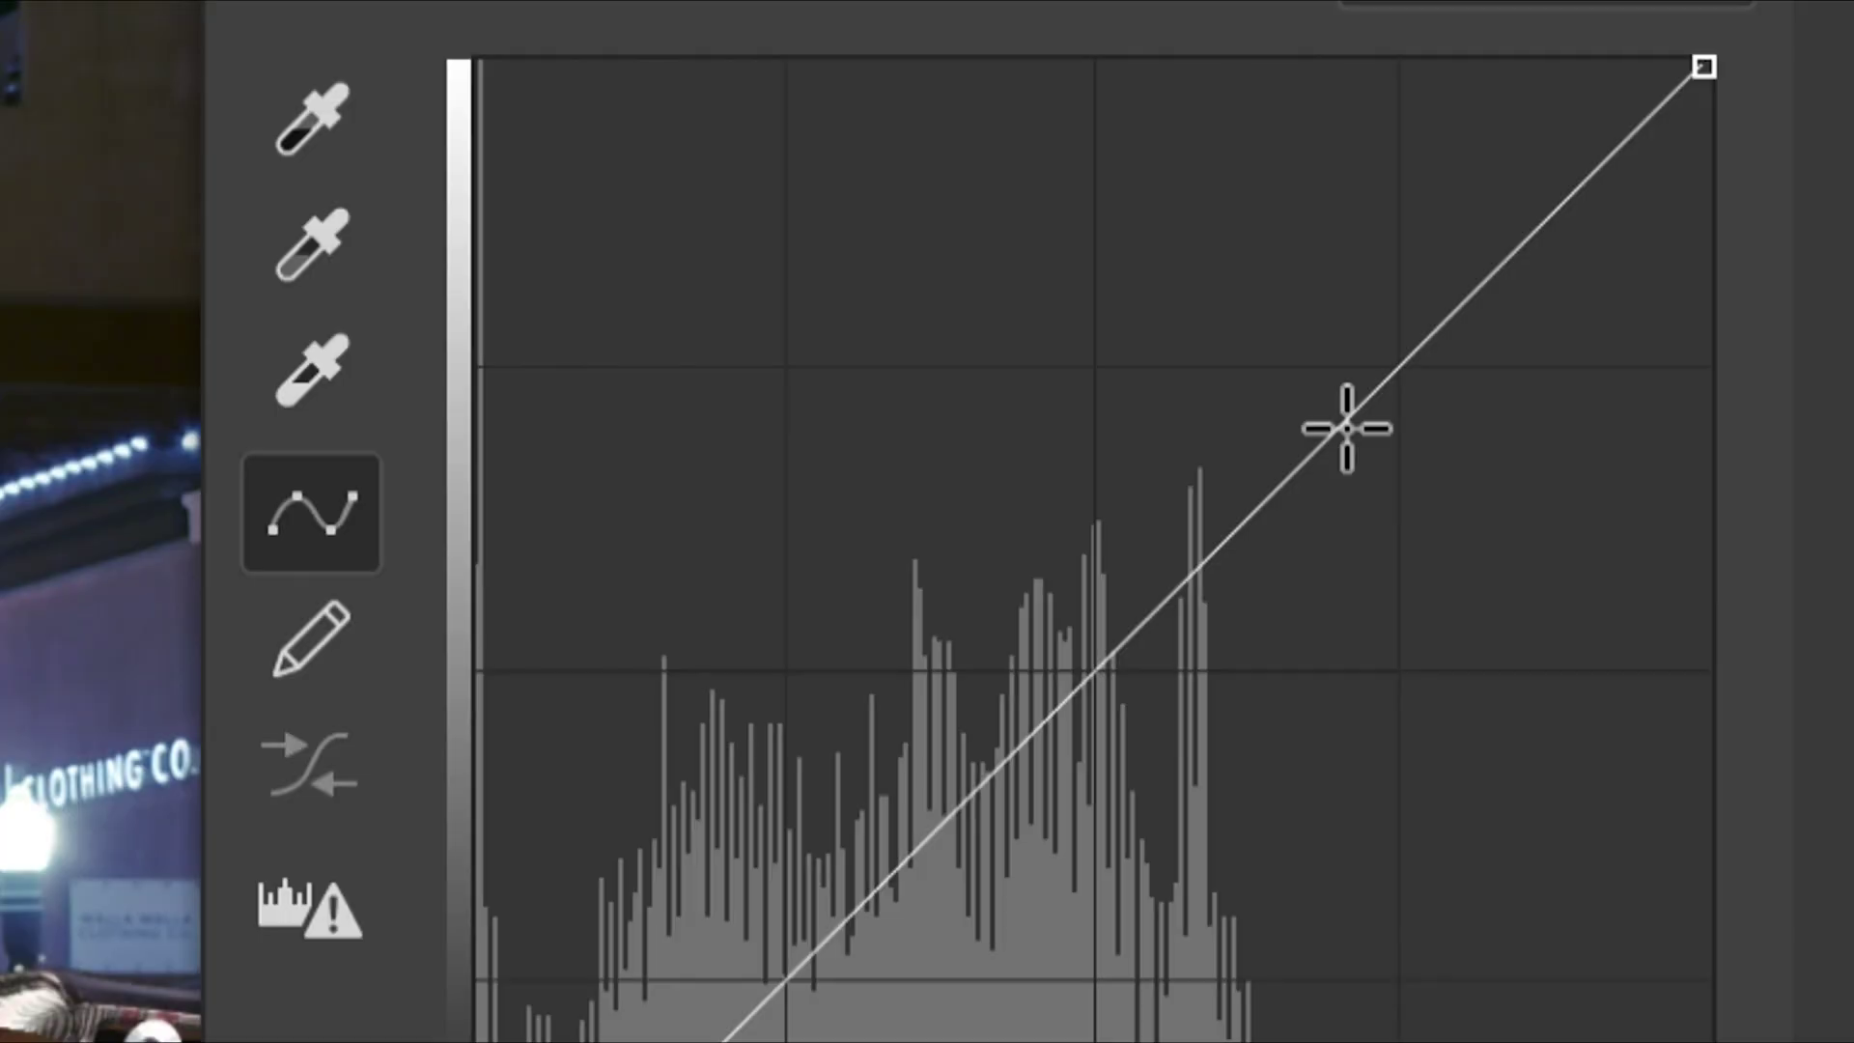
click(1348, 429)
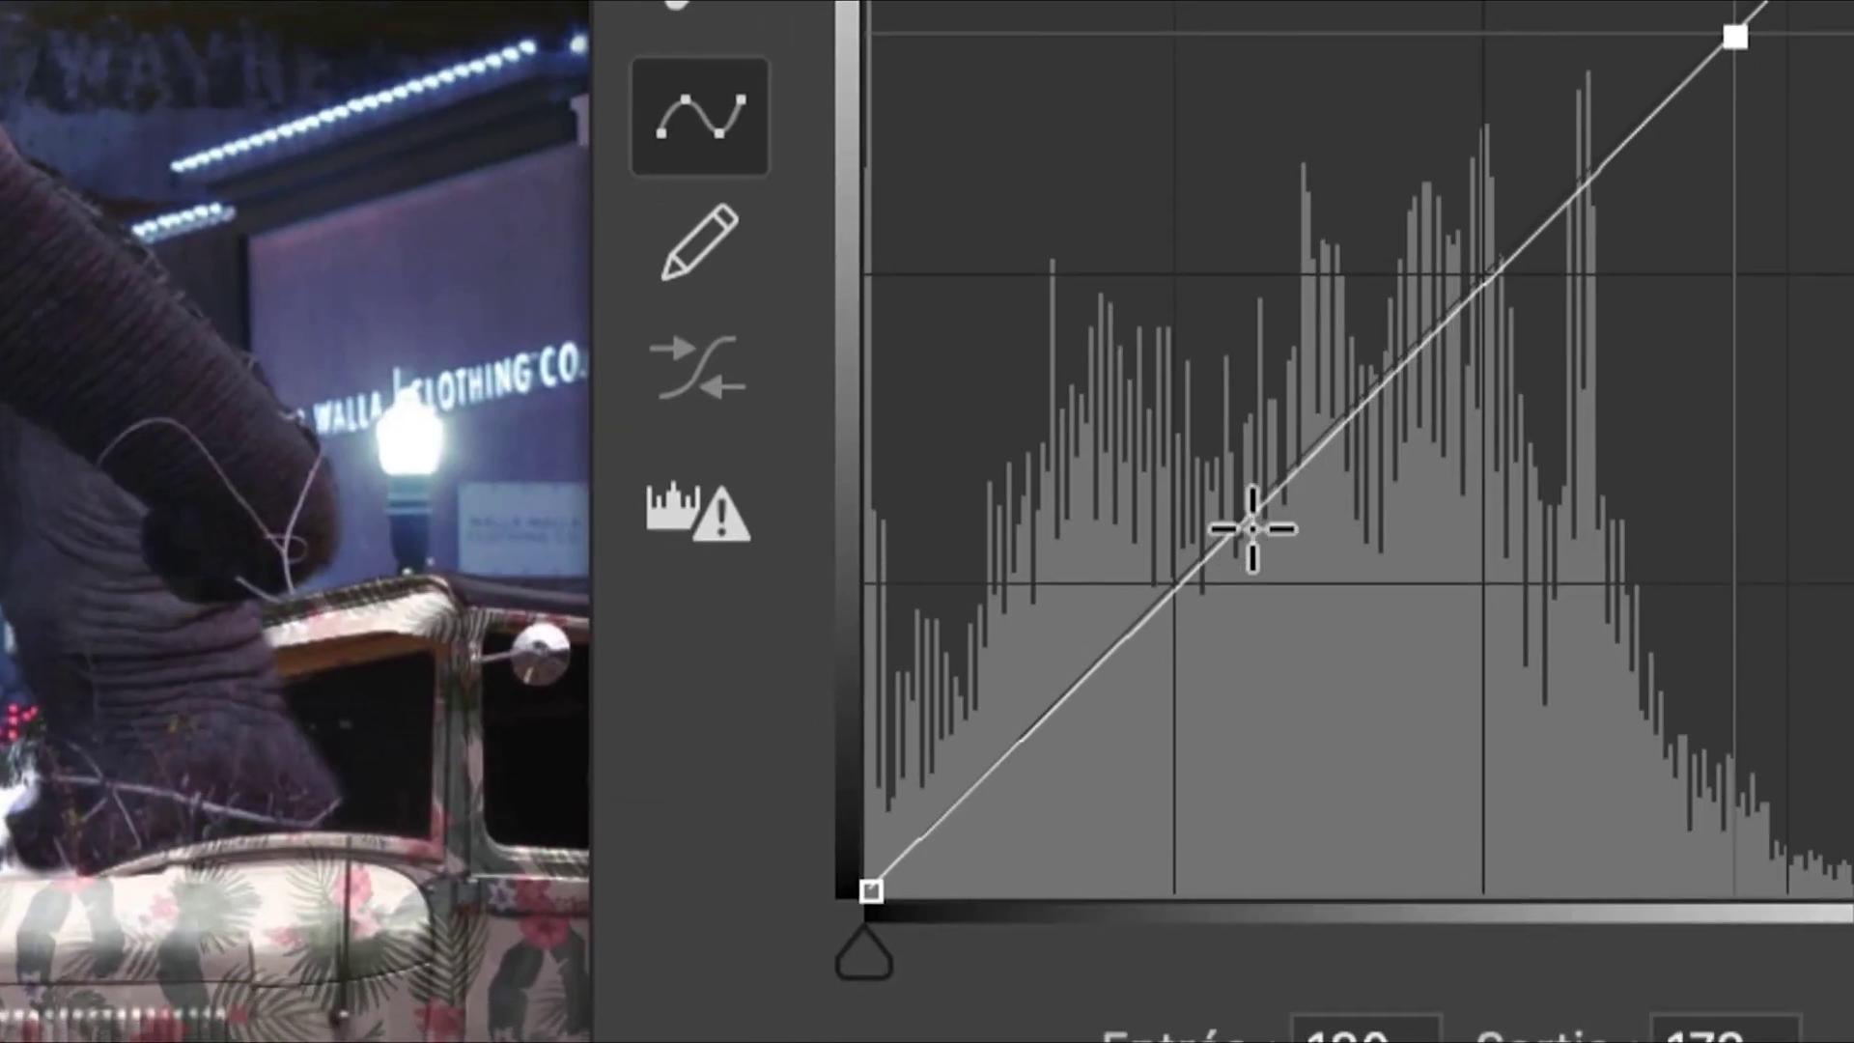
click(865, 924)
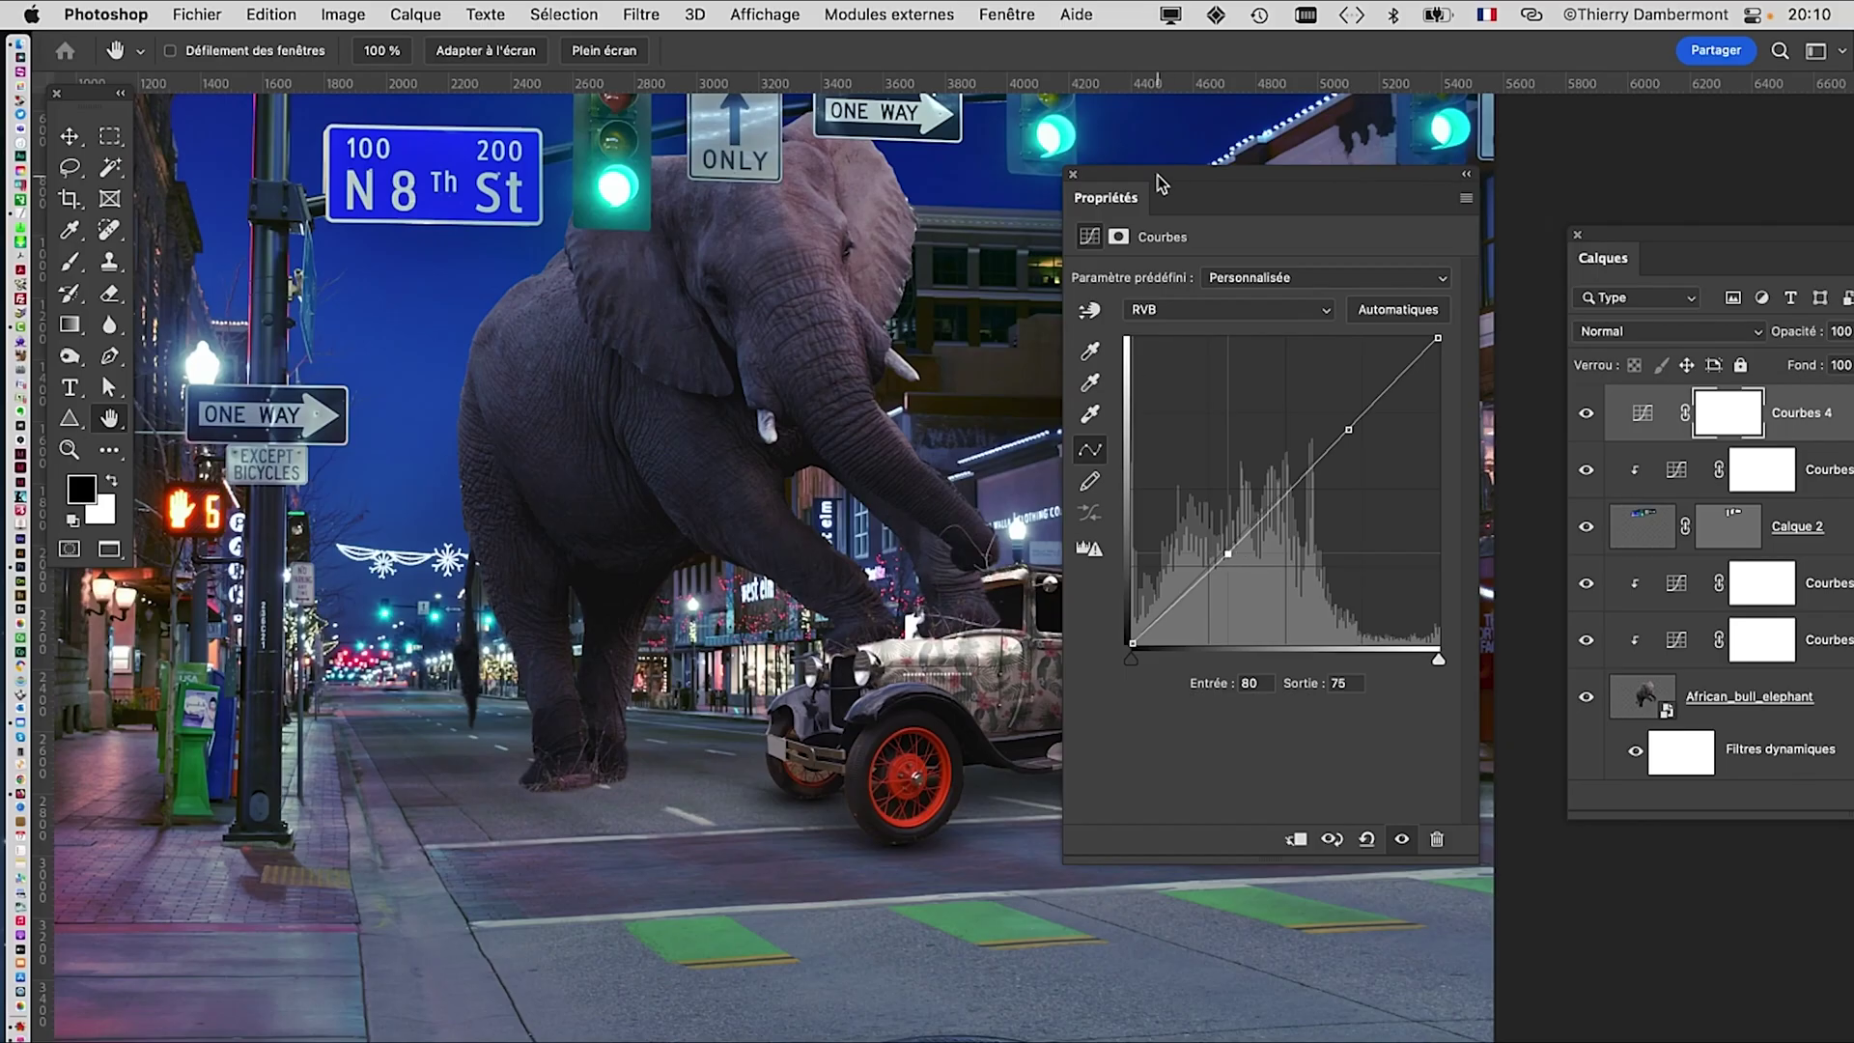
drag(1159, 184, 1474, 114)
drag(1658, 360, 1677, 363)
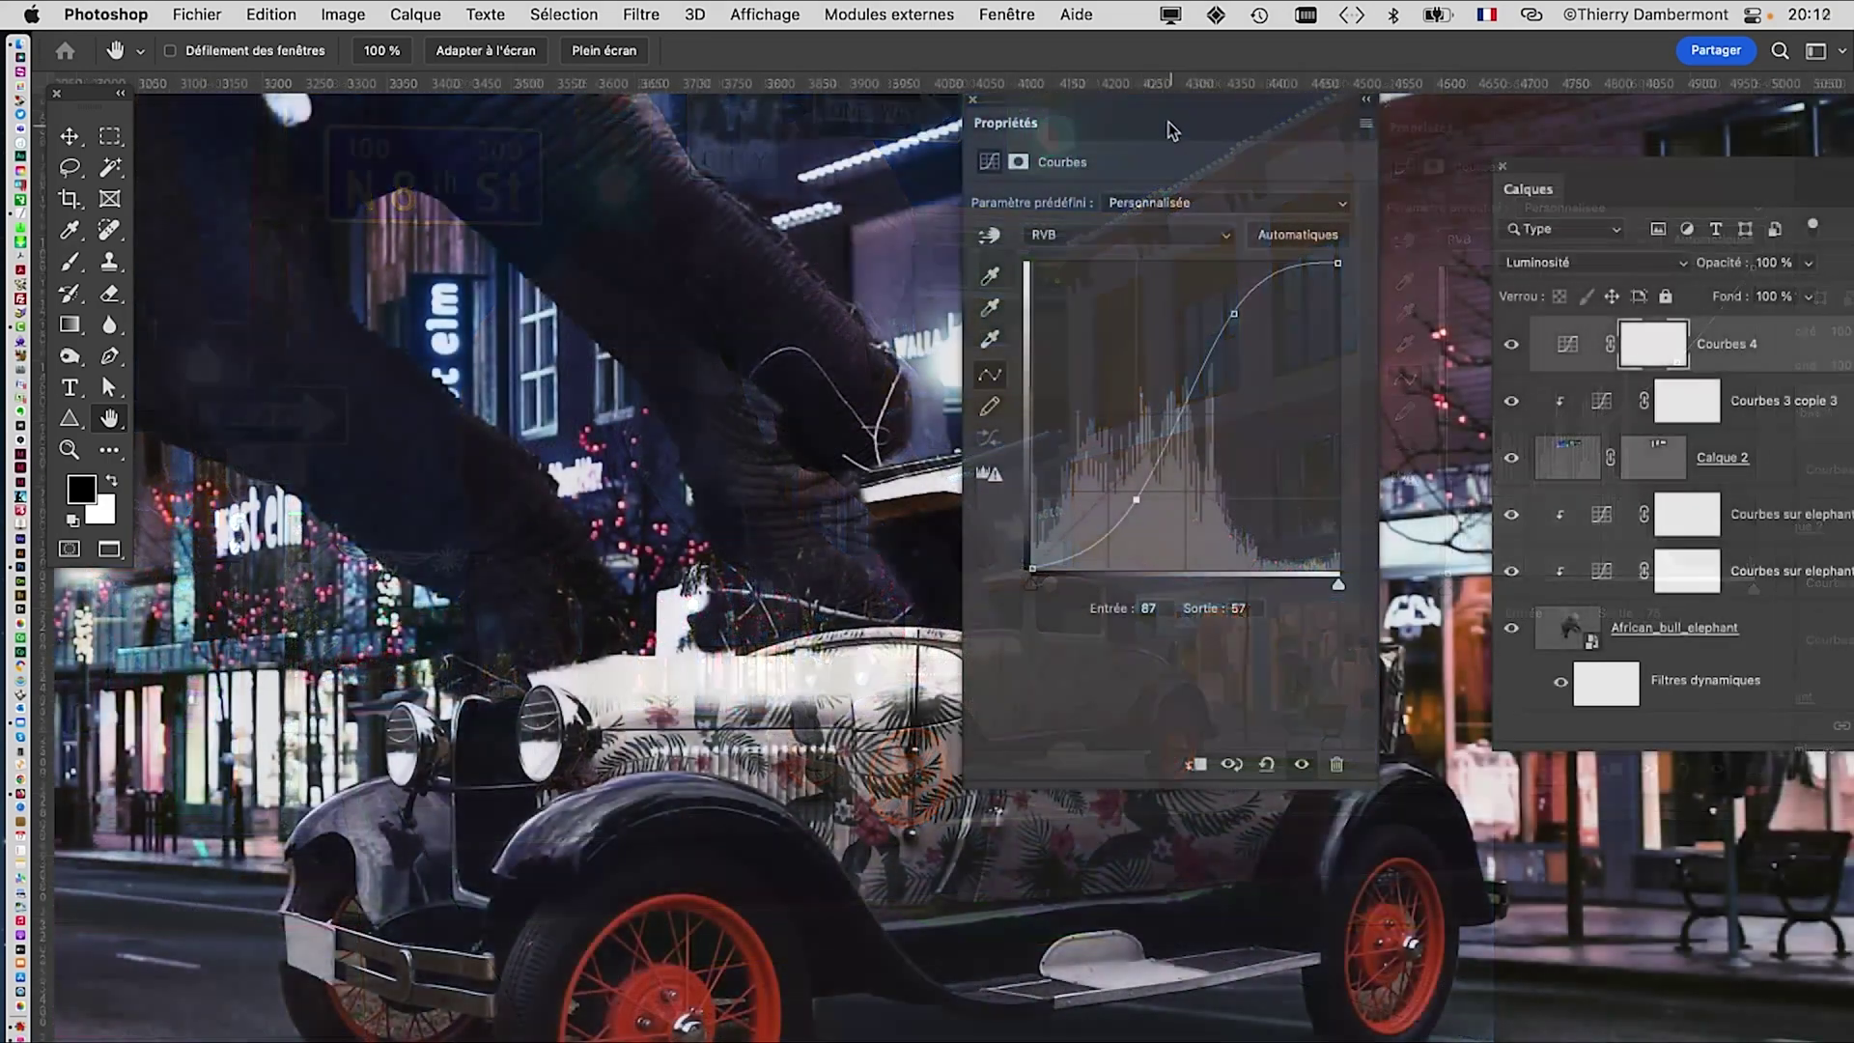
Step: Rename the top Curves adjustment layer as "contraste sur tout le photomontage"
drag(1172, 125, 350, 601)
drag(1542, 174, 1102, 174)
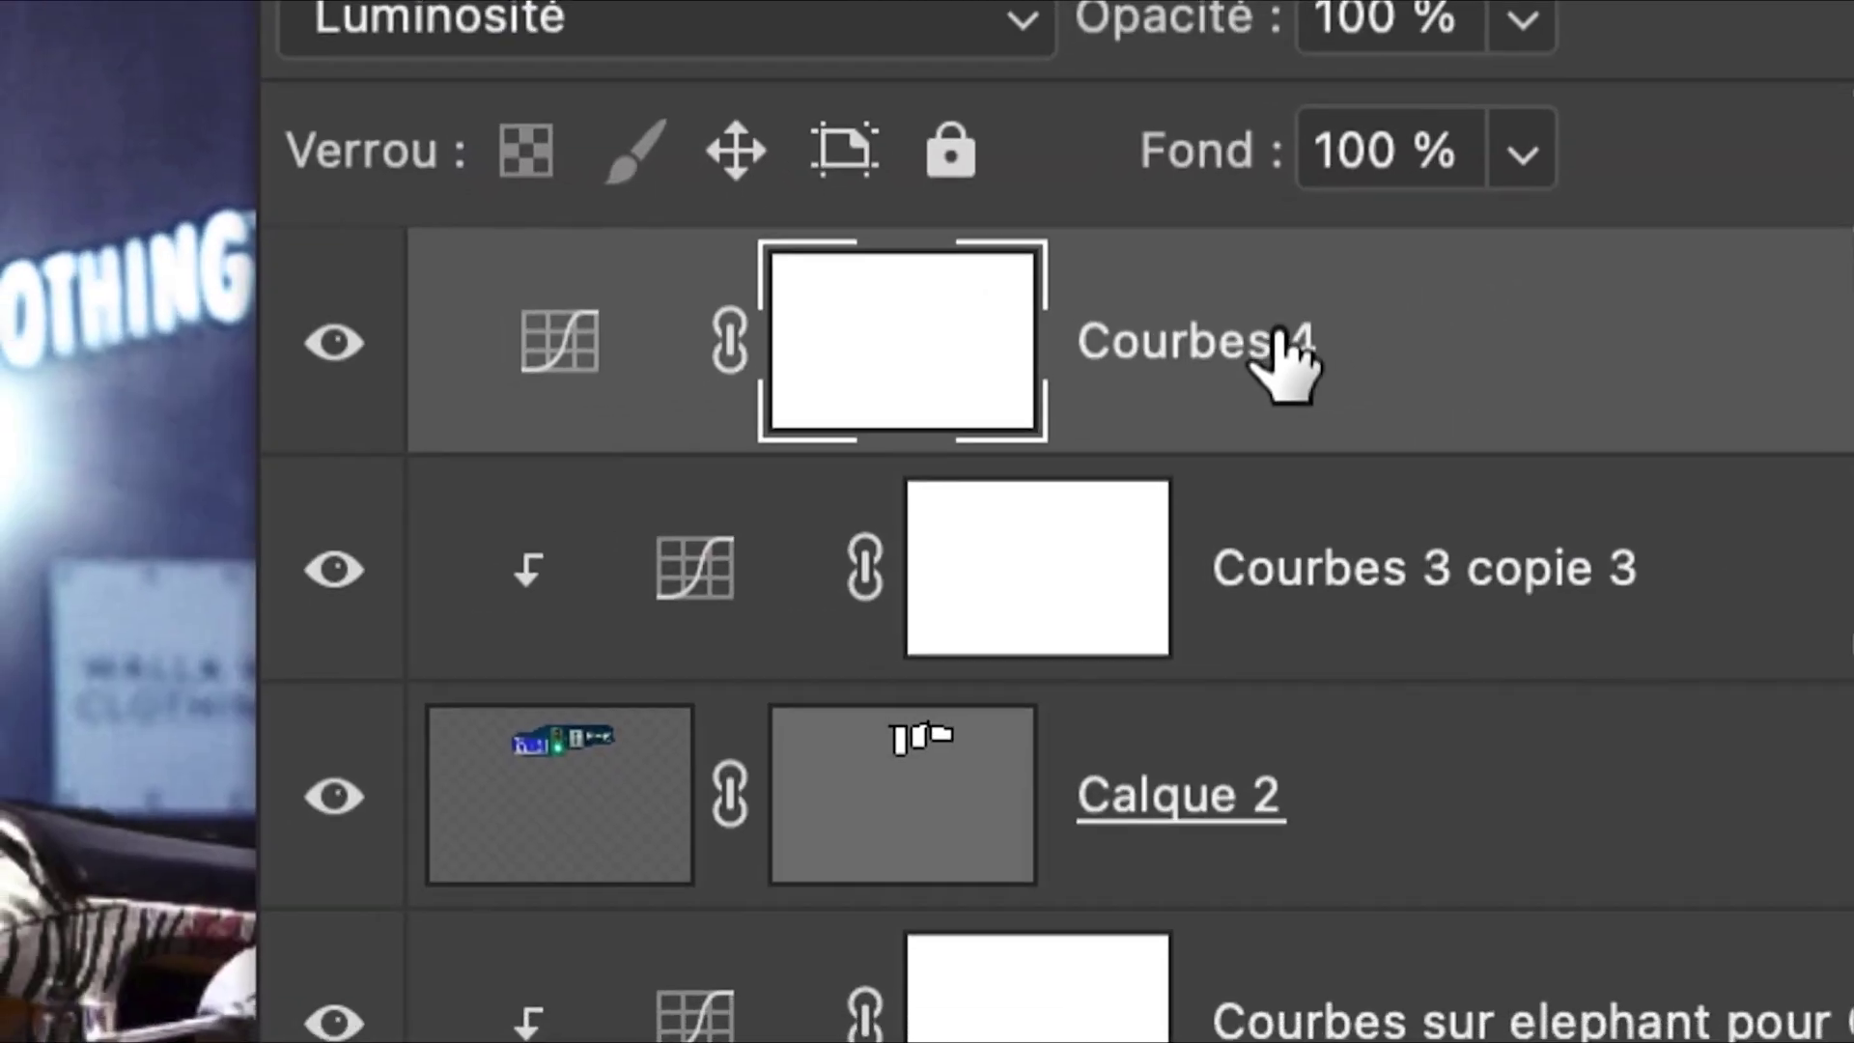
double_click(1296, 337)
text(contraste sur tout le photomontage)
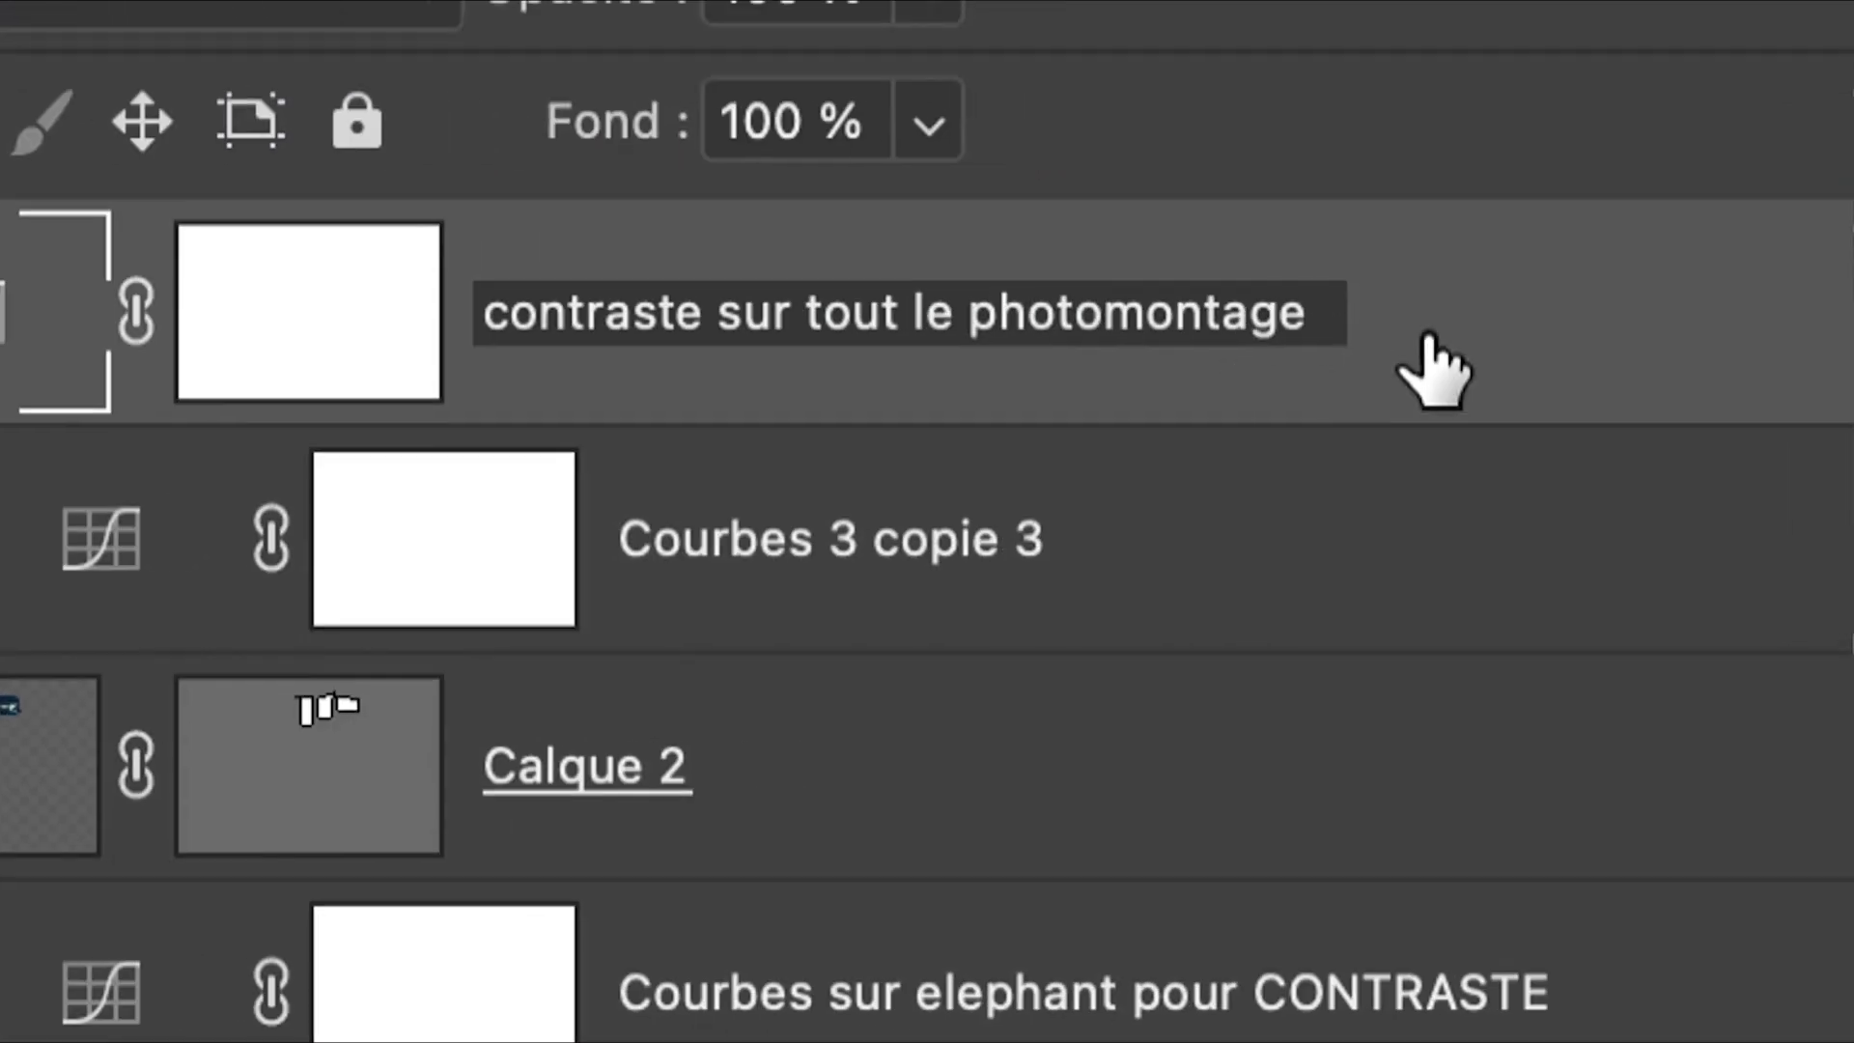
key(Return)
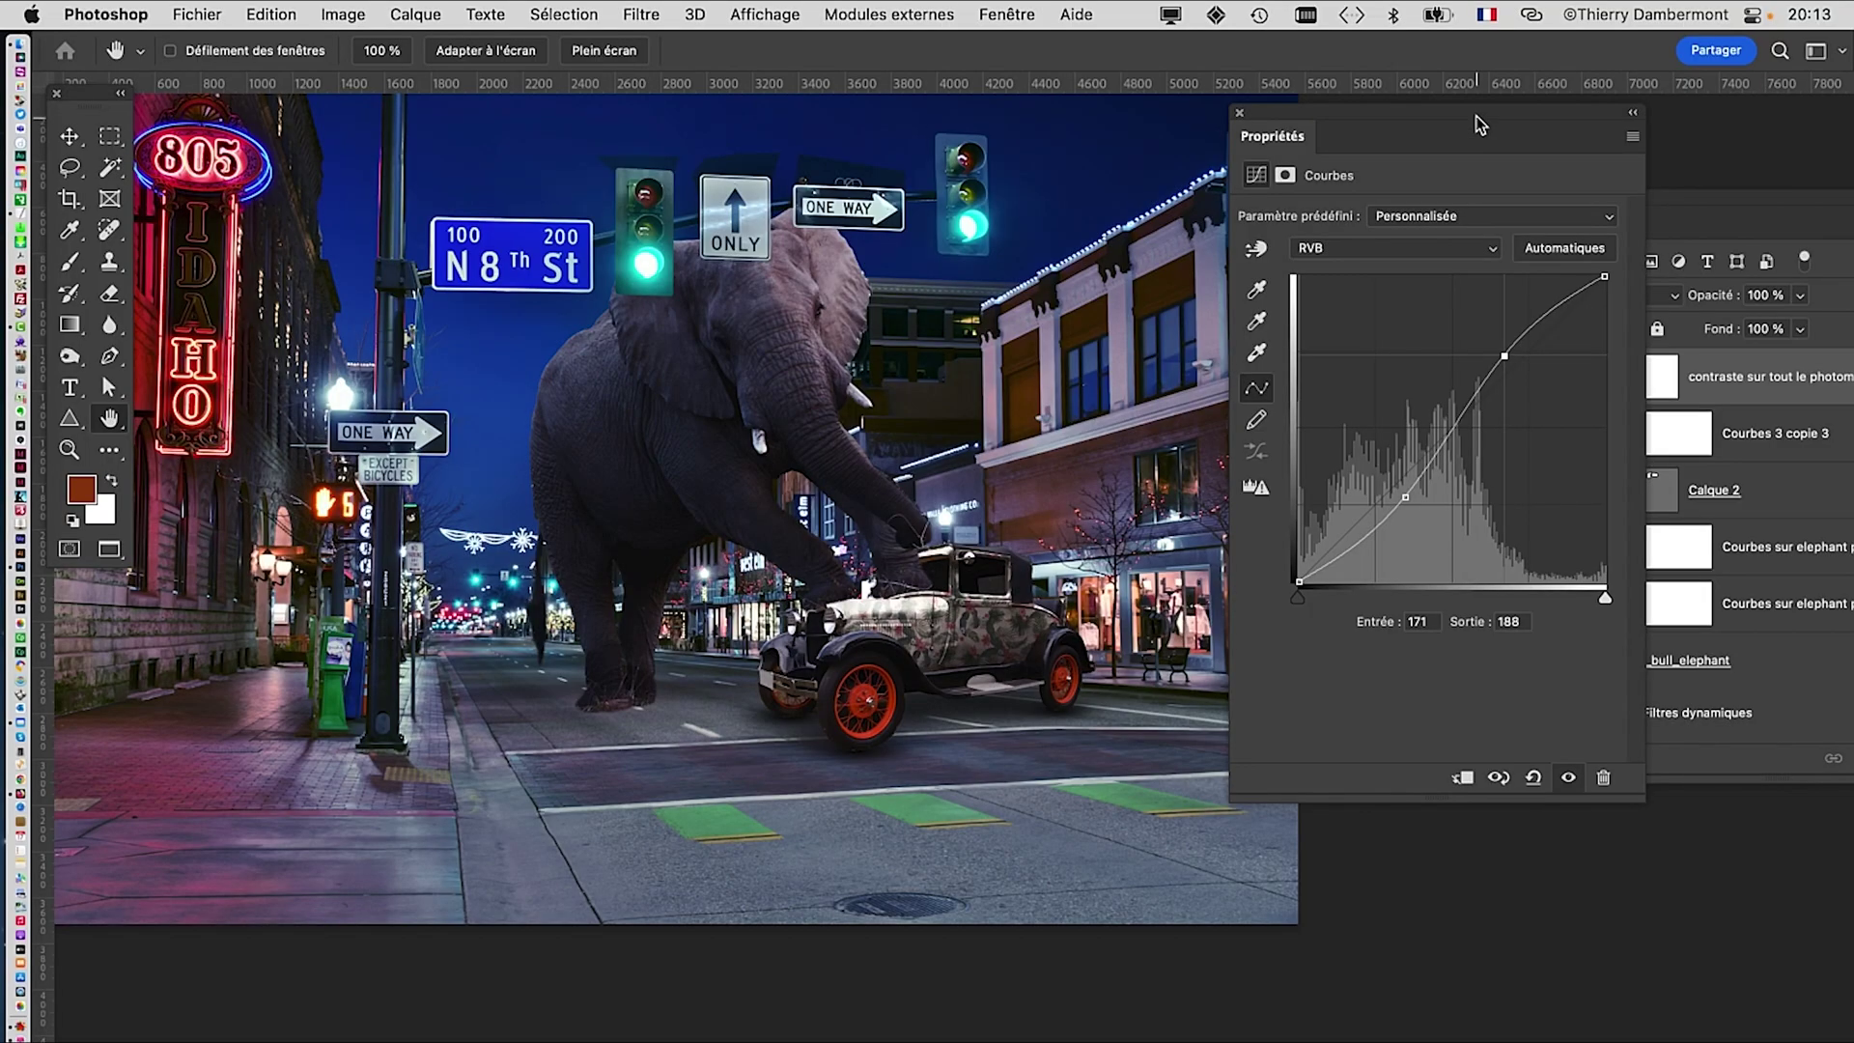
Step: Add another Curves adjustment at the top of the layer stack and name it "couleurs sur tout le photomontage"
drag(1481, 124, 437, 697)
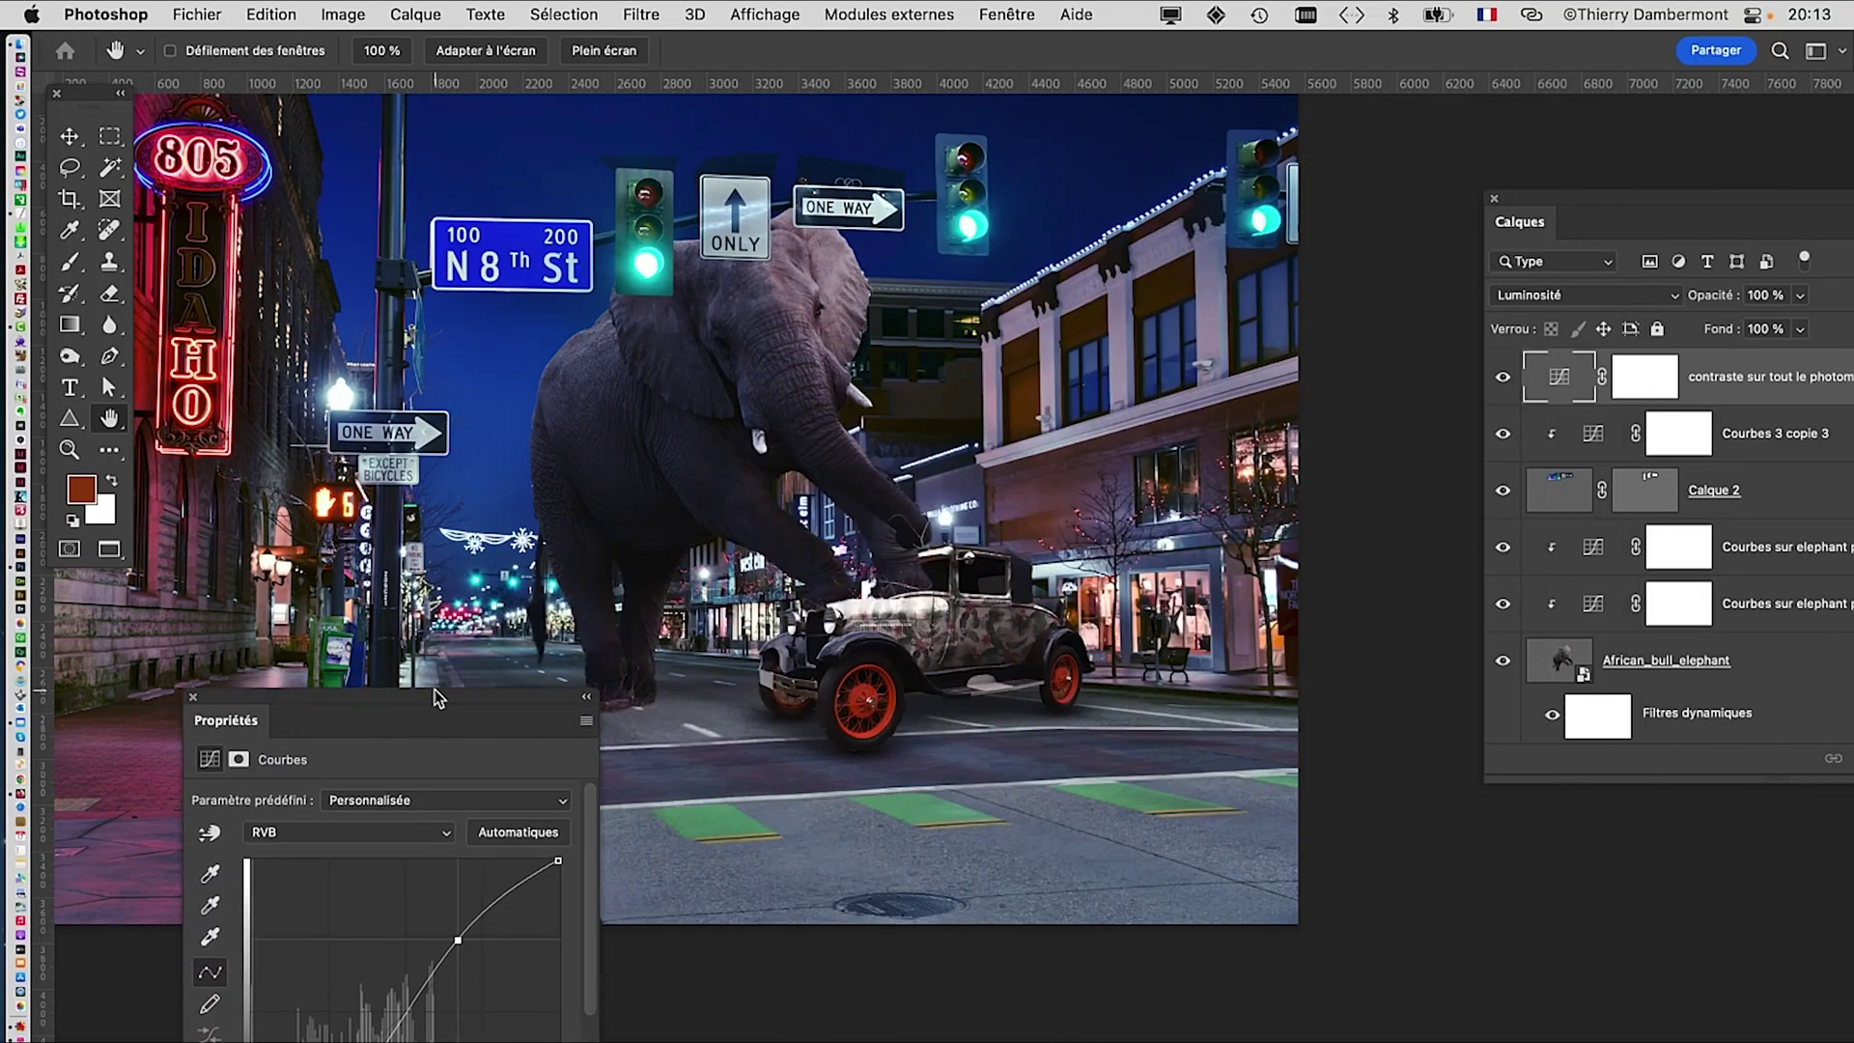
drag(1543, 201, 1186, 205)
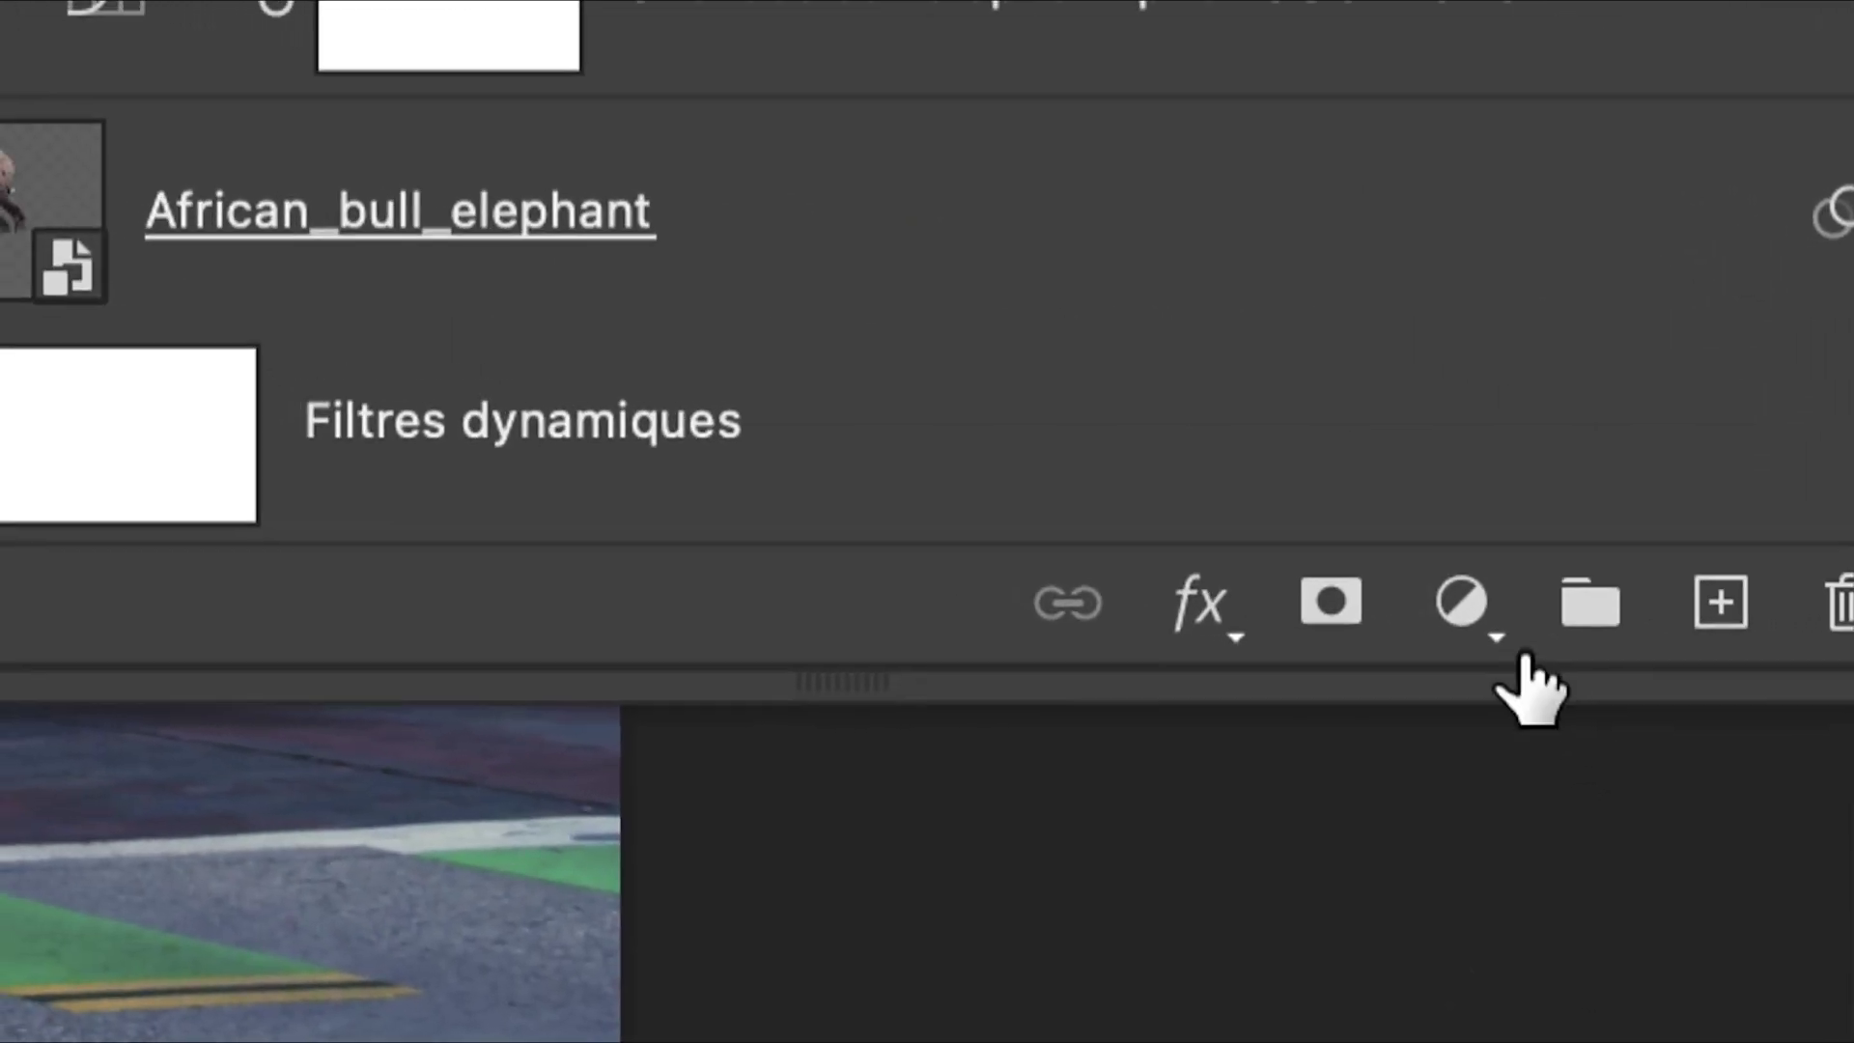
click(1343, 556)
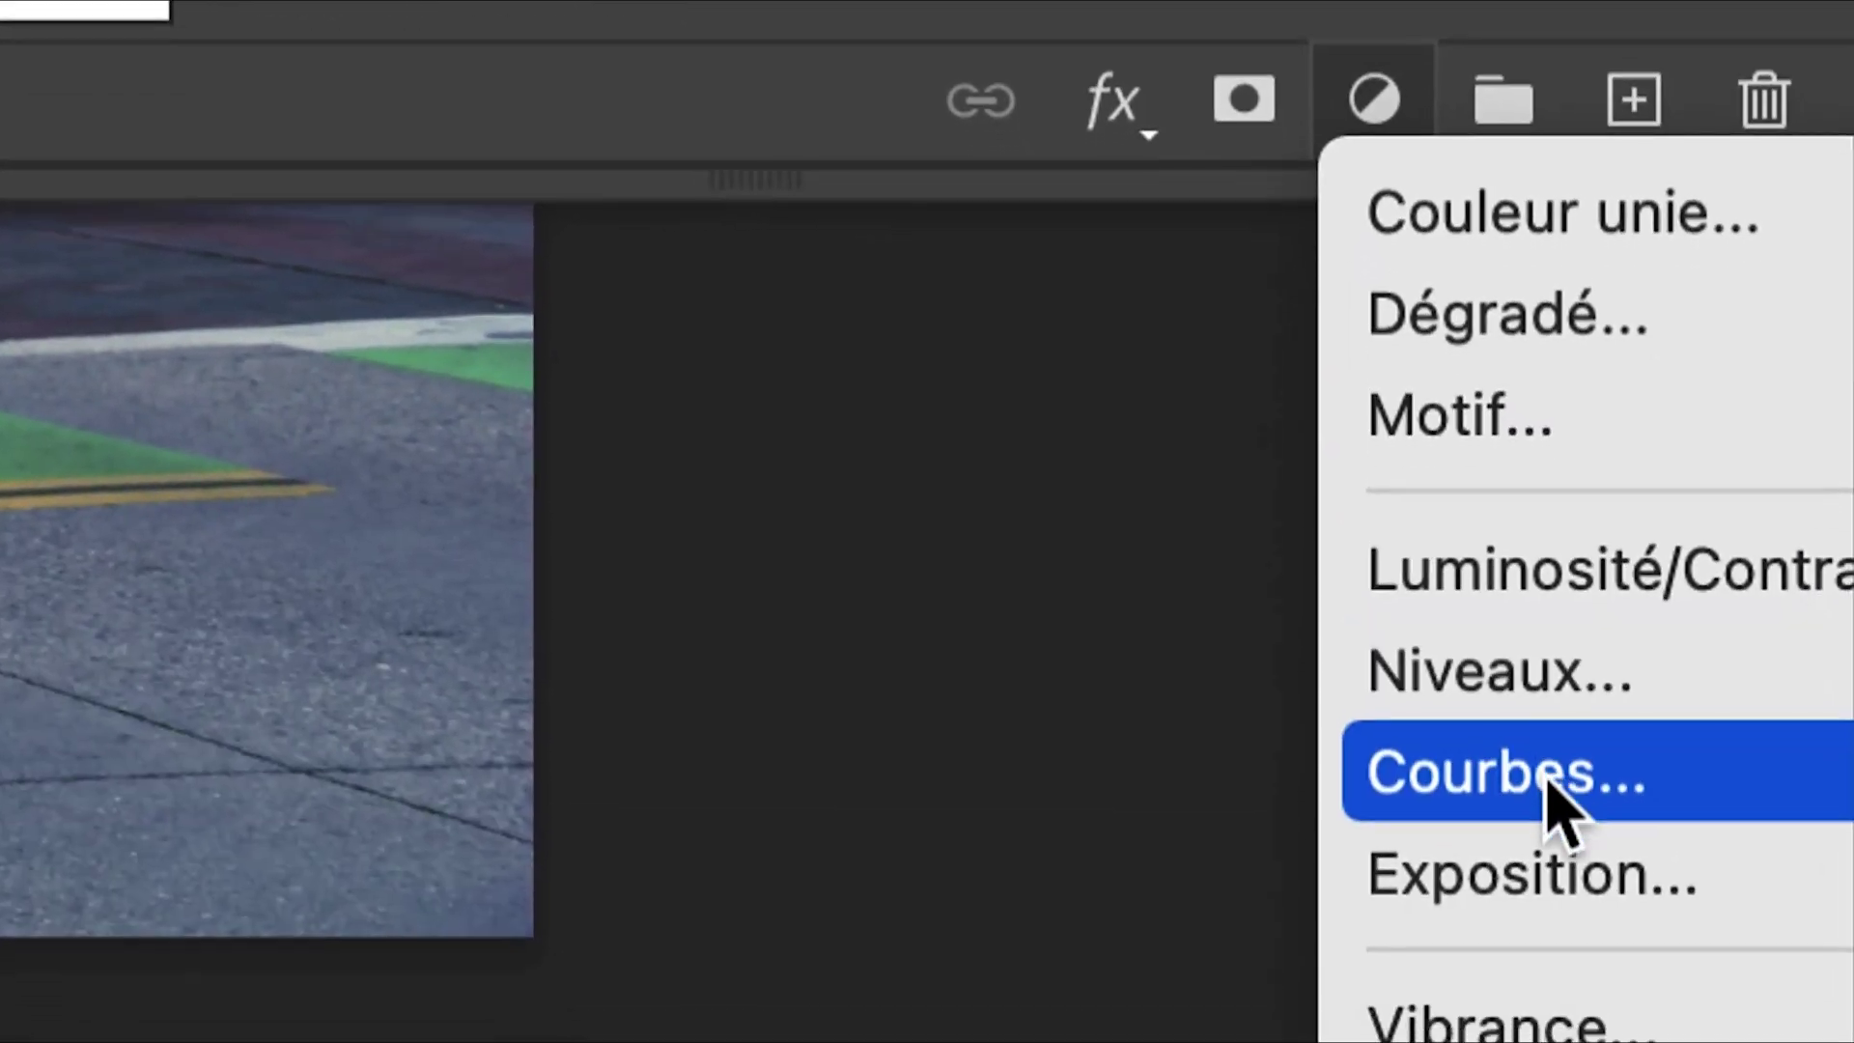
click(1593, 874)
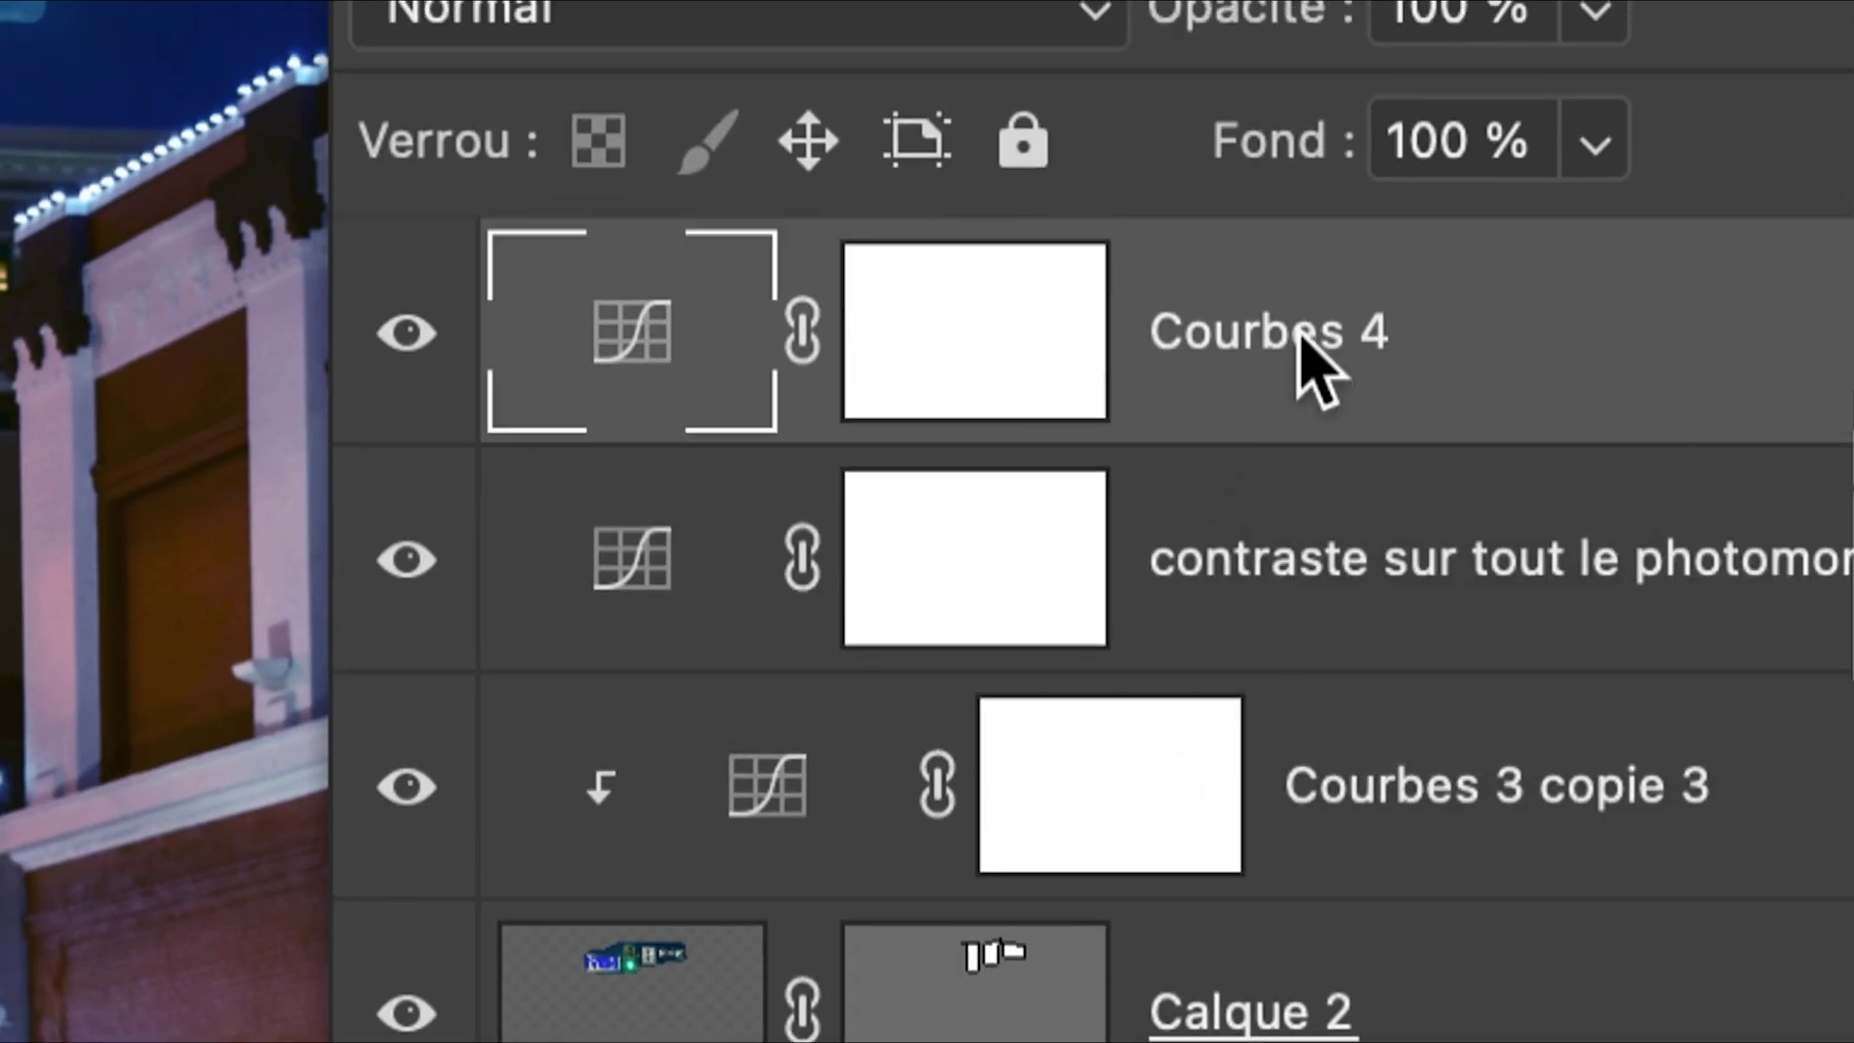
double_click(1299, 334)
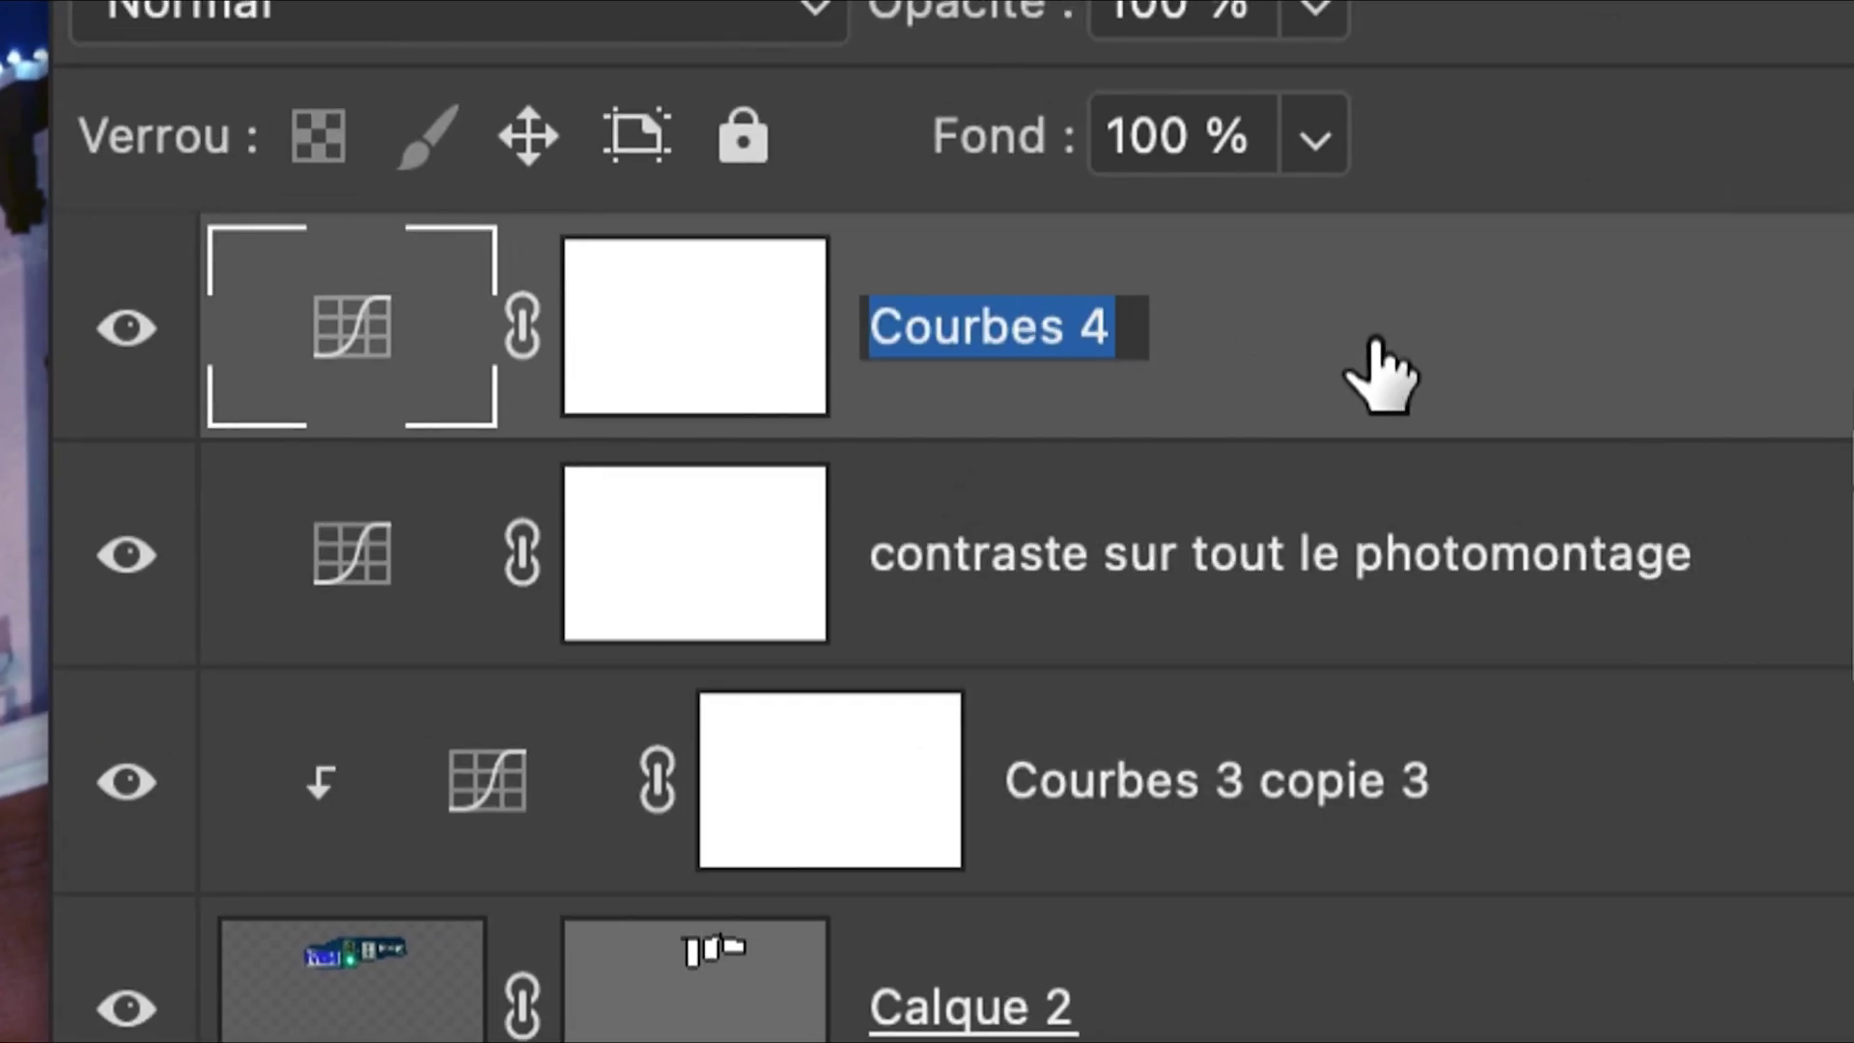
text(couleurs sur tout le photomontage)
key(Return)
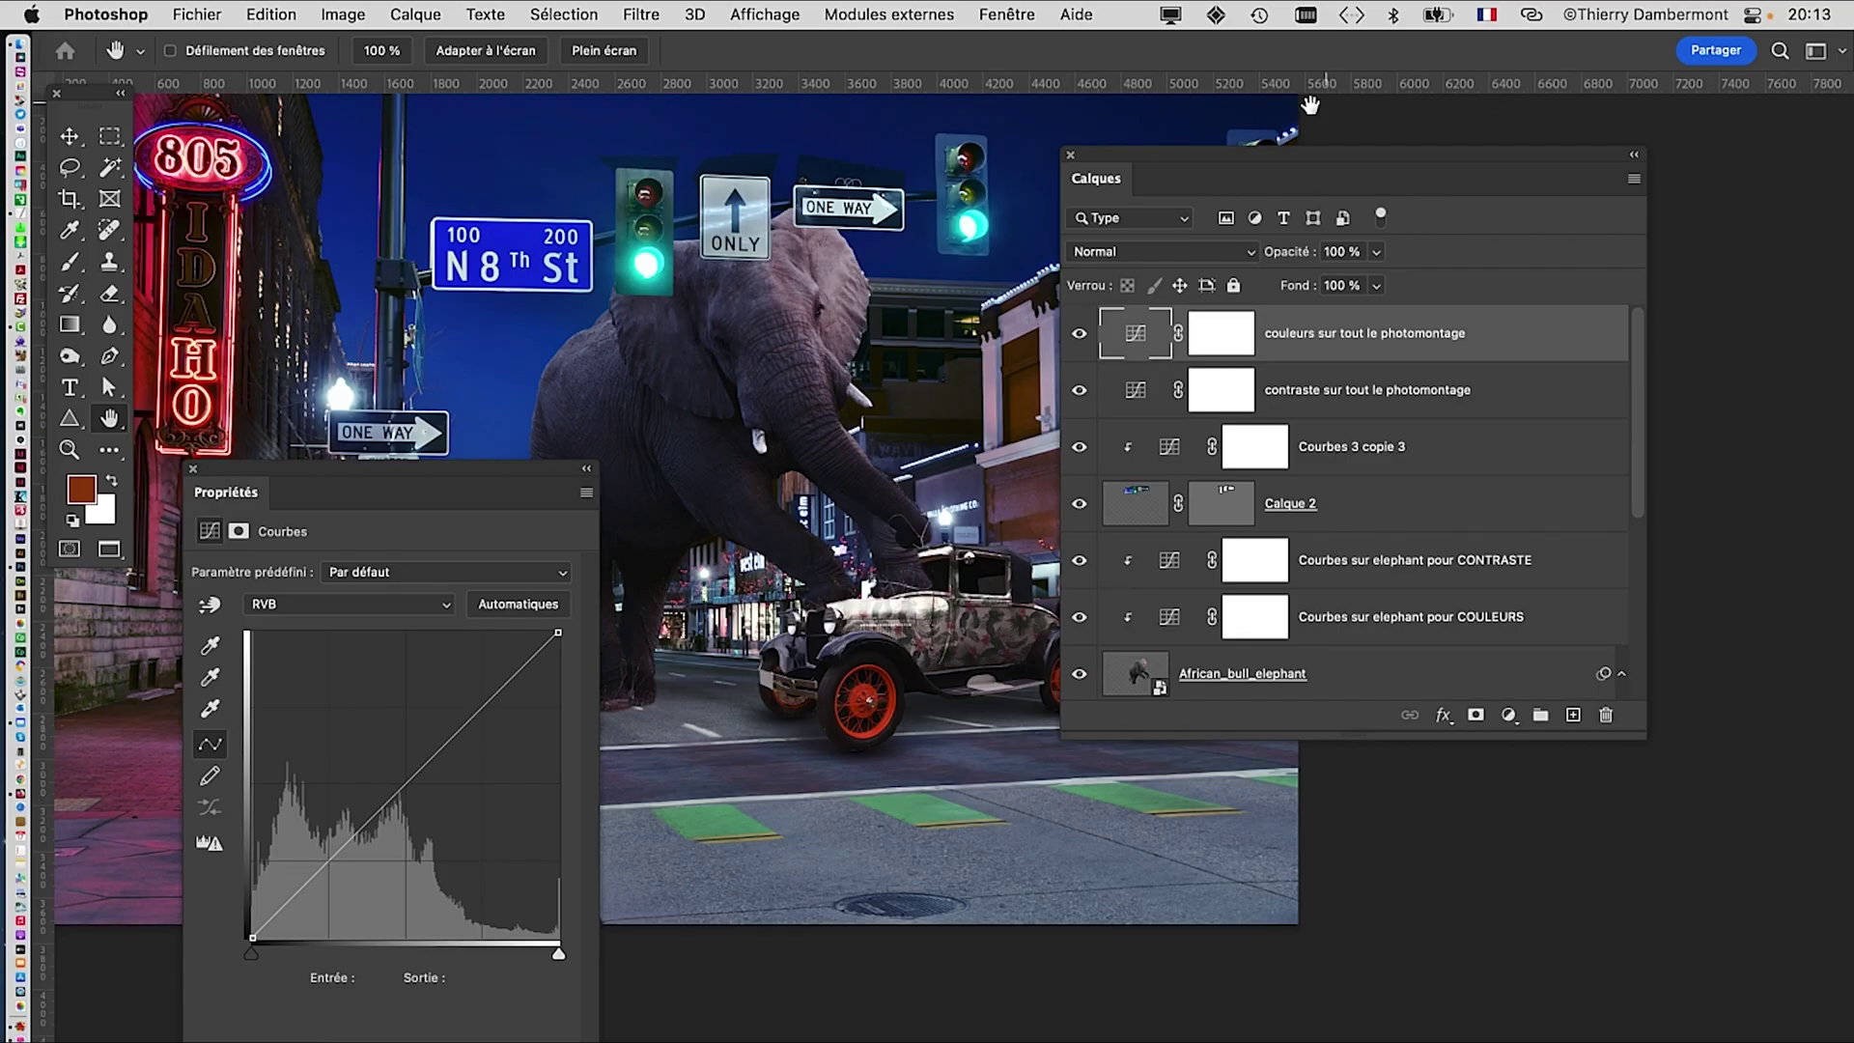
Step: Check the new adjustment's Rouge, Vert and Bleu curves in turn and raise the Rouge midtones to about input 136, output 165
drag(1168, 157, 1572, 172)
drag(501, 480, 1313, 219)
drag(1186, 220, 1265, 157)
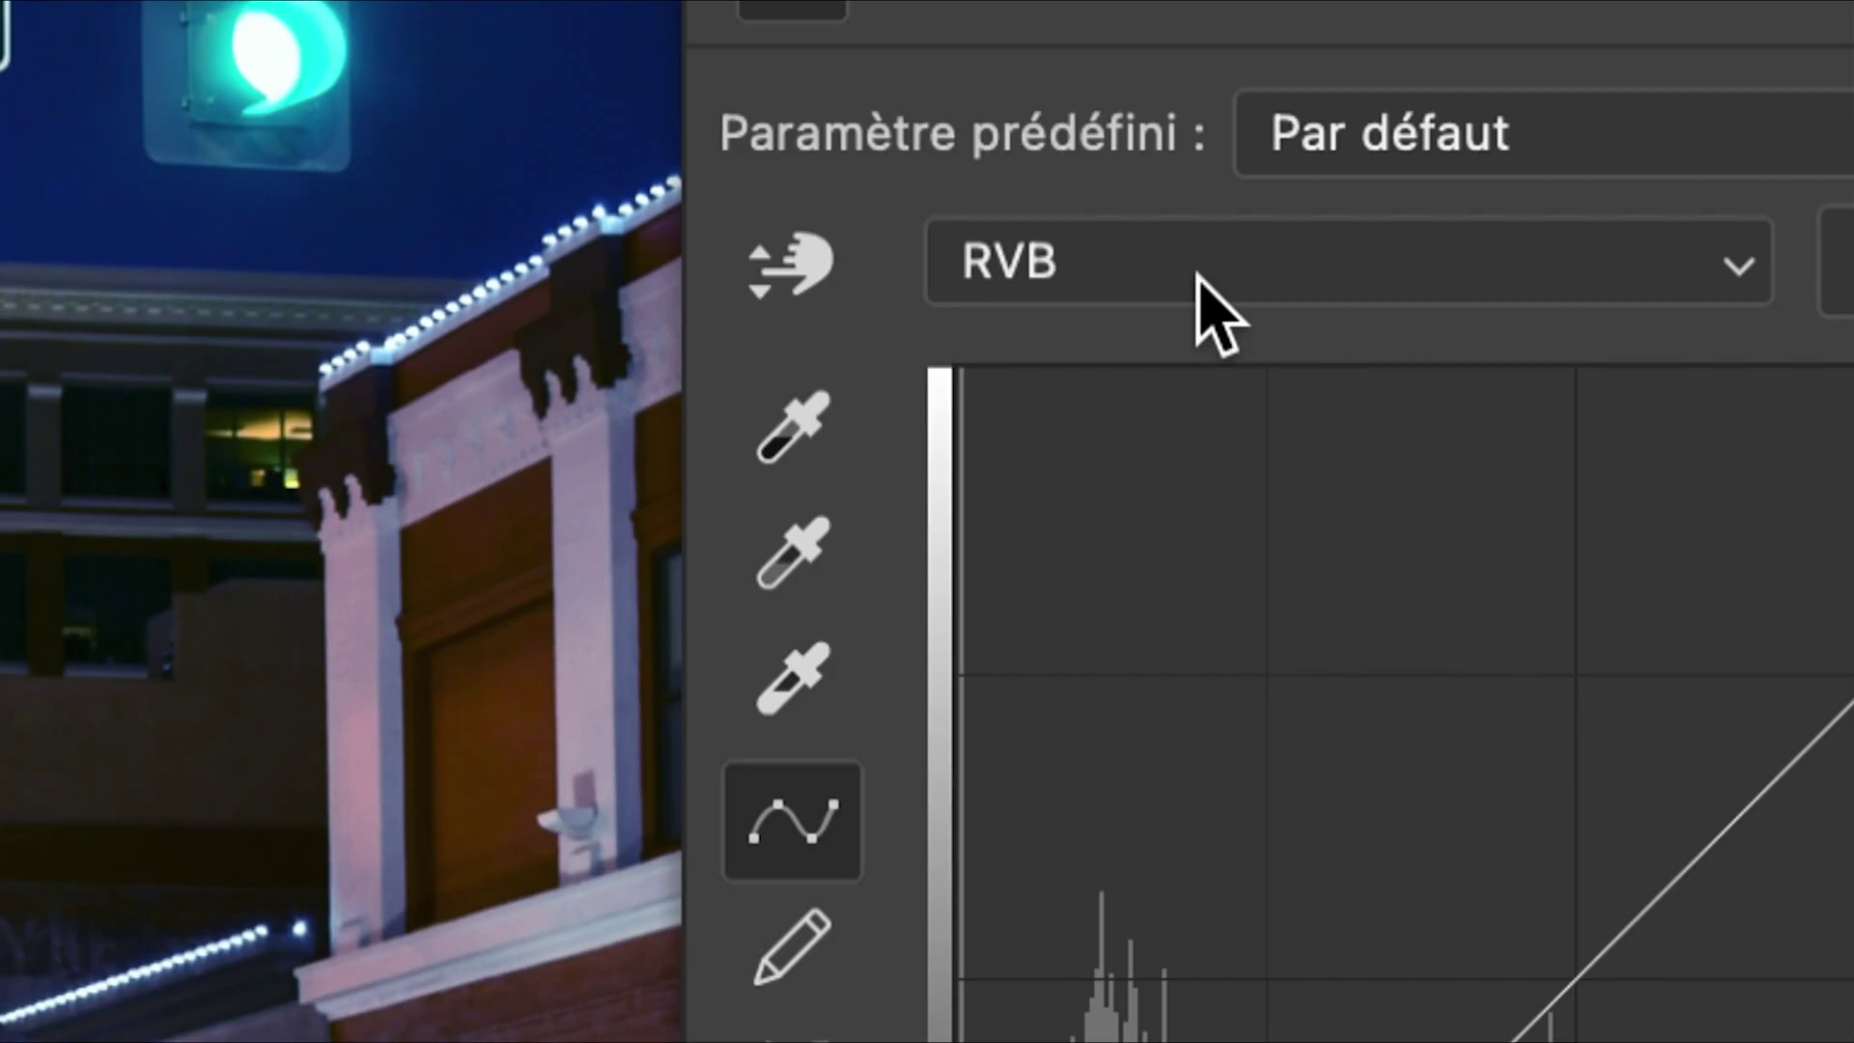
click(1219, 311)
click(1239, 355)
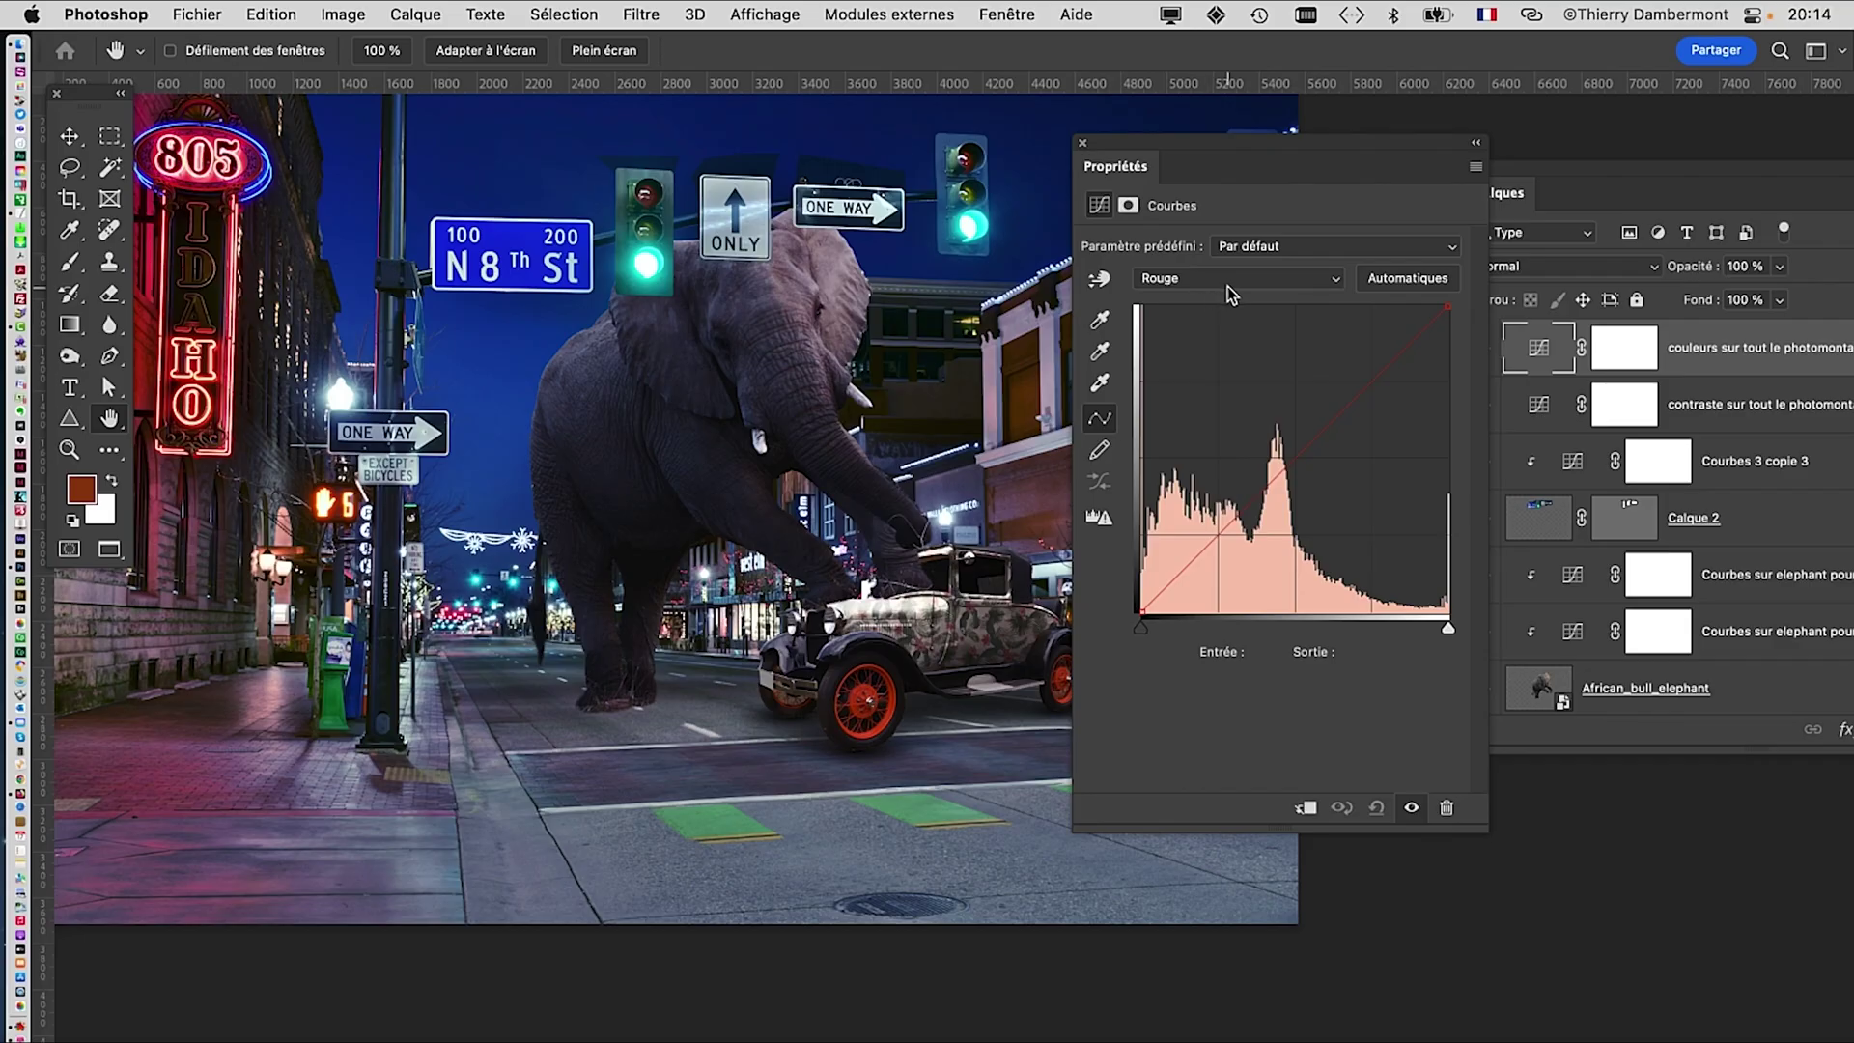
key(alt+4)
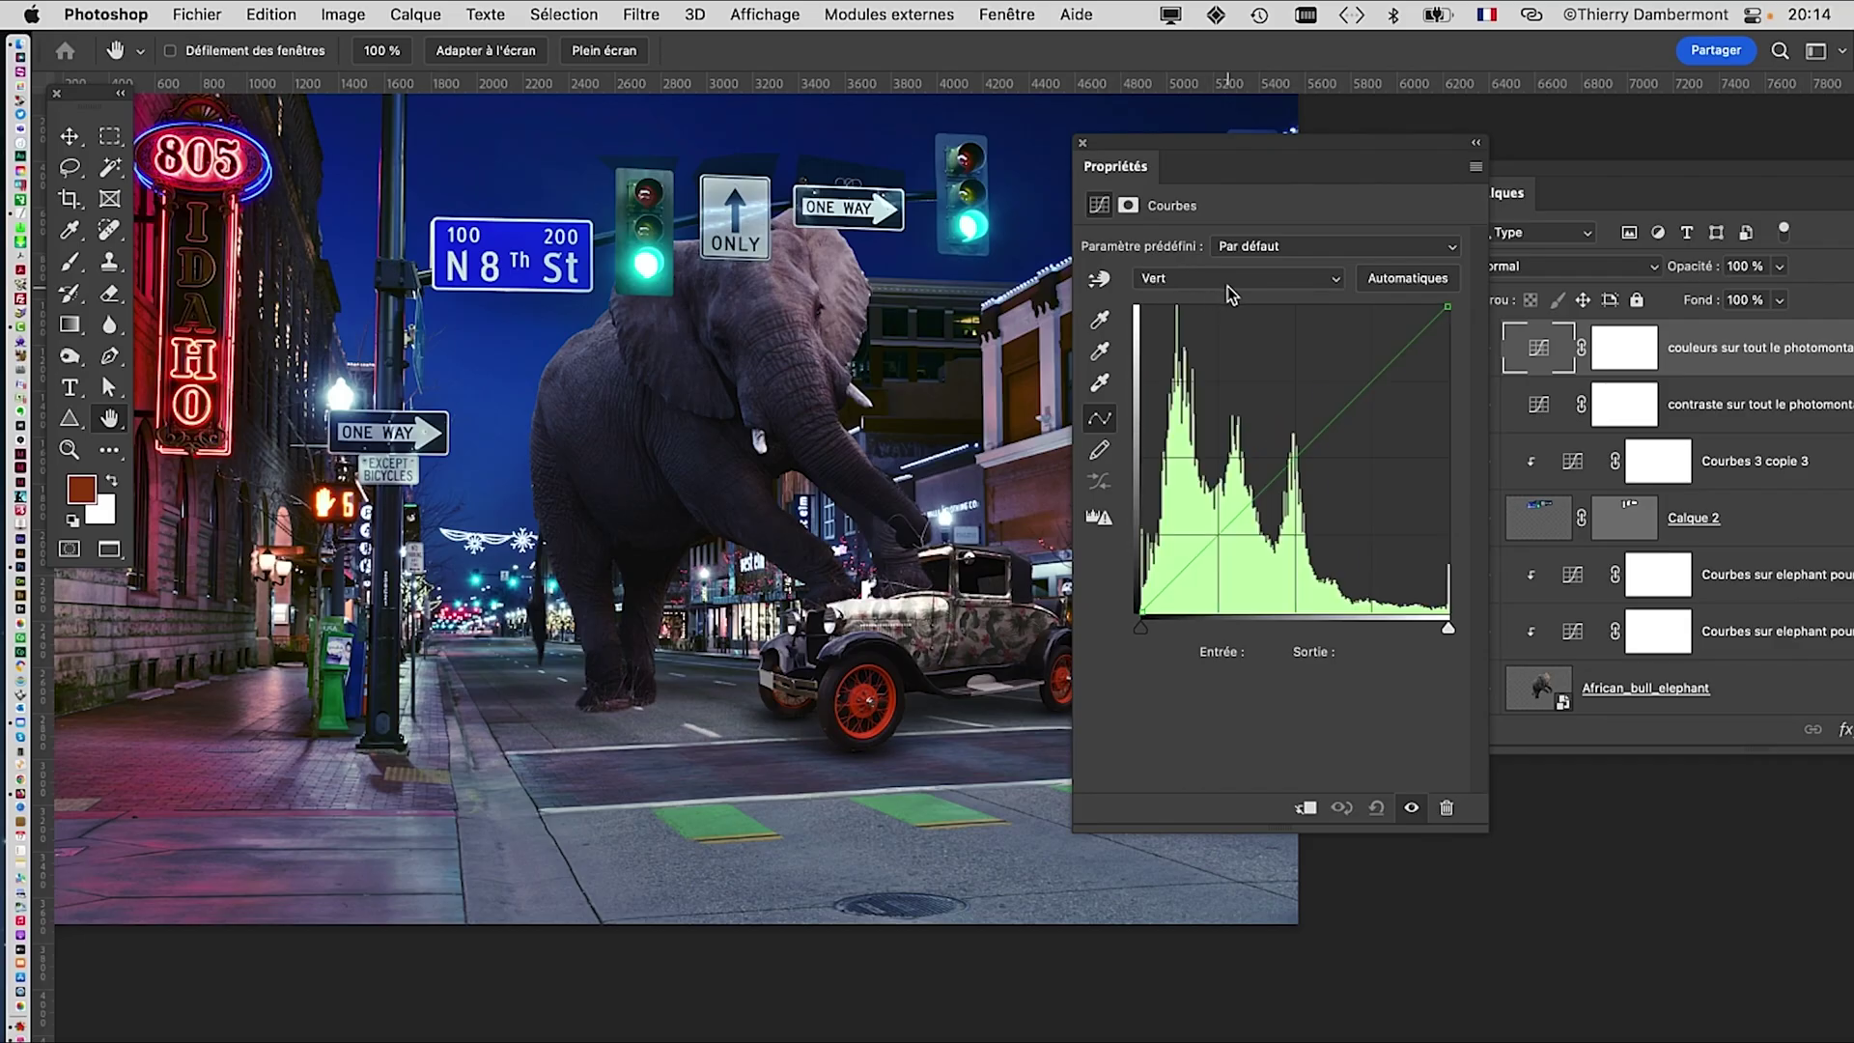
key(alt+5)
key(alt+3)
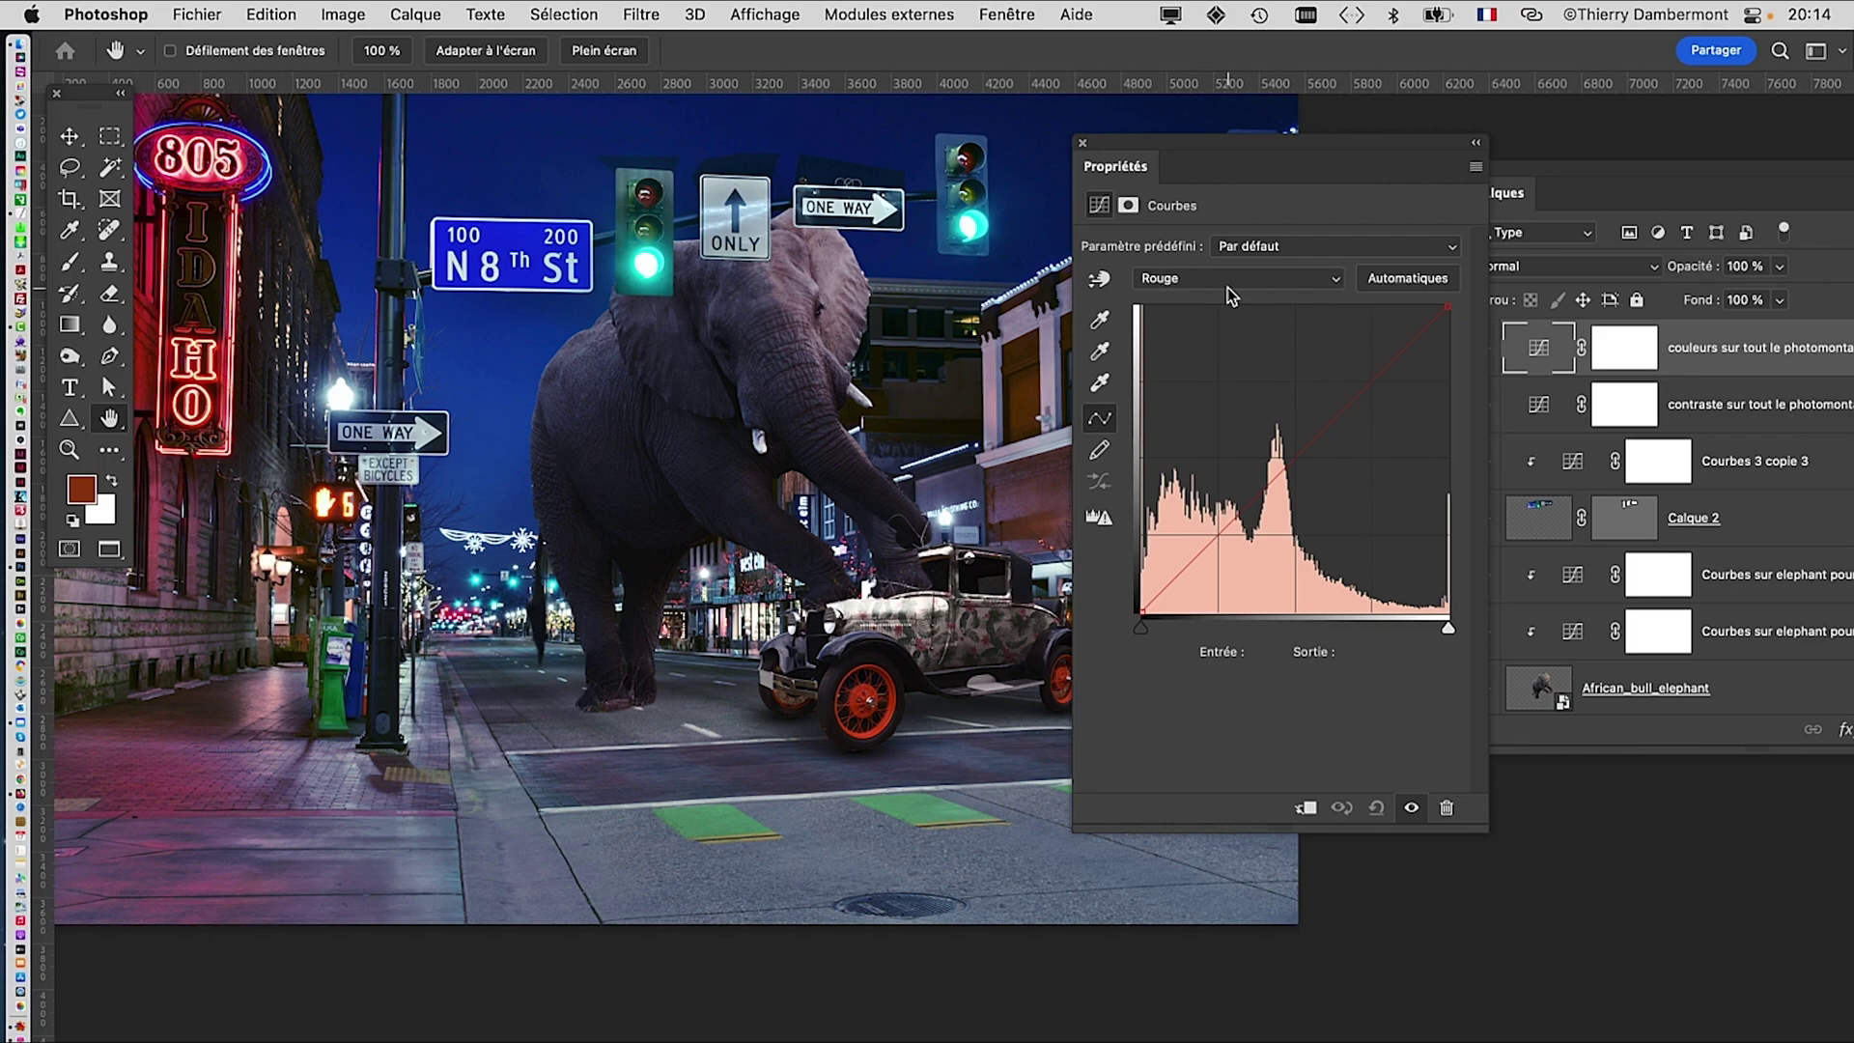
mouse_move(1314, 441)
mouse_down()
mouse_move(1314, 460)
mouse_move(1306, 422)
mouse_up()
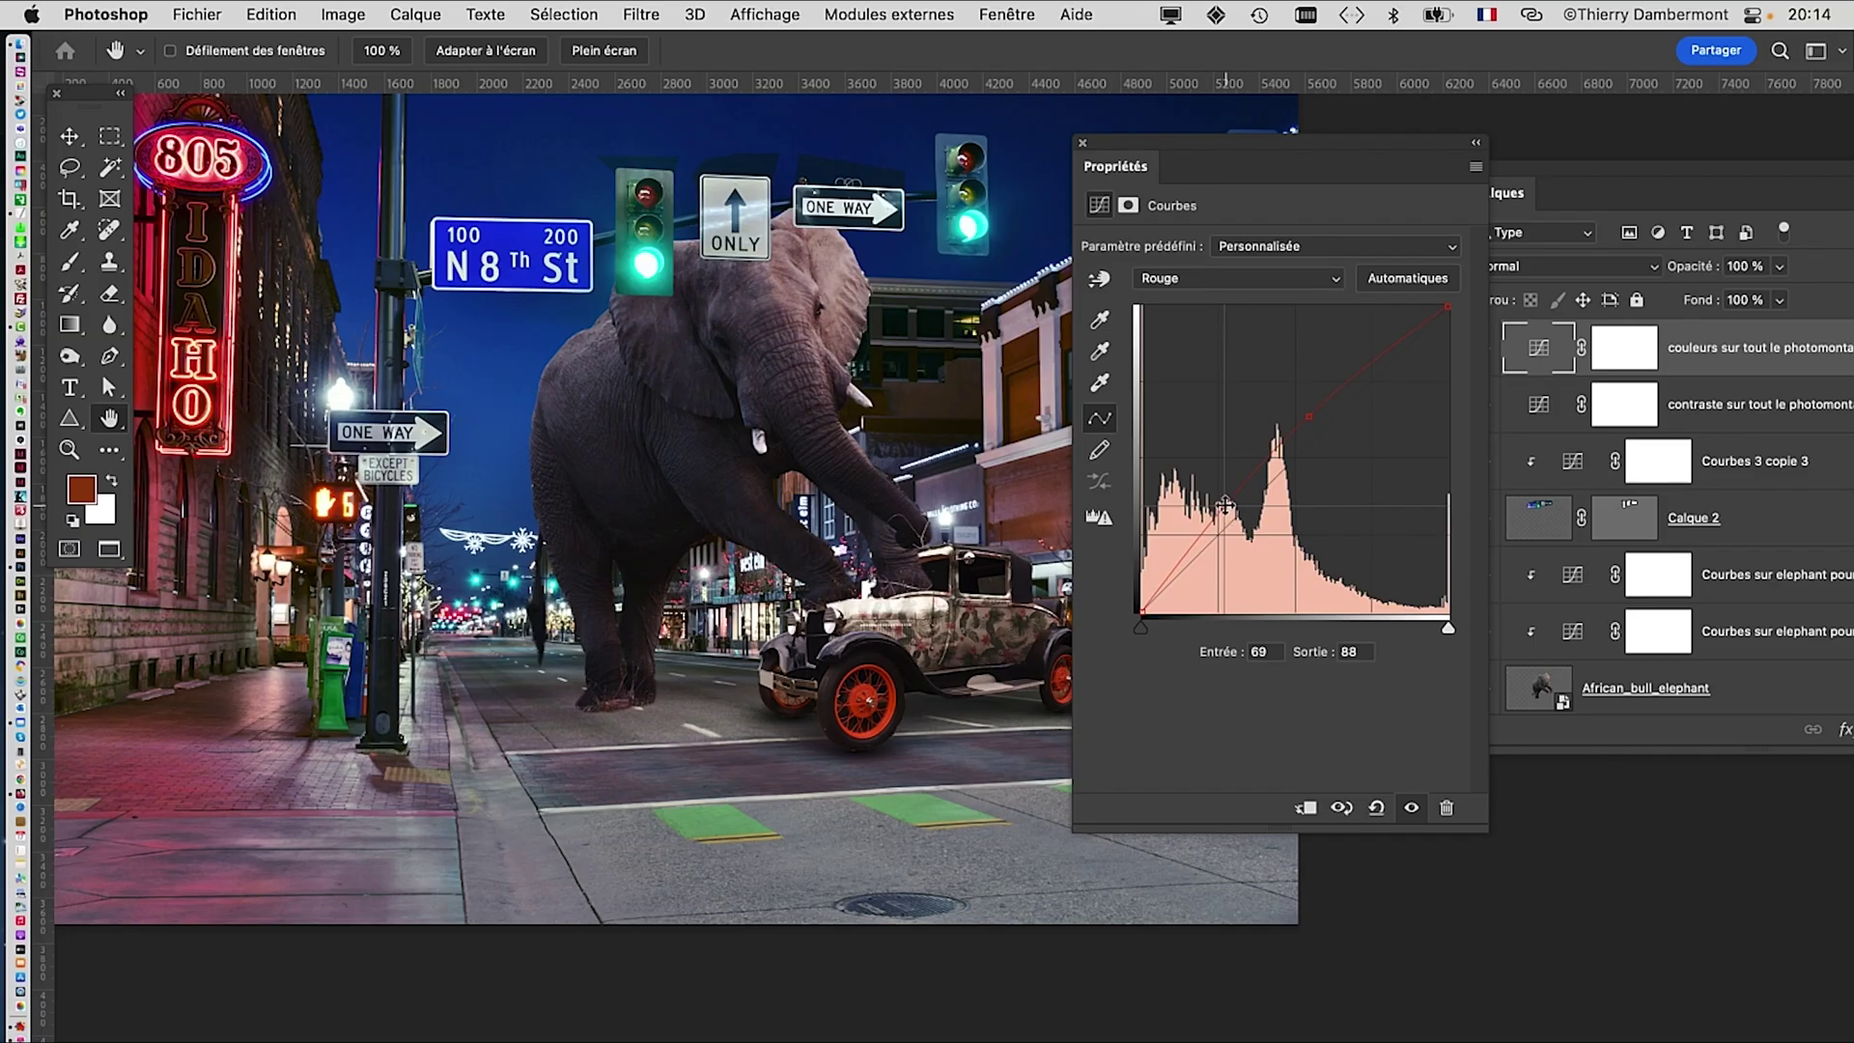
Step: Try several positions for a second point in the Rouge curve's darker tones, up to input 87, output 95, and remove that point
mouse_move(1224, 505)
mouse_down()
mouse_move(1246, 515)
mouse_move(1237, 491)
mouse_up()
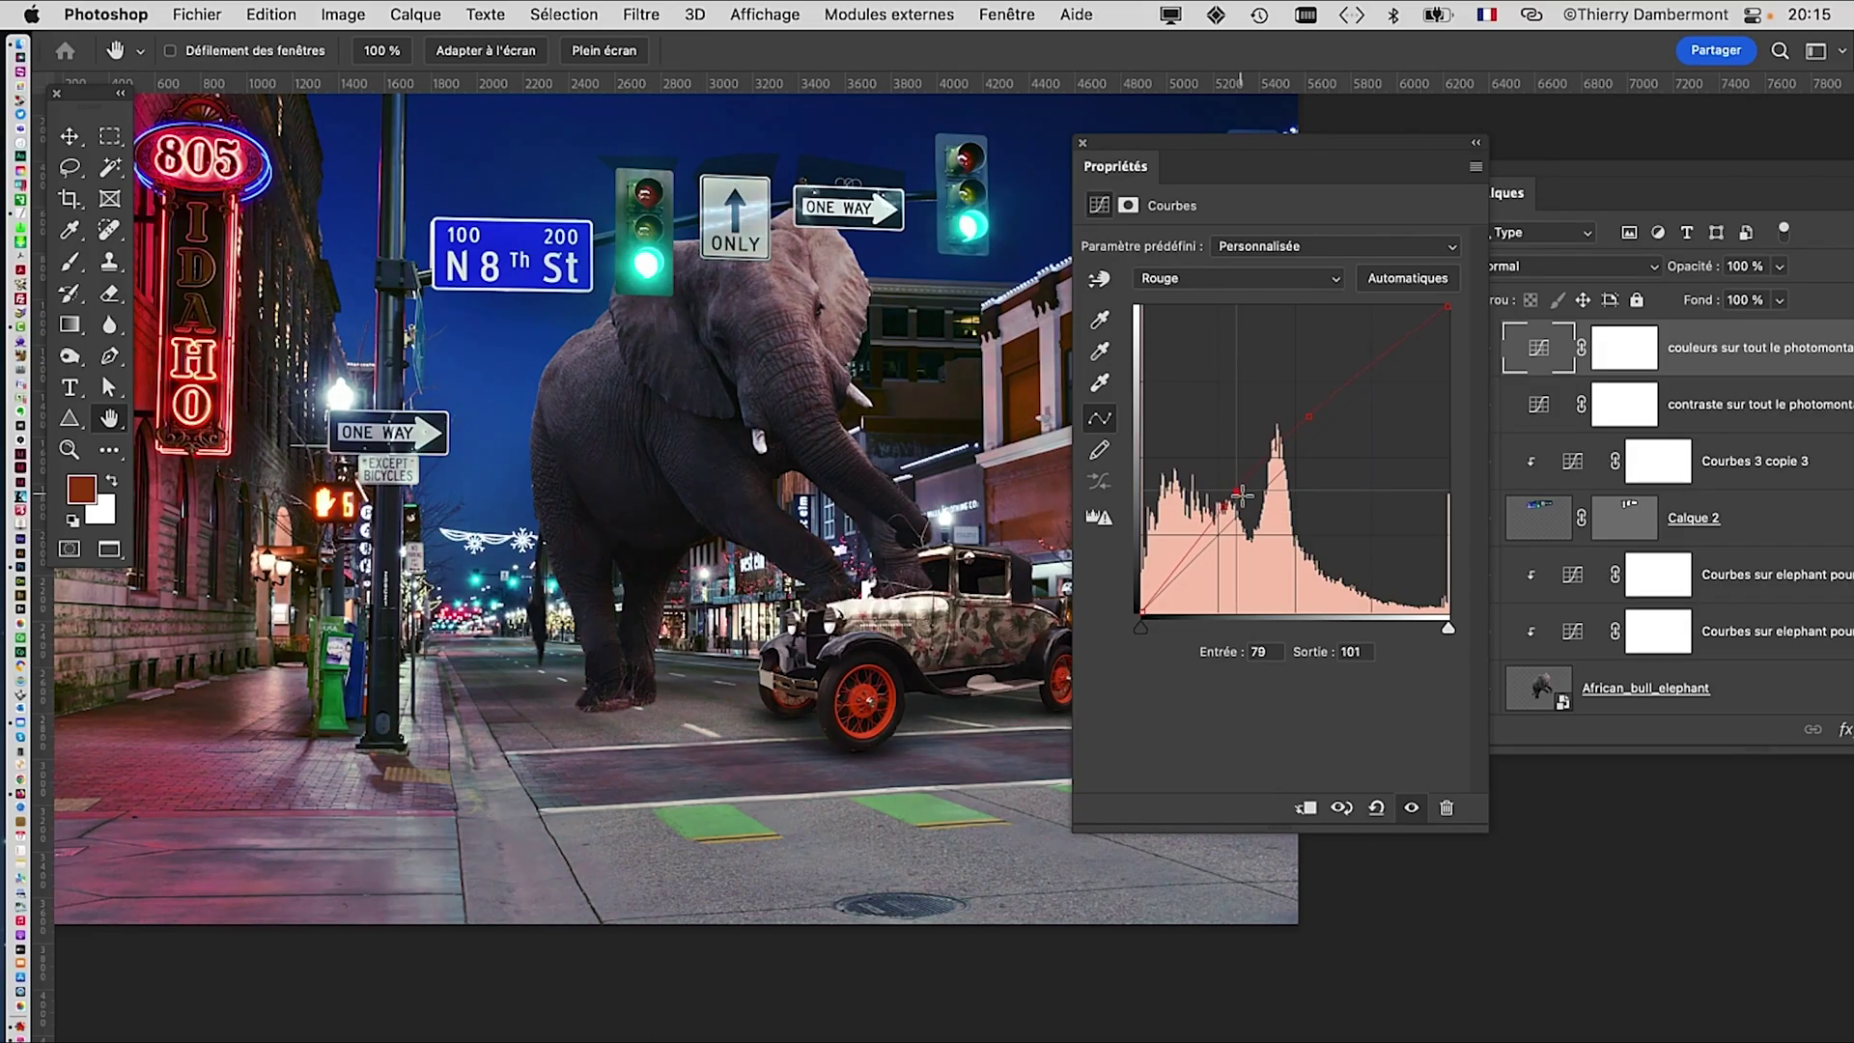
drag(1241, 494, 1260, 532)
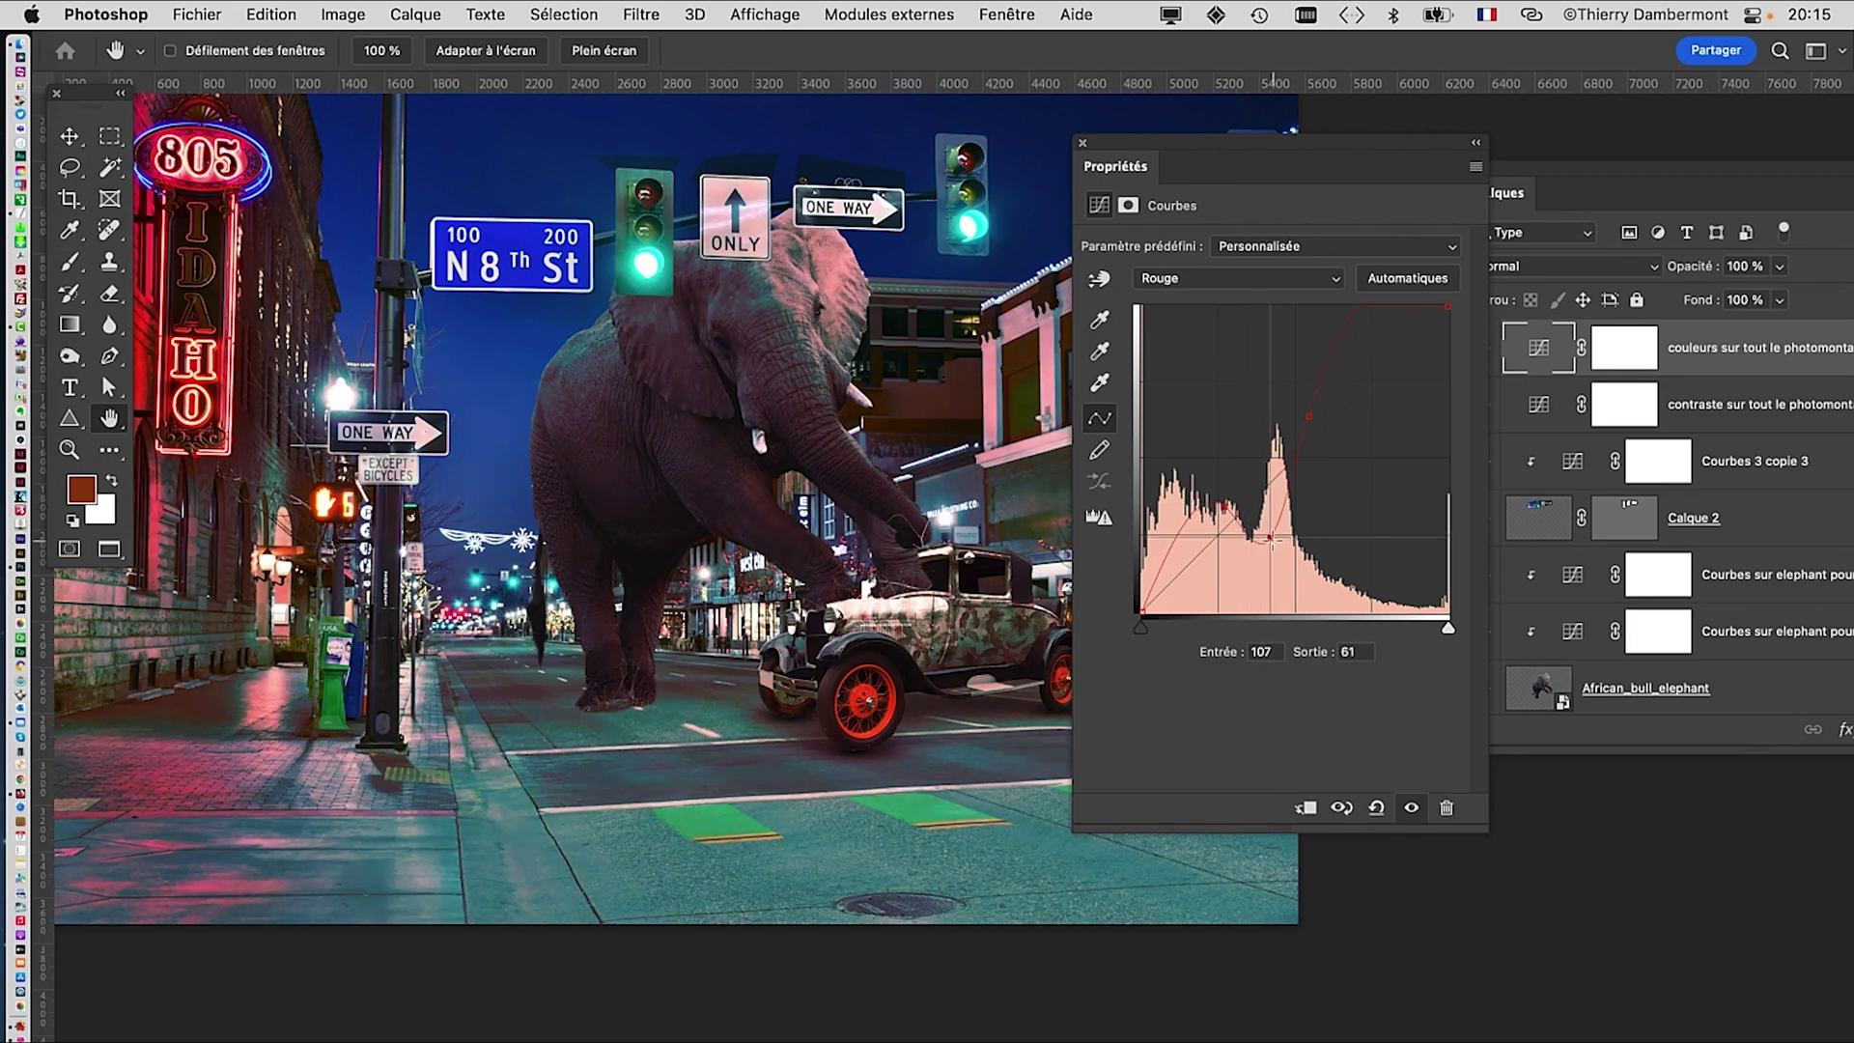
mouse_move(1256, 506)
mouse_down()
mouse_move(1246, 484)
mouse_move(1246, 503)
mouse_up()
scroll(760, 358, up, 5)
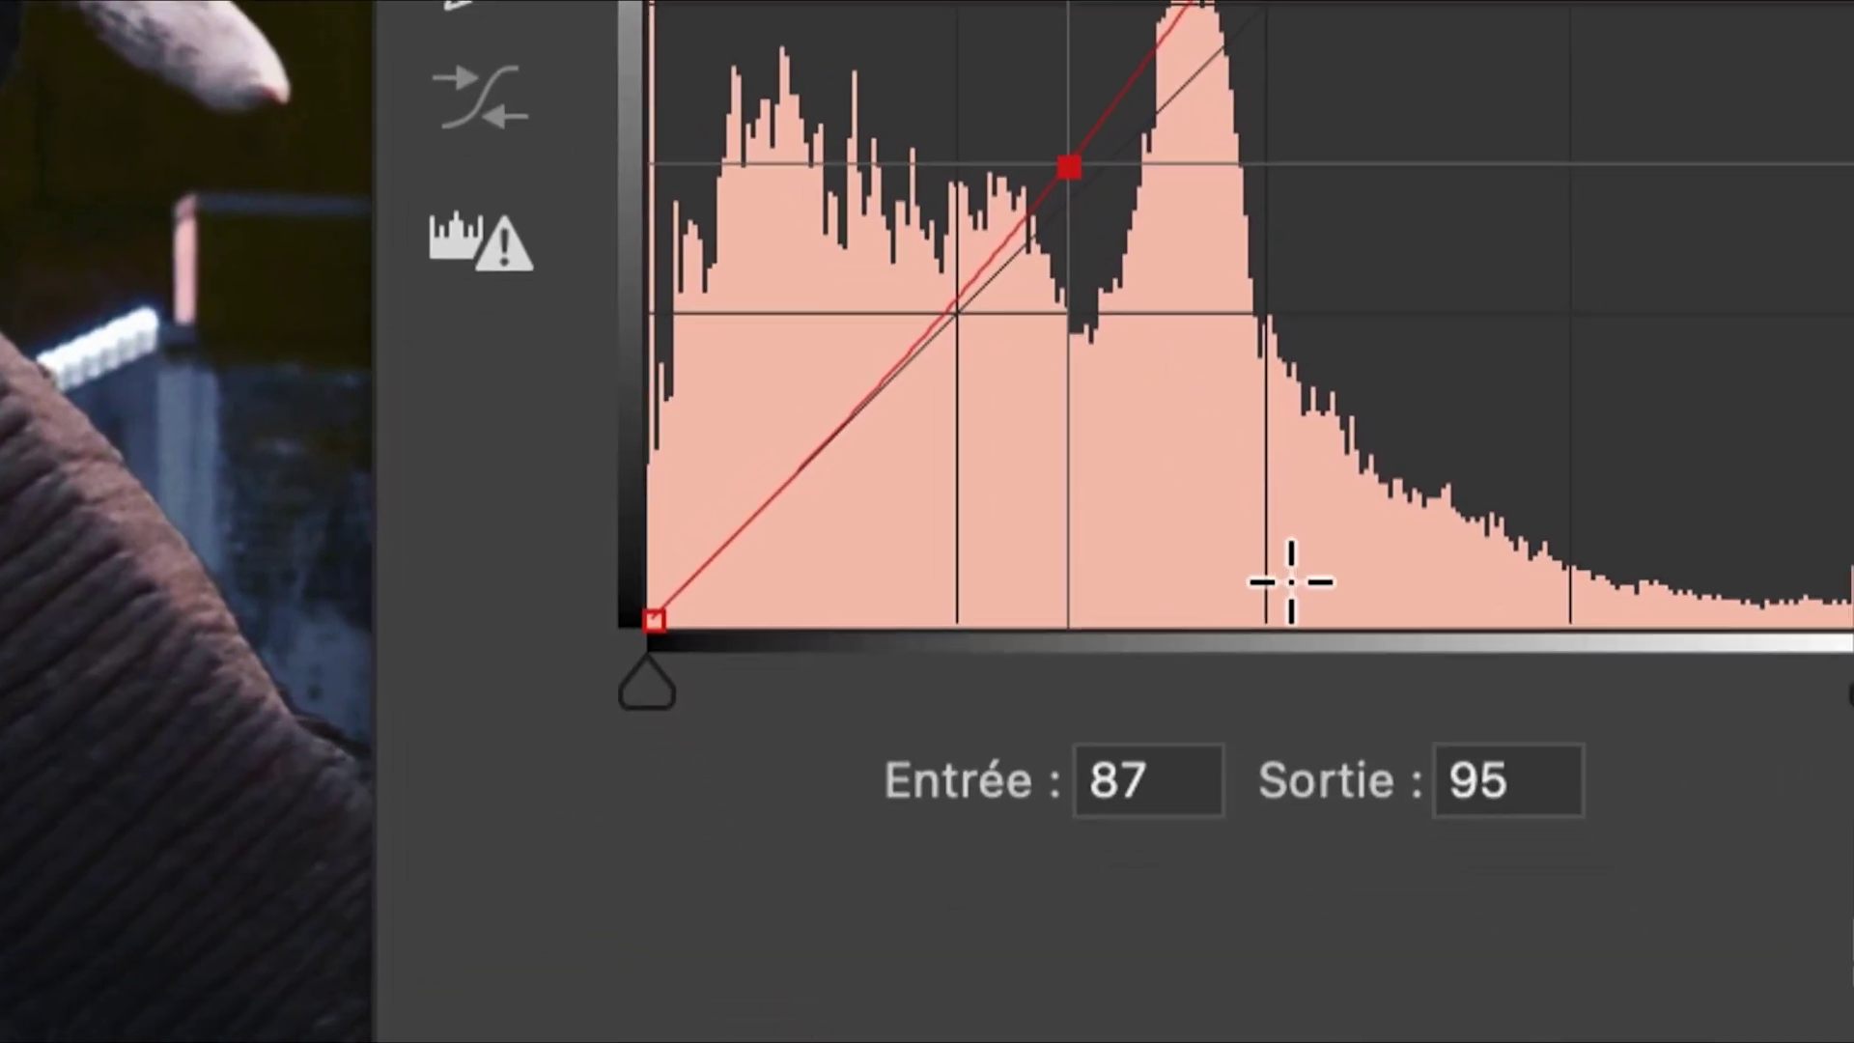
key(Delete)
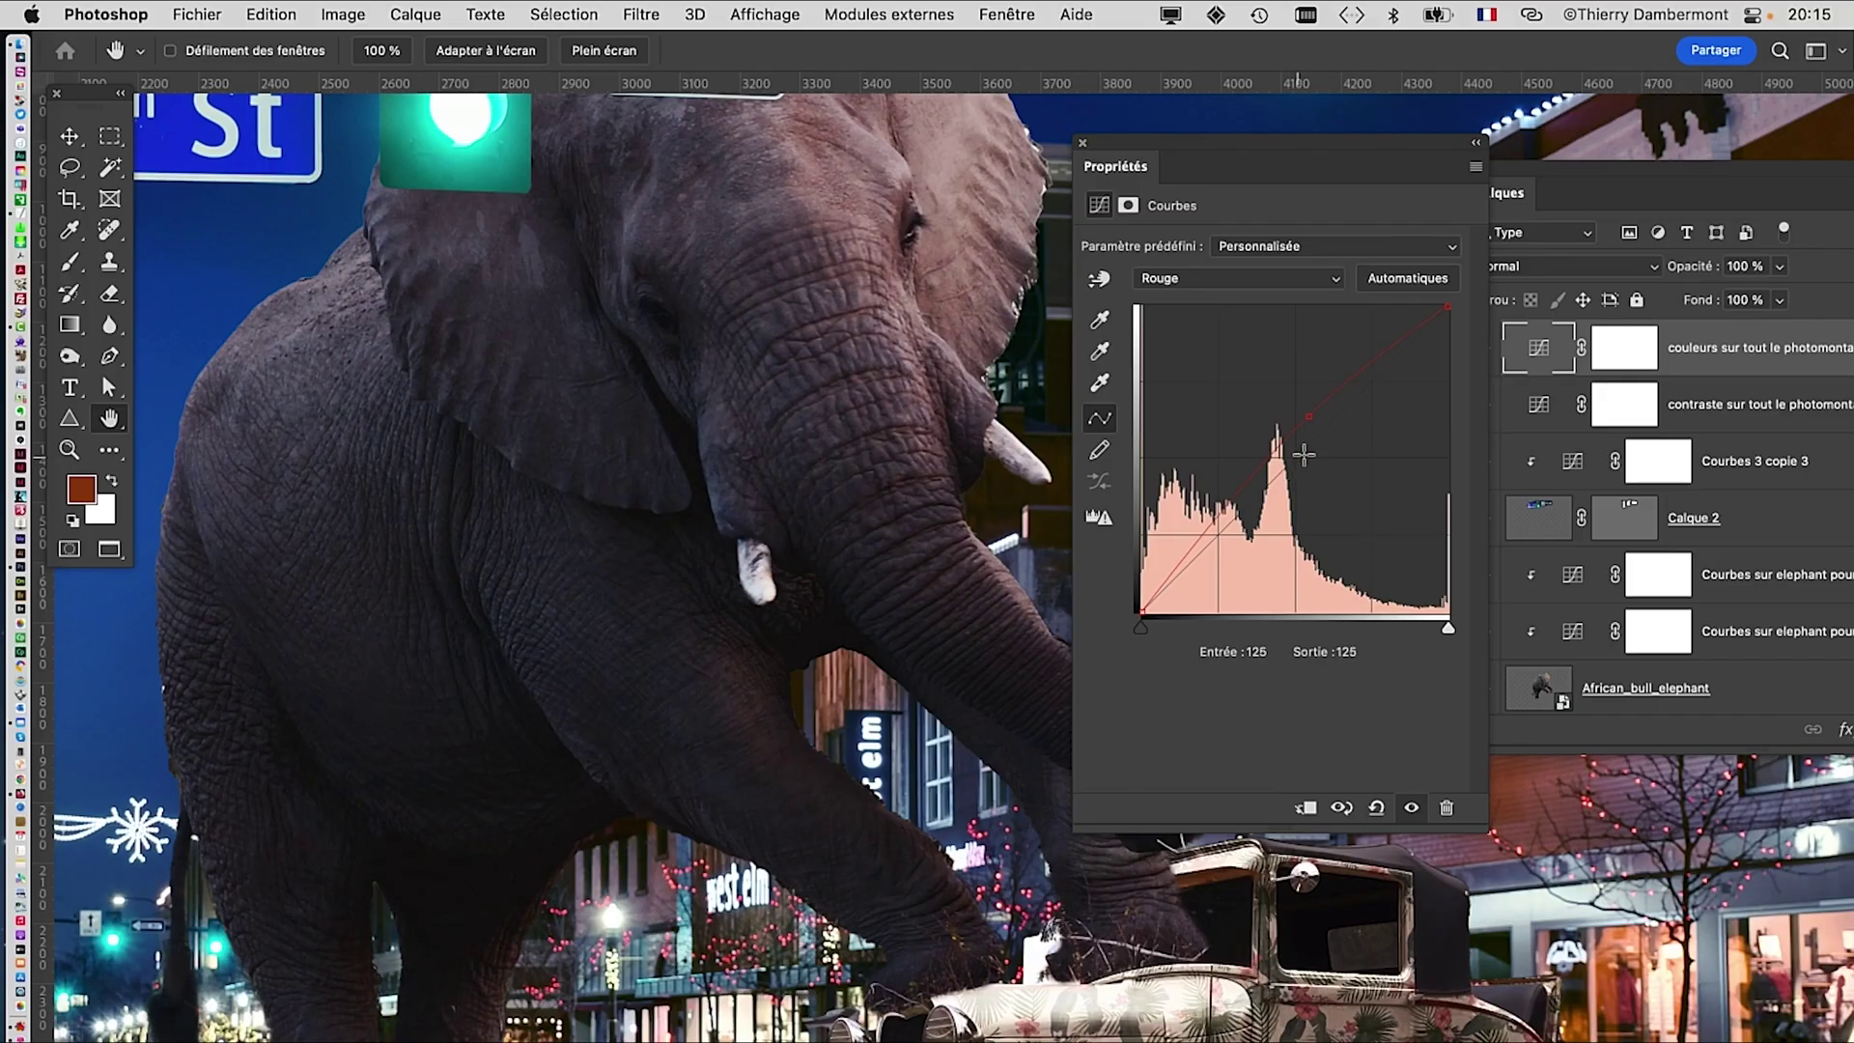
Step: Lower the midtone point of the Rouge curve to about input 139, output 149
scroll(841, 551, down, 5)
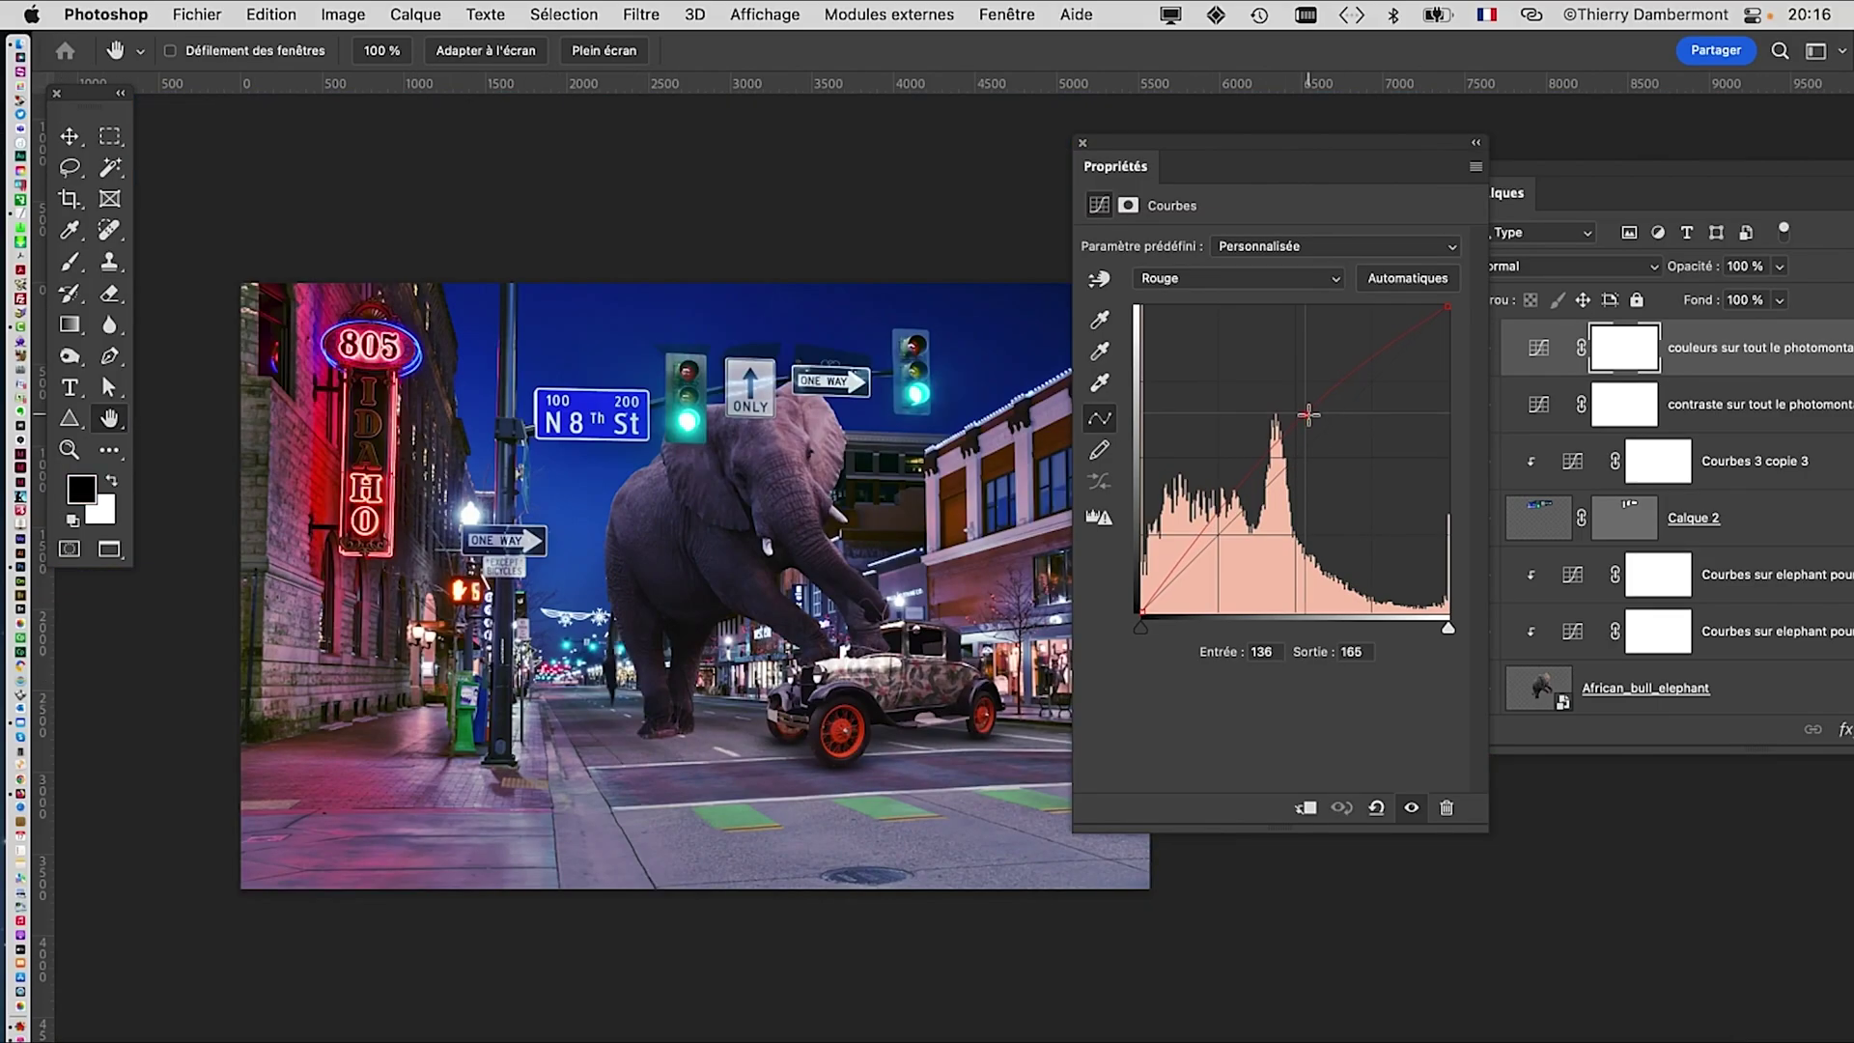
drag(1309, 415, 1313, 434)
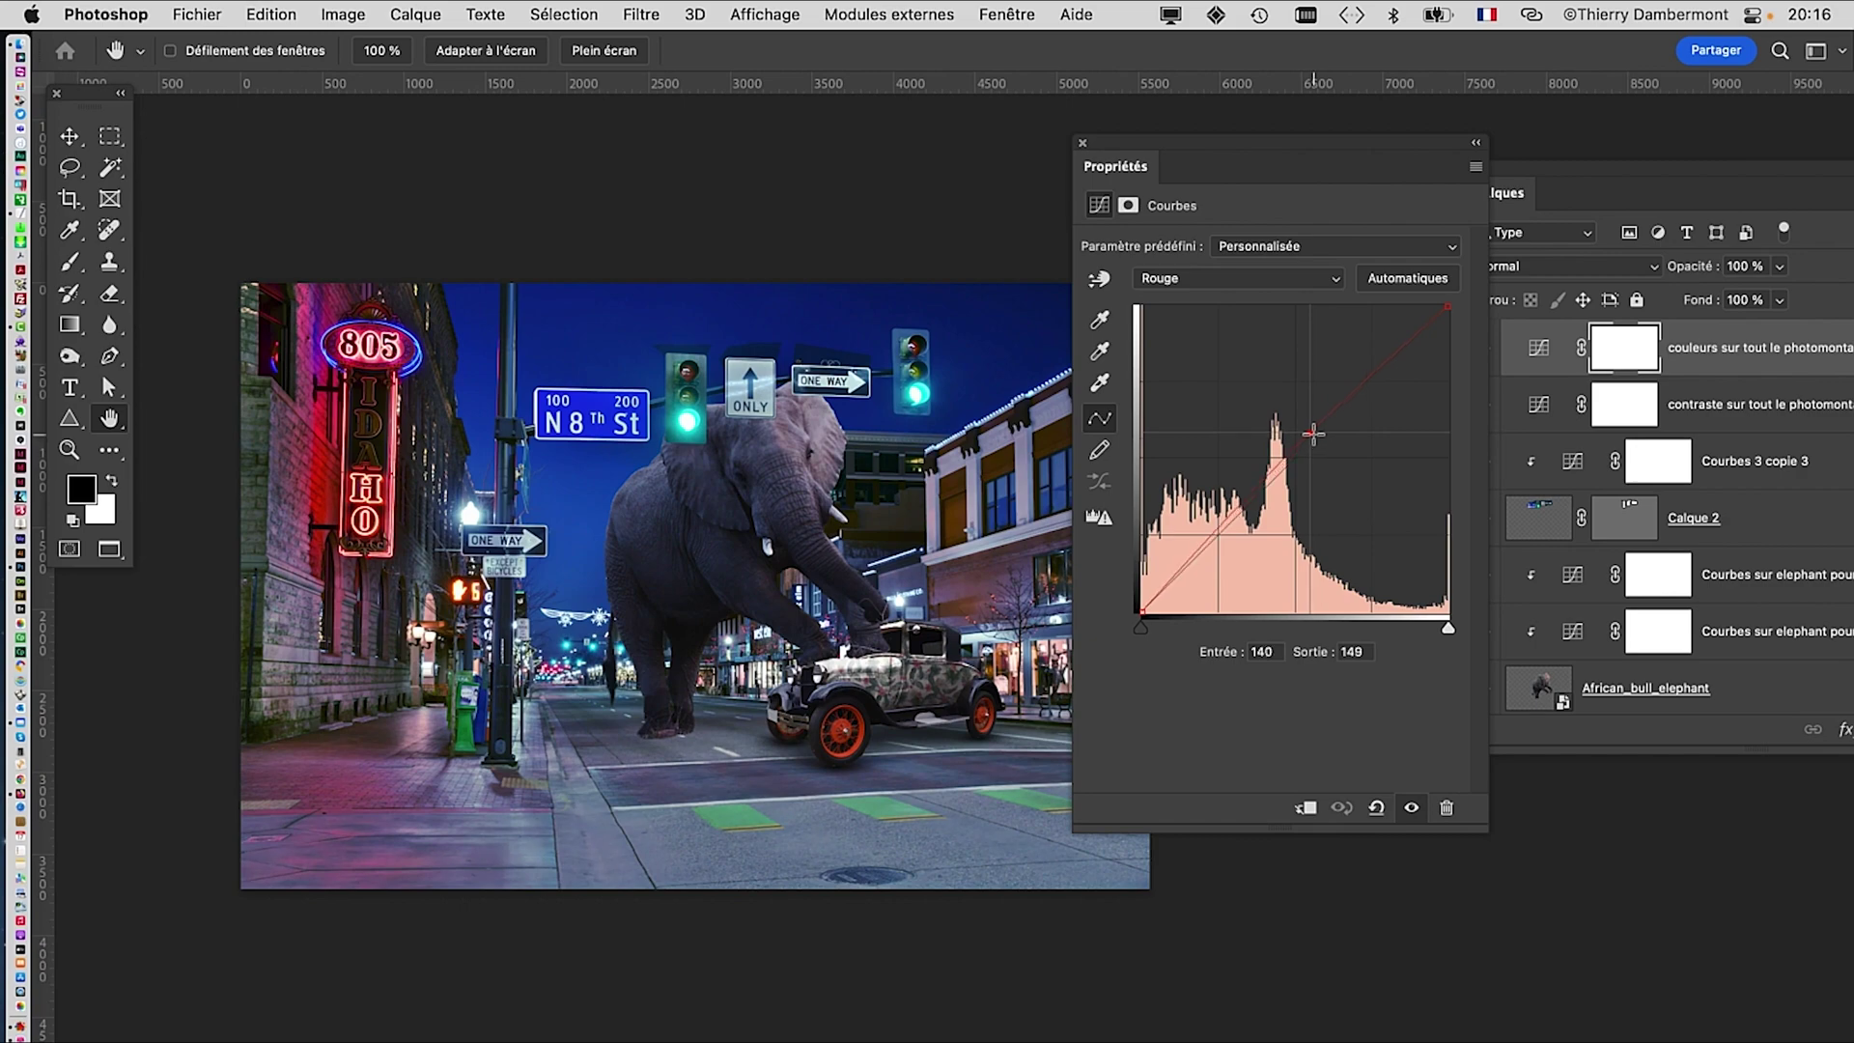
Step: Save the photomontage as a new Photoshop file named architecture-buildings-city-11.psd
click(197, 14)
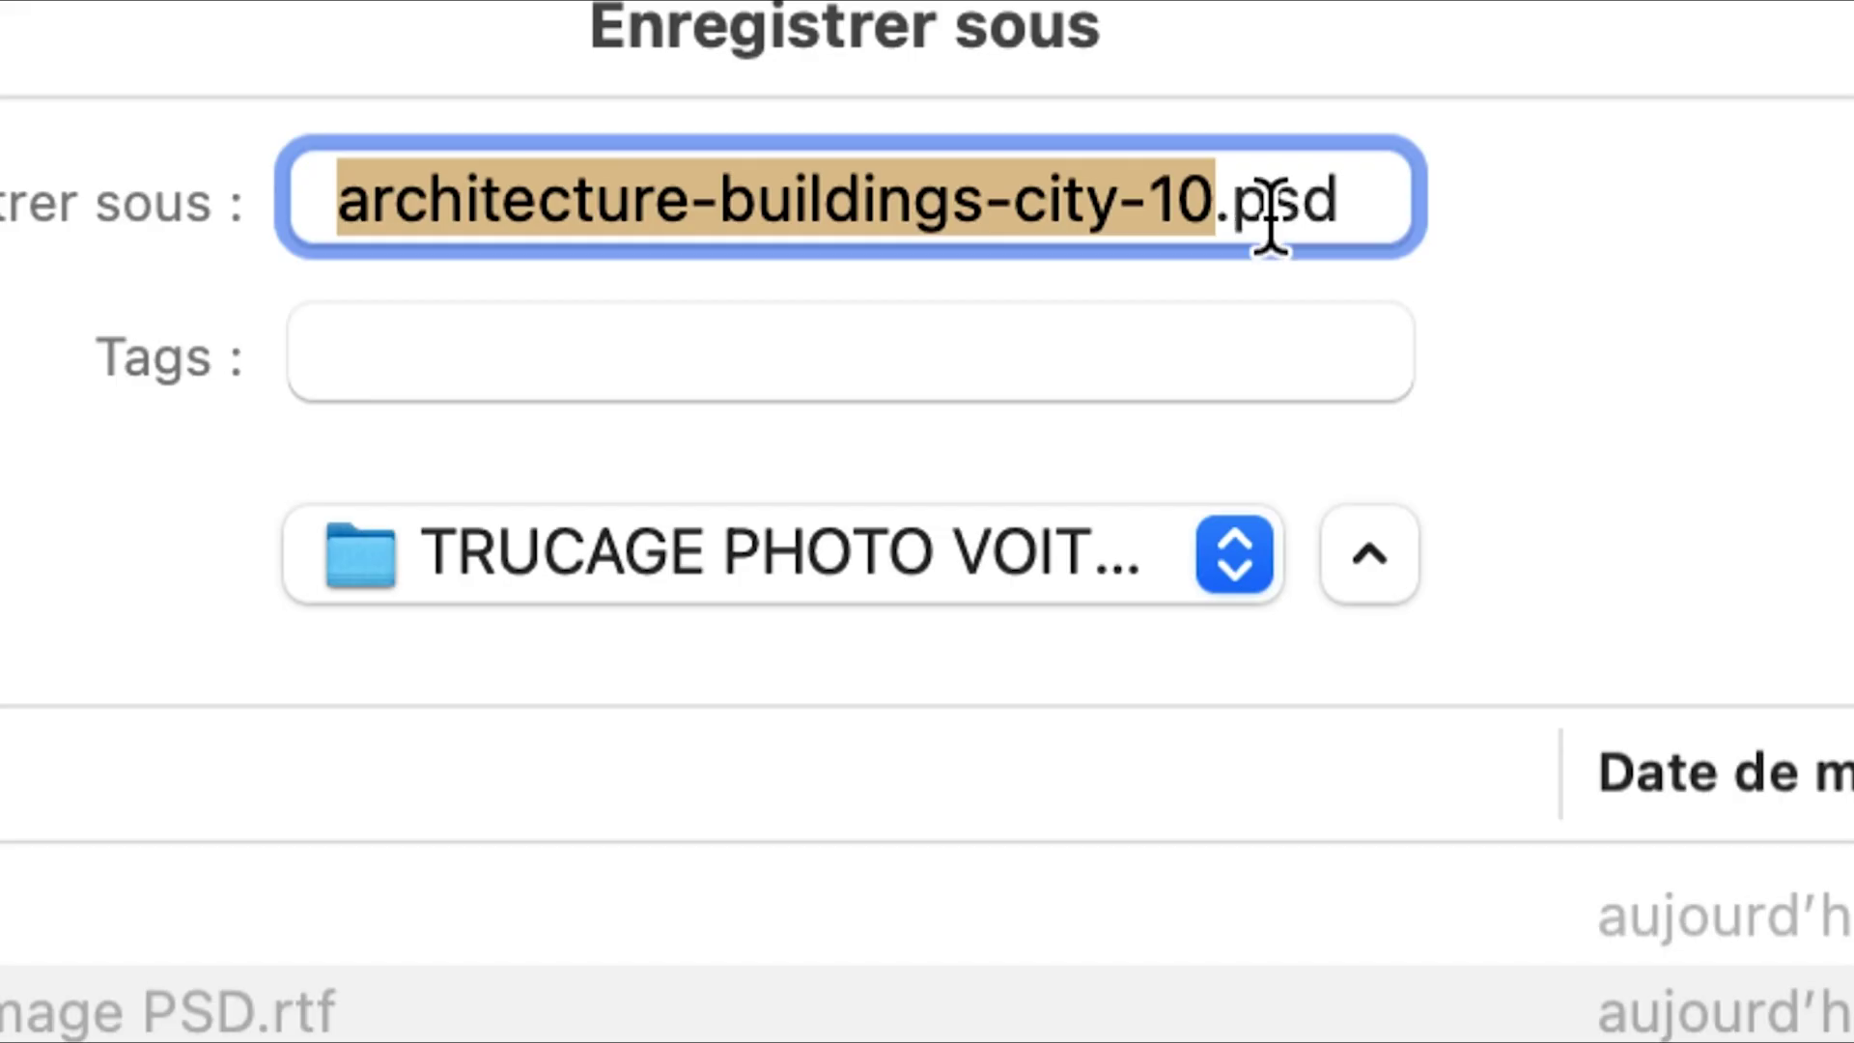
click(1258, 215)
key(BackSpace)
text(1)
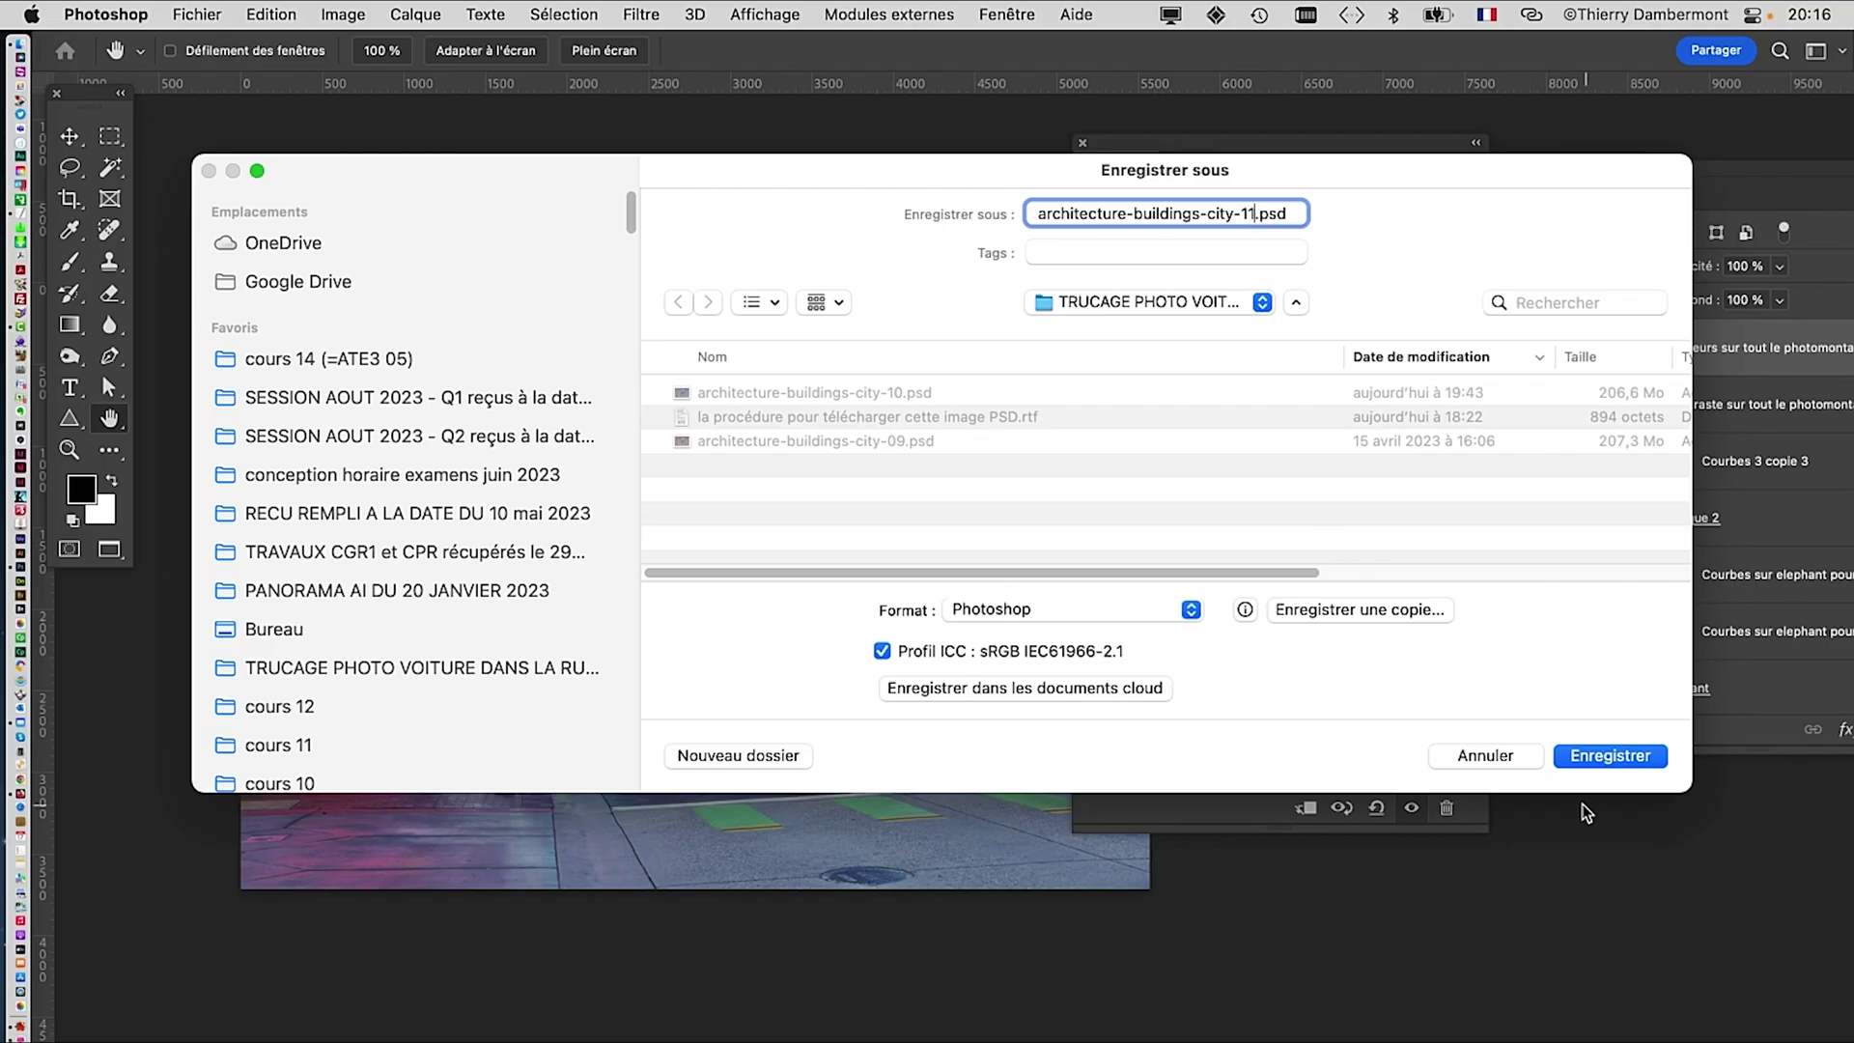
click(1569, 763)
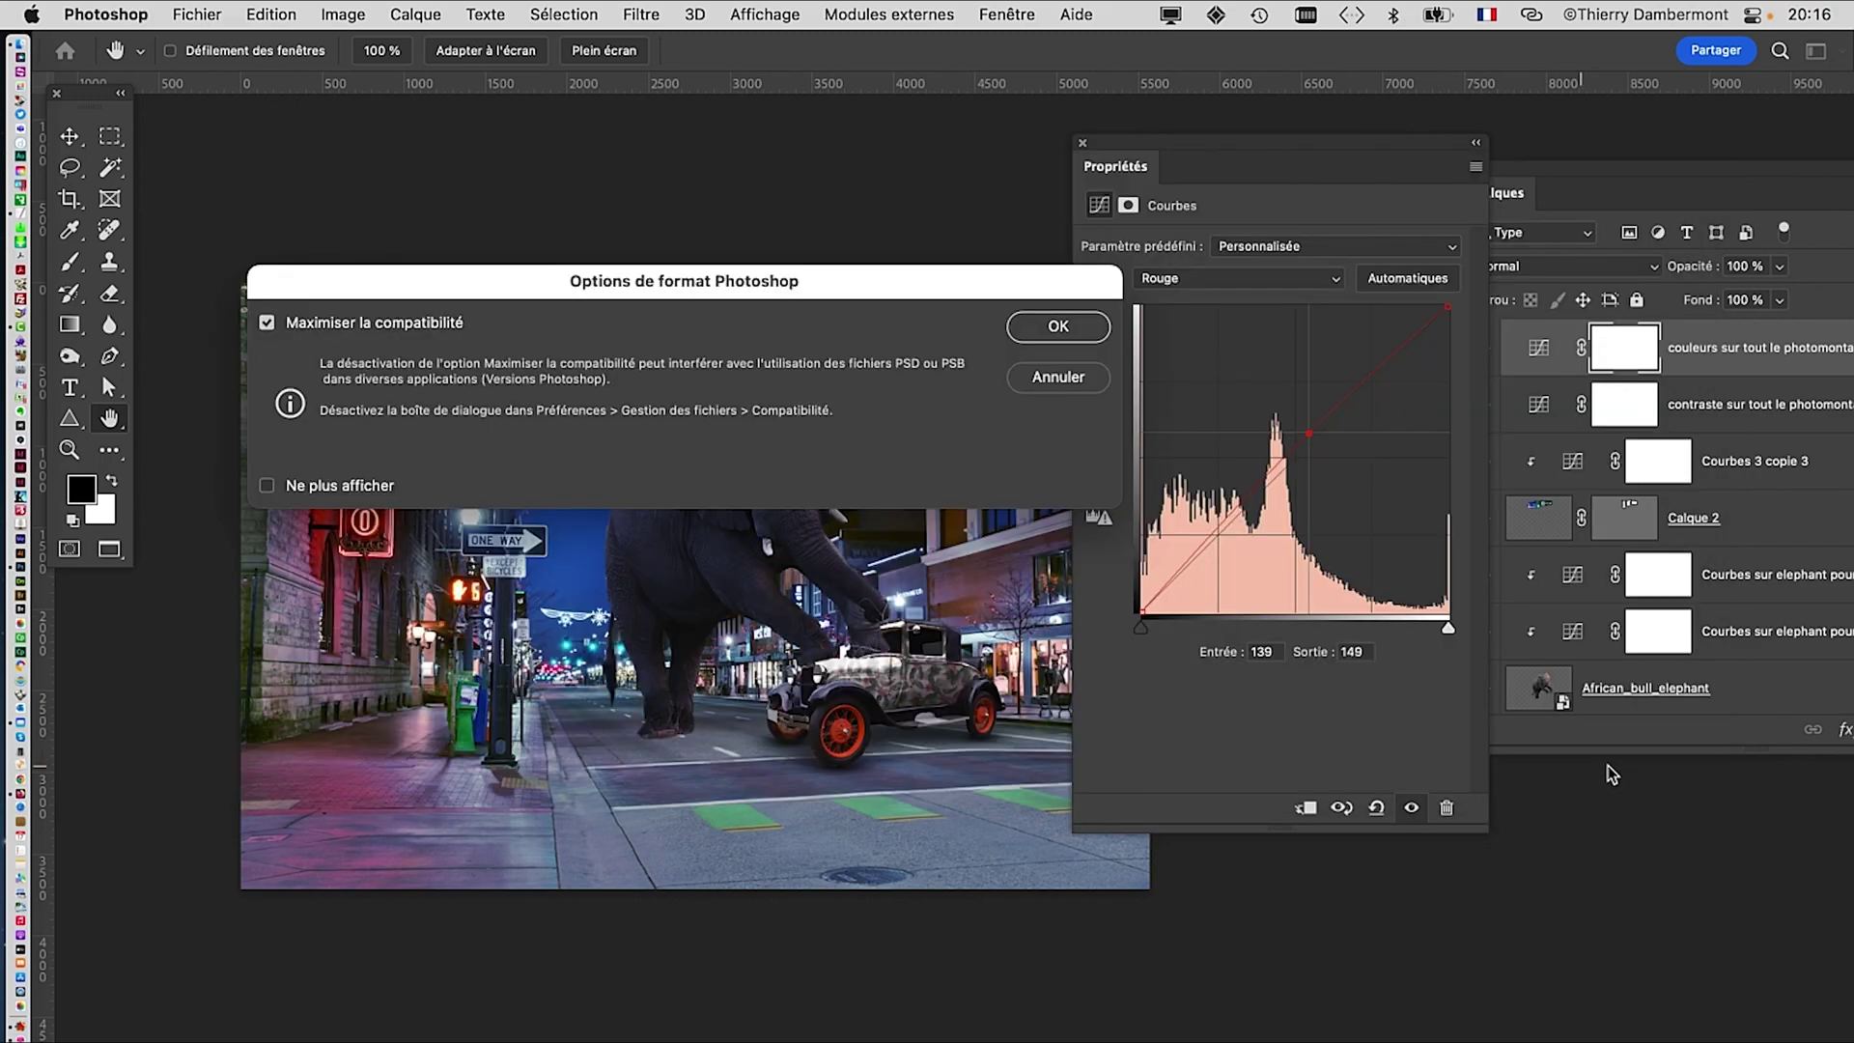